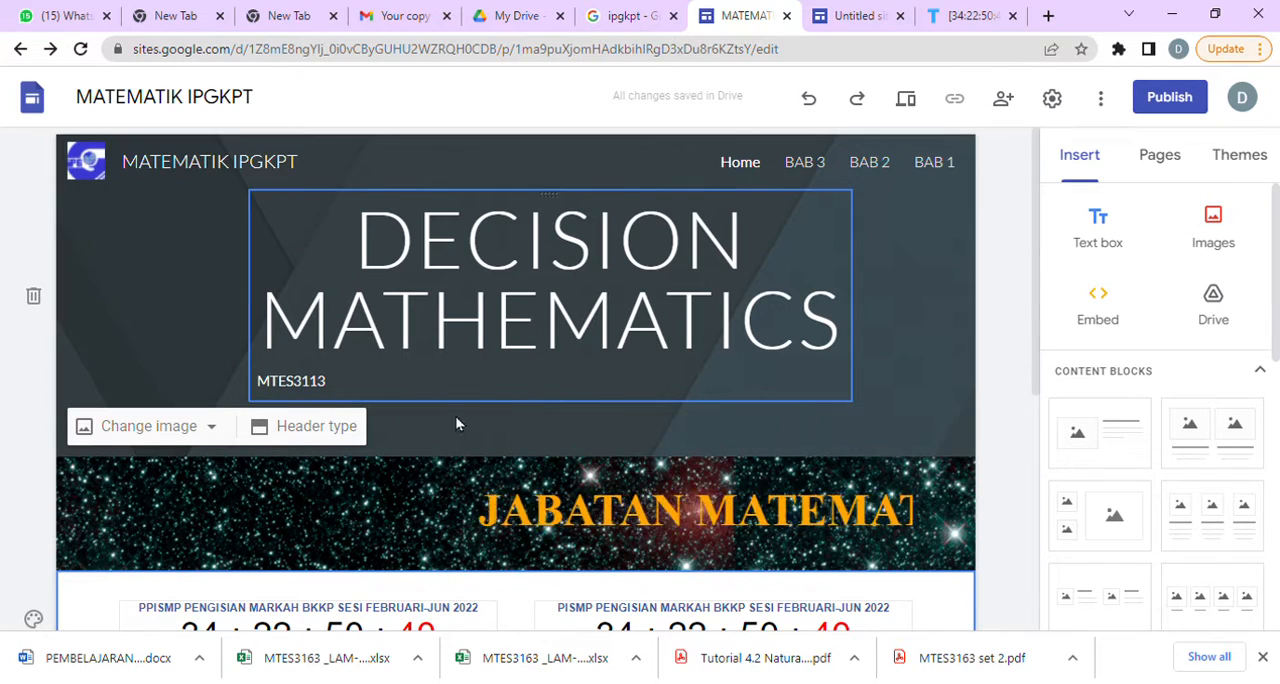
# Edit the scrolling banner's embed code, entering SELAMAT HARI RAYA as the h3 heading text, and preview it.
pyautogui.scroll(-5, 812, 433)
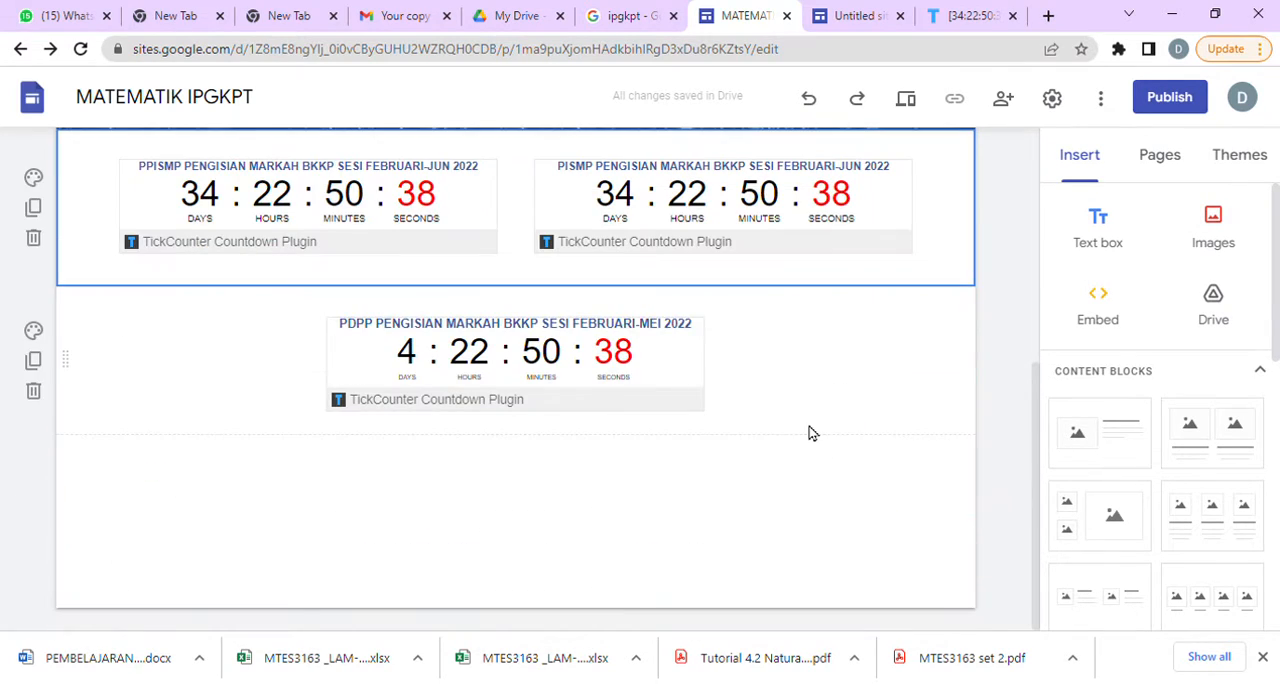
pyautogui.scroll(5, 812, 433)
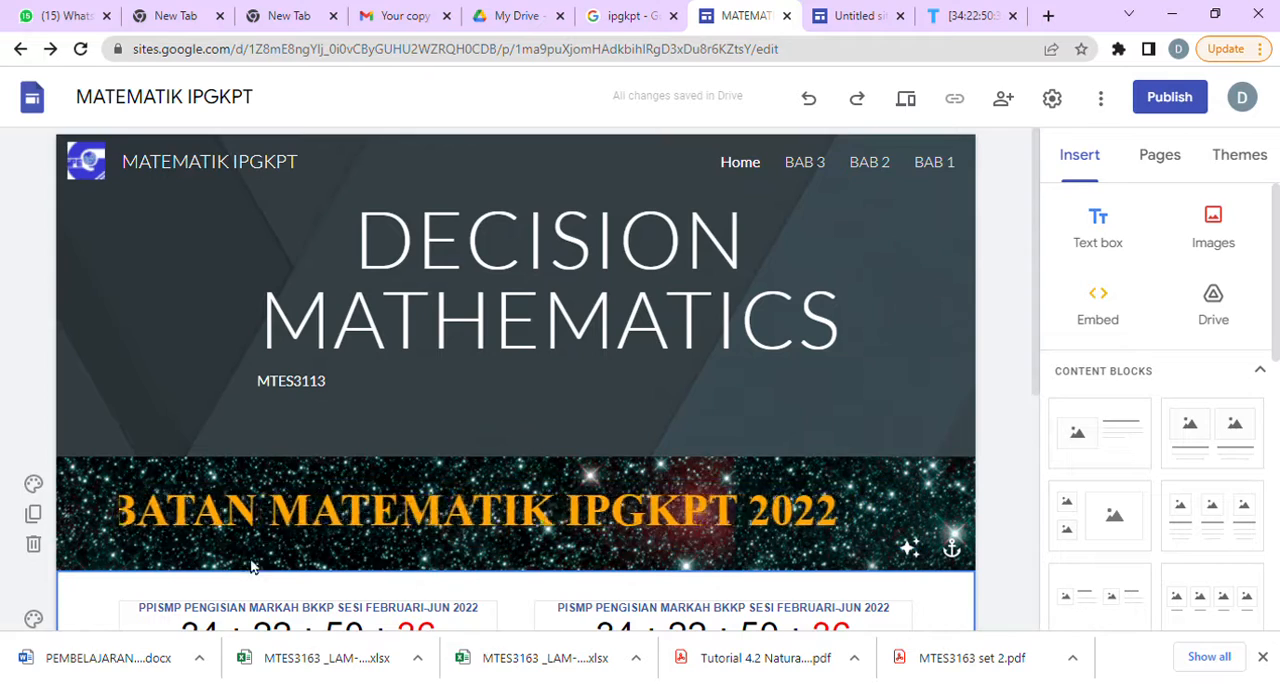
pyautogui.click(621, 531)
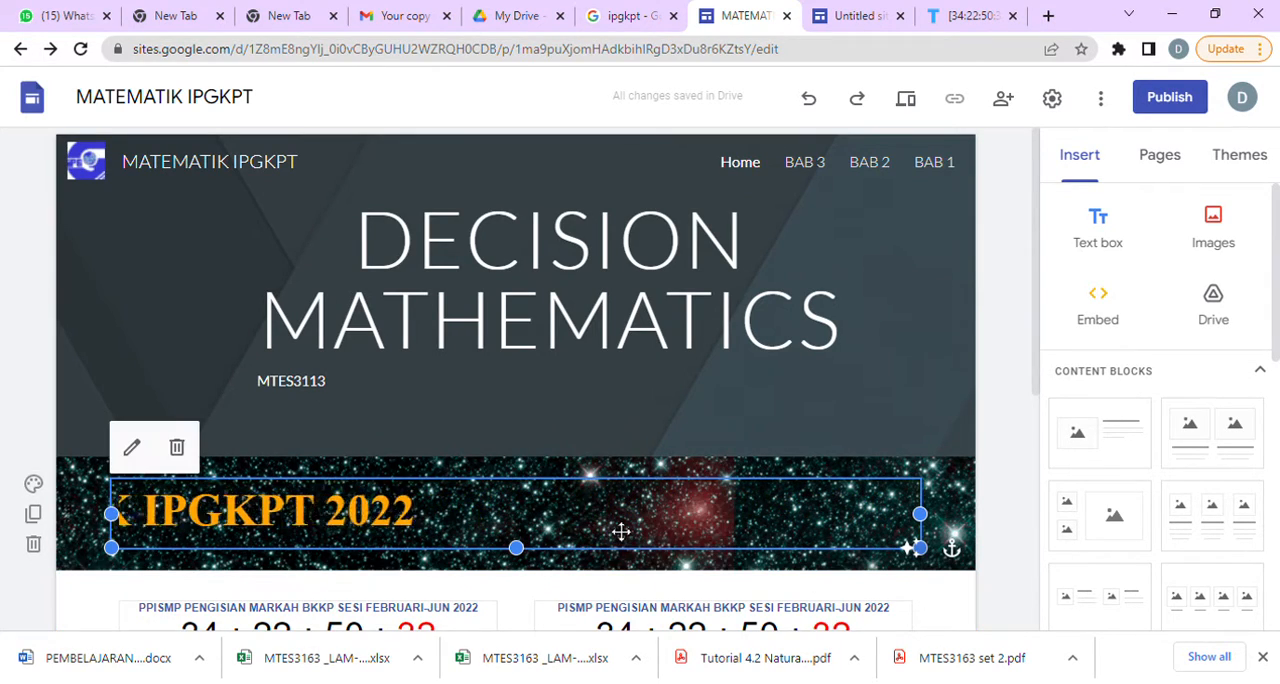
pyautogui.click(131, 447)
pyautogui.scroll(-5, 582, 389)
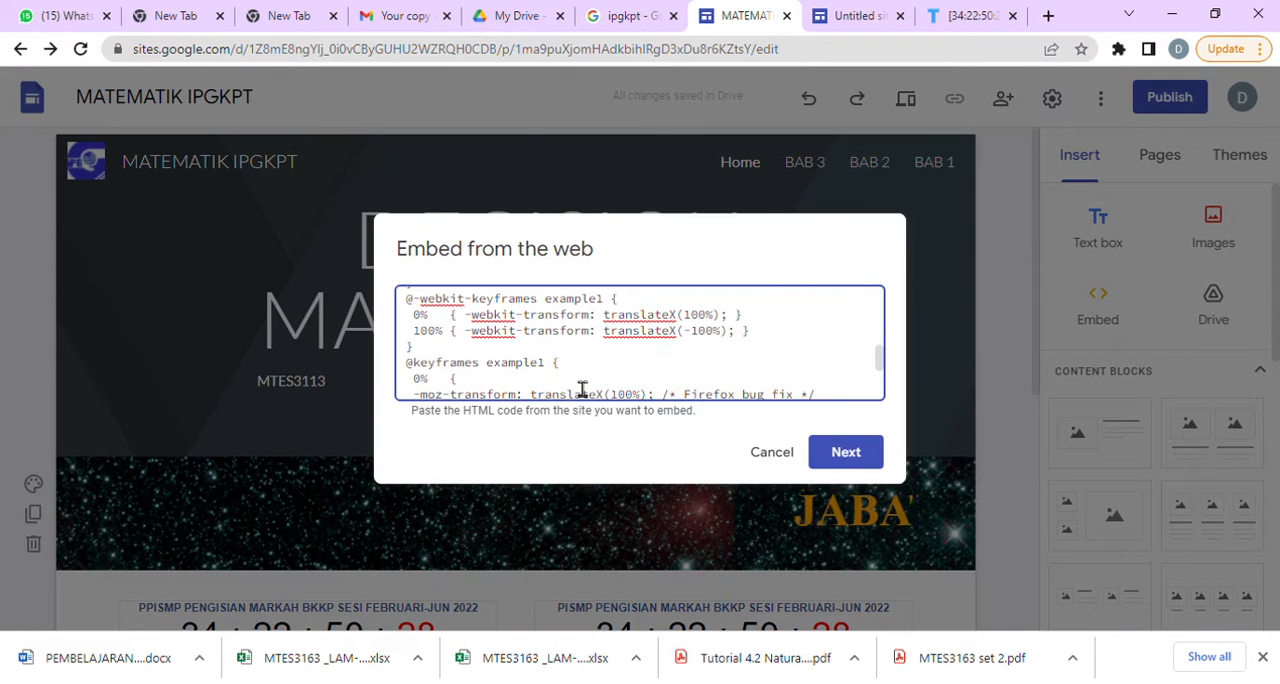
pyautogui.scroll(-5, 710, 383)
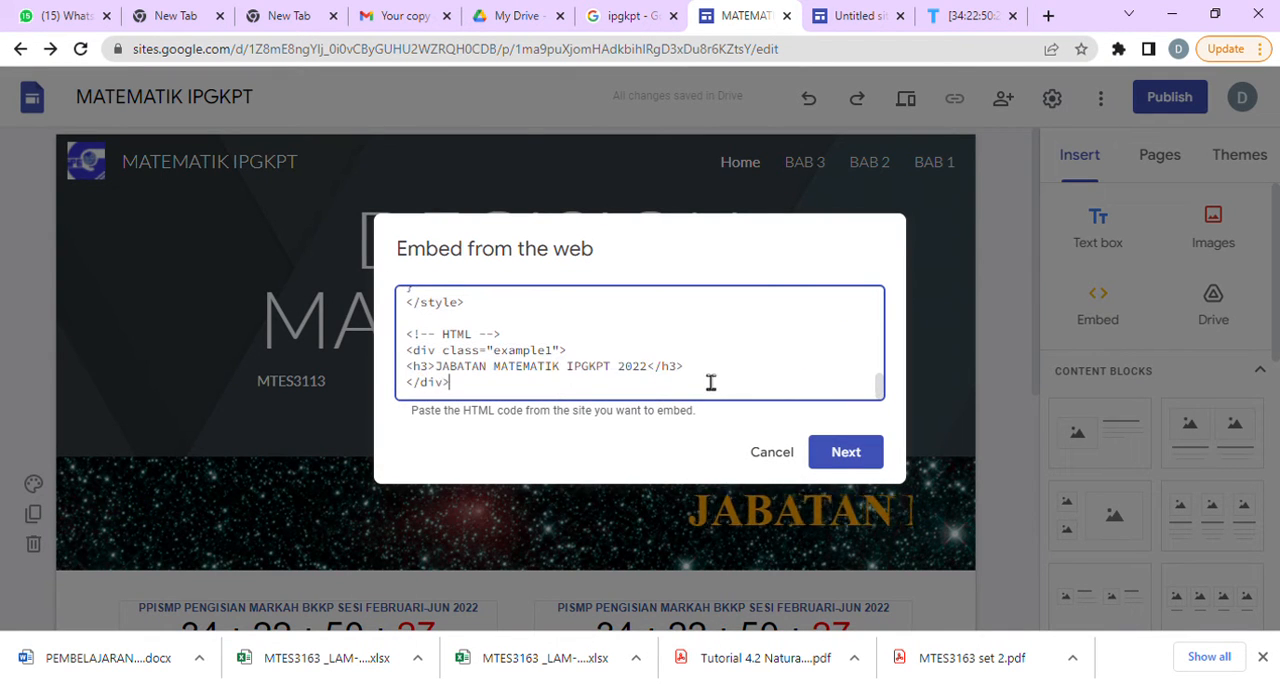
pyautogui.click(454, 380)
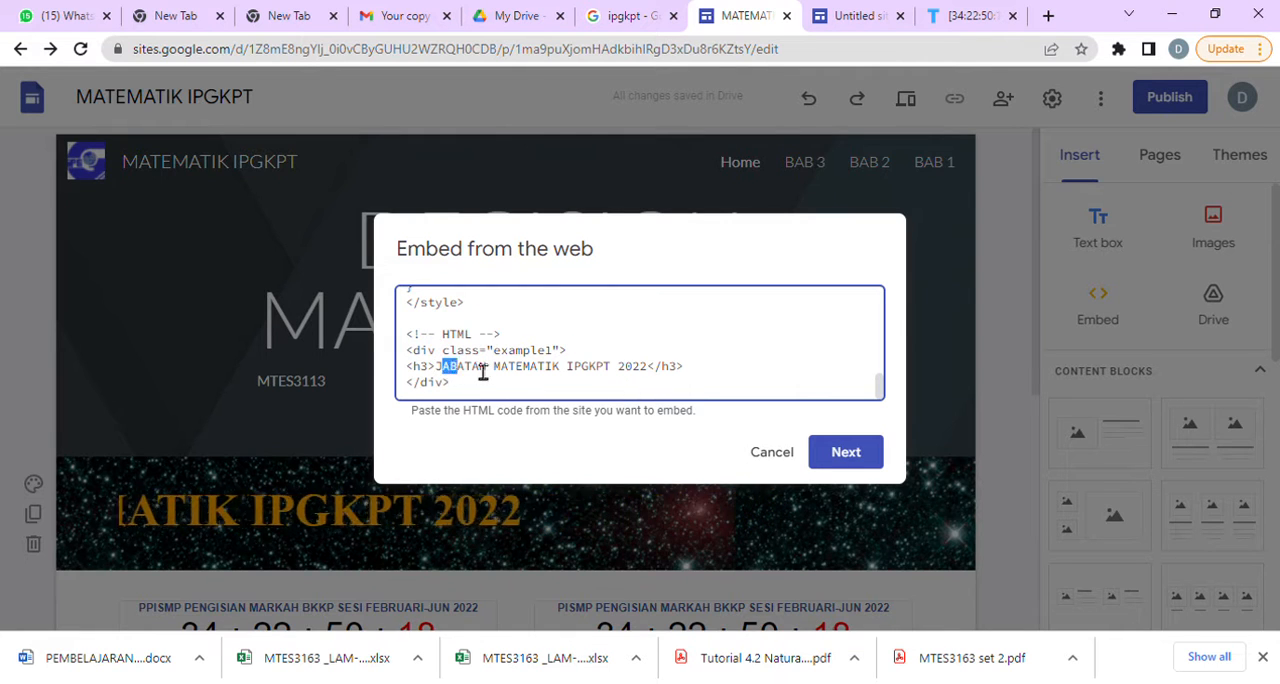
pyautogui.moveTo(483, 372); pyautogui.dragTo(608, 387)
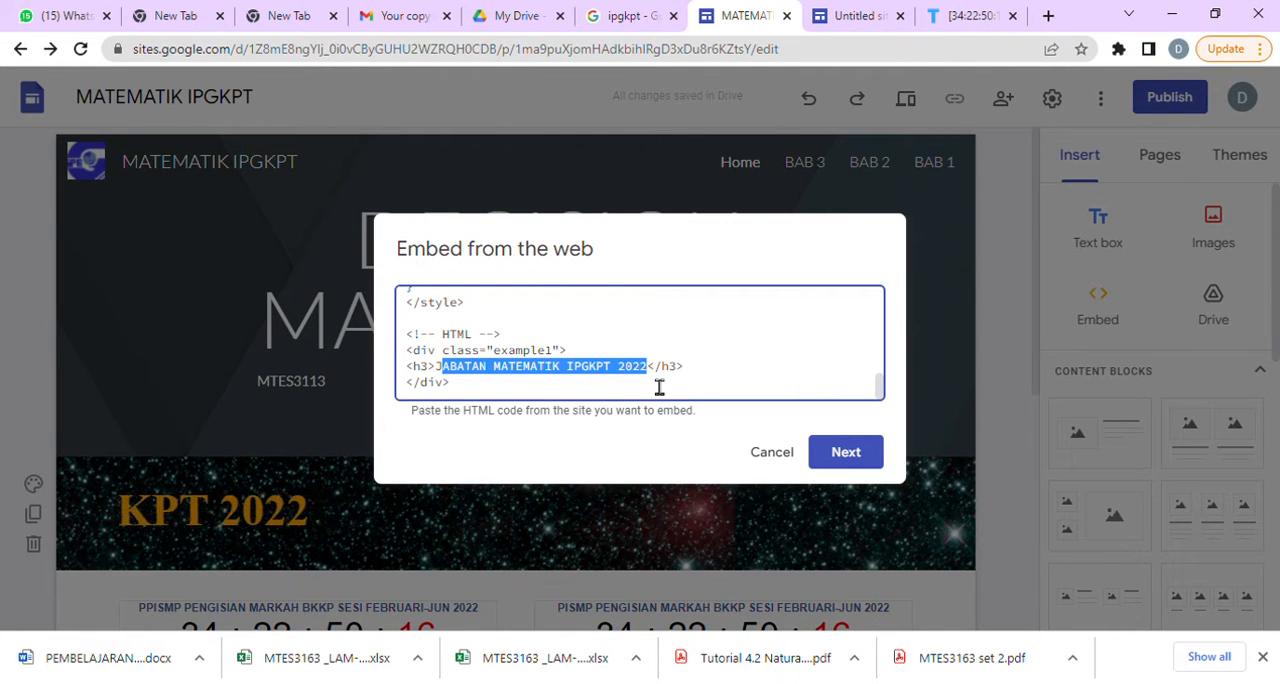
pyautogui.write('SE')
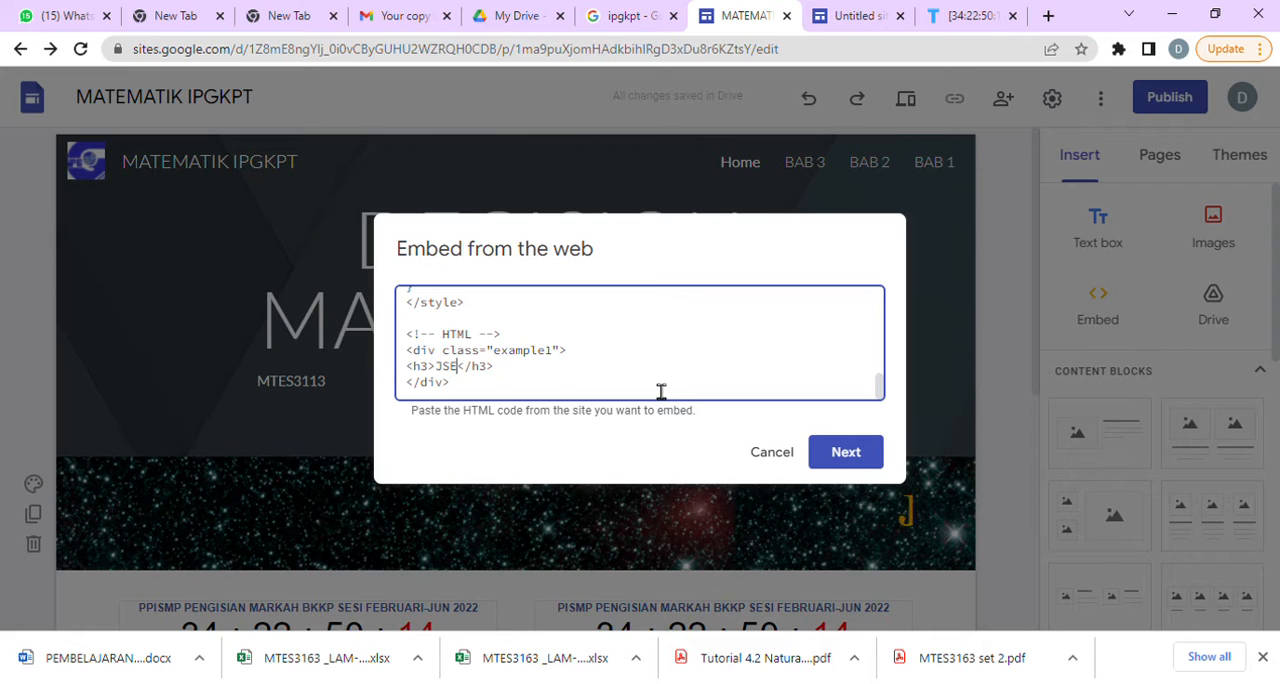
pyautogui.write('LAMAT HAR')
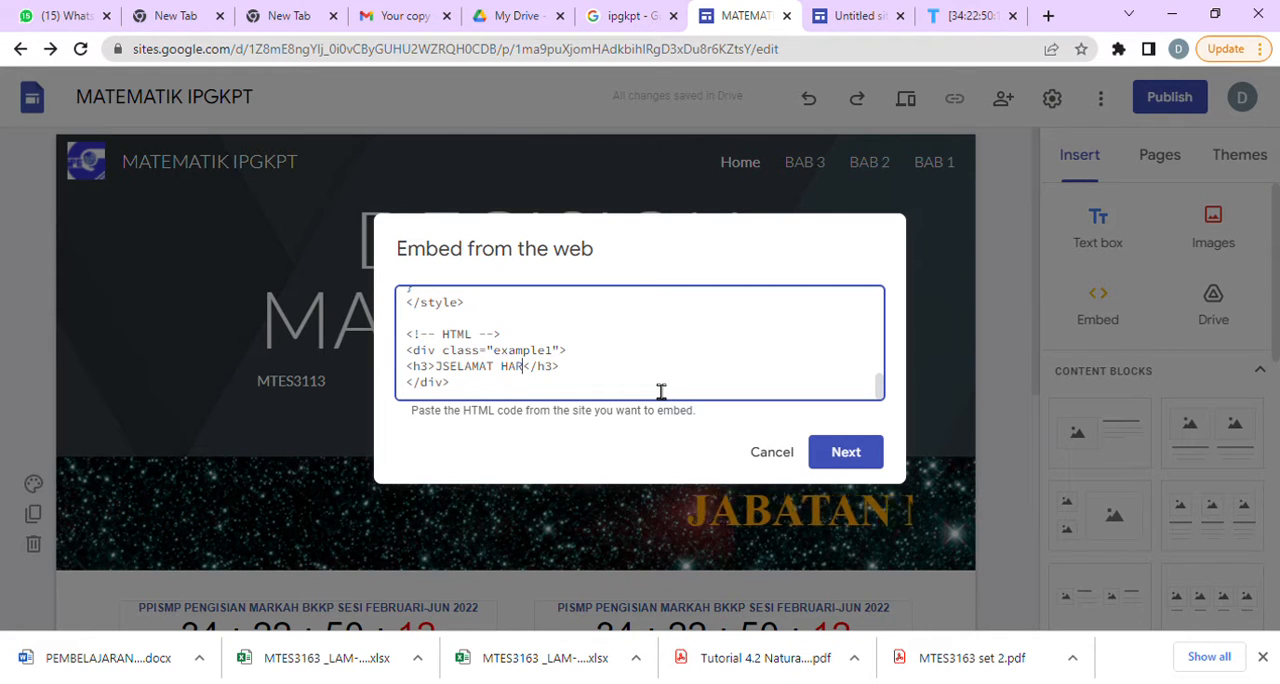
pyautogui.write('I RAYA')
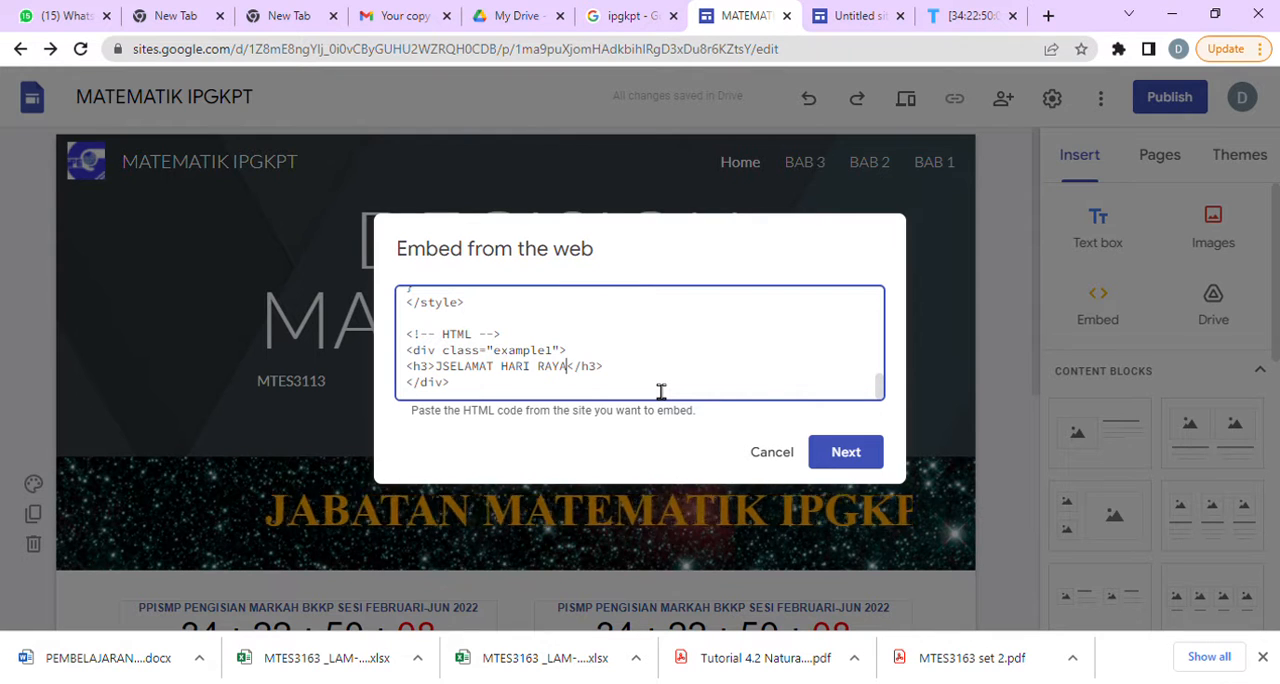
pyautogui.click(843, 455)
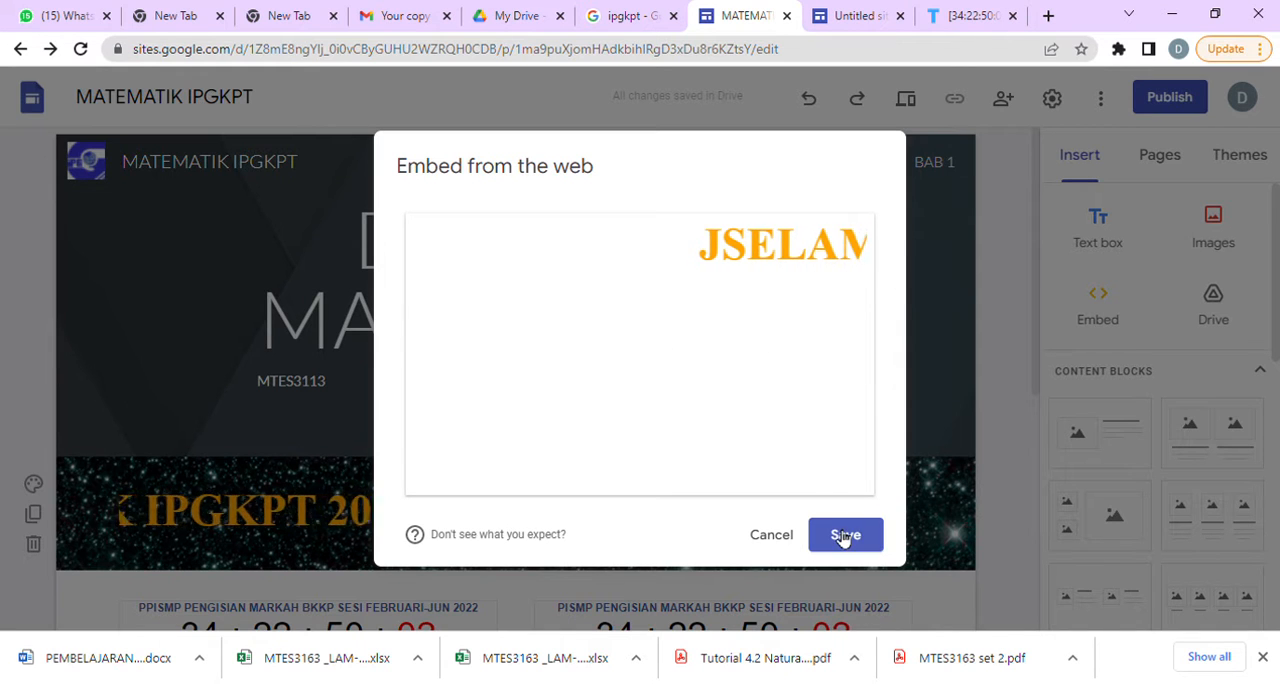
# Remove the stray J at the start of the banner's h3 text and save the embed.
pyautogui.click(646, 362)
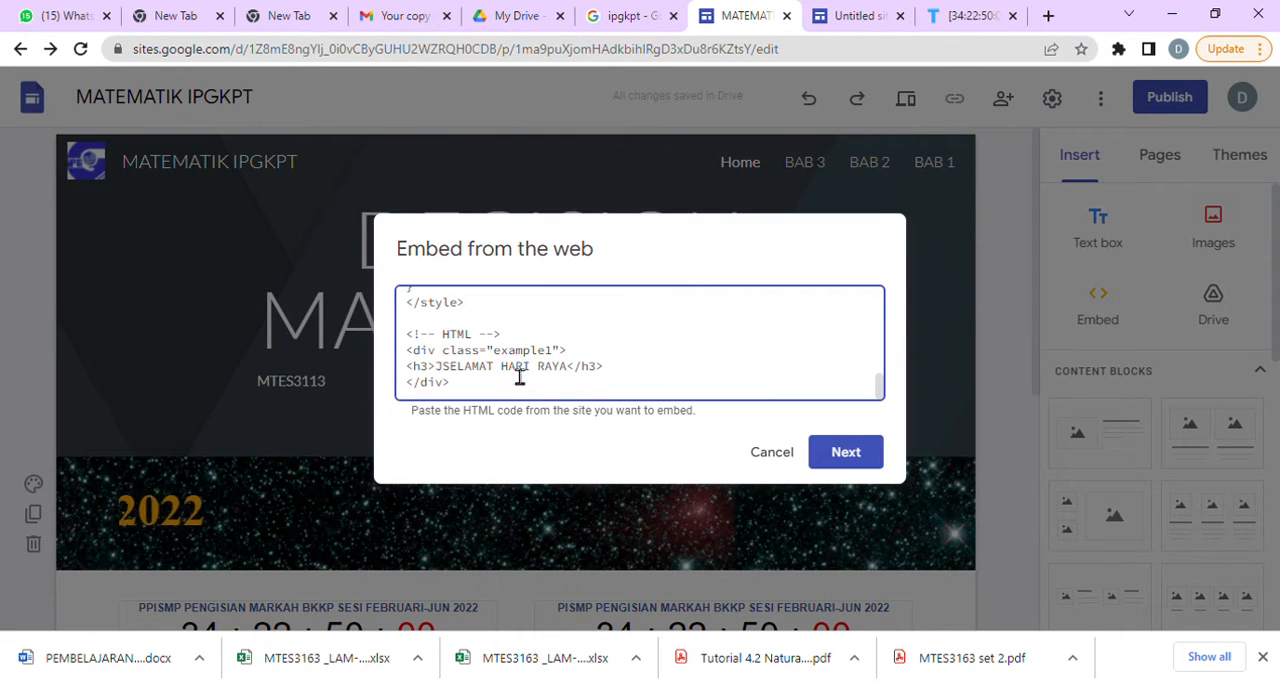
pyautogui.click(438, 368)
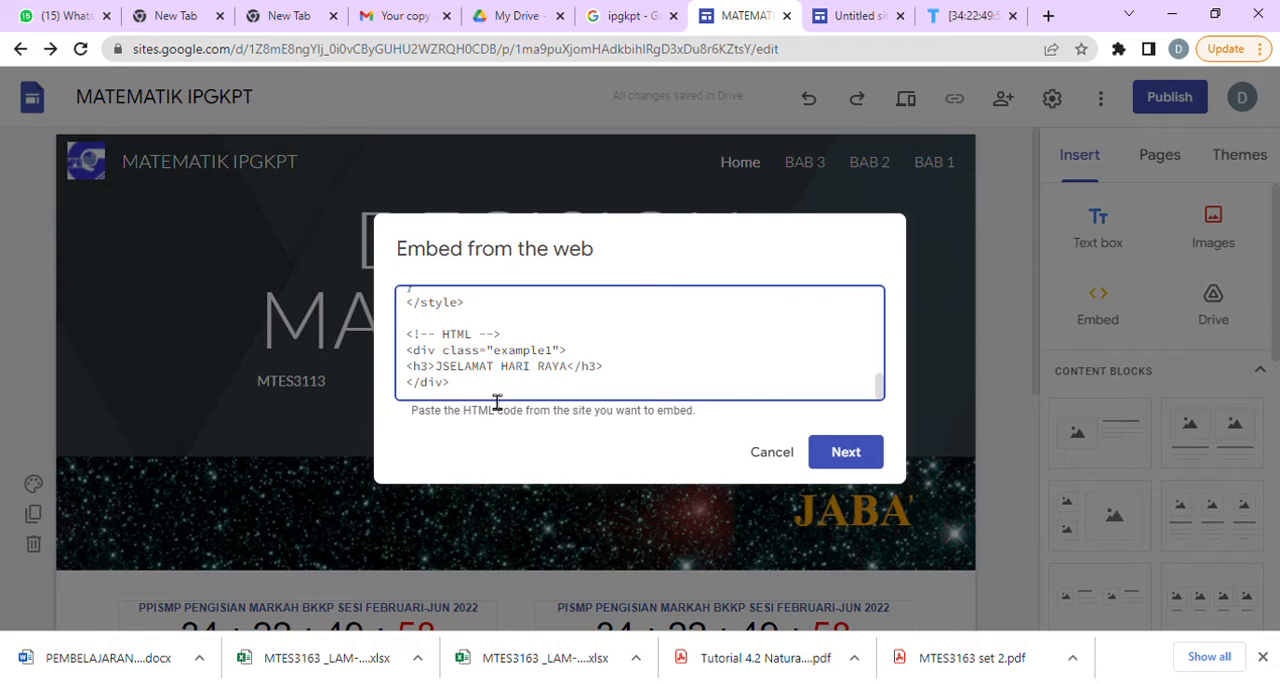
pyautogui.press('BackSpace')
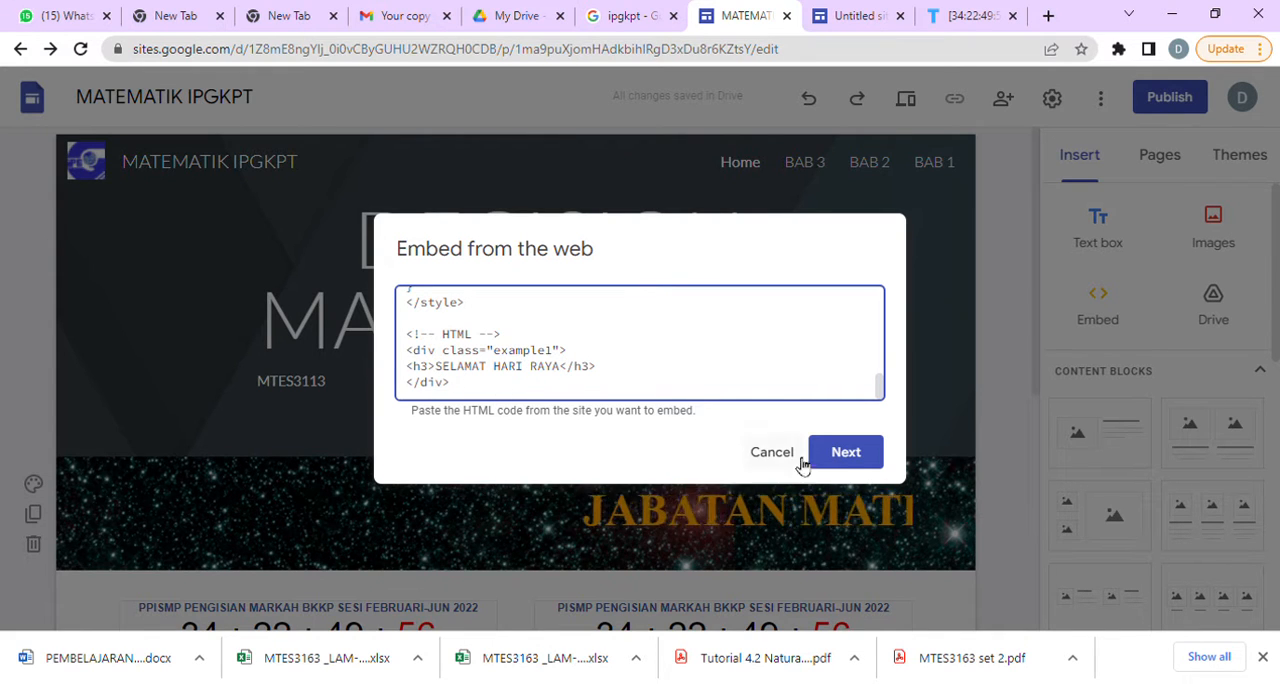
pyautogui.click(858, 457)
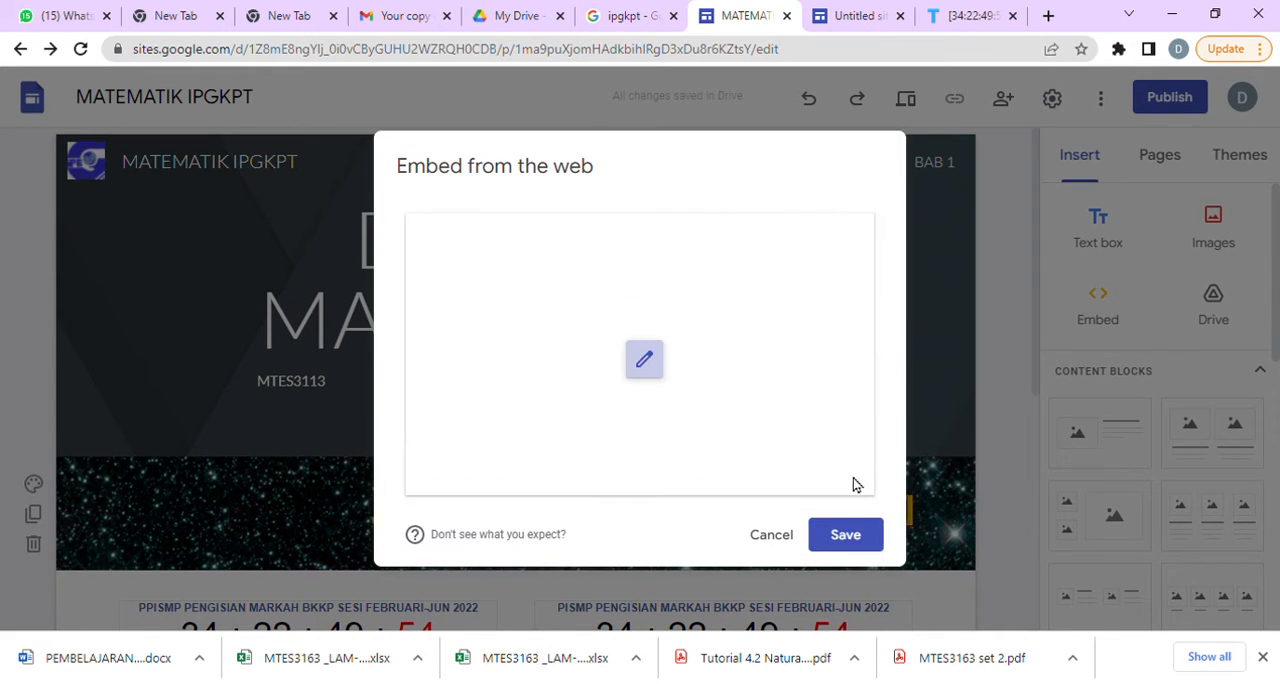
pyautogui.click(845, 536)
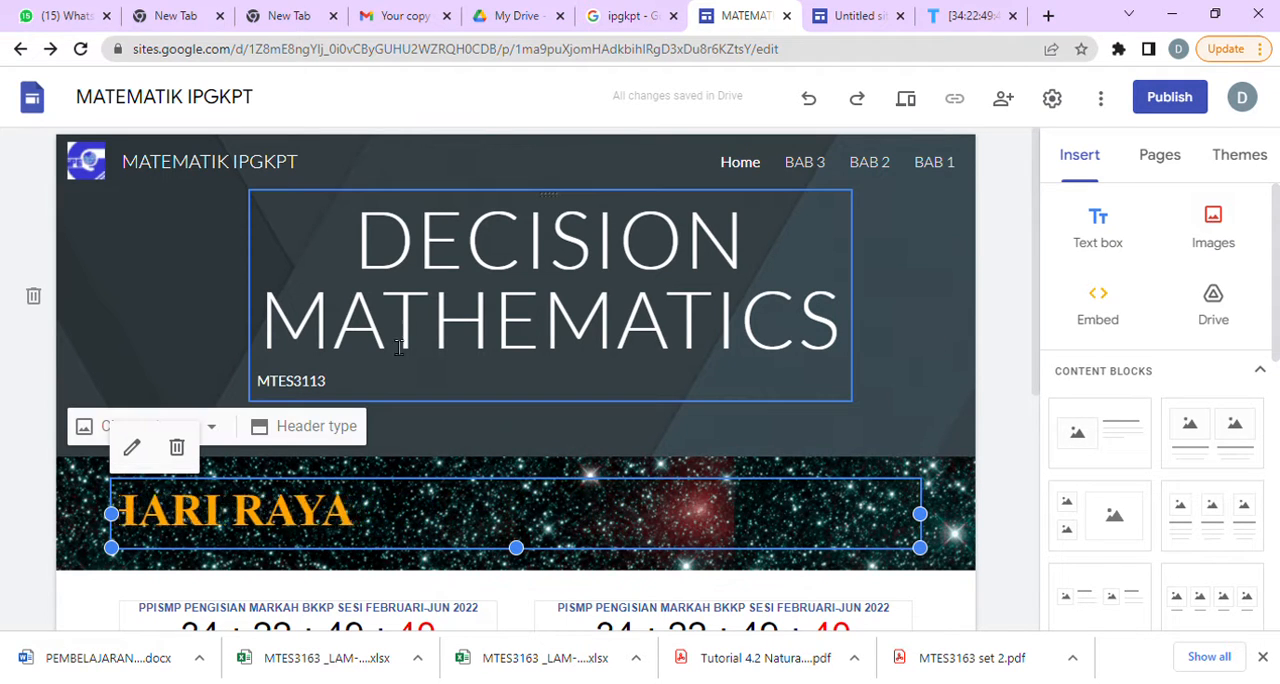
# Set the font of the DECISION MATHEMATICS title to Playfair Display Black.
pyautogui.click(493, 318)
pyautogui.moveTo(375, 237); pyautogui.dragTo(855, 333)
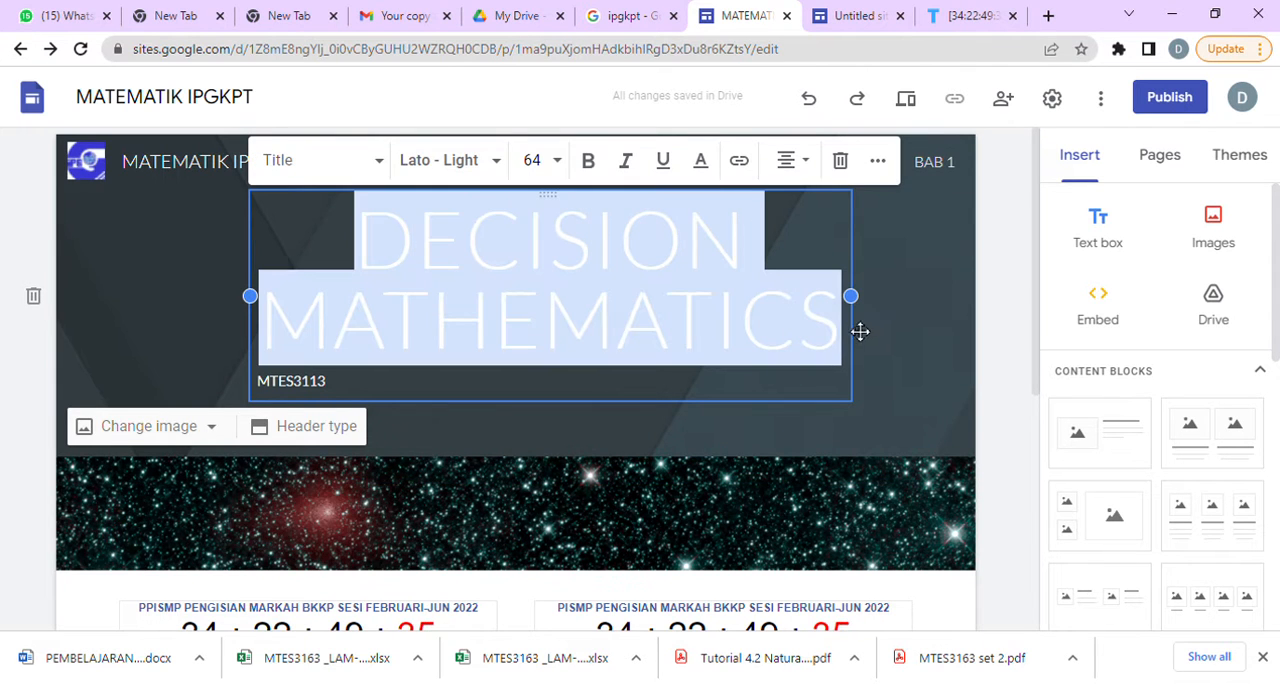
pyautogui.click(498, 162)
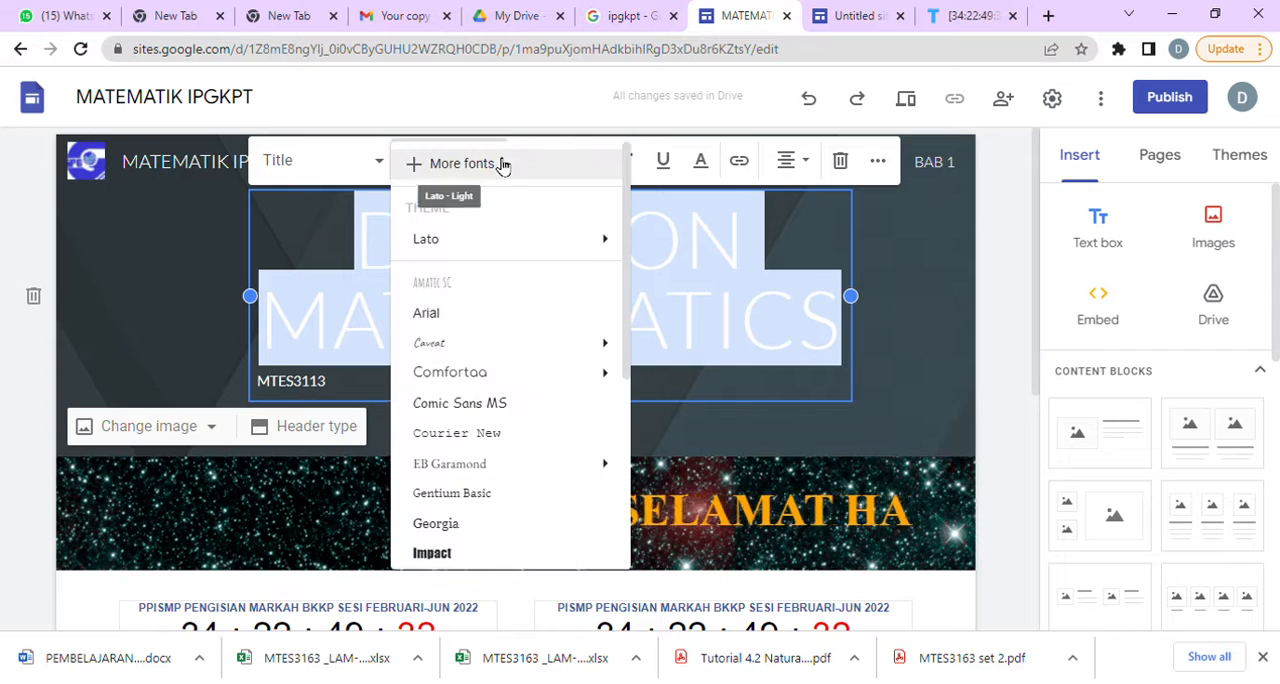
pyautogui.scroll(-5, 481, 539)
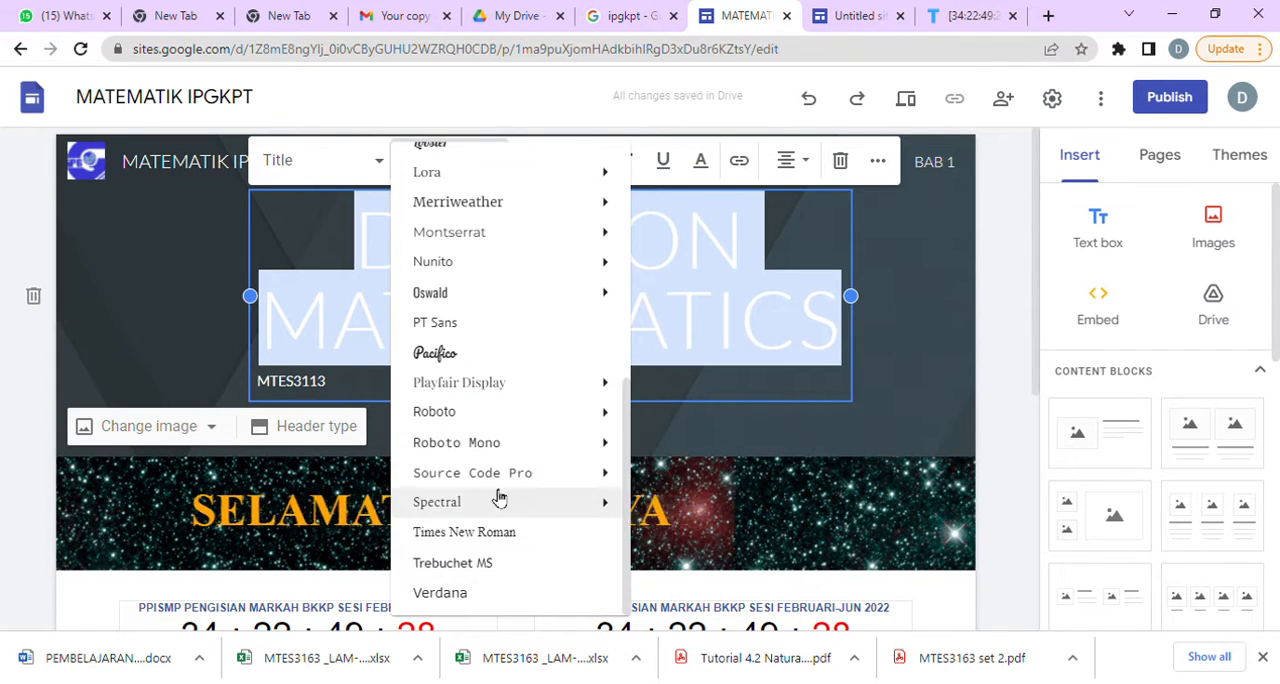
pyautogui.moveTo(509, 385)
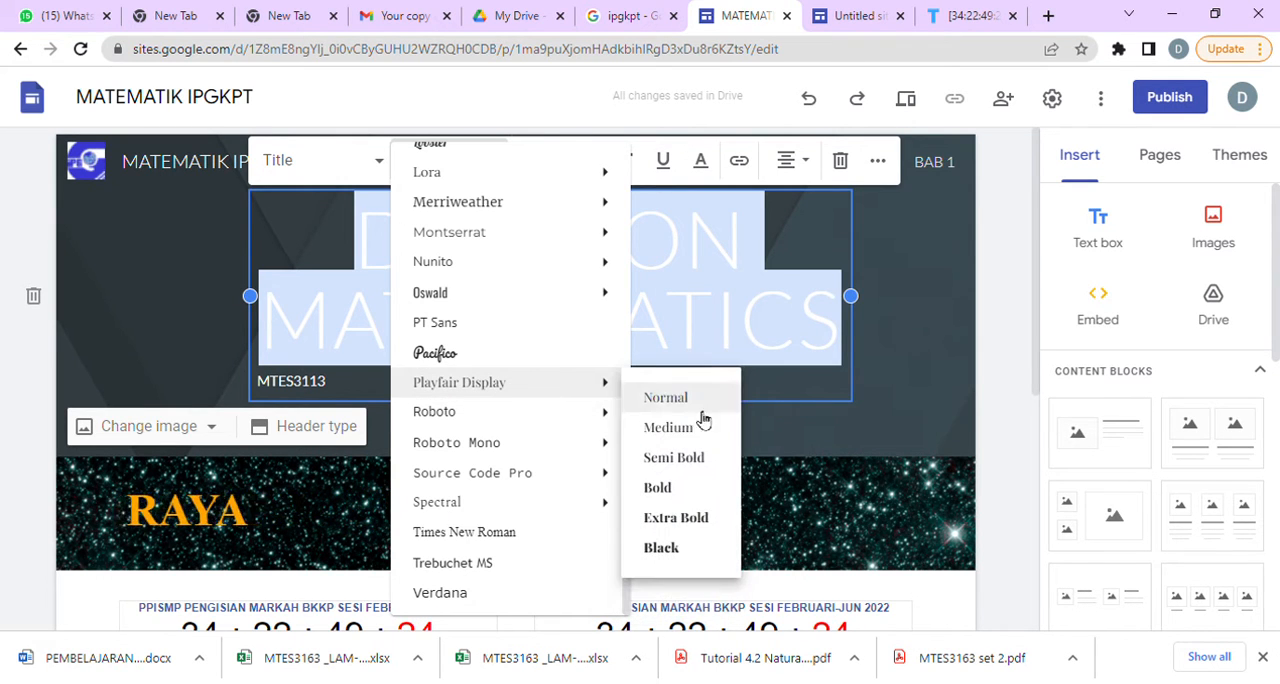
pyautogui.click(688, 553)
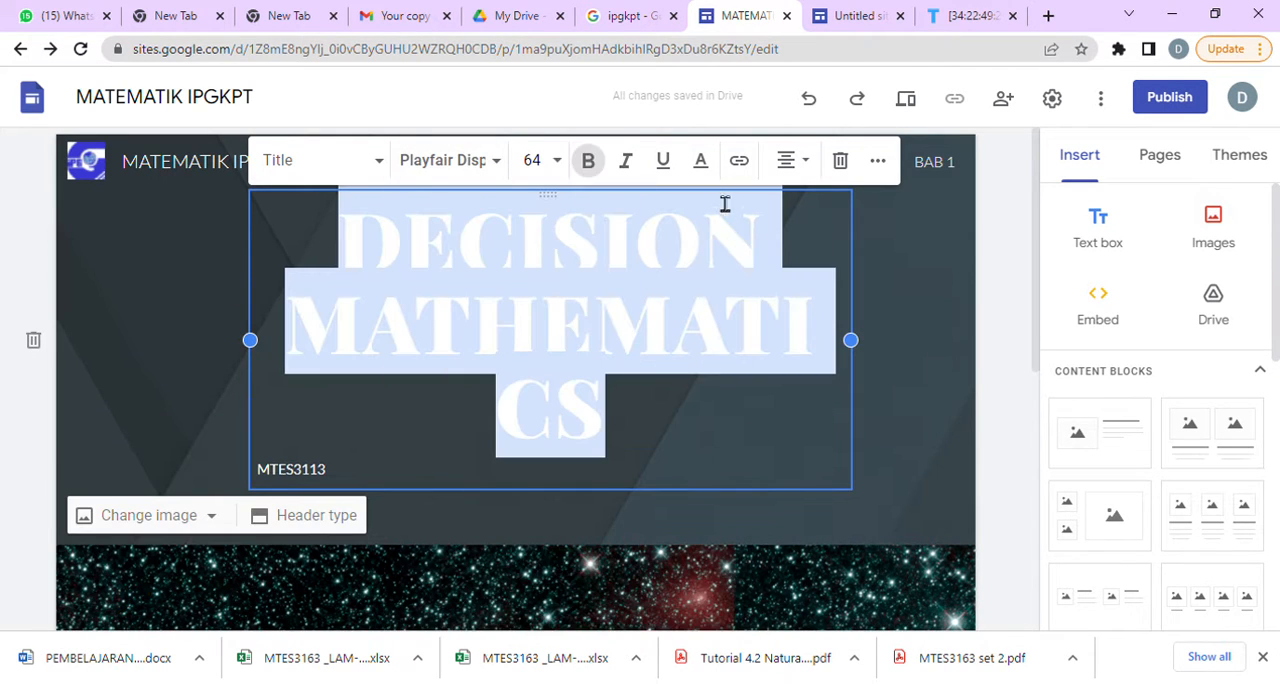
# Colour the page title yellow and widen its text box so MATHEMATICS fits on one line.
pyautogui.click(712, 164)
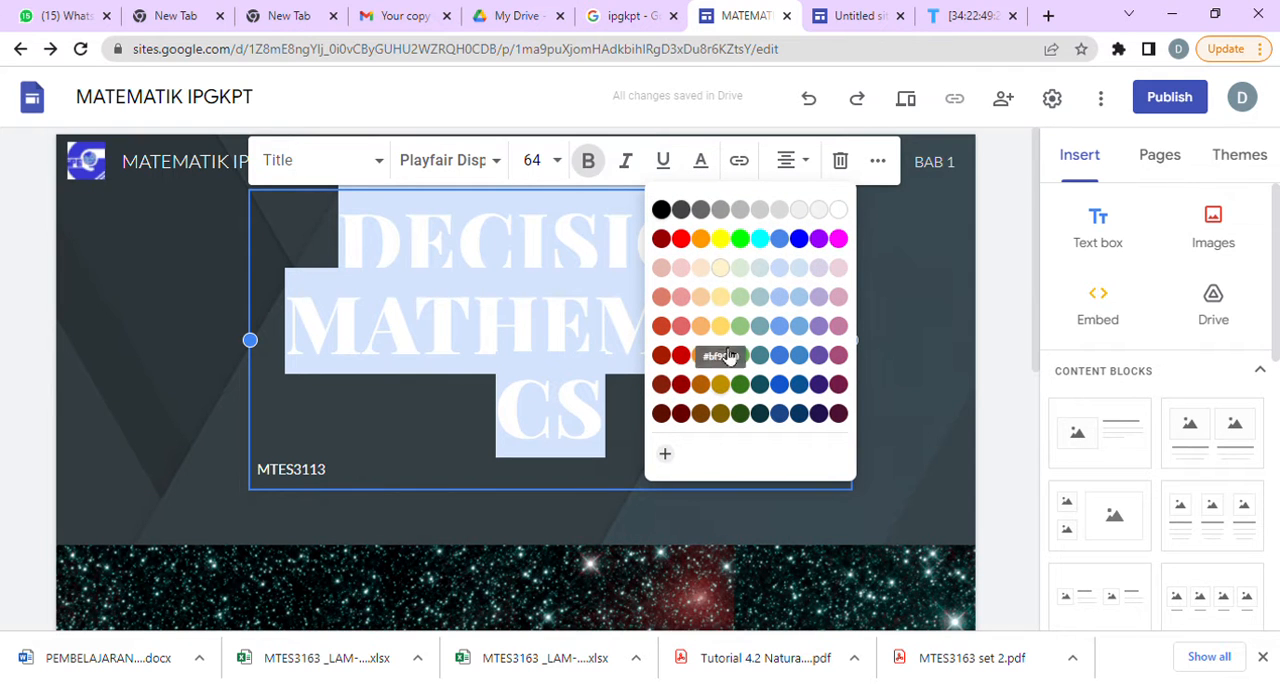
pyautogui.click(720, 239)
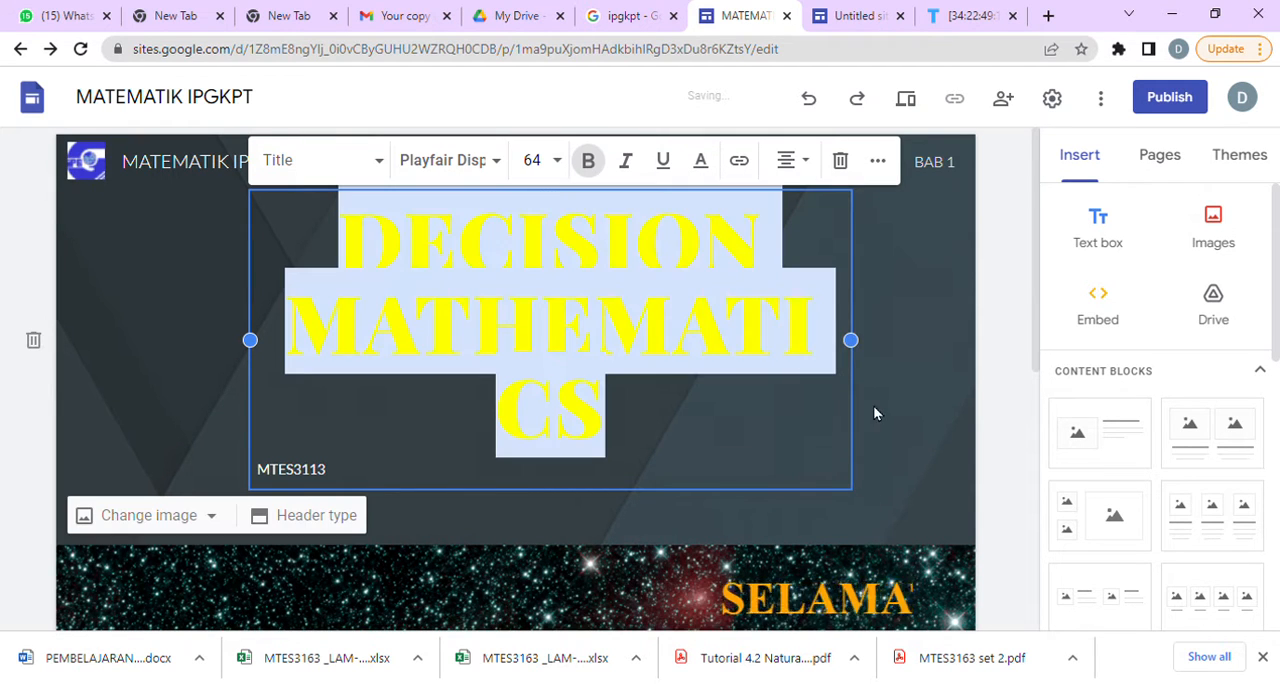
pyautogui.moveTo(852, 340); pyautogui.dragTo(926, 337)
pyautogui.click(784, 437)
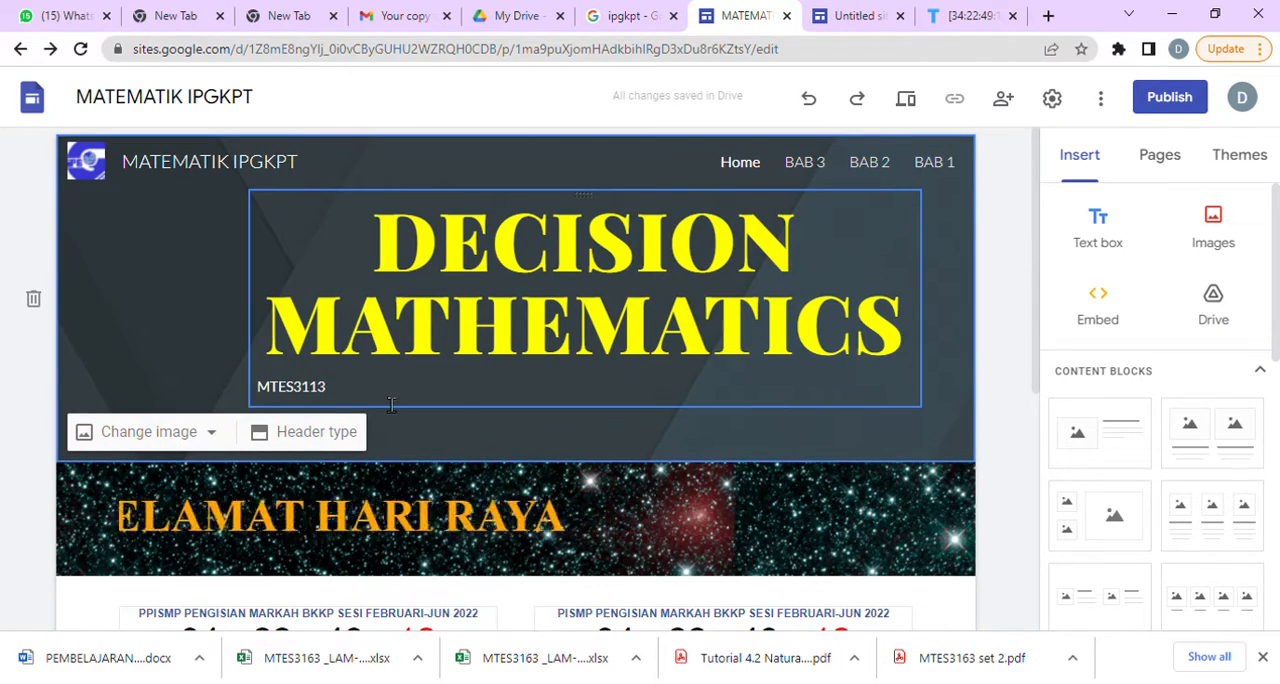
# Colour the MTES3113 line under the title red (#ff0000) and set its font size to 24.
pyautogui.moveTo(370, 401); pyautogui.dragTo(255, 388)
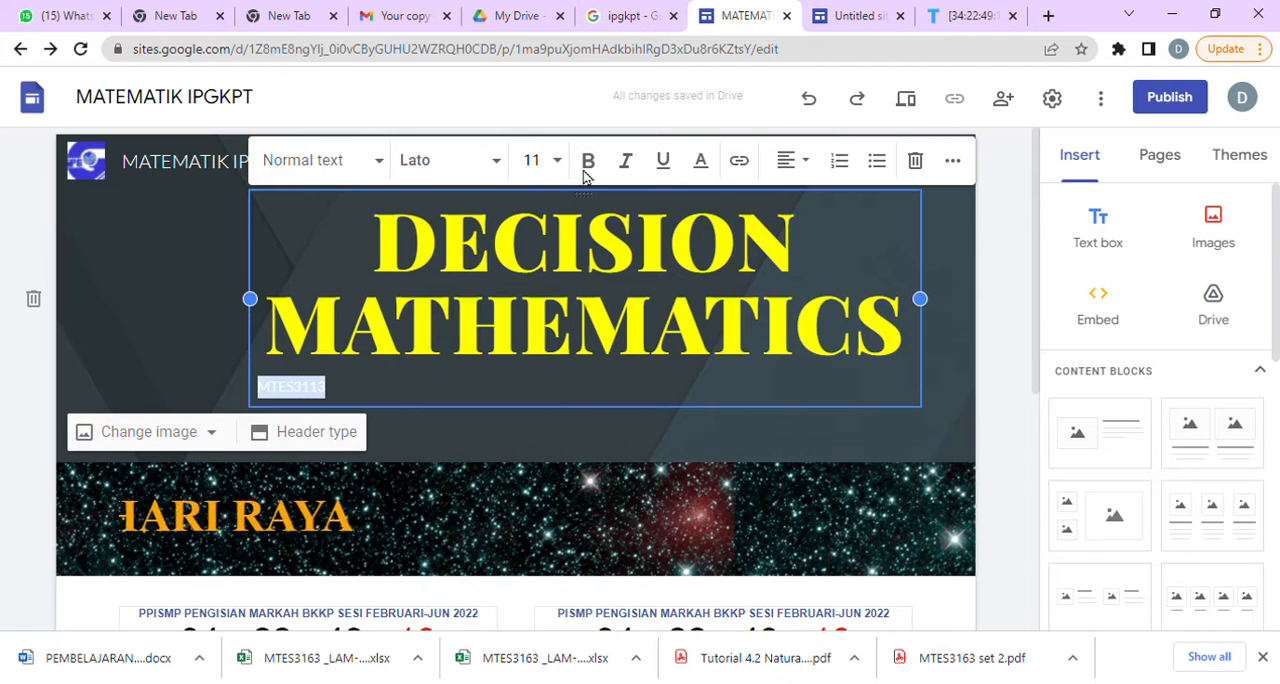
pyautogui.click(703, 164)
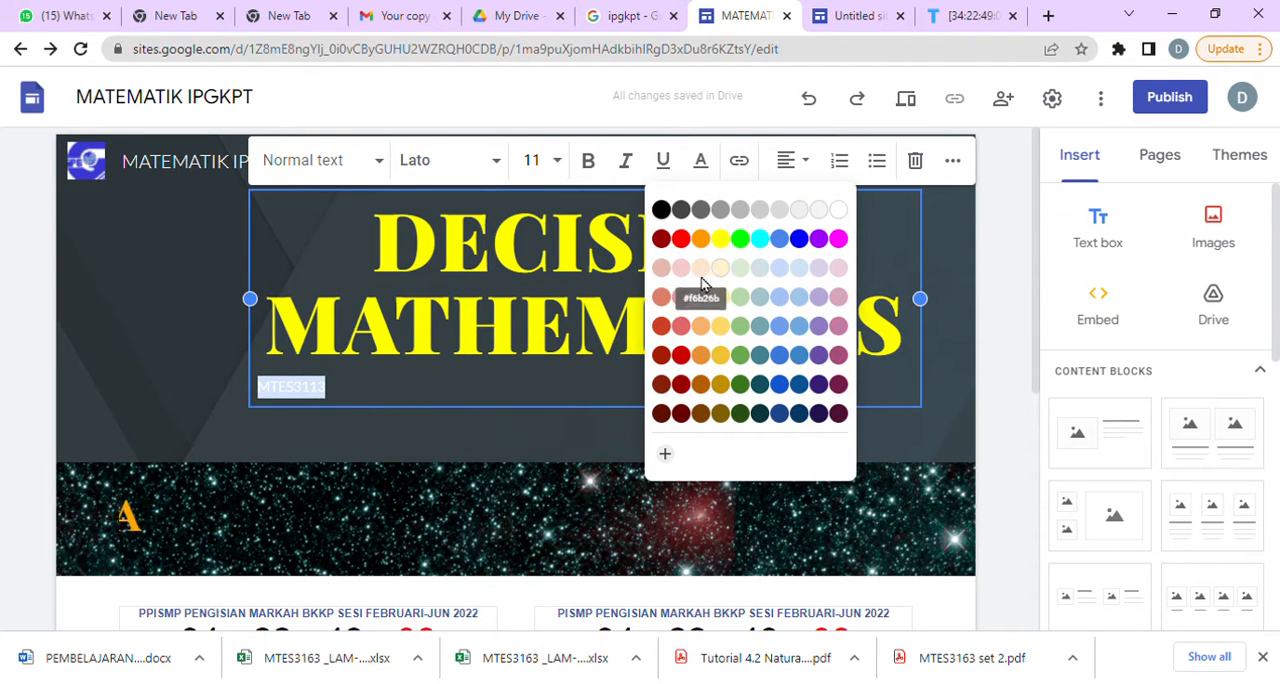
pyautogui.click(681, 239)
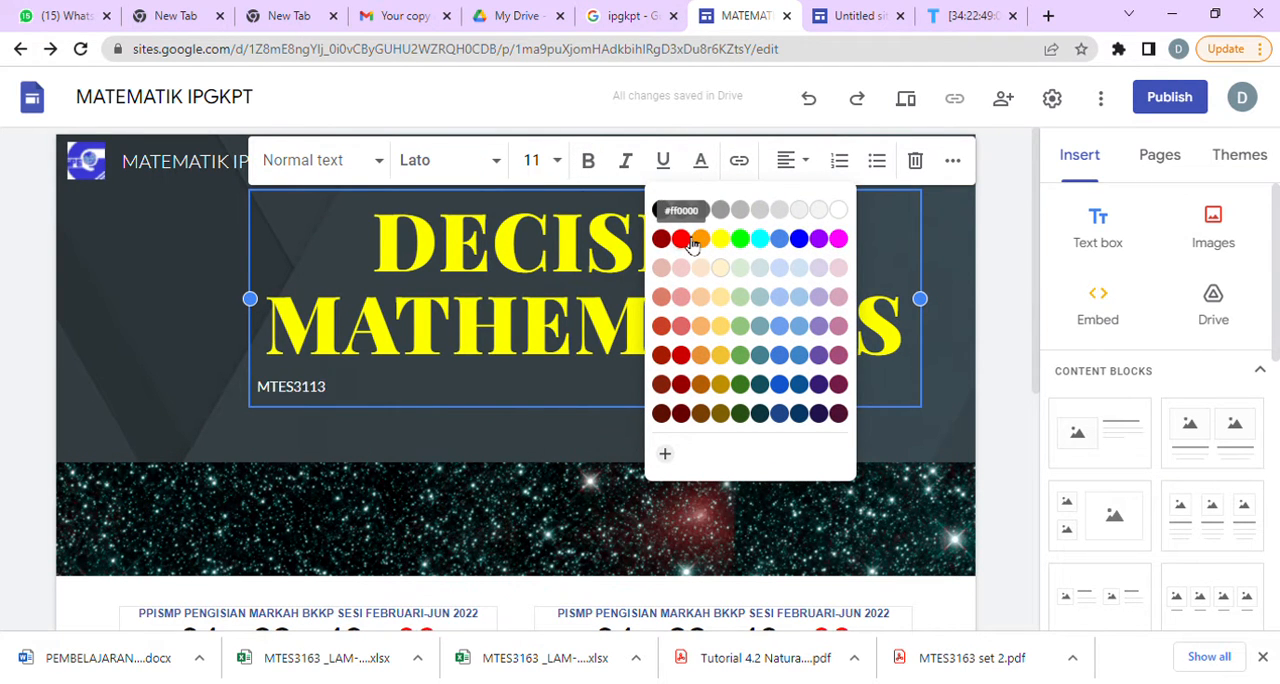
pyautogui.click(560, 162)
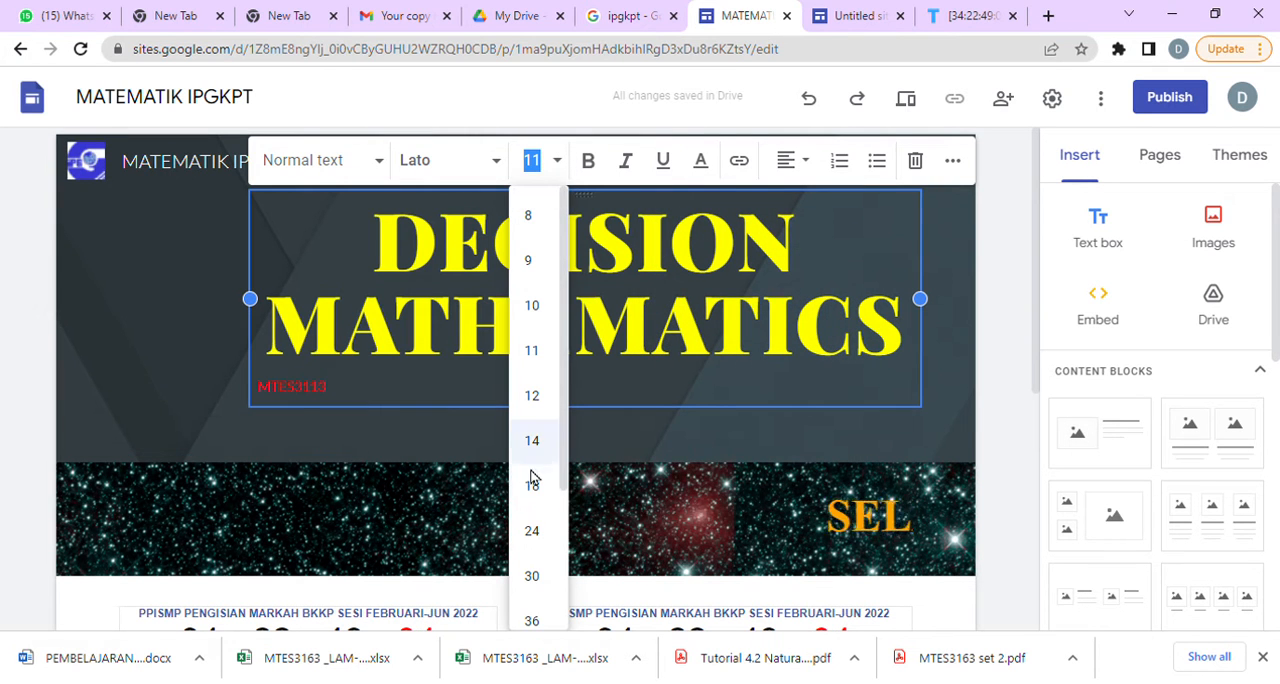
pyautogui.click(533, 531)
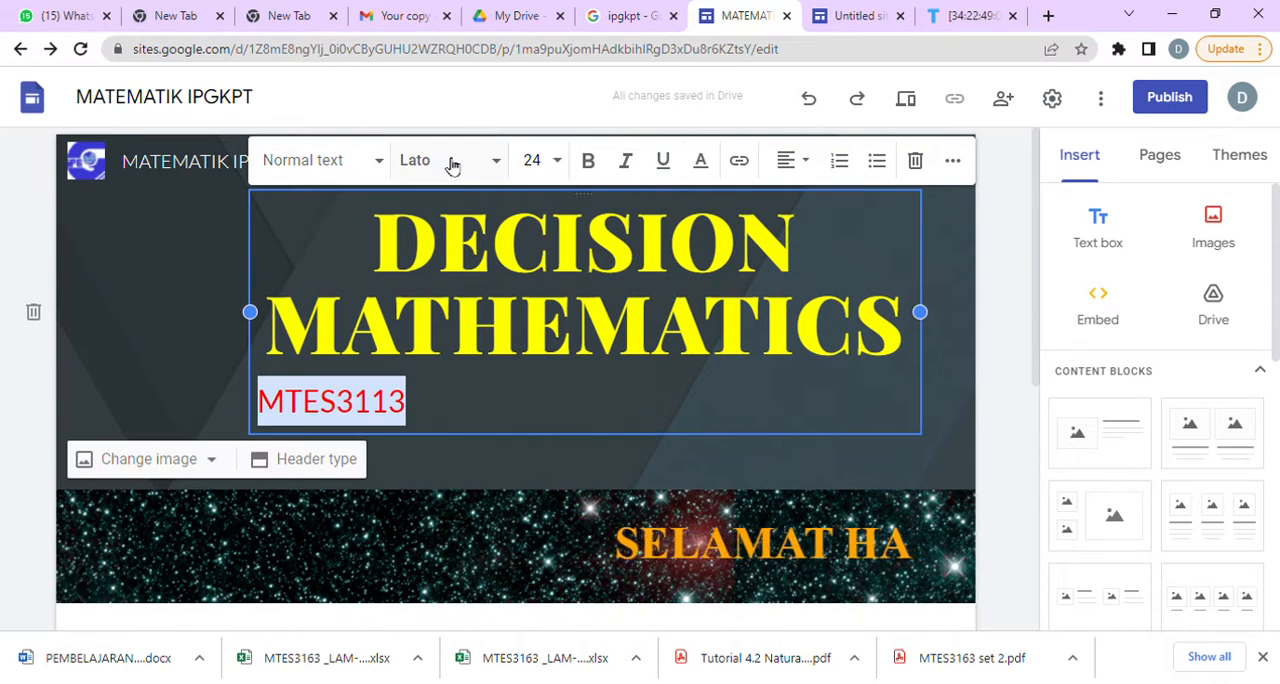
# Centre the MTES3113 line and format it in bold Comic Sans MS.
pyautogui.click(792, 165)
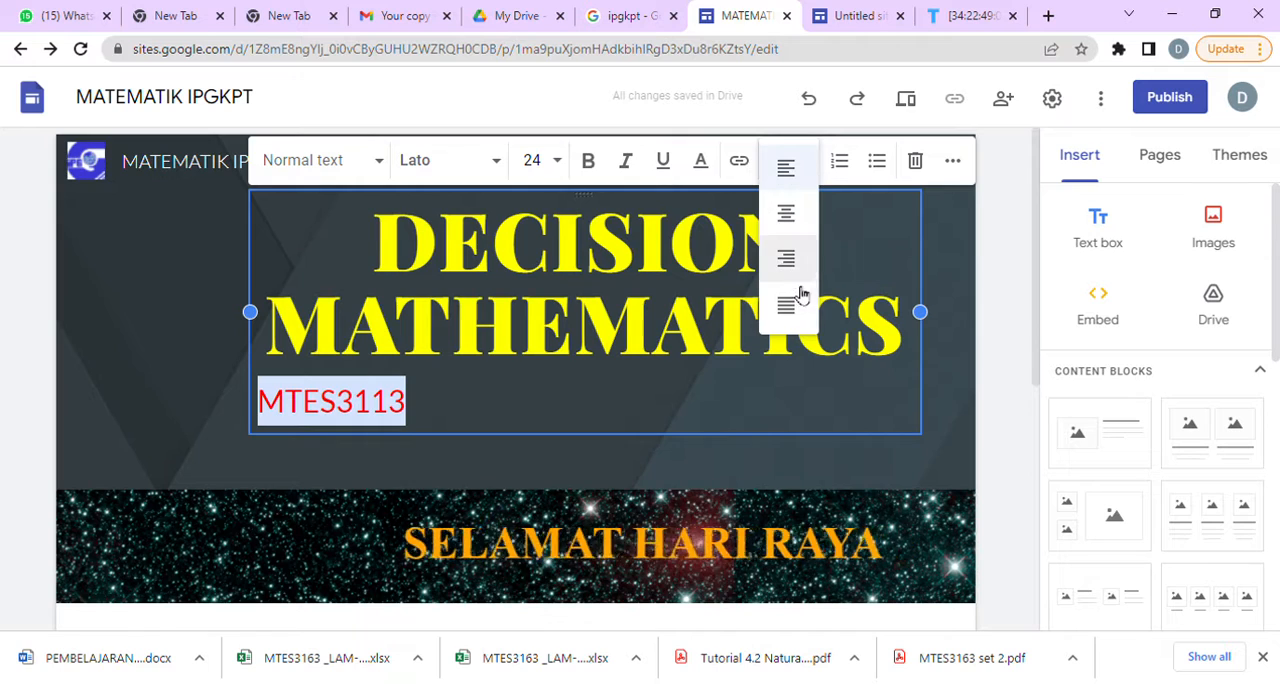
pyautogui.click(786, 216)
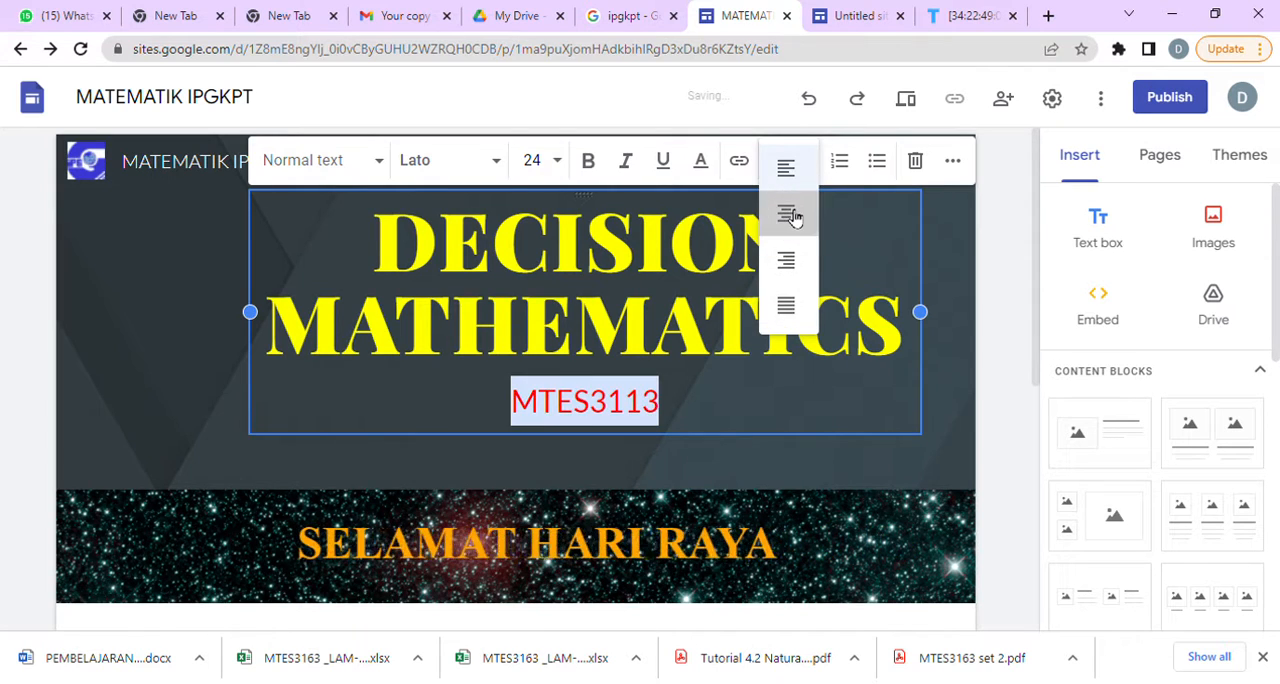
pyautogui.click(591, 163)
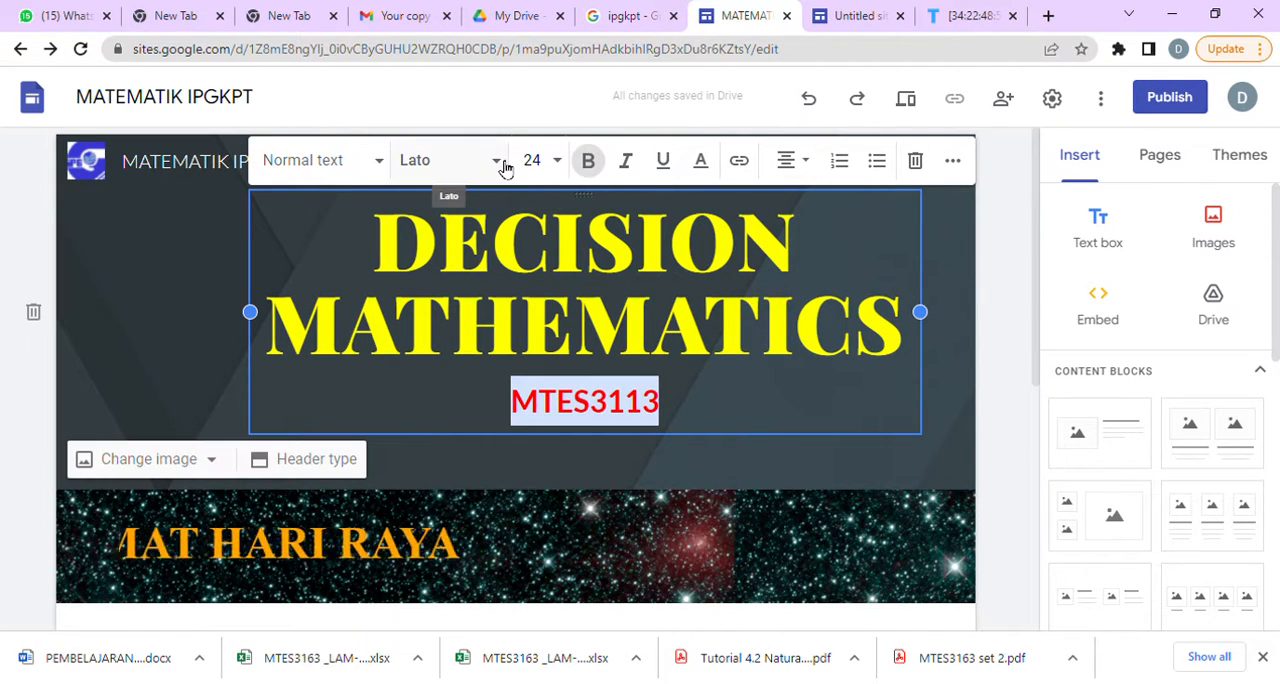
pyautogui.click(503, 163)
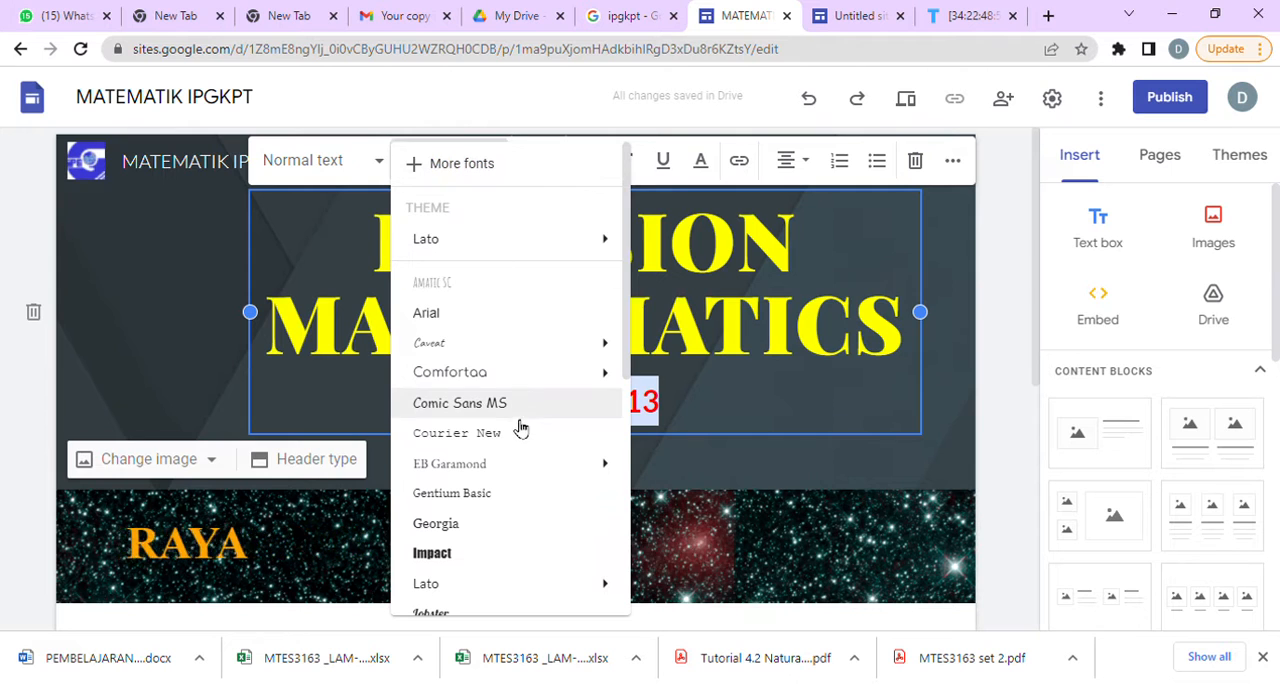
pyautogui.moveTo(506, 456)
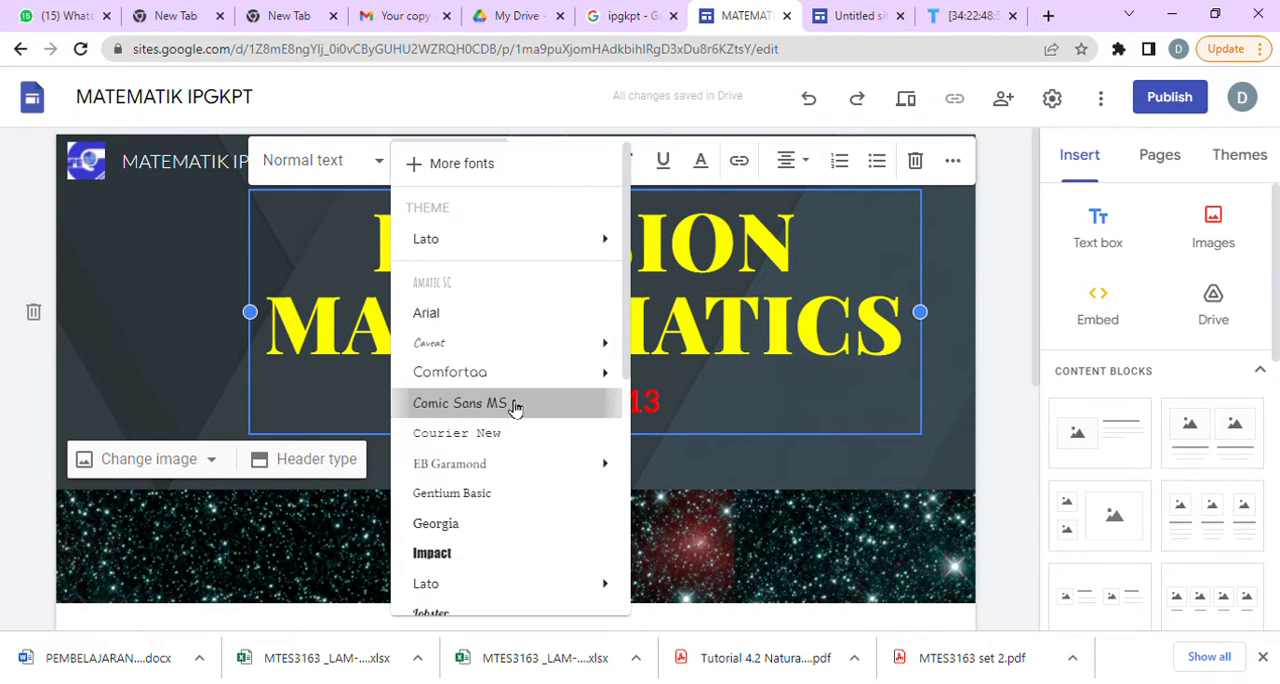
pyautogui.click(514, 404)
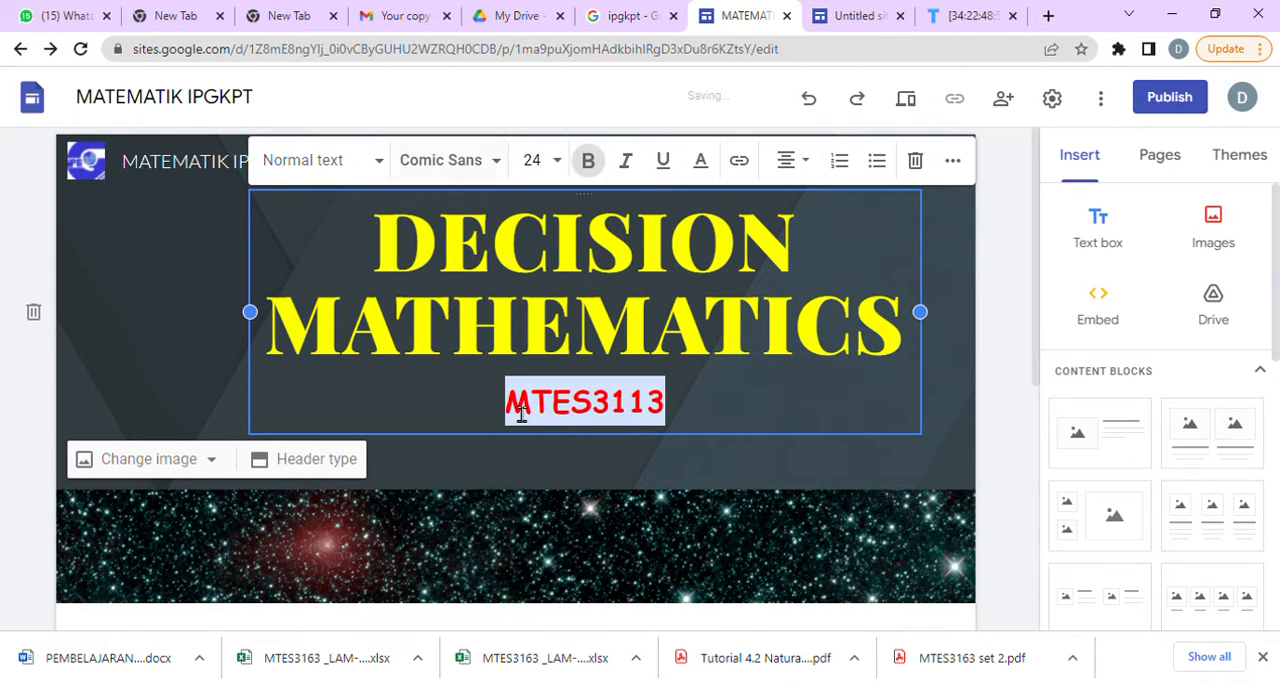
# Set the font size of the MTES3113 line to 30.
pyautogui.click(558, 160)
pyautogui.click(532, 576)
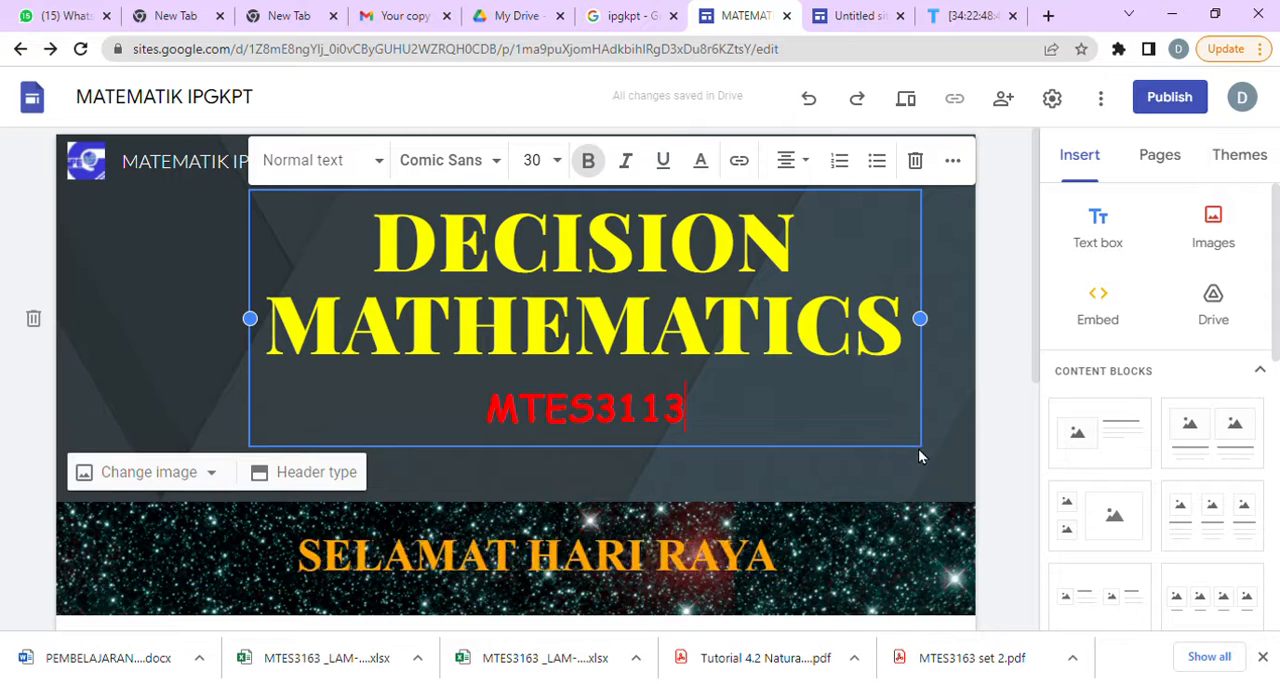
# Preview the home page and open the PPISMP countdown for cloning on TickCounter.
pyautogui.scroll(-8, 920, 451)
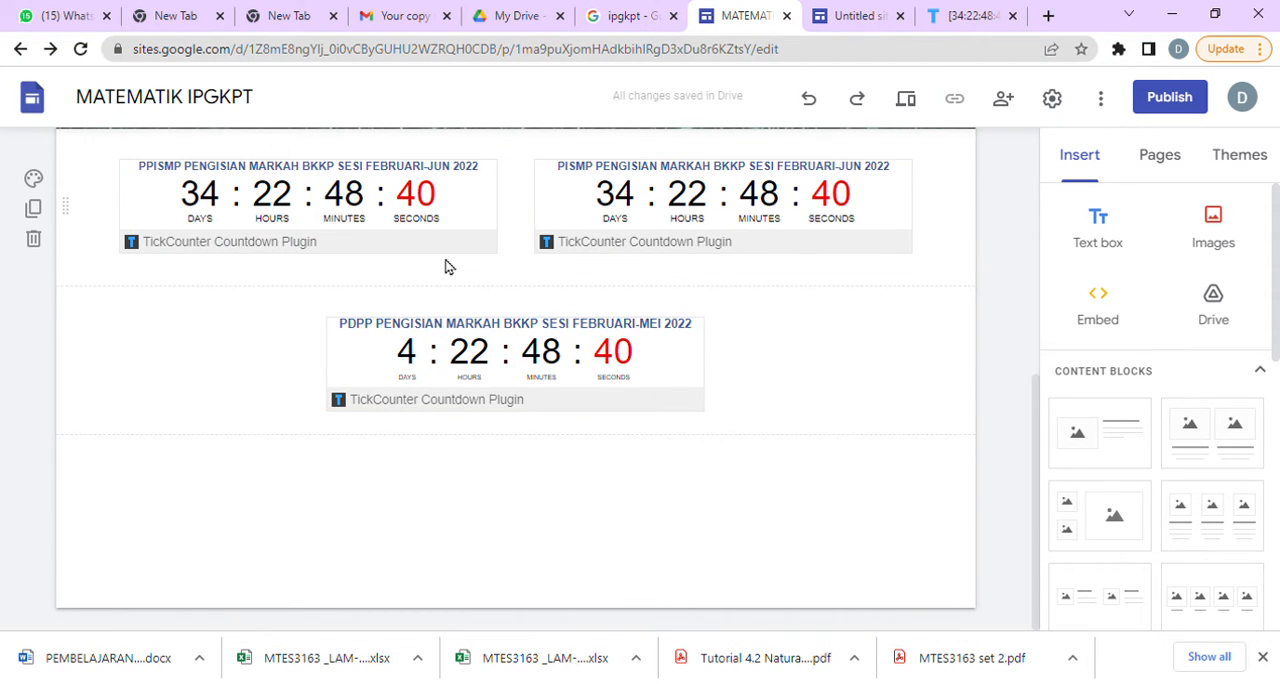
pyautogui.click(906, 108)
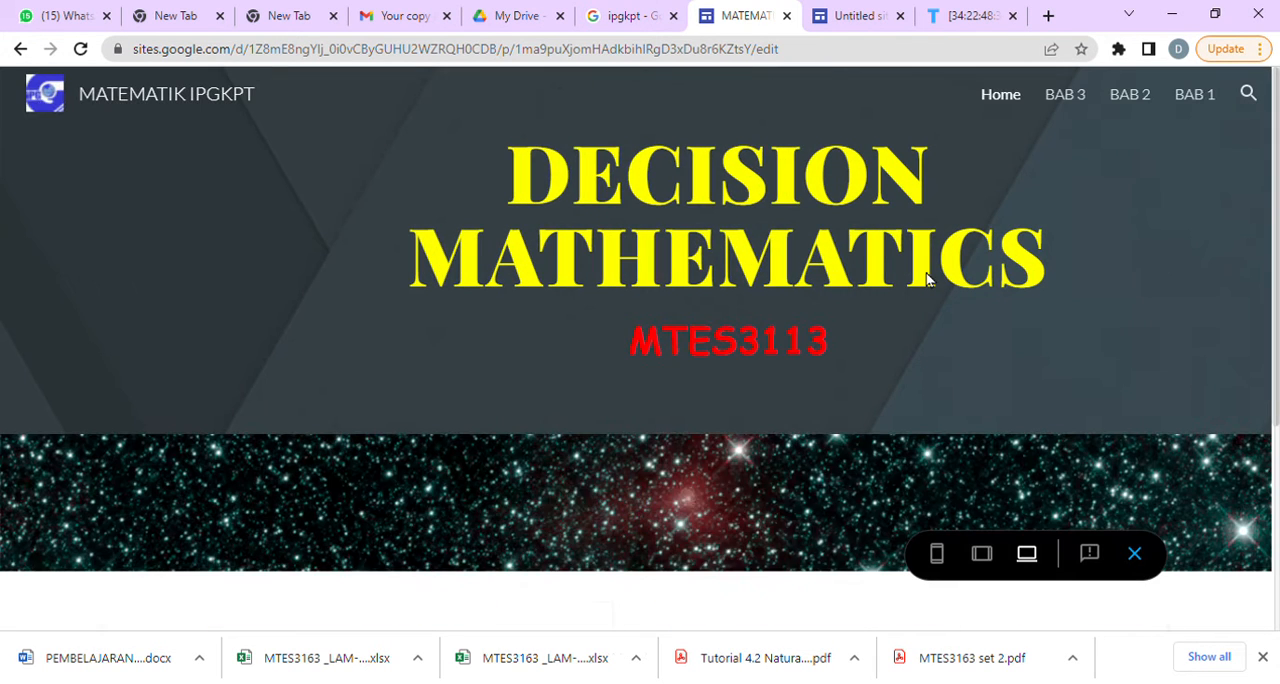
pyautogui.scroll(-3, 1018, 407)
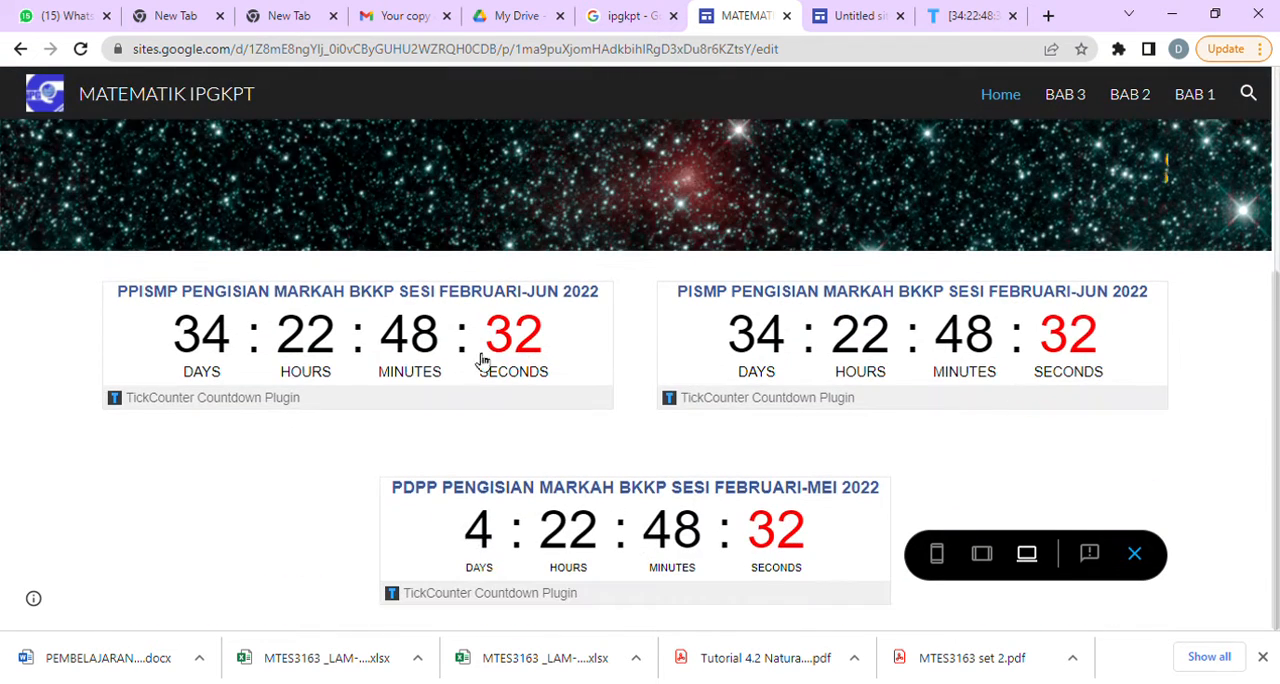
pyautogui.click(370, 375)
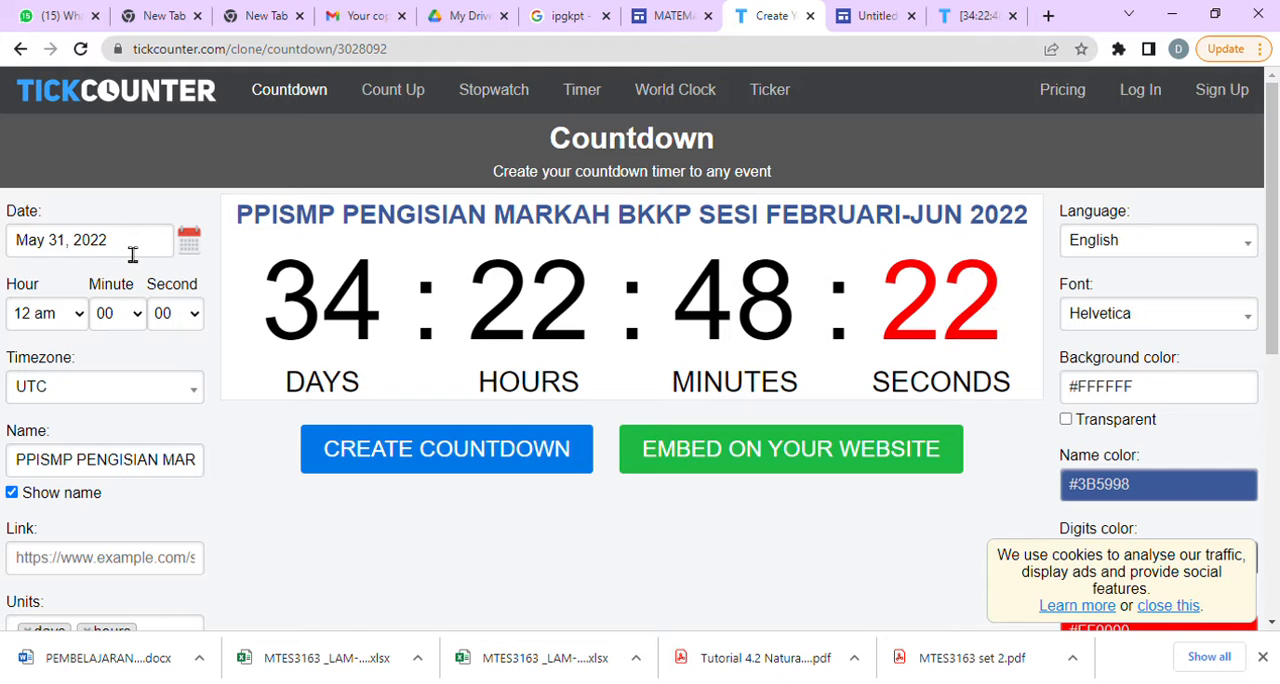
# Check the countdown's date calendar, leave the date as it is, and replace the countdown's name with CUTI.
pyautogui.click(189, 250)
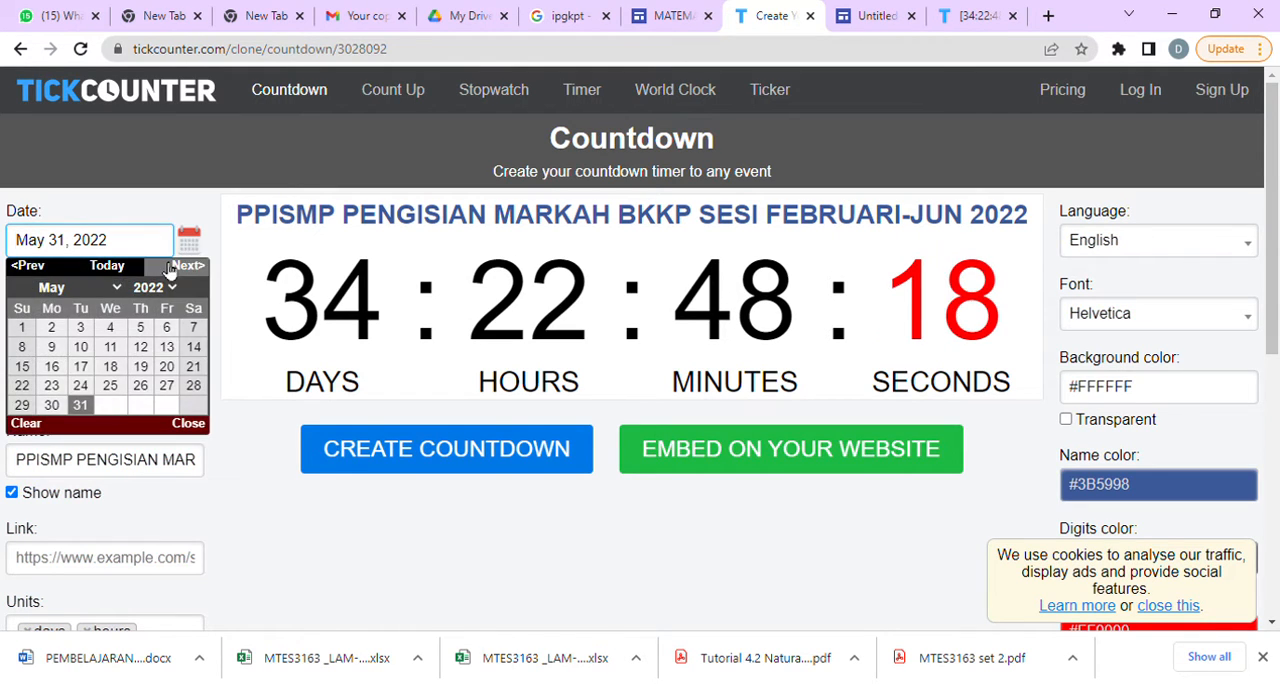
pyautogui.click(255, 527)
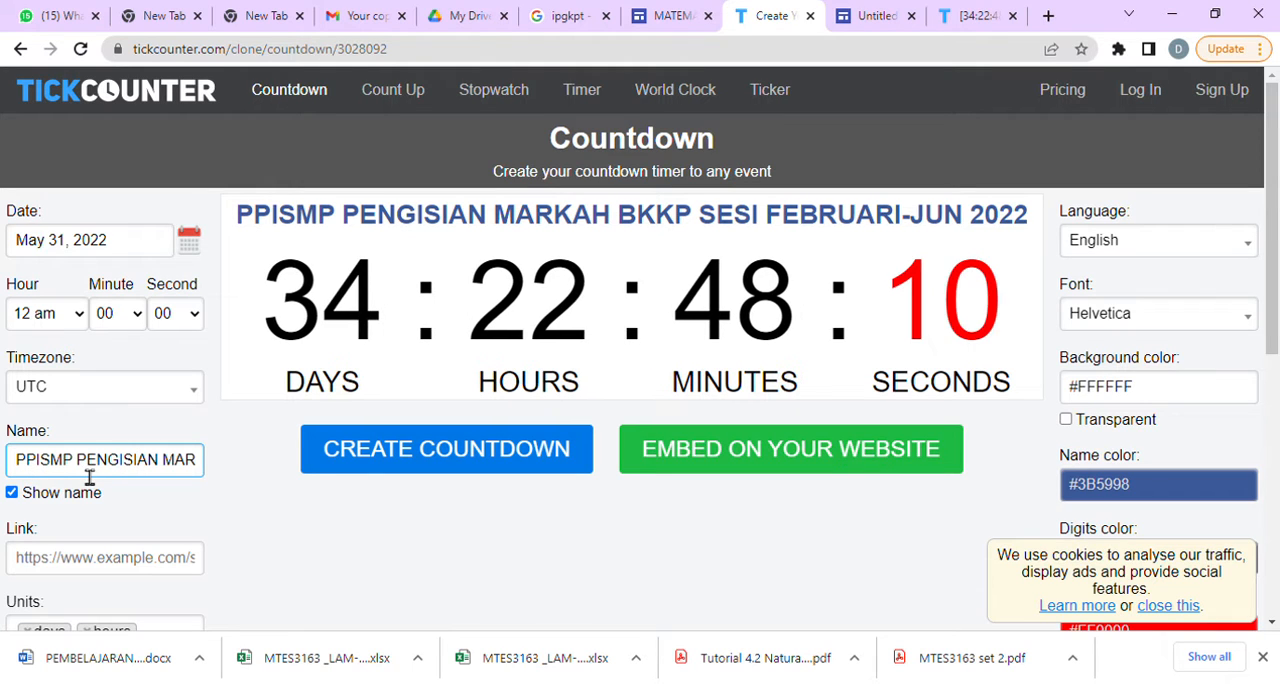
pyautogui.moveTo(80, 476); pyautogui.dragTo(22, 475)
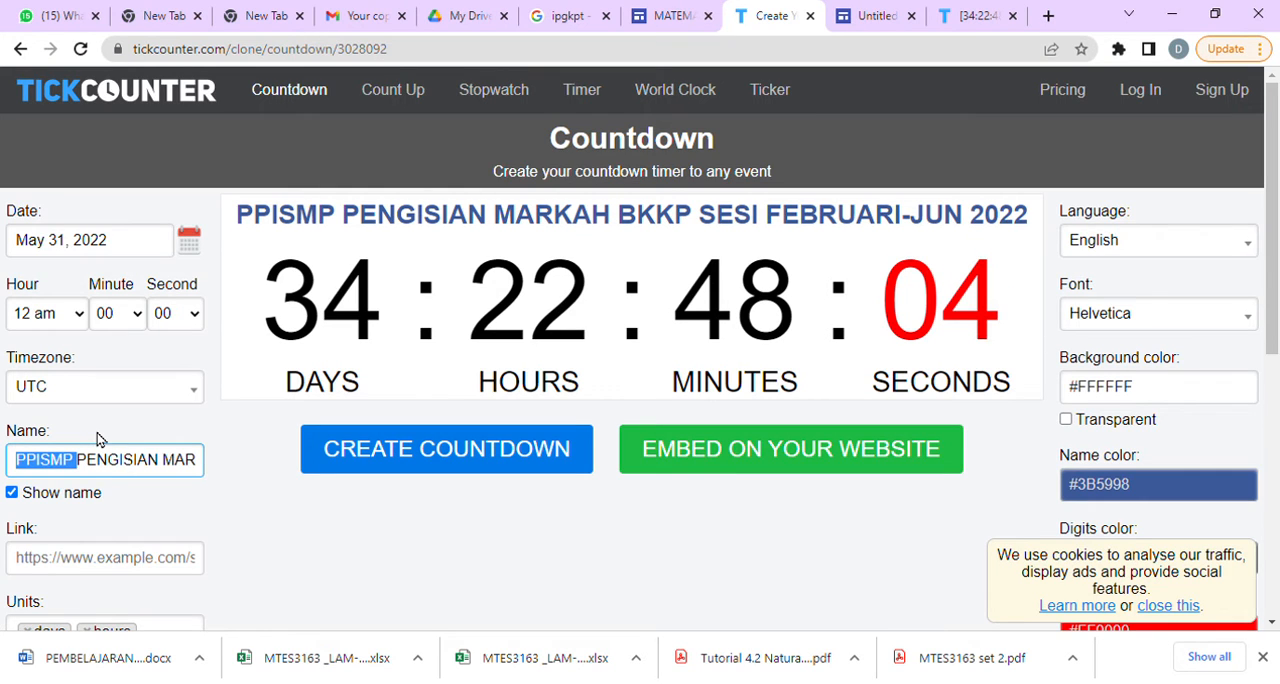
pyautogui.write('CUTI')
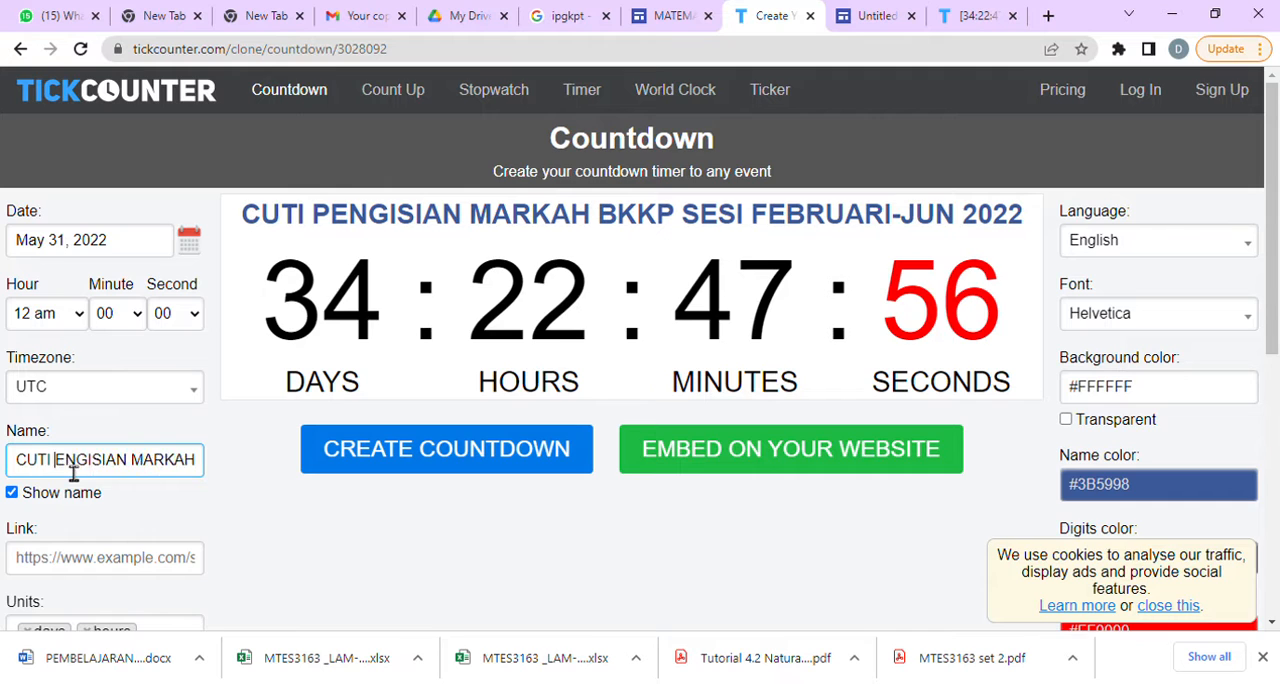
pyautogui.press('Delete')
pyautogui.press('Delete')
pyautogui.press('Delete')
pyautogui.press('Delete')
pyautogui.press('Delete')
pyautogui.press('Delete')
pyautogui.press('Delete')
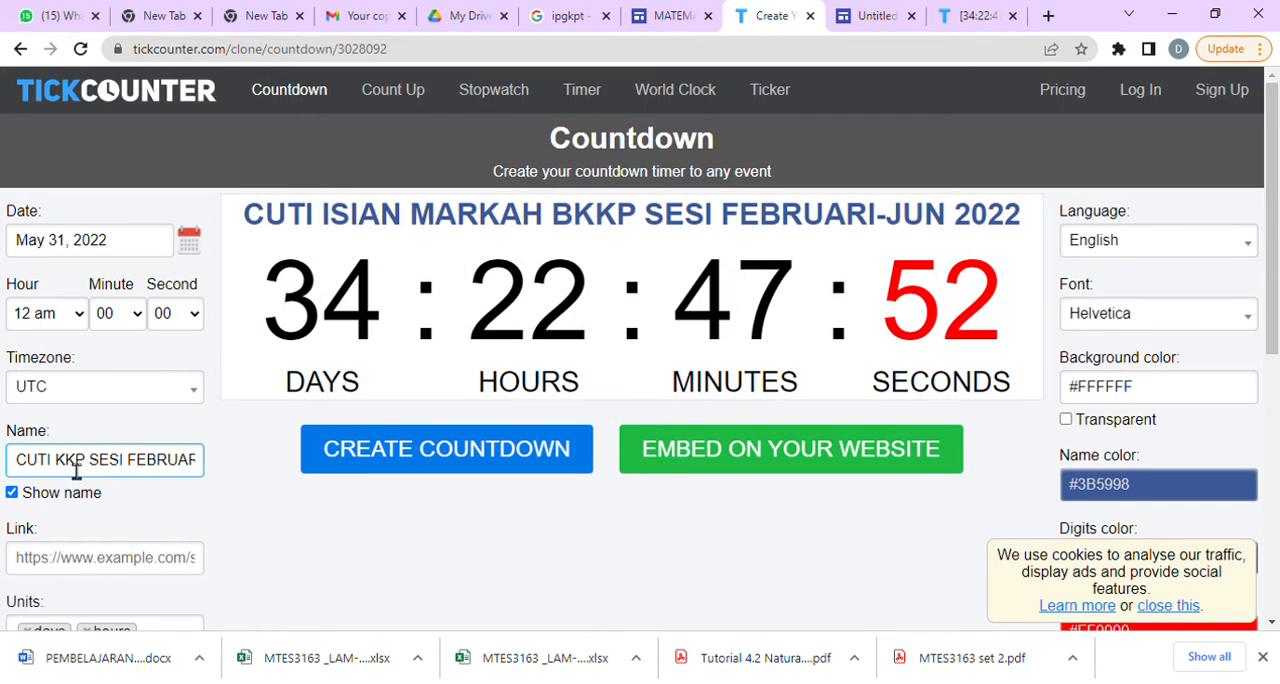
pyautogui.press('Delete')
pyautogui.press('Delete')
pyautogui.press('Delete')
pyautogui.press('Delete')
pyautogui.press('Delete')
pyautogui.press('Delete')
pyautogui.press('Delete')
pyautogui.press('Delete')
pyautogui.press('Delete')
pyautogui.press('Delete')
pyautogui.press('Delete')
pyautogui.press('Delete')
pyautogui.press('Delete')
pyautogui.press('Delete')
pyautogui.press('Delete')
pyautogui.press('Delete')
pyautogui.press('Delete')
pyautogui.press('Delete')
pyautogui.press('Delete')
pyautogui.press('Delete')
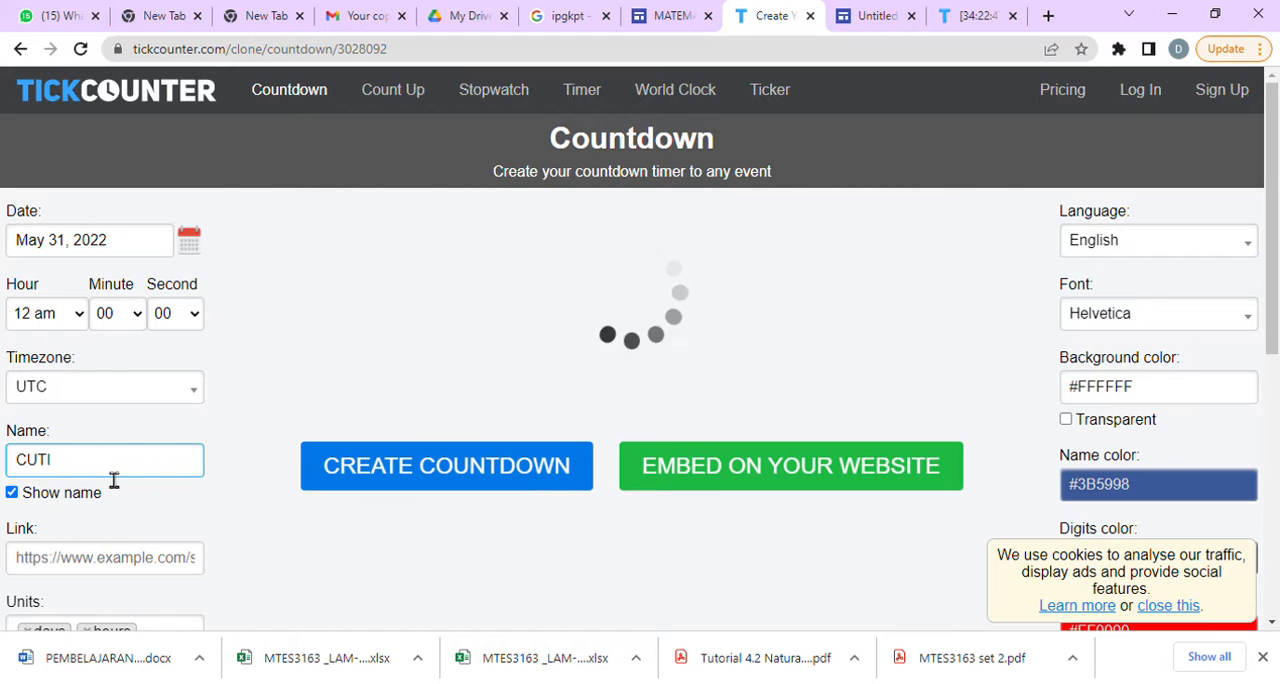
# Name the countdown SEMESTER 11 and create it with the remaining settings as they are.
pyautogui.moveTo(63, 481); pyautogui.dragTo(28, 482)
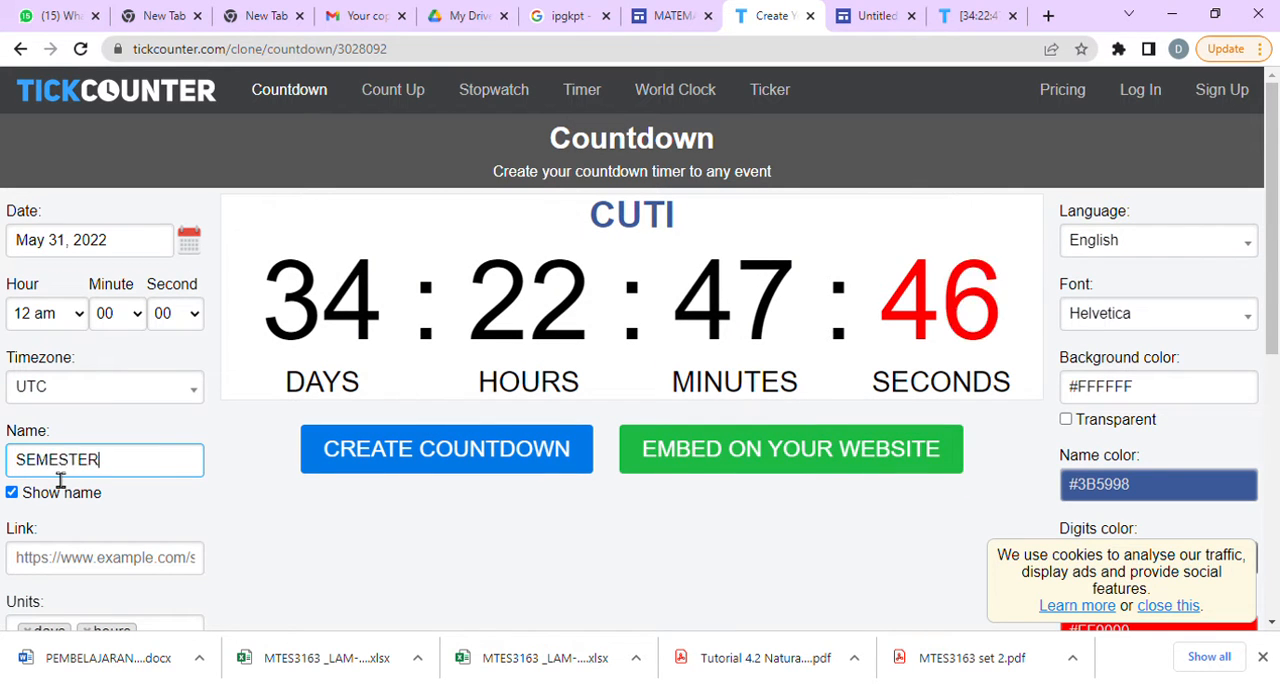
pyautogui.write('SEMESTER 11')
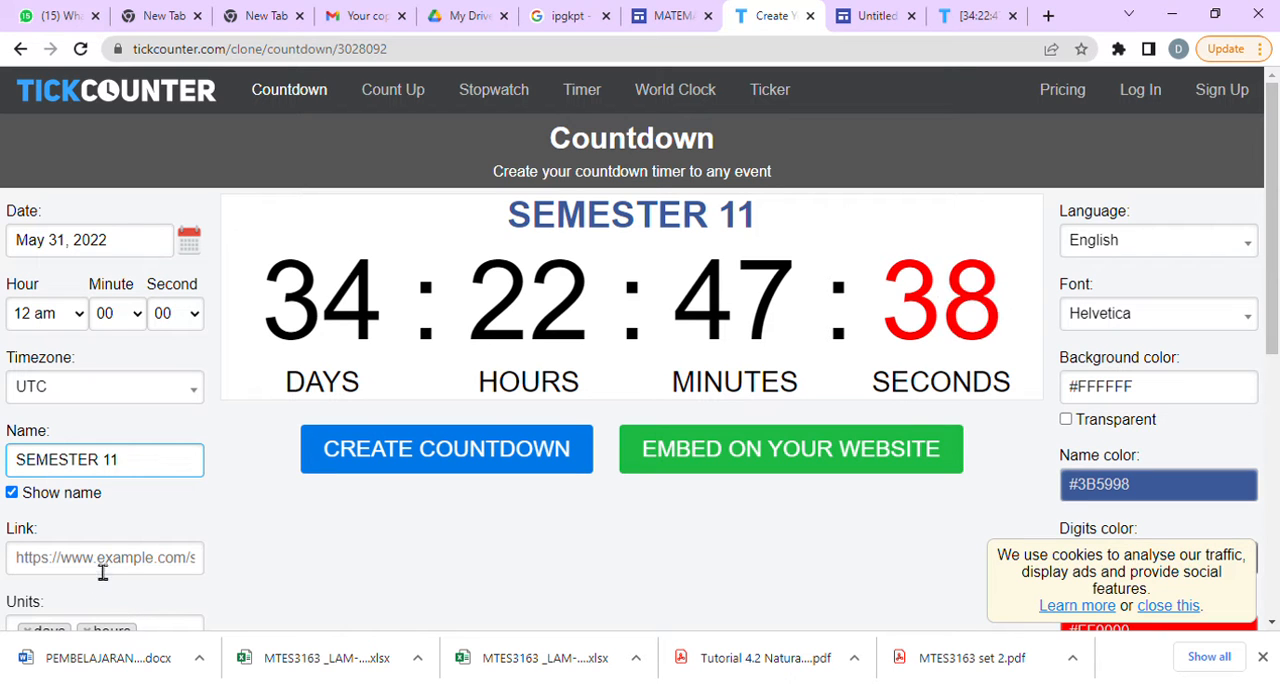
pyautogui.scroll(-5, 152, 543)
pyautogui.scroll(5, 165, 499)
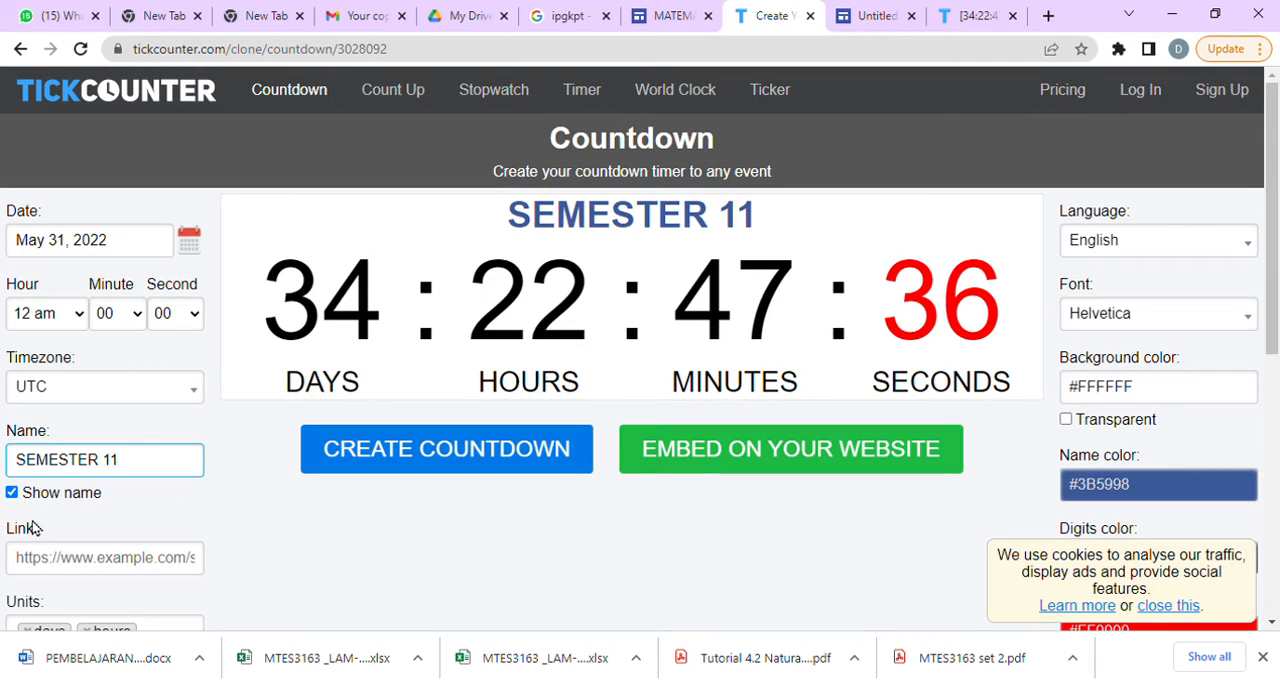
pyautogui.click(522, 452)
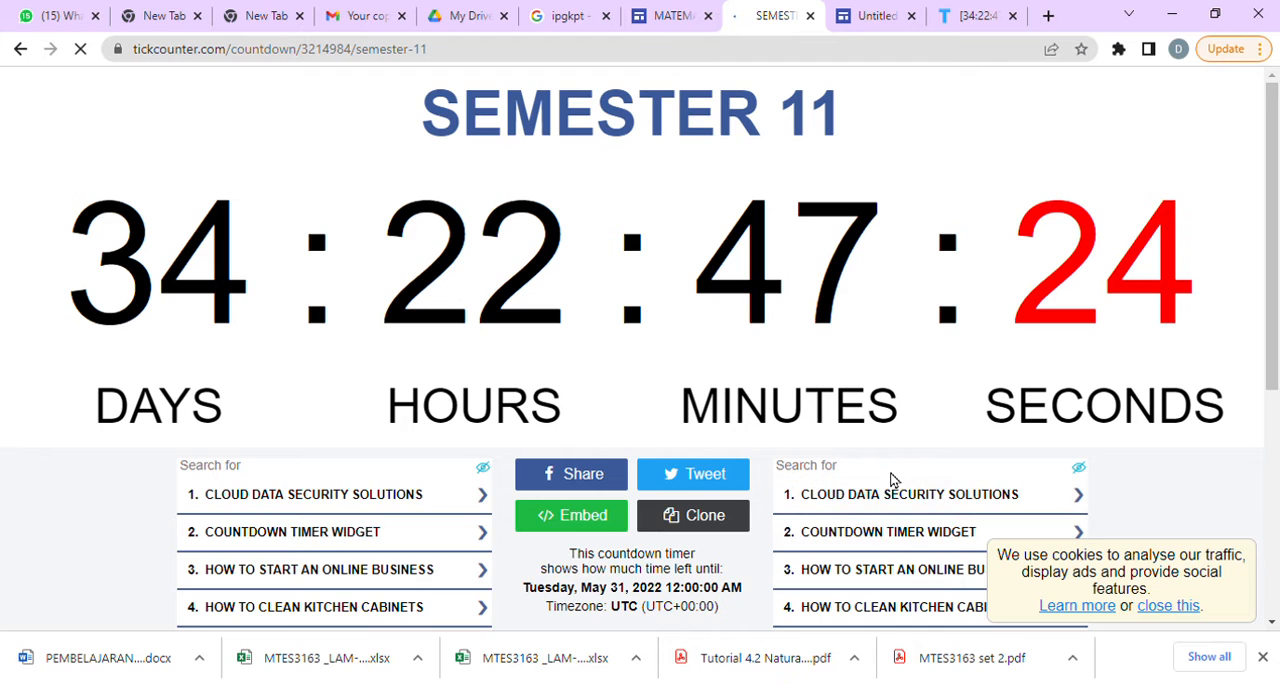
# Generate the embed code for the SEMESTER 11 countdown and copy it.
pyautogui.click(597, 535)
pyautogui.scroll(-4, 620, 450)
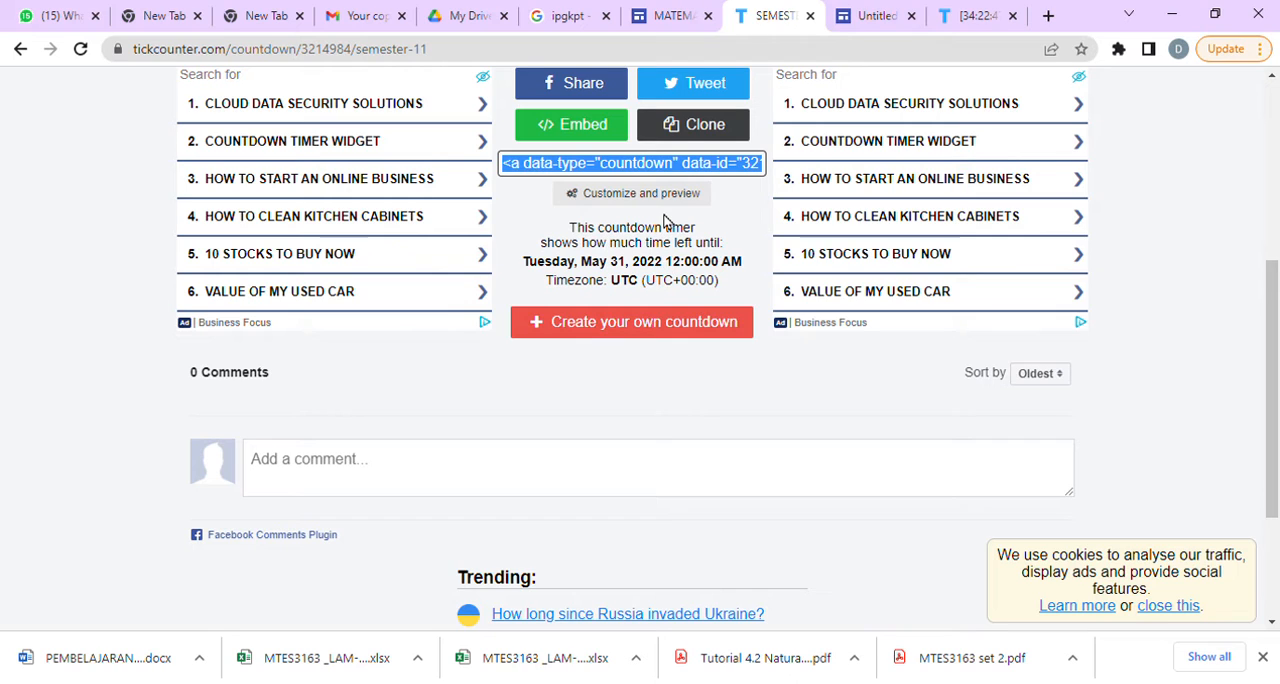
pyautogui.click(696, 177)
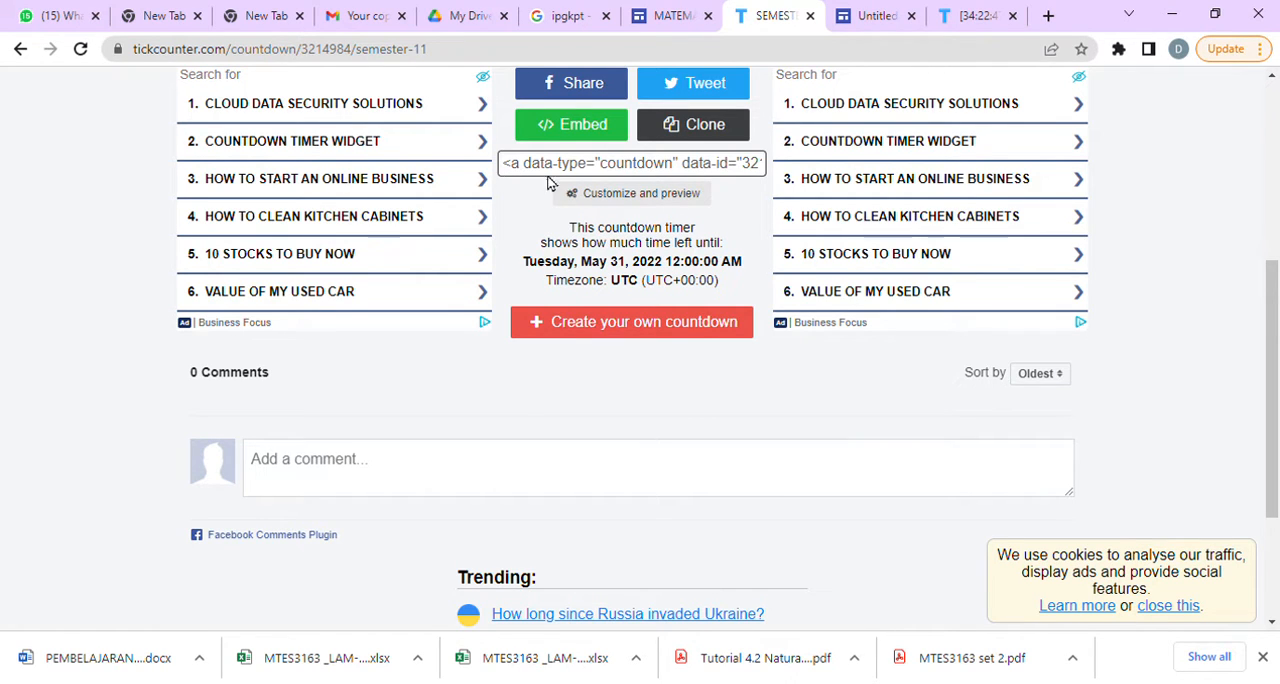
# Switch back to the MATEMATIK IPGKPT site, exit the preview and embed the copied countdown code in the blank area below the PDPP countdown.
pyautogui.click(660, 18)
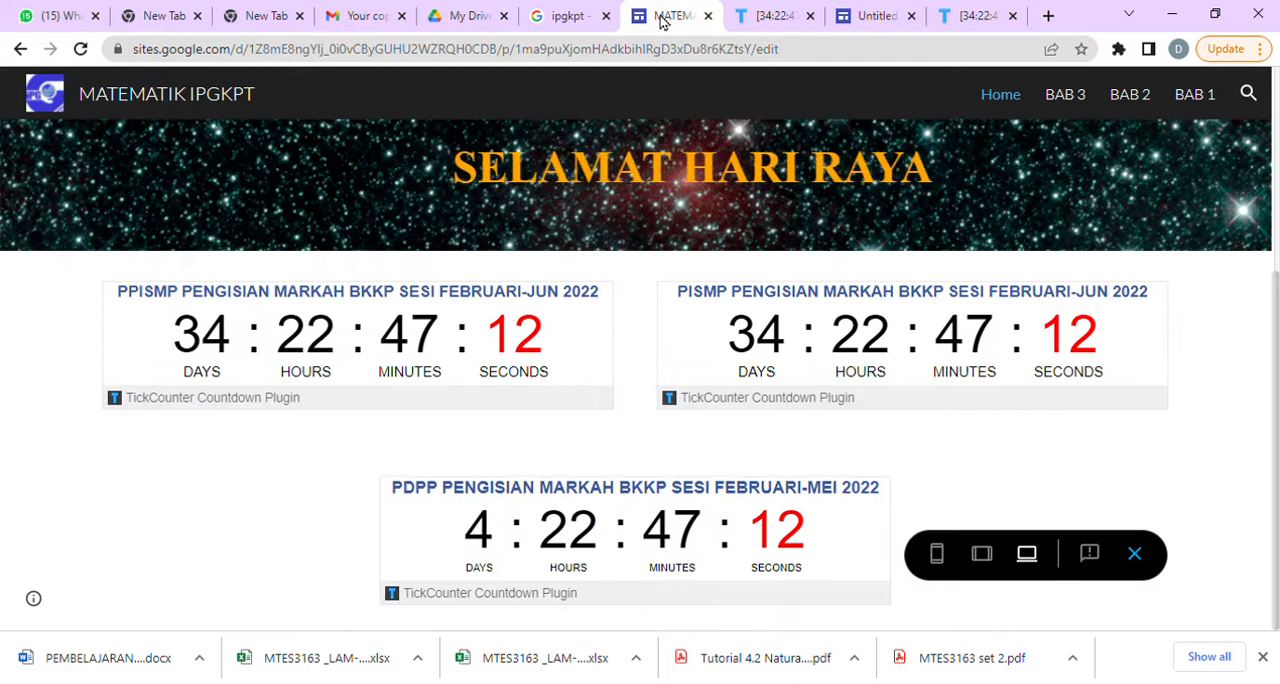
pyautogui.click(1135, 553)
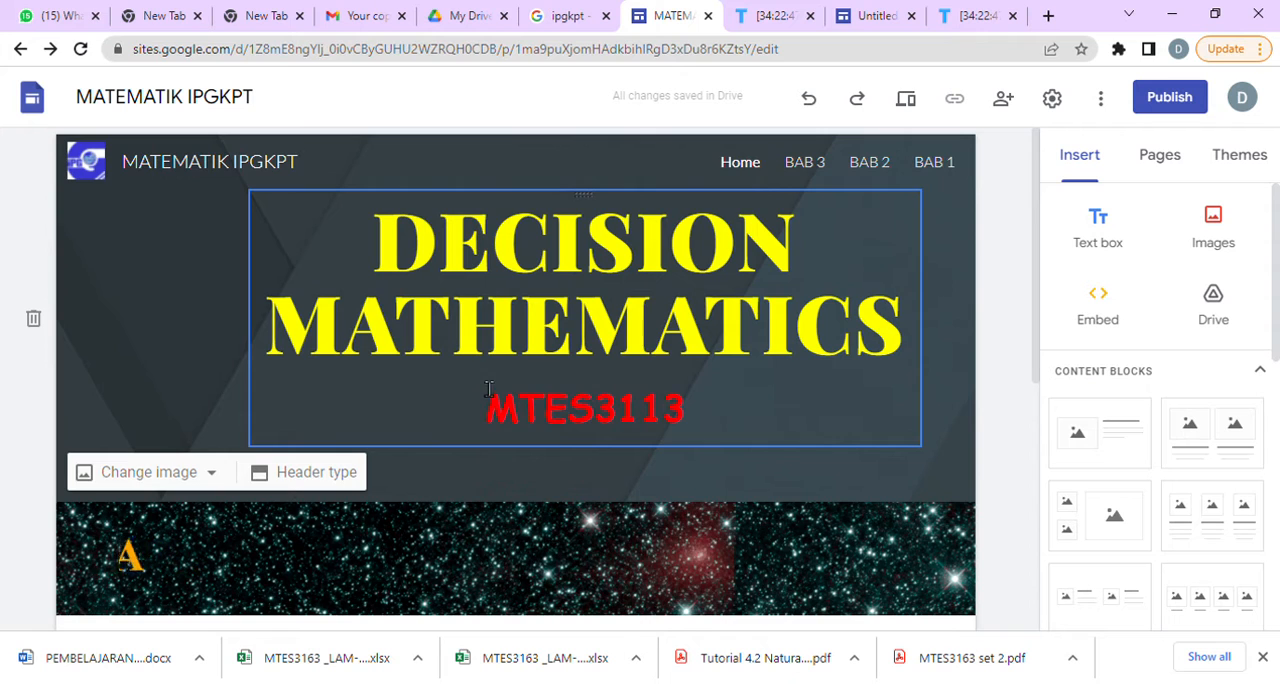
pyautogui.scroll(-10, 453, 553)
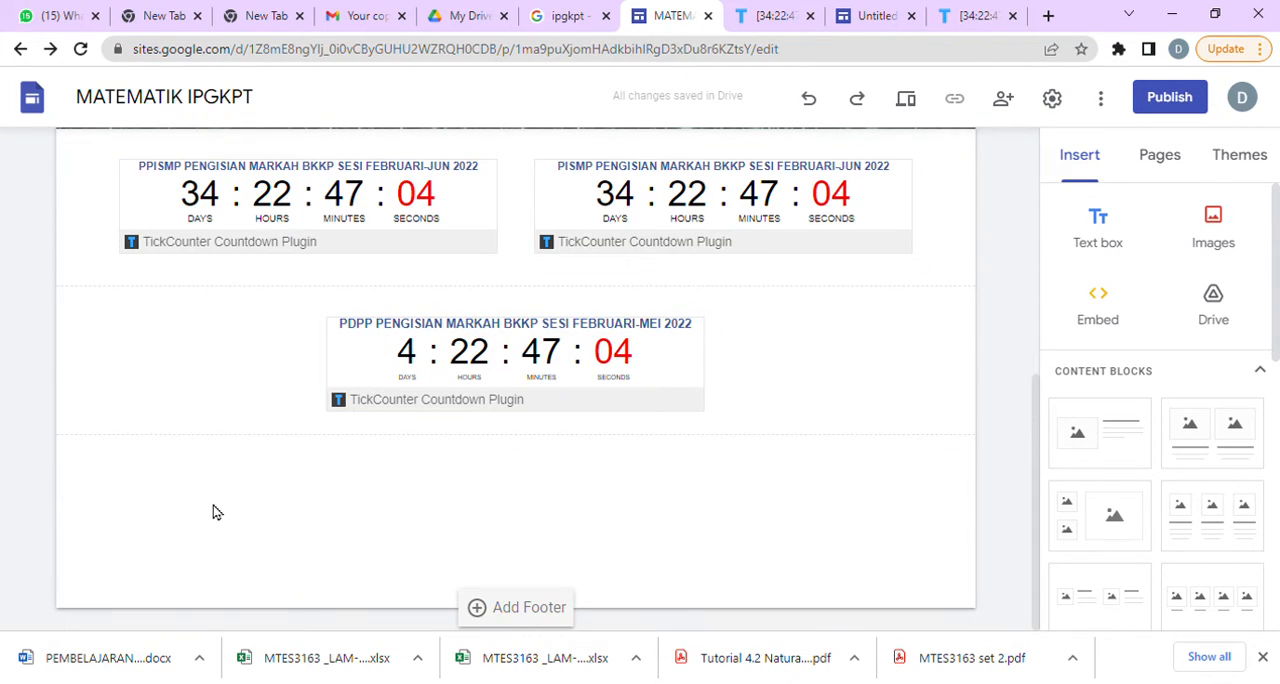
pyautogui.doubleClick(350, 510)
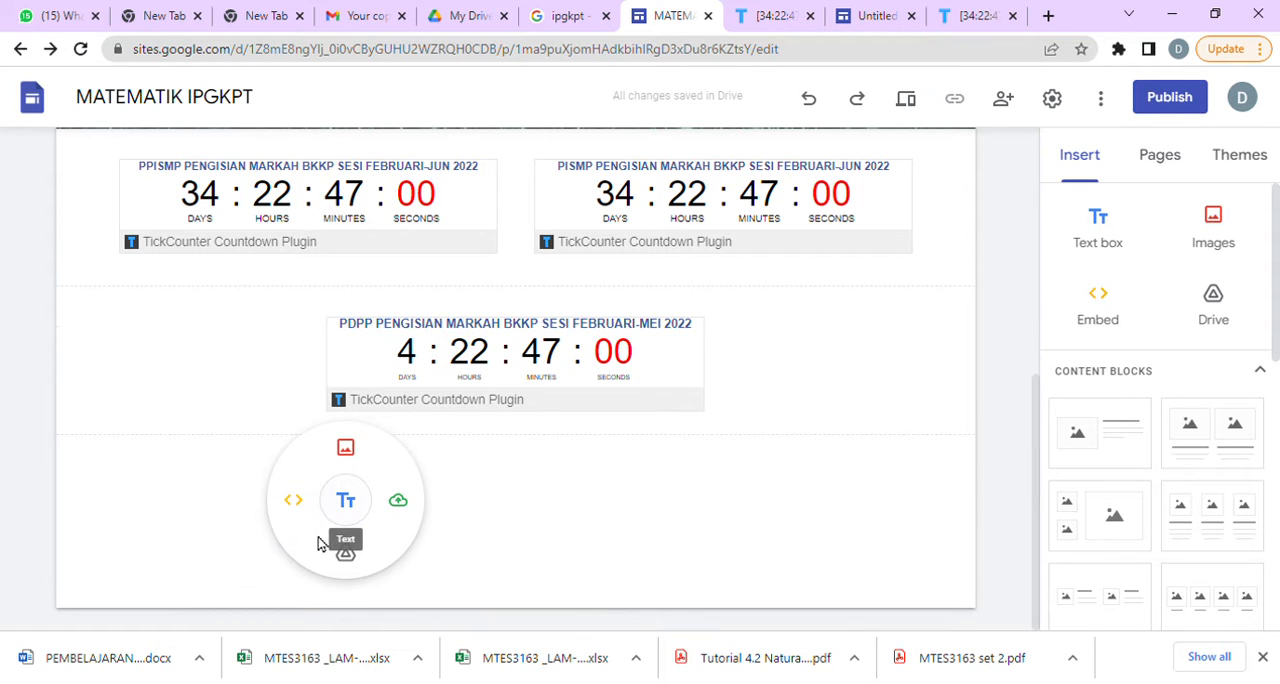
pyautogui.click(297, 505)
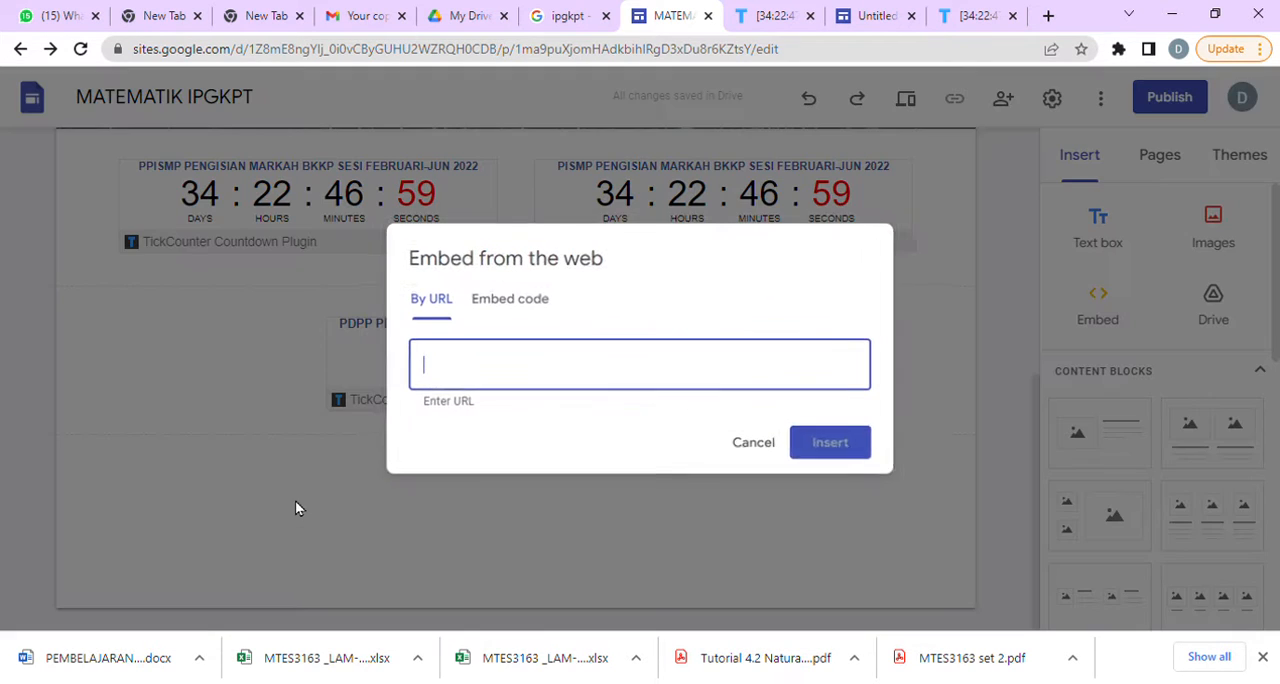
pyautogui.click(530, 305)
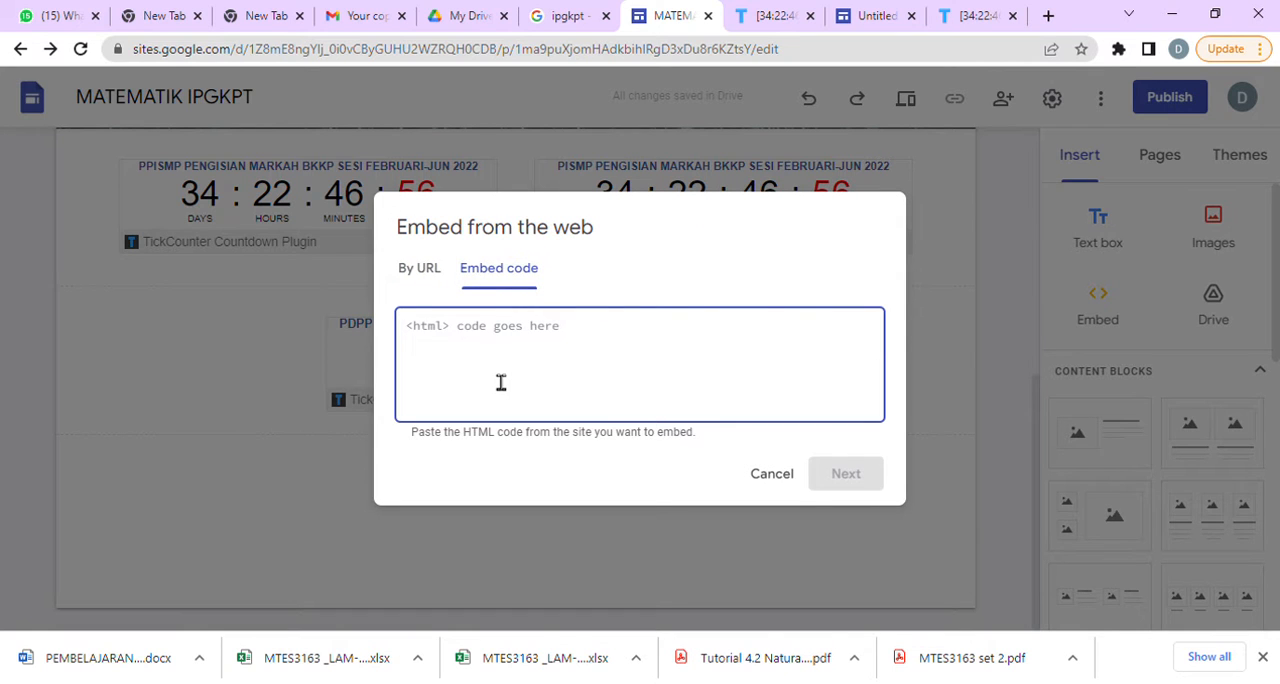
pyautogui.hotkey('ctrl', 'v')
pyautogui.click(834, 474)
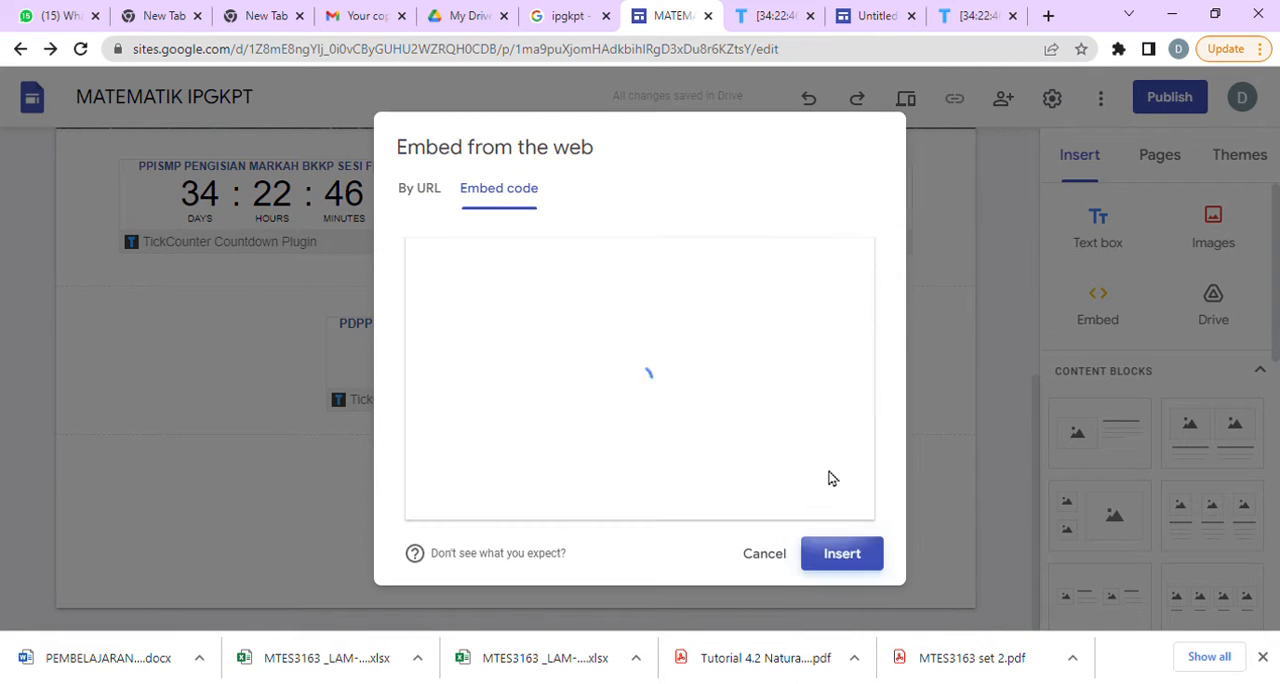
pyautogui.click(840, 560)
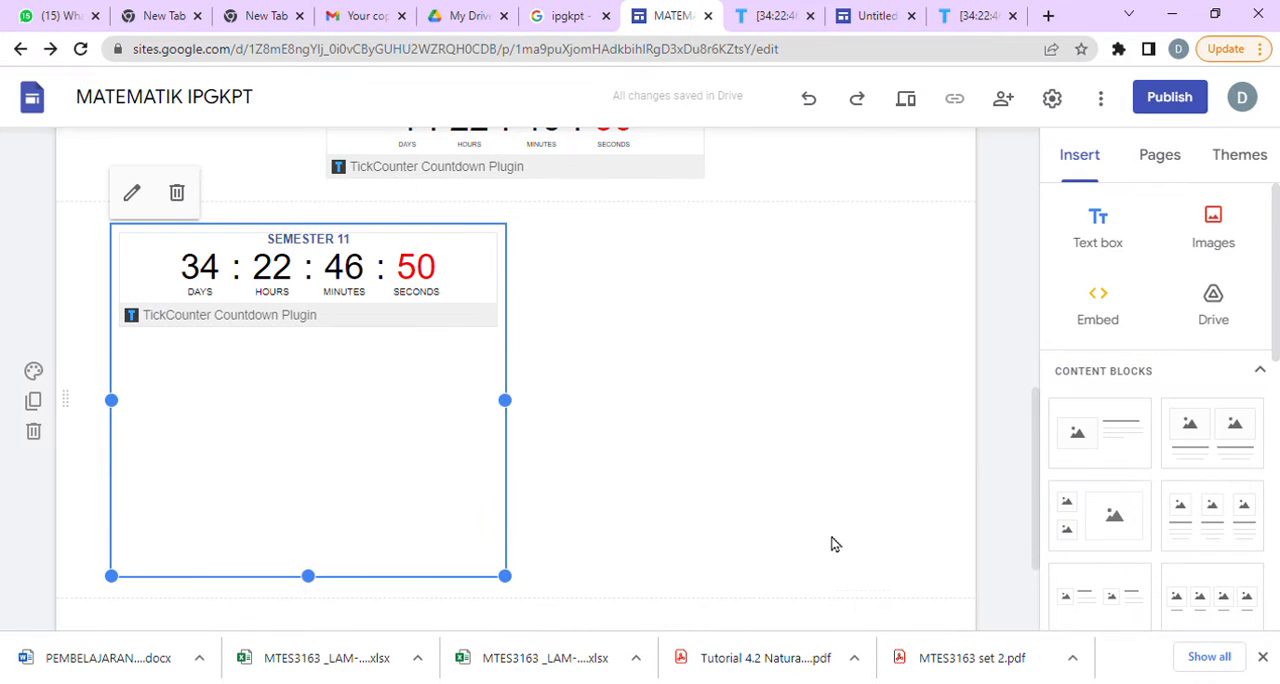
# Shorten the SEMESTER 11 embed to fit its countdown and place it beside the PDPP countdown.
pyautogui.moveTo(312, 590); pyautogui.dragTo(346, 423)
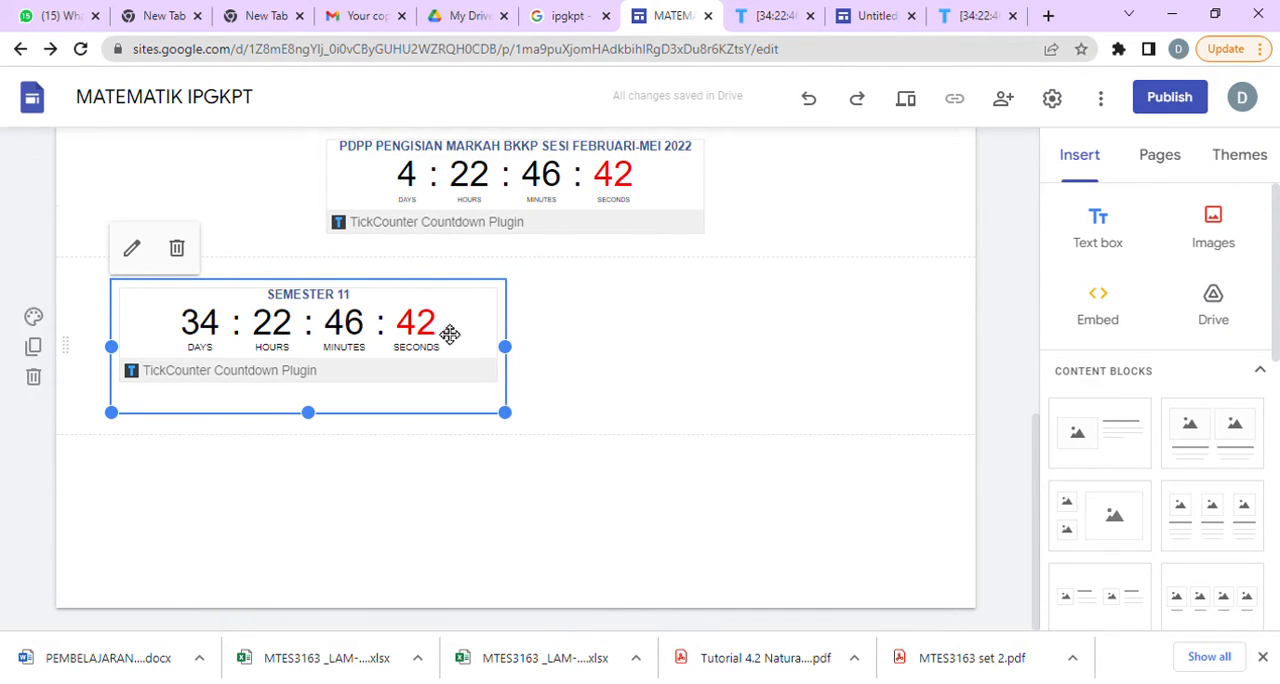
pyautogui.moveTo(382, 334); pyautogui.dragTo(806, 199)
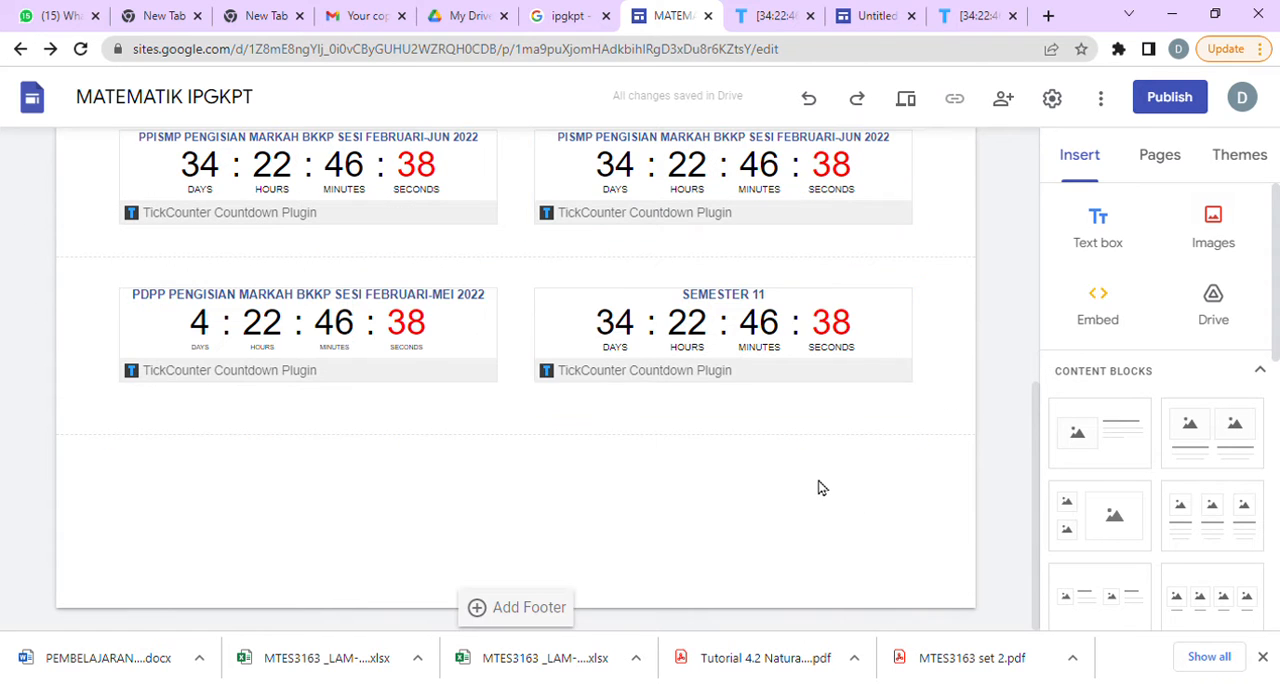
# Delete the SEMESTER 11 countdown and move the PDPP countdown back to the centre of its section.
pyautogui.click(790, 373)
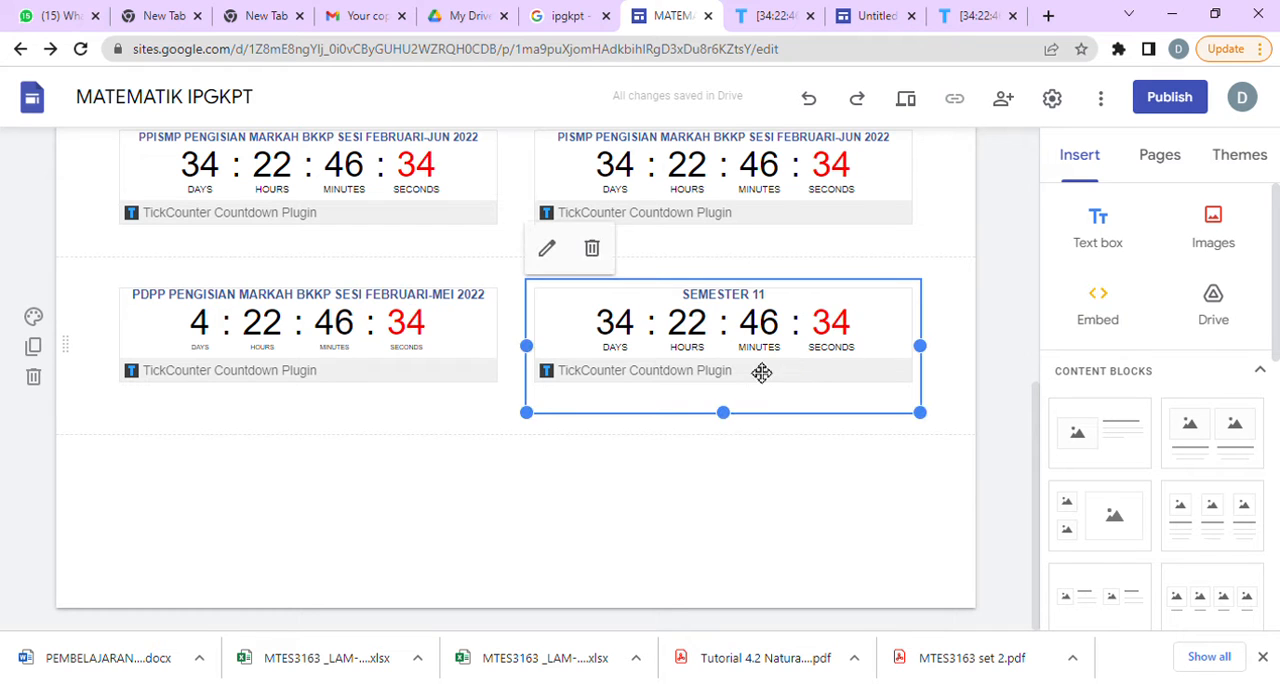
pyautogui.click(598, 252)
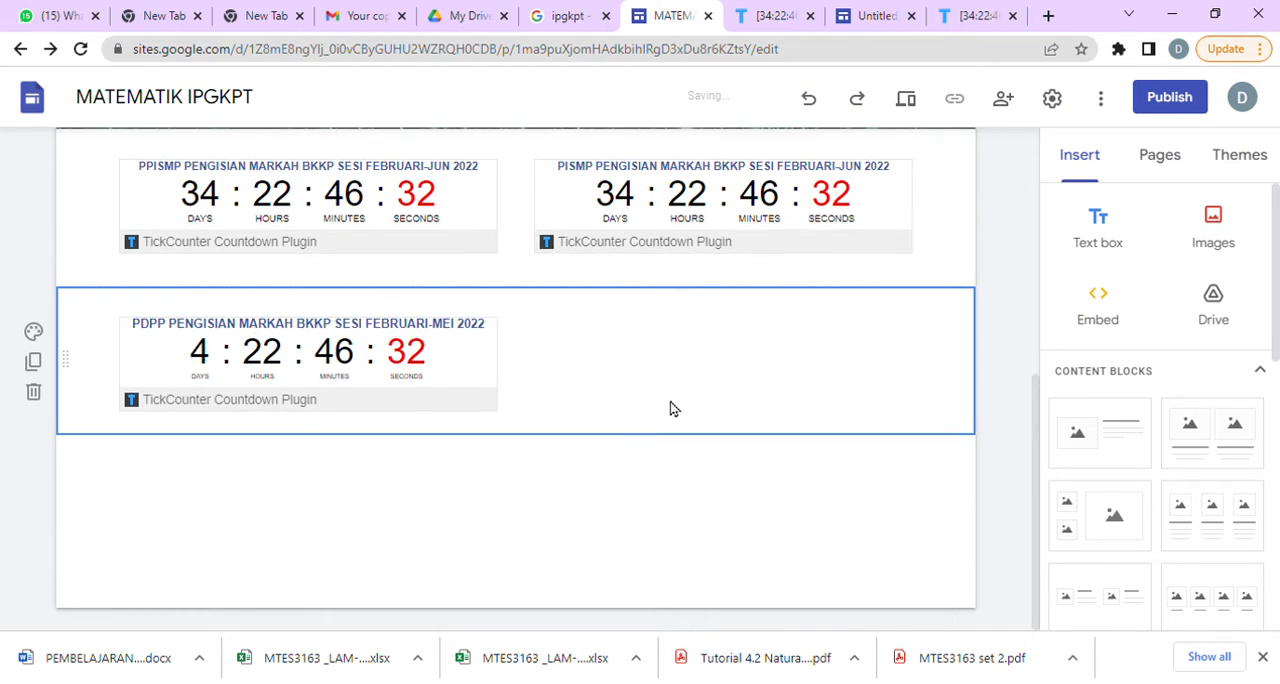
pyautogui.click(452, 356)
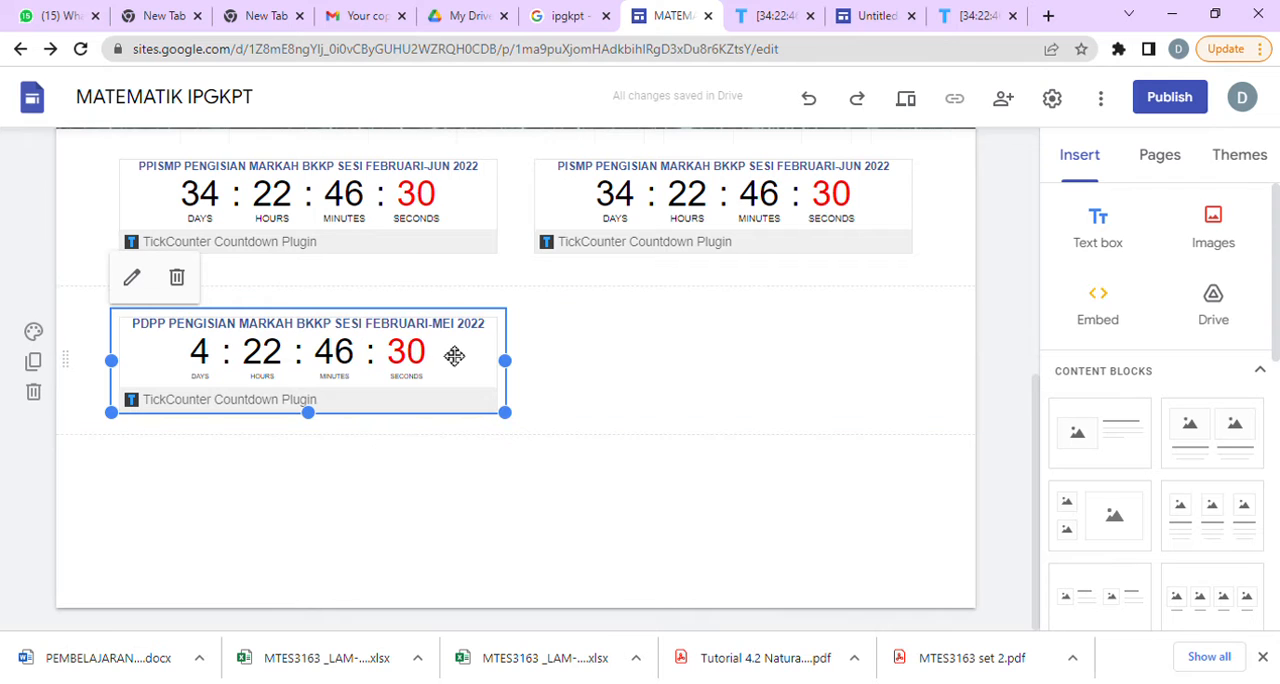
pyautogui.moveTo(454, 356); pyautogui.dragTo(634, 391)
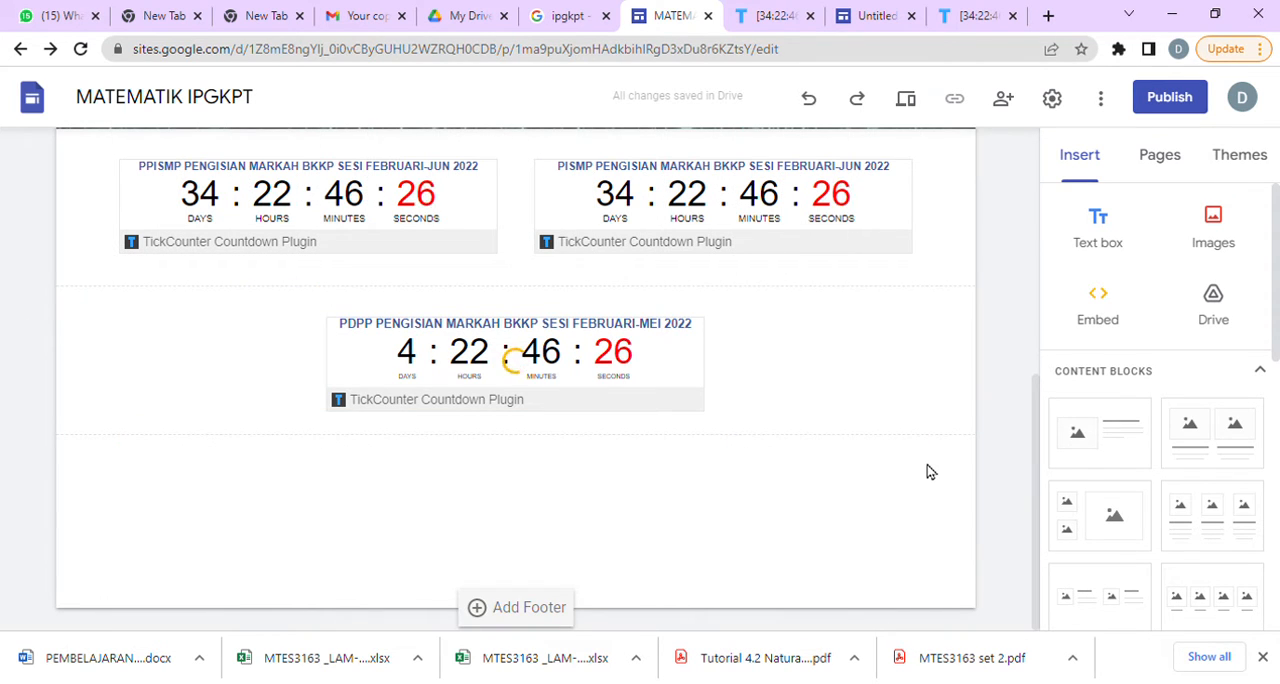
# Look over the finished home page, switch to the Untitled site and exit its preview.
pyautogui.scroll(10, 931, 466)
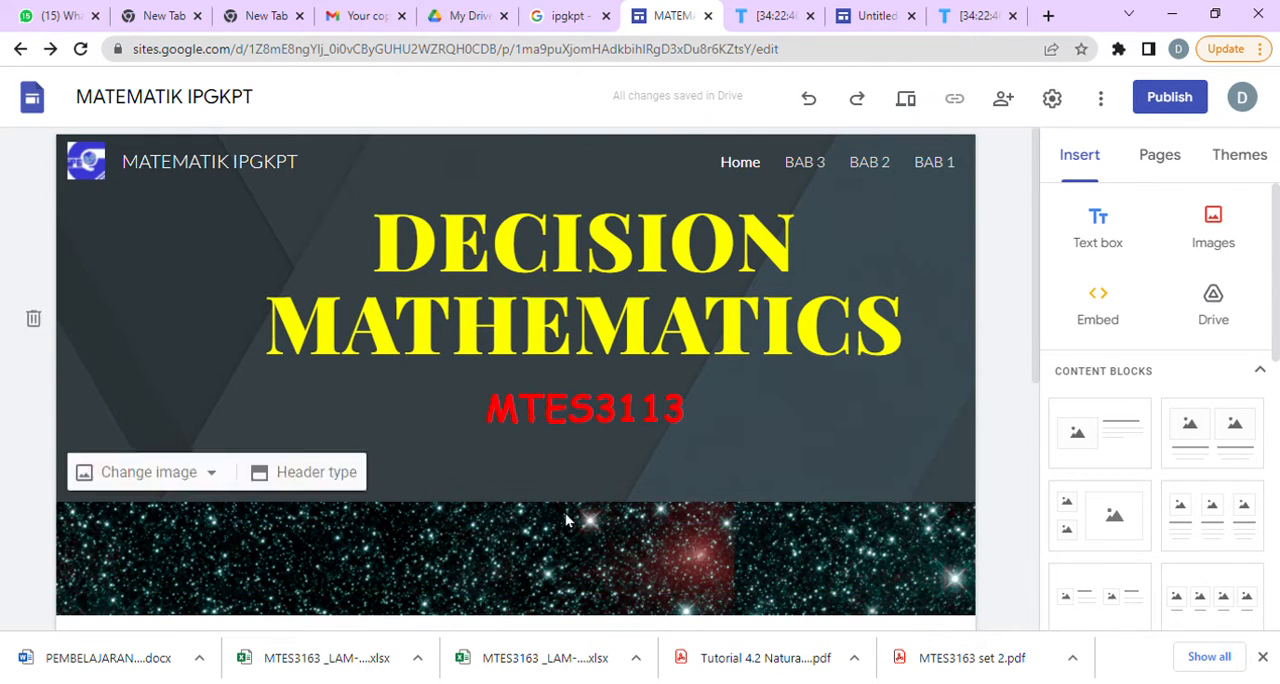
pyautogui.scroll(-6, 868, 466)
pyautogui.scroll(6, 868, 466)
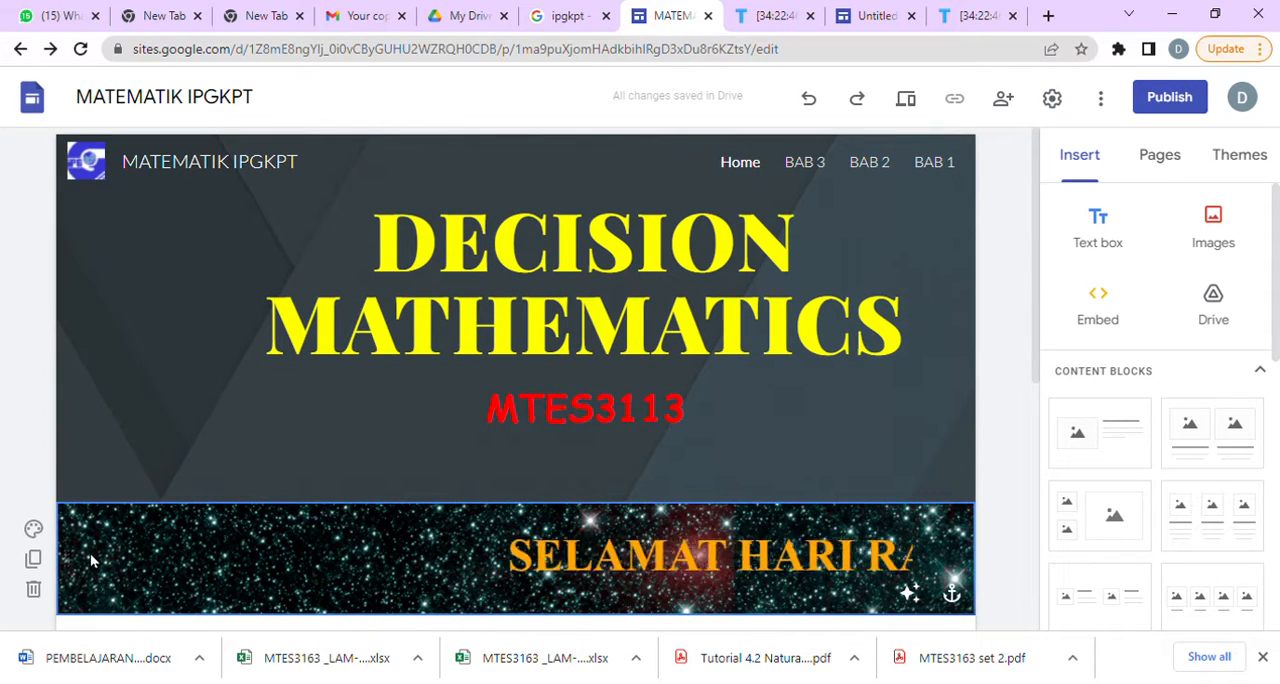
pyautogui.click(872, 17)
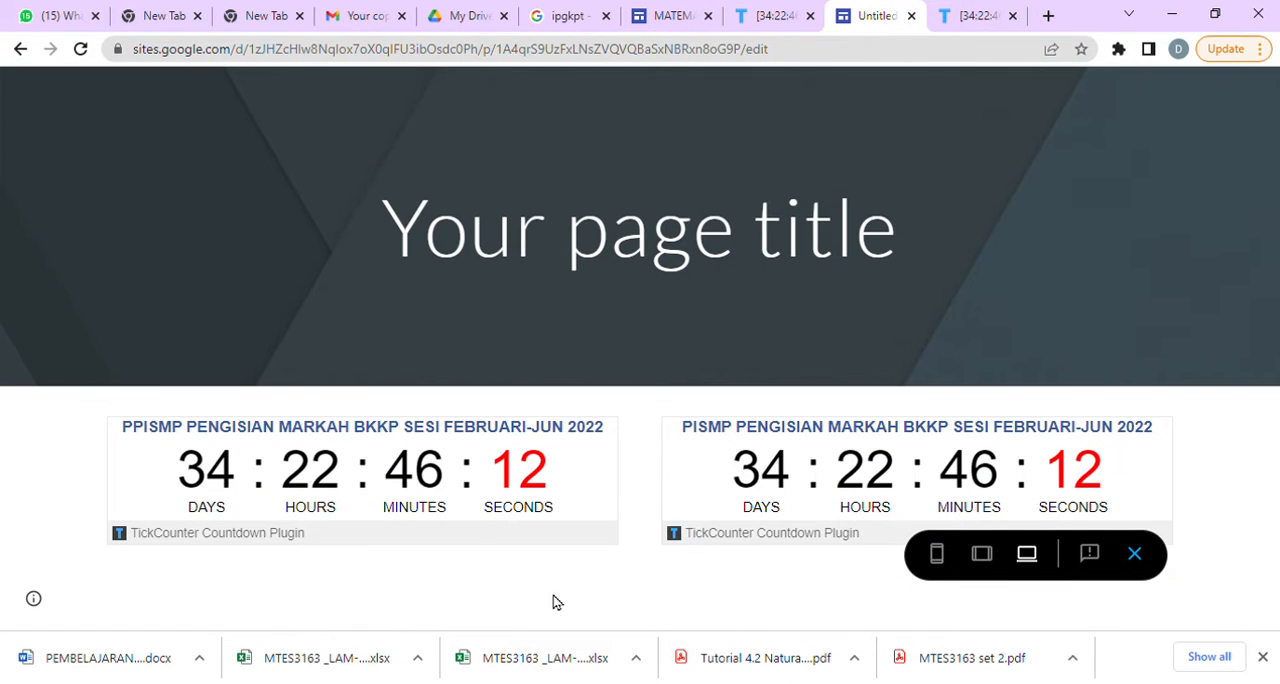
pyautogui.click(1134, 554)
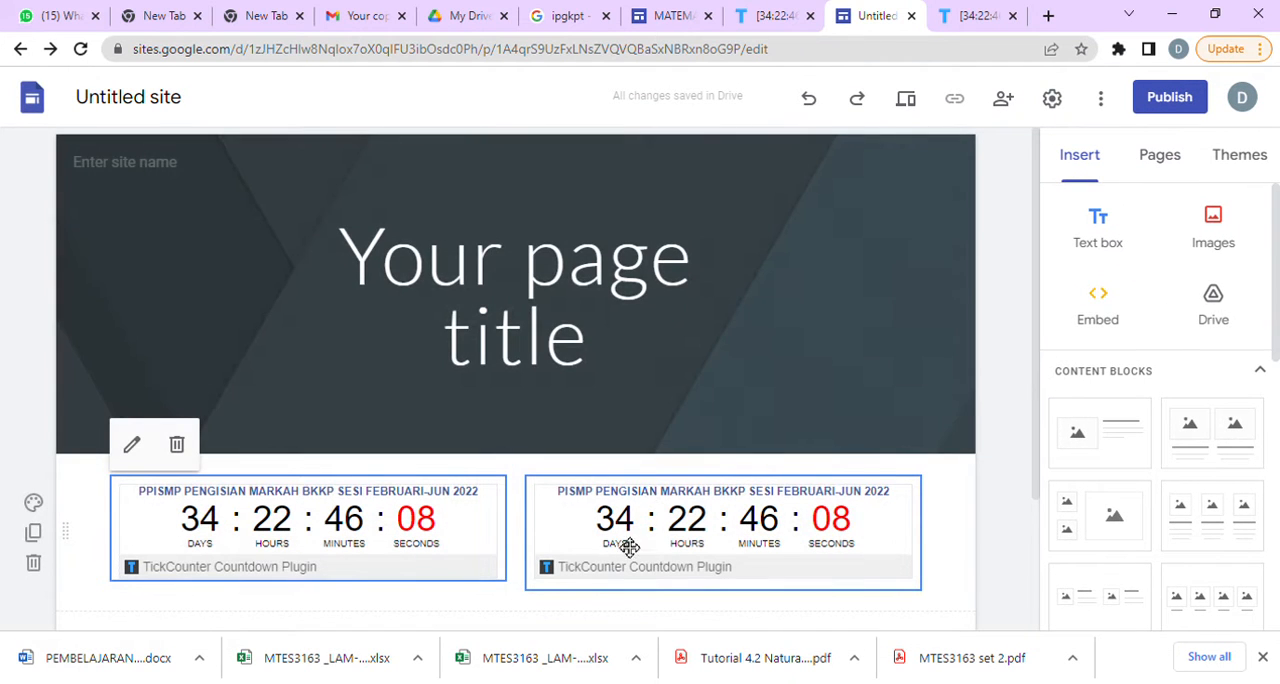
# Look over the Untitled site's lower sections, switch to the MATEMATIK IPGKPT site and review its home page.
pyautogui.scroll(-3, 627, 552)
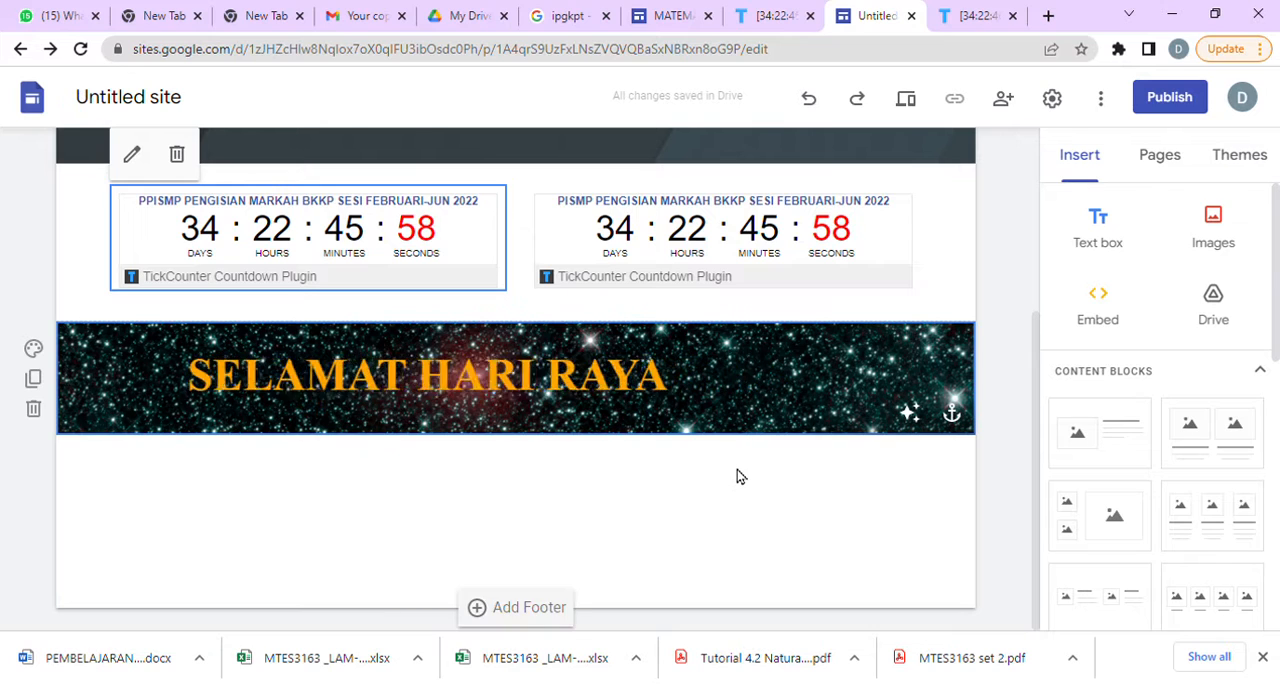
pyautogui.click(684, 18)
pyautogui.scroll(-5, 815, 482)
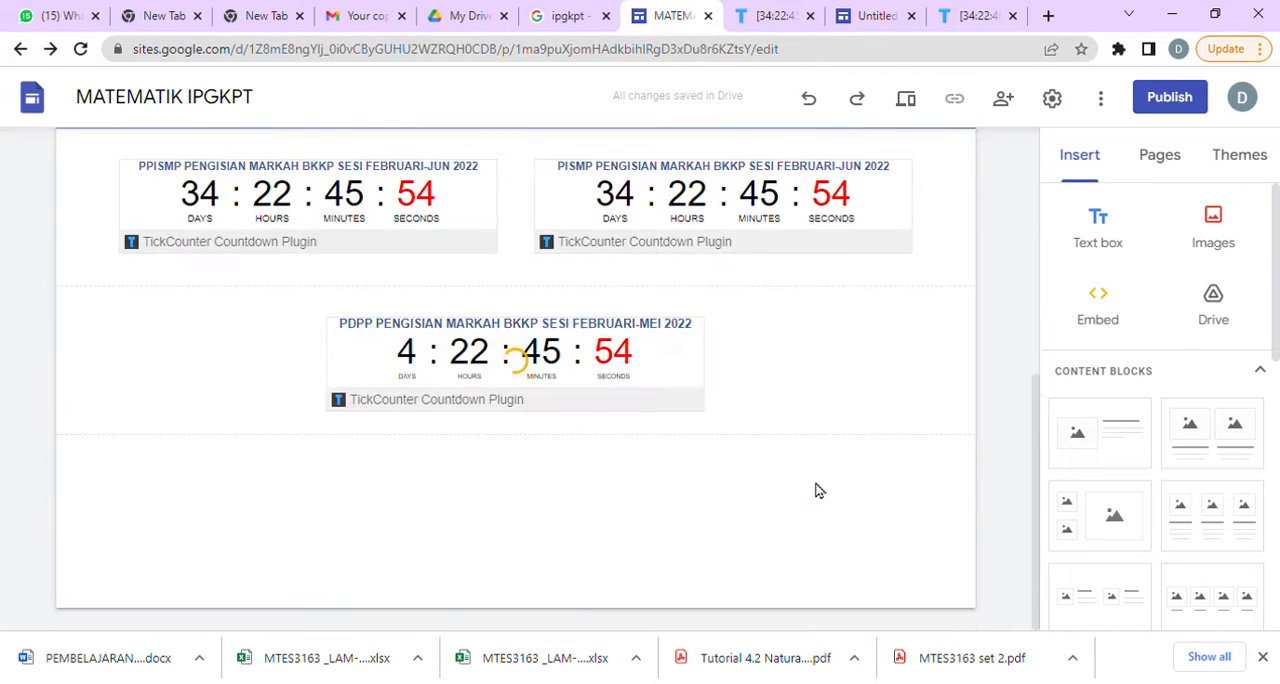
pyautogui.scroll(5, 815, 490)
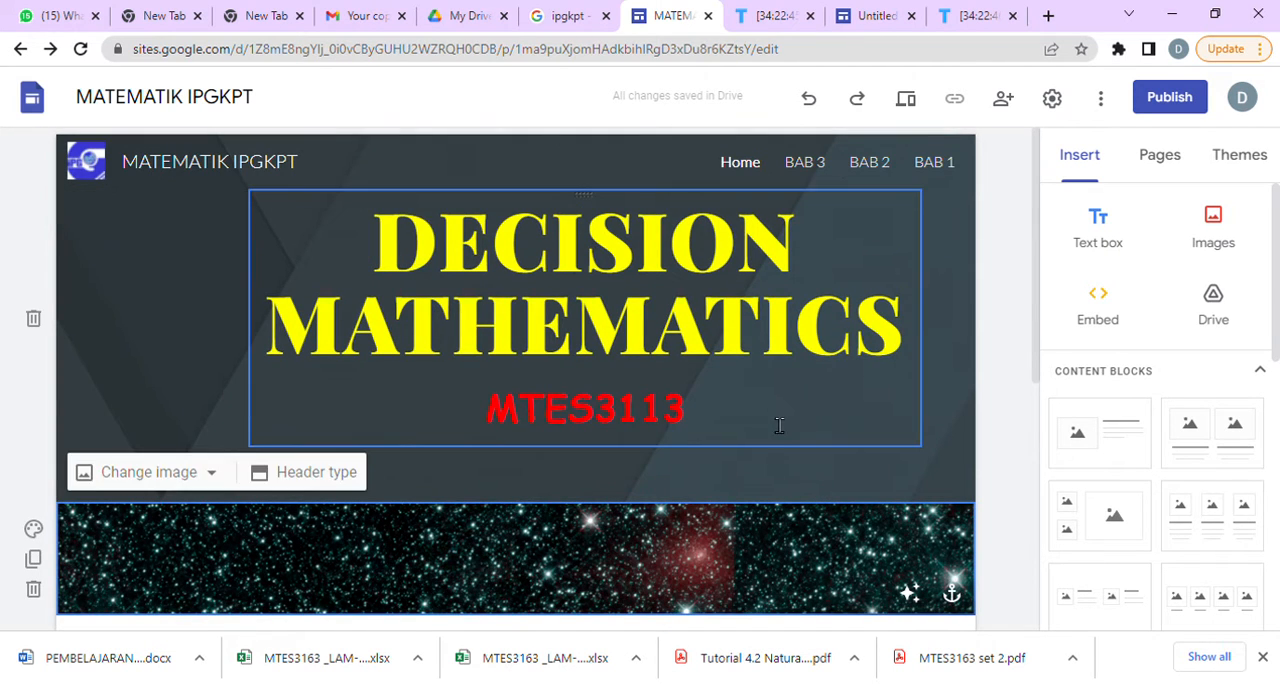
pyautogui.scroll(-5, 695, 574)
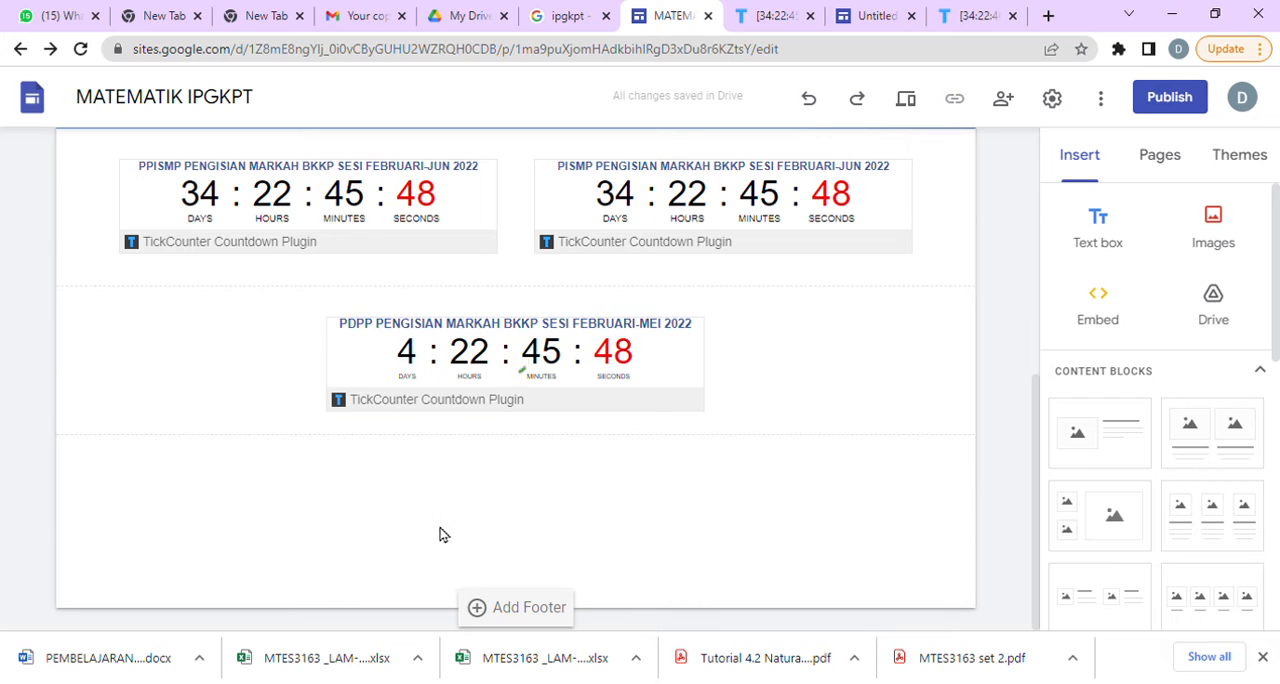
pyautogui.click(686, 374)
pyautogui.scroll(5, 686, 374)
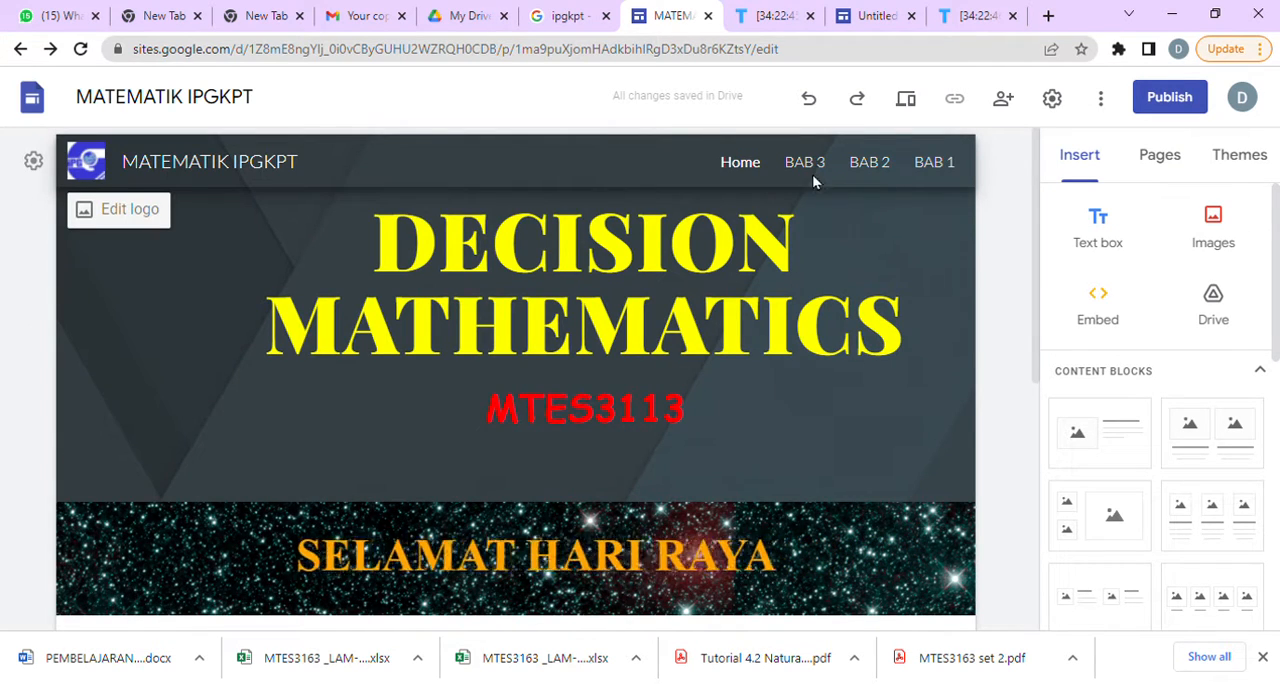
# Add a new page named BAB 4 to the site.
pyautogui.click(1157, 163)
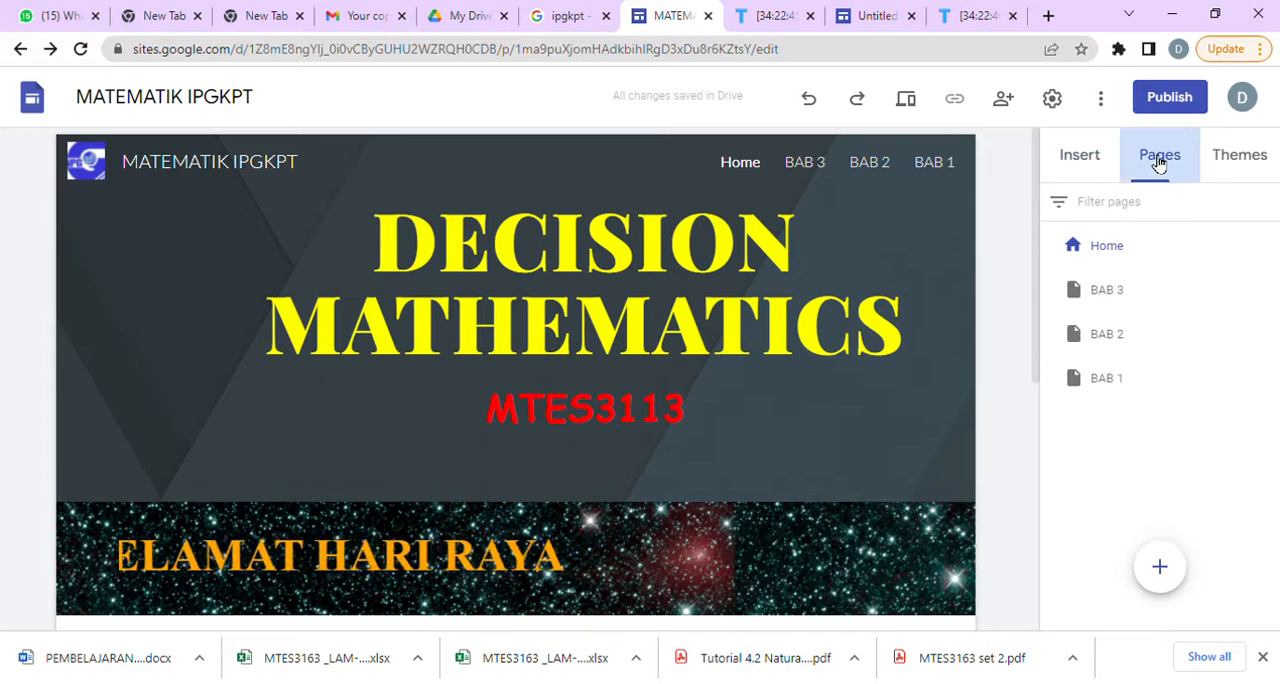
pyautogui.moveTo(1163, 588)
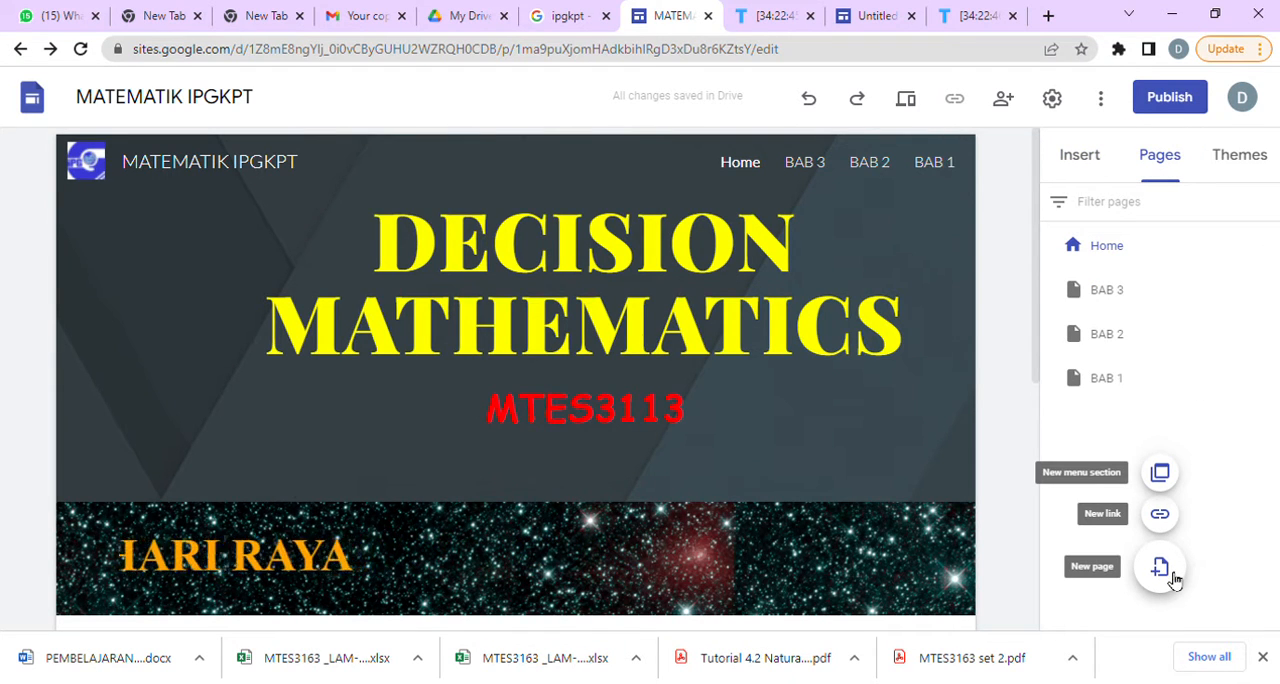
pyautogui.click(1160, 568)
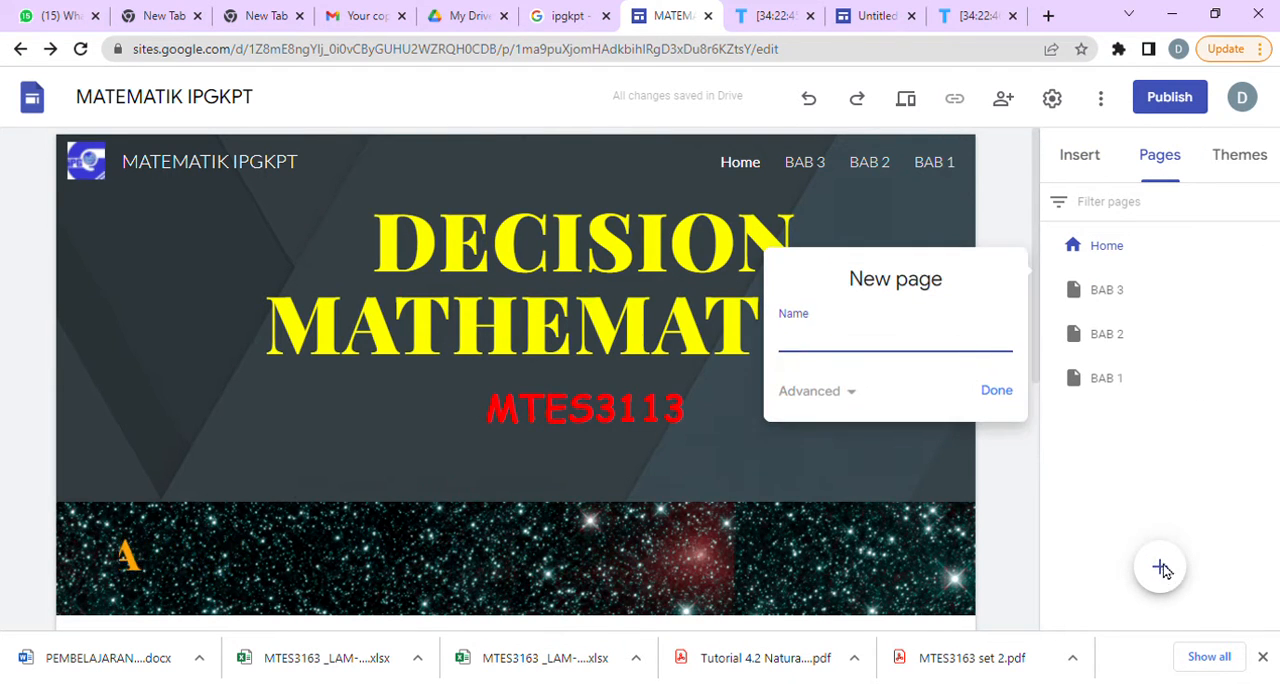
pyautogui.write('BAB 4')
pyautogui.click(1010, 393)
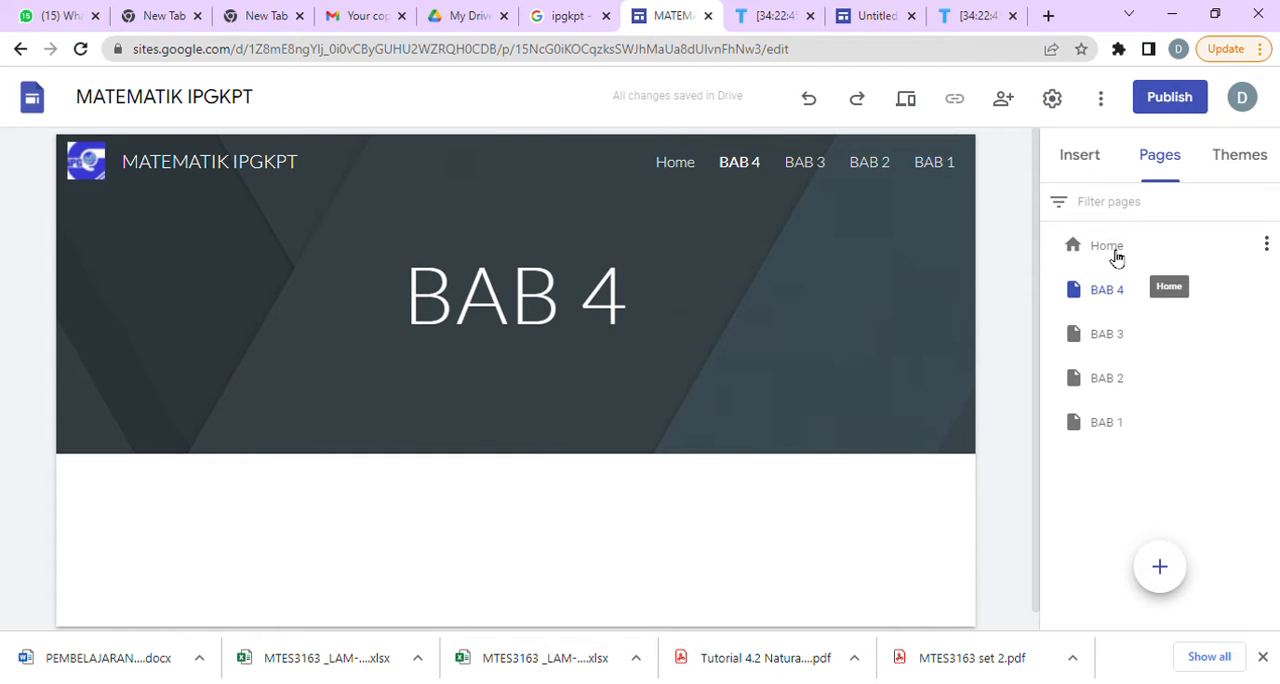
# Open the BAB 1 page for editing and check its page options.
pyautogui.click(1106, 425)
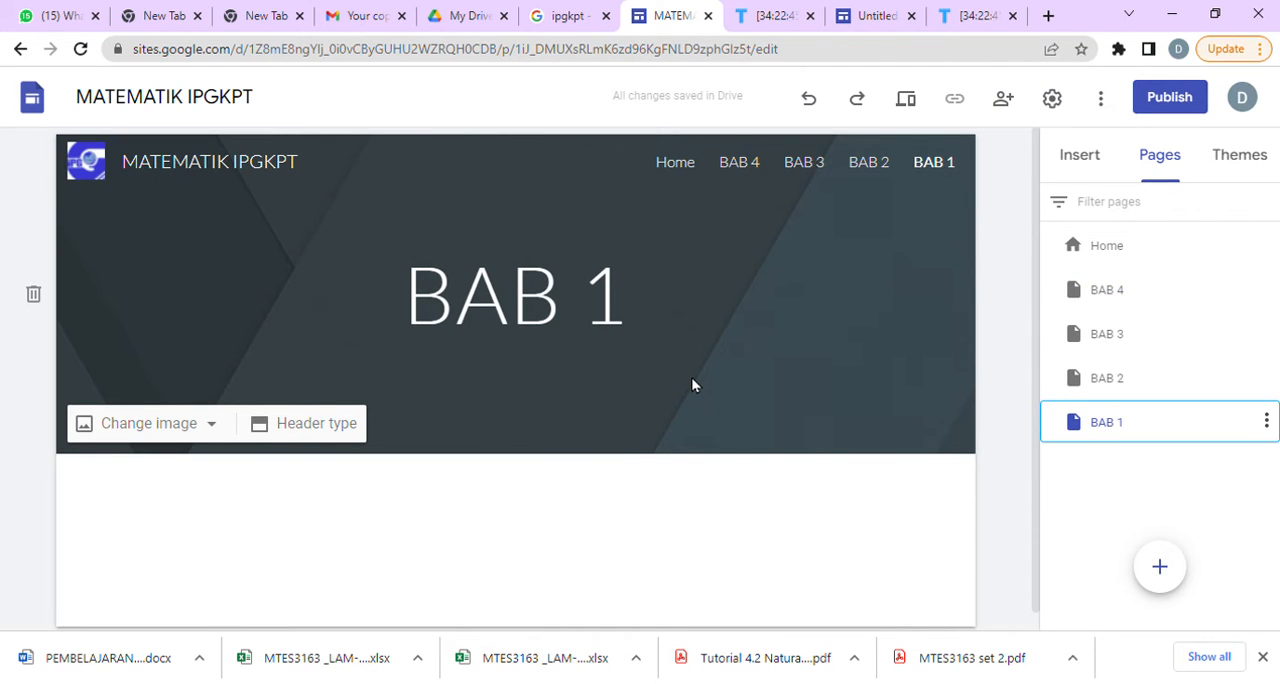
pyautogui.click(1267, 422)
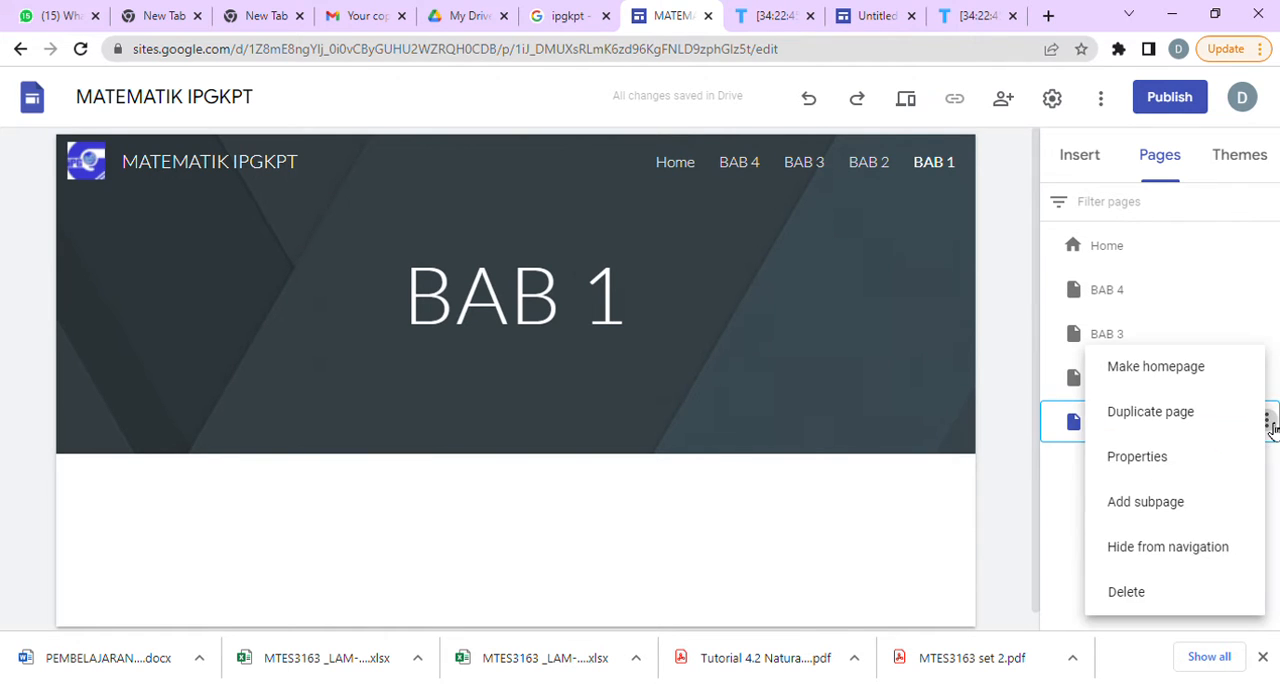
pyautogui.click(826, 367)
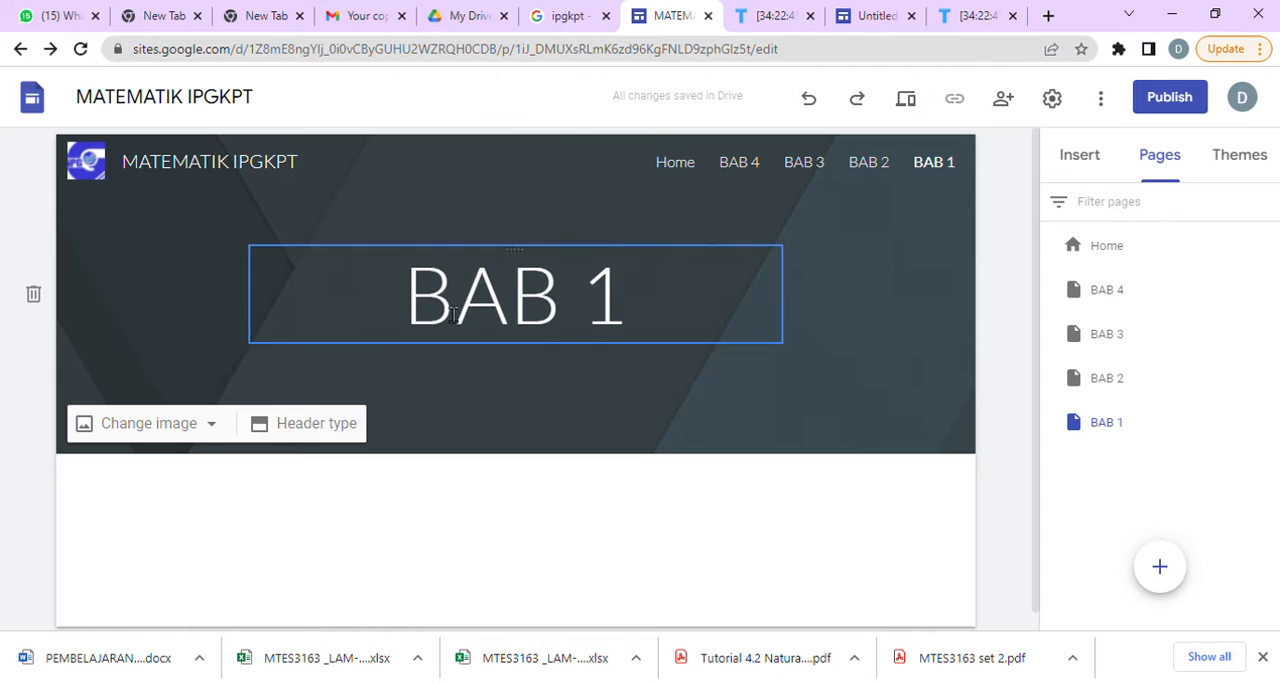
# Set the BAB 1 header to the green triangle-pattern gallery image and switch its readability adjustment off and on again.
pyautogui.click(187, 428)
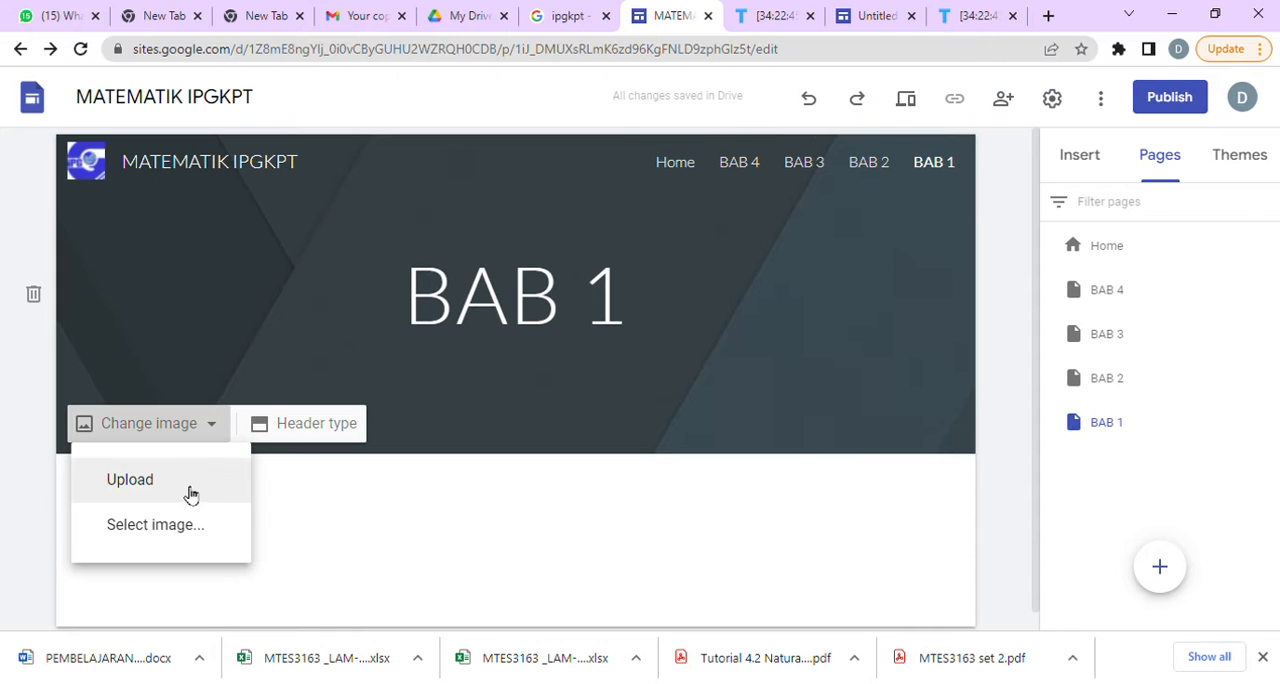
pyautogui.click(130, 482)
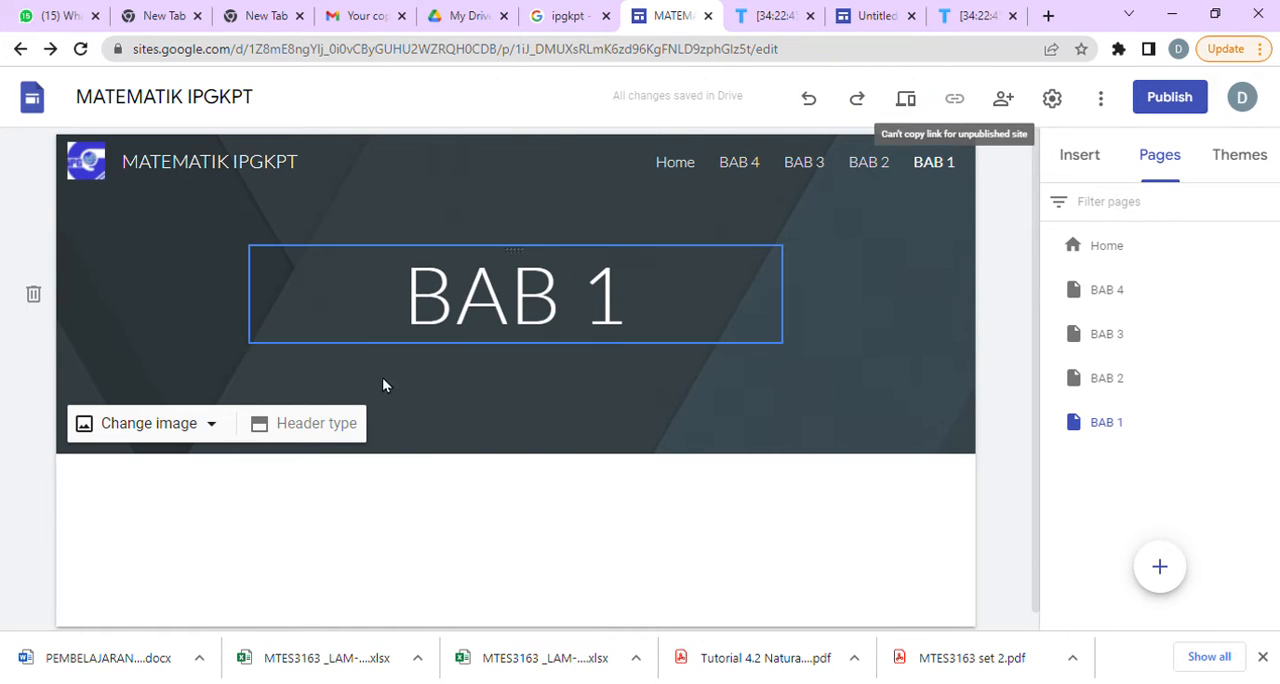
pyautogui.click(168, 432)
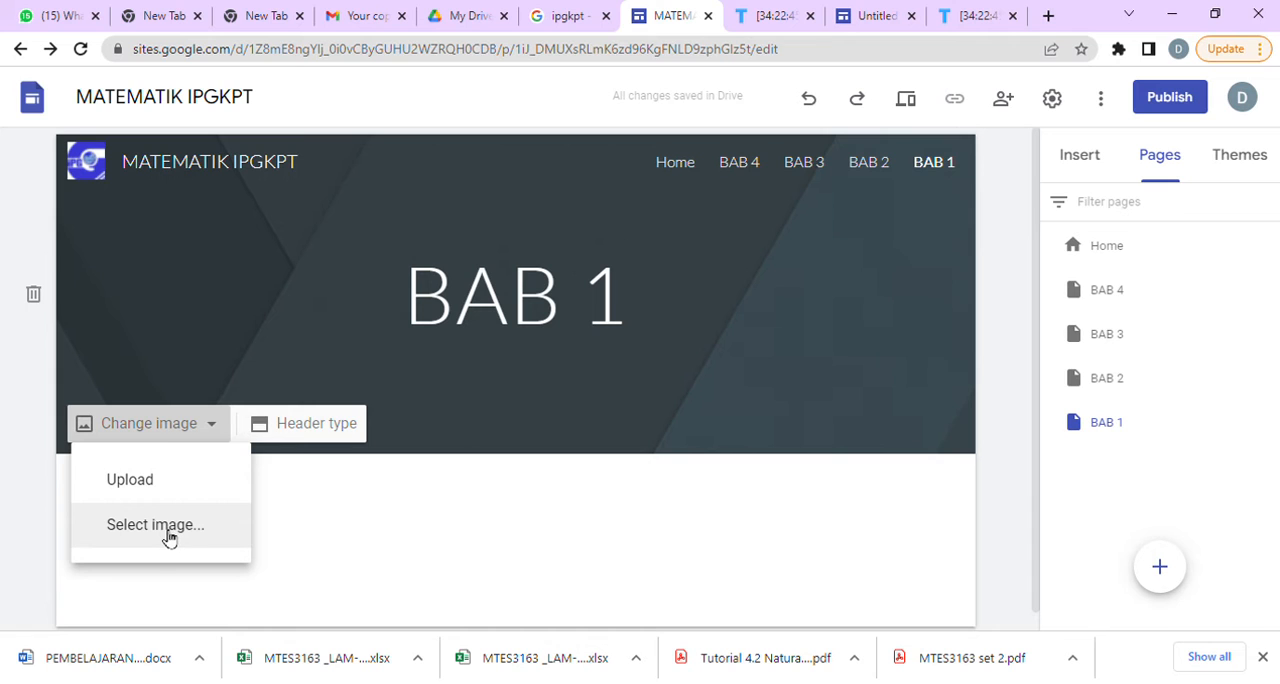
pyautogui.click(168, 536)
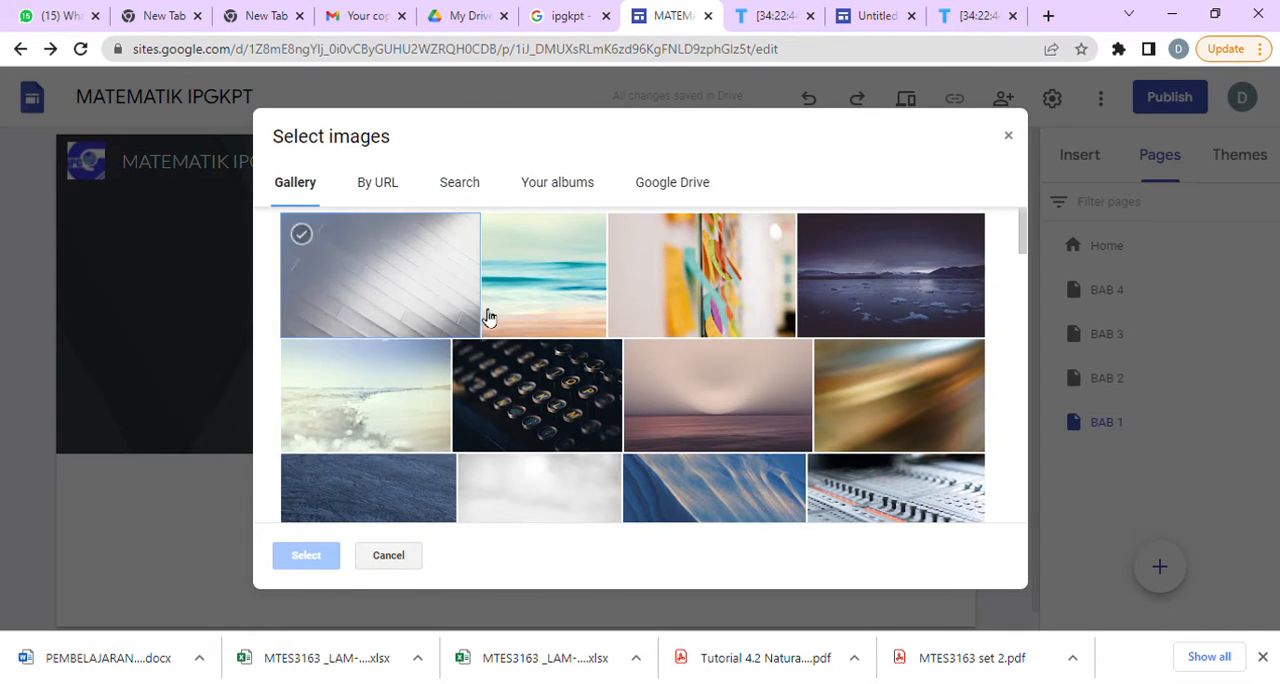
pyautogui.scroll(-15, 892, 389)
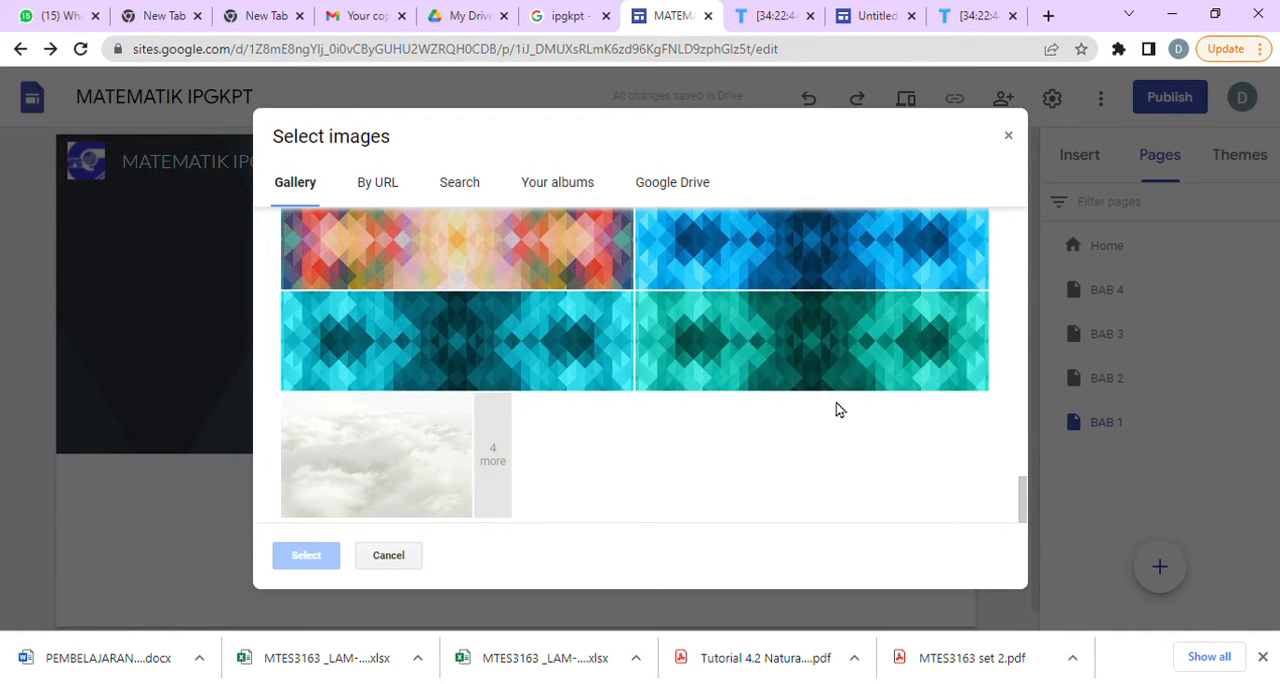
pyautogui.scroll(3, 797, 370)
pyautogui.scroll(-3, 810, 400)
pyautogui.click(823, 355)
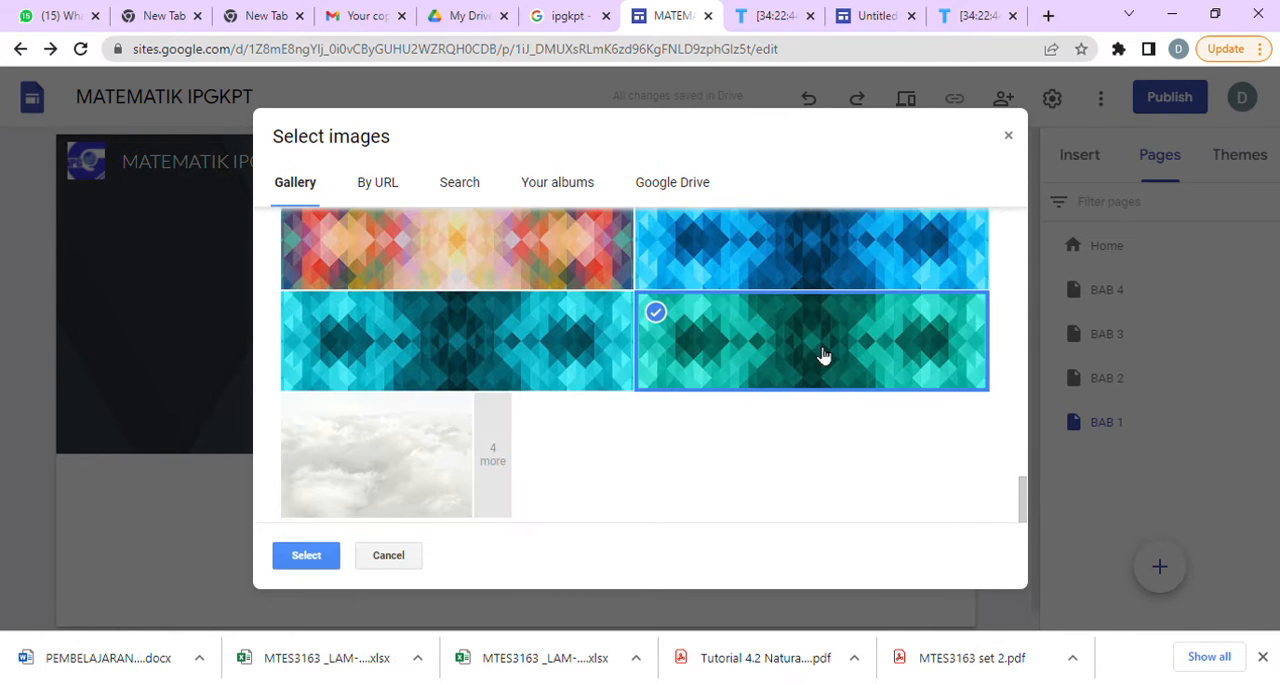
pyautogui.click(302, 553)
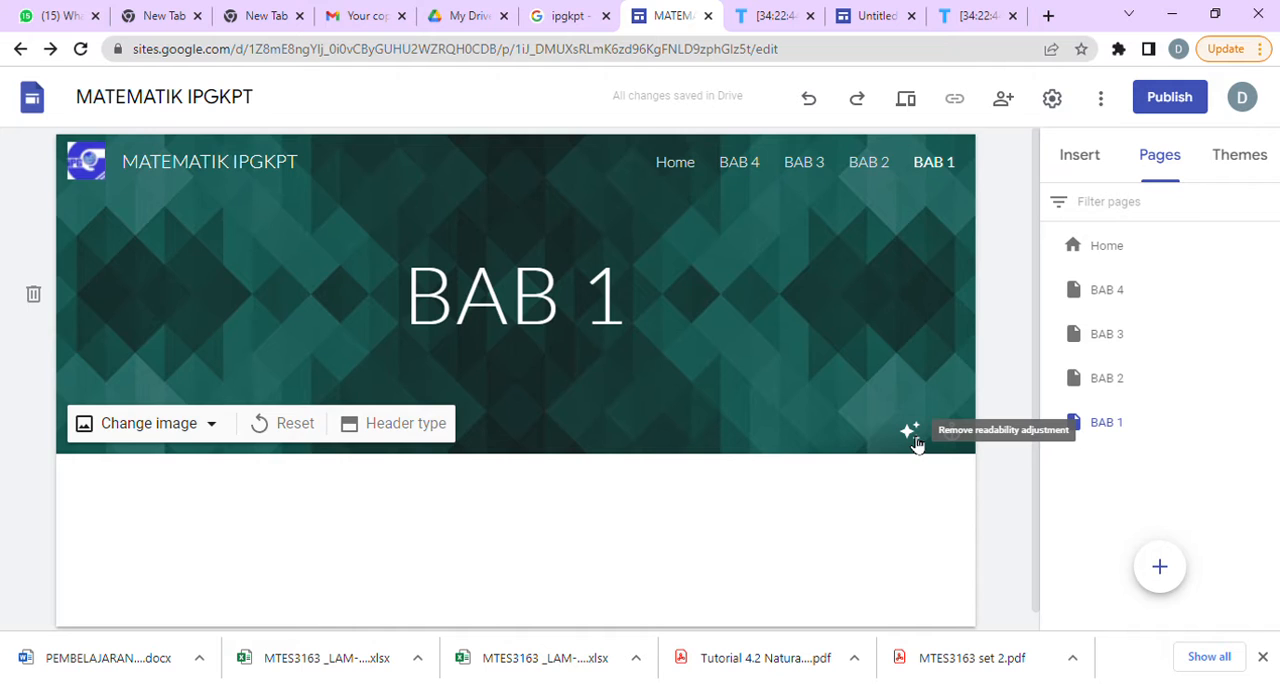
pyautogui.click(910, 432)
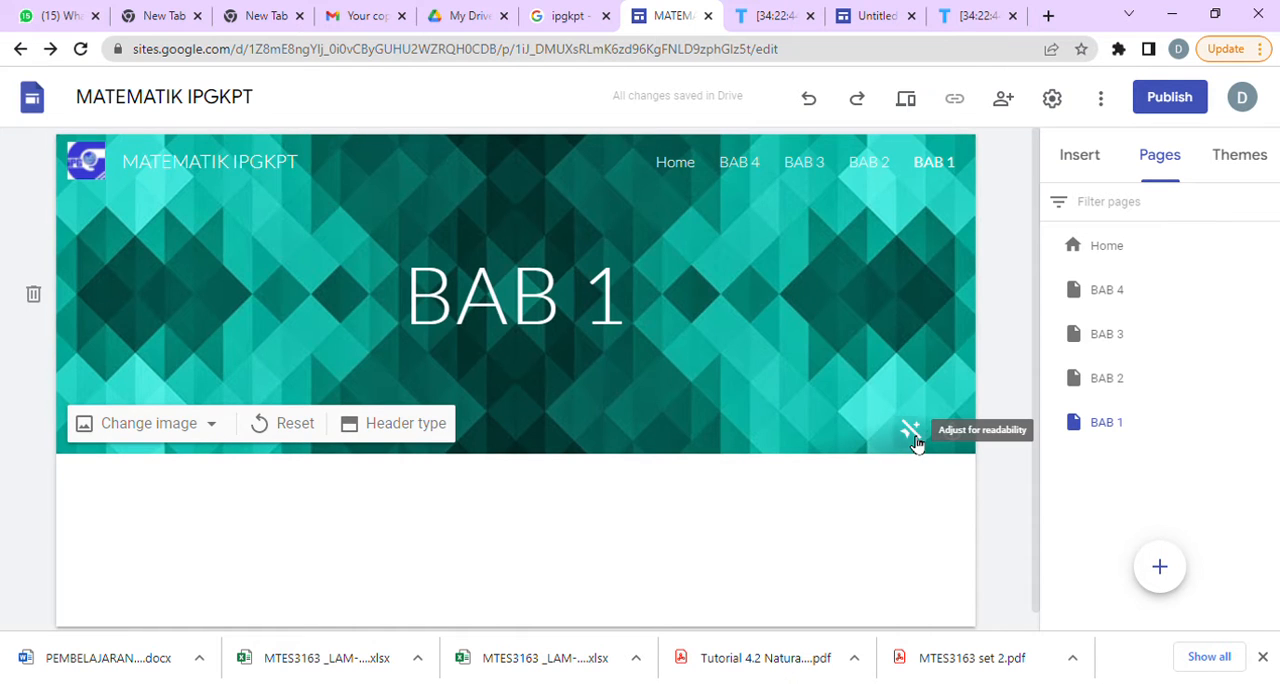
pyautogui.click(910, 432)
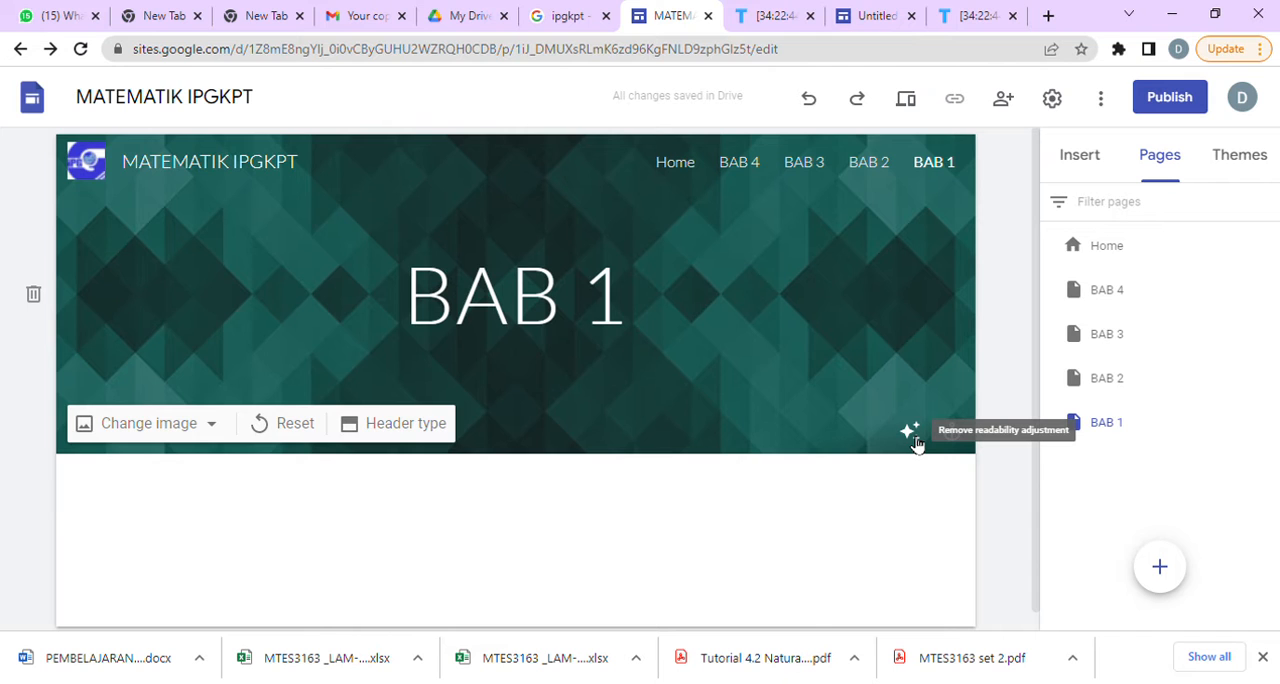
# Replace the BAB 1 header image with the dark orbit-curves picture found through an image search for "MATHEMATIC GIF".
pyautogui.click(151, 424)
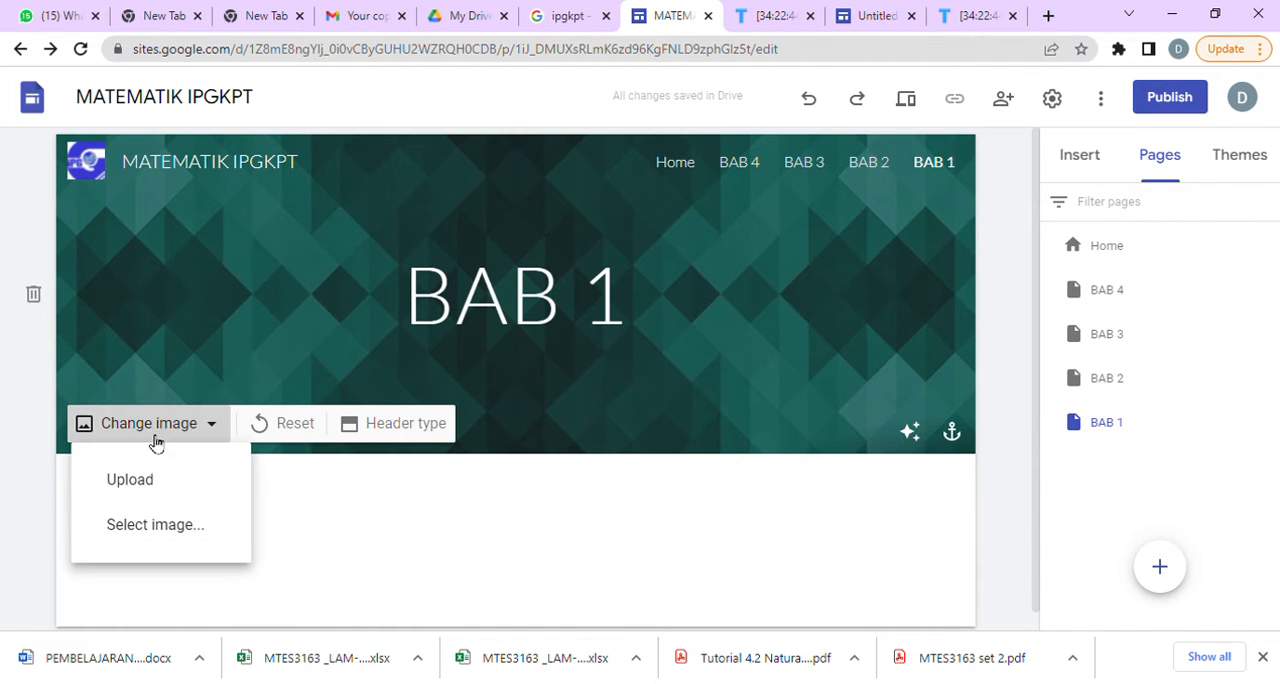
pyautogui.click(160, 531)
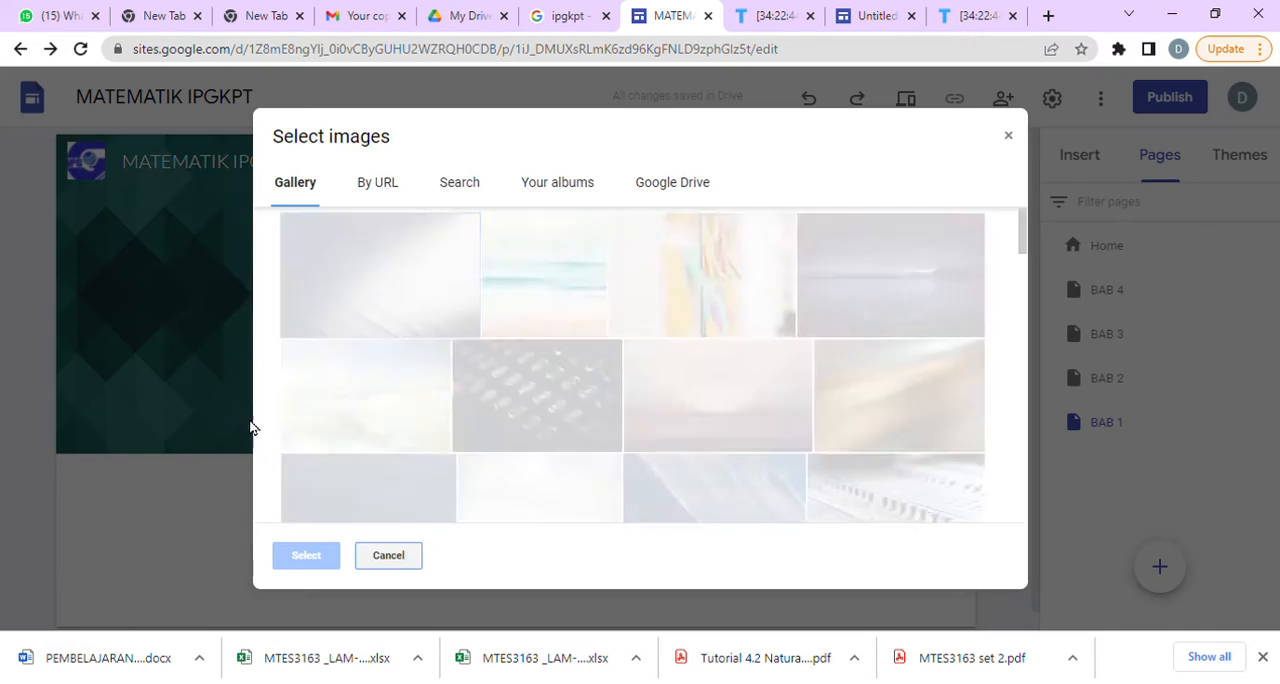
pyautogui.click(463, 194)
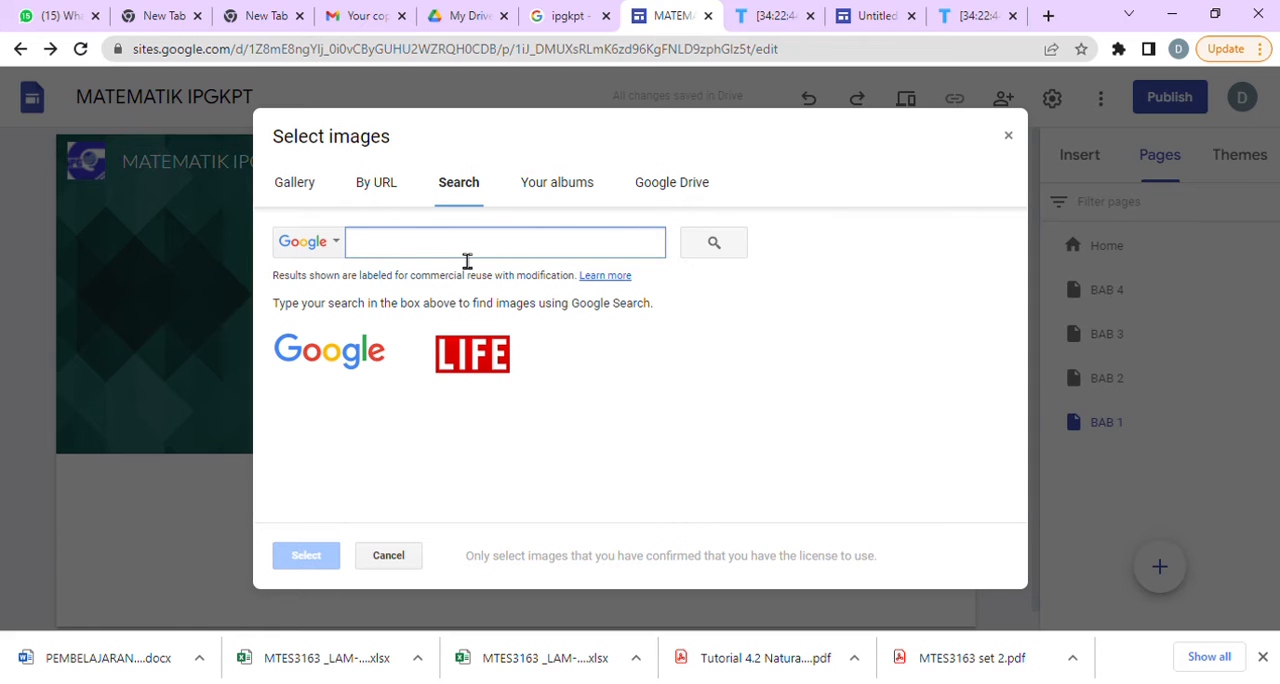
pyautogui.write('MATHEMATIC GIF')
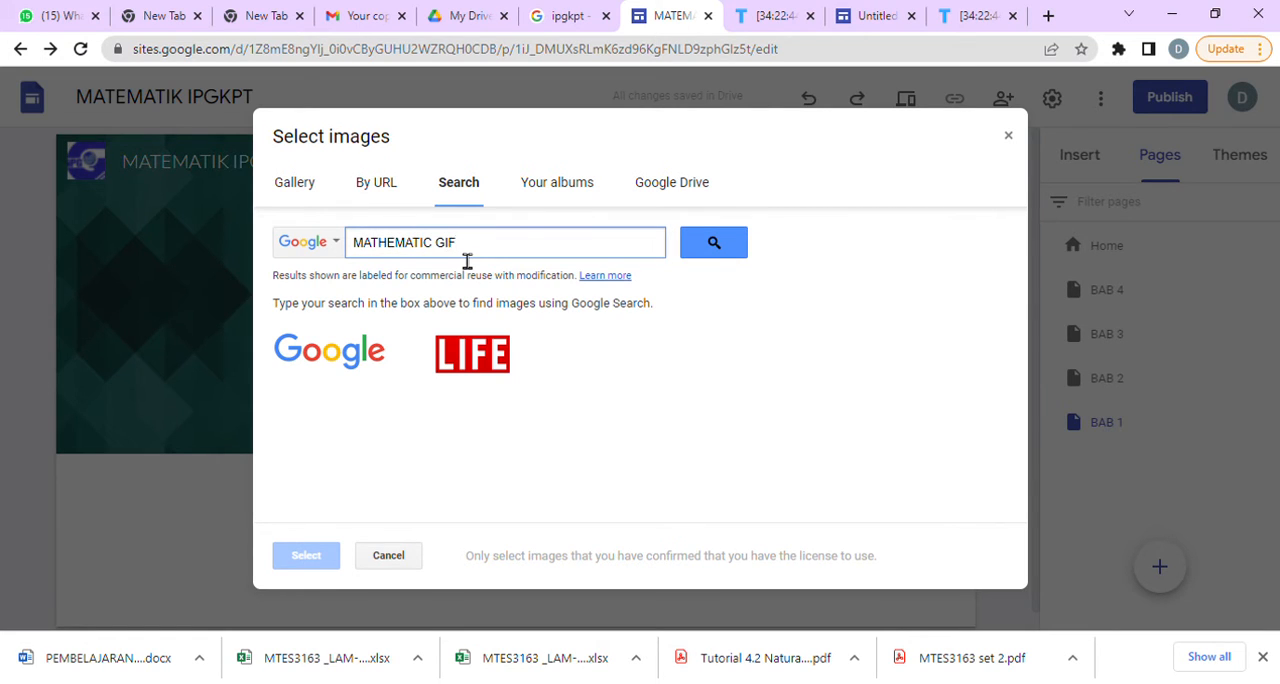
pyautogui.click(714, 242)
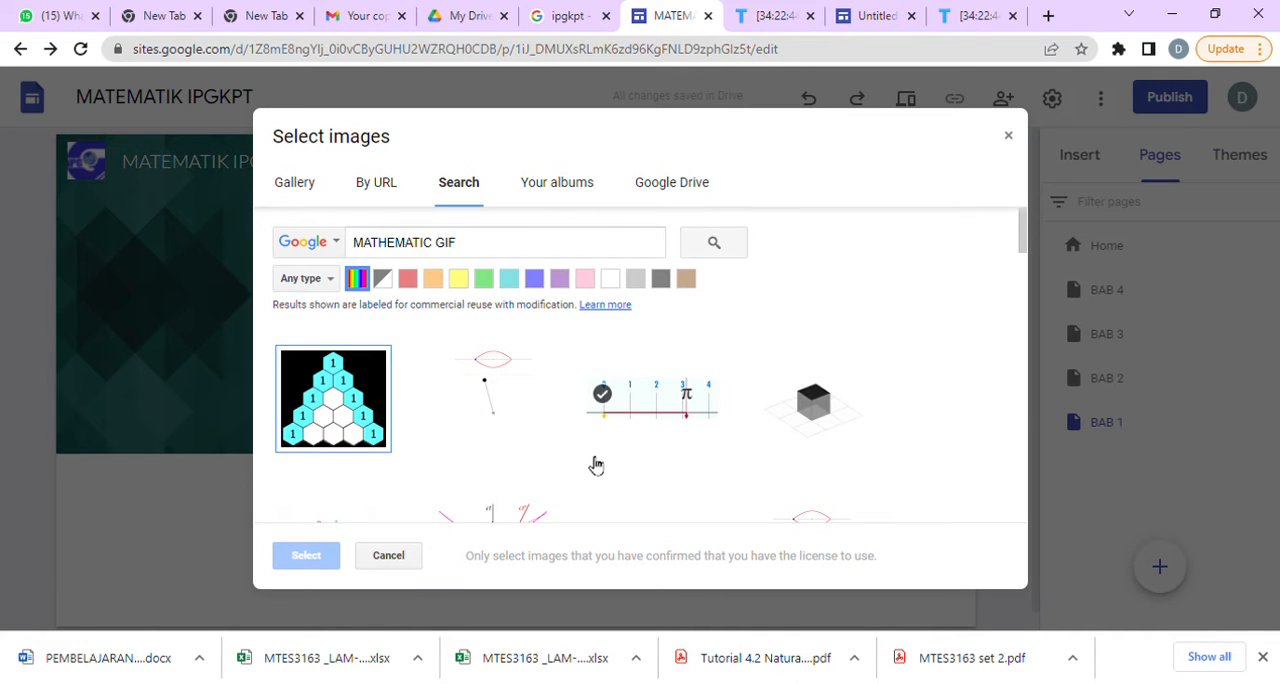
pyautogui.scroll(-4, 728, 446)
pyautogui.scroll(5, 880, 427)
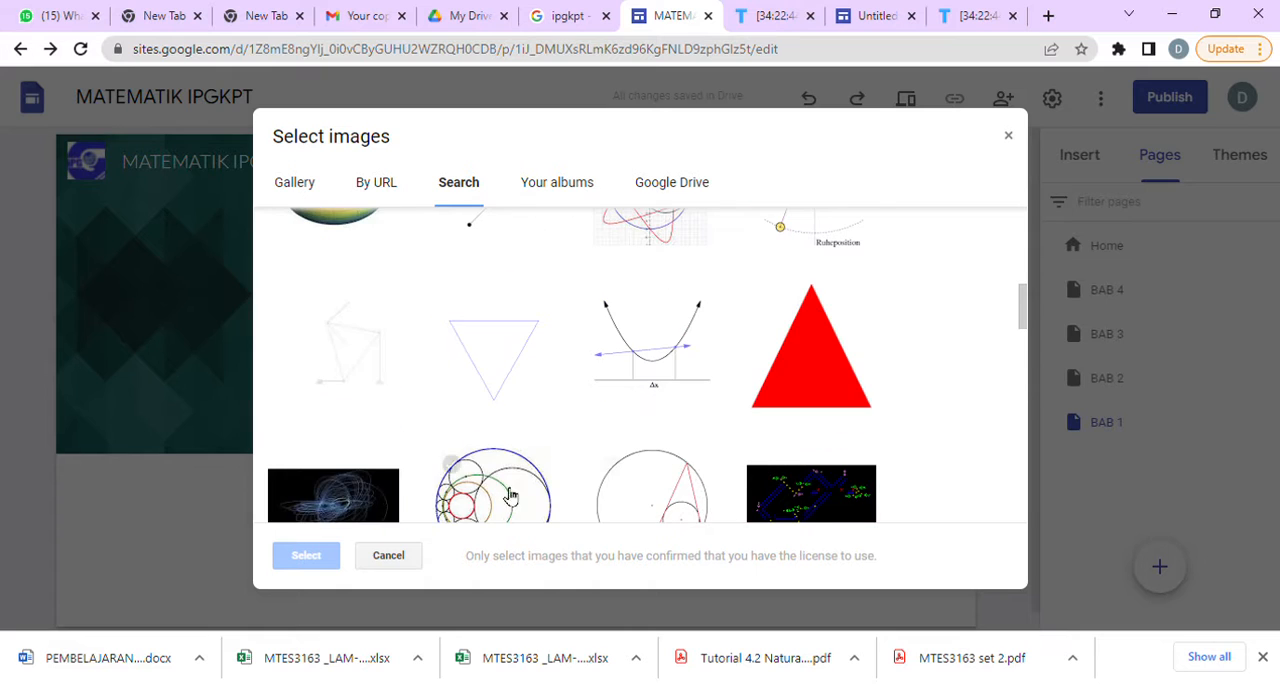
pyautogui.click(367, 500)
pyautogui.click(326, 558)
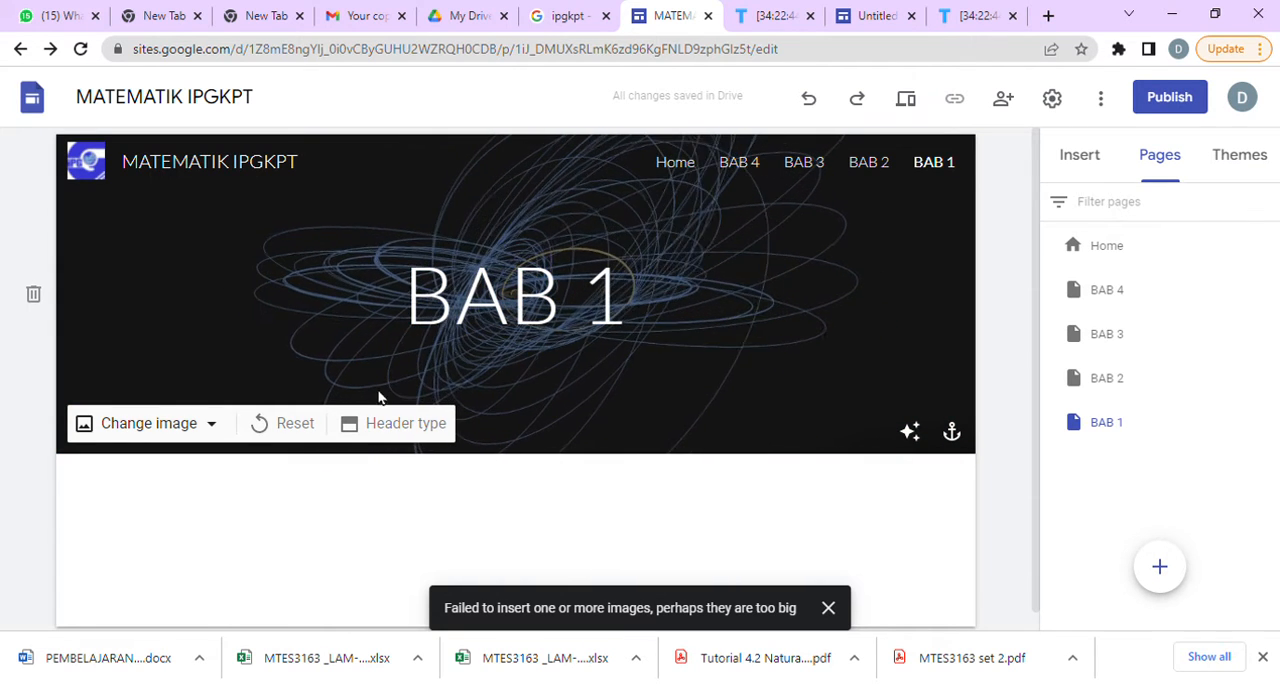
# Reopen the image selection for the BAB 1 header and search Google Images for "MATHEMATICS GIF" in a new browser tab.
pyautogui.click(157, 424)
pyautogui.click(167, 534)
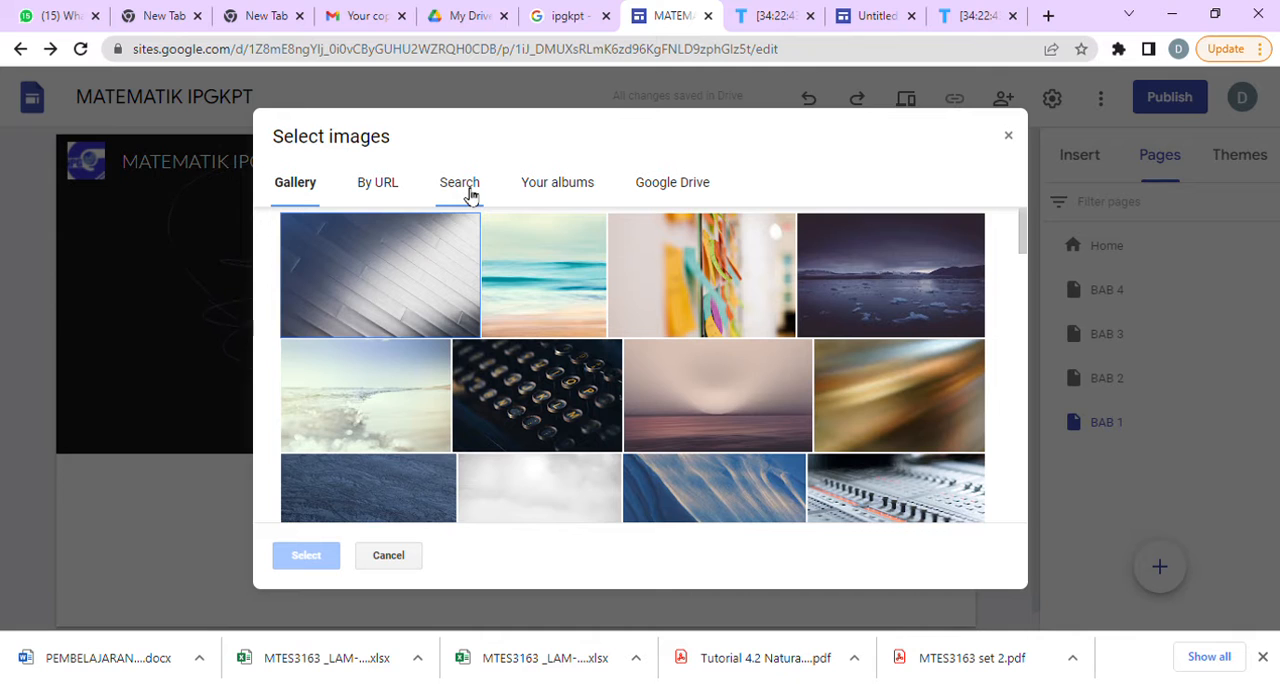
pyautogui.click(1048, 16)
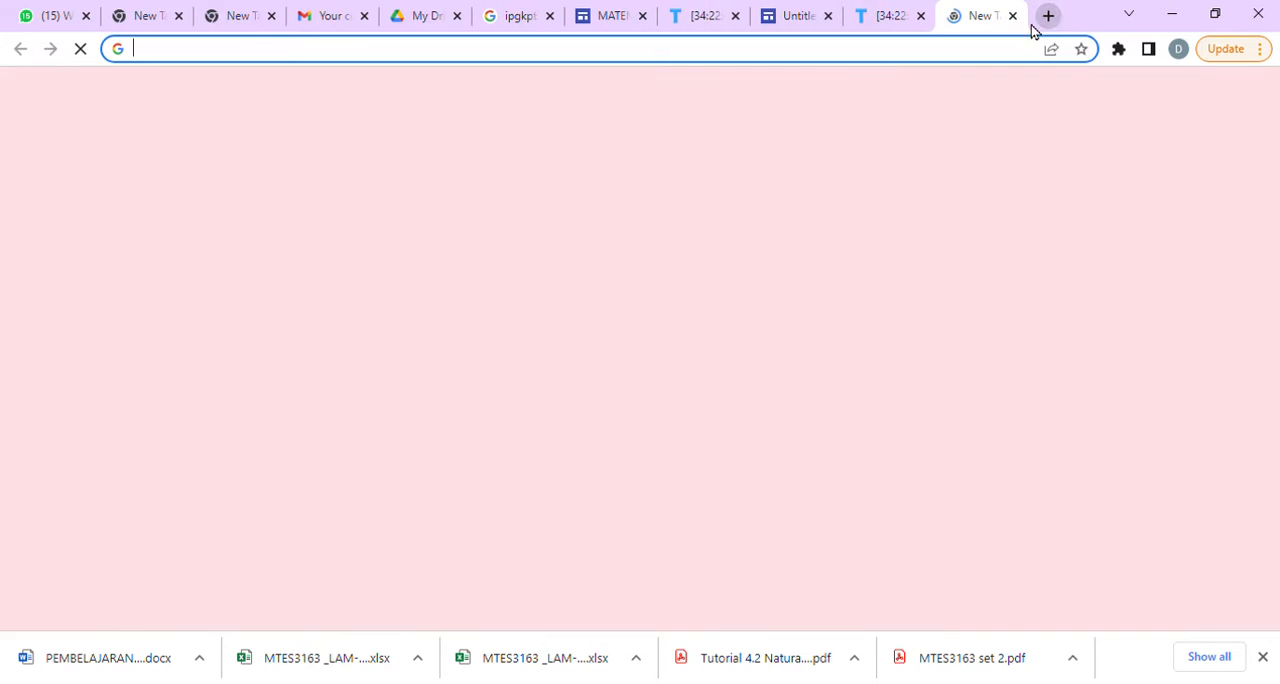
pyautogui.click(733, 73)
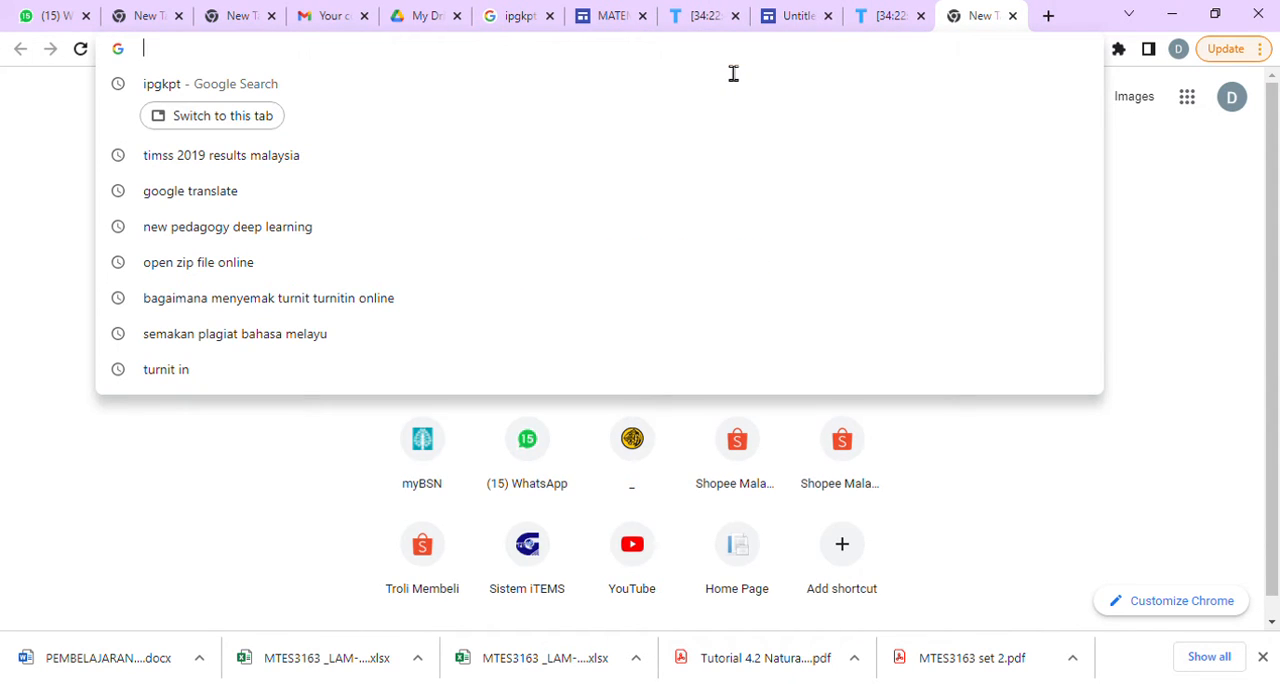
pyautogui.write('MATEH')
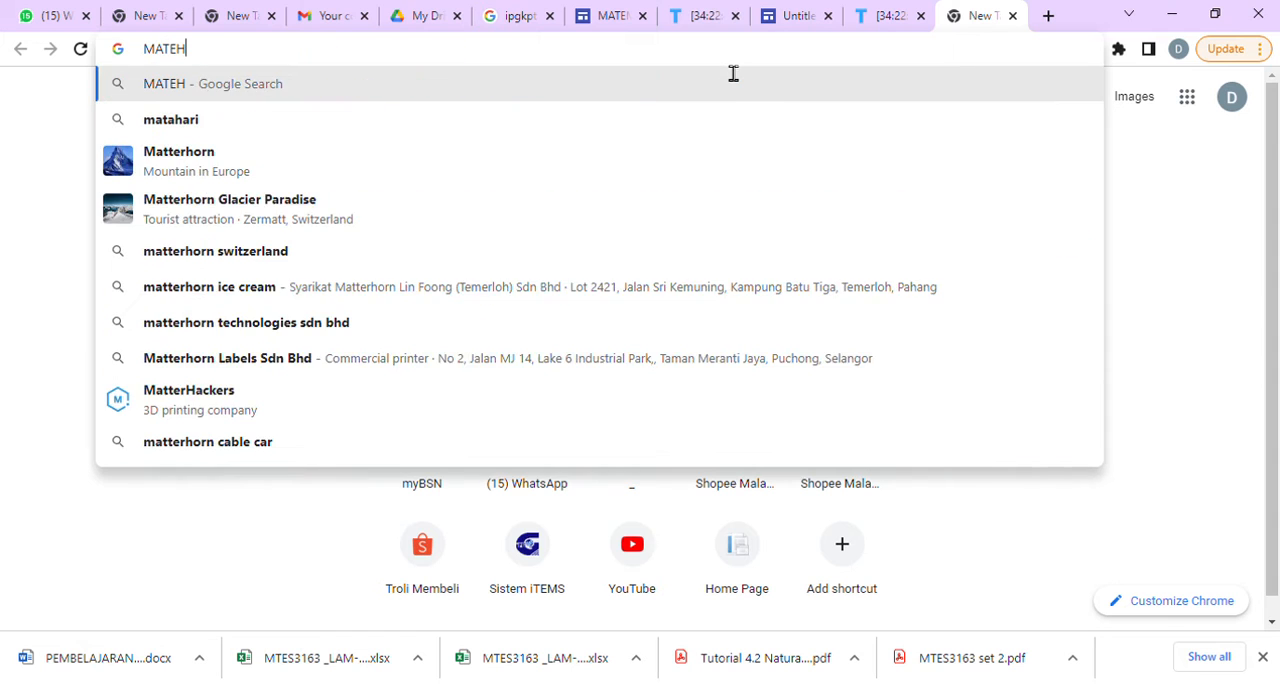
pyautogui.write('MATICS GIF')
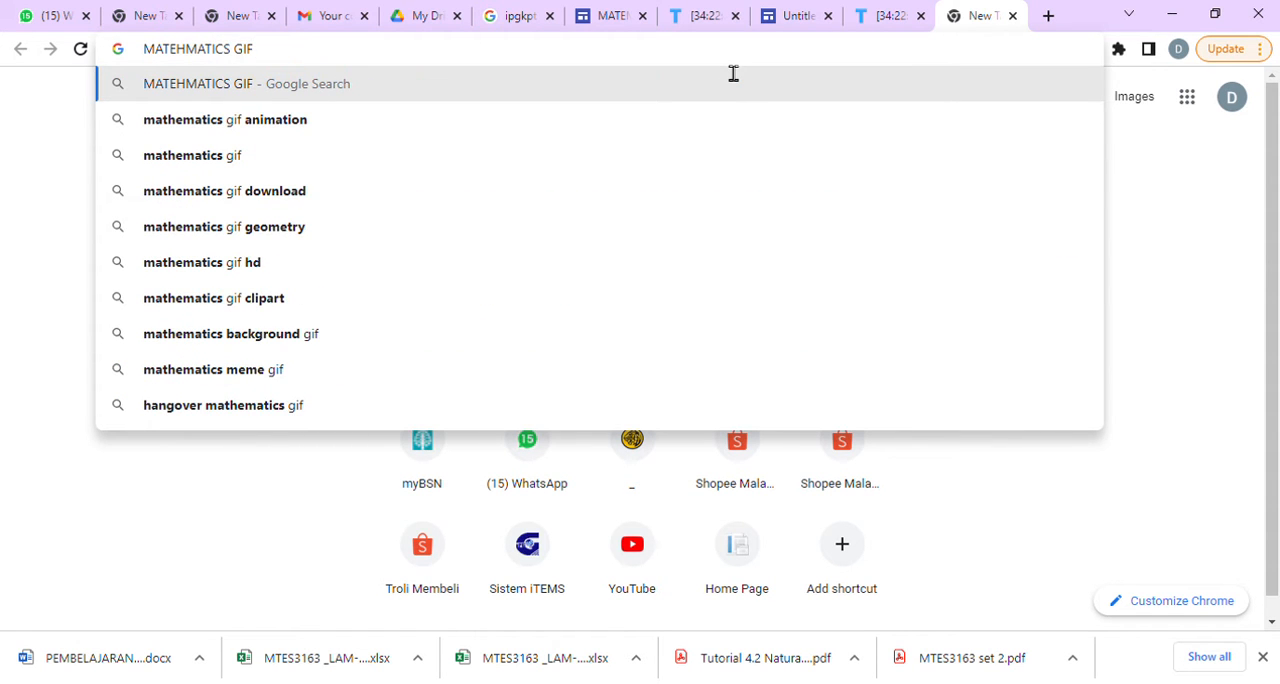
pyautogui.press('Return')
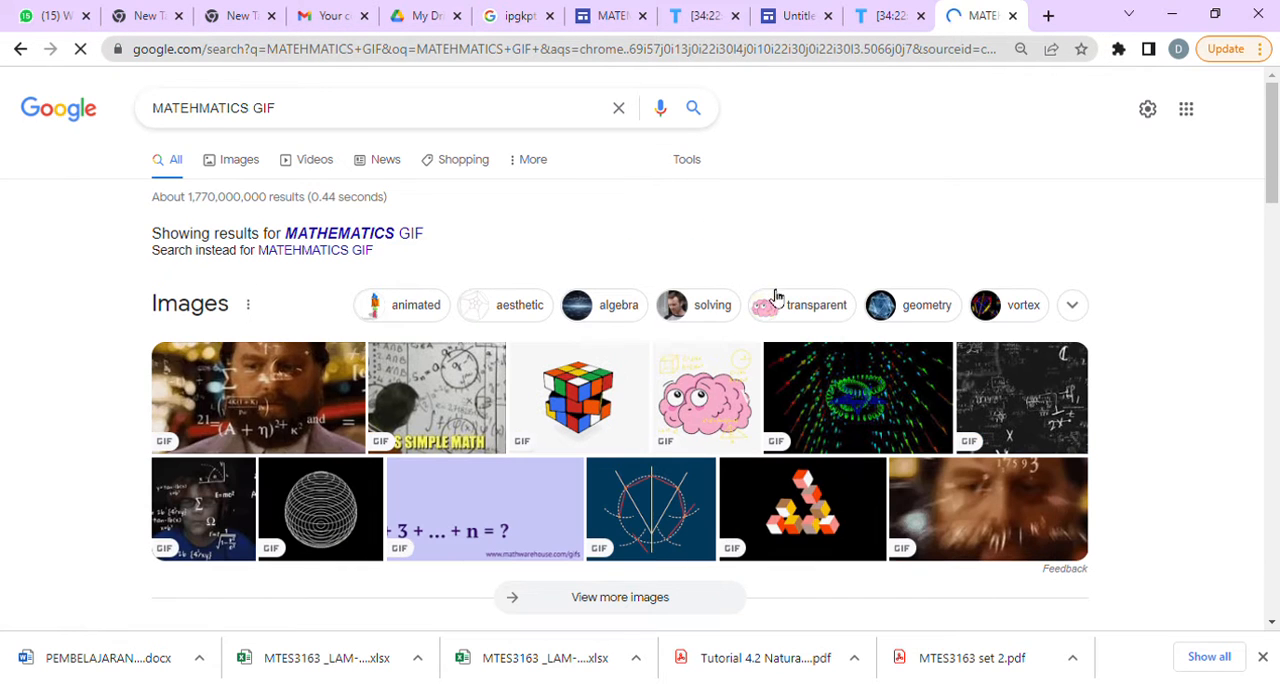
pyautogui.click(240, 160)
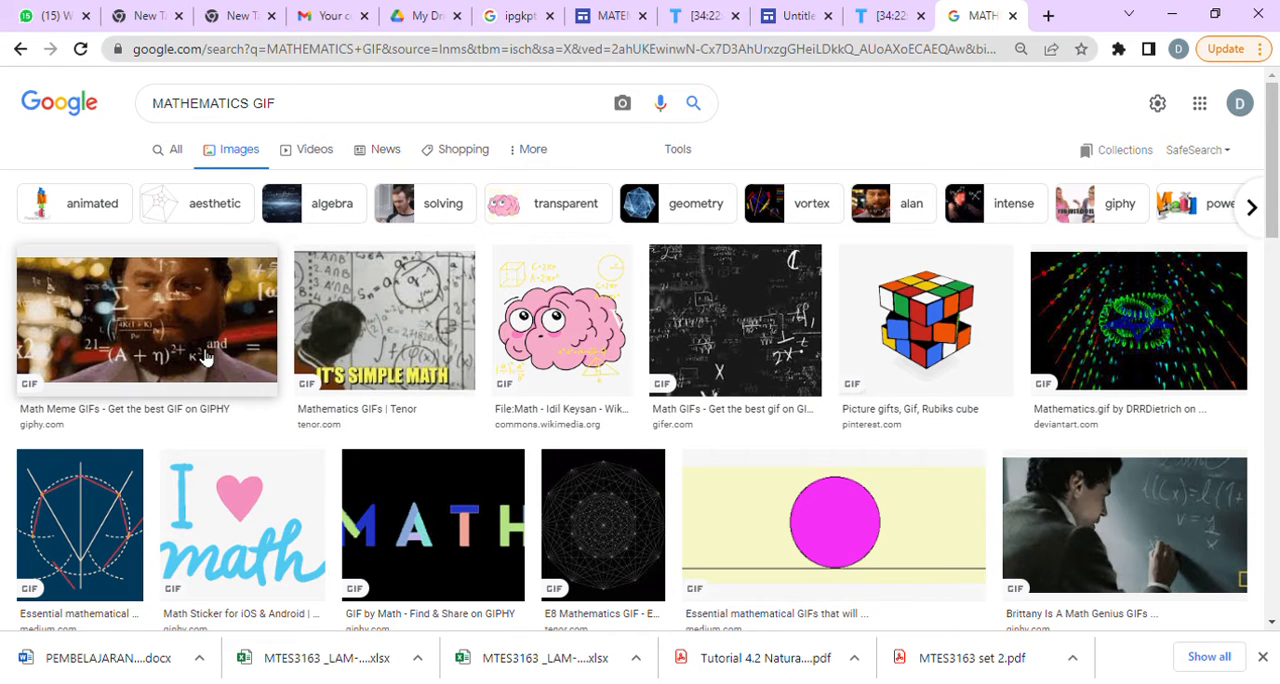
# Preview the Gifer chalkboard-formula GIF in the image results and set the BAB 1 header image selection to use a URL.
pyautogui.click(757, 369)
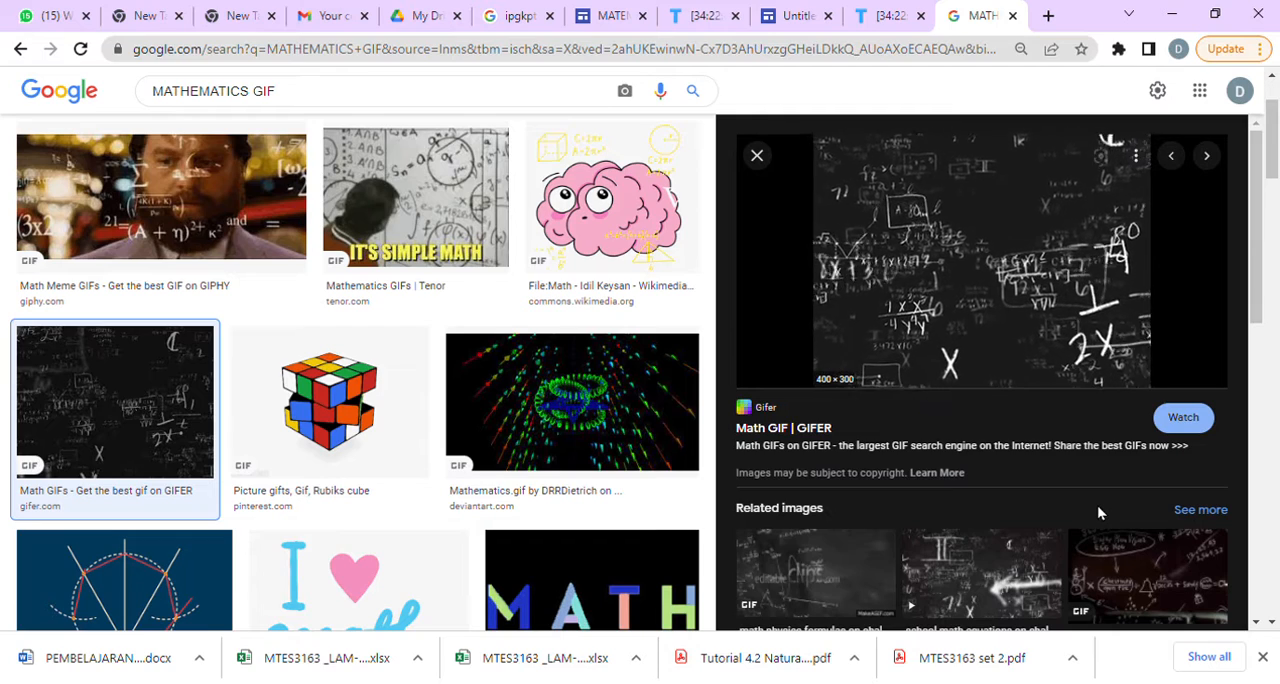
pyautogui.click(605, 15)
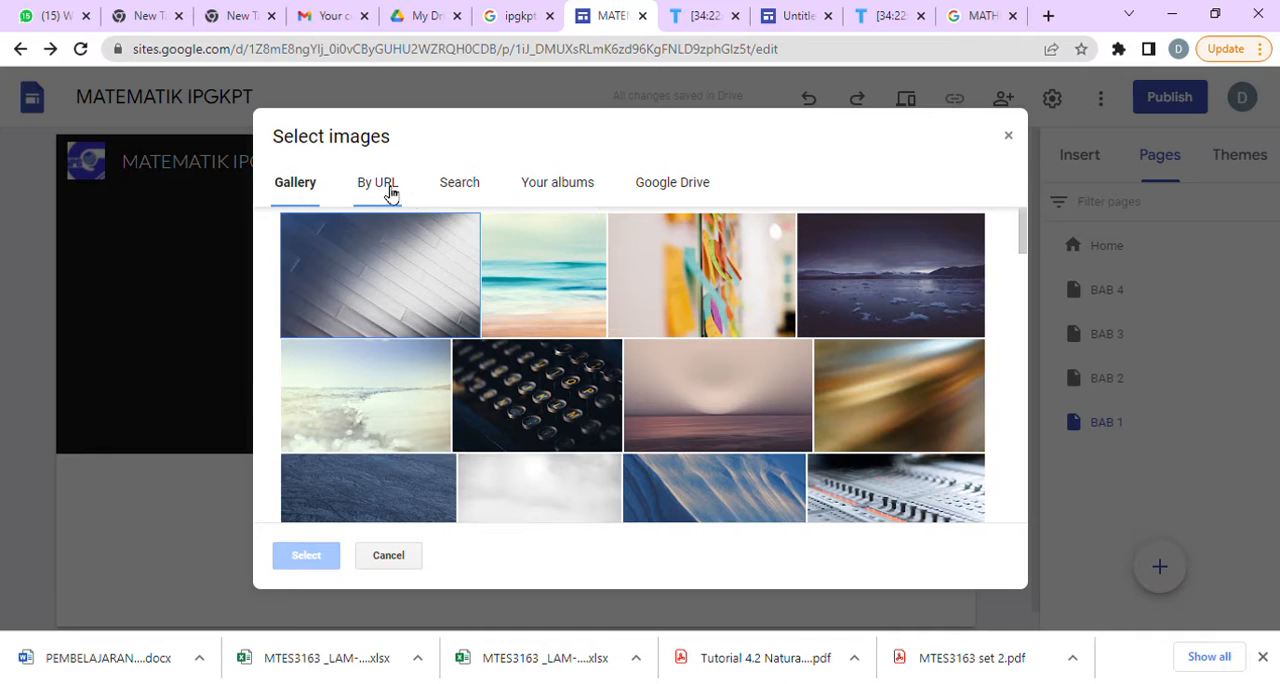
pyautogui.click(378, 185)
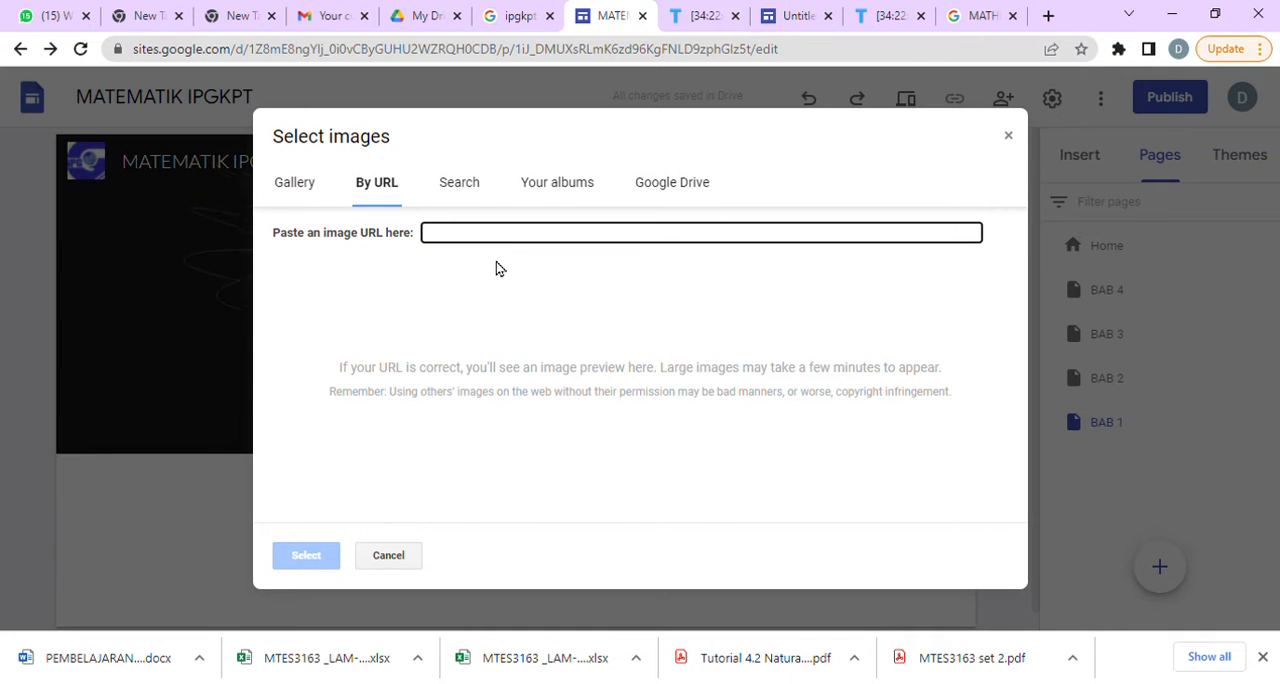
pyautogui.hotkey('ctrl', 'v')
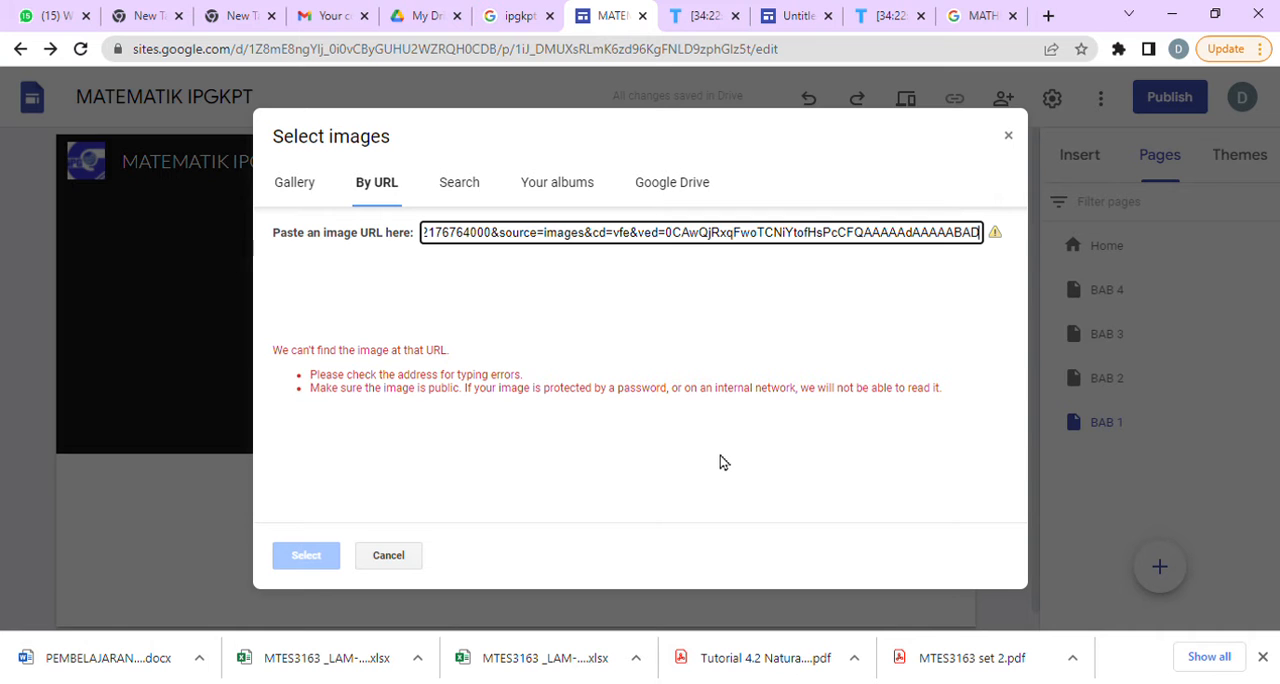
pyautogui.hotkey('ctrl', 'a')
pyautogui.press('BackSpace')
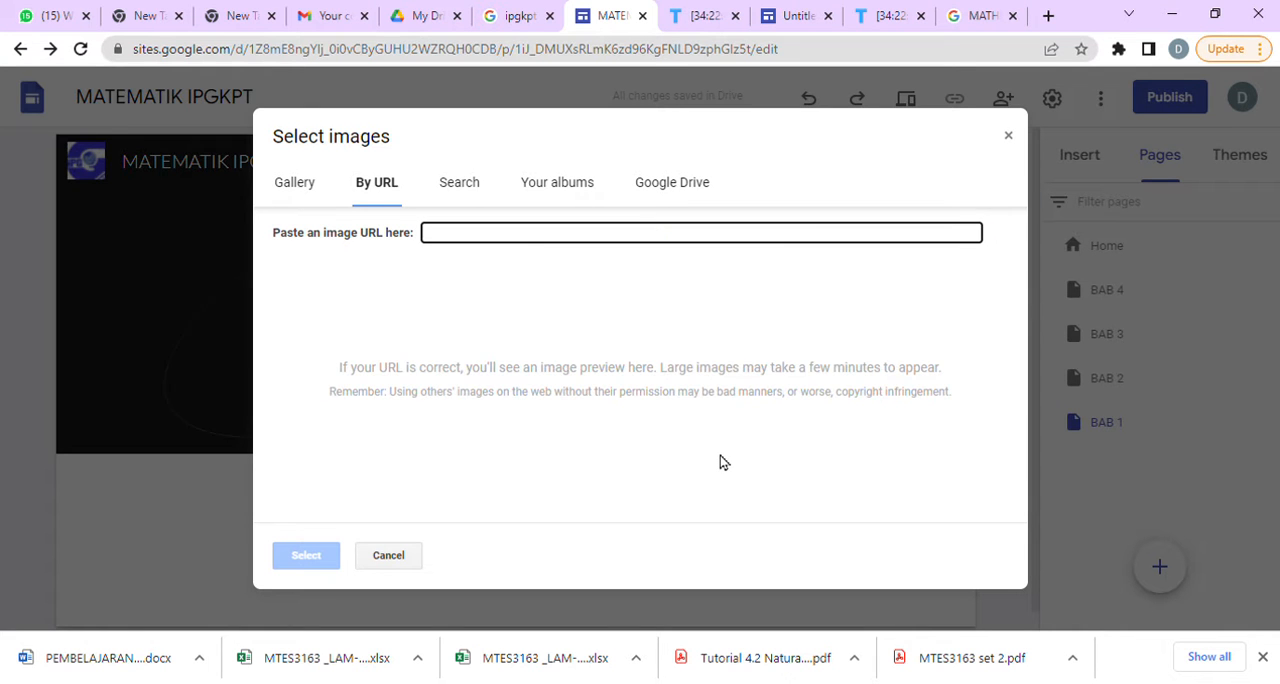
pyautogui.click(987, 18)
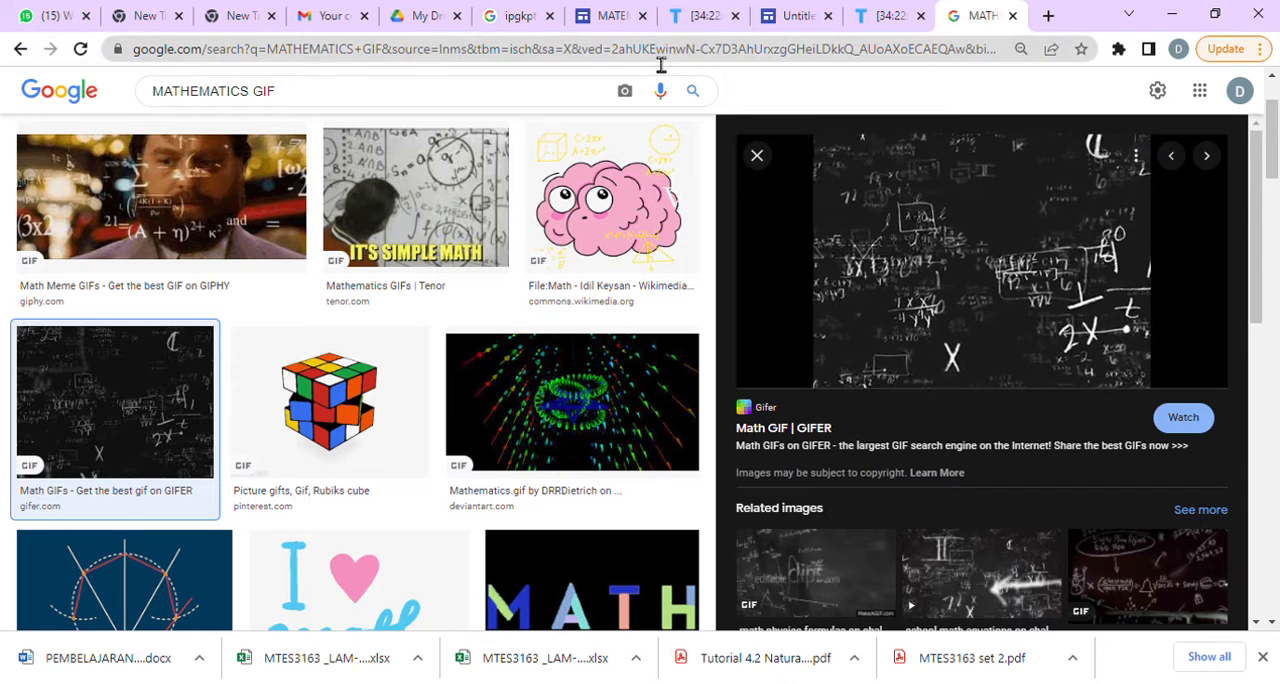
pyautogui.click(611, 18)
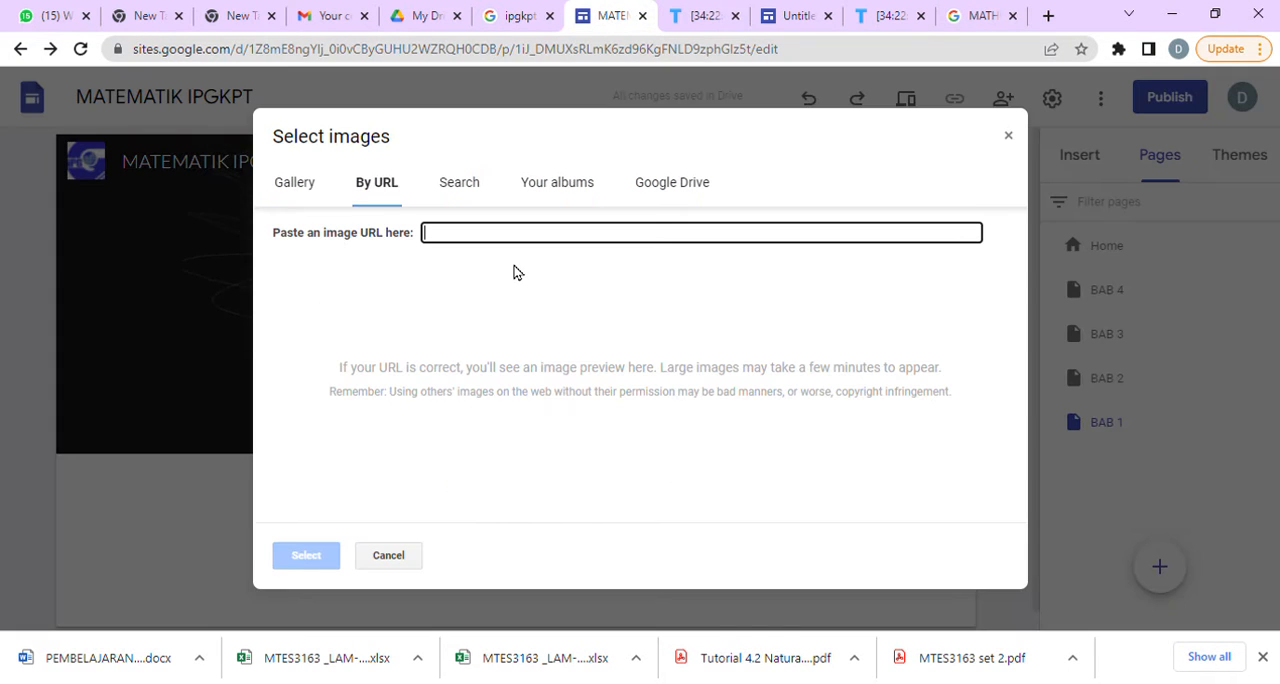
pyautogui.write('https://i.gifer.com/Cwgf.gif')
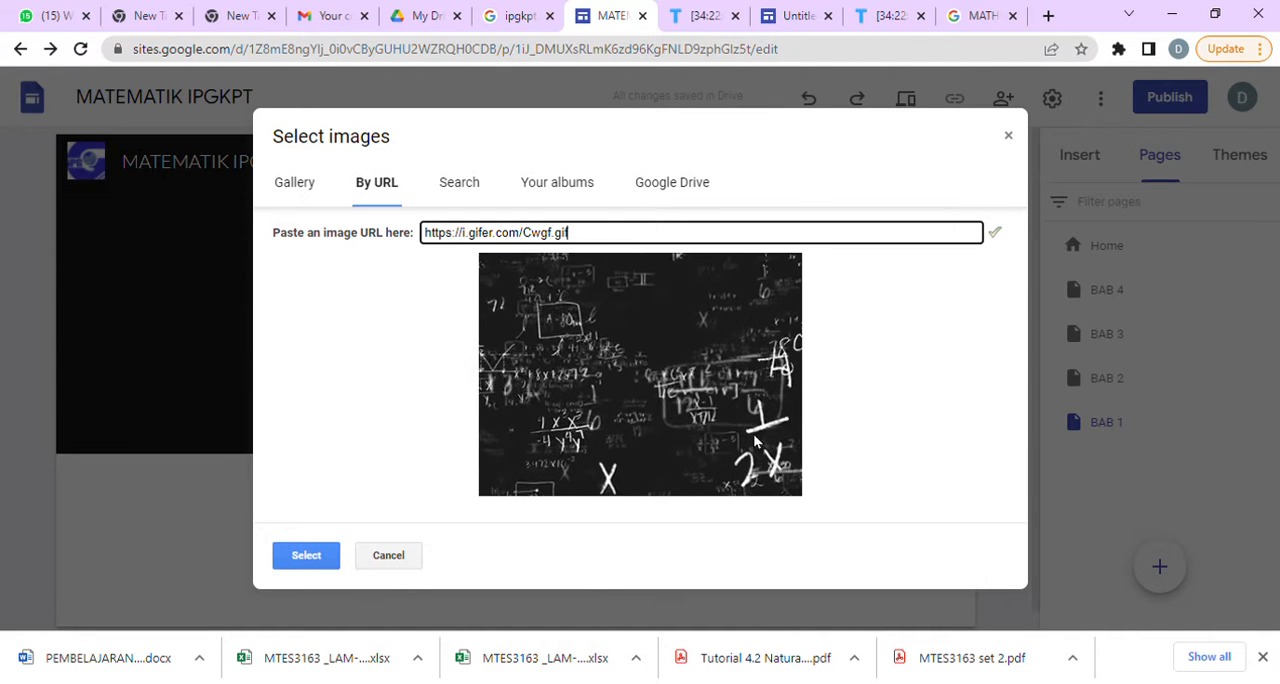
pyautogui.click(334, 556)
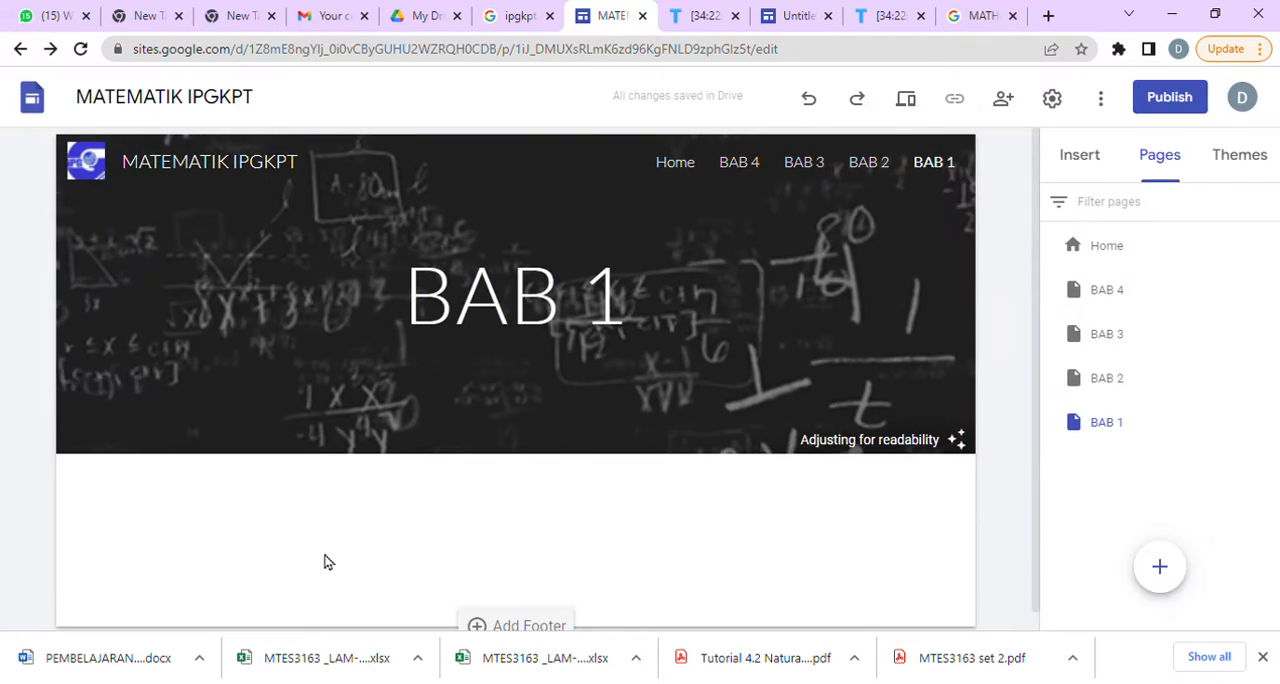
# Change the BAB 1 page's header title to "CRITICAL PATH".
pyautogui.moveTo(546, 455)
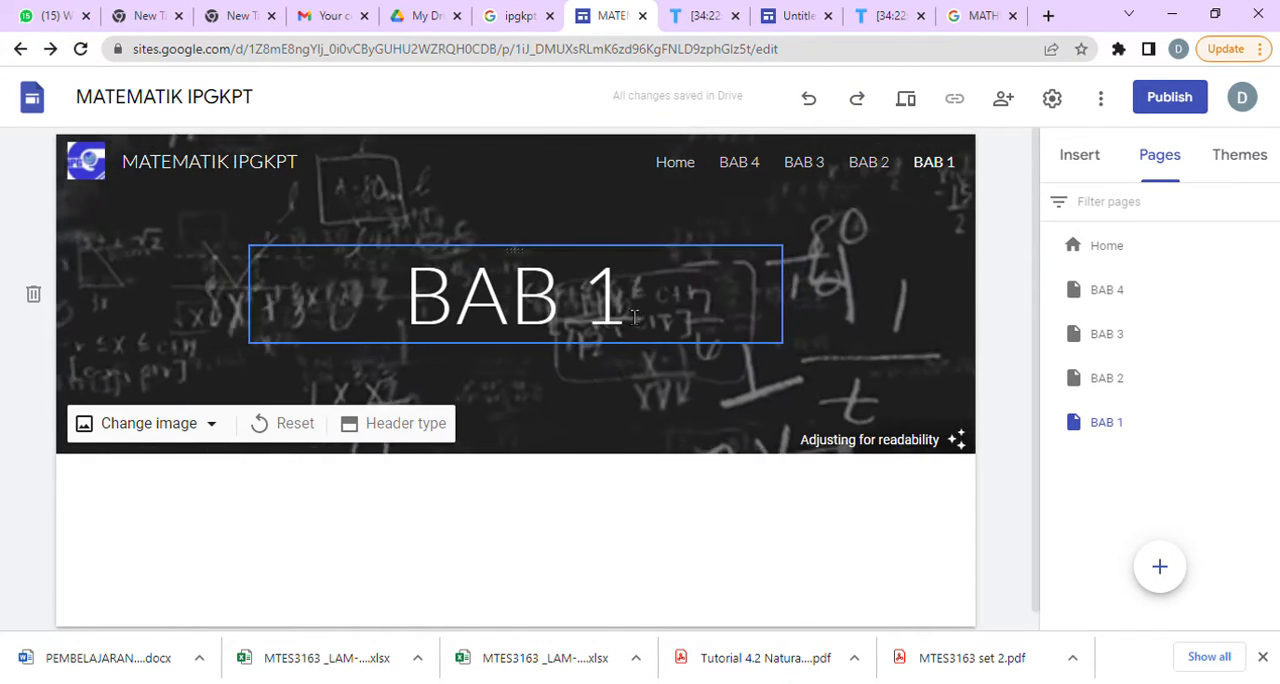
pyautogui.moveTo(630, 305); pyautogui.dragTo(408, 316)
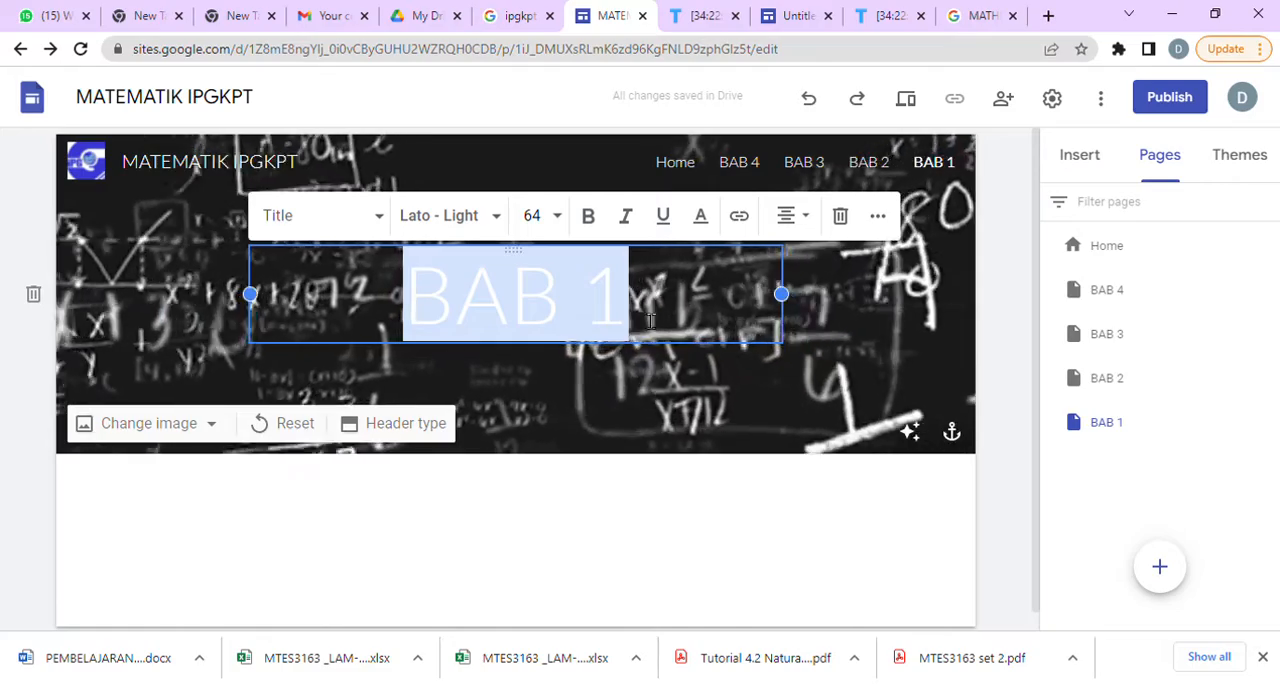
pyautogui.write('C')
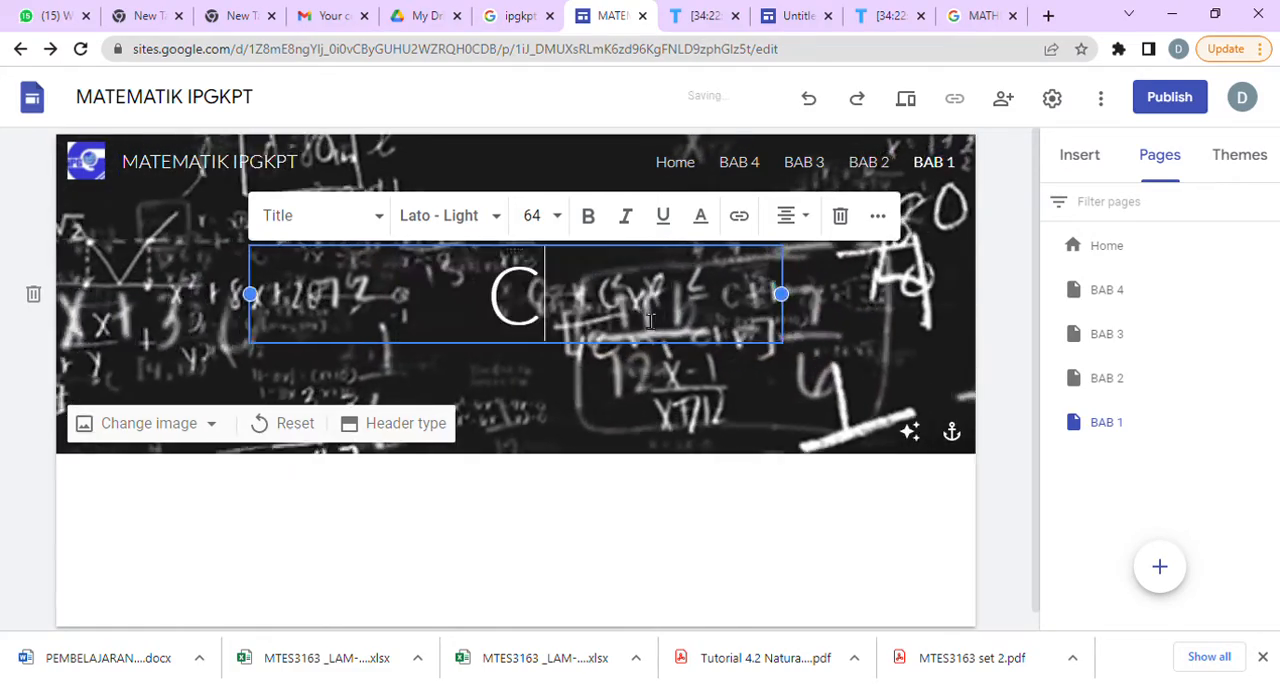
pyautogui.write('RITICAL PATH')
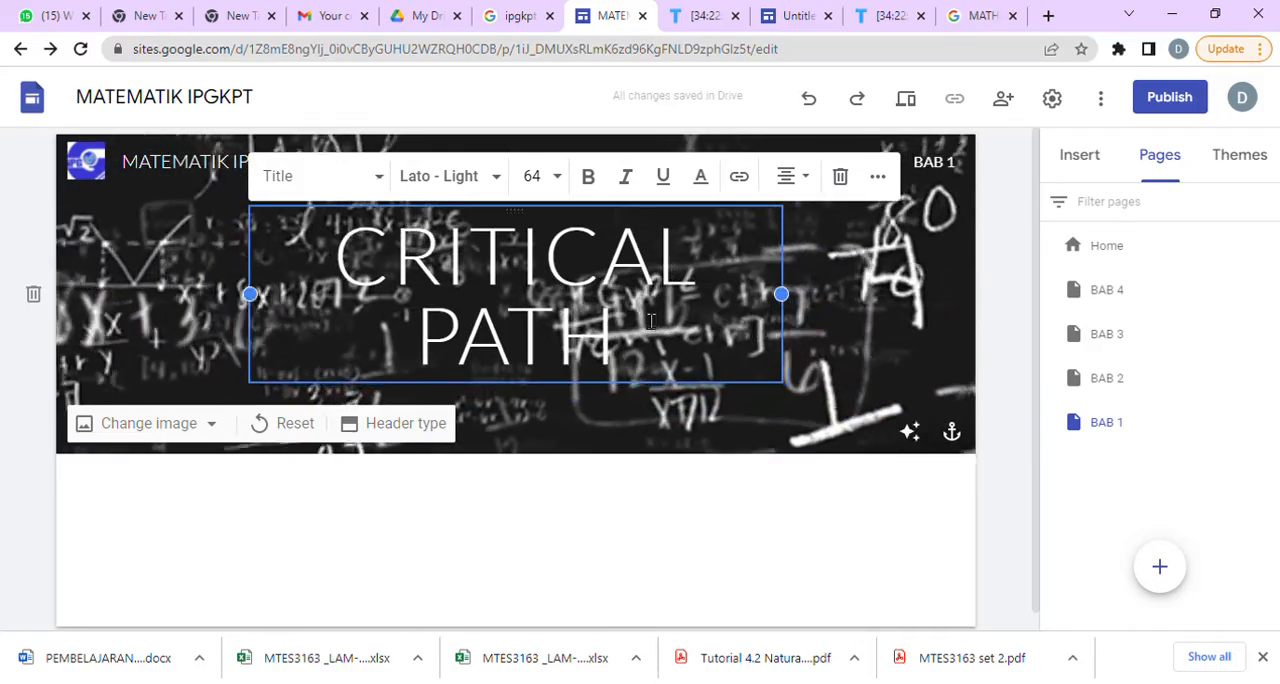
# Make the CRITICAL PATH title bold and colour it yellow.
pyautogui.moveTo(651, 320); pyautogui.dragTo(520, 212)
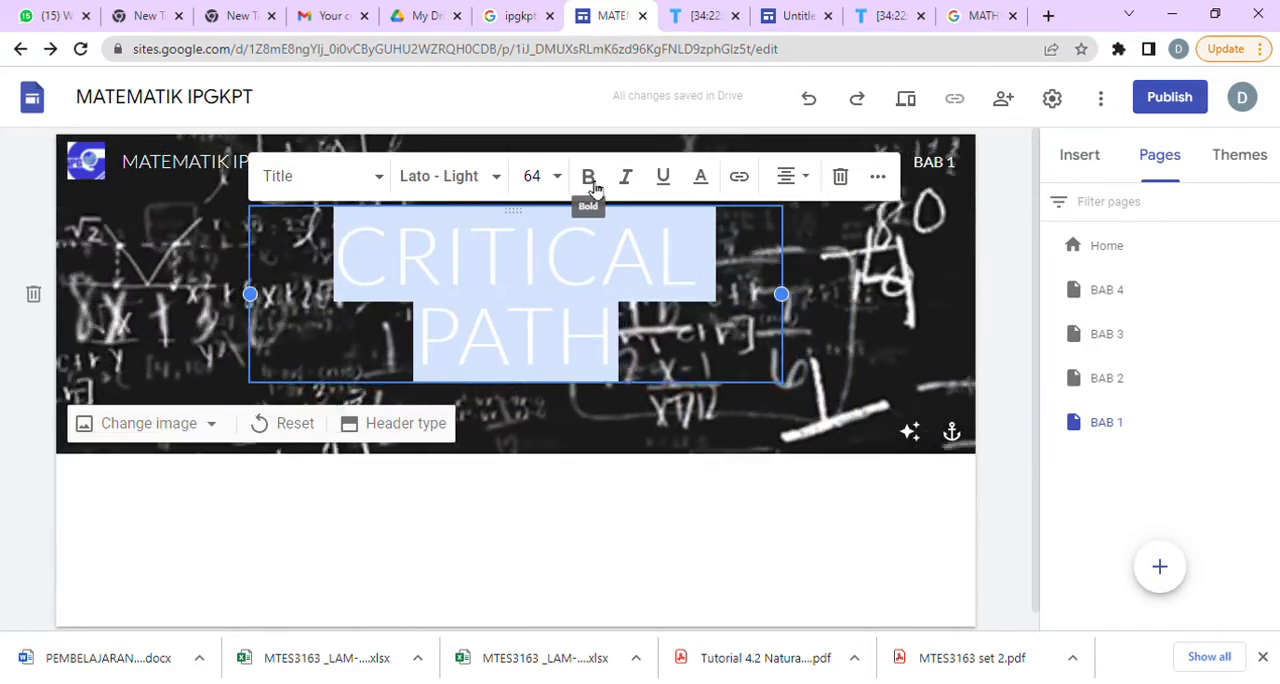
pyautogui.click(590, 180)
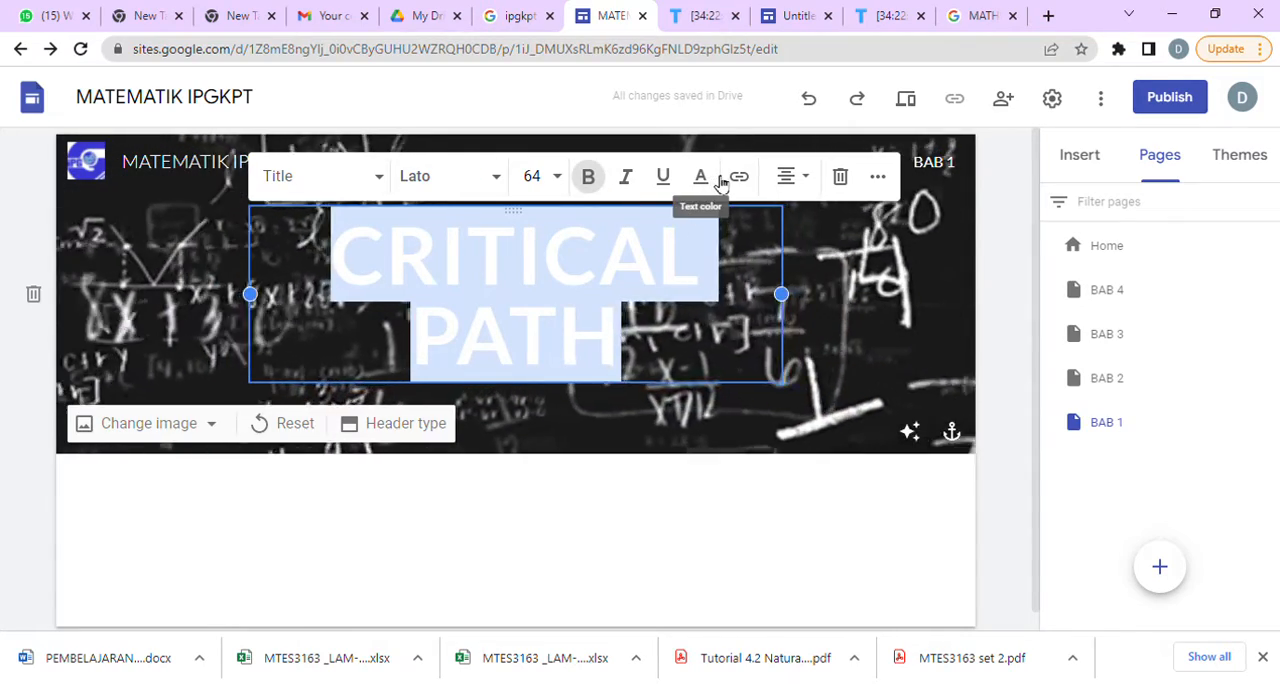
pyautogui.click(703, 180)
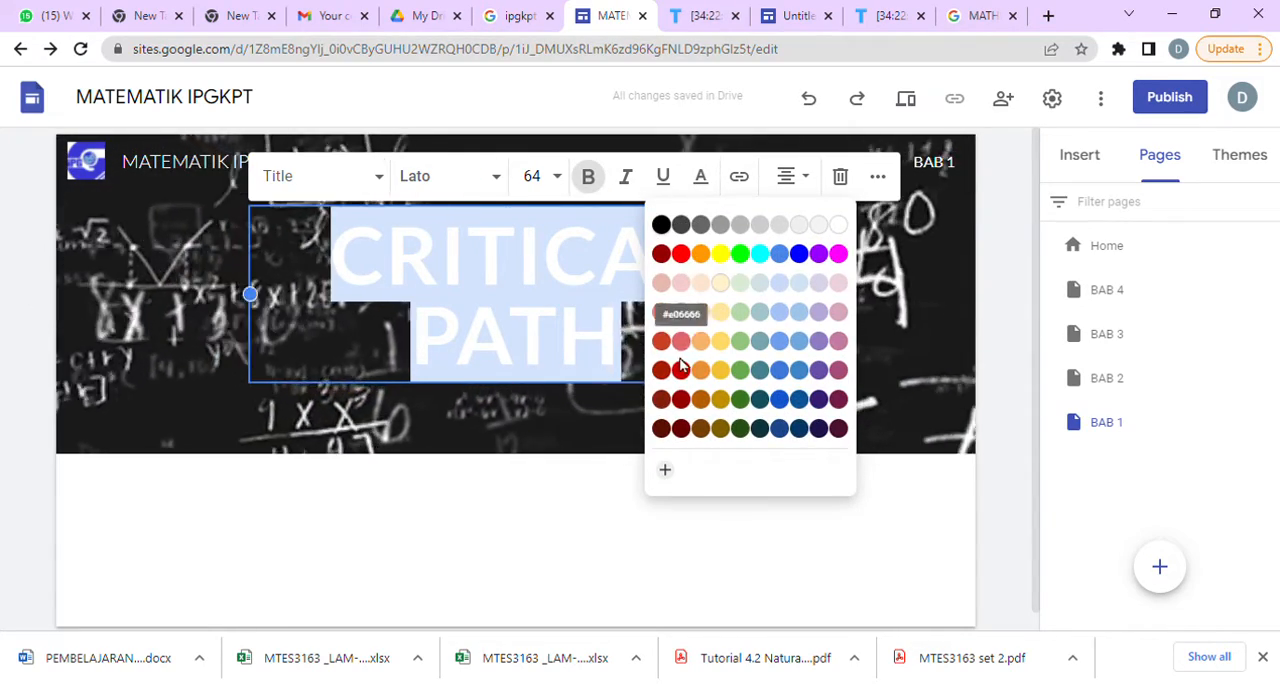
pyautogui.click(722, 255)
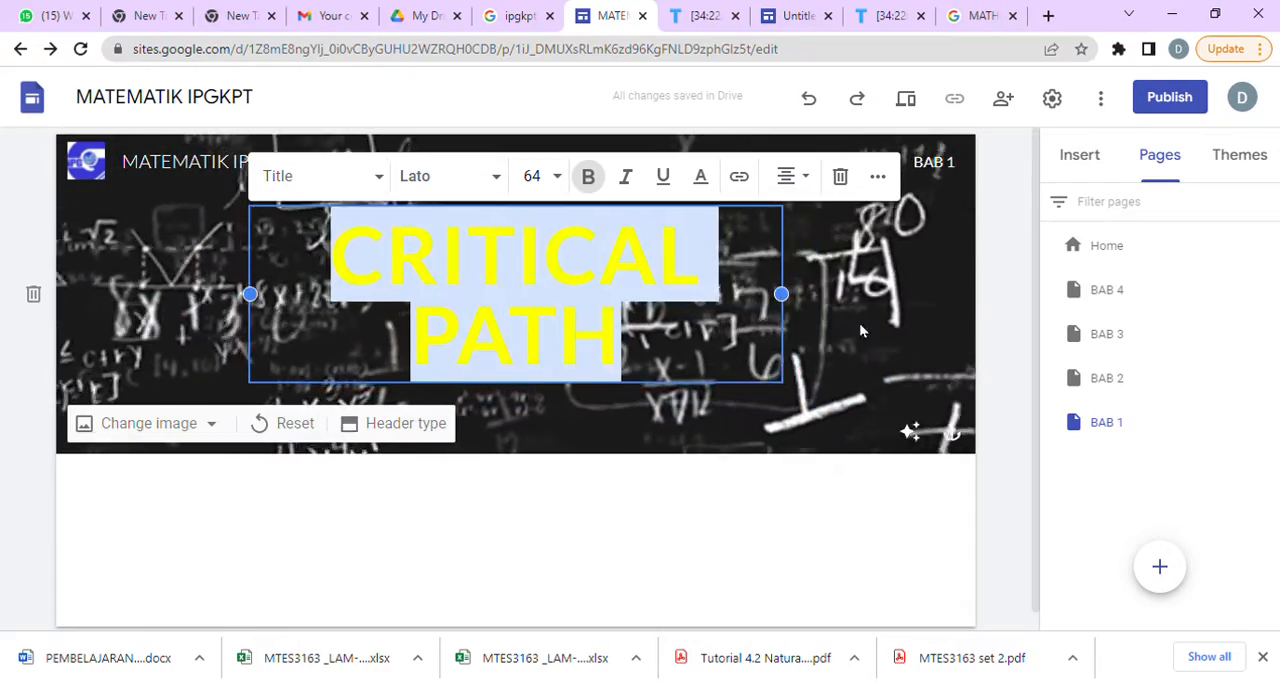
pyautogui.click(876, 323)
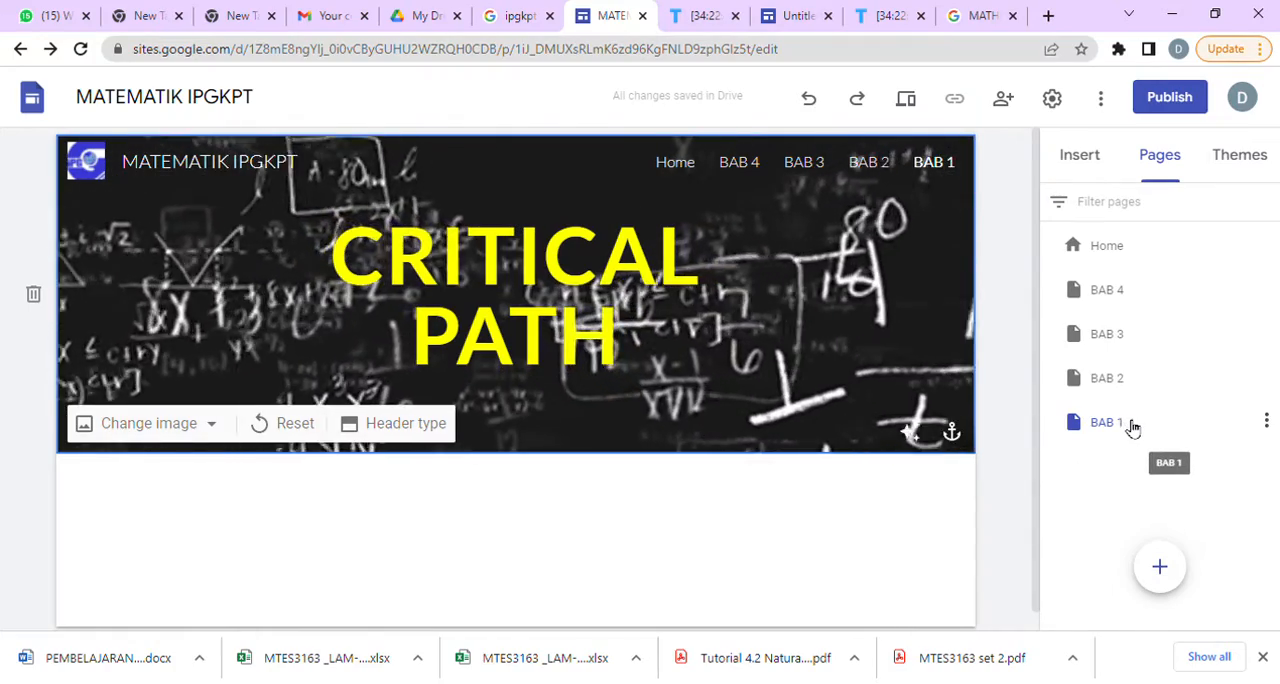
# Duplicate the BAB 1 page and name the copy "BAB 5".
pyautogui.click(1266, 422)
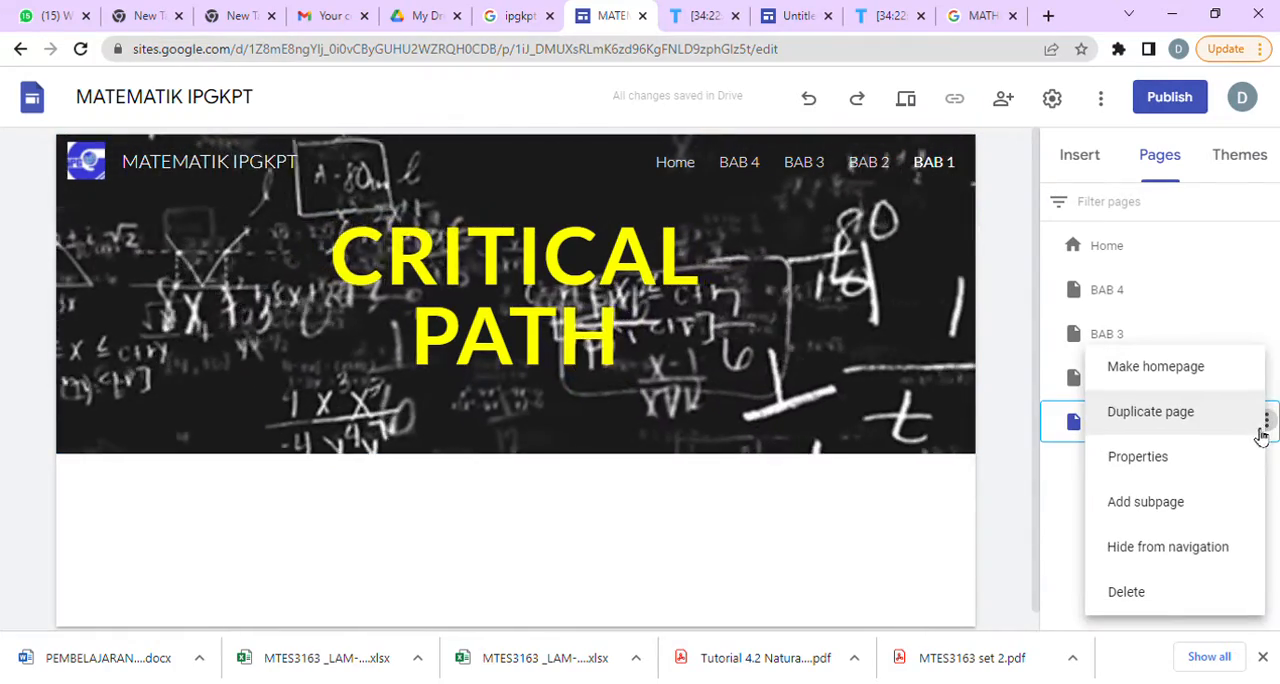
pyautogui.click(1206, 428)
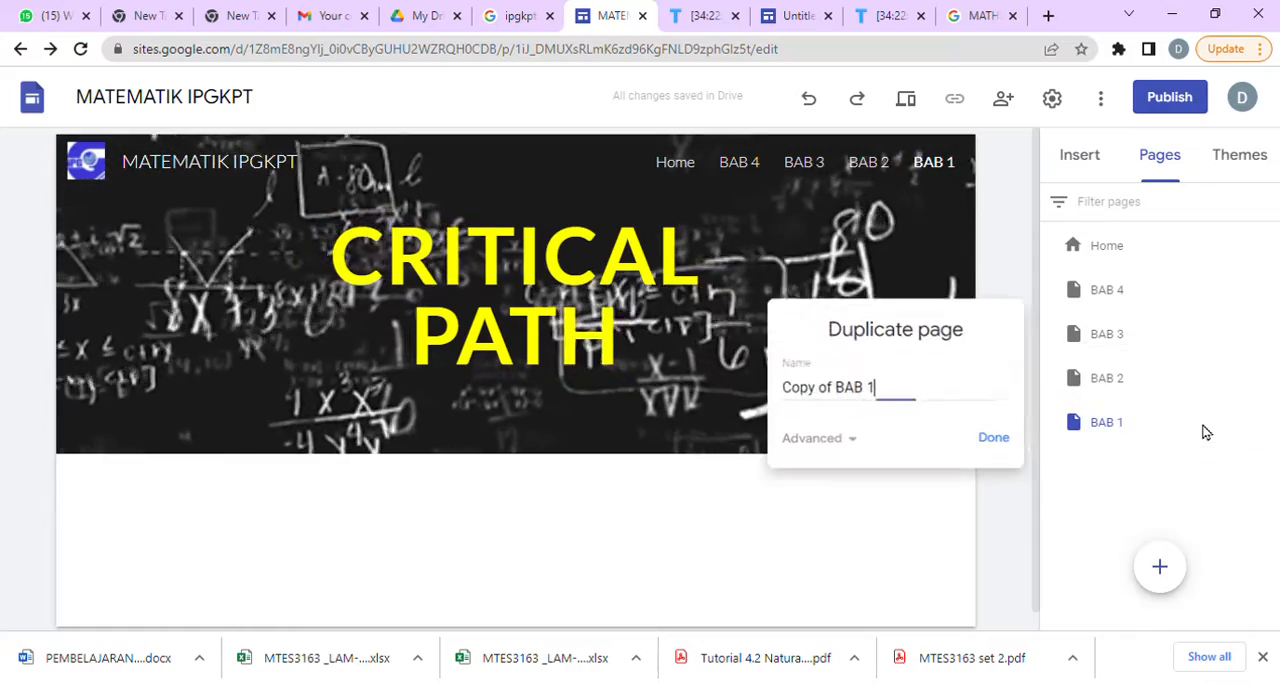
pyautogui.moveTo(911, 396); pyautogui.dragTo(744, 376)
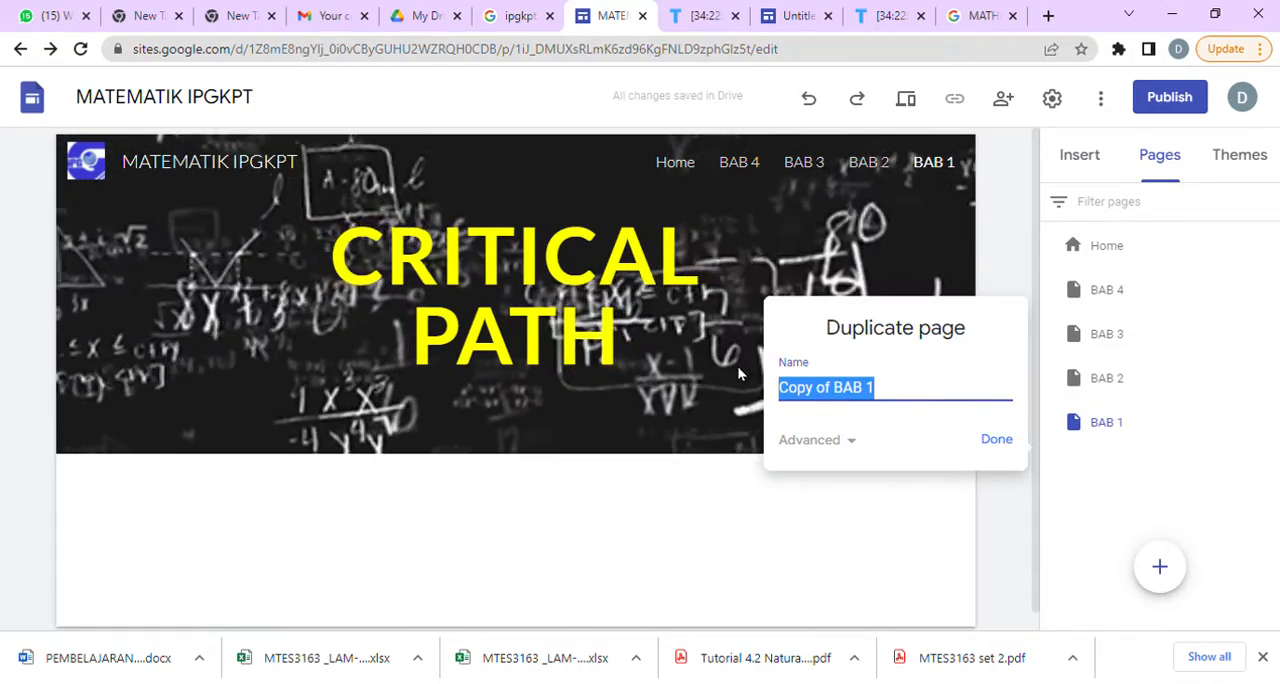
pyautogui.write('BAB 5')
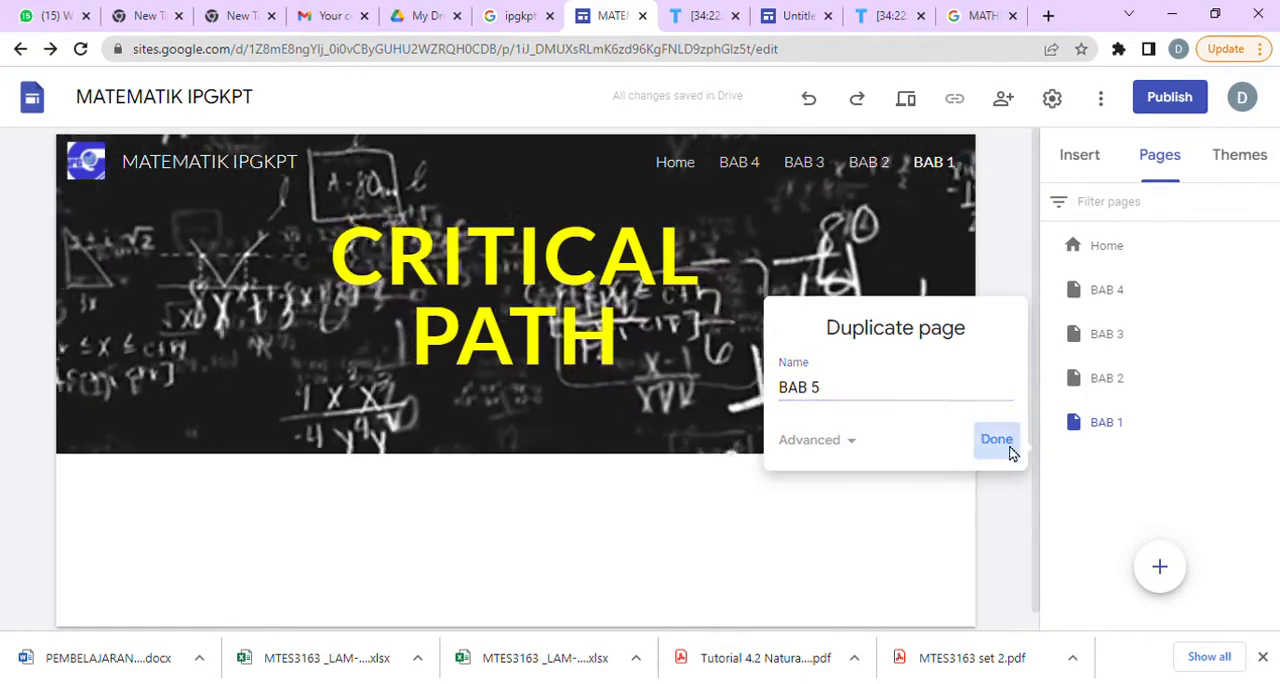
pyautogui.click(1000, 441)
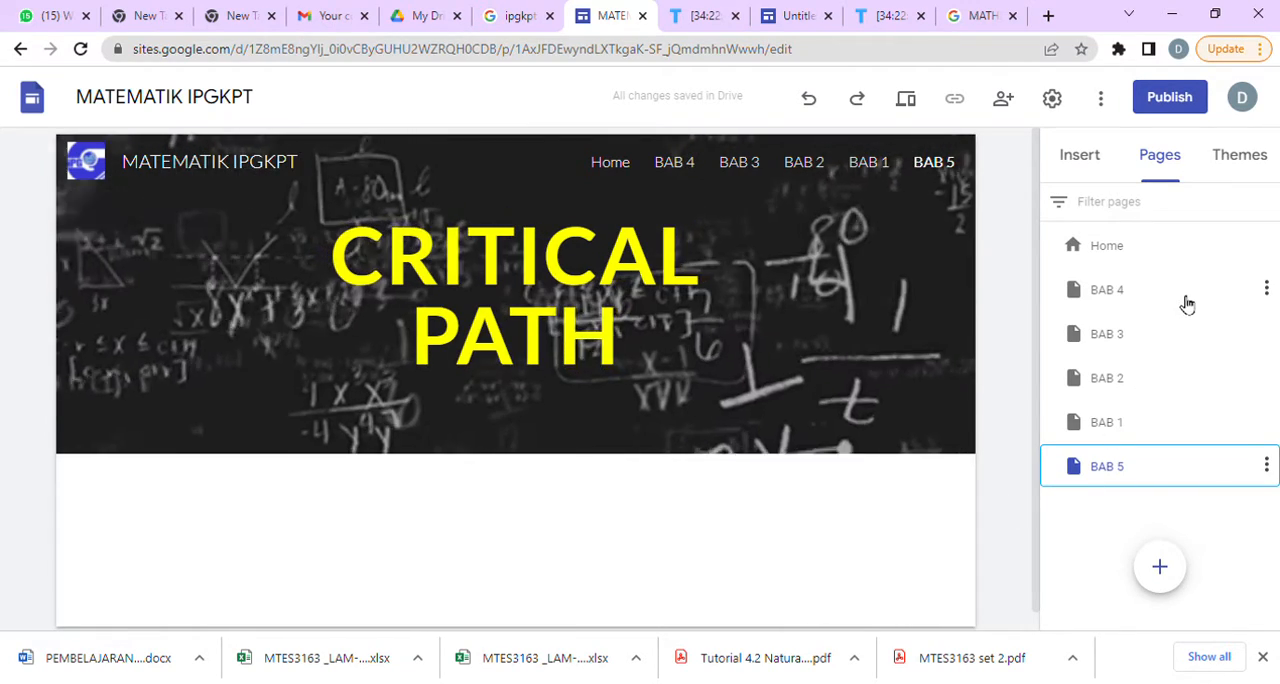
# Try deleting the BAB 4 and BAB 3 pages and undo both deletions.
pyautogui.click(1187, 295)
pyautogui.click(1267, 288)
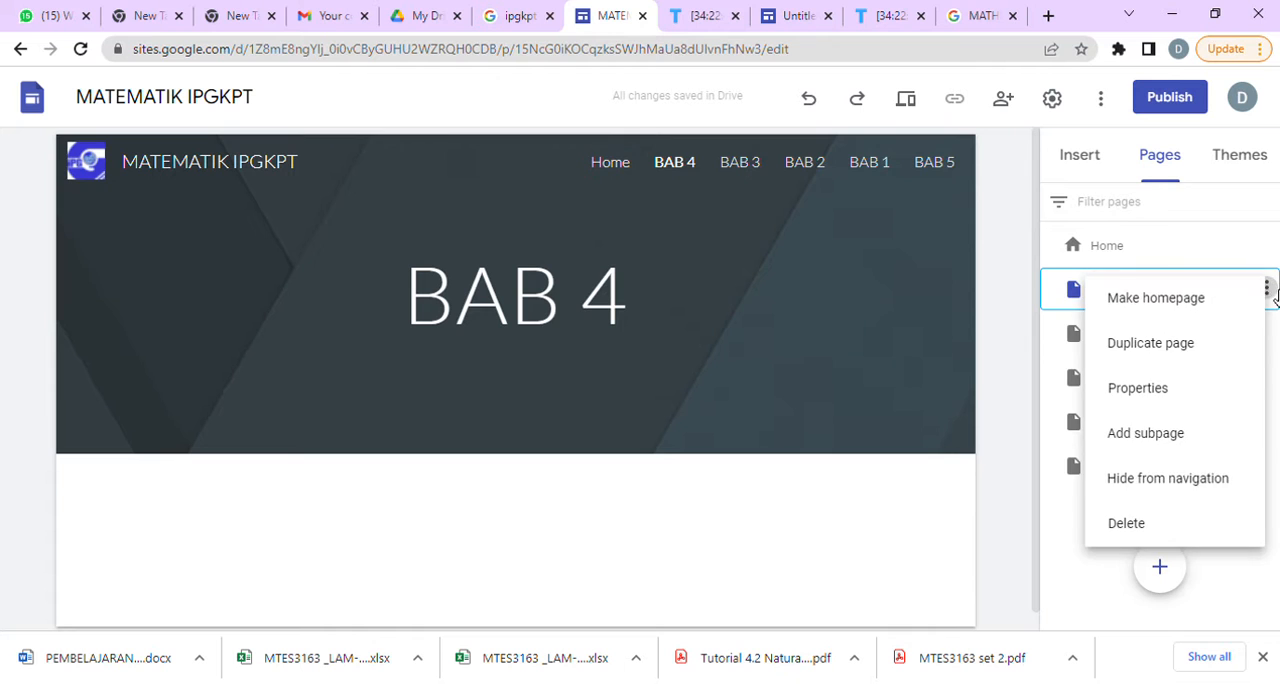
pyautogui.click(1178, 528)
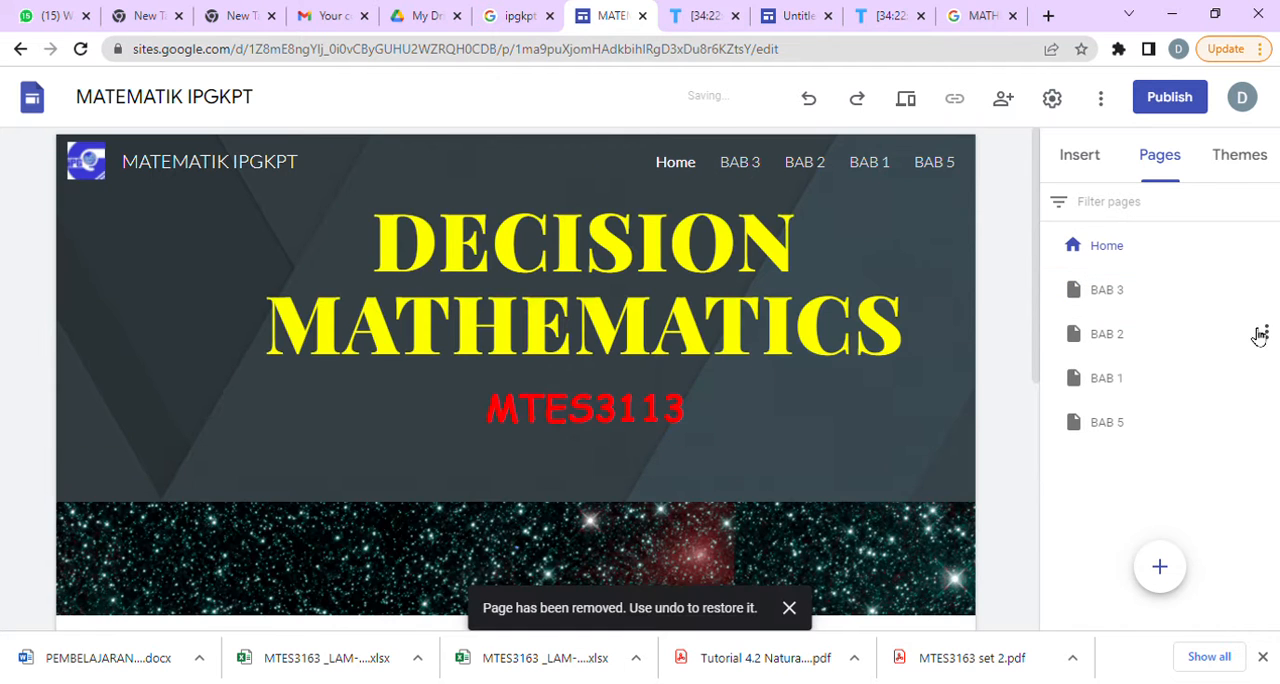
pyautogui.click(1267, 290)
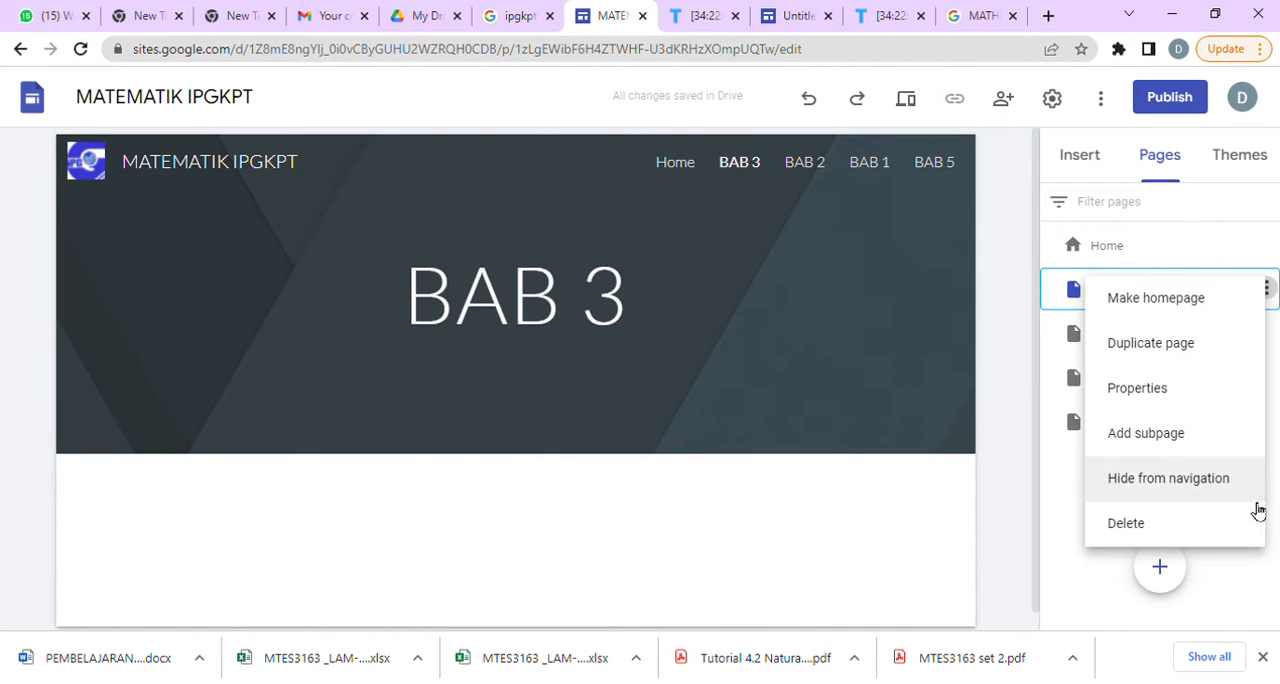
pyautogui.click(1183, 532)
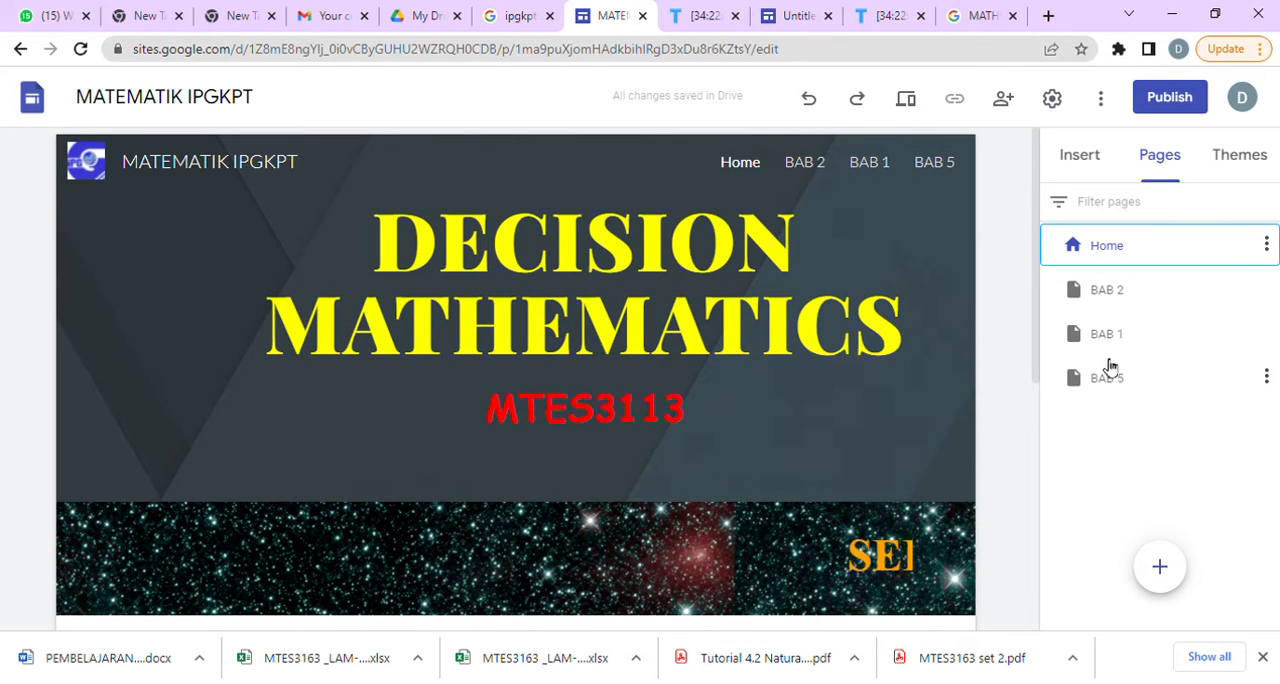
pyautogui.hotkey('ctrl', 'z')
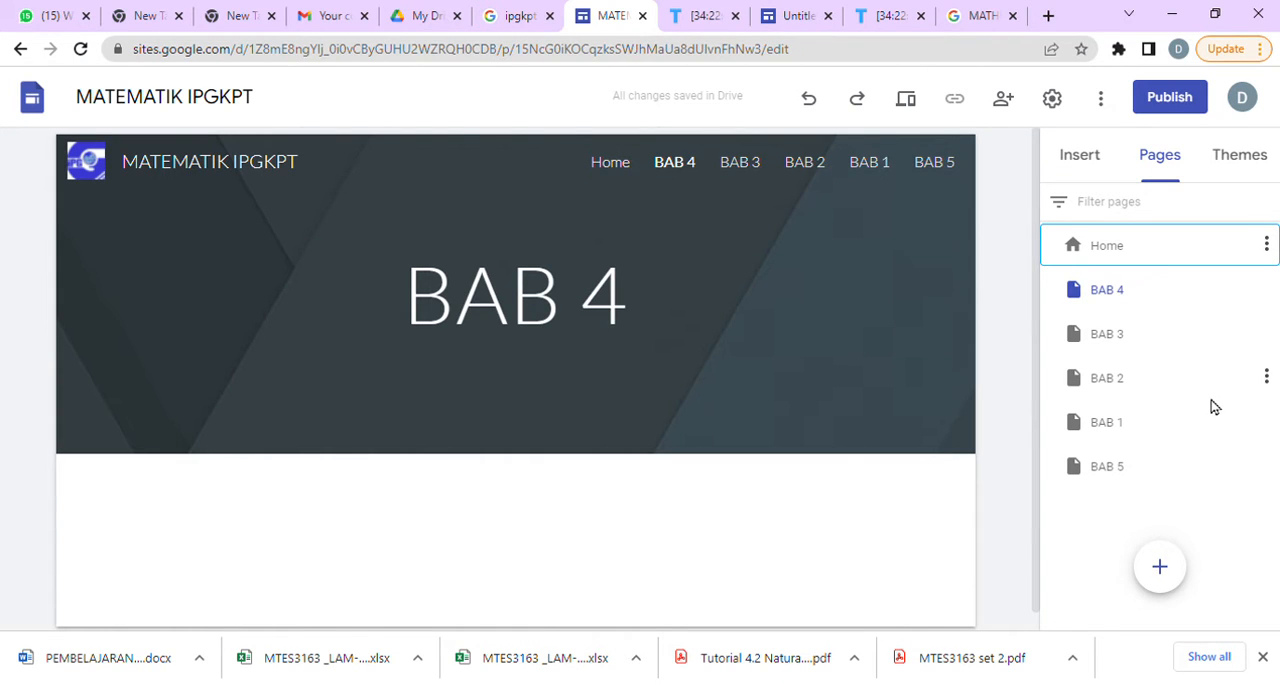
# Delete the BAB 4 page from the site.
pyautogui.click(1266, 289)
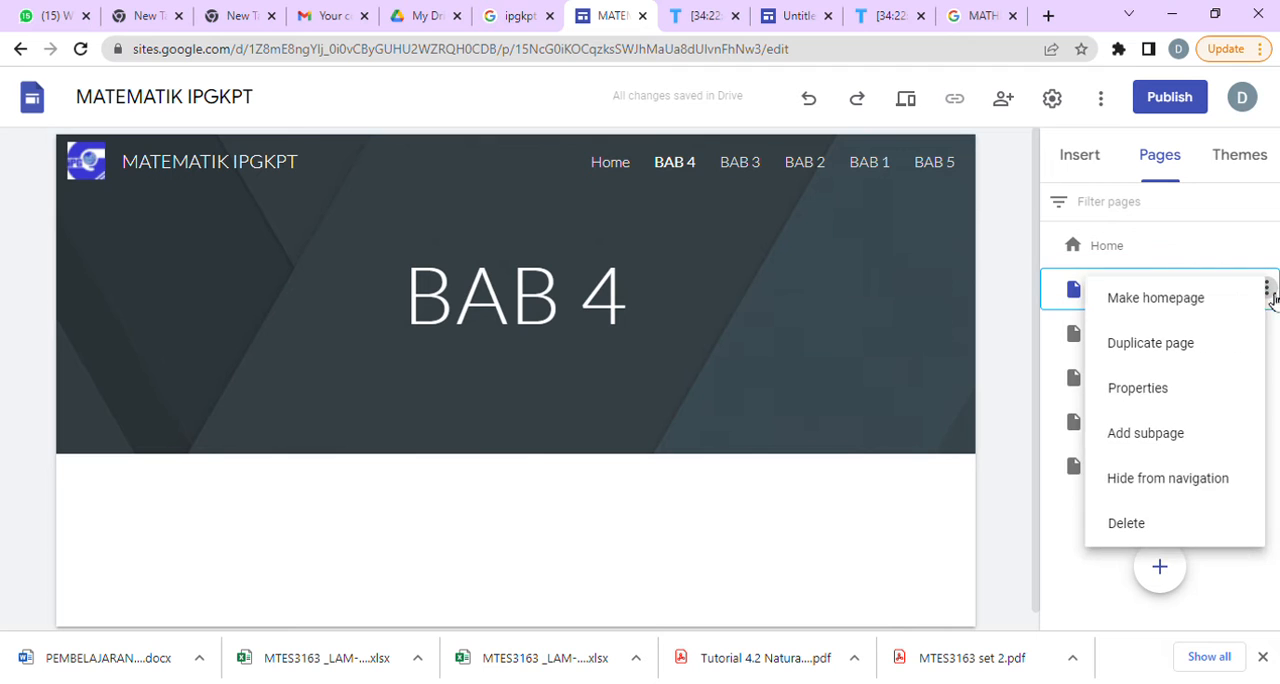
pyautogui.click(1171, 527)
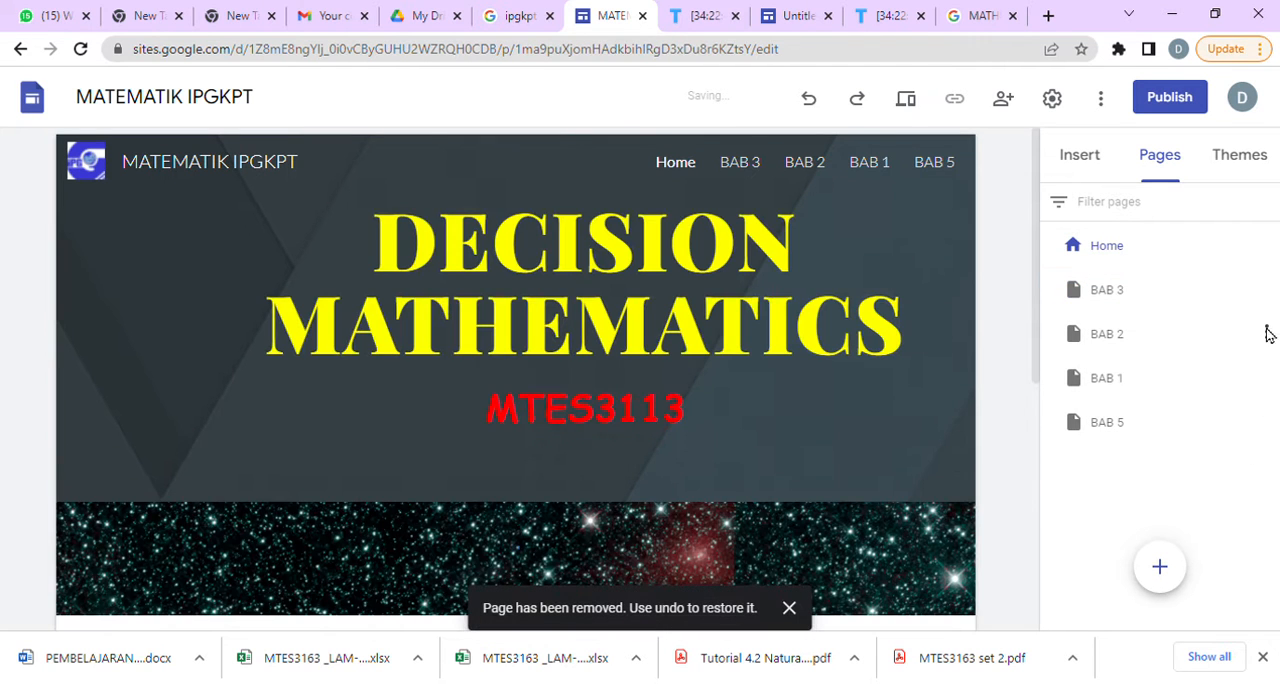
# Look through the BAB 5, BAB 3 and BAB 1 pages and return to the Home page to examine its lower sections.
pyautogui.click(1240, 424)
pyautogui.click(1266, 421)
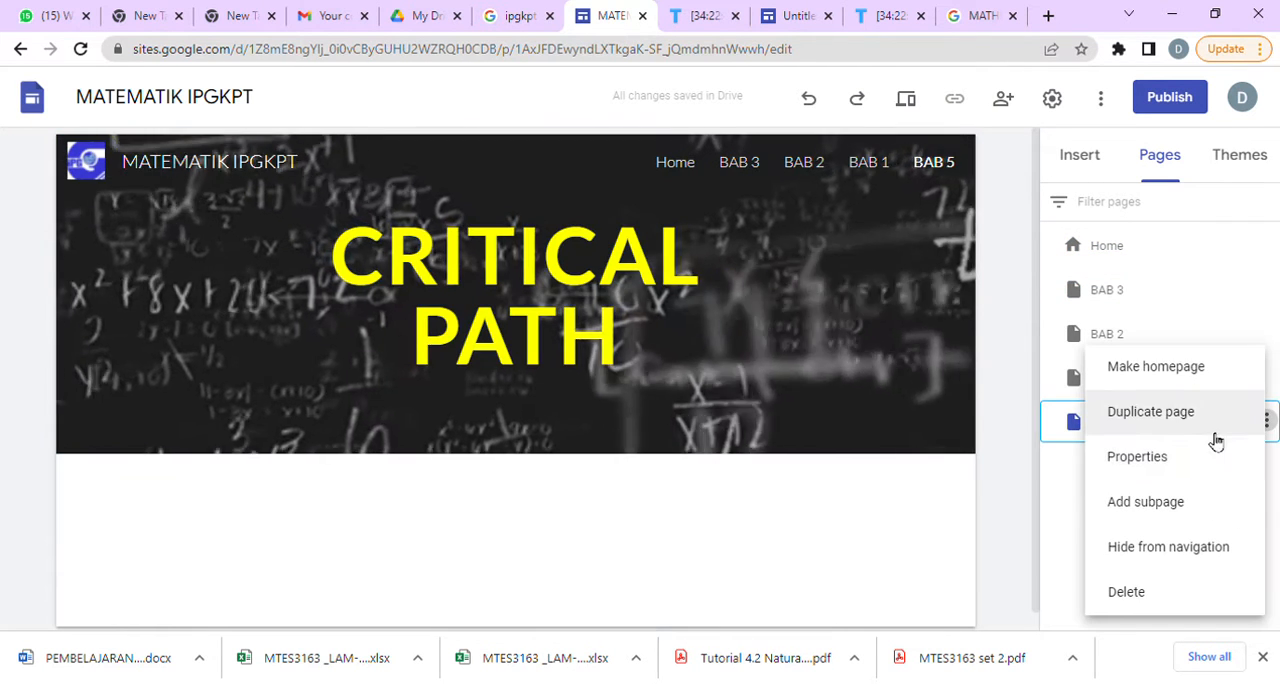
pyautogui.click(1260, 300)
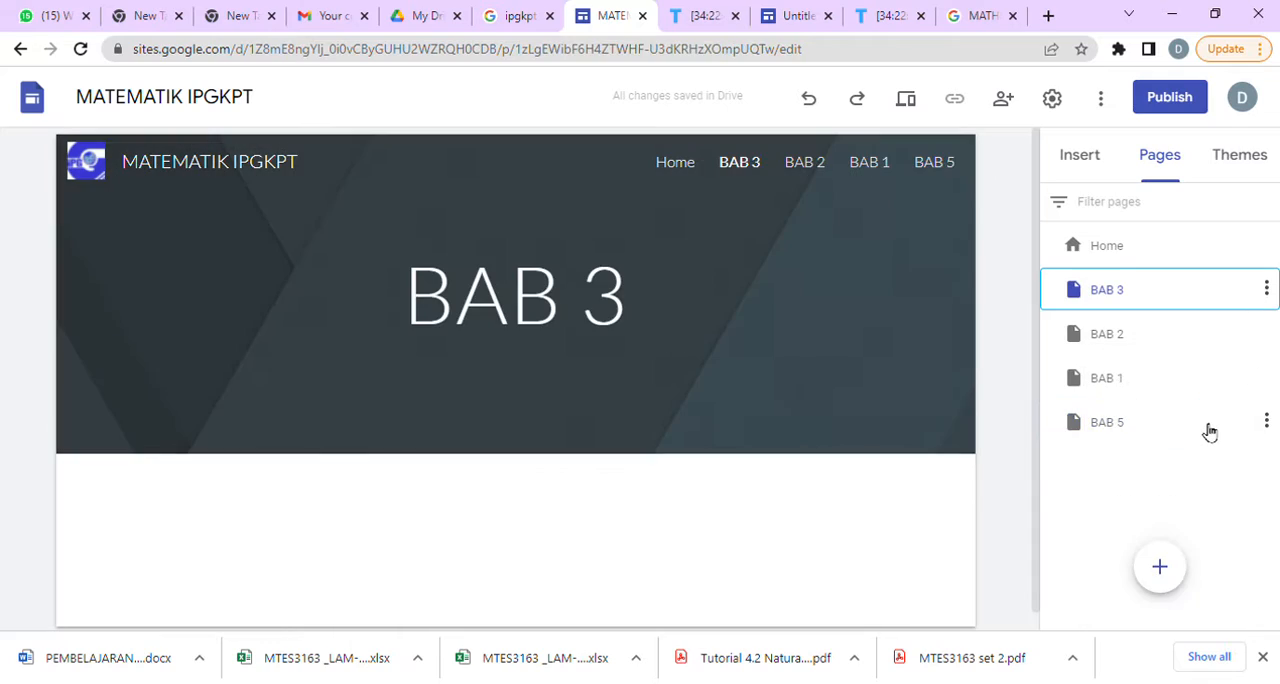
pyautogui.click(1210, 430)
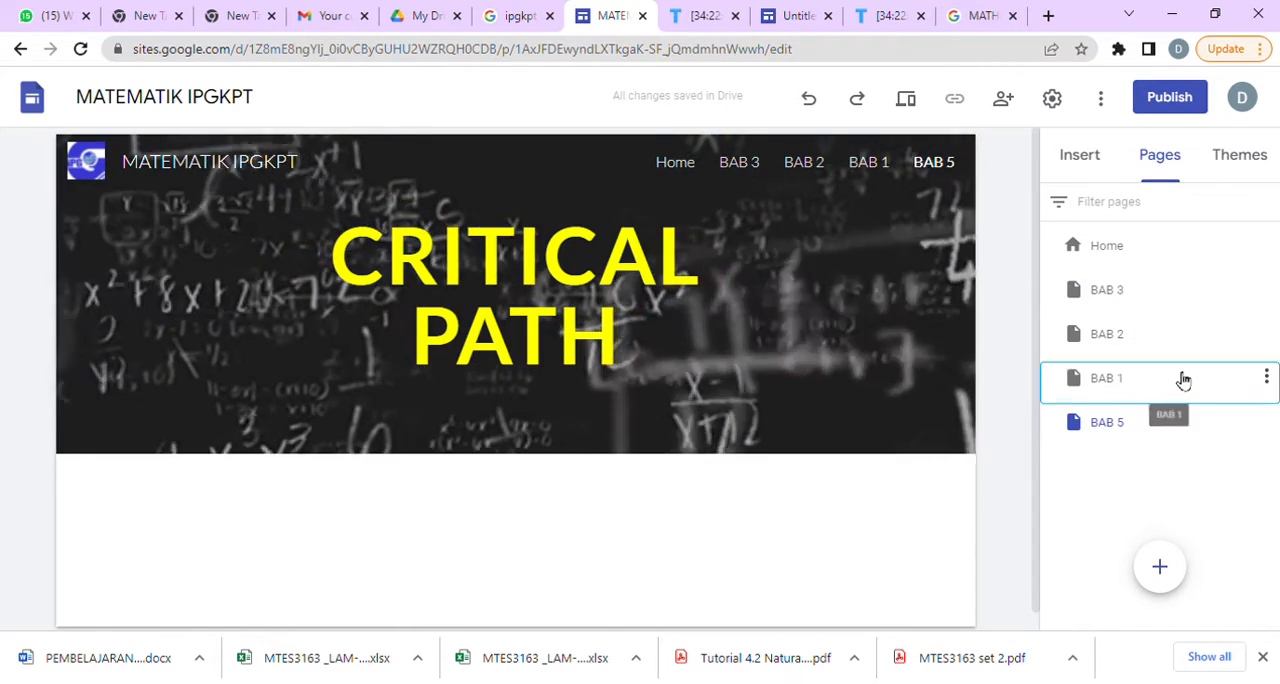
pyautogui.click(1182, 378)
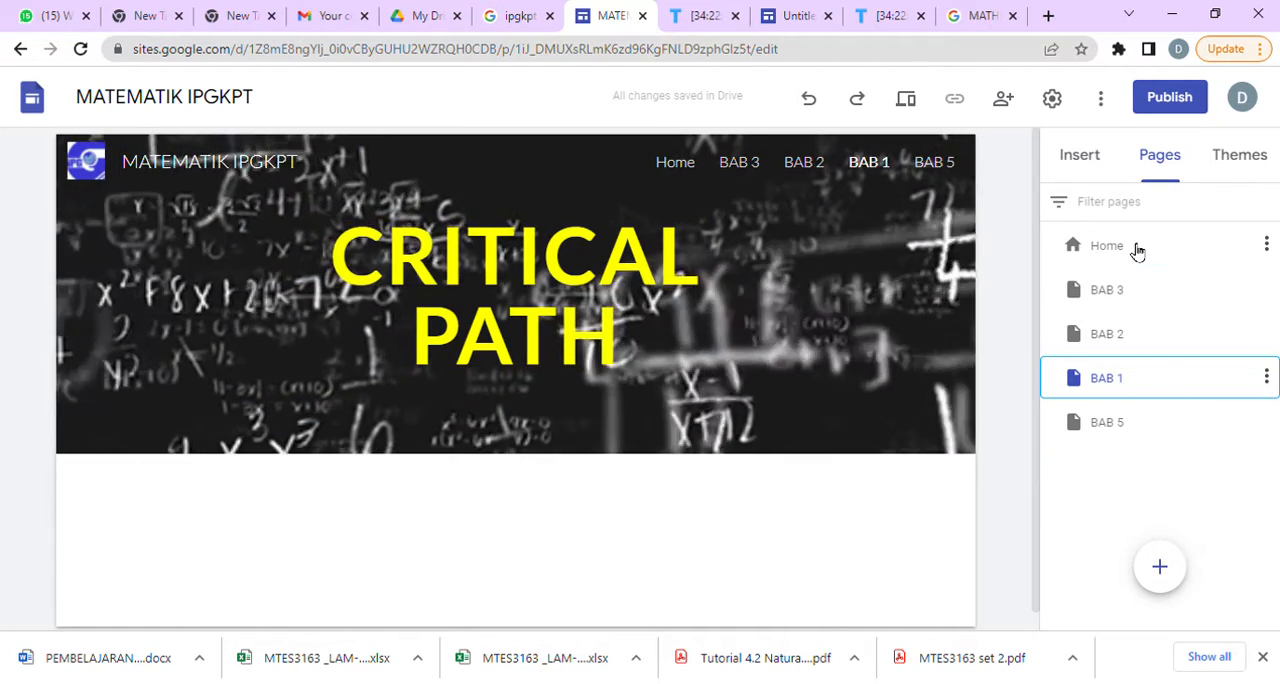
pyautogui.click(1137, 249)
pyautogui.scroll(-10, 752, 486)
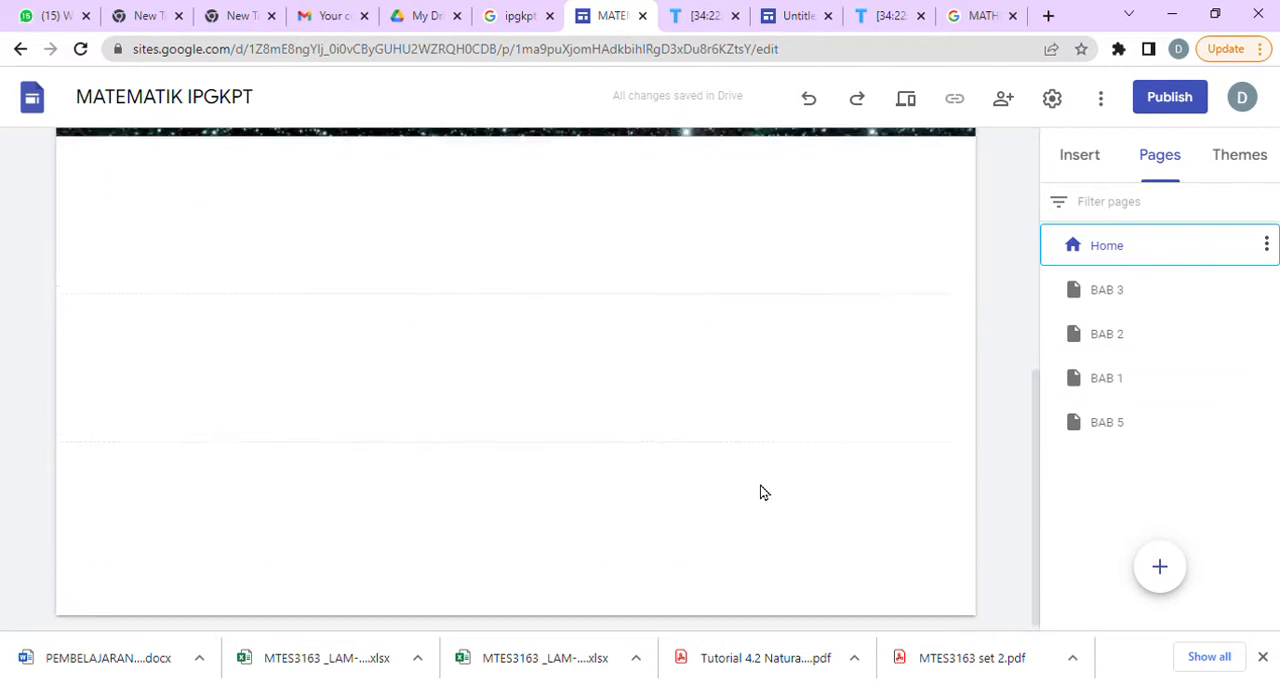
# Try a text box reading "SITE INI MERUPAKAN SITE YANG" below the Home page's PDPP countdown, and delete its section.
pyautogui.scroll(10, 760, 492)
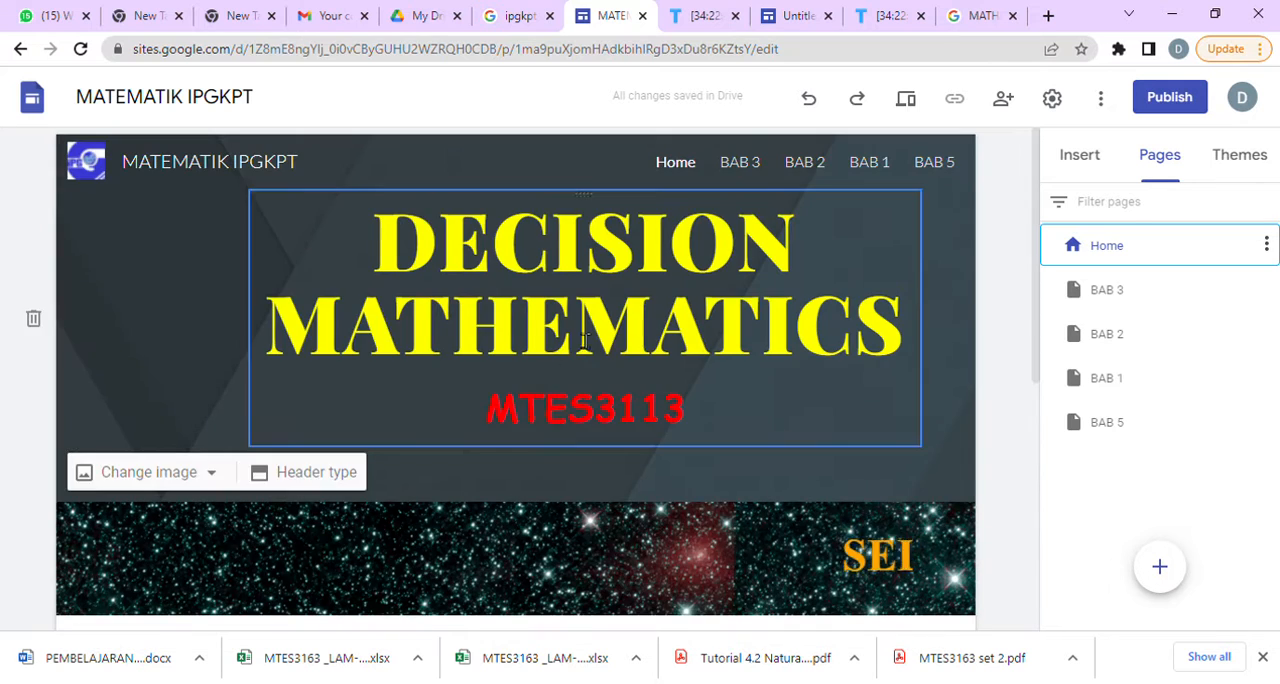
pyautogui.scroll(-10, 692, 534)
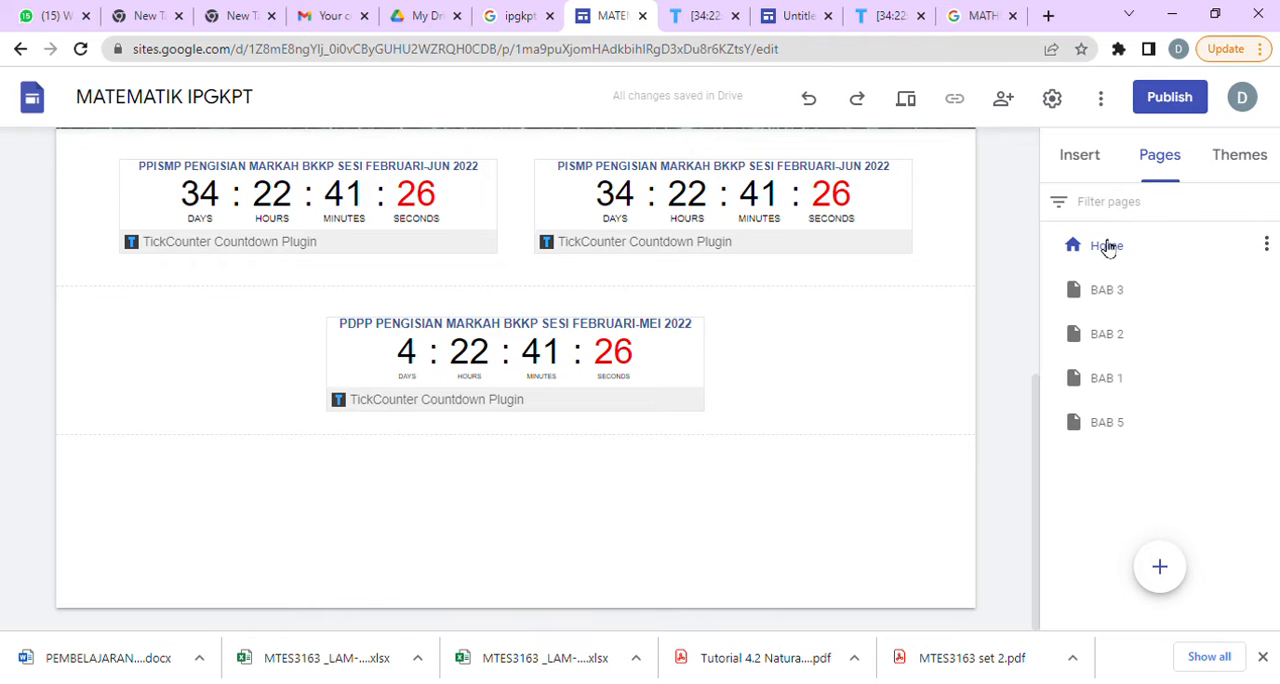
pyautogui.click(1090, 157)
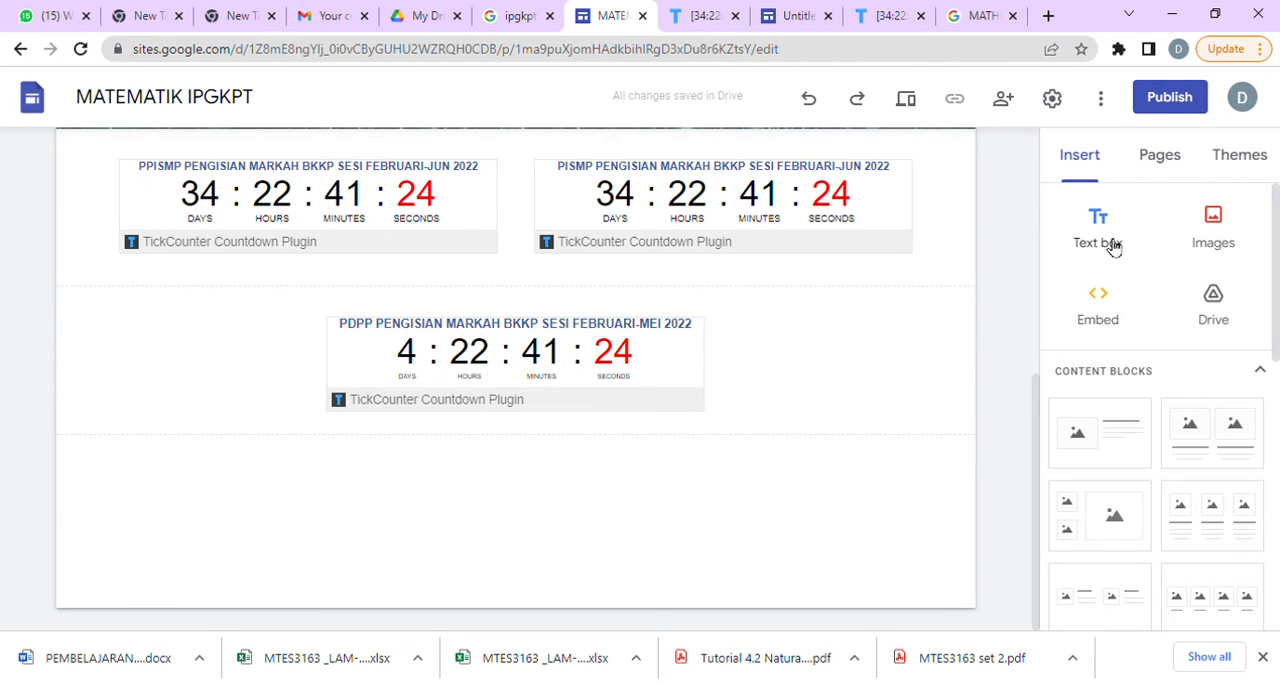
pyautogui.click(1098, 230)
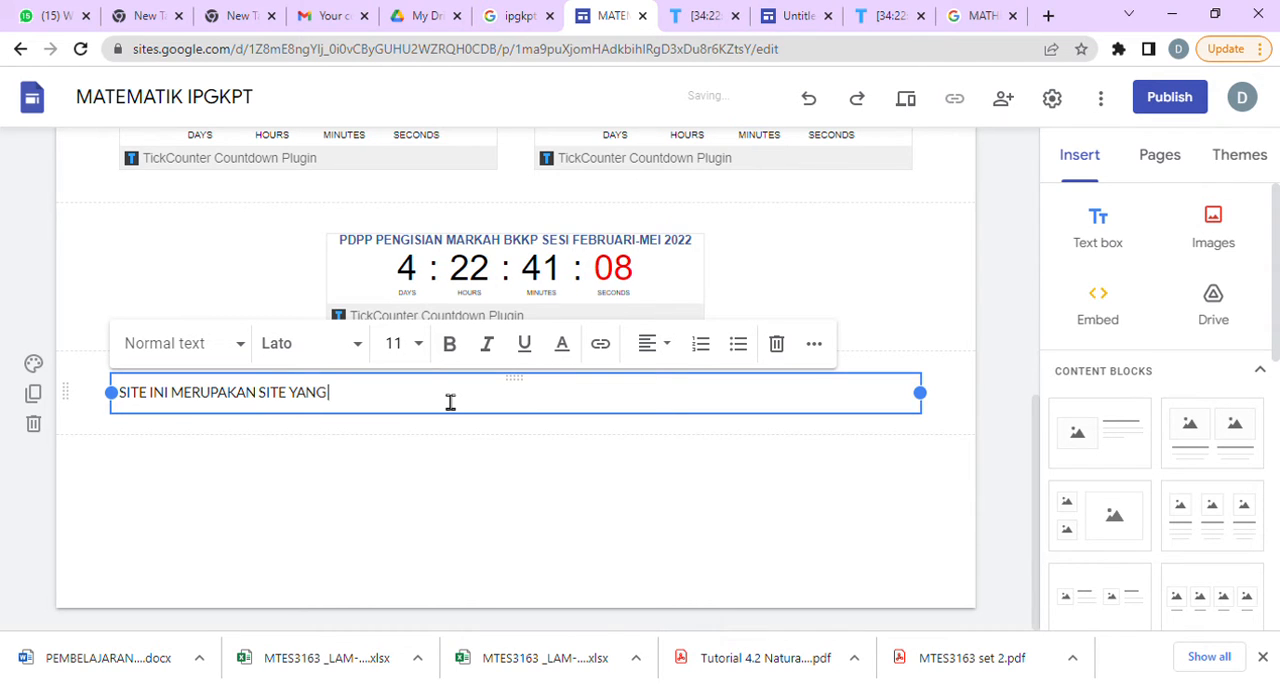
pyautogui.click(757, 502)
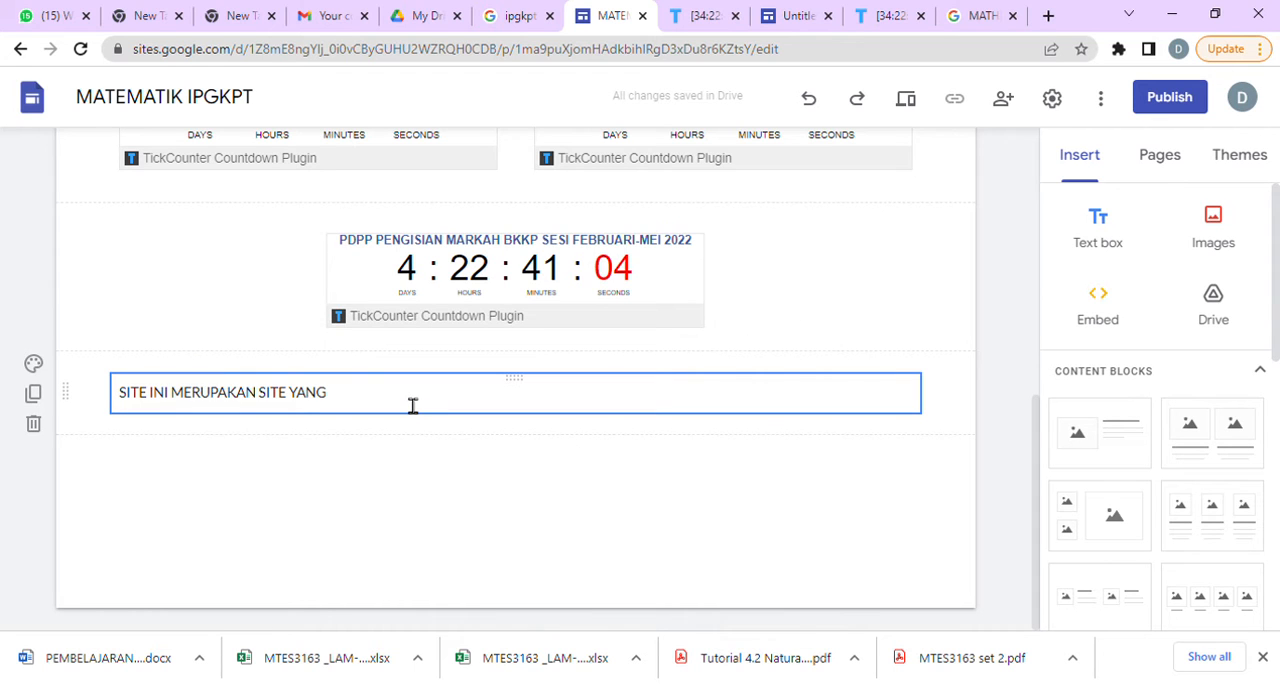
pyautogui.click(88, 397)
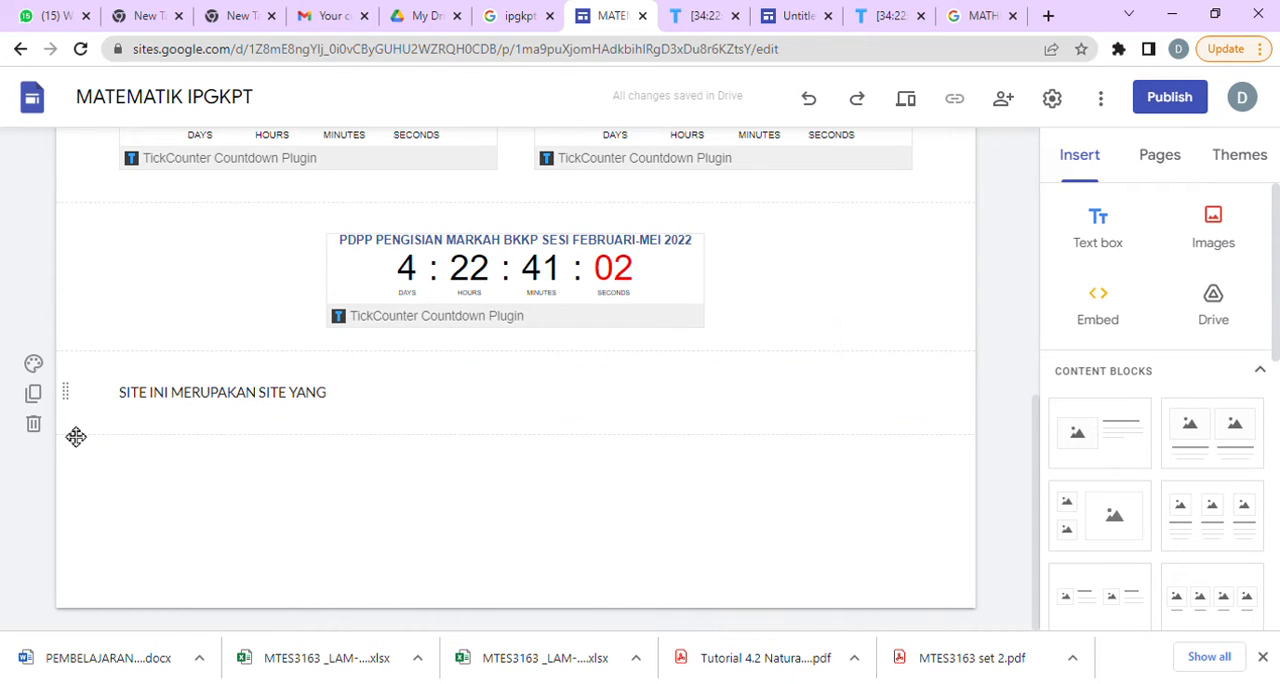
pyautogui.click(34, 426)
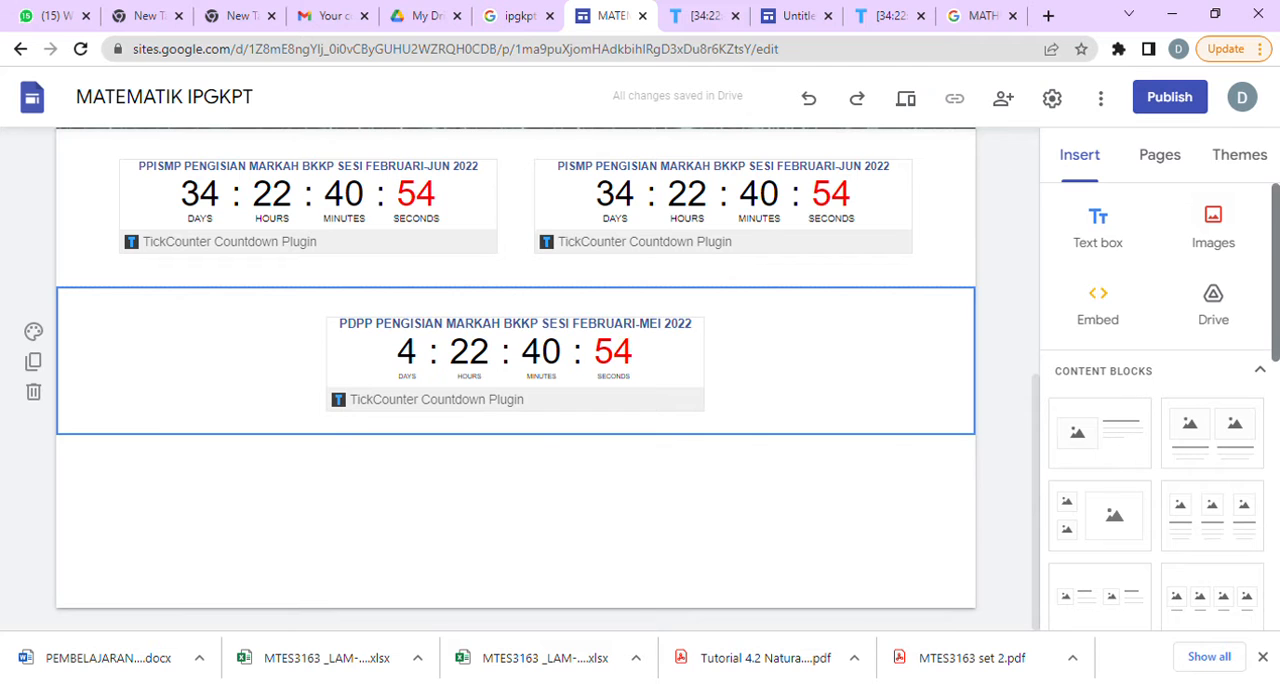
# Insert a collapsible group below the PDPP countdown and enter "CRITICAL PATH" as its heading.
pyautogui.scroll(-3, 1062, 505)
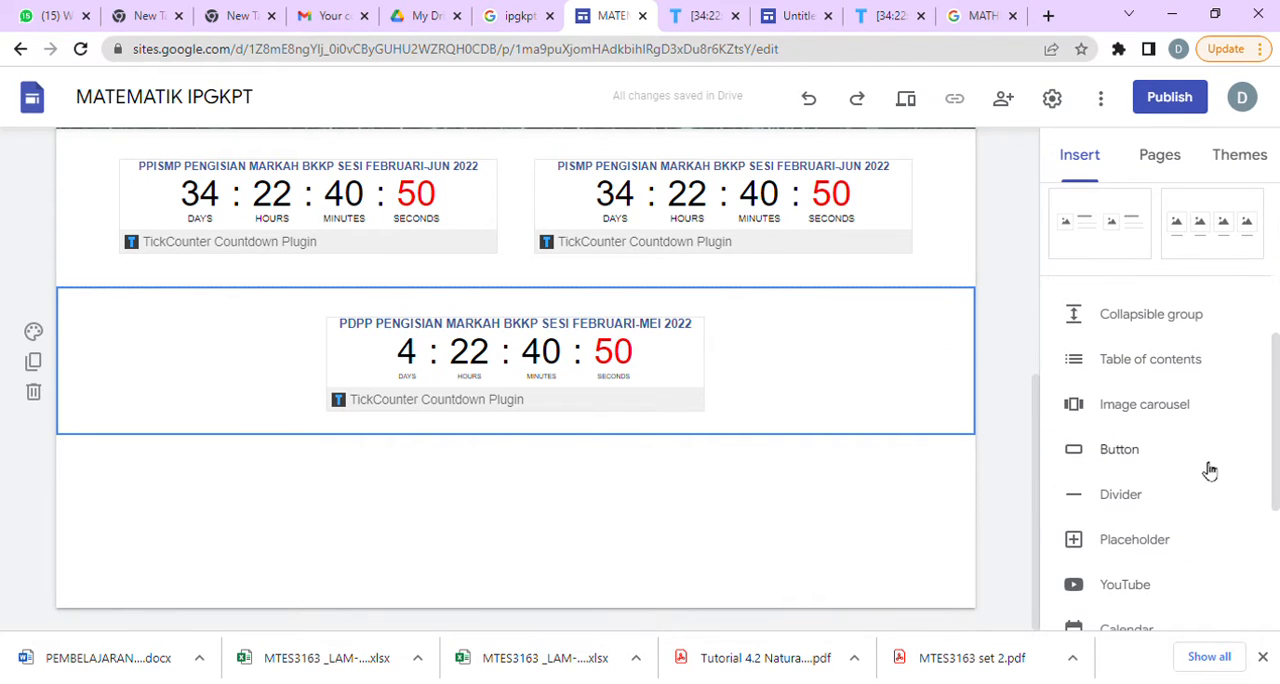
pyautogui.click(1147, 327)
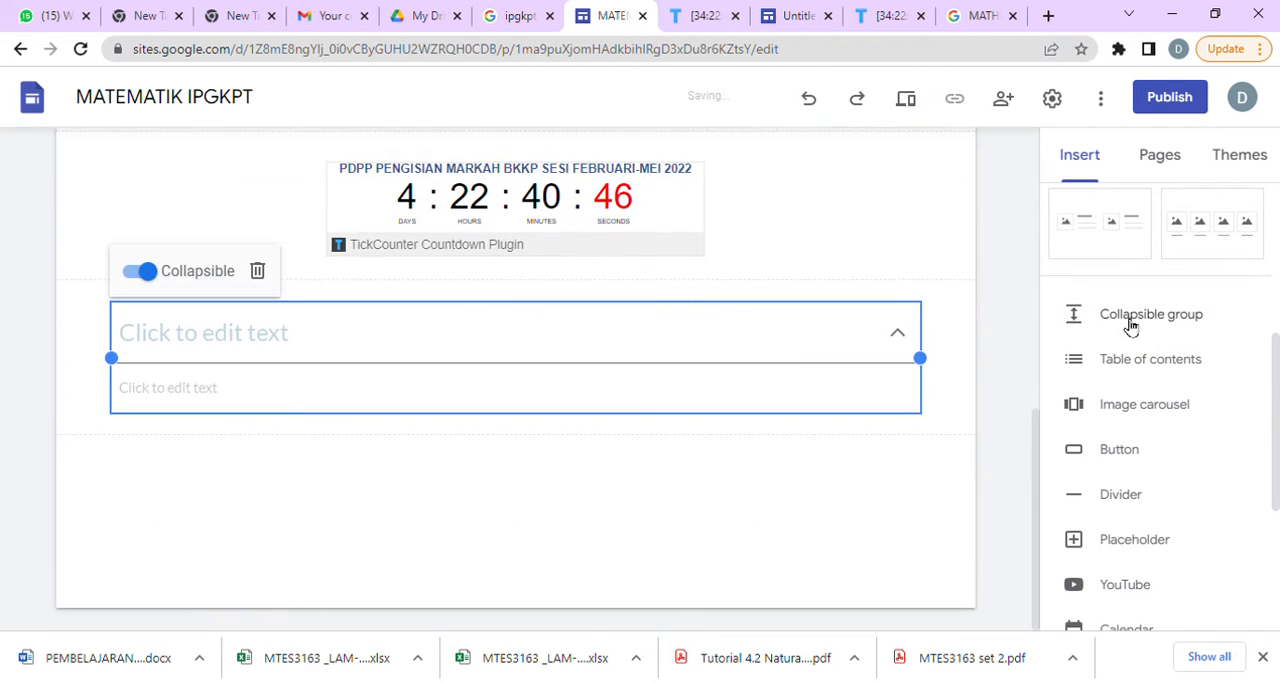
pyautogui.click(350, 355)
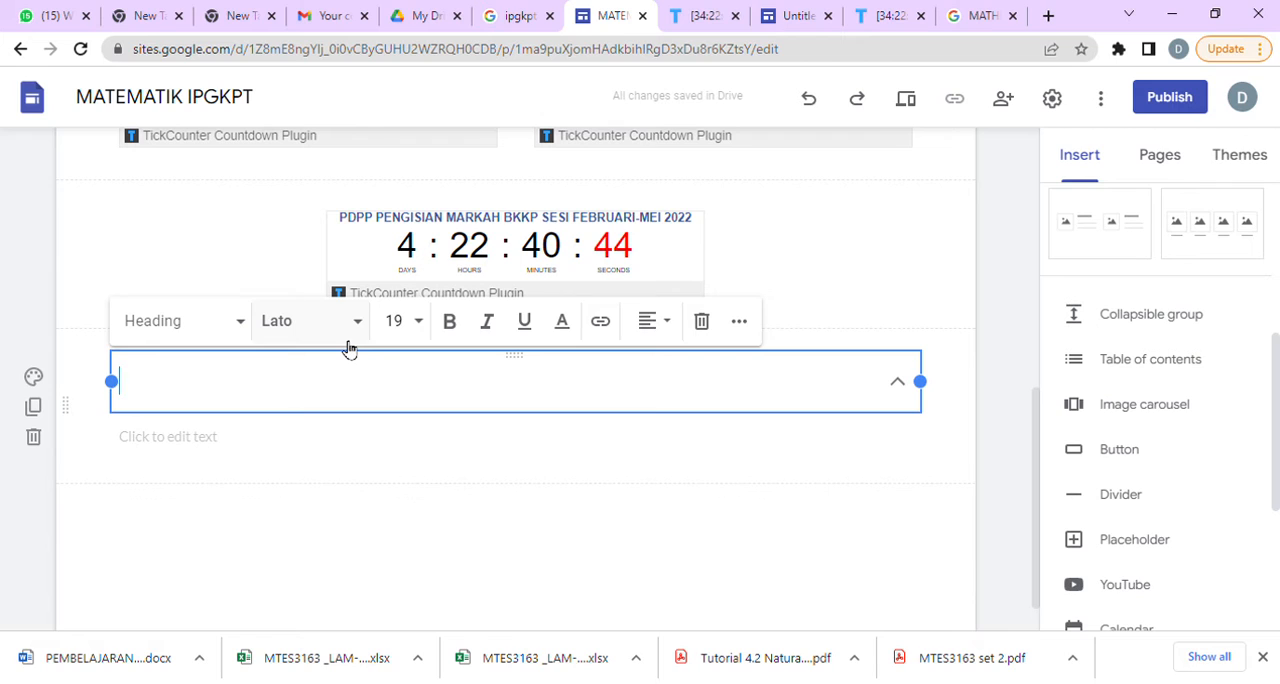
pyautogui.write('BAB 1')
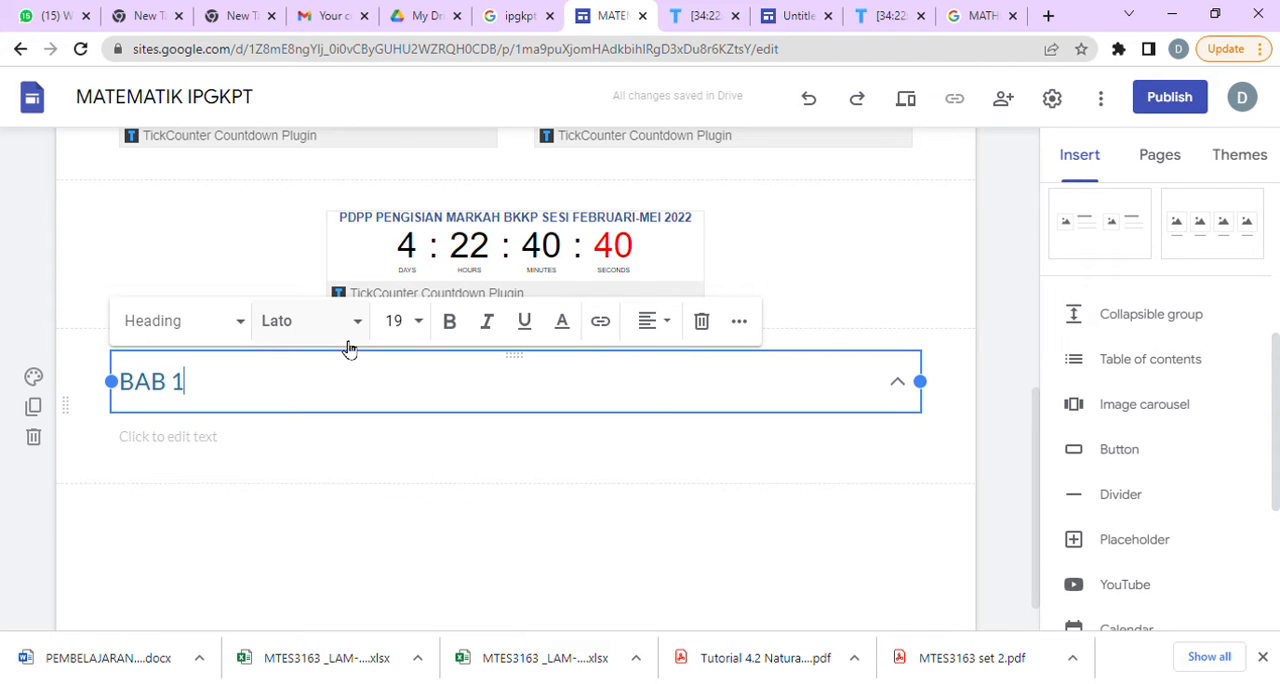
pyautogui.press('BackSpace')
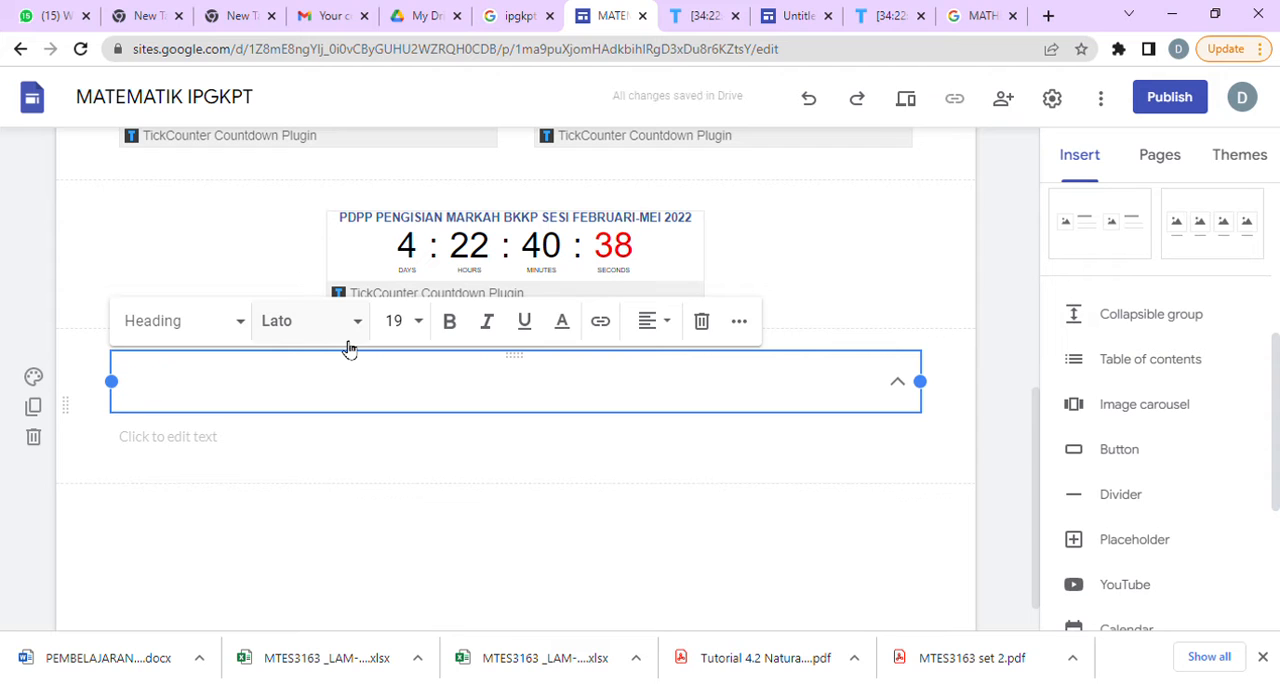
pyautogui.write('CRITICAL PATH')
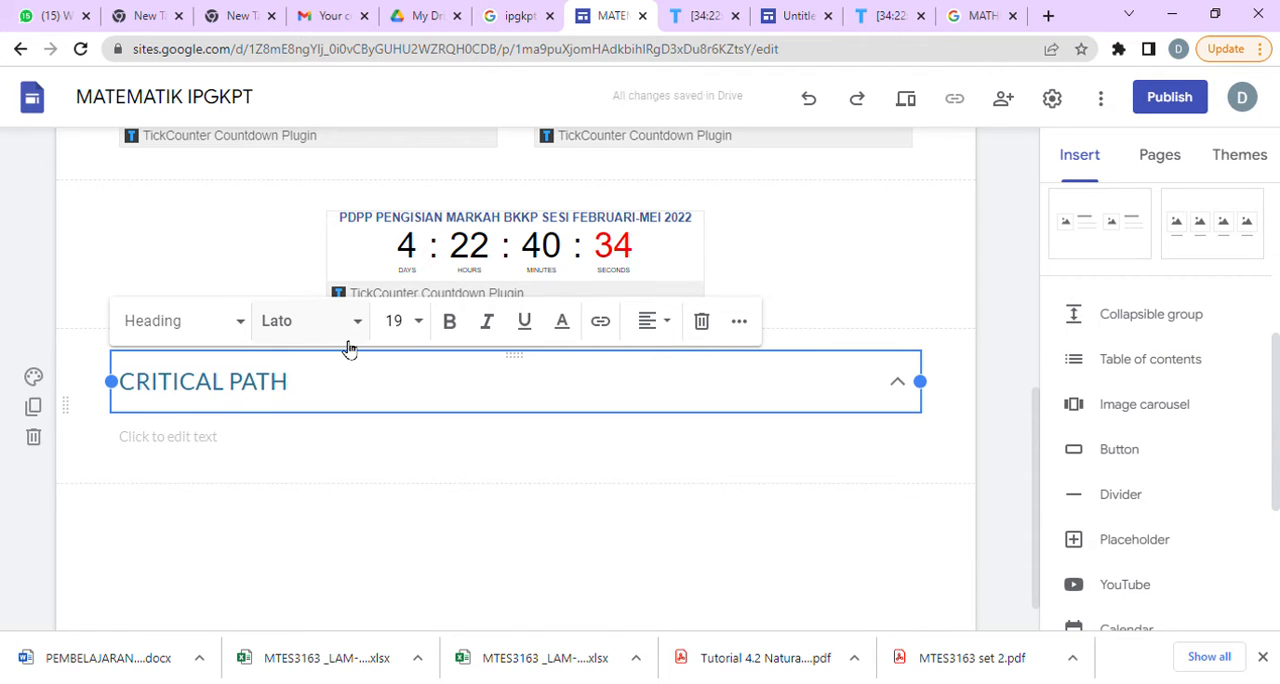
# Enter "SUB 1", "SUB 2" and "SUB 3" on separate lines in the body of the CRITICAL PATH group.
pyautogui.click(311, 458)
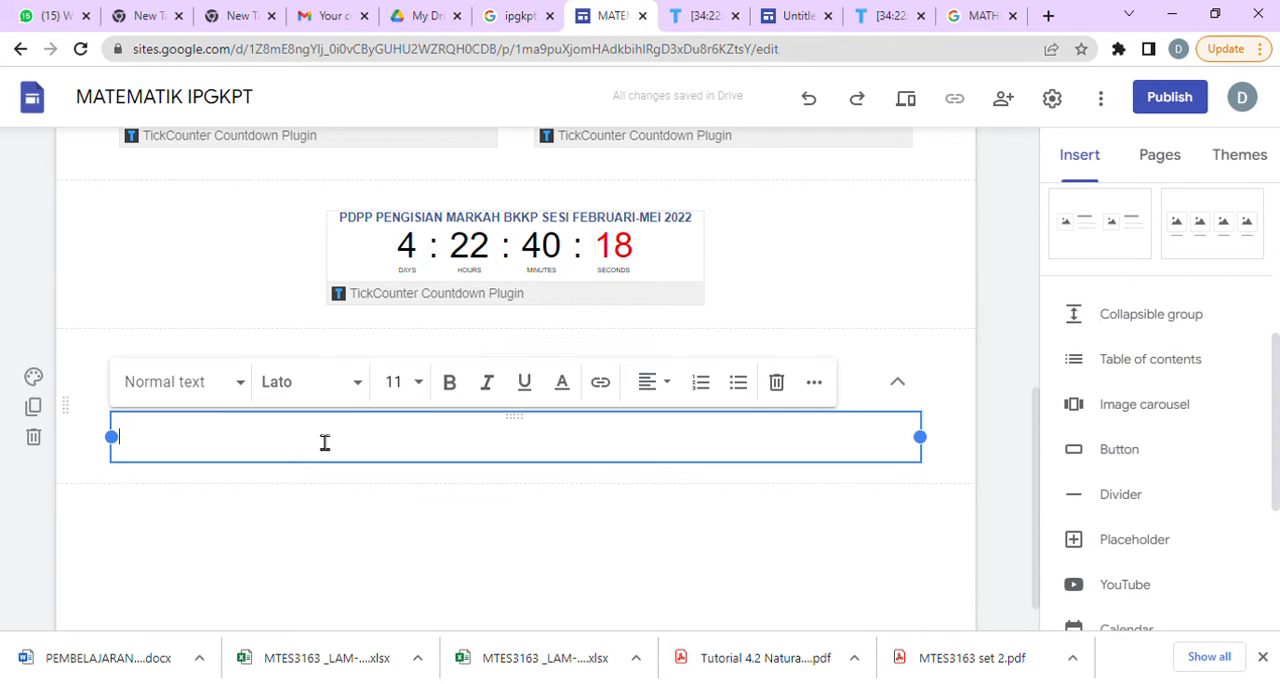
pyautogui.write('SUB 1')
pyautogui.press('Return')
pyautogui.write('SUB')
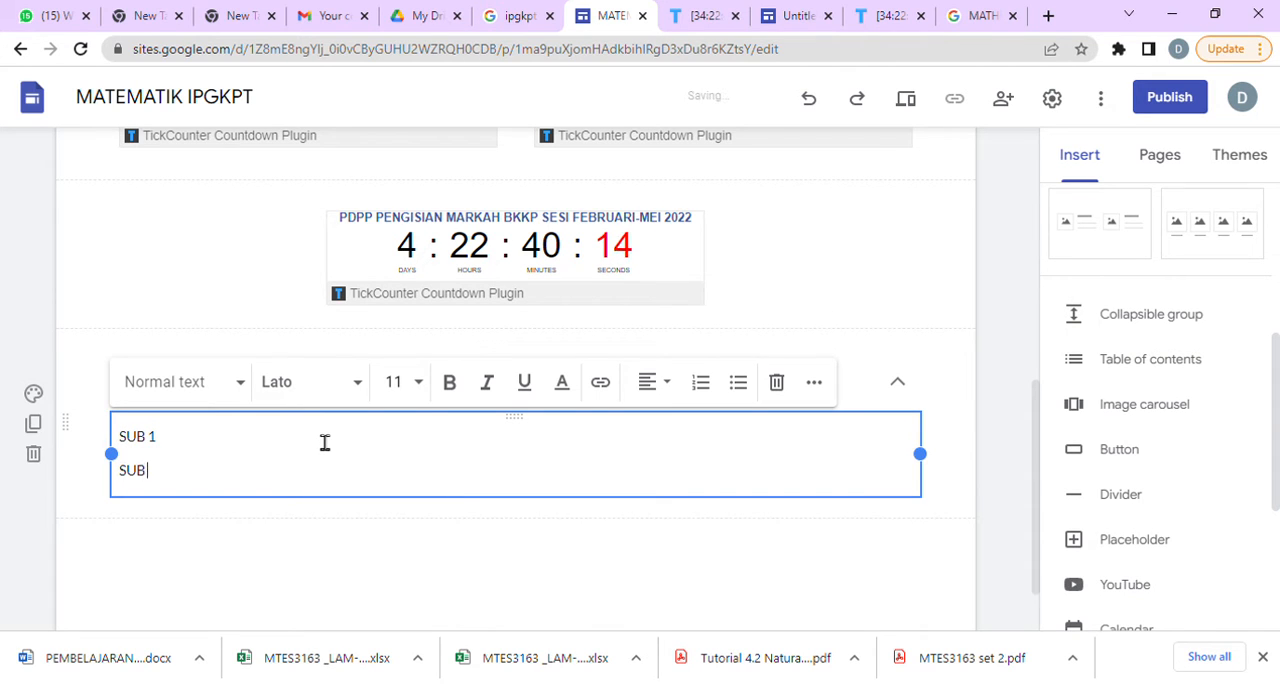
pyautogui.write(' 2')
pyautogui.press('Return')
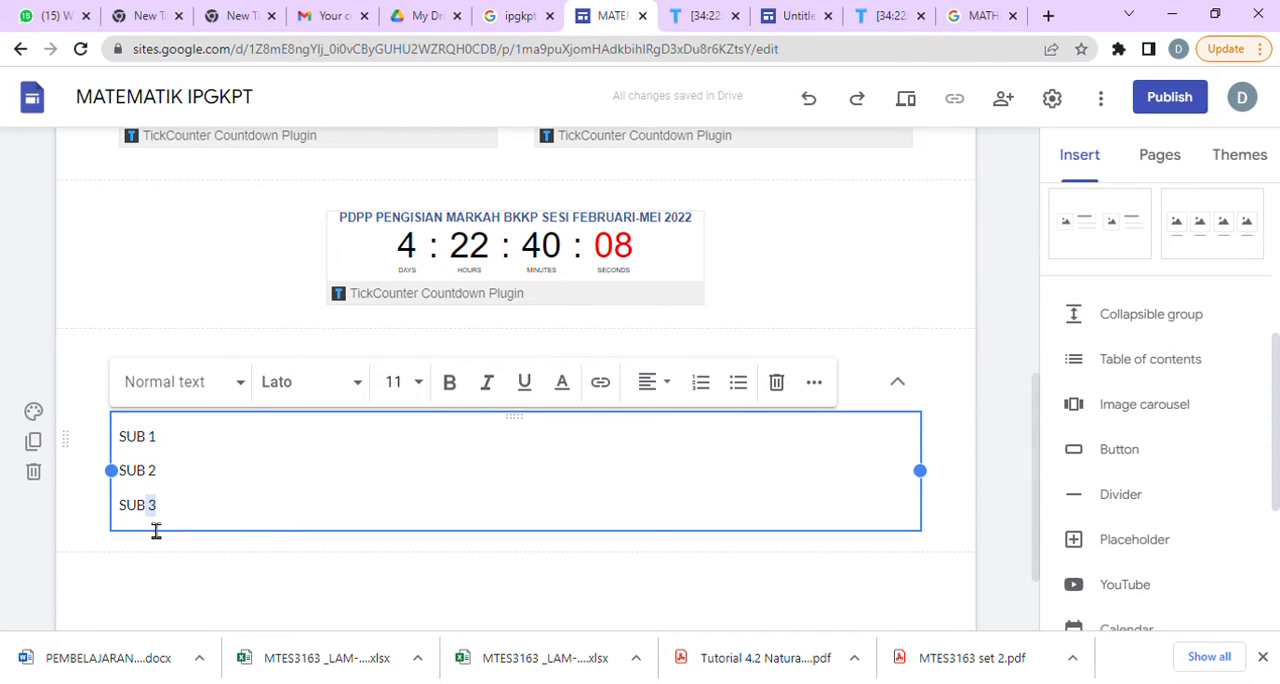
# Format the three SUB lines as a bulleted list, trying numbering as well, and check how the CRITICAL PATH group expands and collapses.
pyautogui.moveTo(156, 531); pyautogui.dragTo(126, 453)
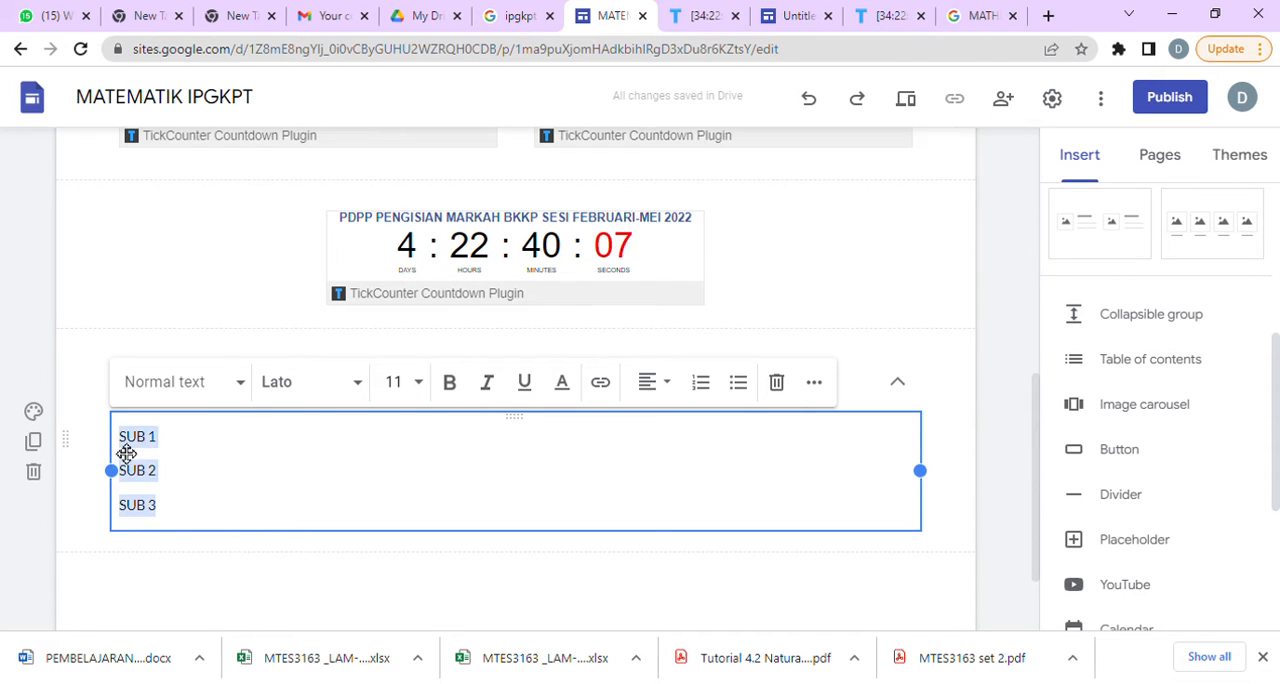
pyautogui.click(738, 383)
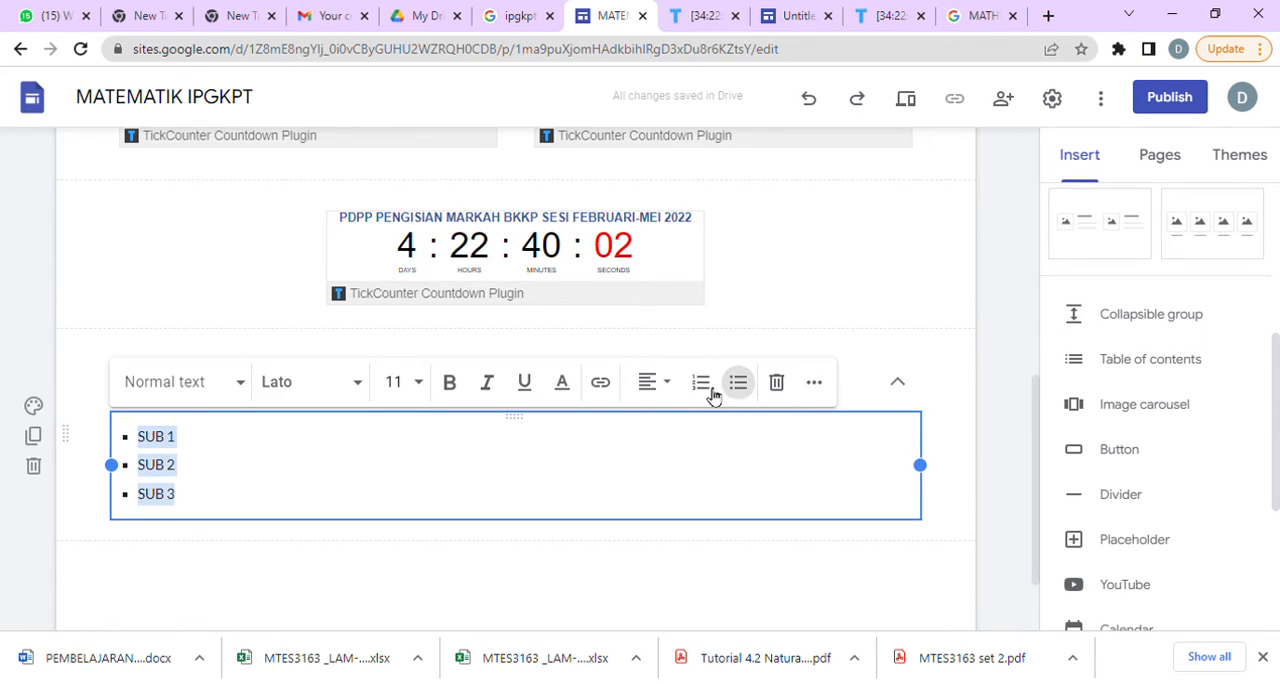
pyautogui.click(712, 393)
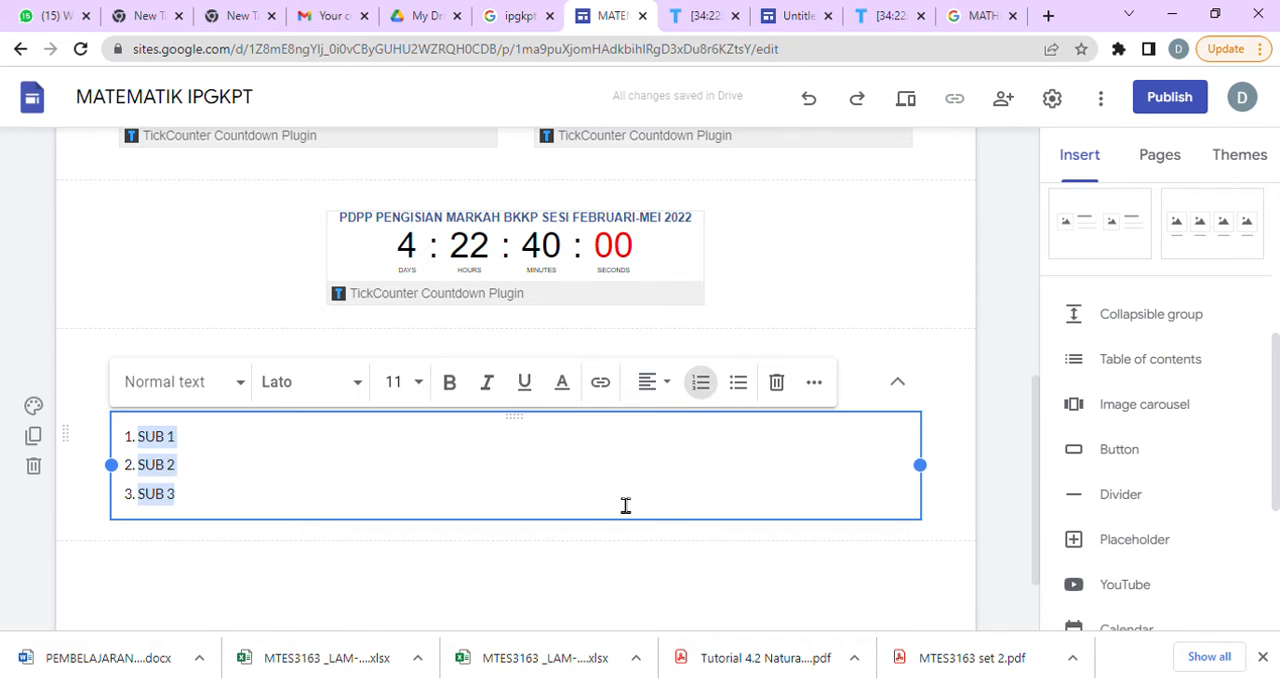
pyautogui.click(738, 383)
pyautogui.click(448, 575)
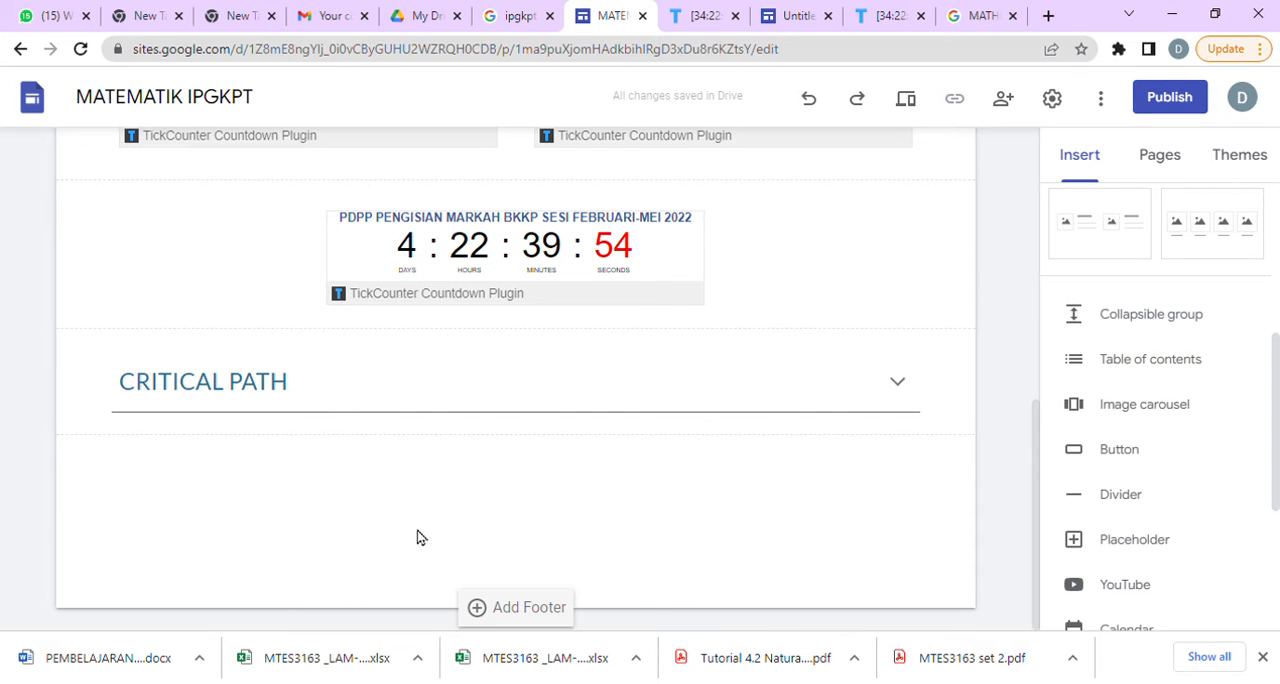
pyautogui.click(428, 394)
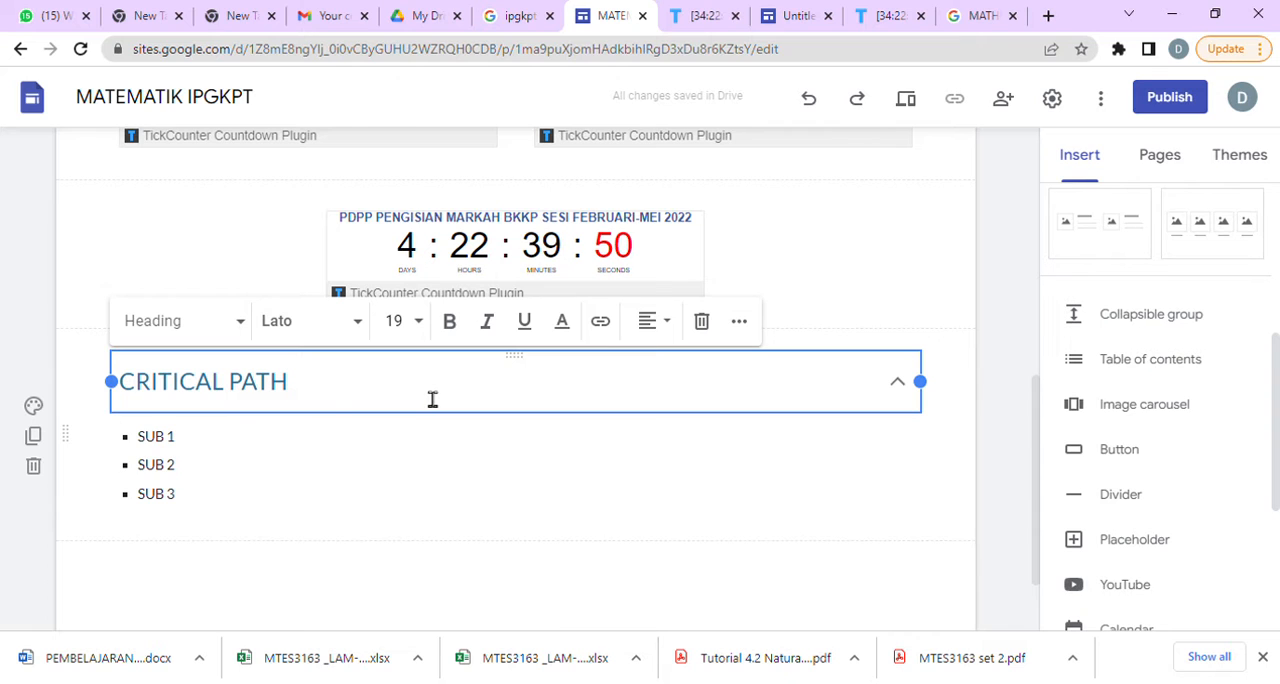
pyautogui.click(528, 610)
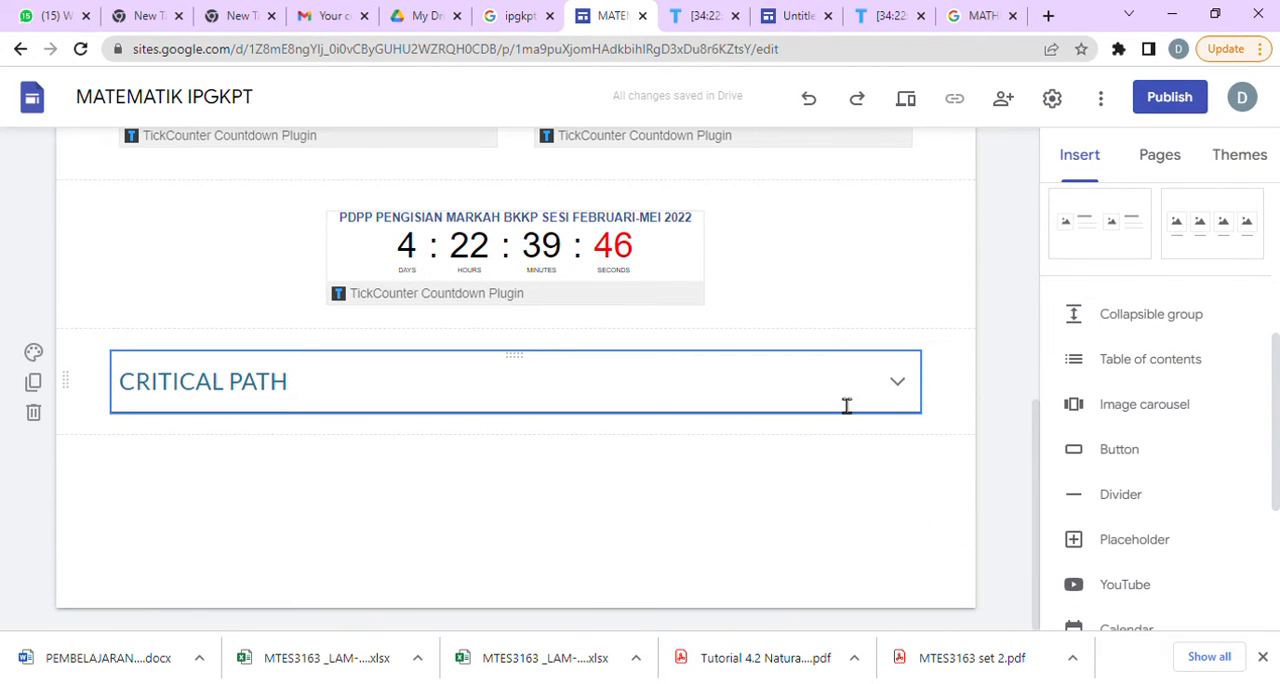
# Insert a second collapsible group below CRITICAL PATH and enter "GRAPH AND NETWORK" in its body.
pyautogui.click(1183, 315)
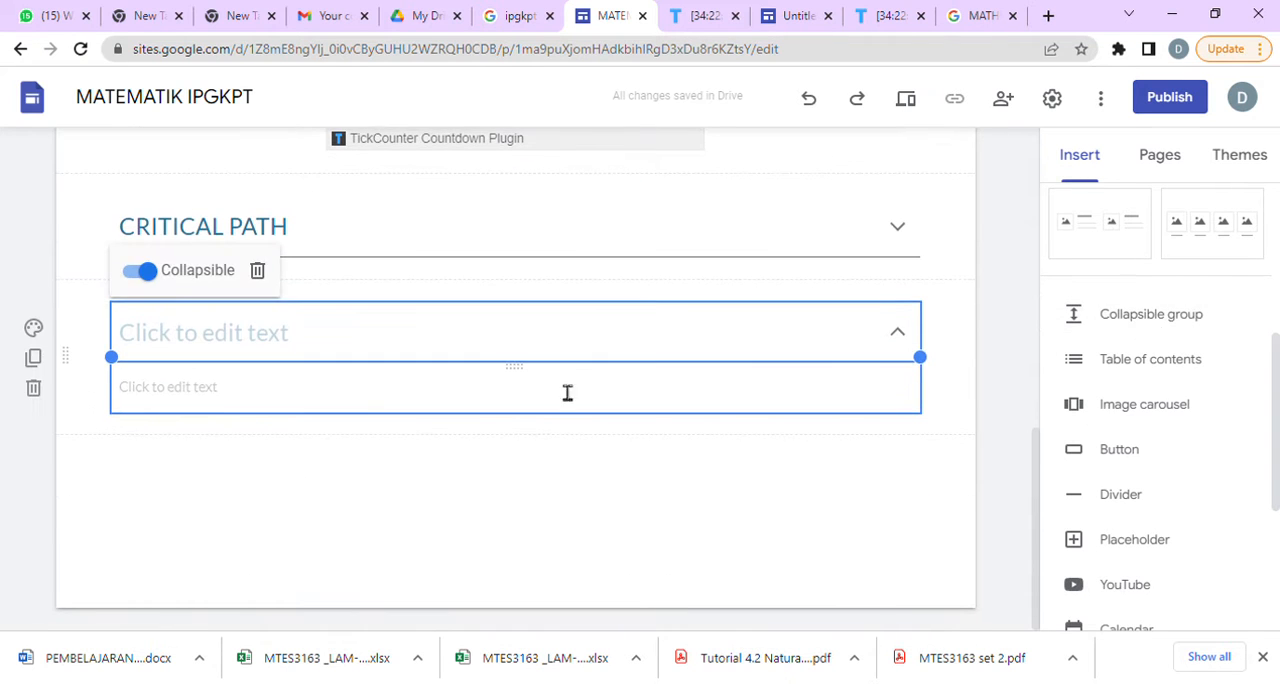
pyautogui.click(380, 397)
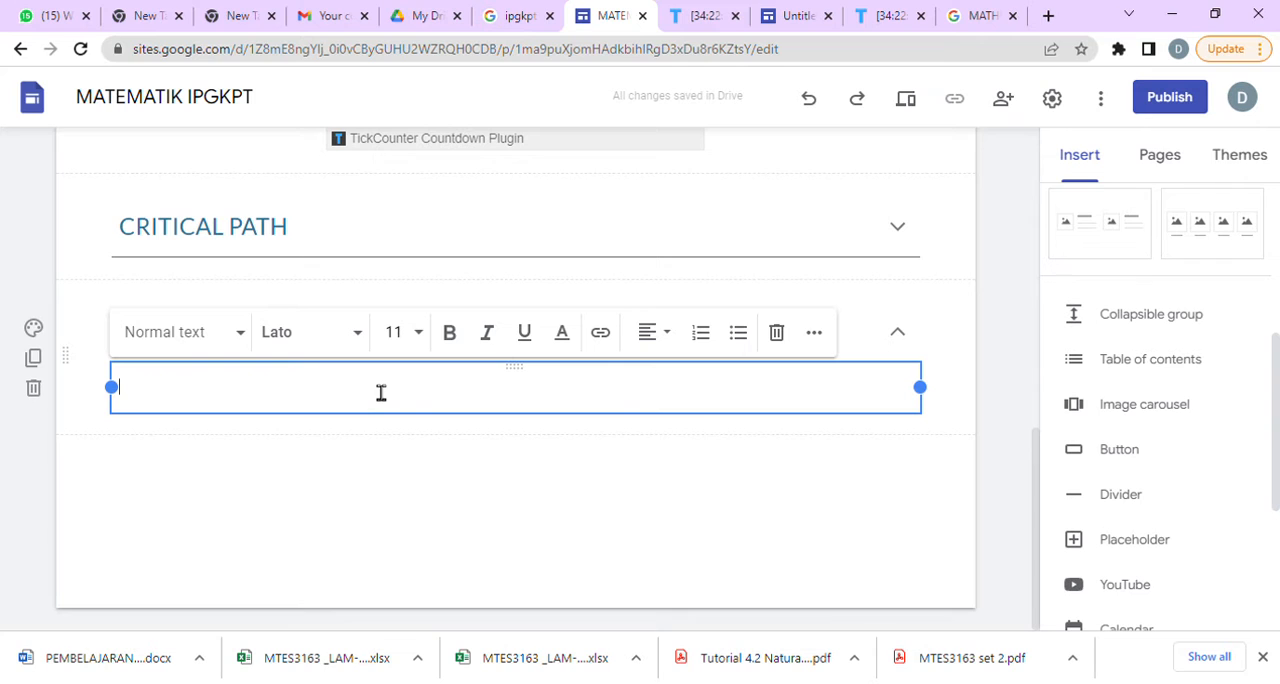
pyautogui.write('GRAP')
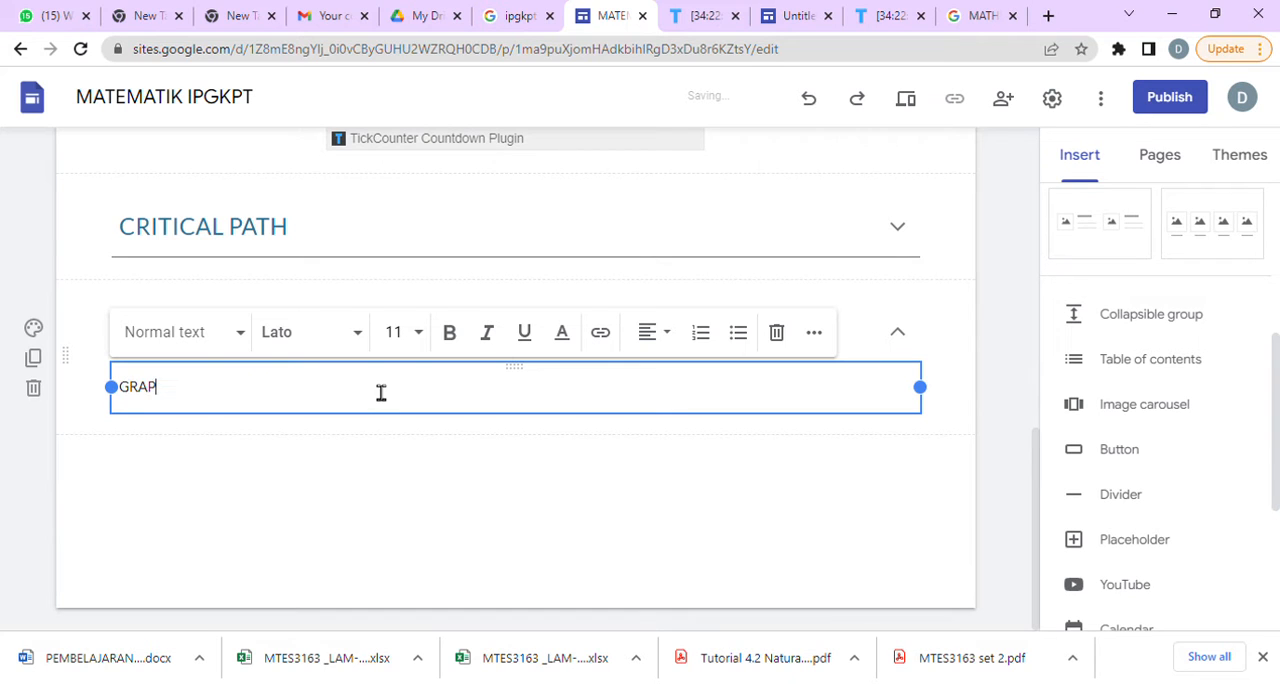
pyautogui.write('H AND NETWO')
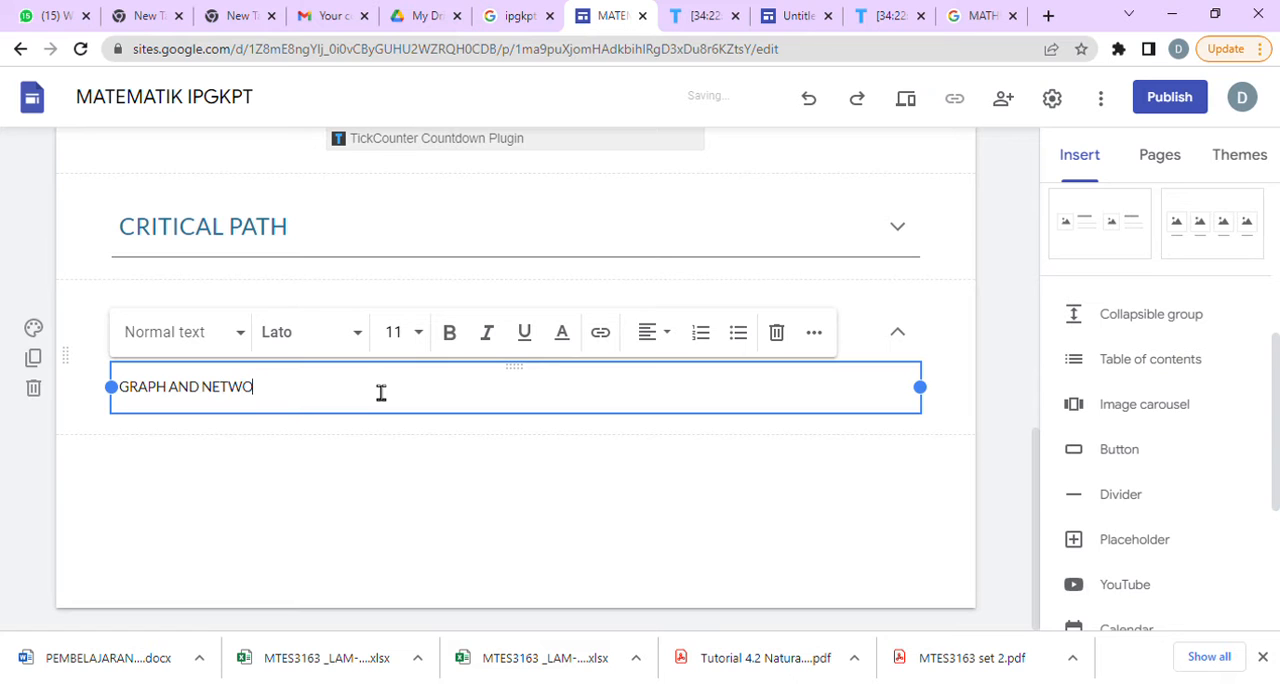
pyautogui.write('RK')
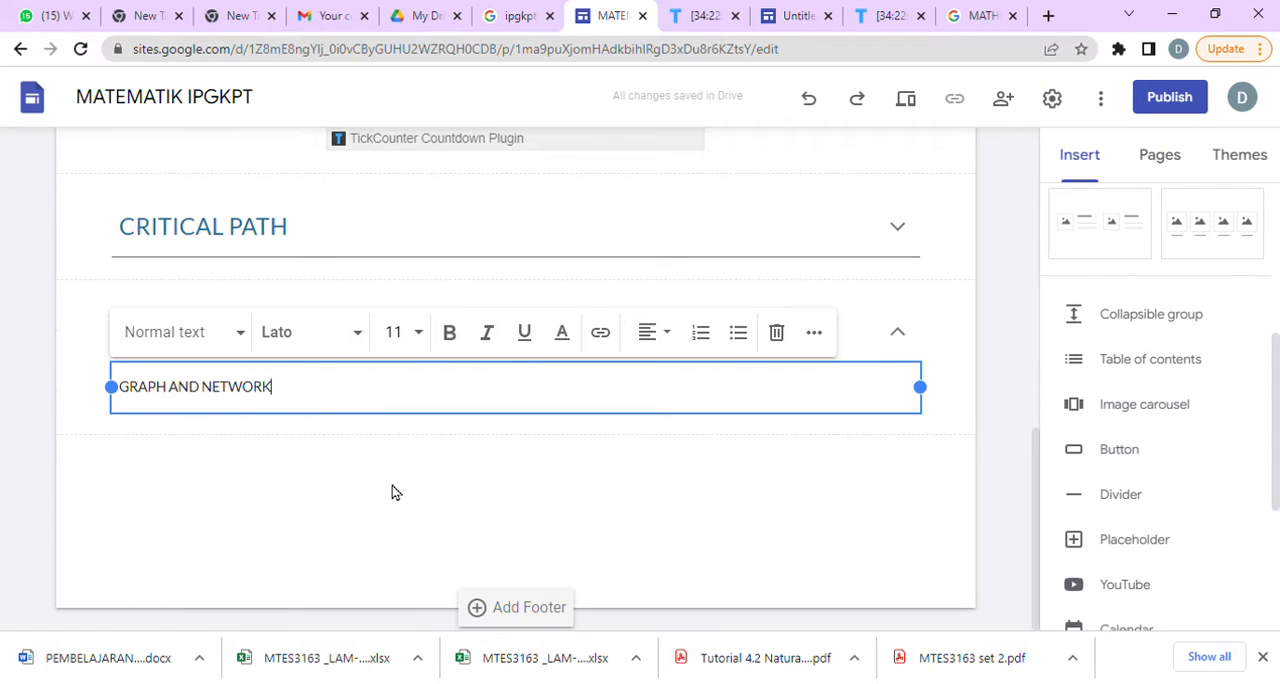
pyautogui.click(392, 486)
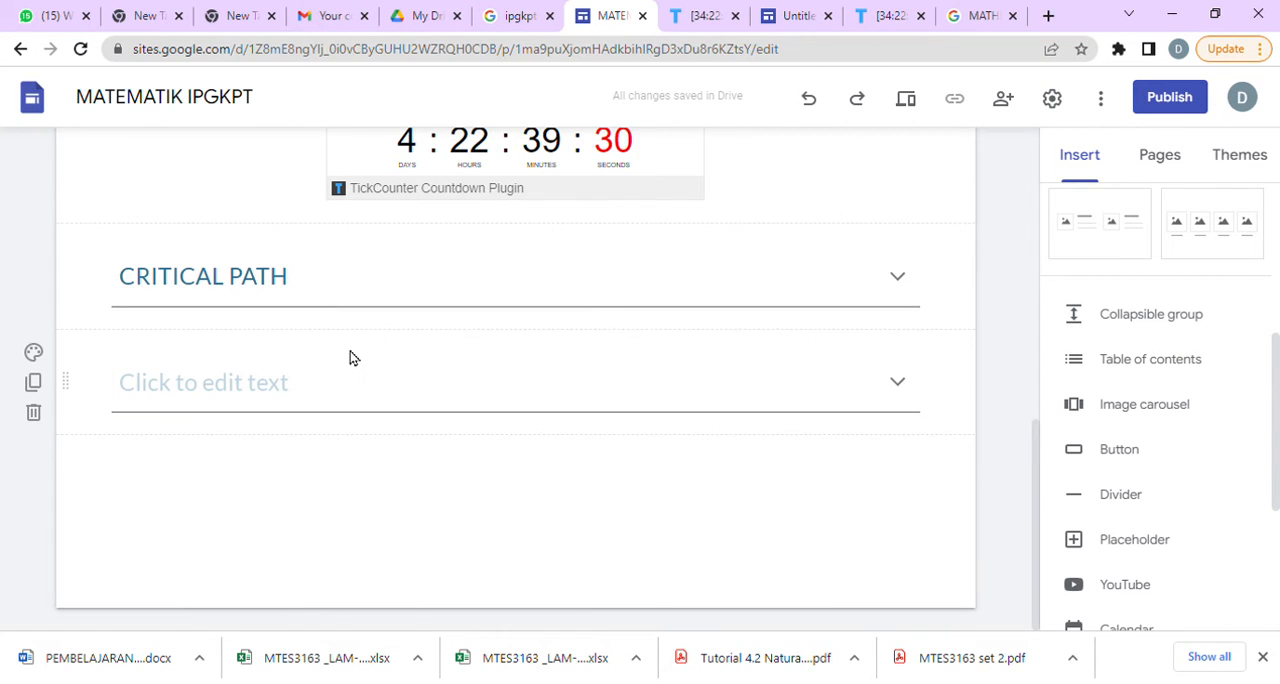
# Copy "GRAPH AND NETWORK" from the second group's body into its empty heading and remove the extra blank line.
pyautogui.click(357, 388)
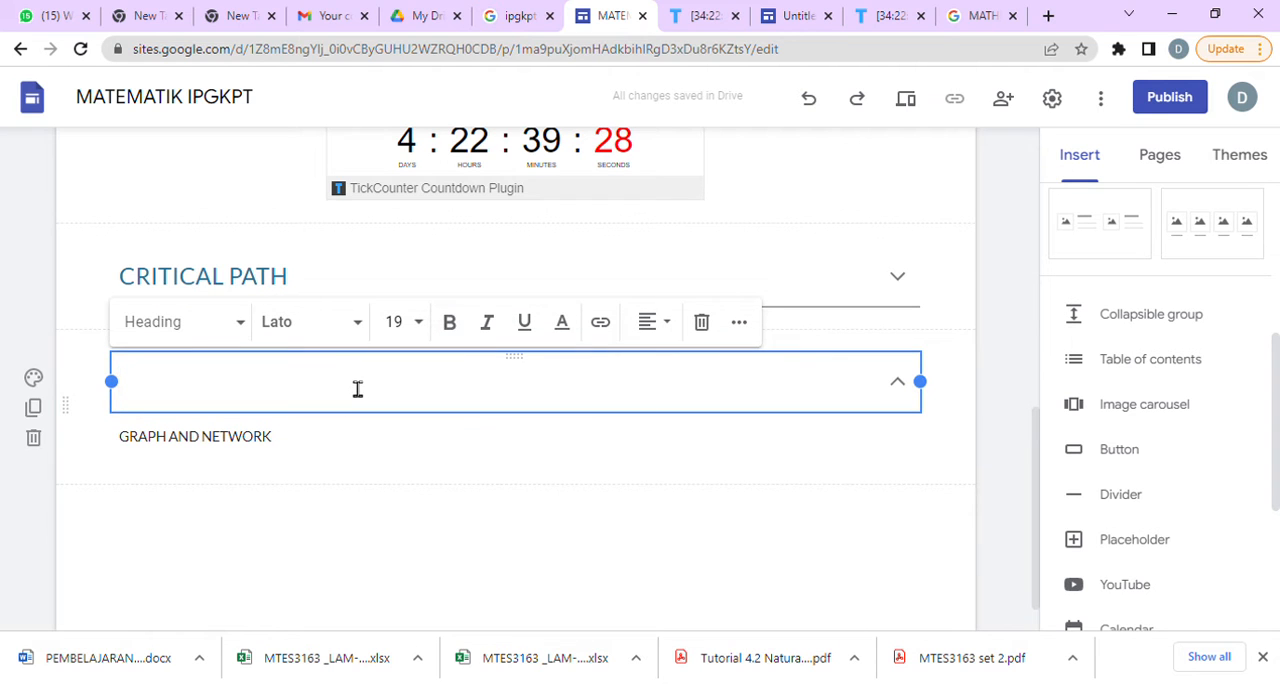
pyautogui.click(326, 457)
pyautogui.moveTo(311, 451); pyautogui.dragTo(126, 442)
pyautogui.hotkey('ctrl', 'c')
pyautogui.click(303, 526)
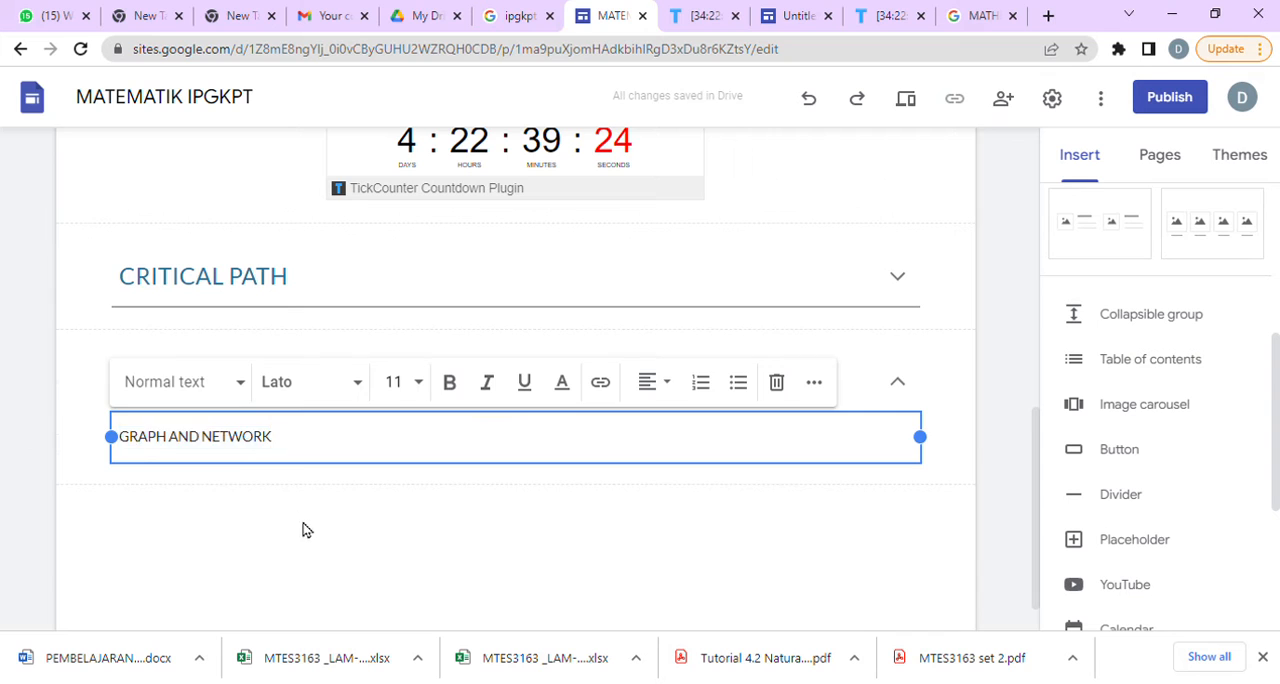
pyautogui.click(310, 401)
pyautogui.hotkey('ctrl', 'v')
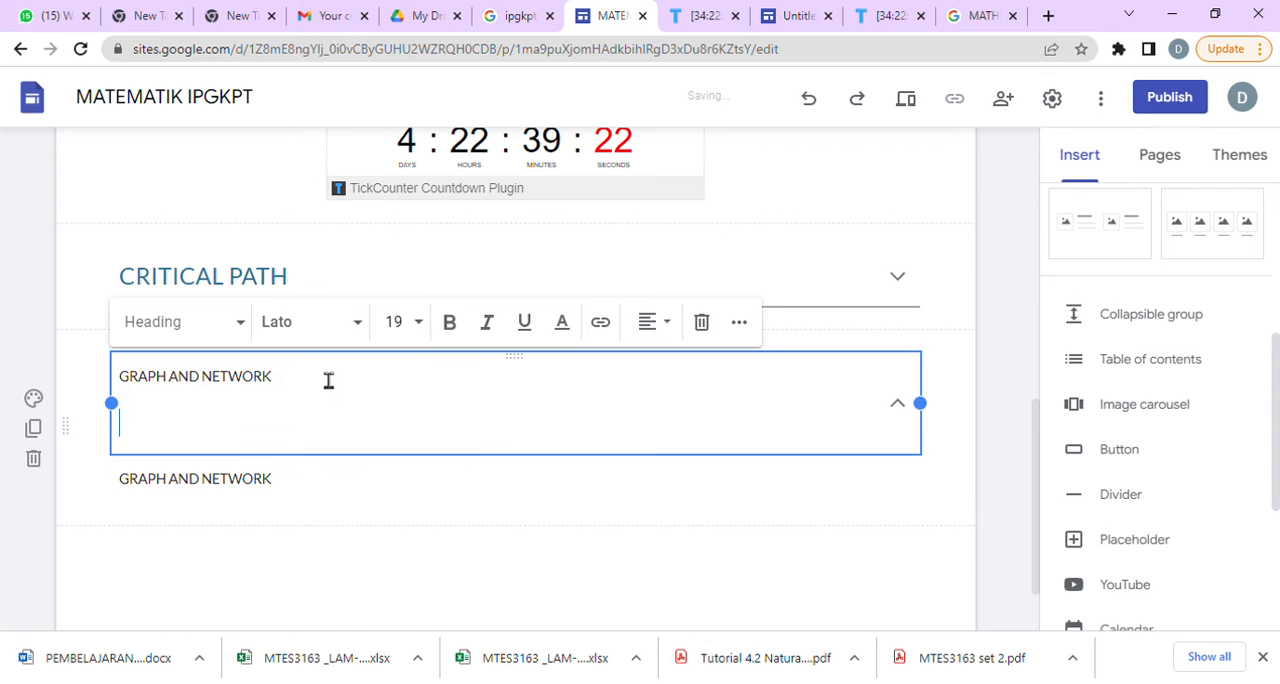
pyautogui.press('BackSpace')
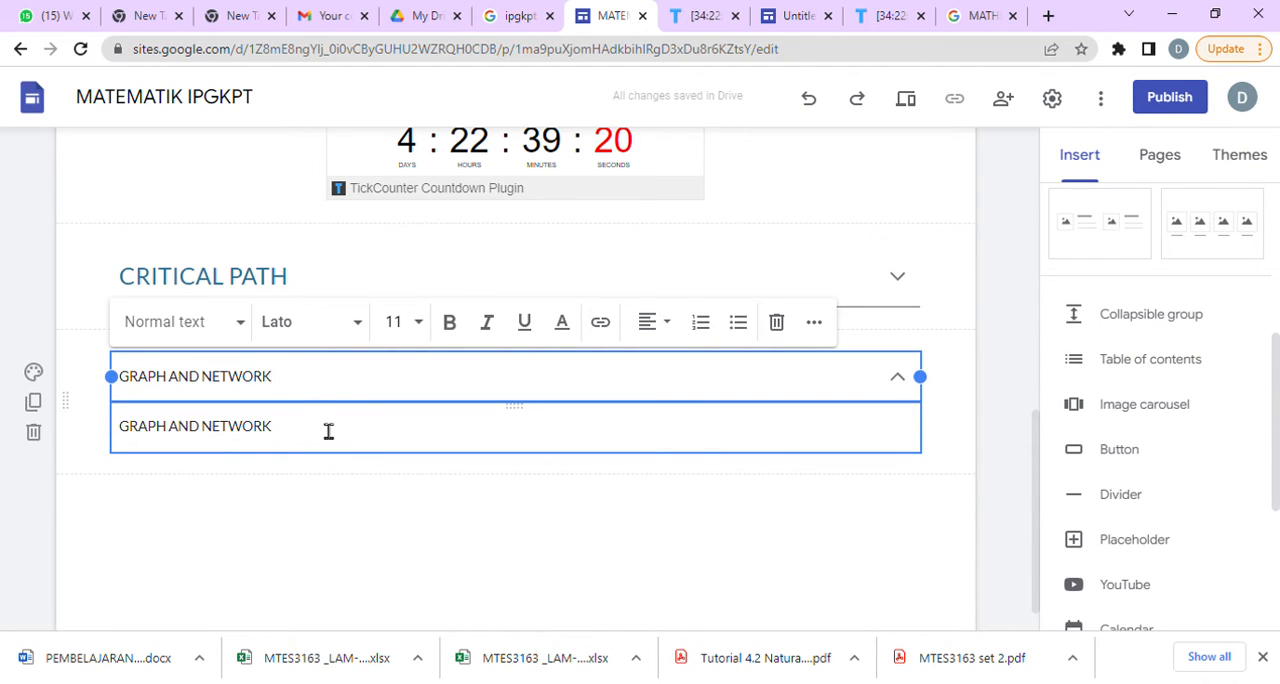
# Replace the text in the GRAPH AND NETWORK body with a bulleted list of "SUBTOPIC 1" and "SUB TOPIC 2".
pyautogui.click(329, 431)
pyautogui.moveTo(329, 431); pyautogui.dragTo(110, 425)
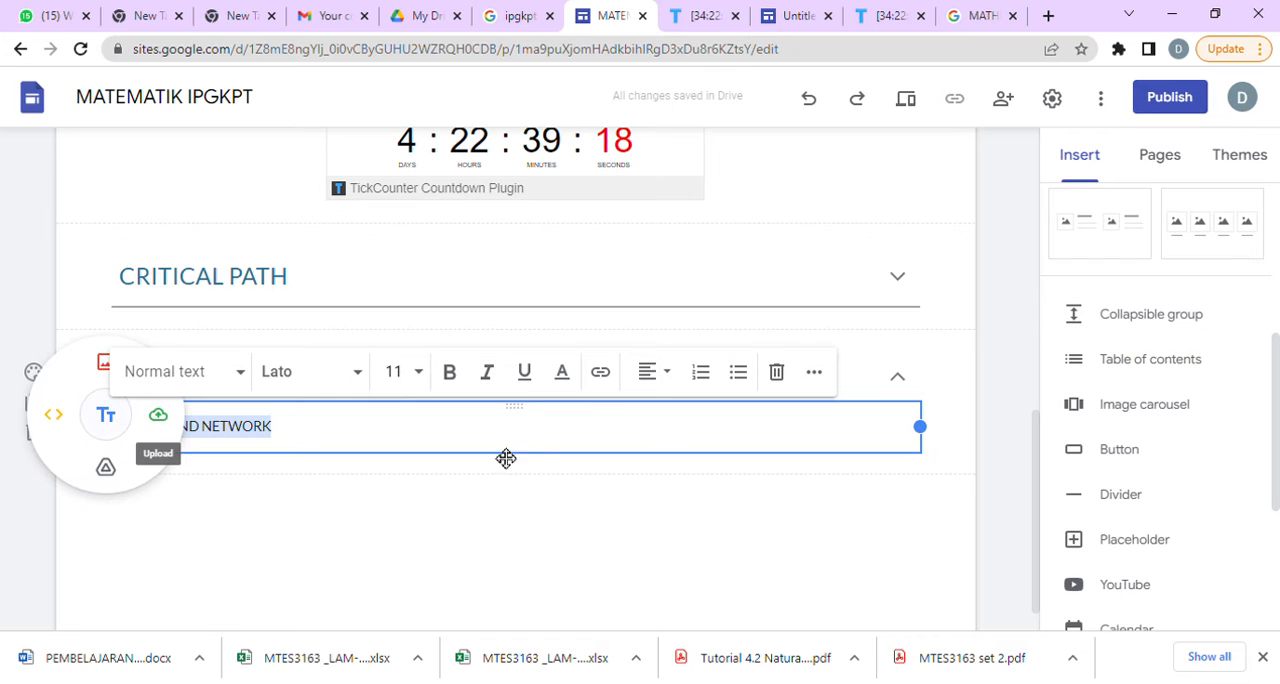
pyautogui.click(752, 372)
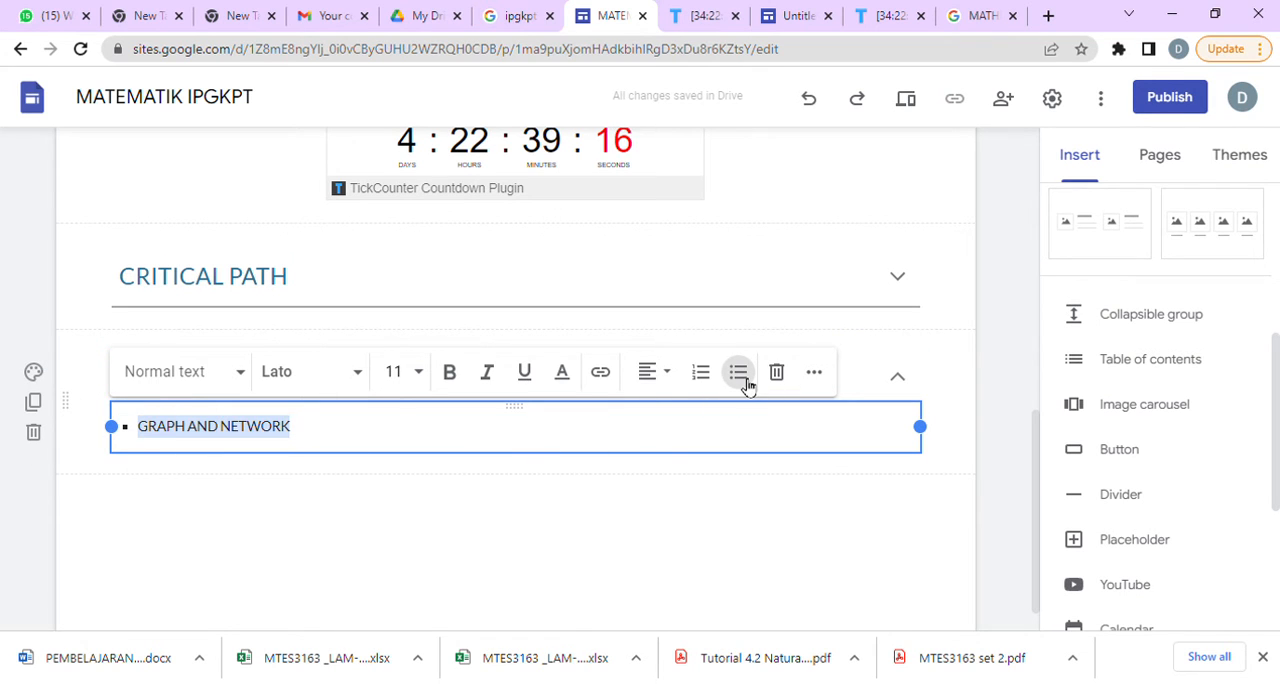
pyautogui.write('SUBT')
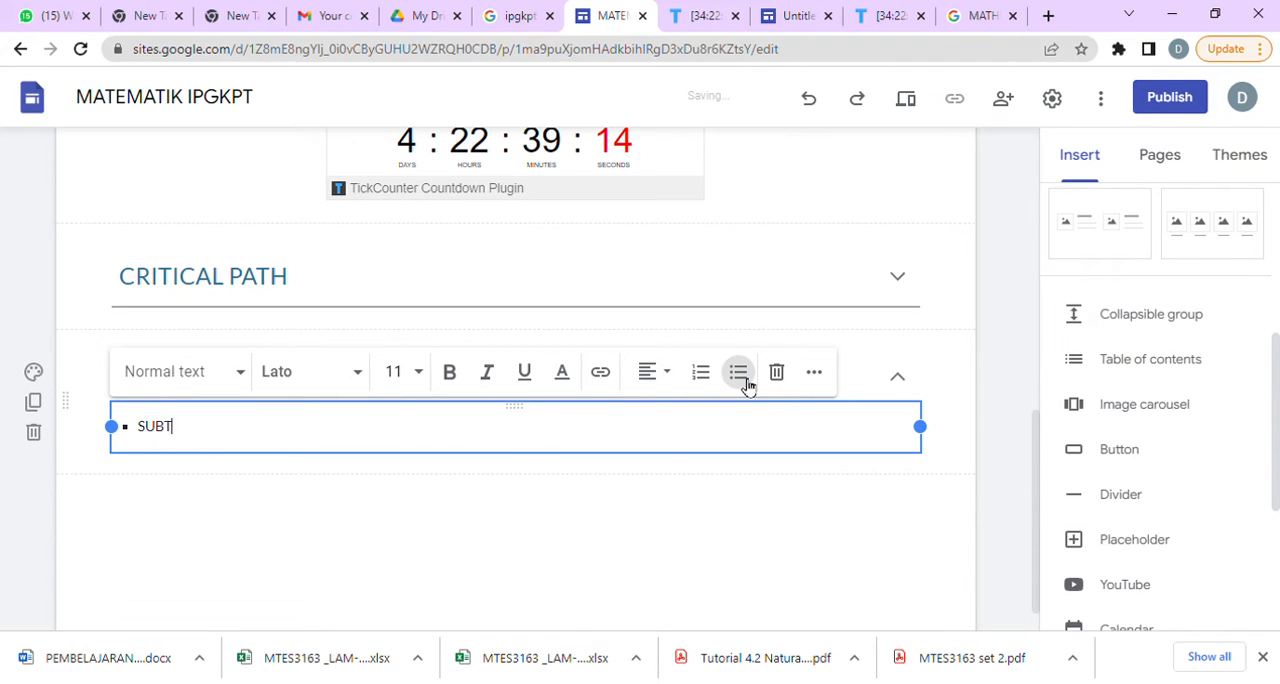
pyautogui.write('OPIC 1')
pyautogui.press('Return')
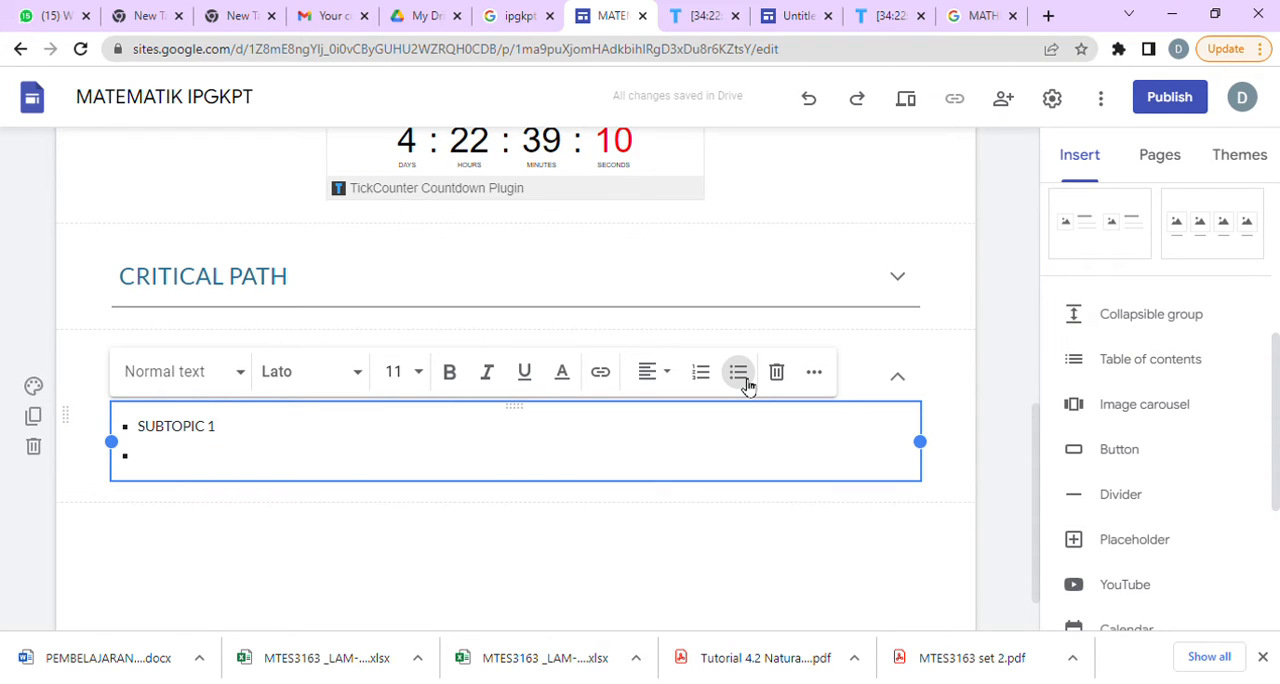
pyautogui.write('SUB TOPIC 2')
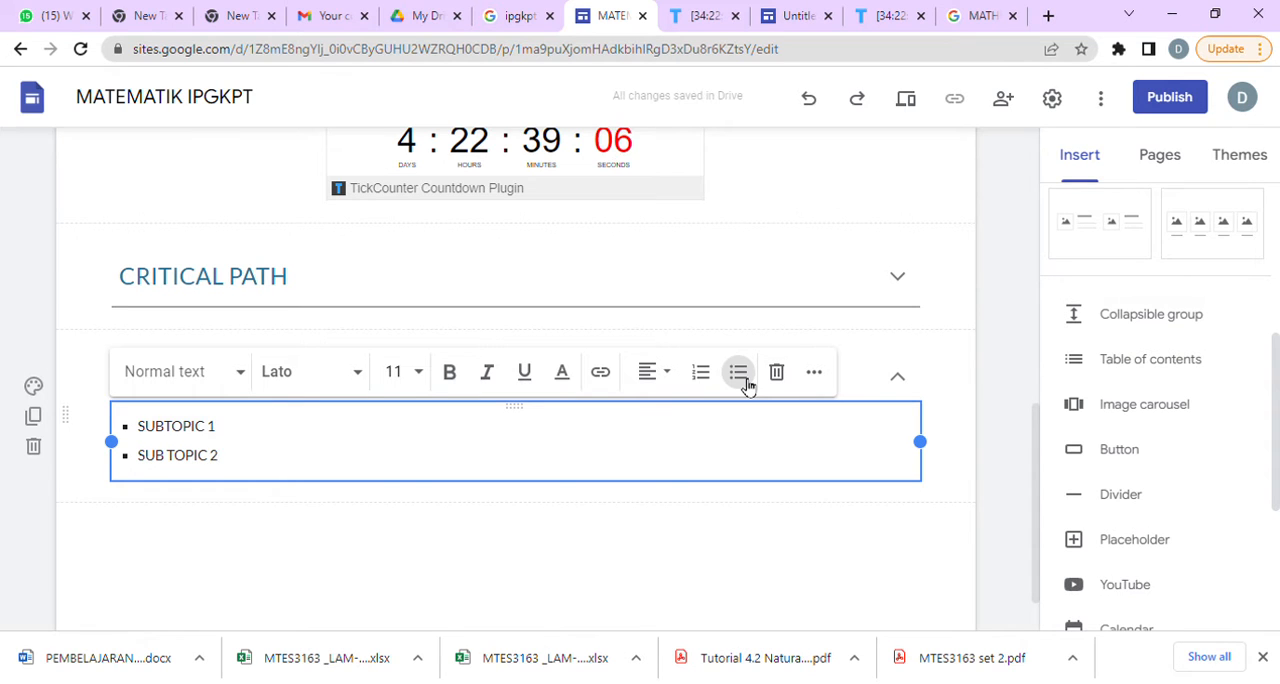
pyautogui.click(410, 564)
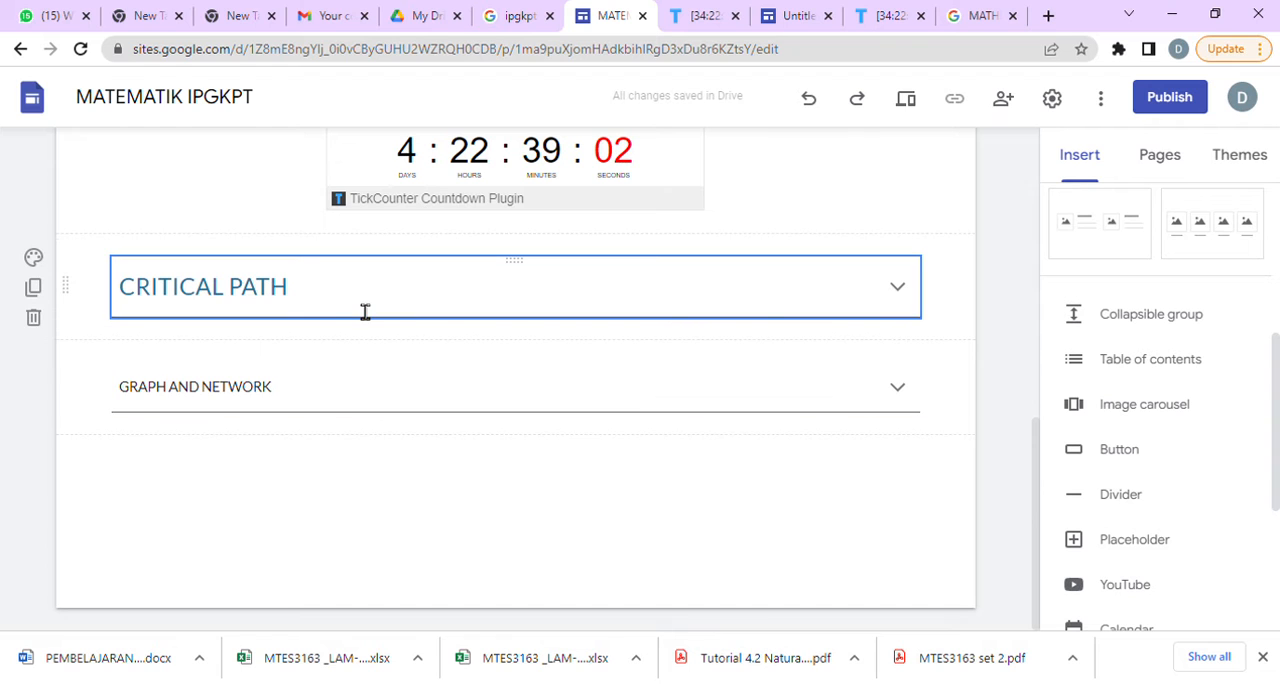
# Format the CRITICAL PATH heading in dark purple, bold, at font size 24.
pyautogui.moveTo(349, 304); pyautogui.dragTo(92, 298)
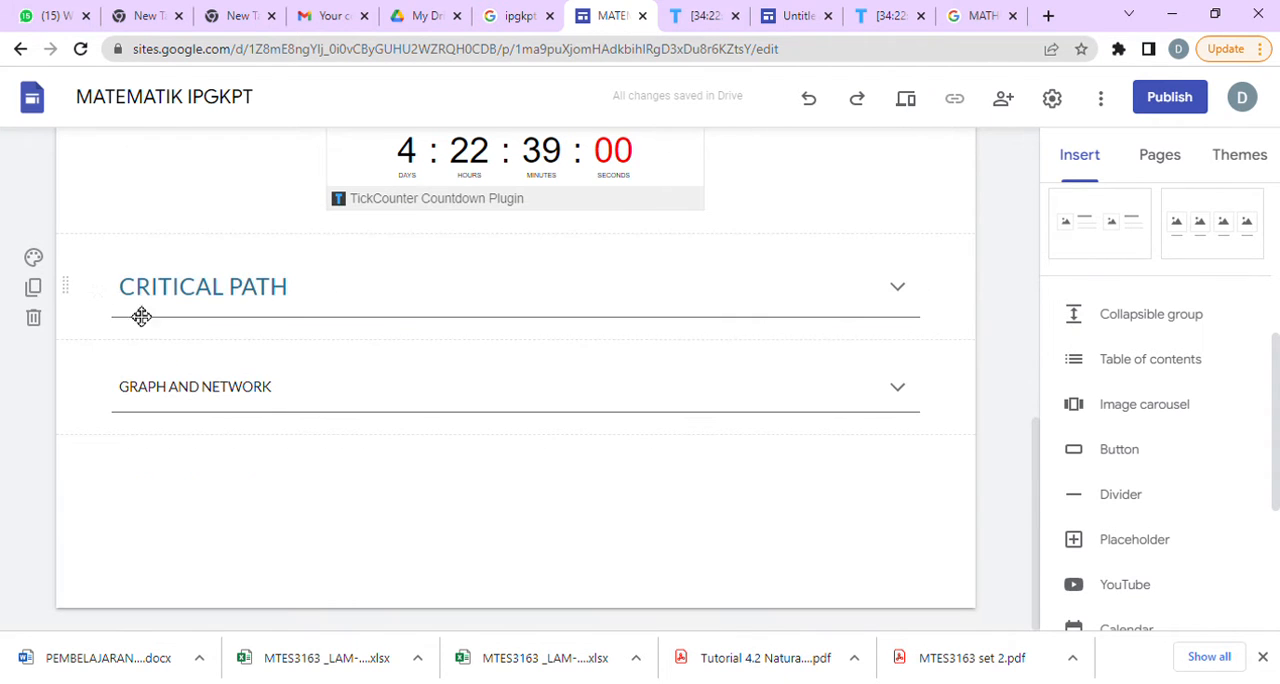
pyautogui.moveTo(316, 306); pyautogui.dragTo(140, 300)
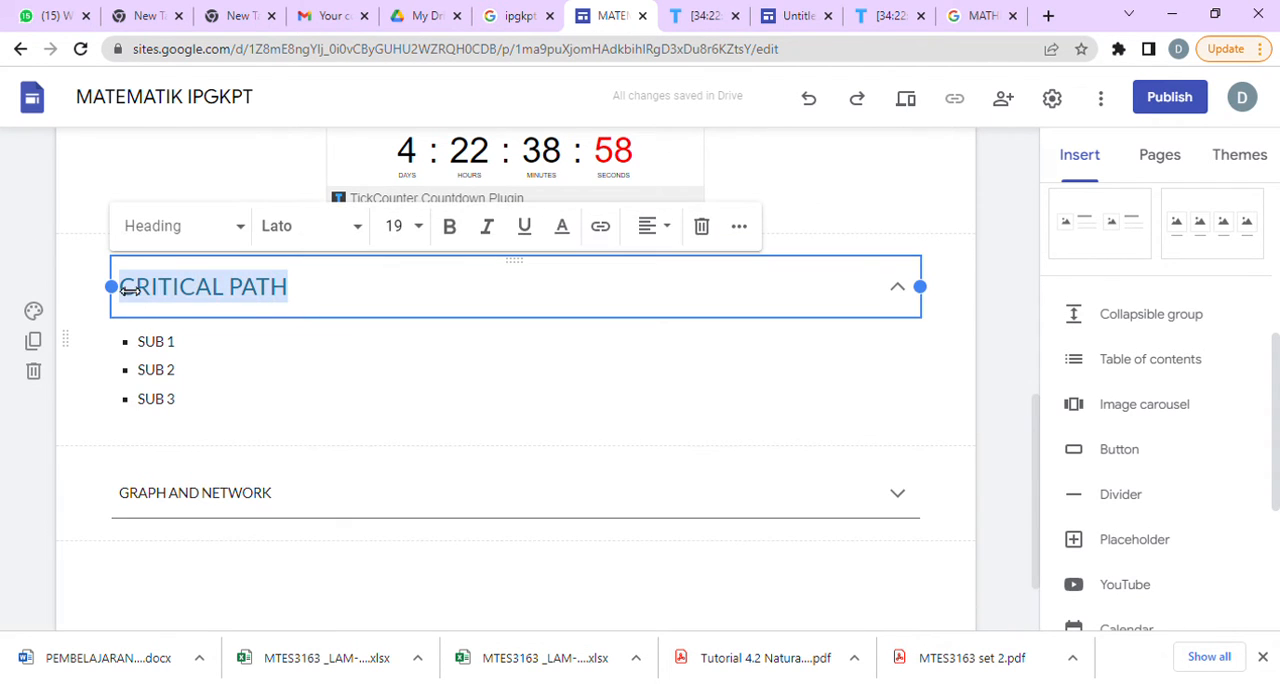
pyautogui.click(564, 230)
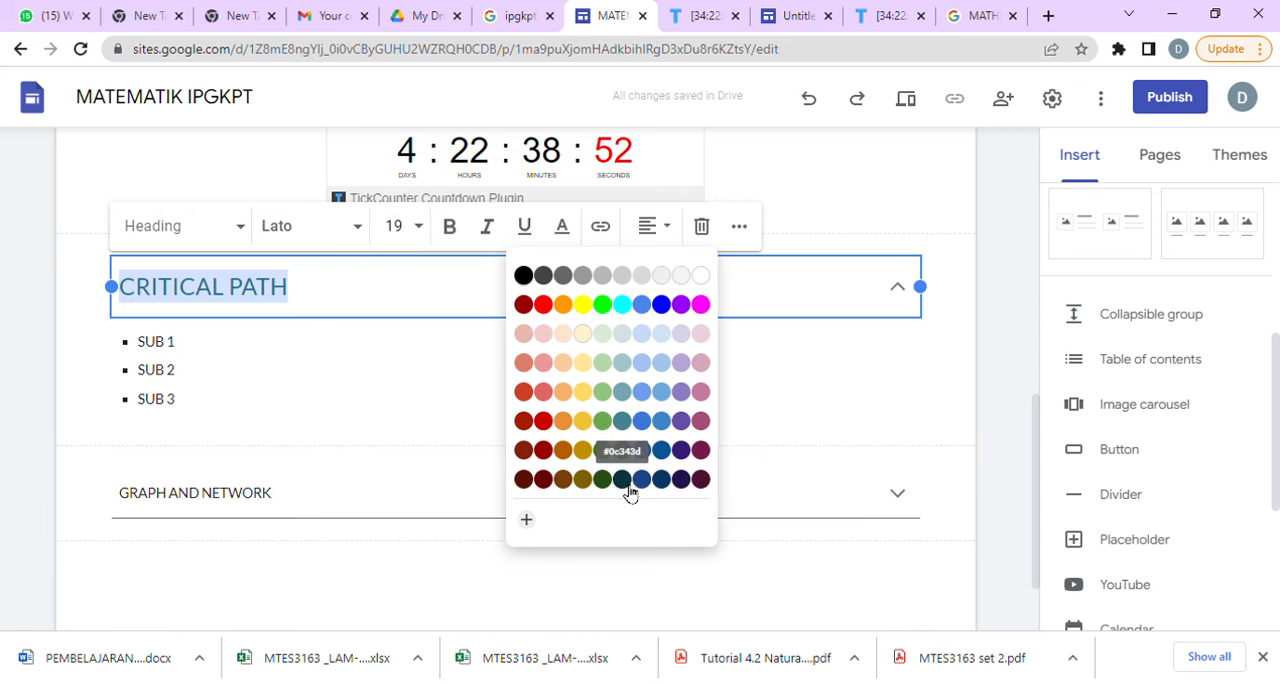
pyautogui.click(684, 480)
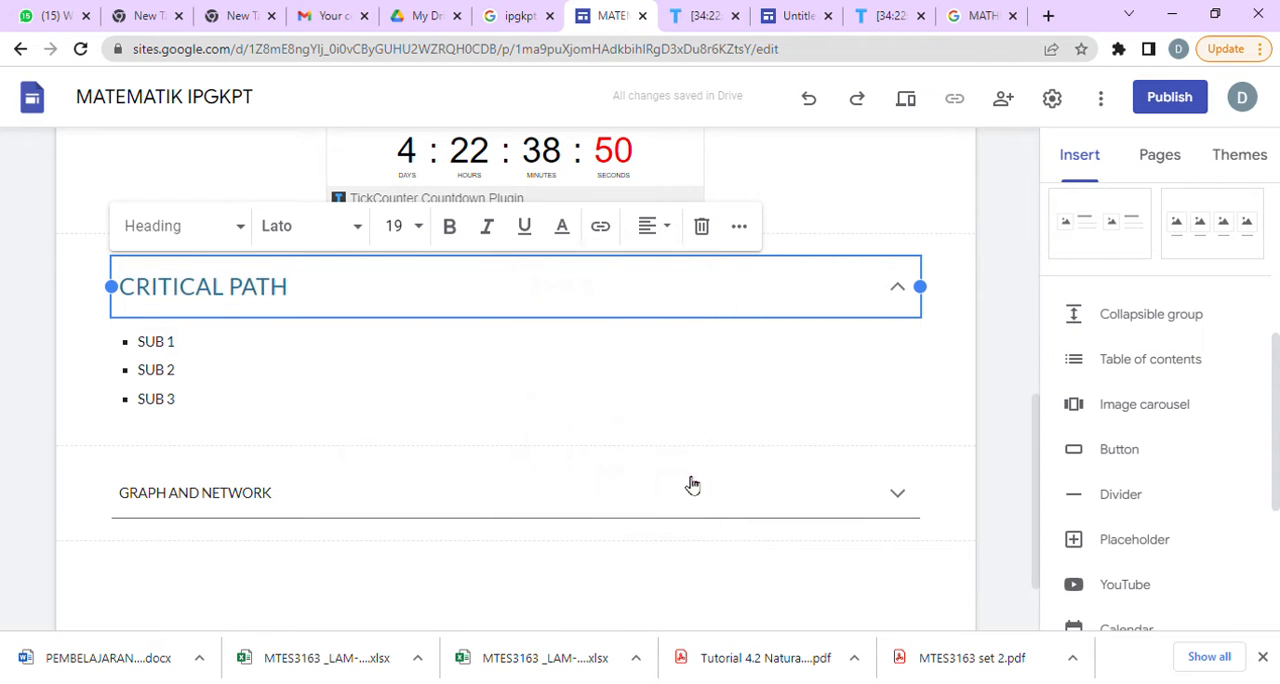
pyautogui.click(449, 228)
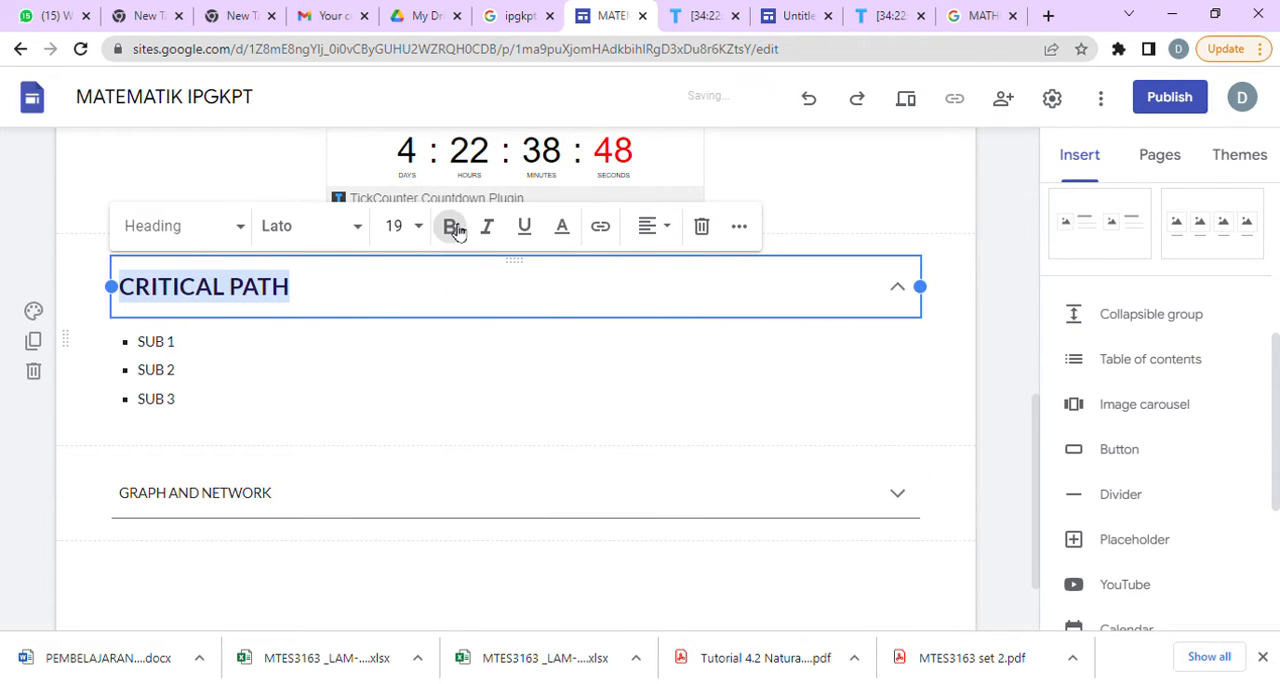
pyautogui.click(419, 228)
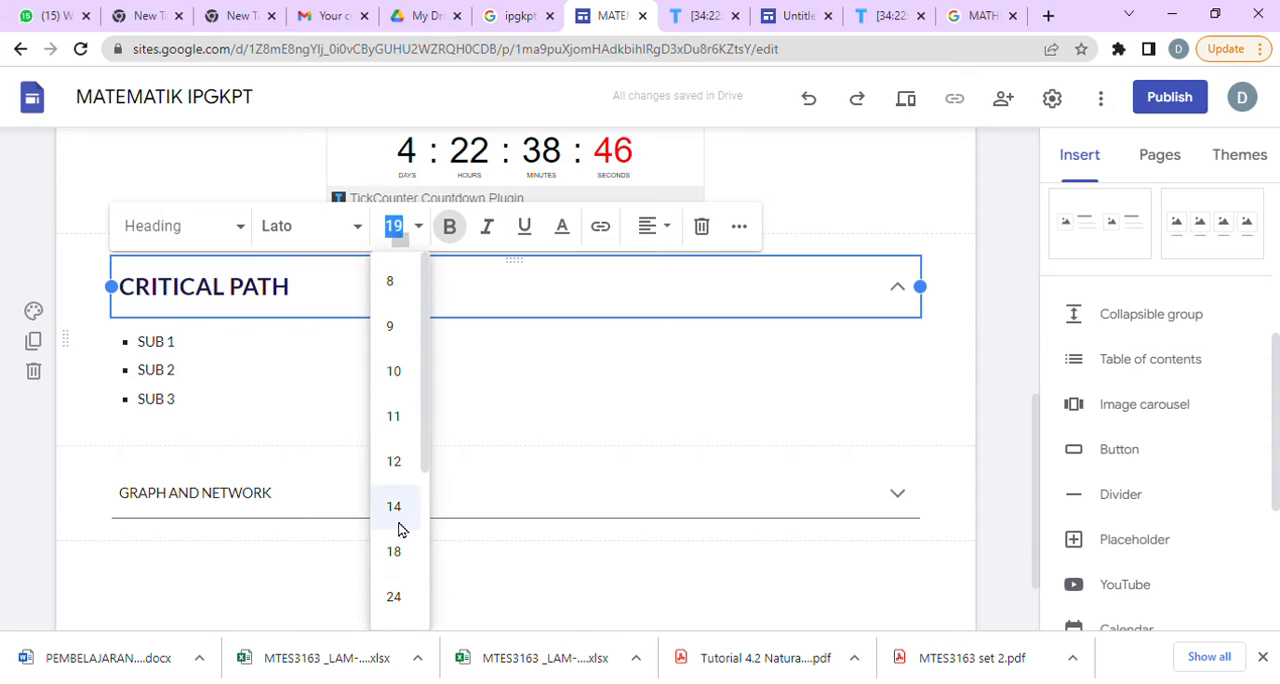
pyautogui.click(404, 598)
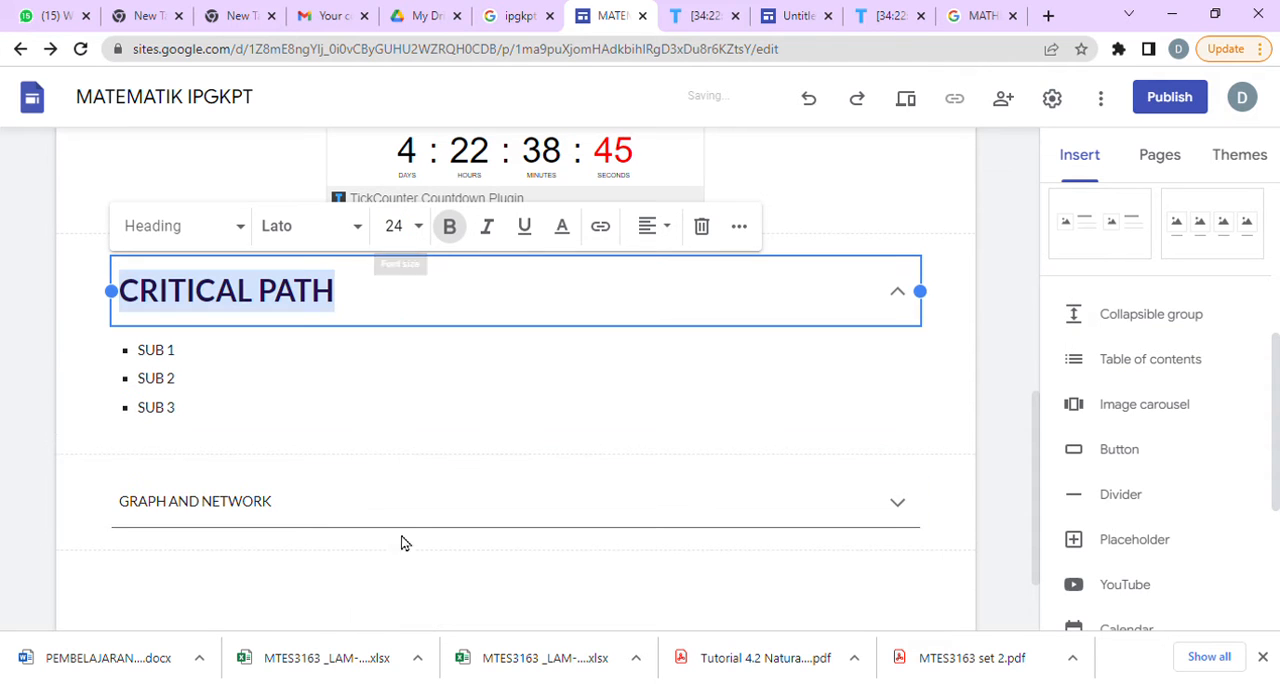
# Format the SUB 1 to SUB 3 list under CRITICAL PATH in dark maroon, bold, at font size 14.
pyautogui.click(422, 312)
pyautogui.moveTo(246, 431); pyautogui.dragTo(148, 360)
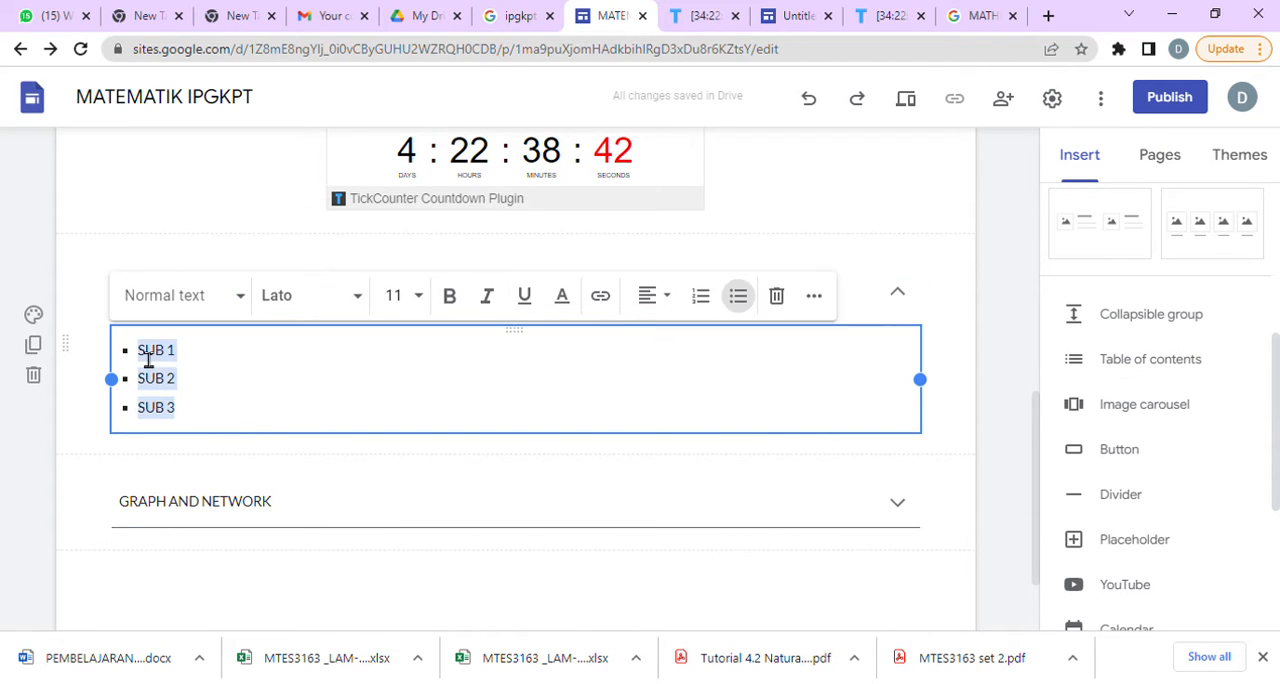
pyautogui.click(563, 297)
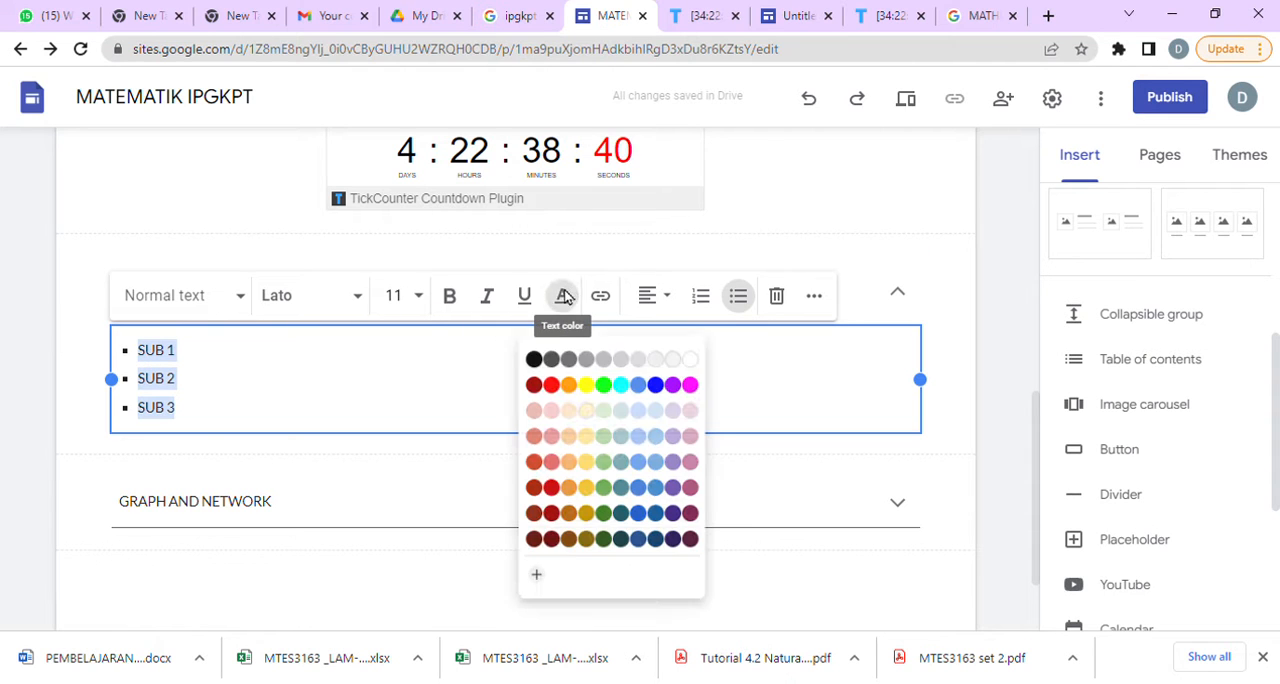
pyautogui.click(702, 549)
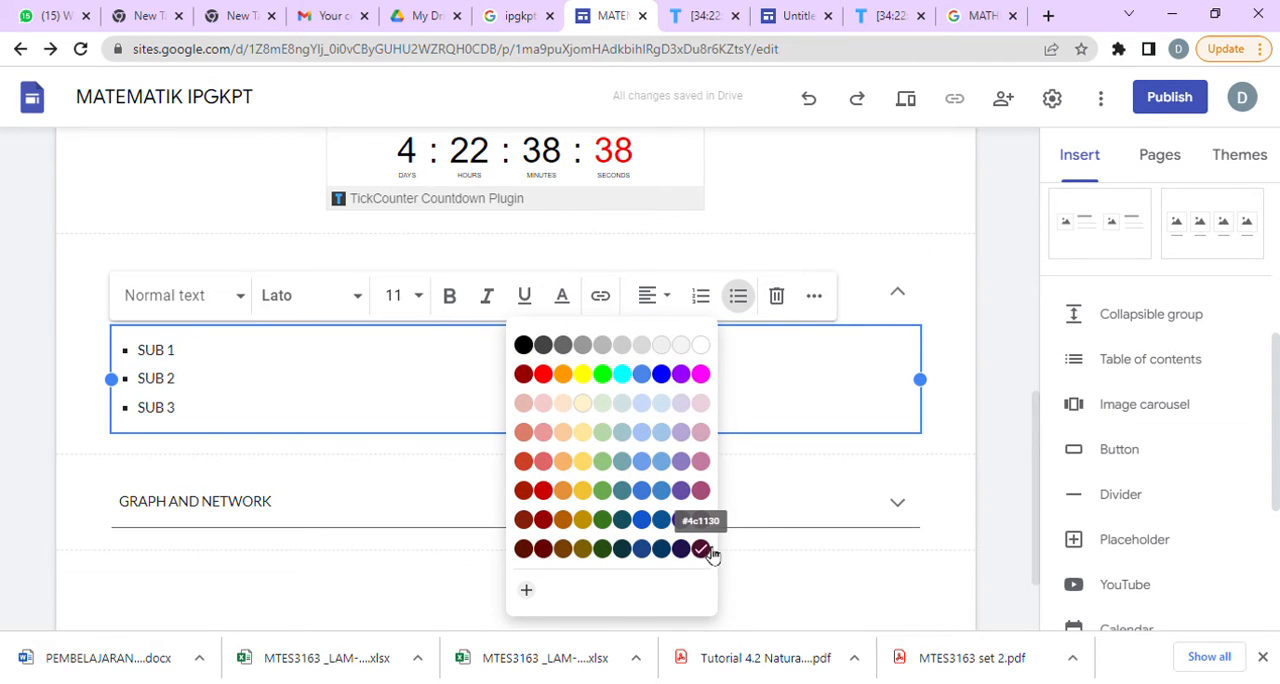
pyautogui.click(424, 298)
pyautogui.click(403, 574)
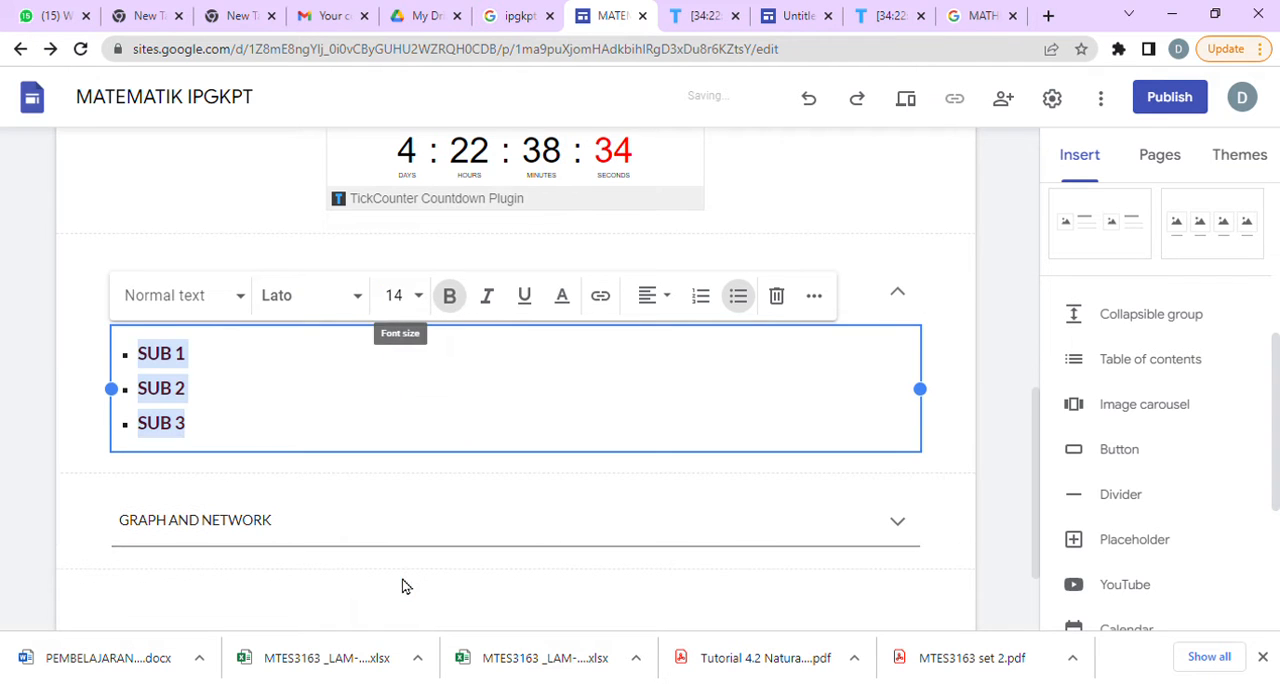
pyautogui.click(329, 491)
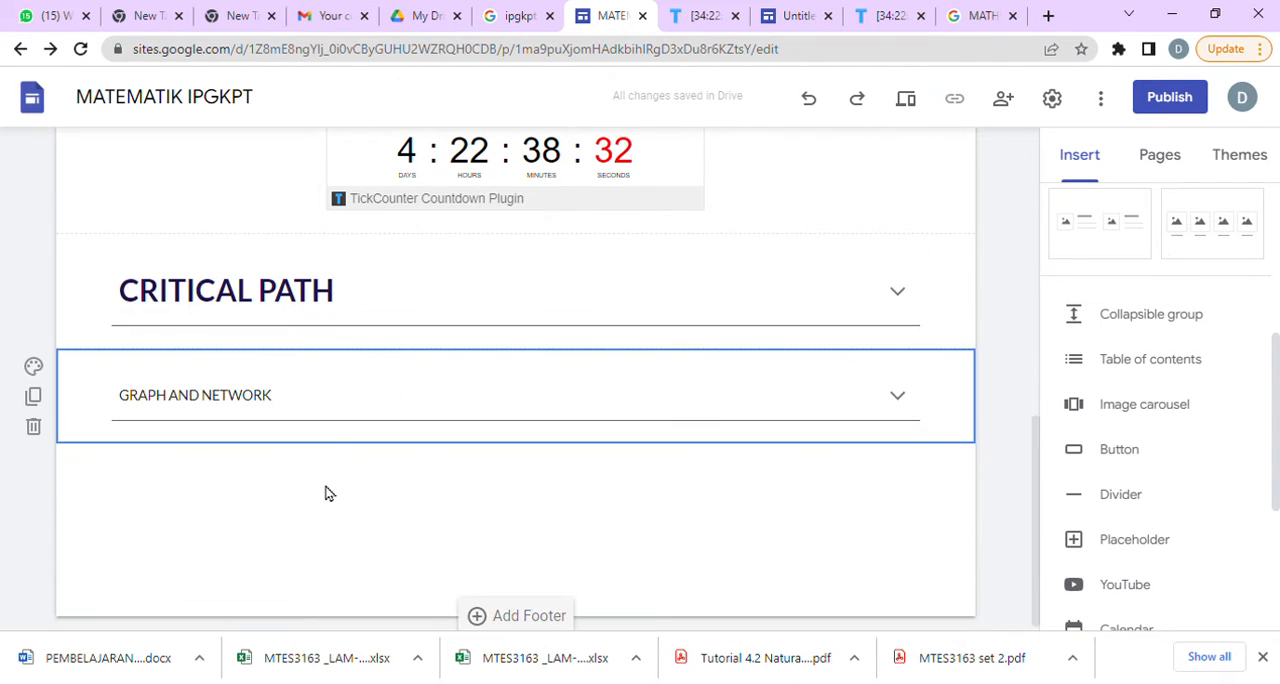
# Set the line spacing of the SUB 1 to SUB 3 list to Single.
pyautogui.click(354, 312)
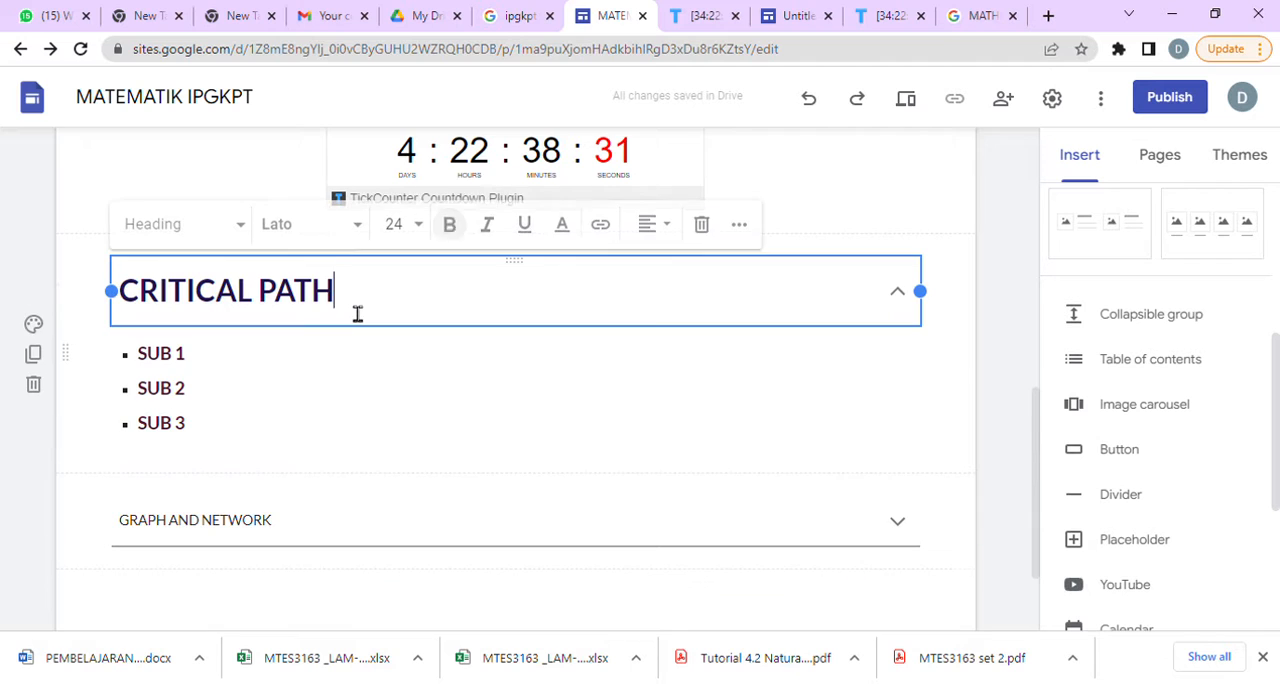
pyautogui.click(220, 441)
pyautogui.hotkey('ctrl', 'shift', 'Up')
pyautogui.hotkey('ctrl', 'shift', 'Up')
pyautogui.hotkey('ctrl', 'shift', 'Up')
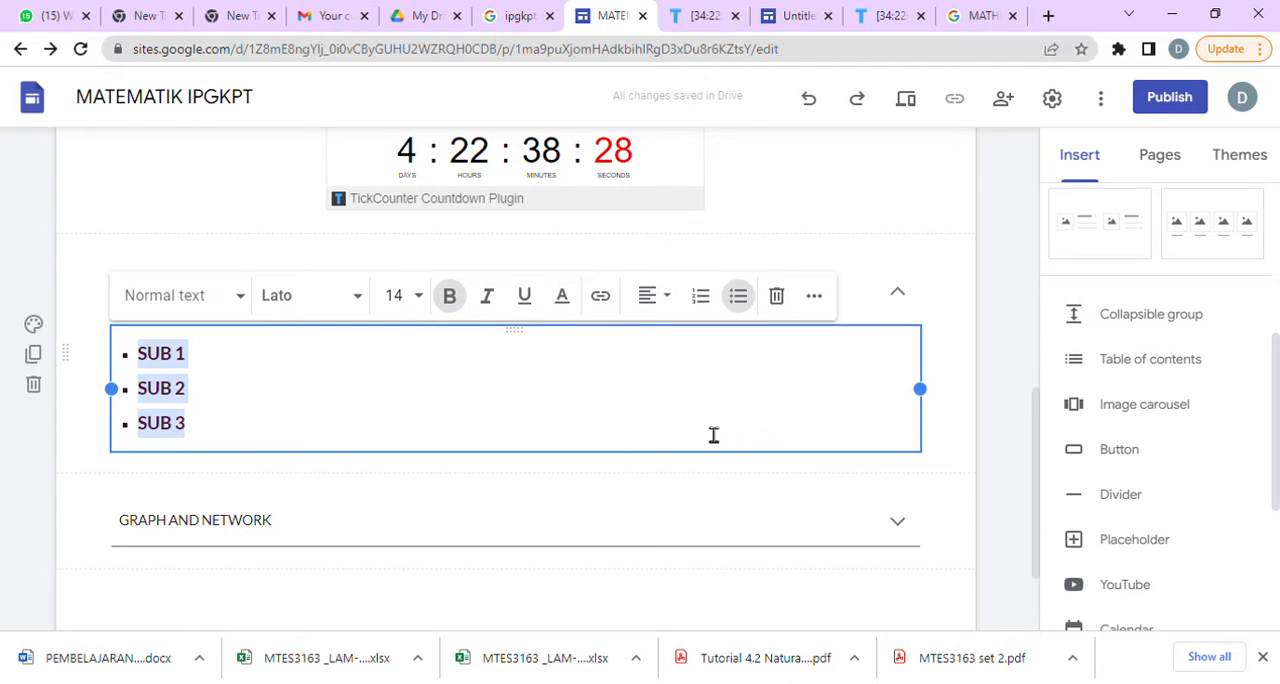
pyautogui.click(828, 302)
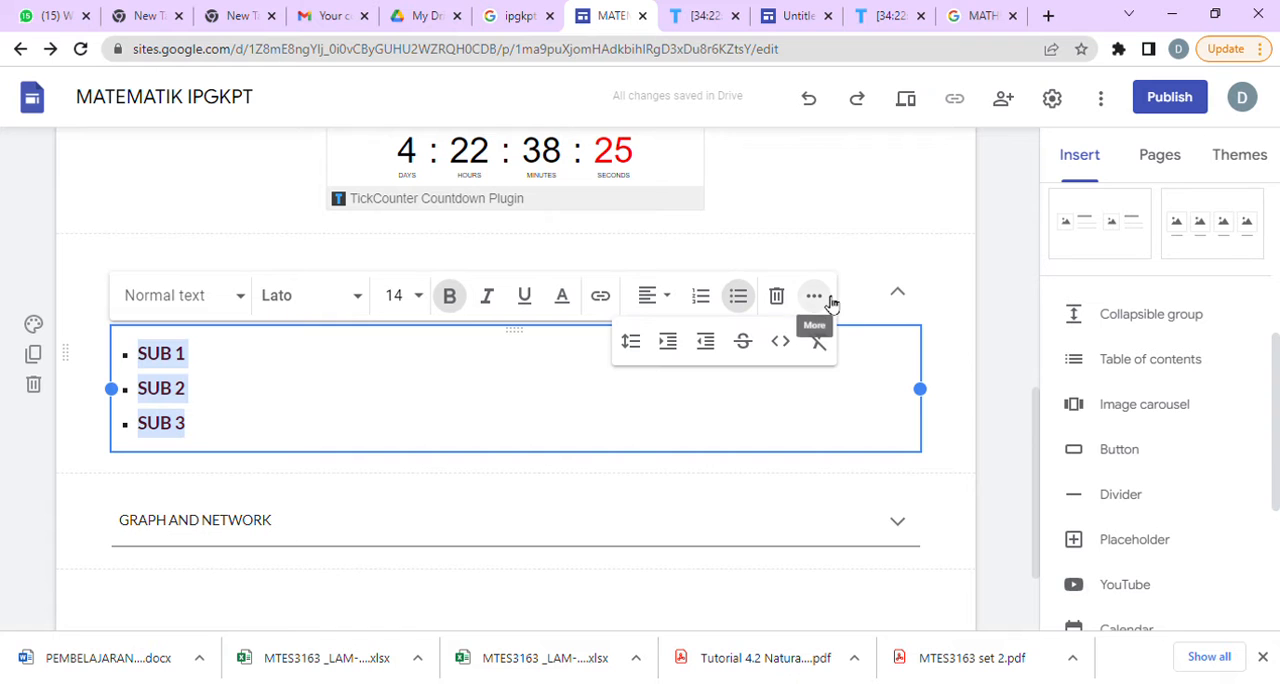
pyautogui.click(634, 343)
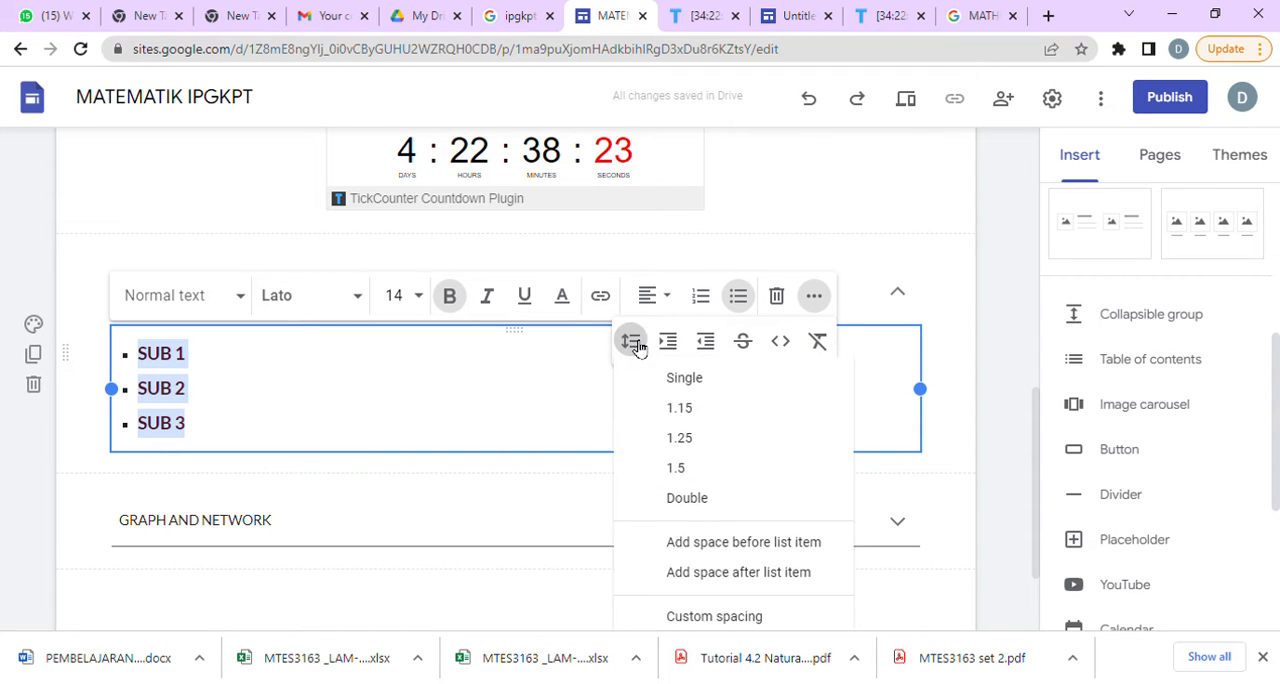
pyautogui.click(721, 382)
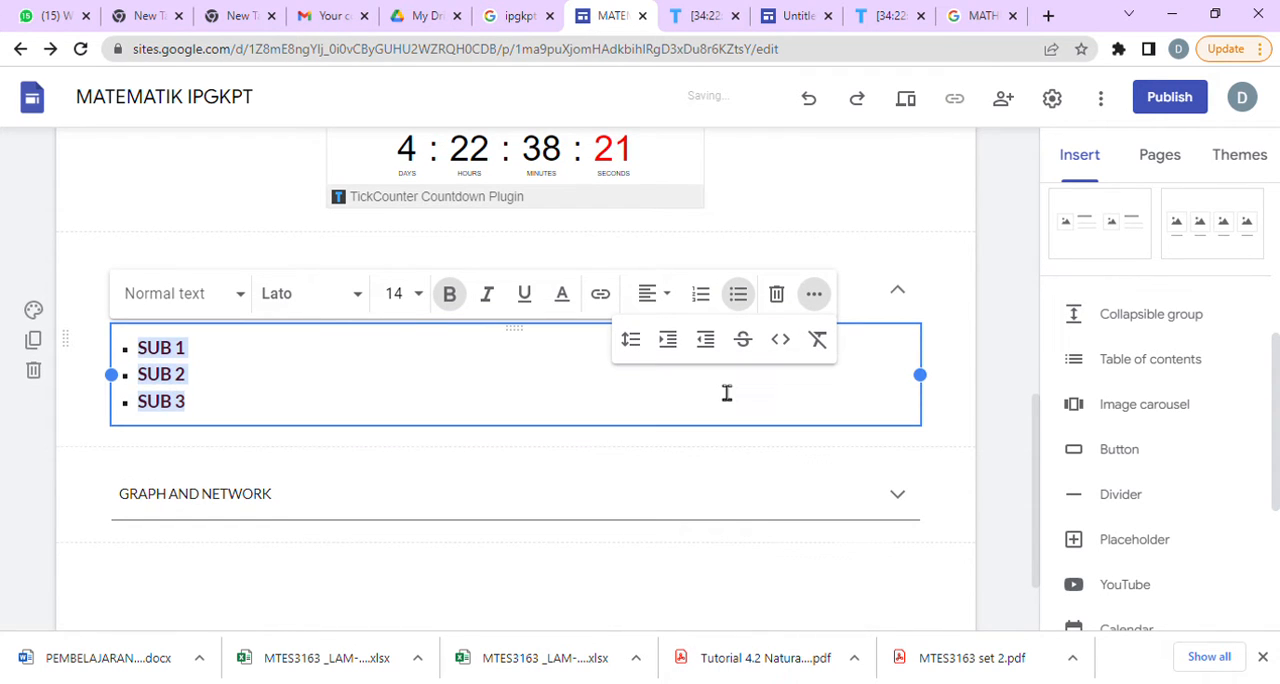
# Try 1.5 and Double line spacing on the SUB 1 to SUB 3 list and restore Single spacing.
pyautogui.click(630, 339)
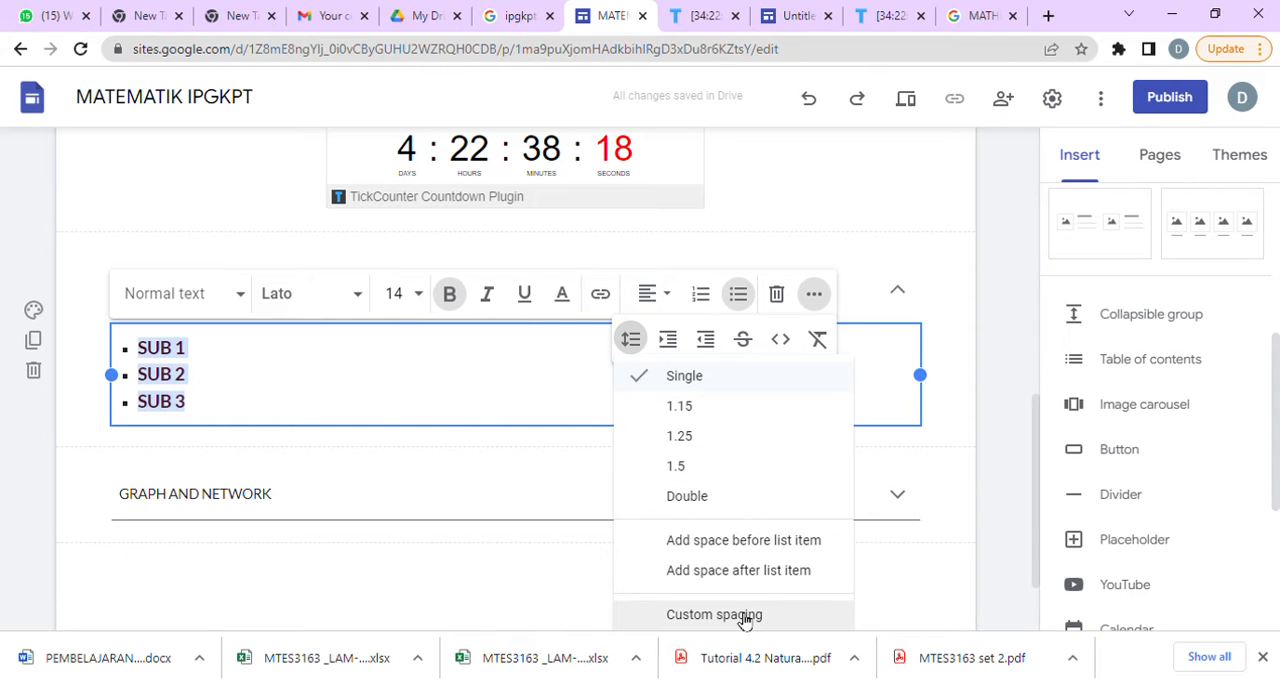
pyautogui.click(684, 468)
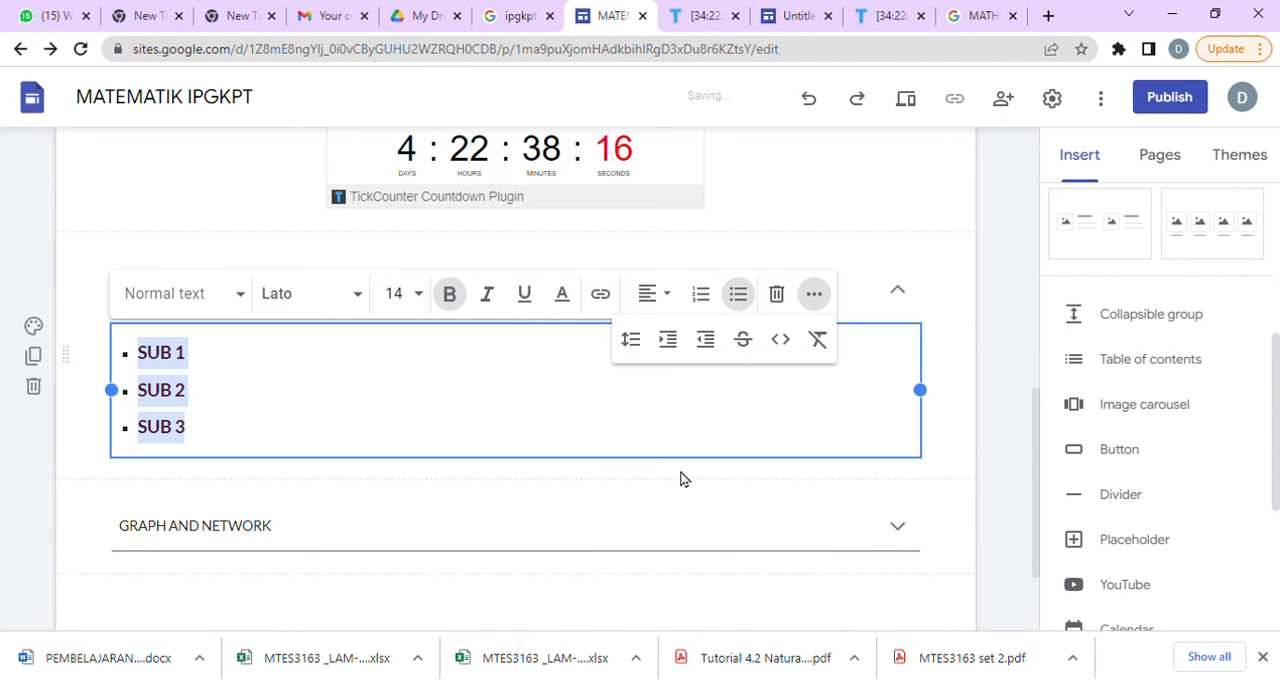
pyautogui.click(631, 340)
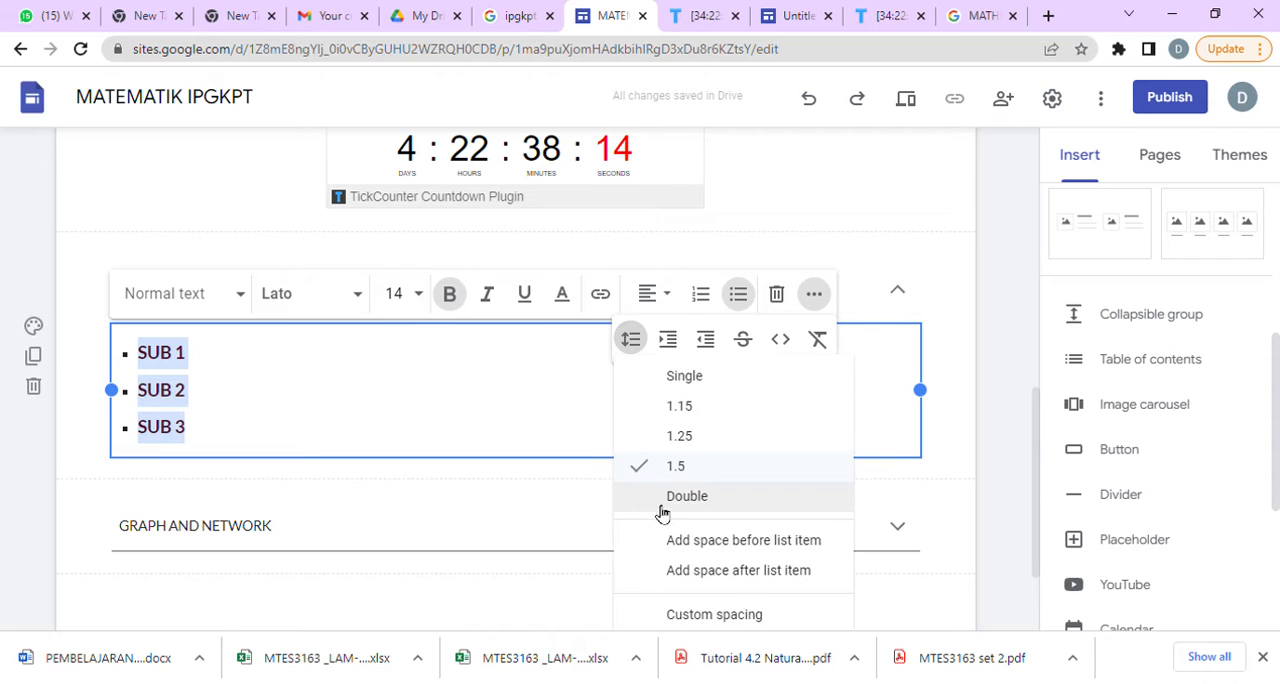
pyautogui.click(675, 498)
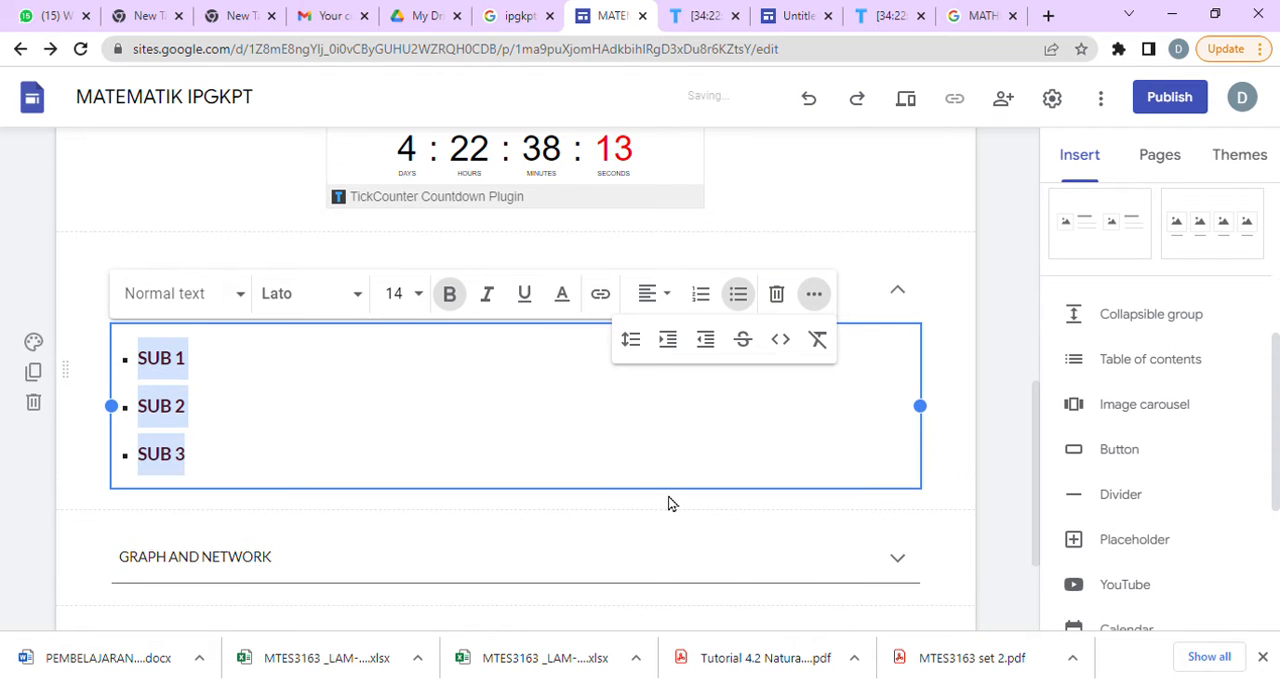
pyautogui.click(631, 340)
pyautogui.click(700, 380)
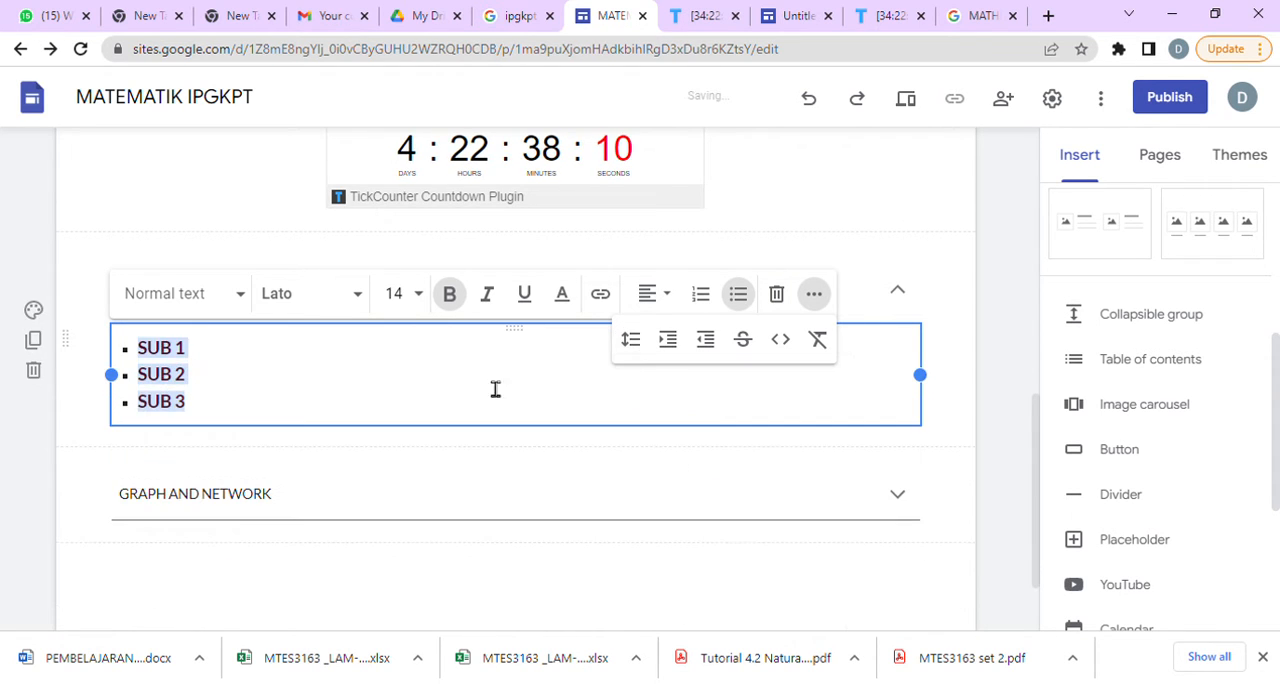
pyautogui.click(374, 400)
# Expand the second collapsible group and set its GRAPH AND NETWORK heading to the dark colour #4c1130.
pyautogui.click(620, 488)
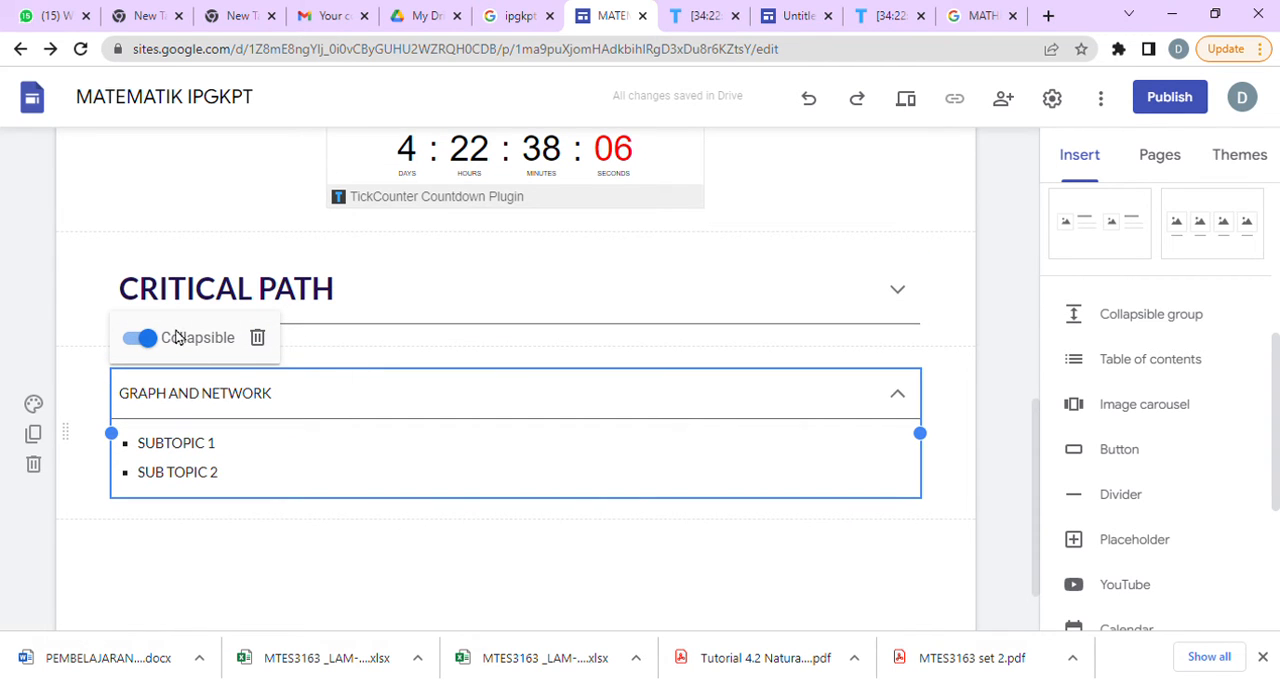
pyautogui.click(322, 412)
pyautogui.moveTo(322, 412); pyautogui.dragTo(139, 405)
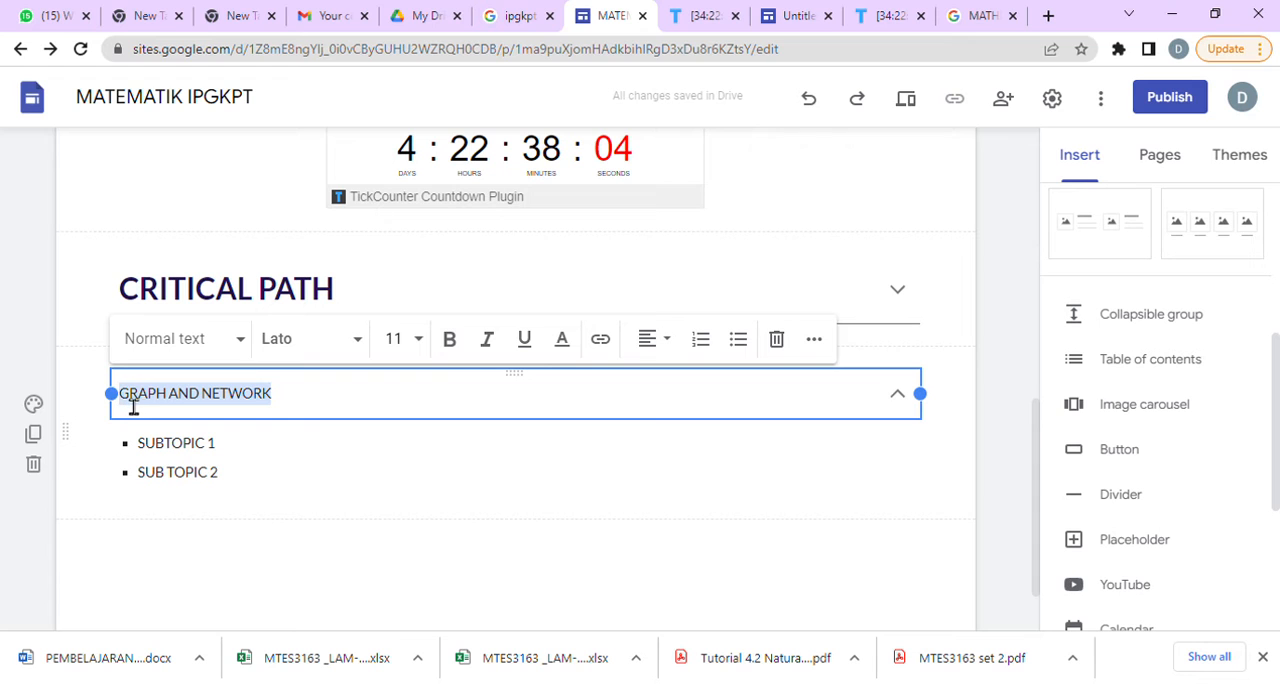
pyautogui.click(562, 338)
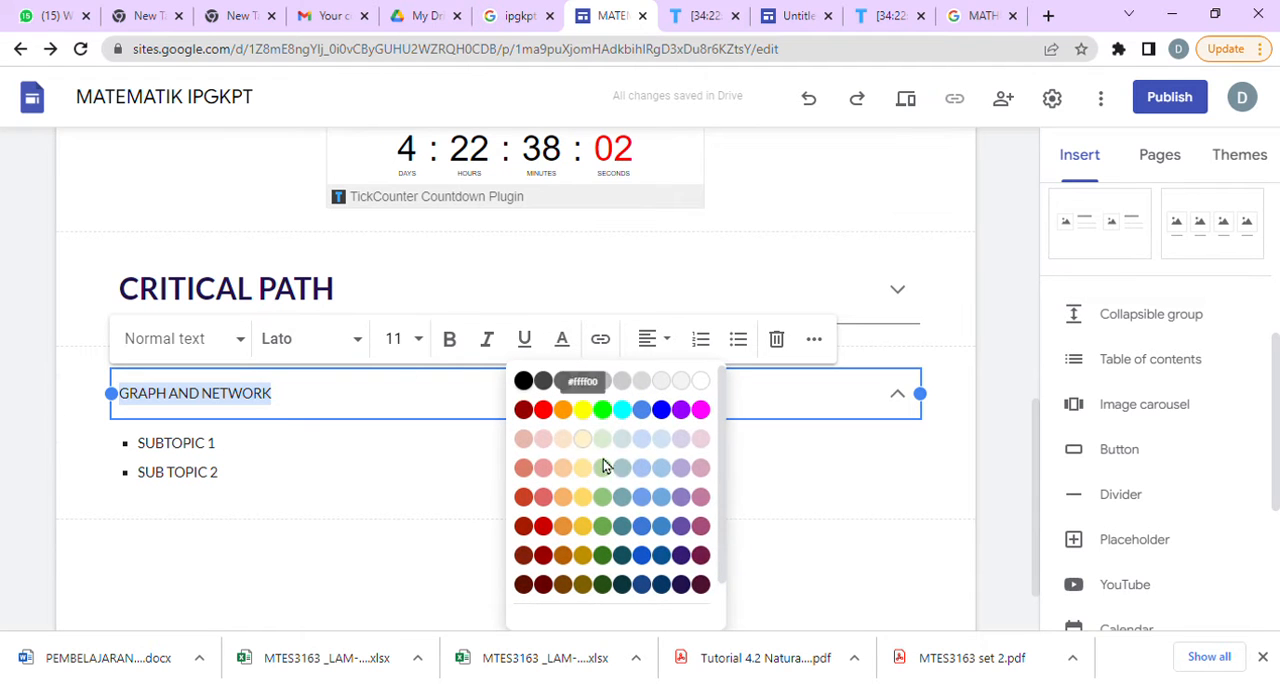
pyautogui.click(698, 584)
# Change the font of the GRAPH AND NETWORK heading to Comic Sans MS.
pyautogui.click(308, 397)
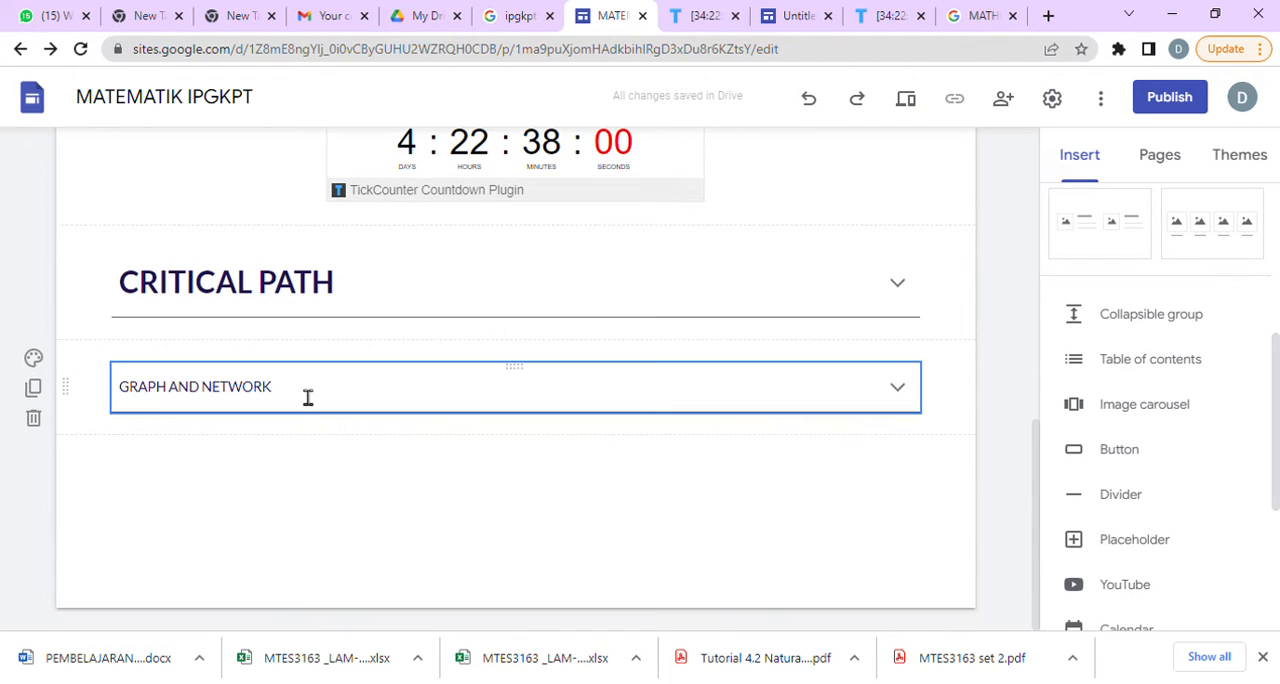
pyautogui.moveTo(308, 397); pyautogui.dragTo(135, 410)
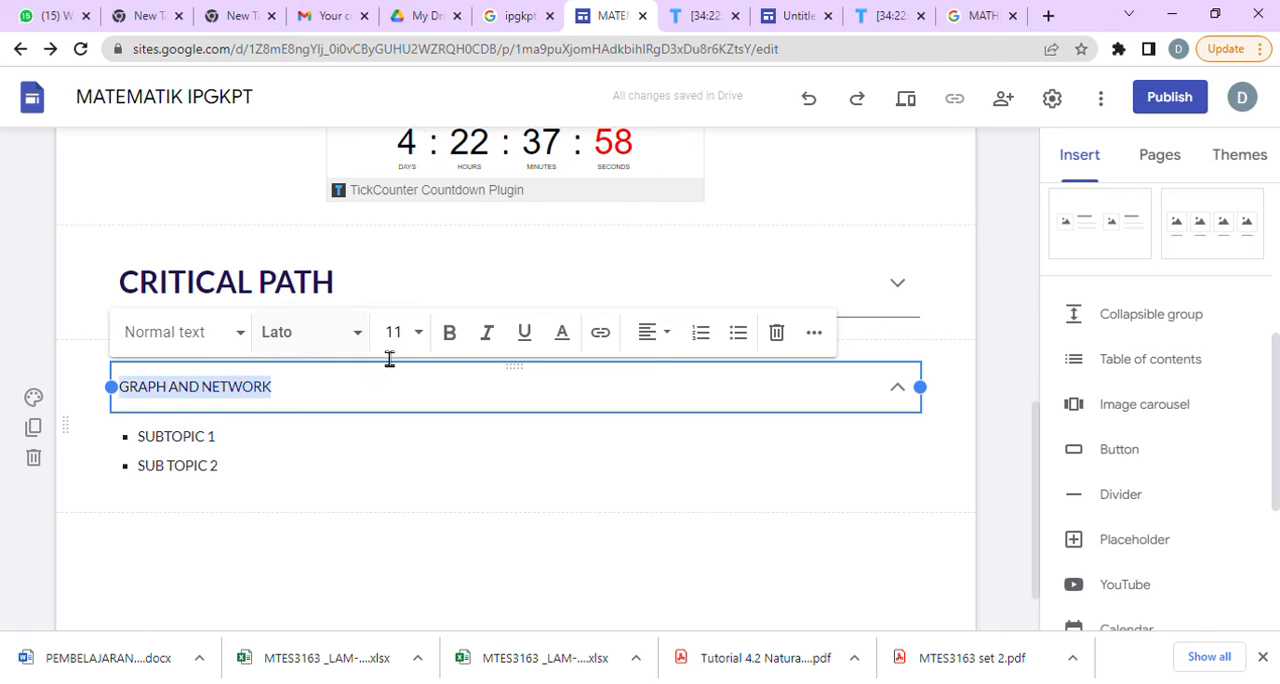
pyautogui.click(360, 335)
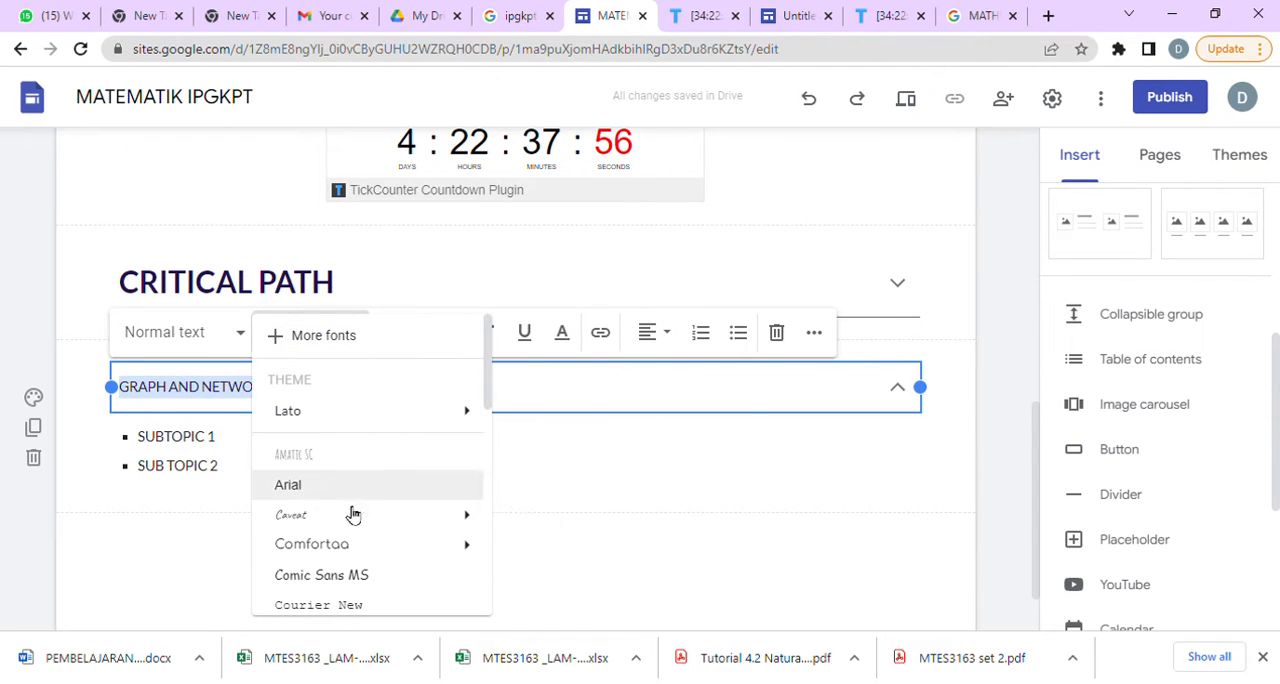
pyautogui.click(350, 582)
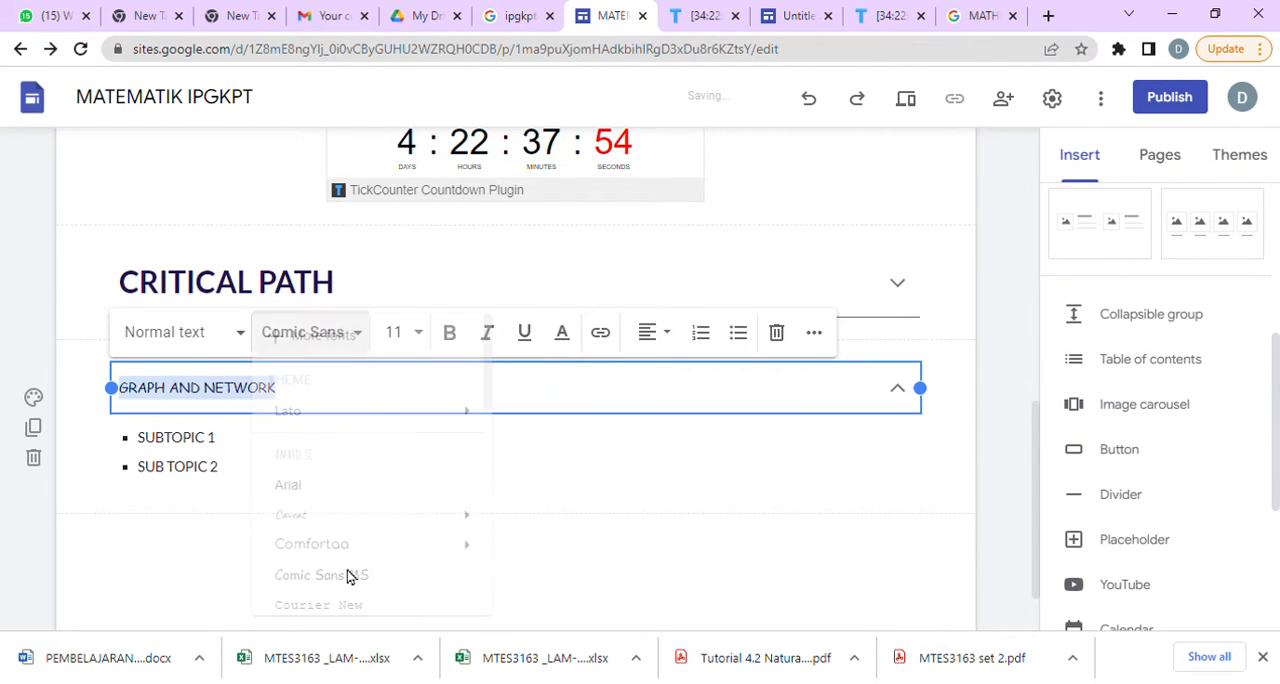
# Make the GRAPH AND NETWORK heading bold and set its font size to 14.
pyautogui.click(449, 332)
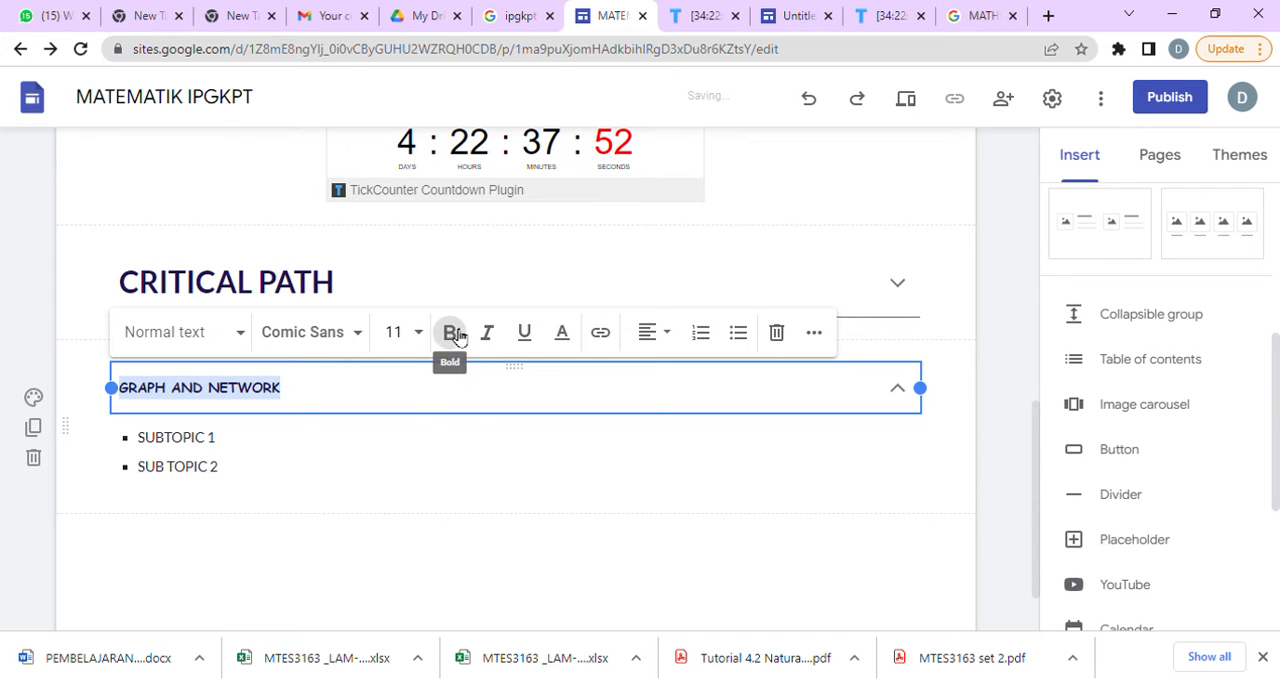
pyautogui.click(418, 332)
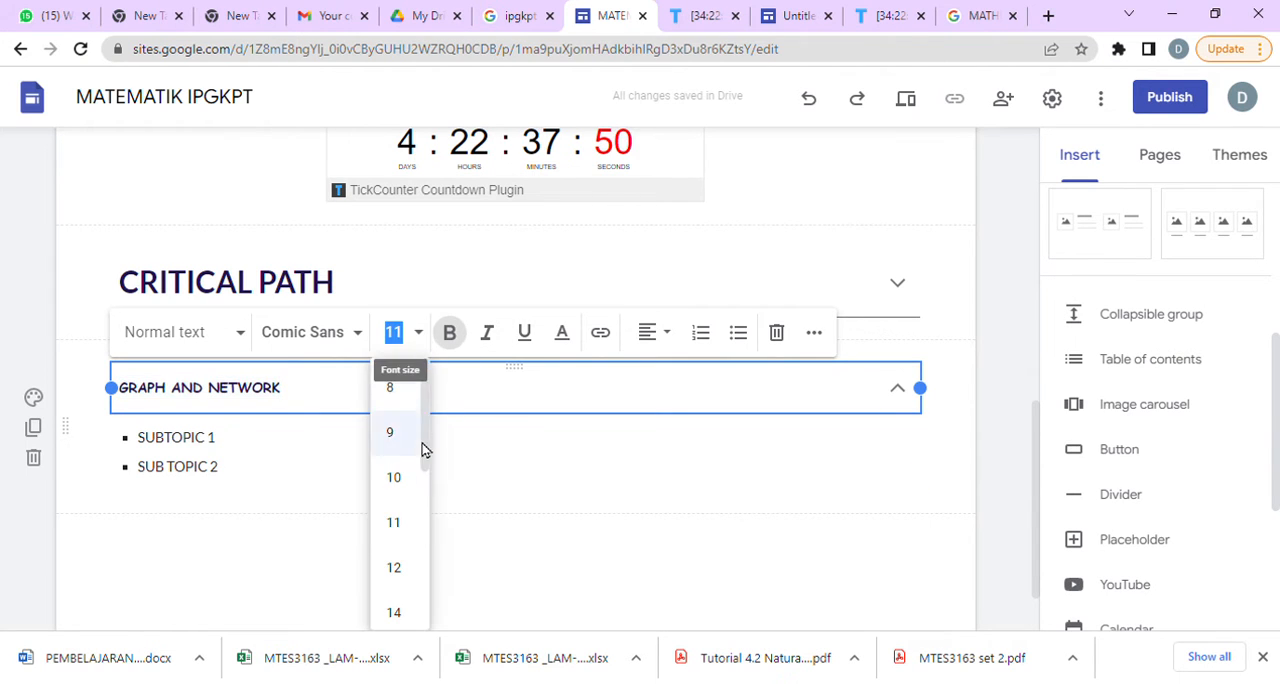
pyautogui.scroll(-5, 420, 446)
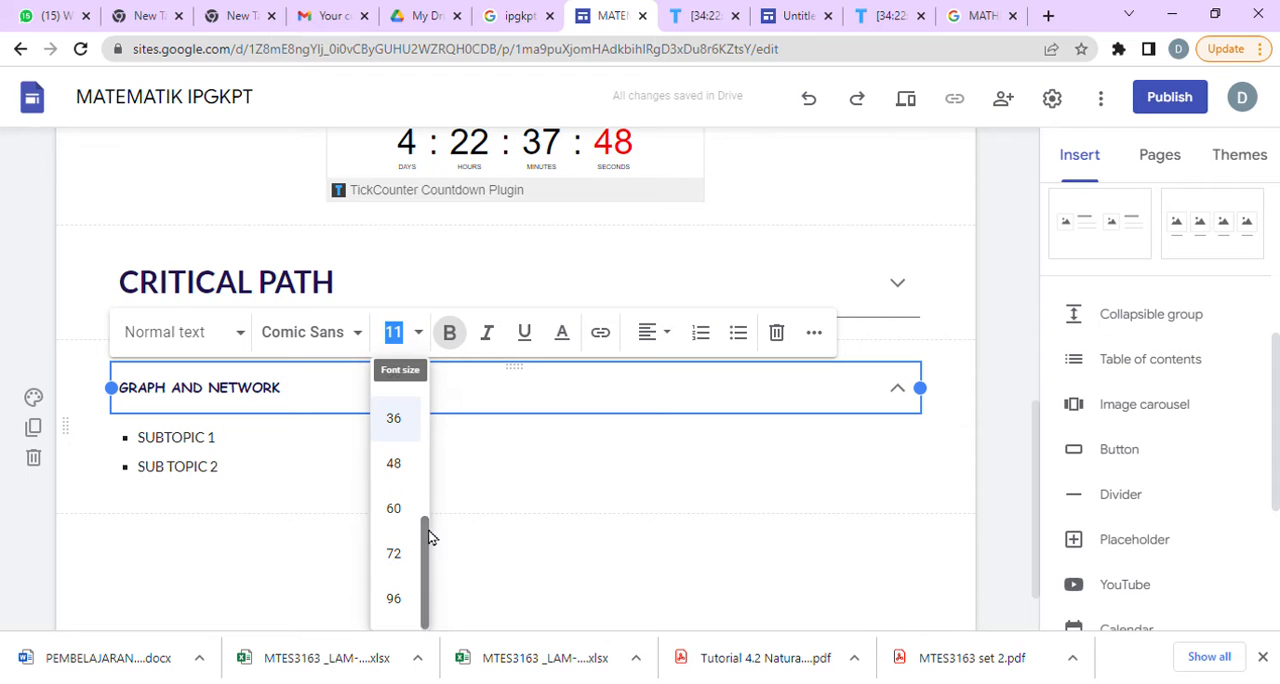
pyautogui.moveTo(429, 529); pyautogui.dragTo(414, 449)
pyautogui.click(414, 449)
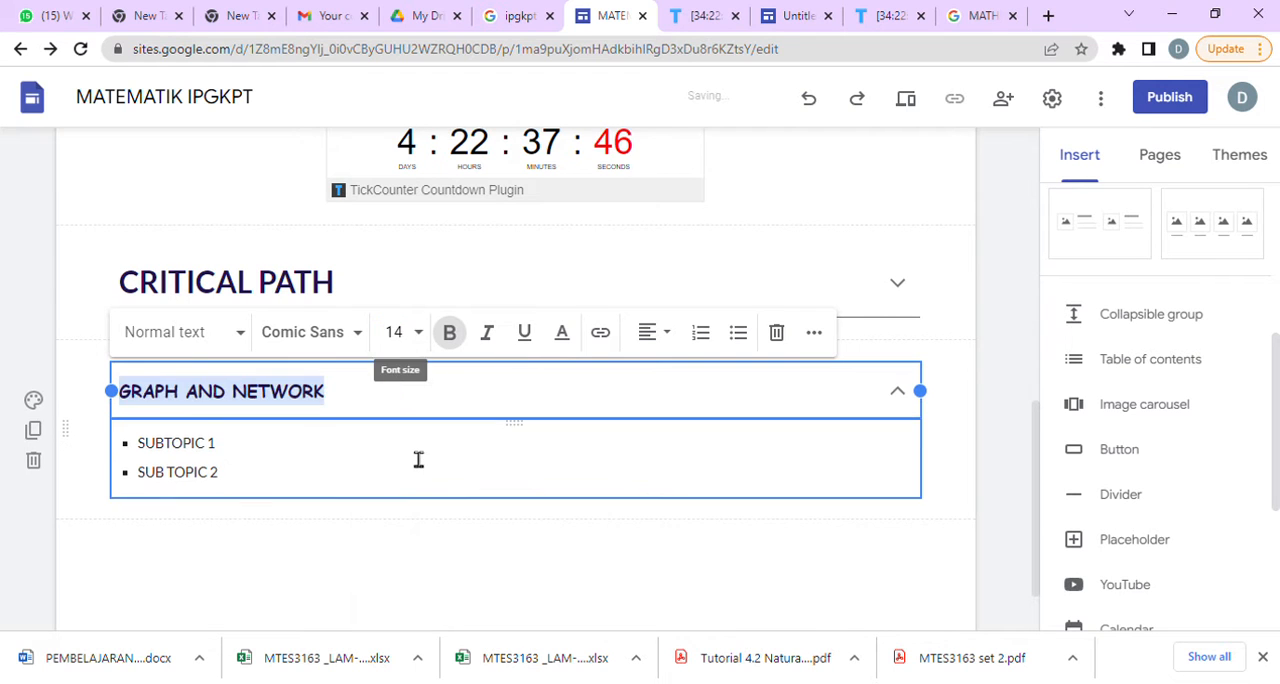
pyautogui.click(351, 298)
pyautogui.click(317, 497)
pyautogui.click(363, 398)
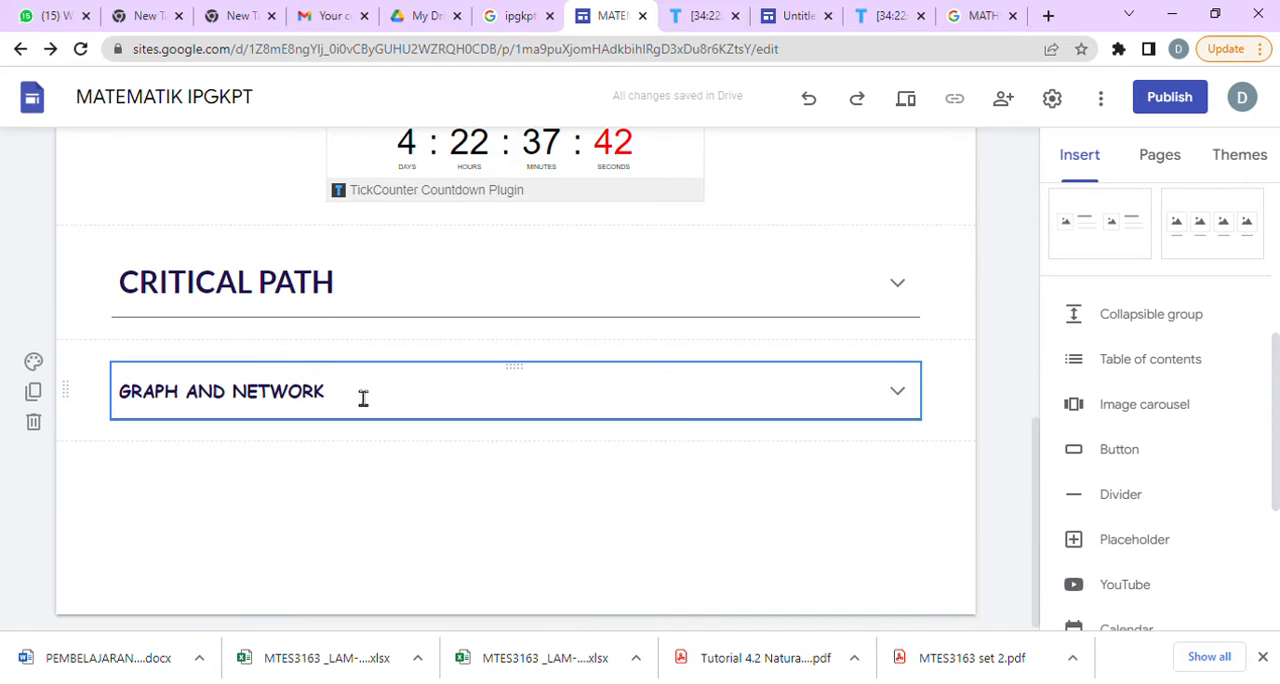
# Enlarge the GRAPH AND NETWORK heading to font size 24.
pyautogui.click(346, 399)
pyautogui.click(420, 334)
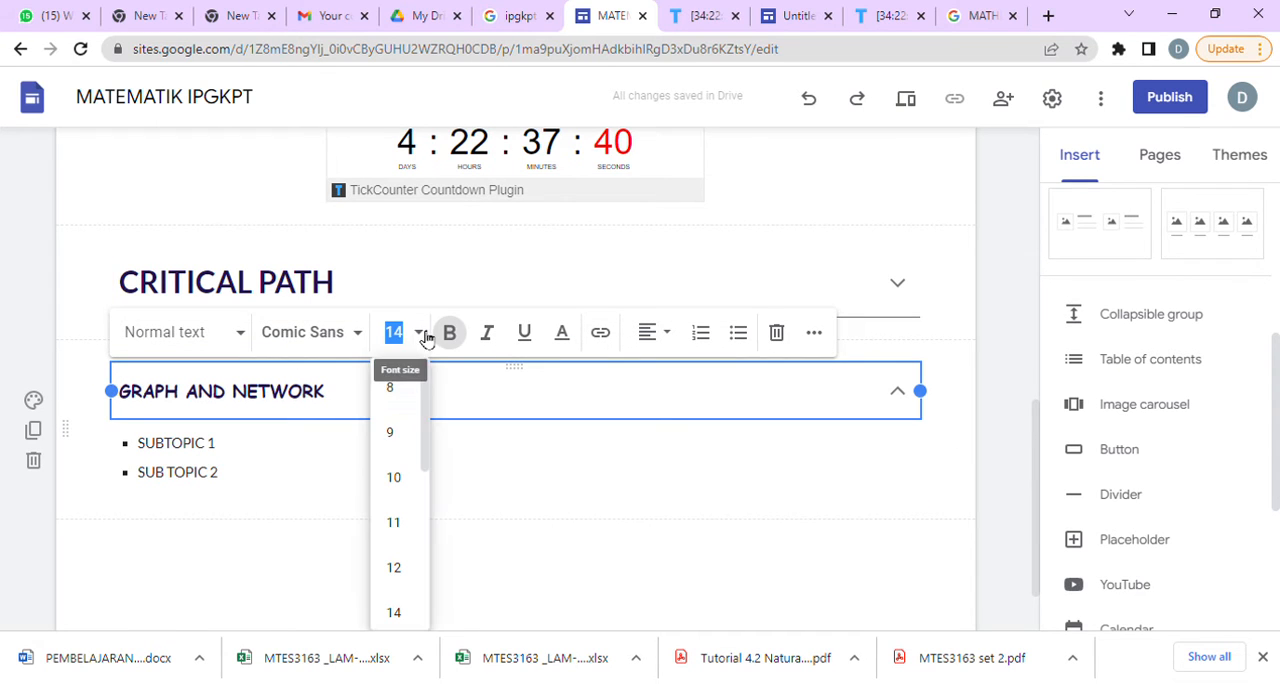
pyautogui.scroll(-3, 420, 470)
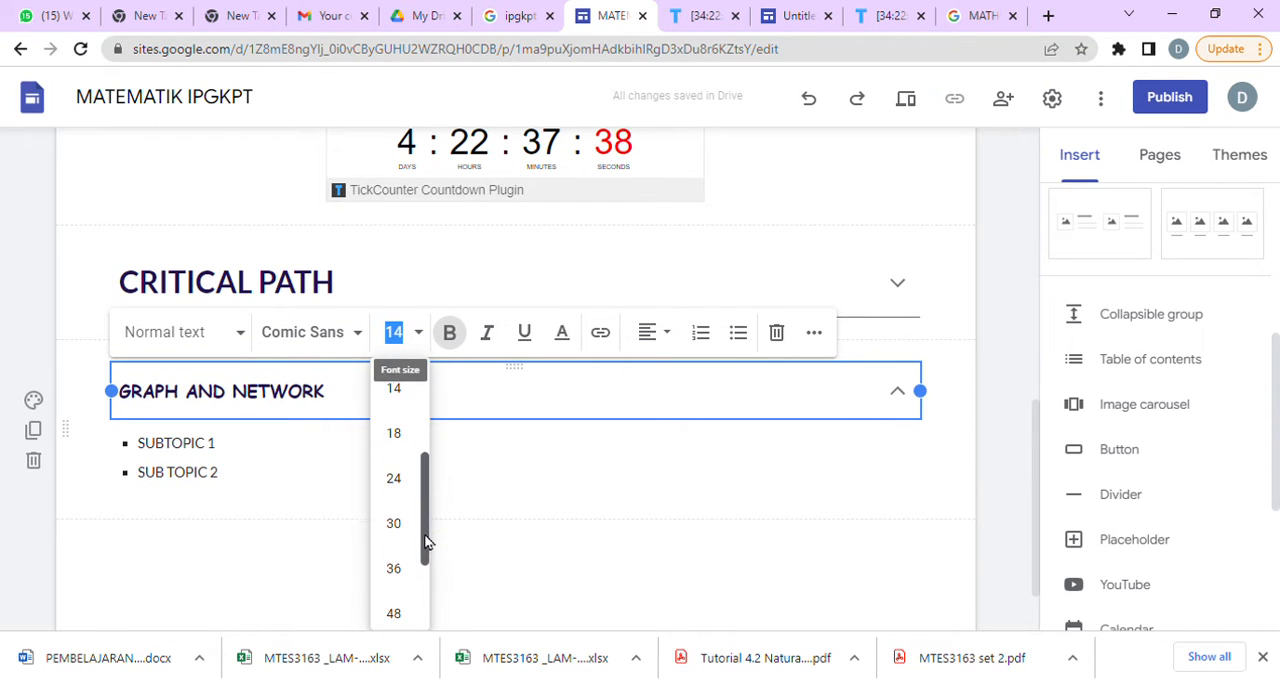
pyautogui.click(398, 476)
pyautogui.moveTo(328, 394); pyautogui.dragTo(118, 392)
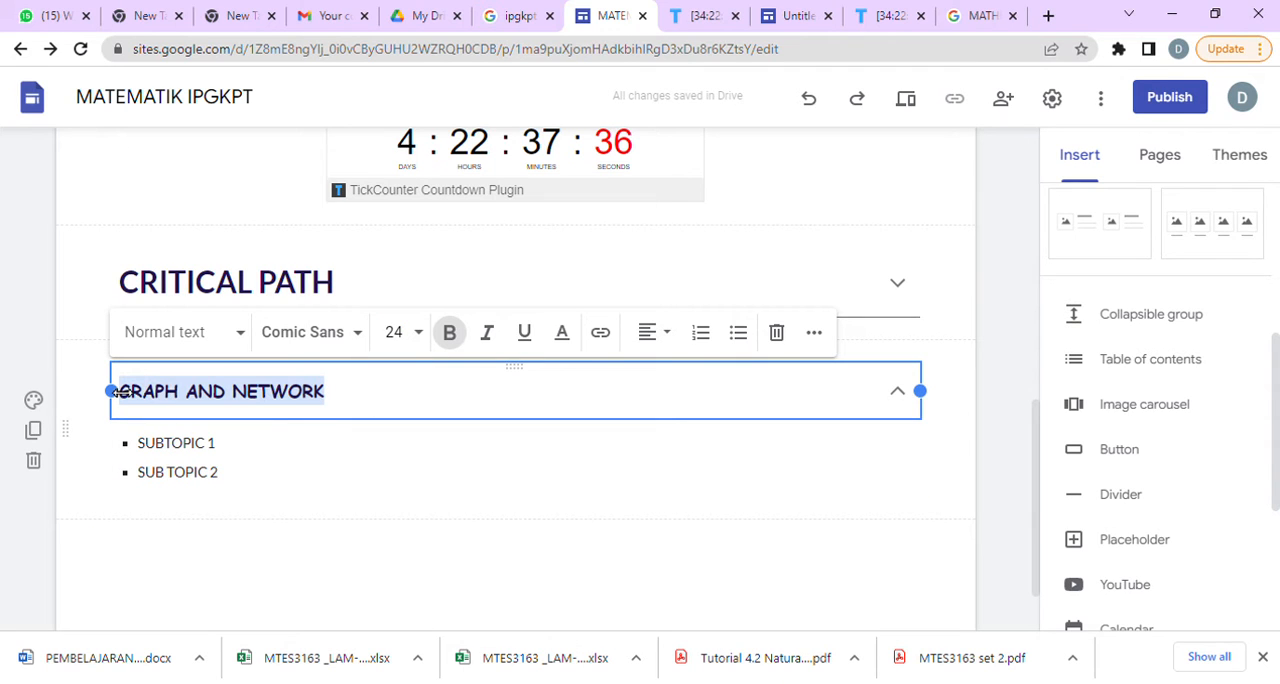
pyautogui.click(421, 338)
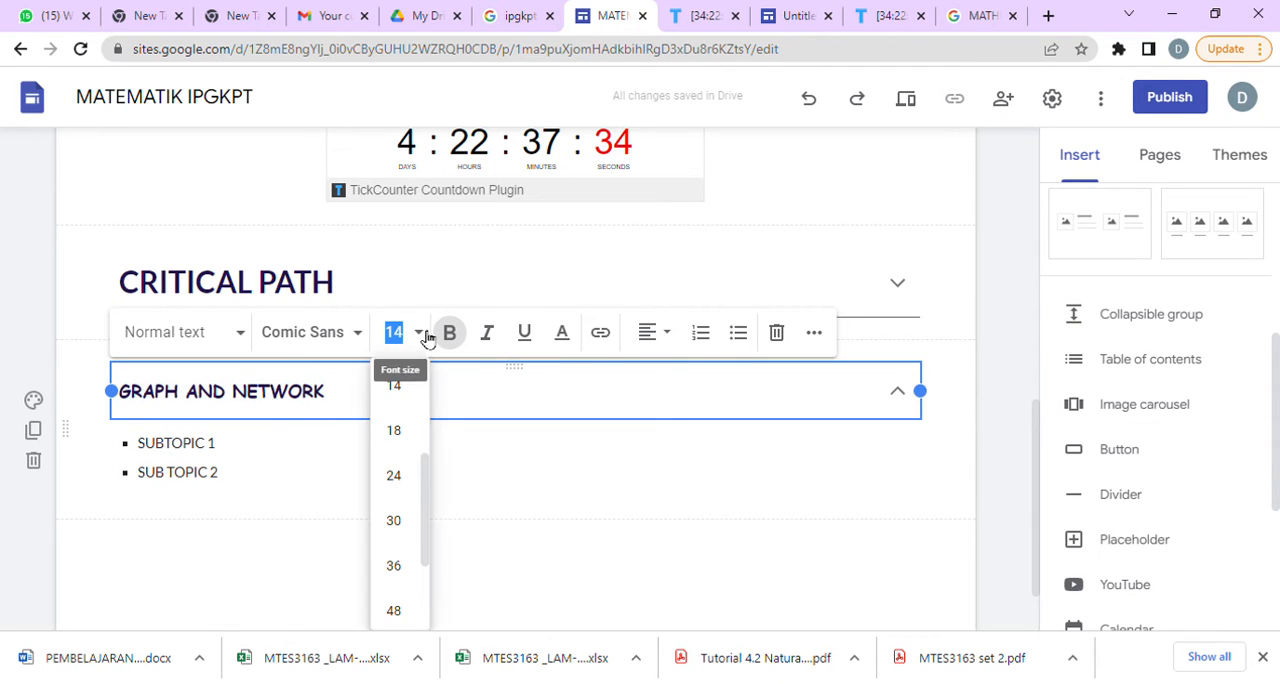
pyautogui.click(416, 478)
pyautogui.click(417, 566)
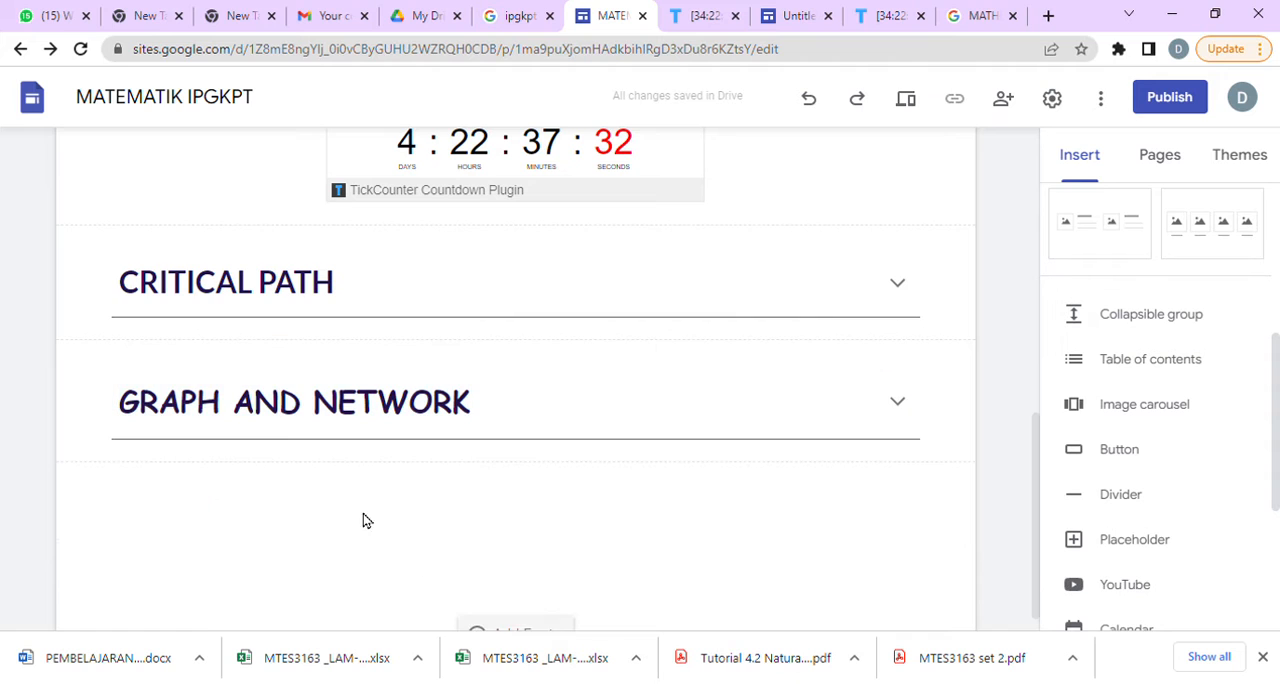
# Expand the GRAPH AND NETWORK group and set the text of its two subtopics to dark purple #20124d.
pyautogui.click(356, 420)
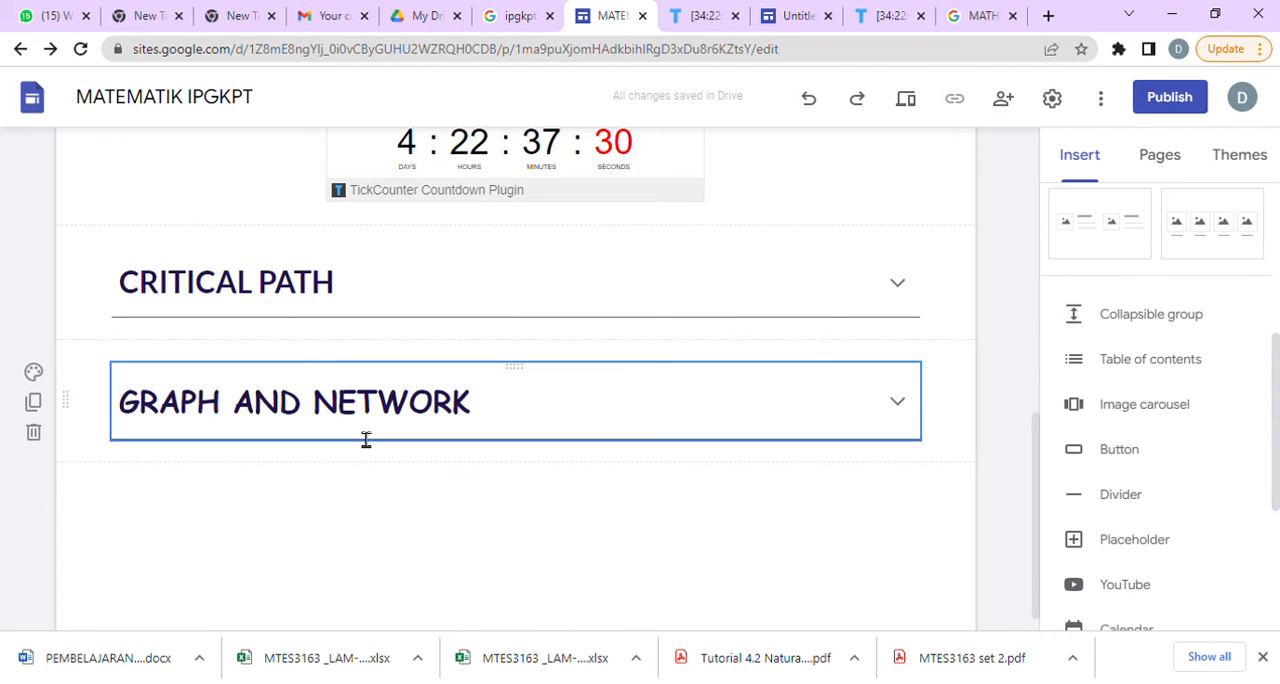
pyautogui.click(356, 400)
pyautogui.moveTo(219, 493); pyautogui.dragTo(166, 495)
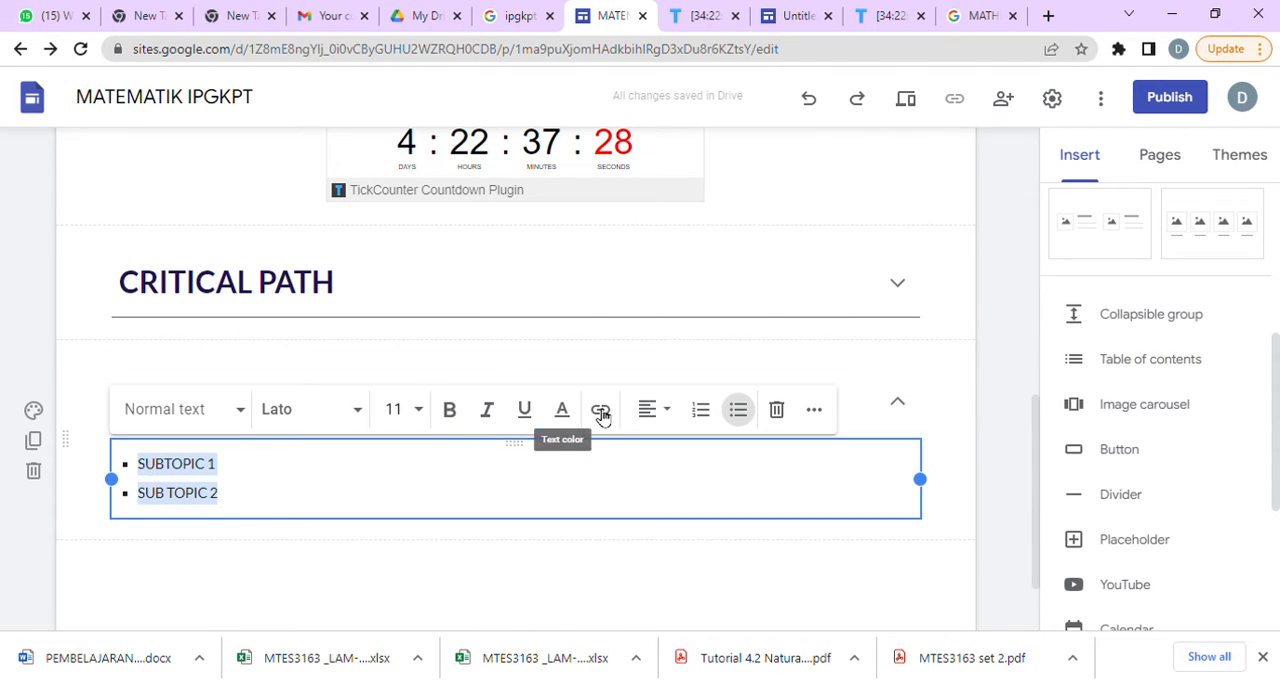
pyautogui.click(563, 412)
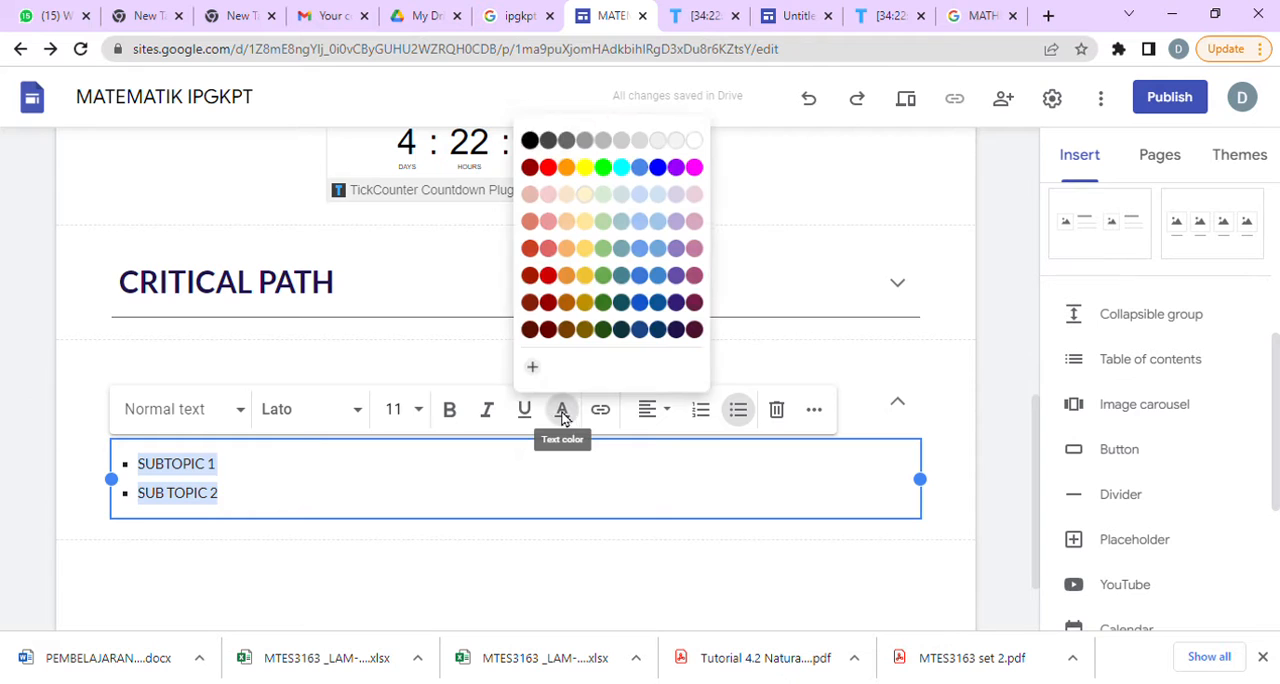
pyautogui.click(690, 336)
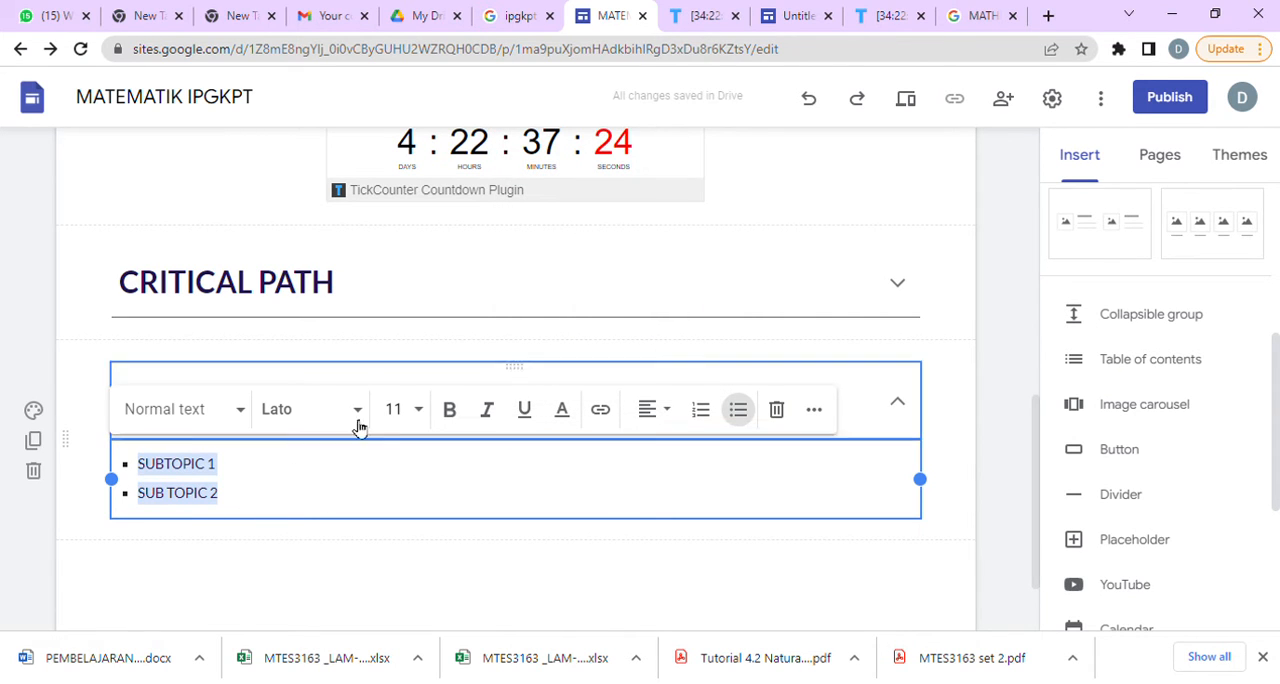
# Format the two subtopics under GRAPH AND NETWORK as bold Playfair Display at size 14.
pyautogui.click(420, 413)
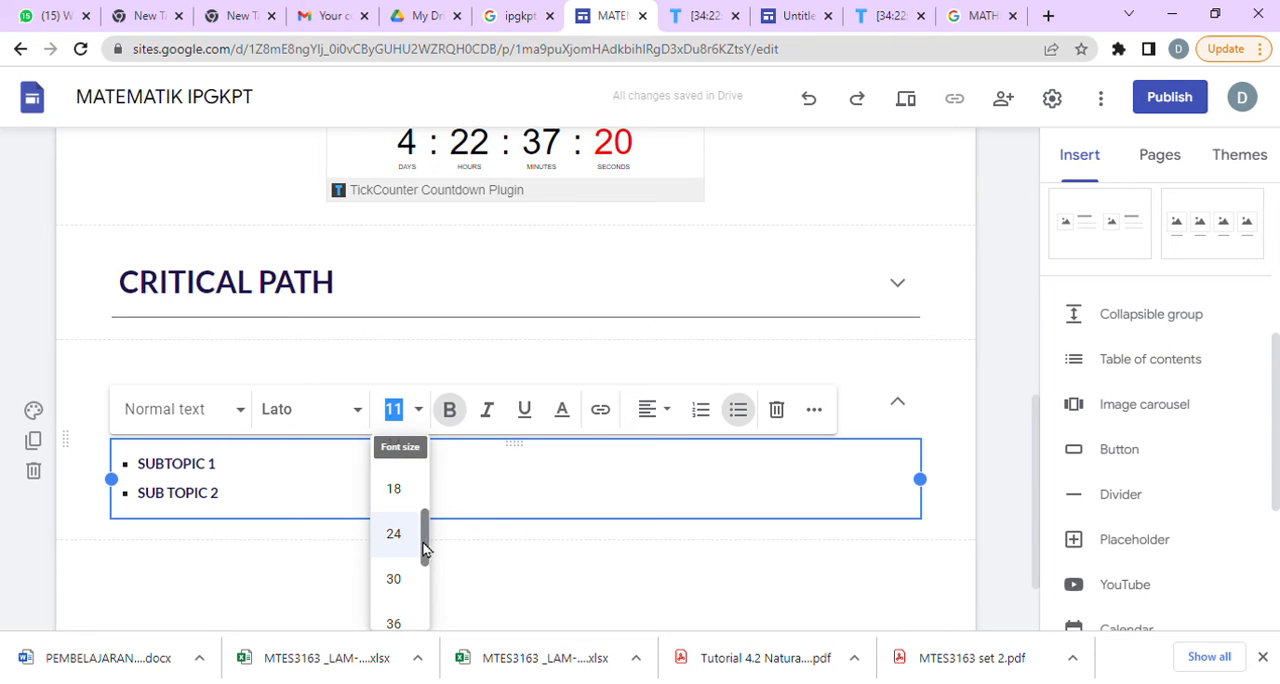
pyautogui.click(394, 503)
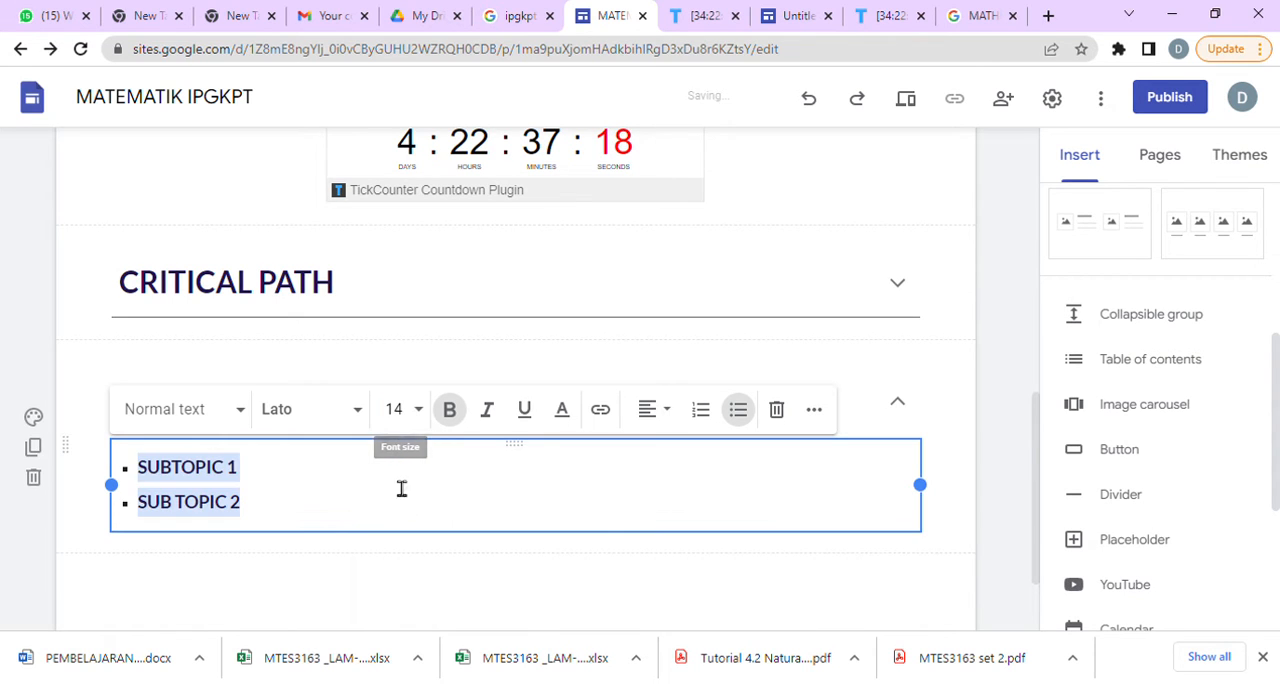
pyautogui.click(361, 413)
pyautogui.scroll(-5, 380, 523)
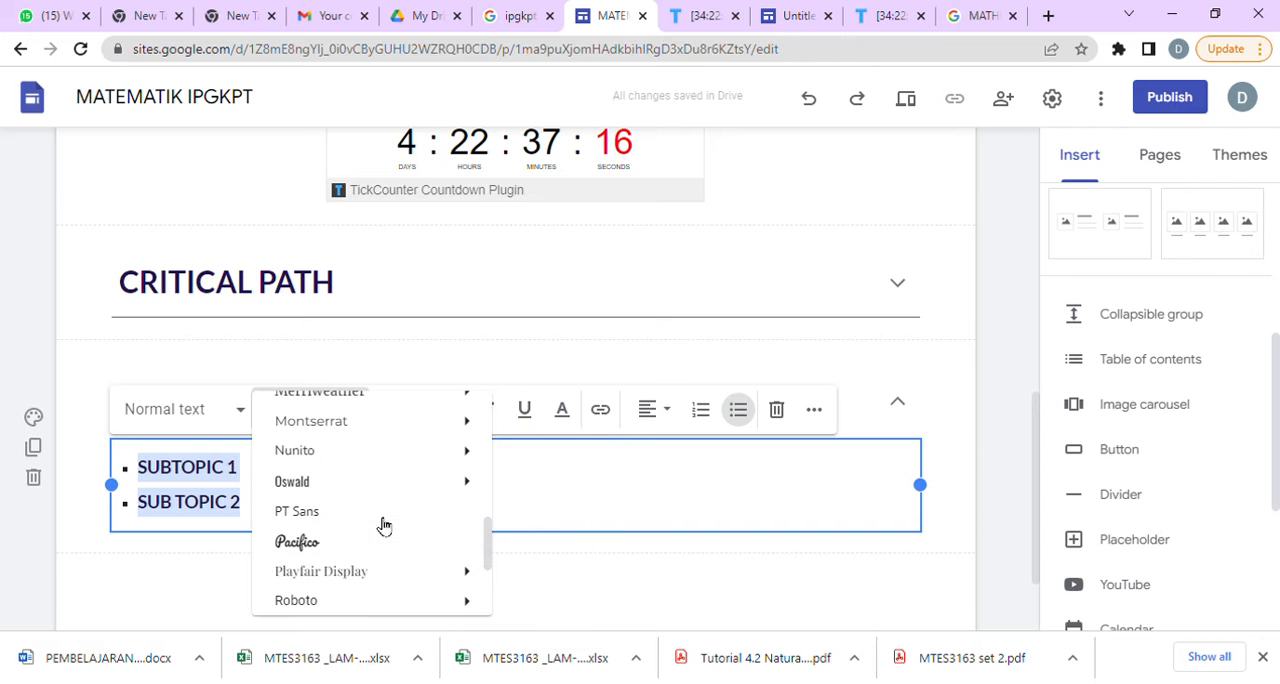
pyautogui.click(383, 576)
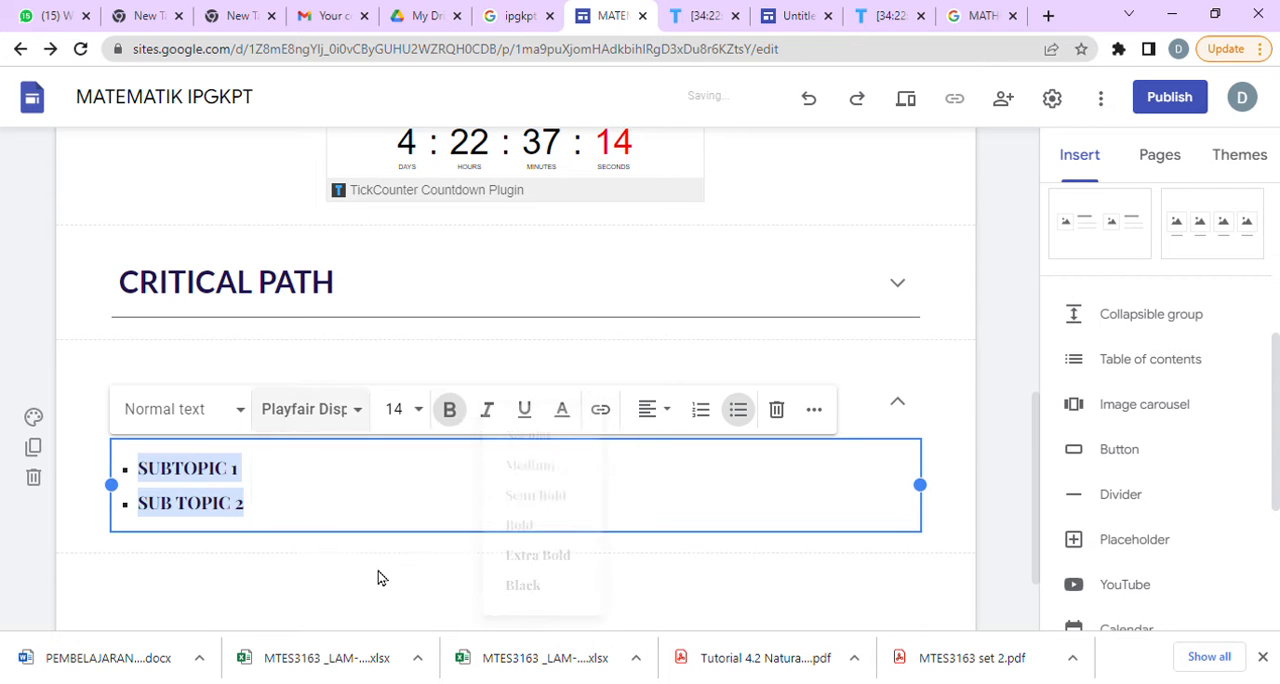
pyautogui.click(360, 560)
# Change the font of the CRITICAL PATH heading to Comic Sans MS.
pyautogui.scroll(1, 400, 509)
pyautogui.click(320, 434)
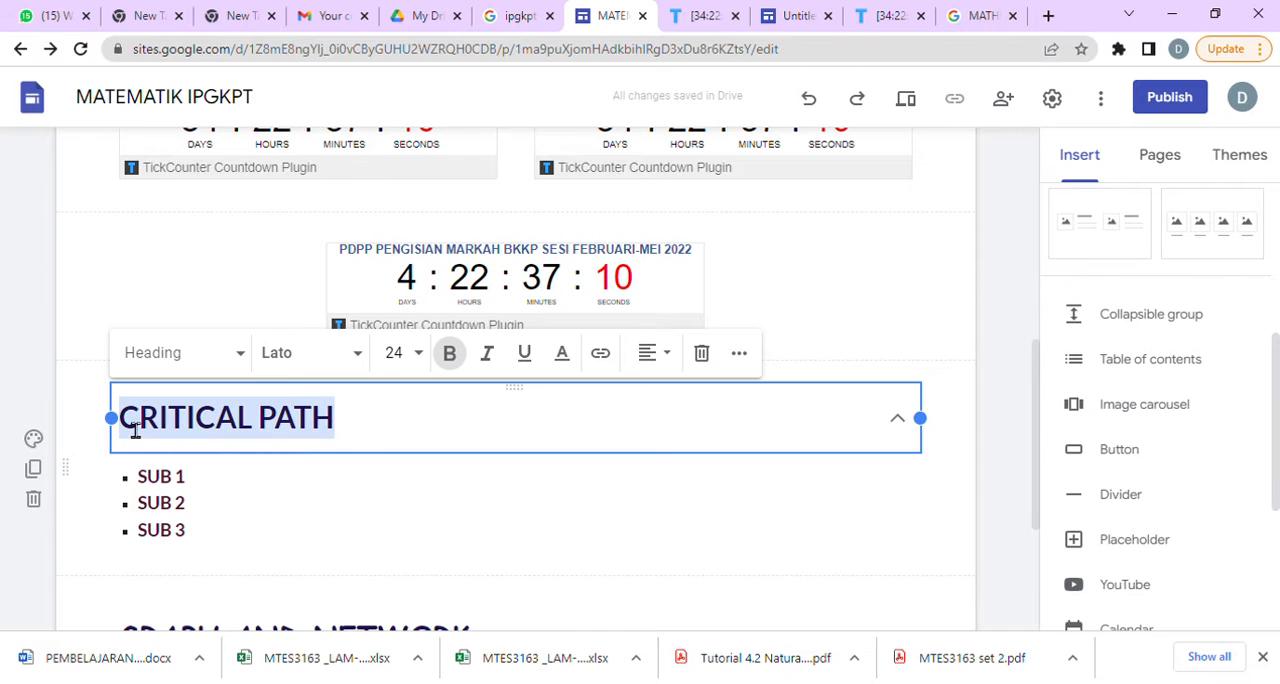
pyautogui.click(361, 357)
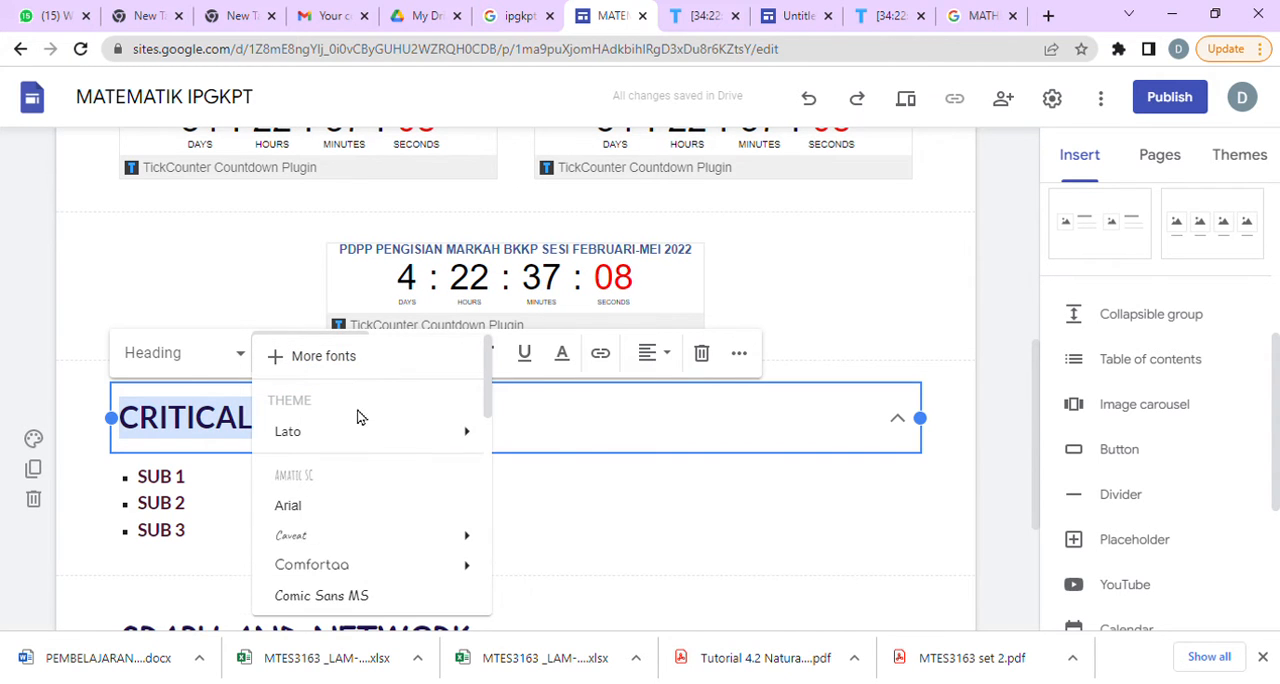
pyautogui.click(387, 598)
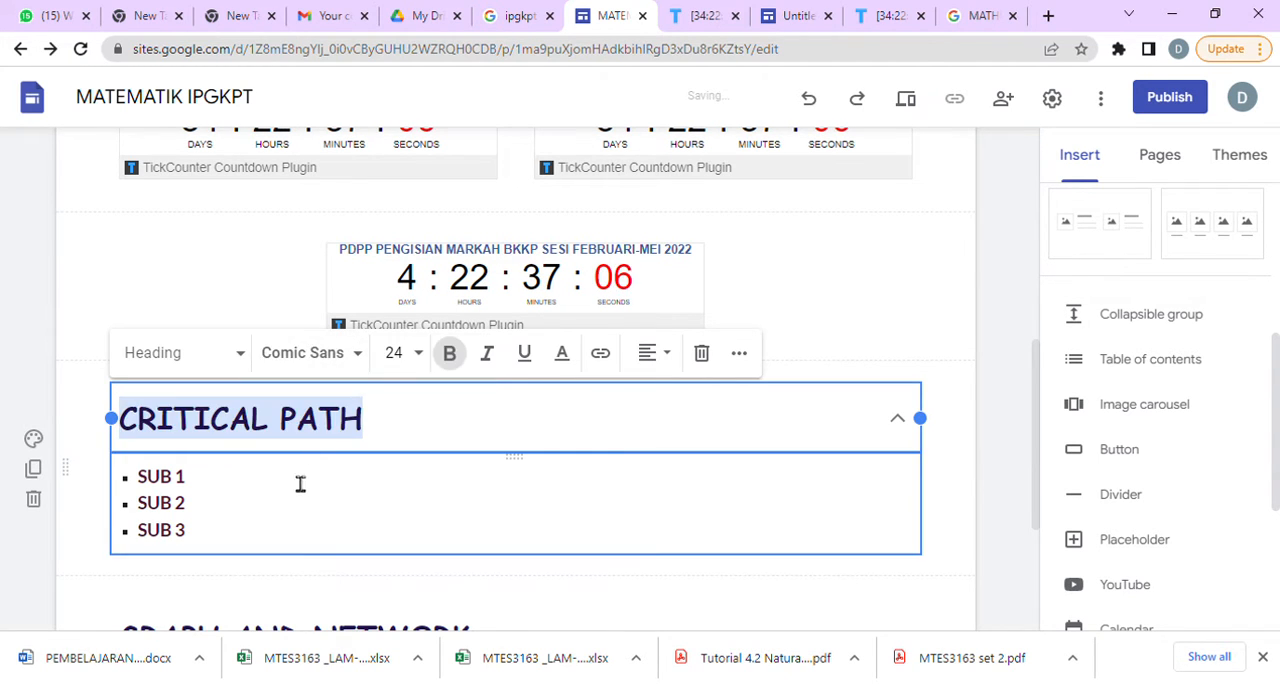
# Change the font of the SUB 1 to SUB 3 list to Playfair Display.
pyautogui.moveTo(235, 555); pyautogui.dragTo(140, 478)
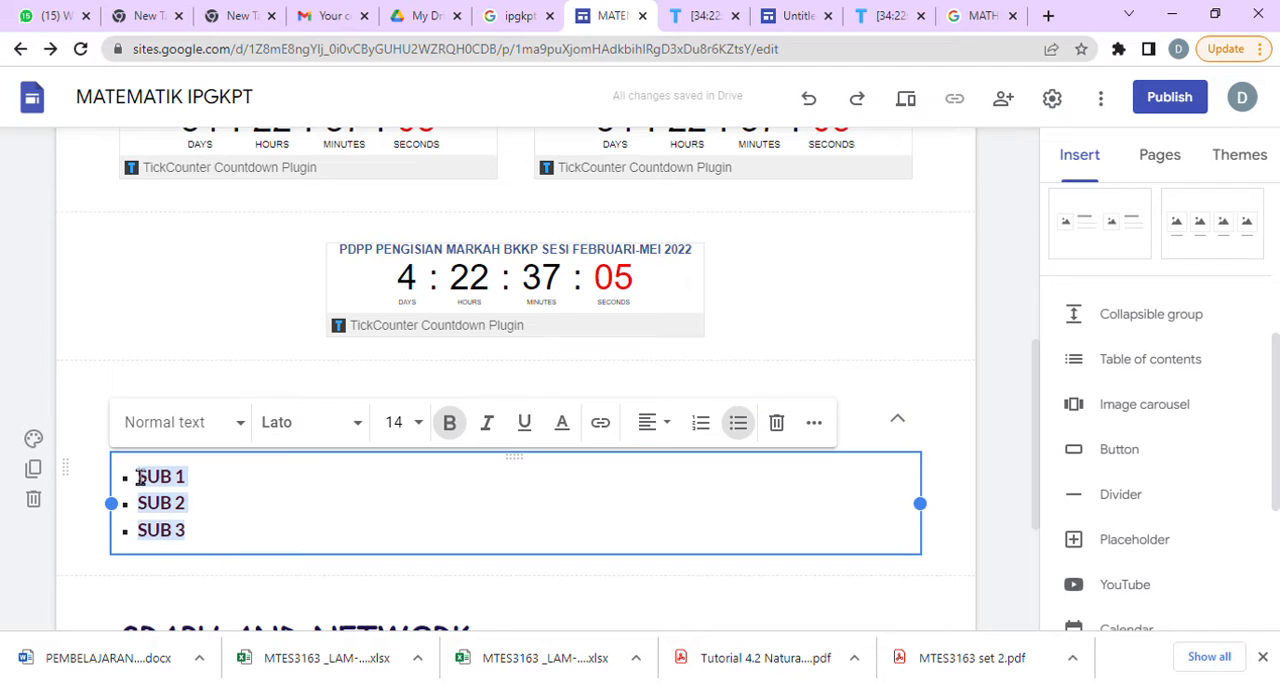
pyautogui.click(366, 430)
pyautogui.scroll(-5, 383, 530)
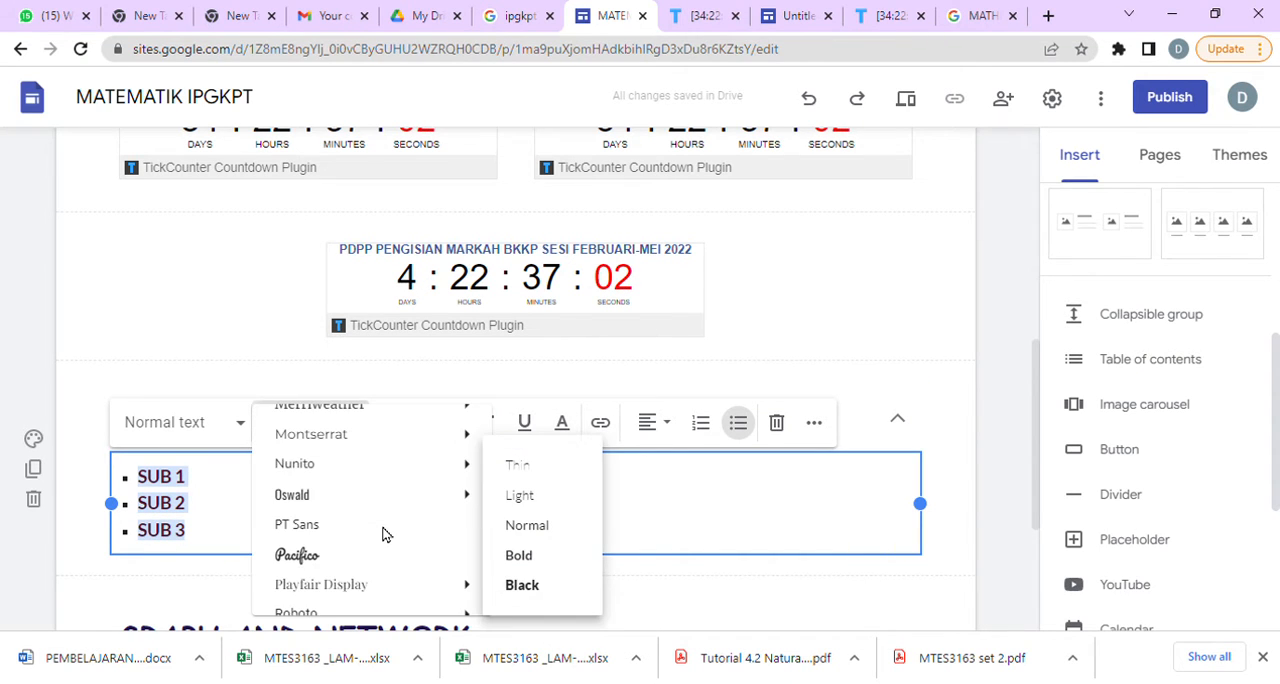
pyautogui.click(395, 589)
pyautogui.click(422, 556)
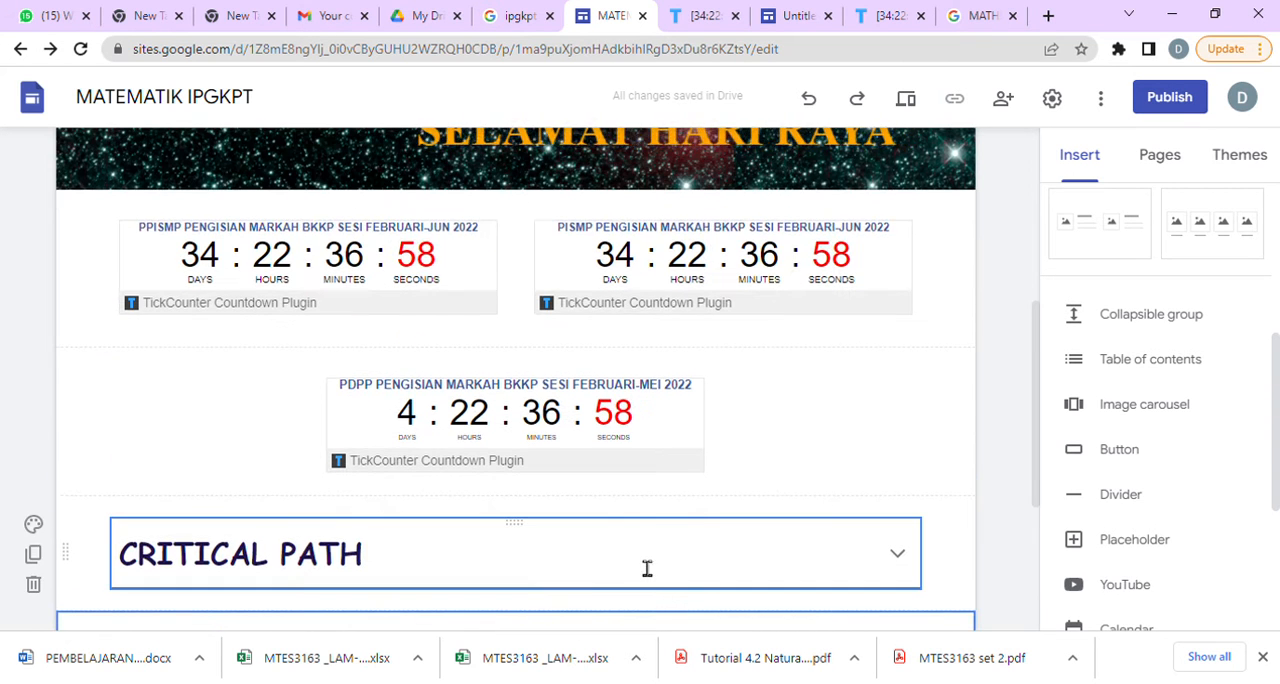
pyautogui.scroll(-3, 680, 540)
pyautogui.click(829, 393)
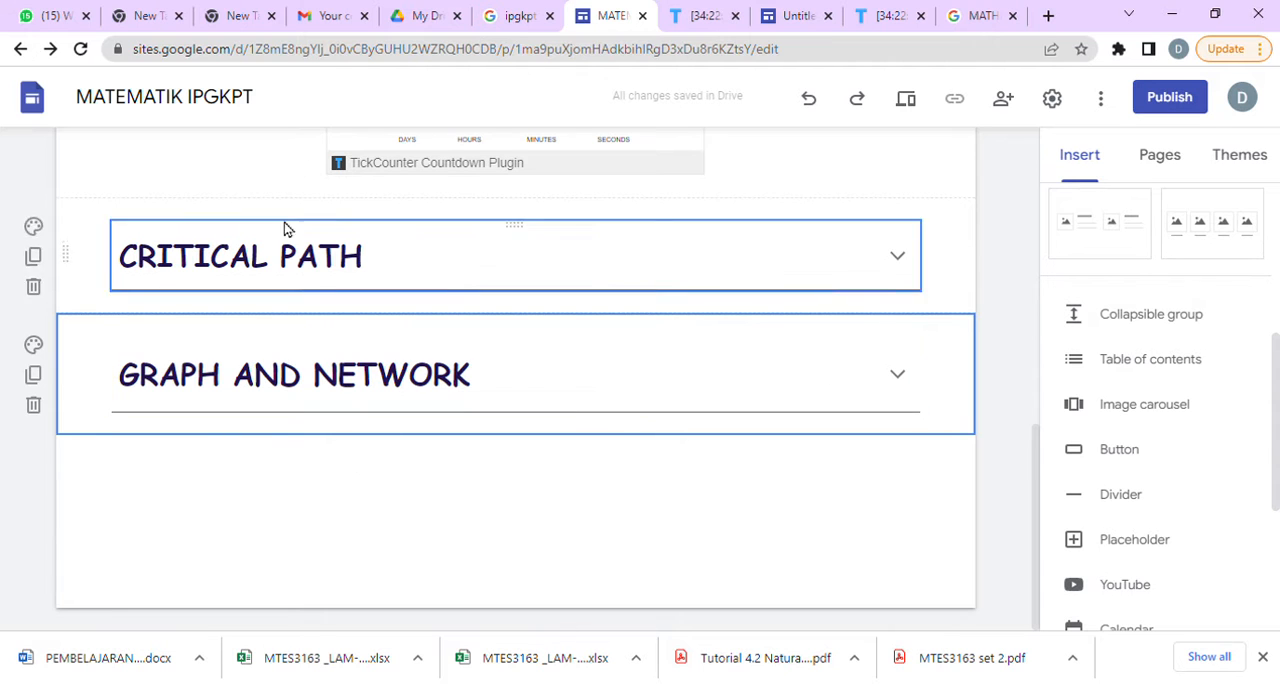
# Apply section colour Style 3 to the section holding the PPISMP and PISMP countdowns.
pyautogui.scroll(5, 506, 405)
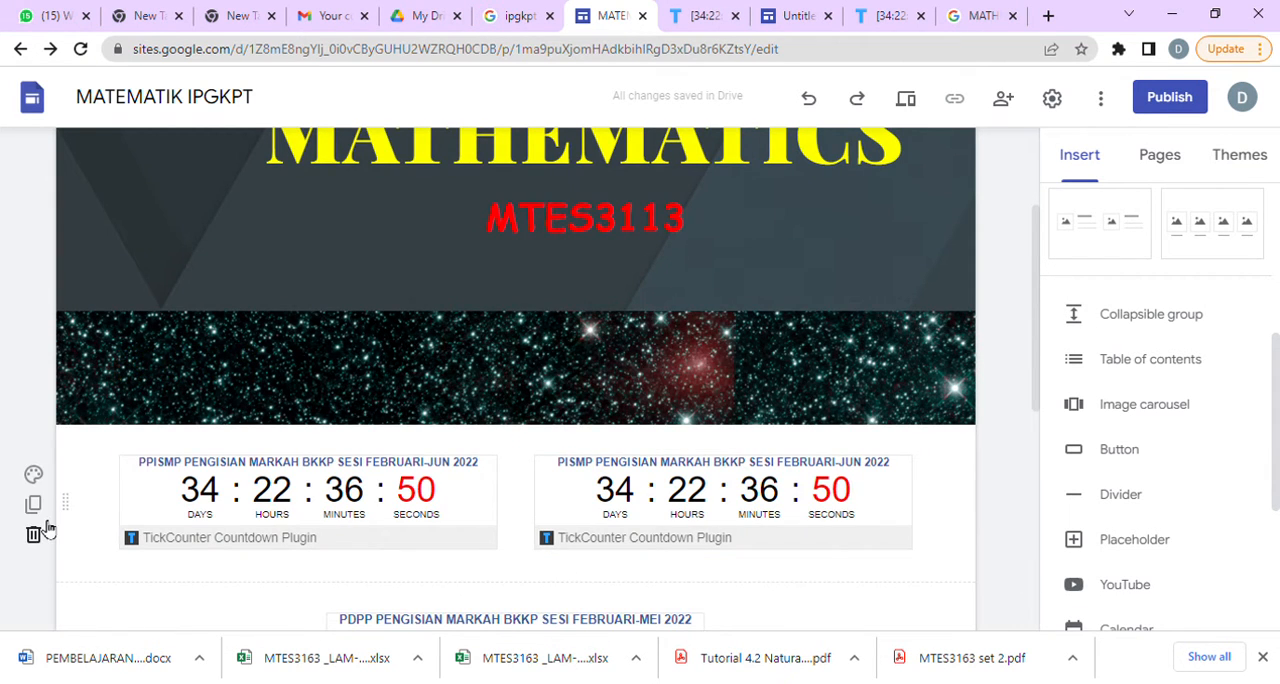
pyautogui.click(34, 475)
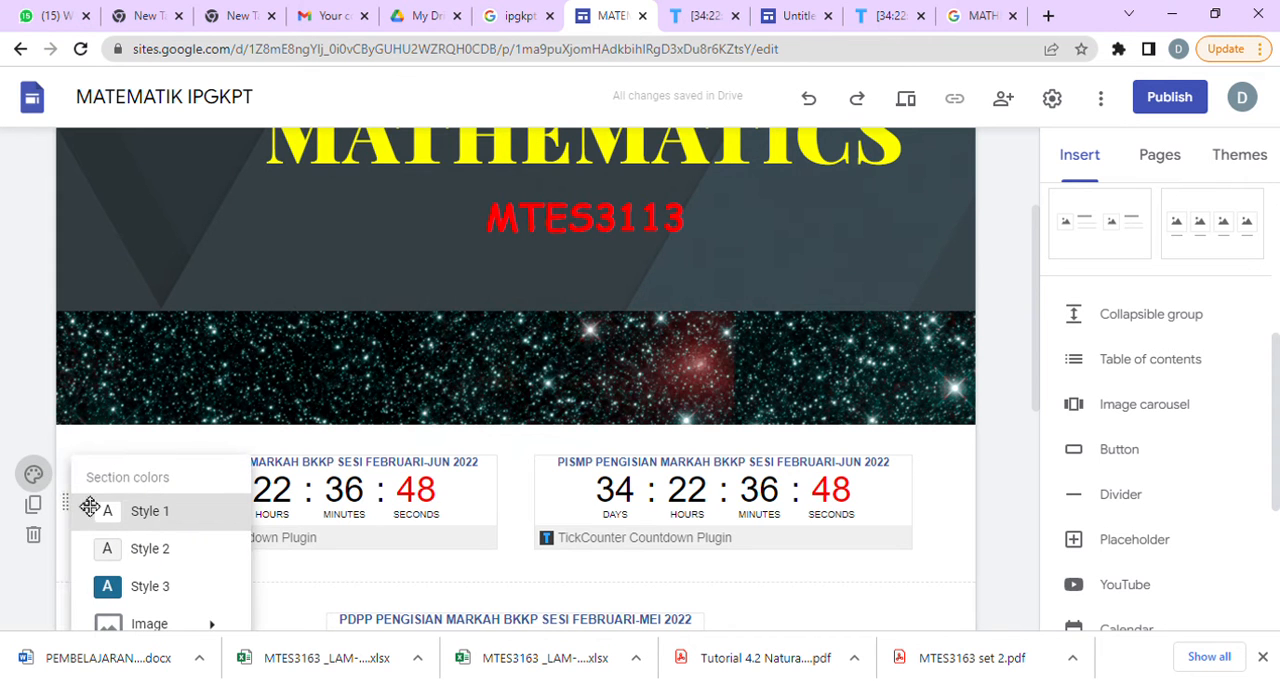
pyautogui.click(169, 592)
pyautogui.scroll(-5, 740, 543)
pyautogui.scroll(5, 750, 543)
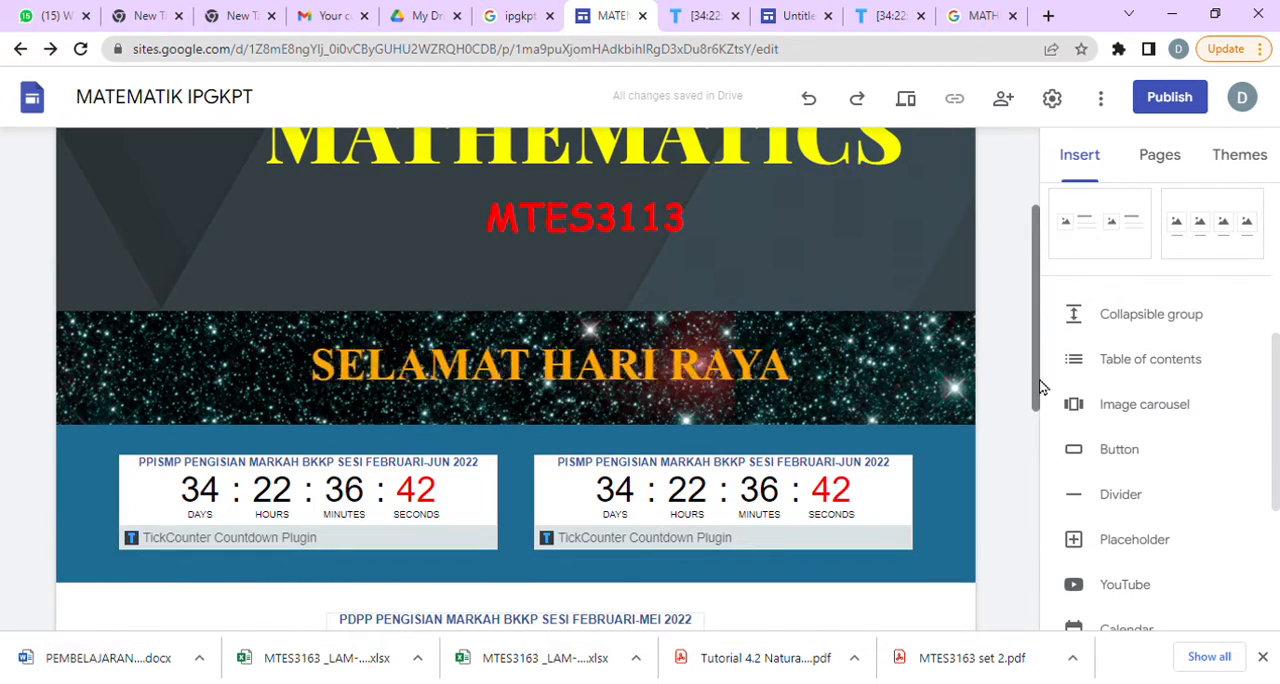
# Apply section colour Style 3 to the section holding the PDPP countdown.
pyautogui.scroll(-3, 1043, 386)
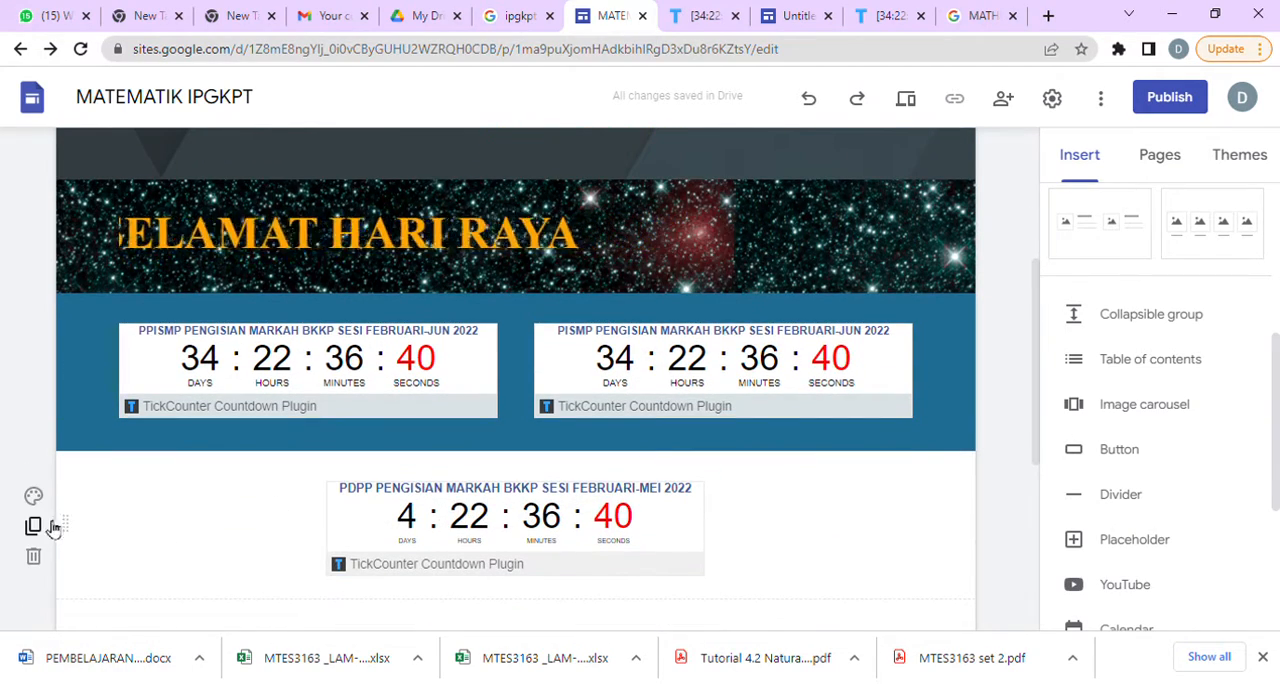
pyautogui.click(33, 495)
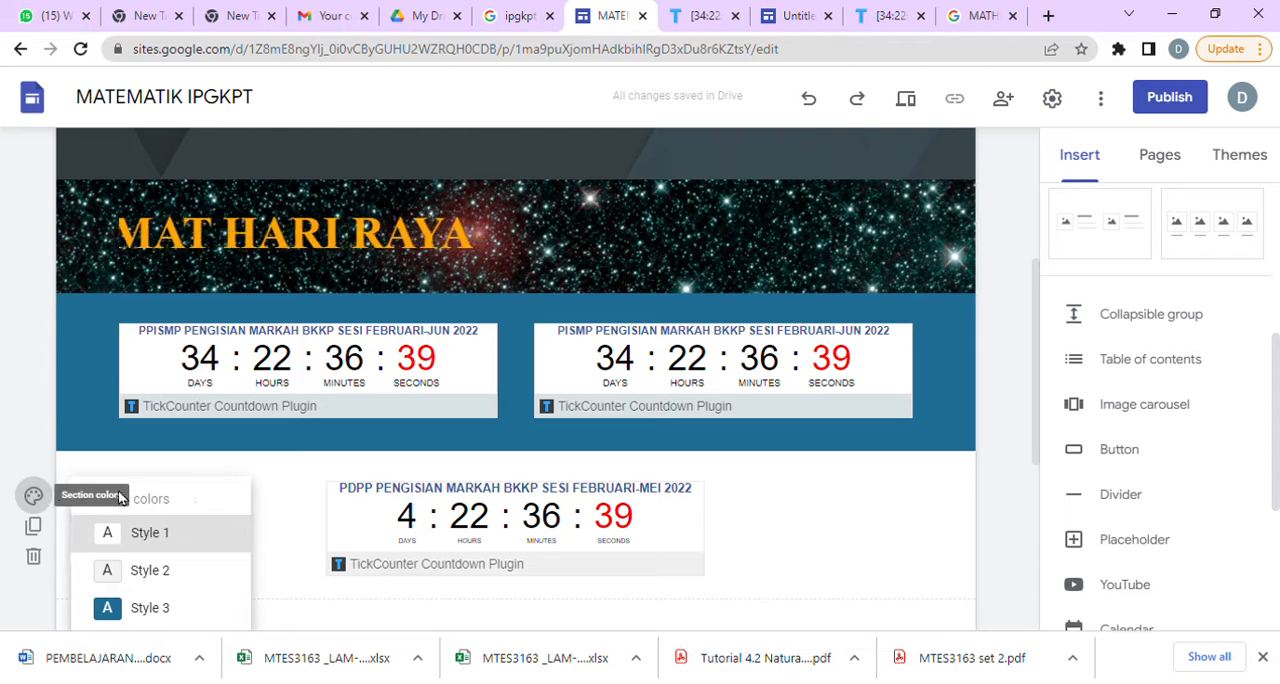
pyautogui.click(152, 608)
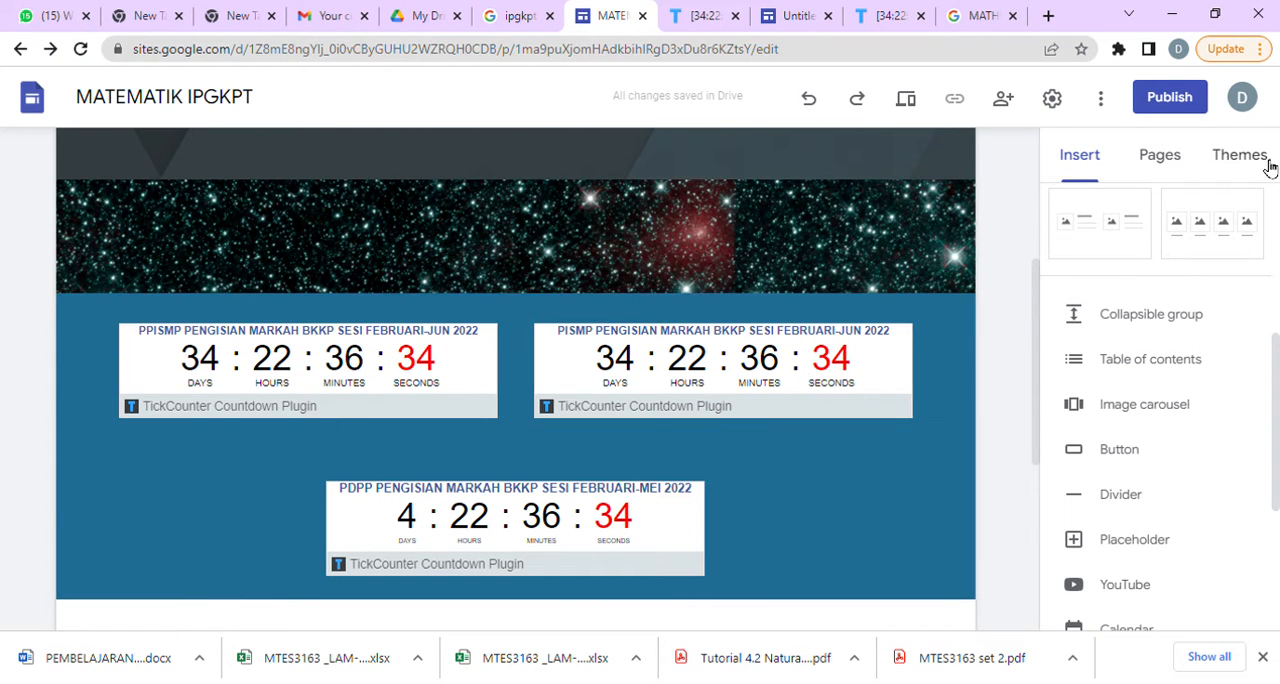
# Change the colour of the site's Simple theme to purple.
pyautogui.click(1240, 155)
pyautogui.scroll(-5, 1234, 409)
pyautogui.scroll(5, 1237, 432)
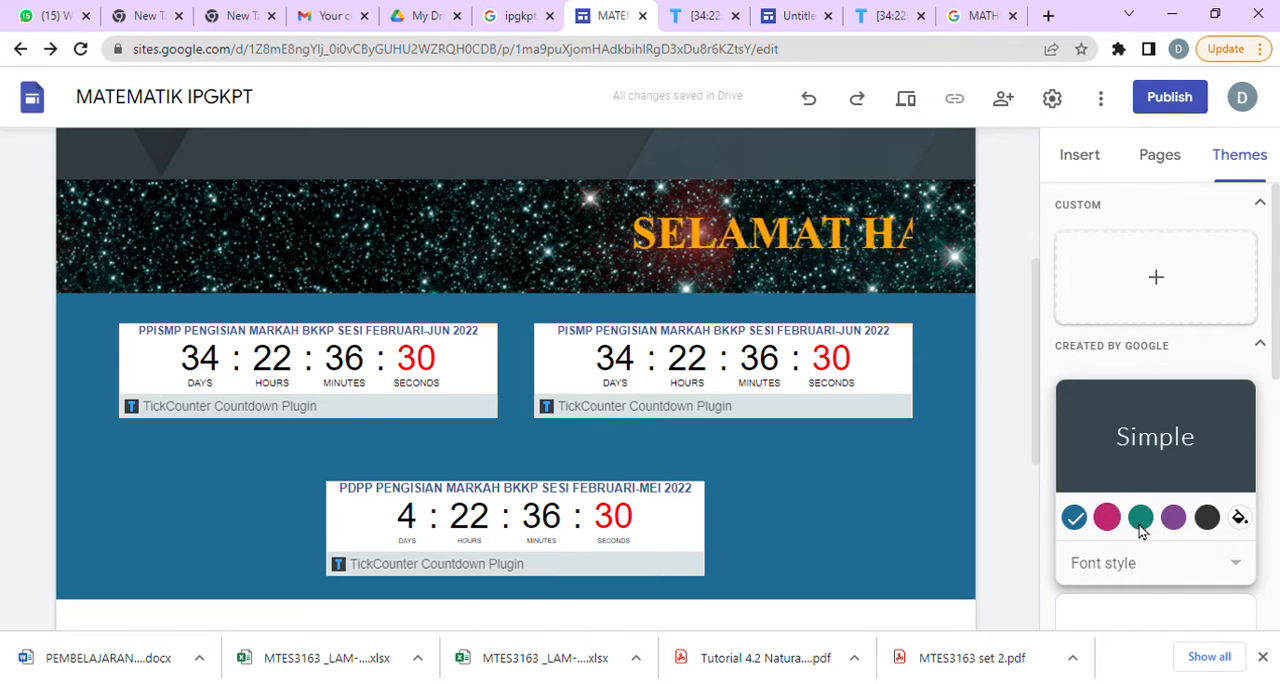
pyautogui.click(1174, 517)
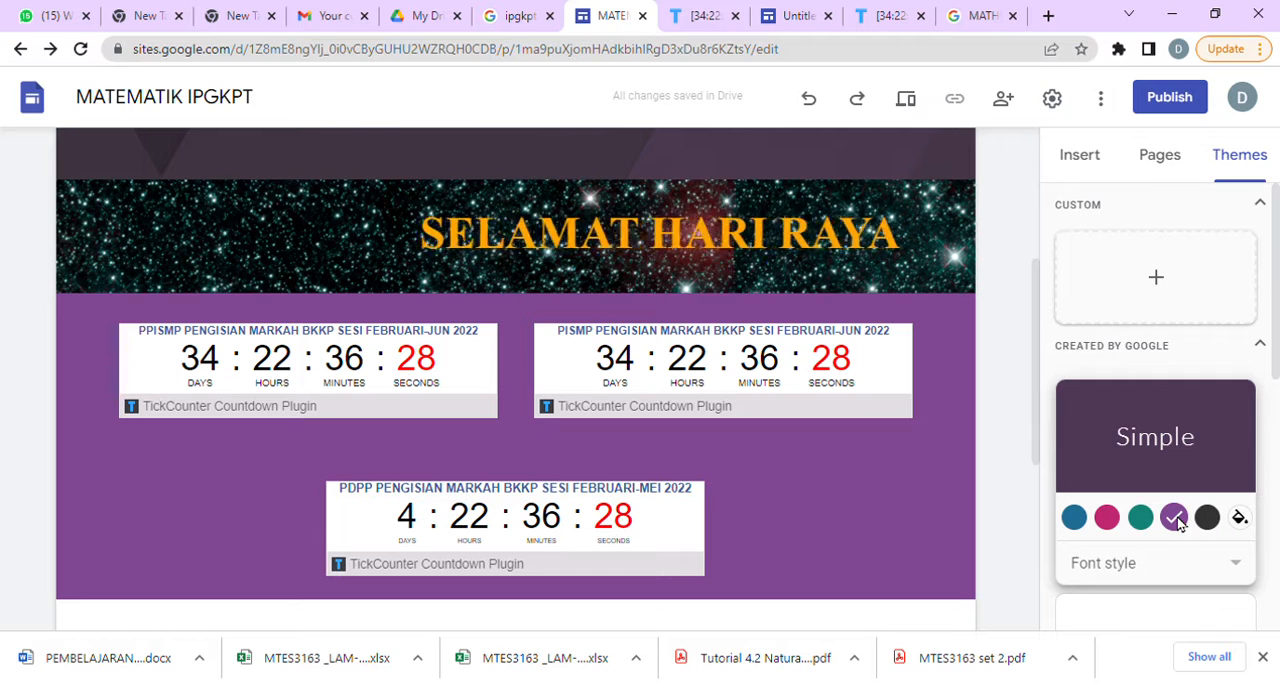
pyautogui.click(1243, 521)
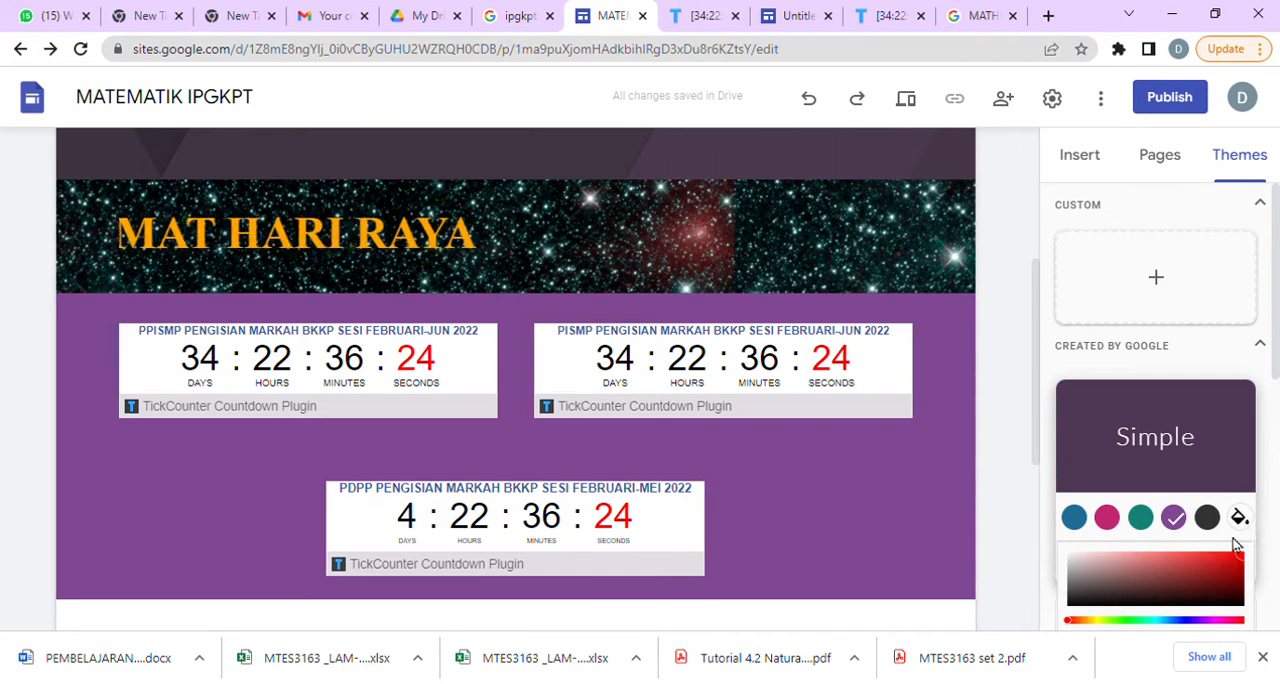
pyautogui.scroll(-5, 1238, 538)
pyautogui.scroll(5, 1230, 538)
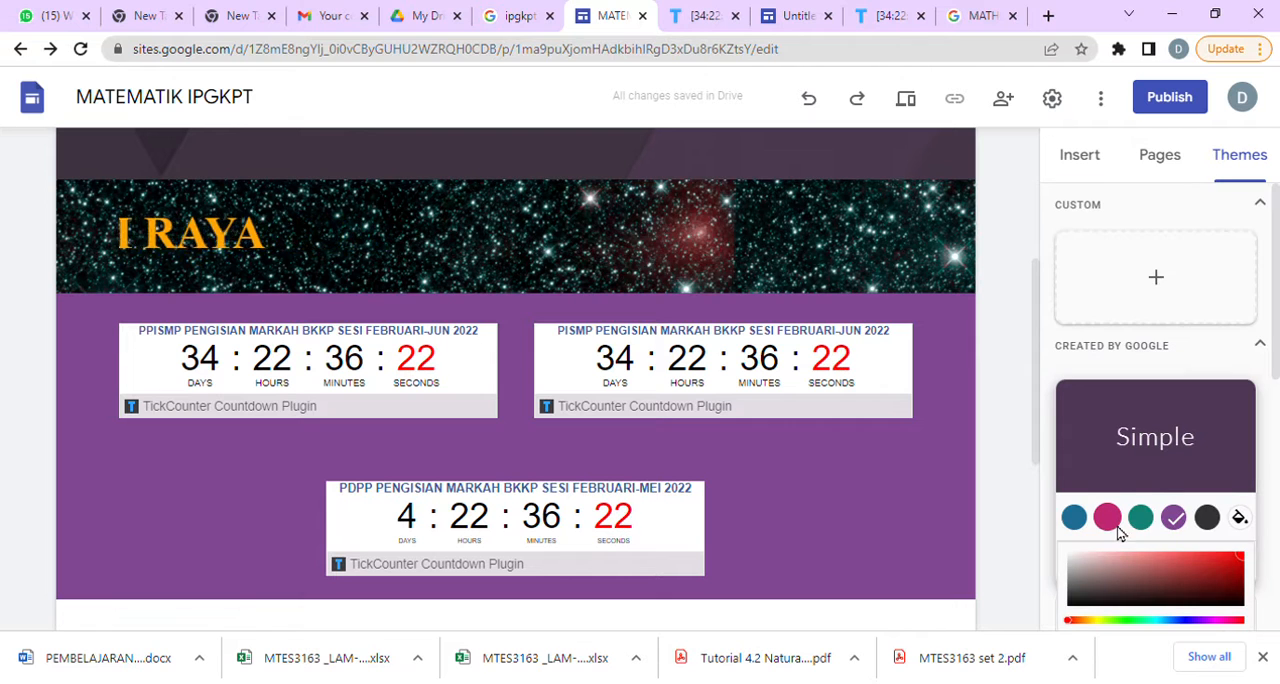
# Apply the Vision theme to the site and check how it looks on the home page.
pyautogui.scroll(-5, 1203, 484)
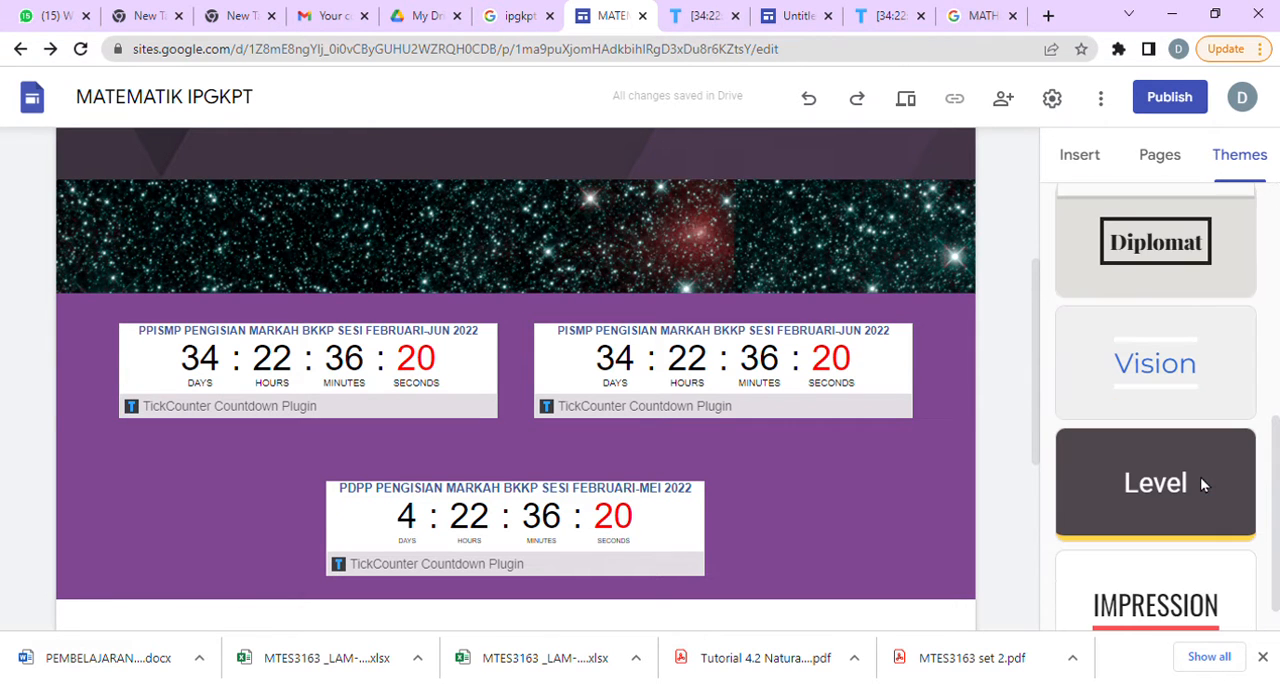
pyautogui.click(1181, 374)
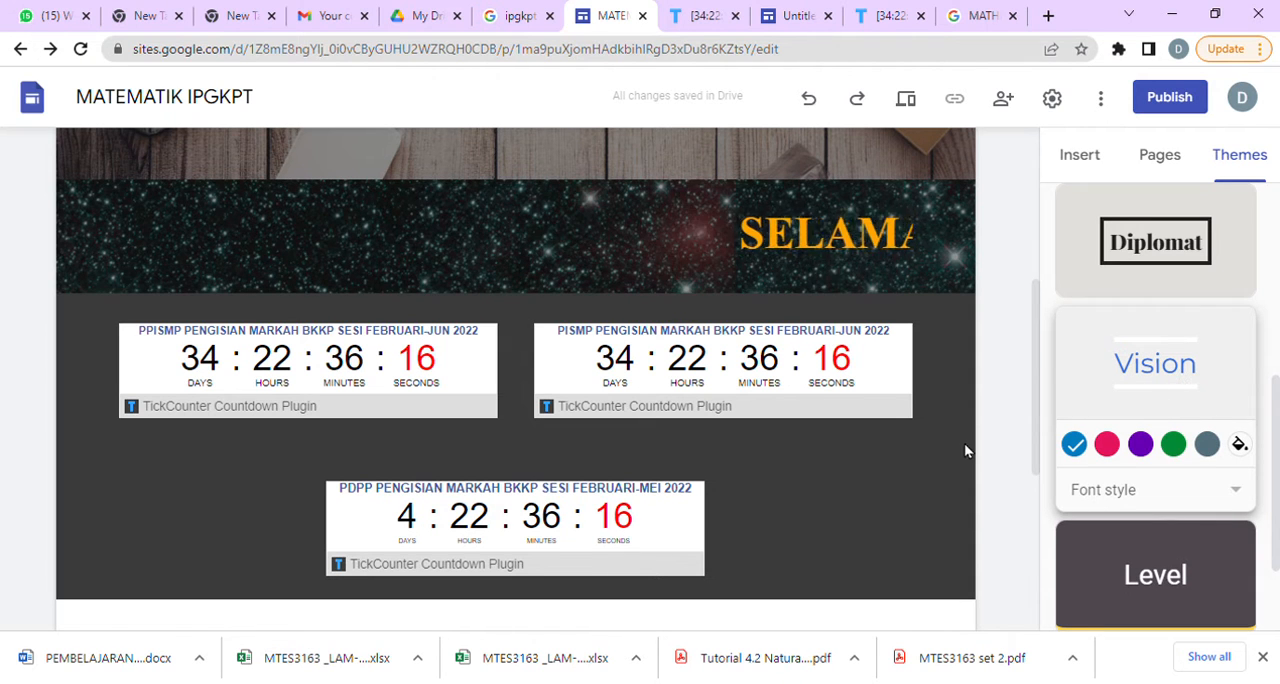
pyautogui.scroll(4, 964, 443)
pyautogui.scroll(-5, 957, 458)
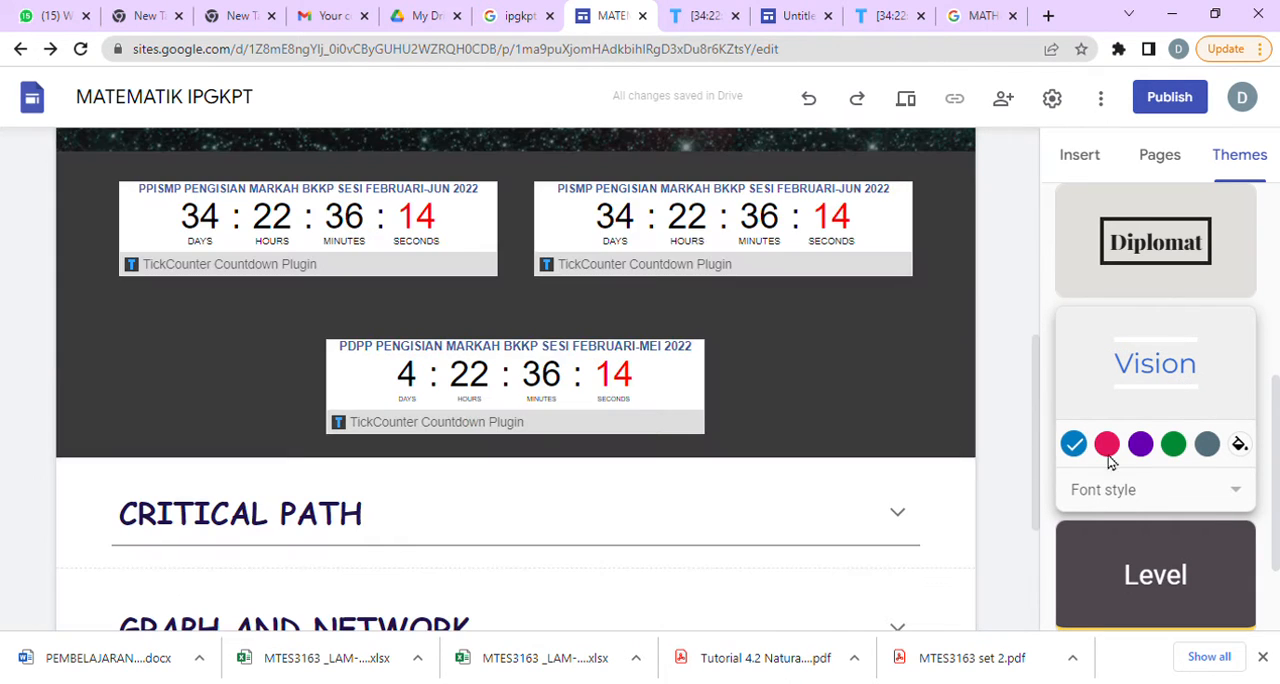
# Try grey and a custom blue as the Vision theme's colour, and return to its preset lighter blue.
pyautogui.click(1207, 444)
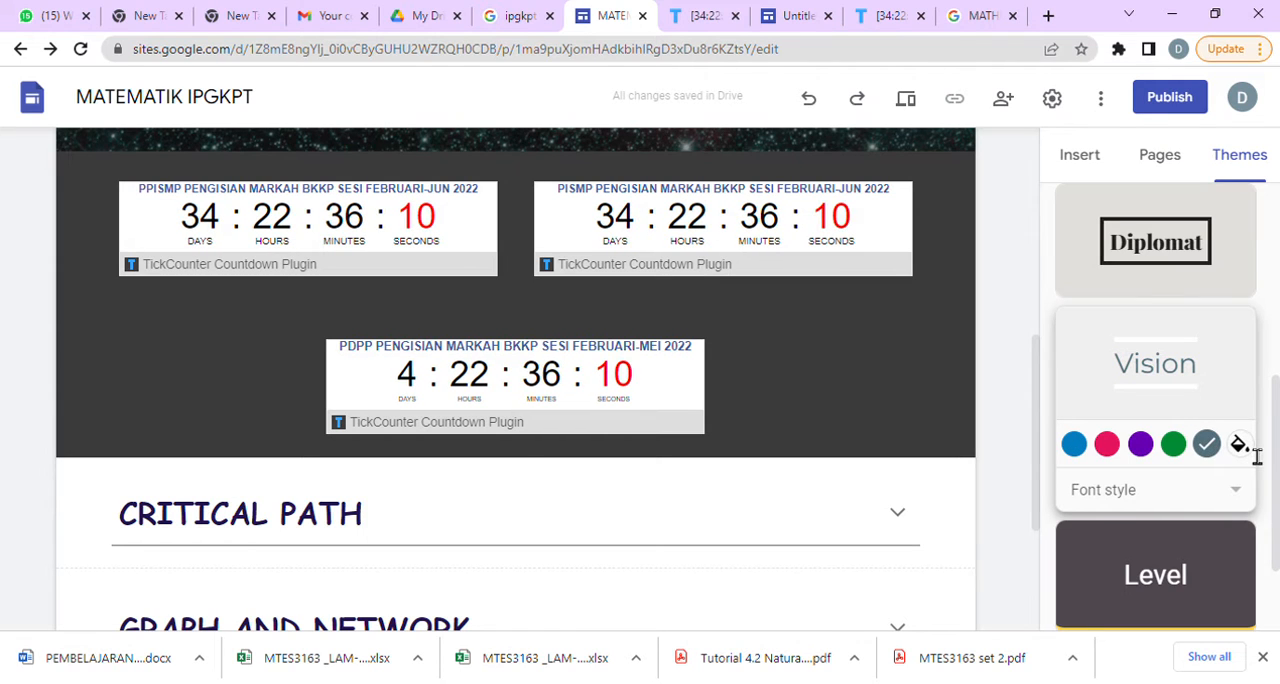
pyautogui.click(1239, 445)
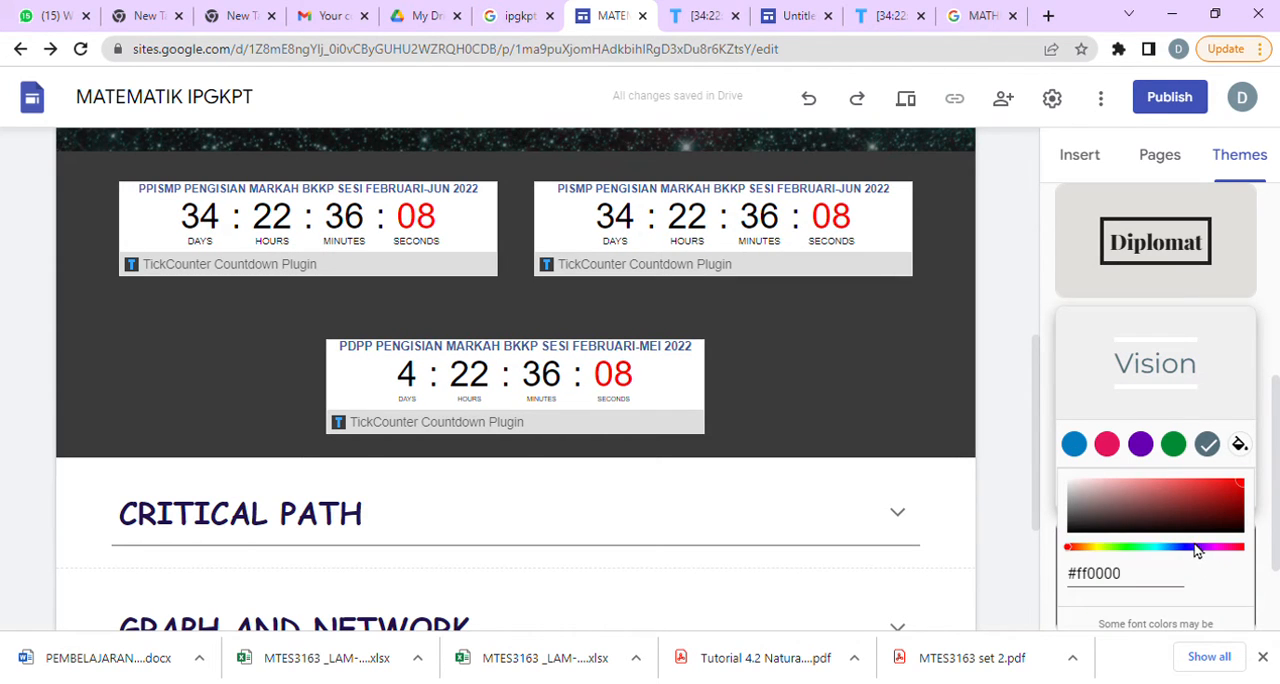
pyautogui.click(1073, 446)
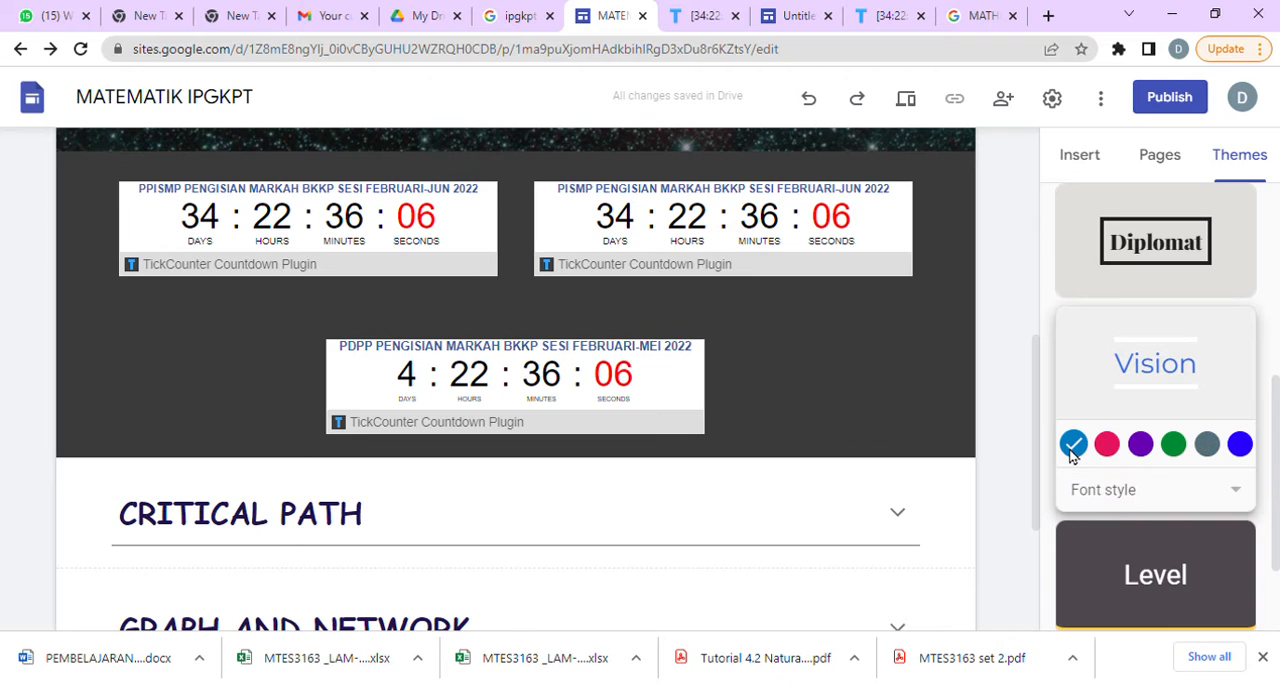
# Set the Vision theme's font style to Classic and check the home page header.
pyautogui.click(1123, 494)
pyautogui.click(1131, 590)
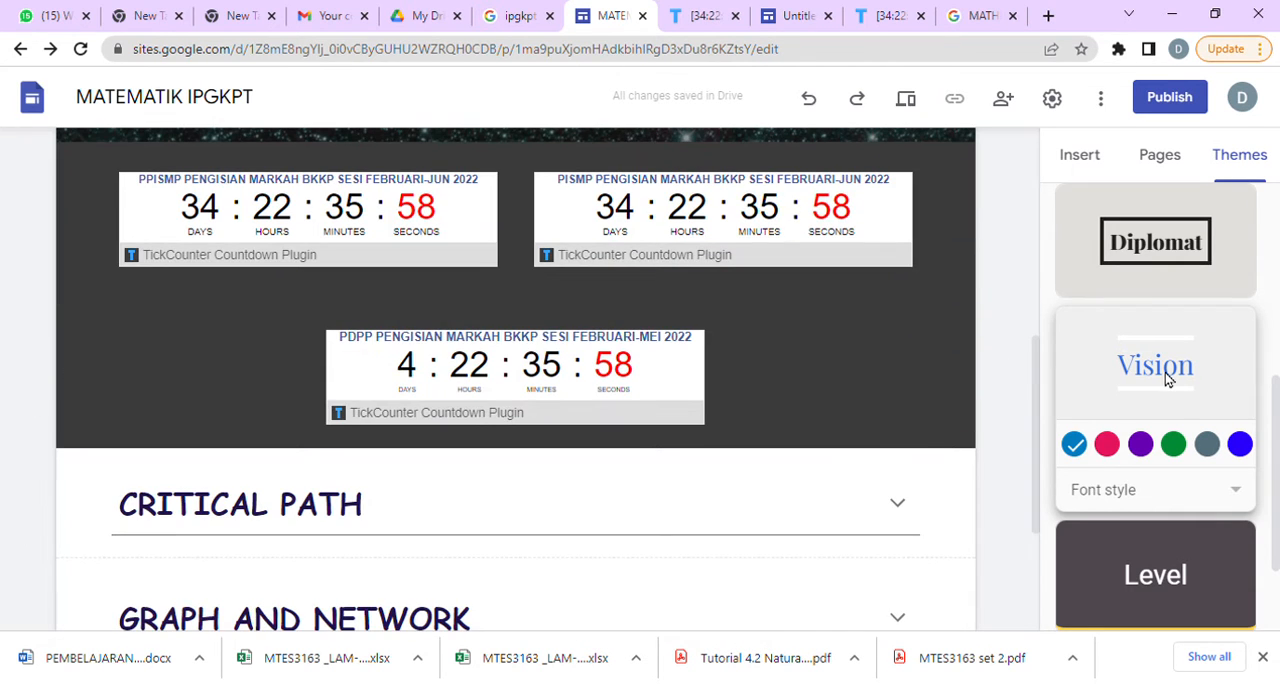
pyautogui.click(1180, 488)
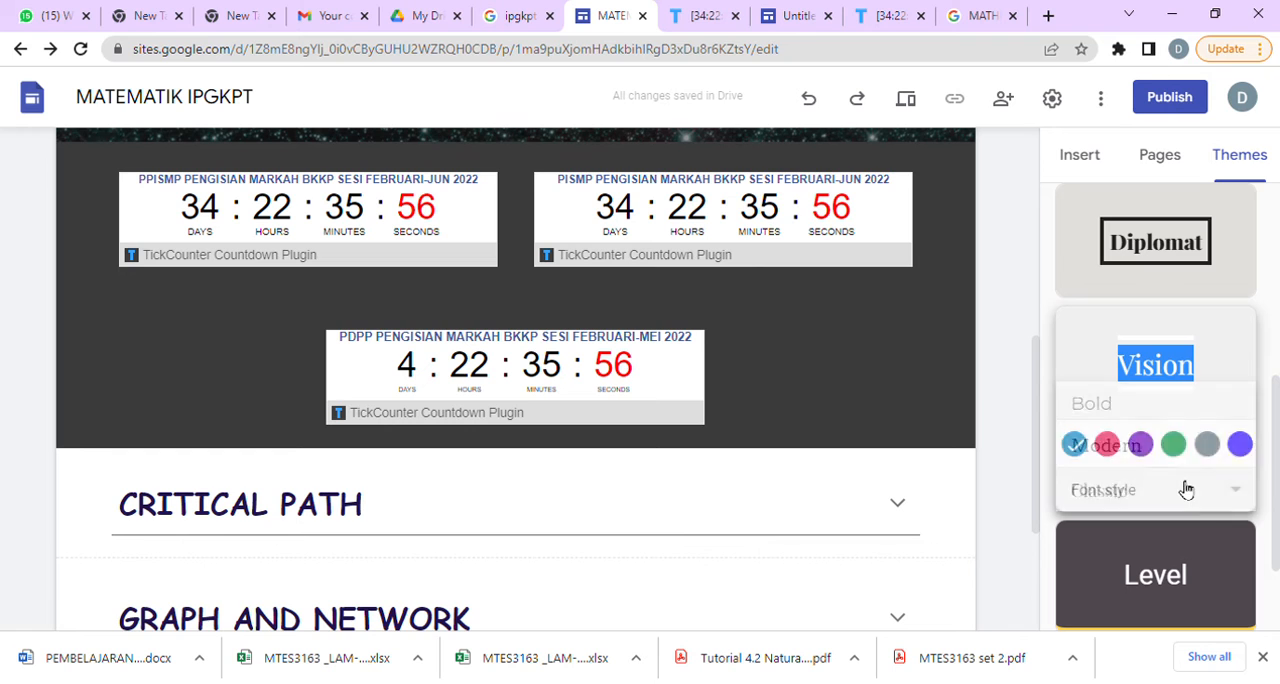
pyautogui.click(1146, 480)
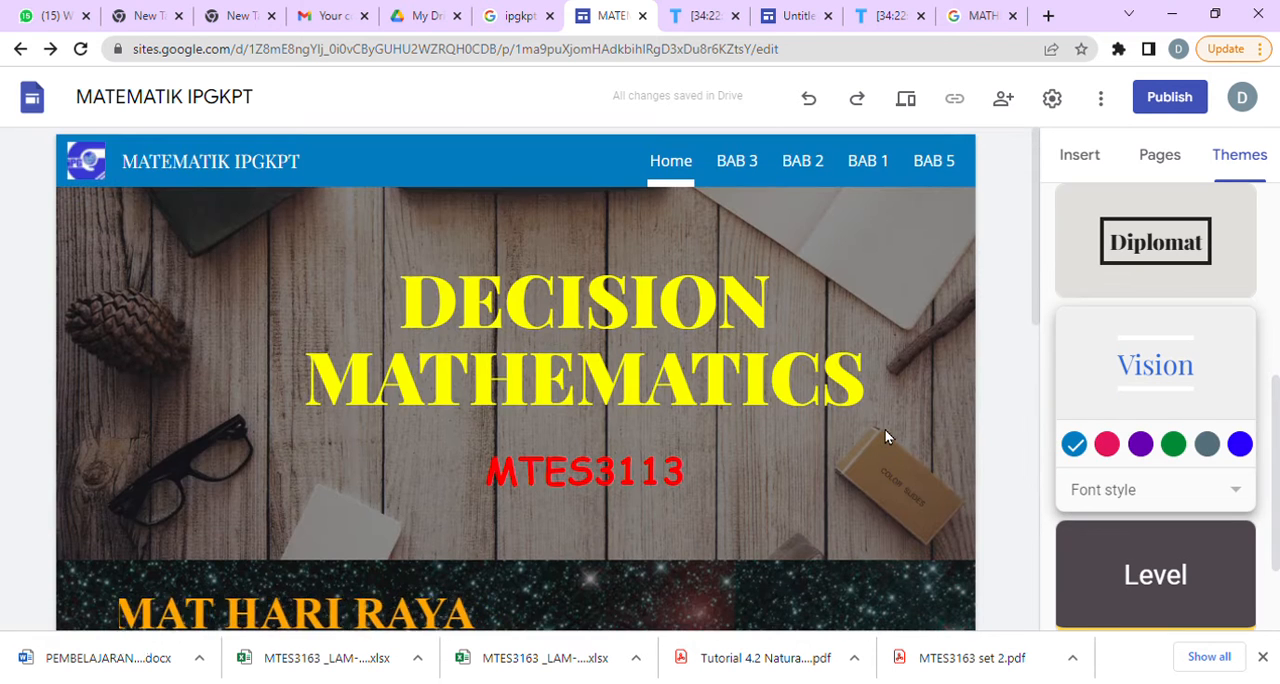
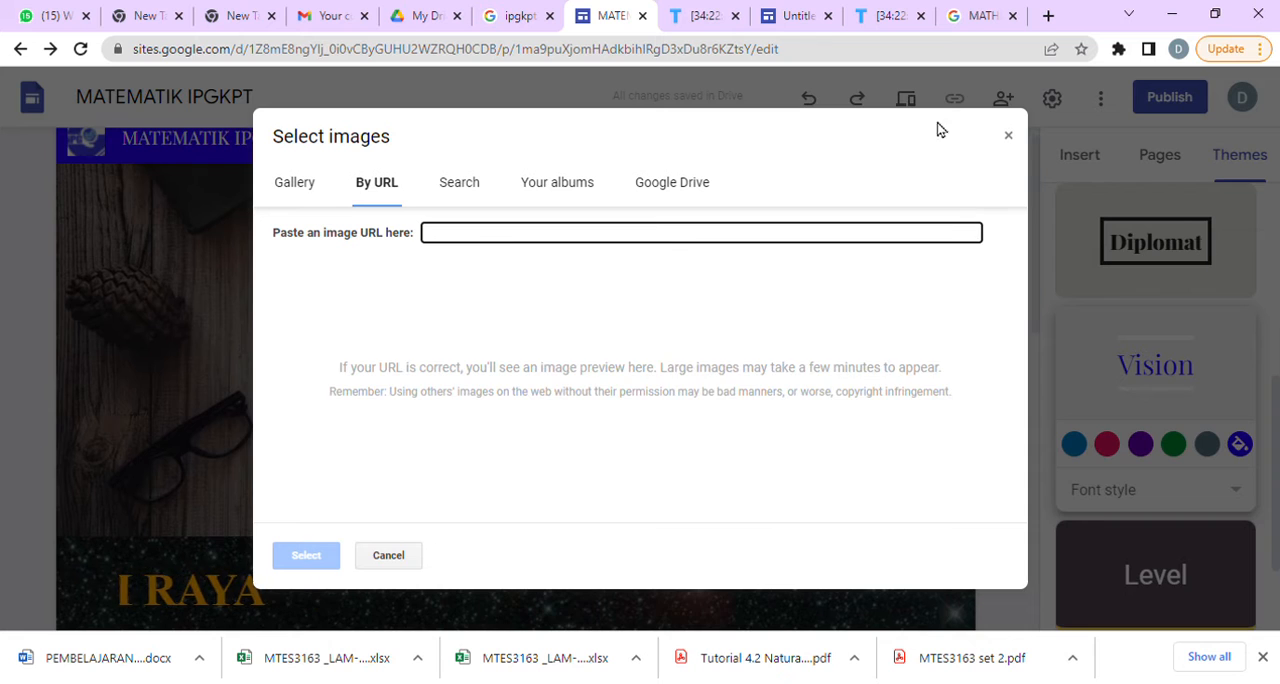
# Try to load the mathematics GIF as the header image from its copied search-result address, and clear the address field.
pyautogui.click(962, 18)
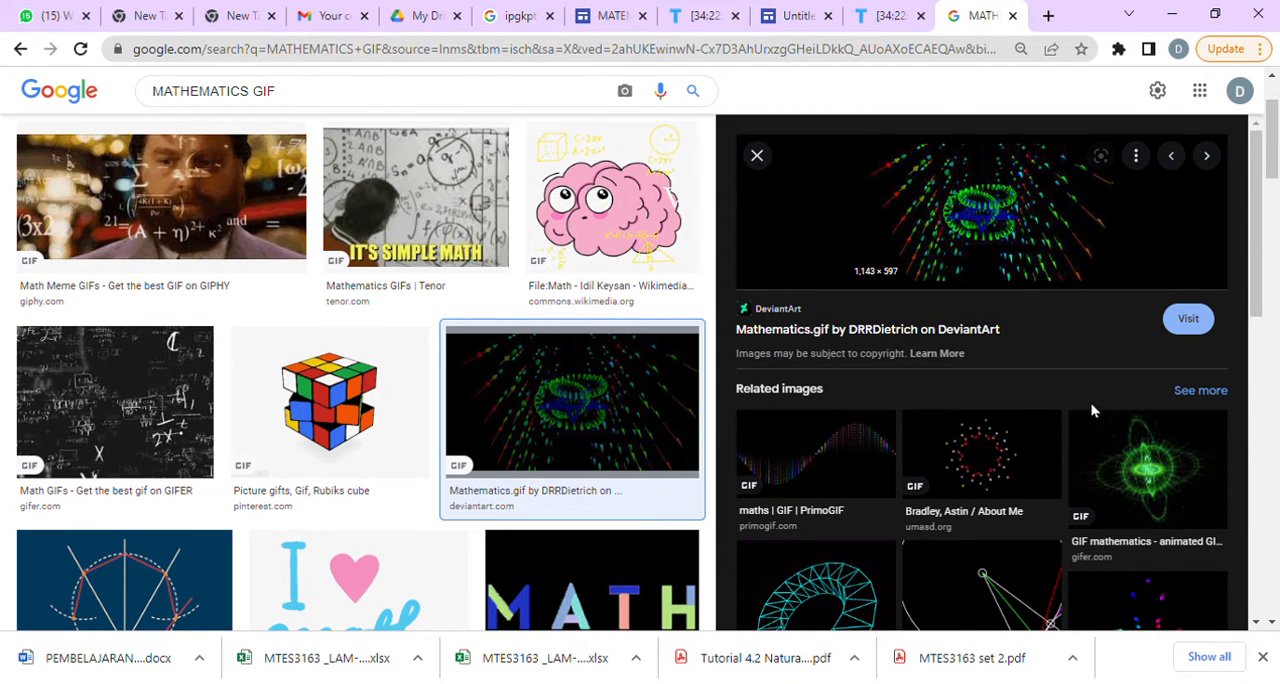
pyautogui.click(605, 16)
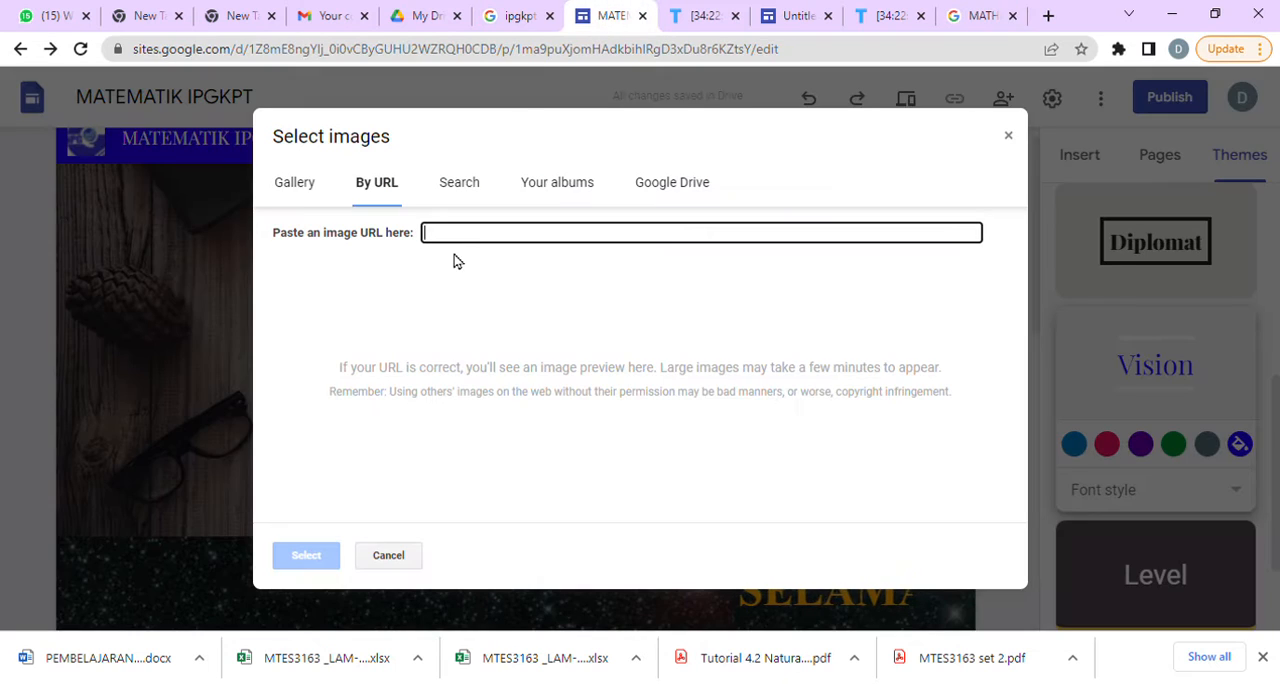
pyautogui.hotkey('ctrl', 'v')
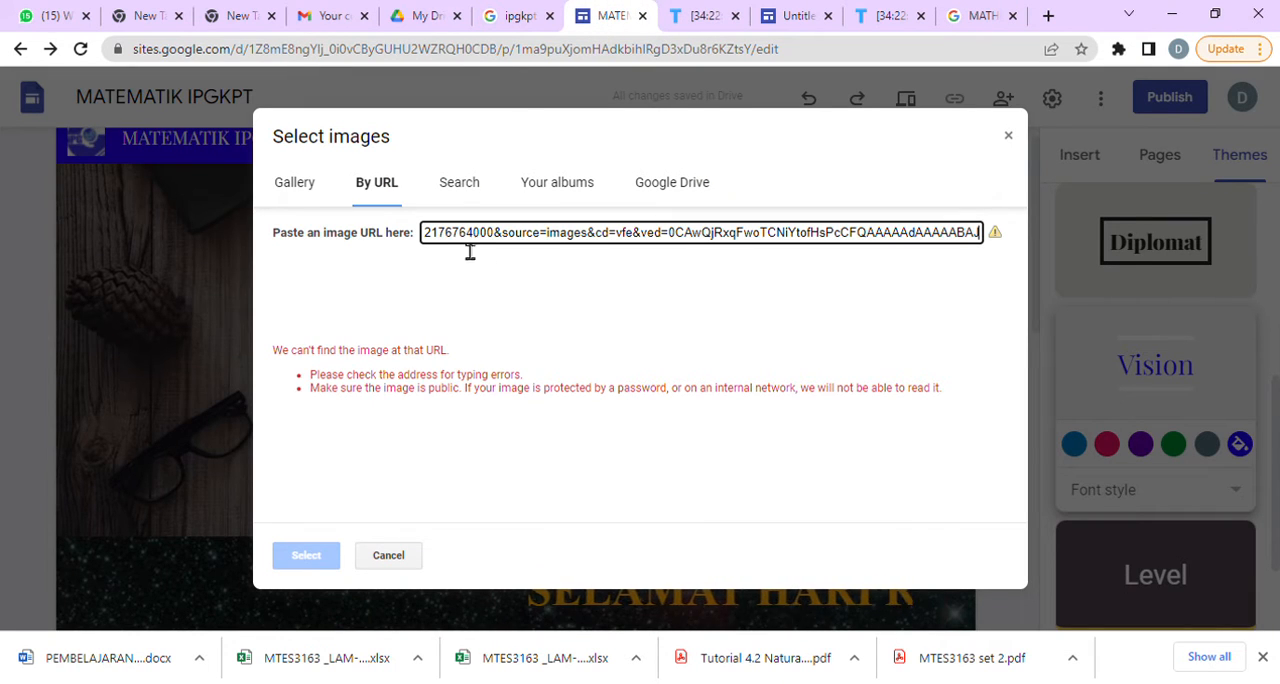
pyautogui.hotkey('ctrl', 'a')
pyautogui.press('BackSpace')
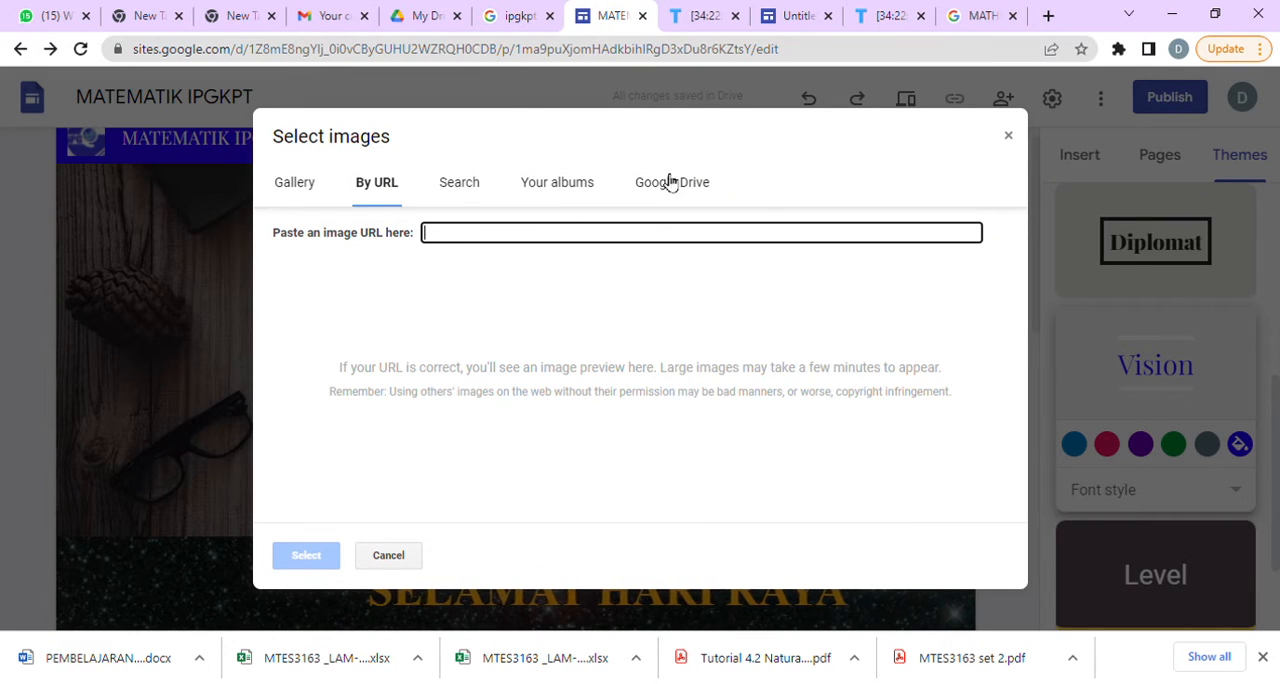
# Open the DeviantArt page of Mathematics.gif and use that image's URL as the home page header background.
pyautogui.click(975, 16)
pyautogui.click(1040, 252)
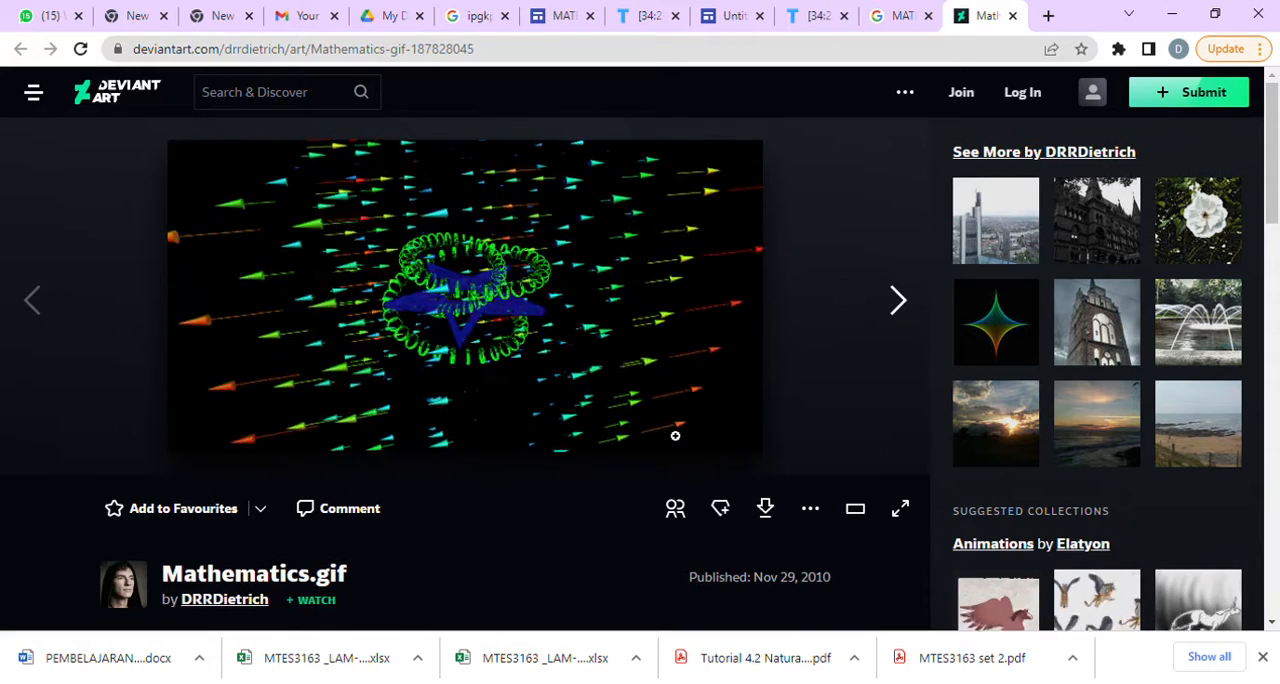
pyautogui.click(548, 15)
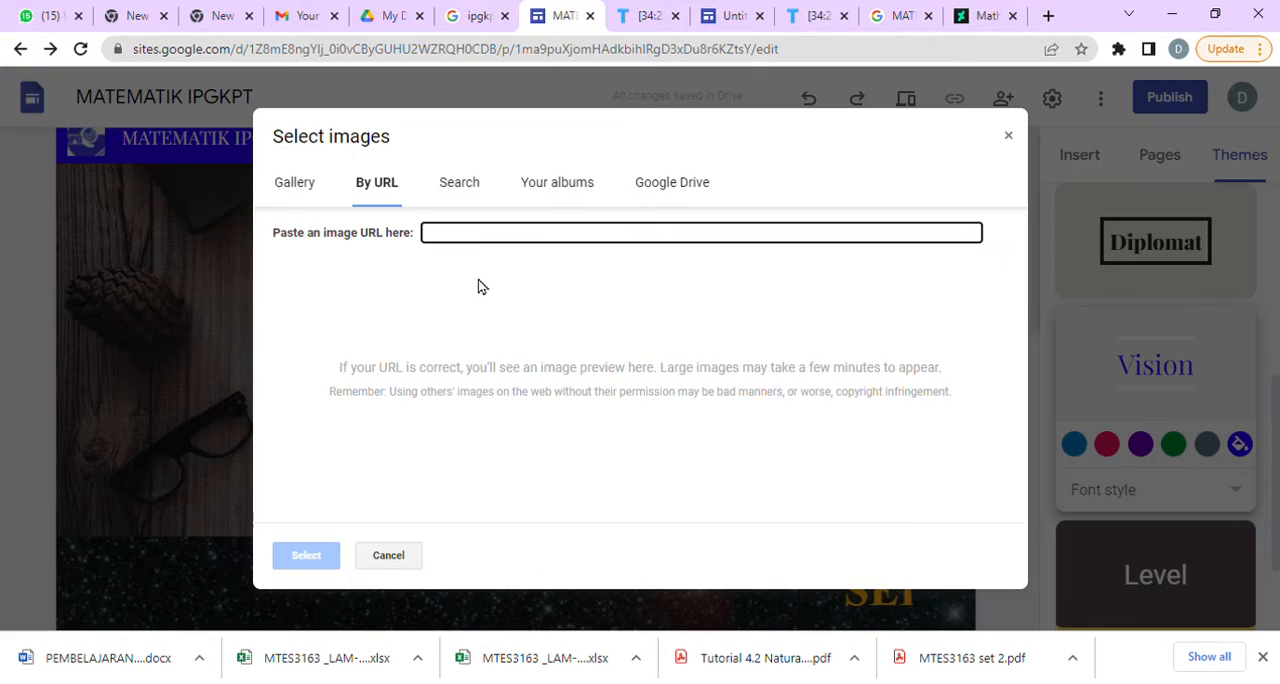
pyautogui.hotkey('ctrl', 'v')
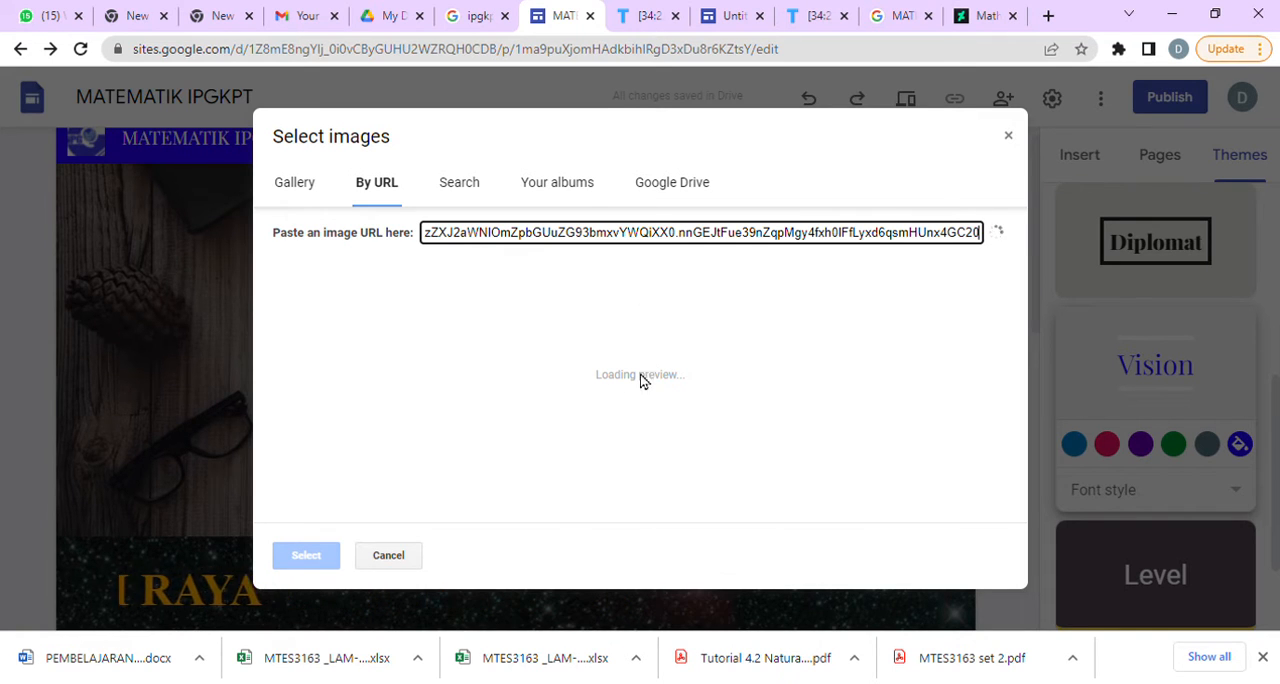
pyautogui.click(322, 558)
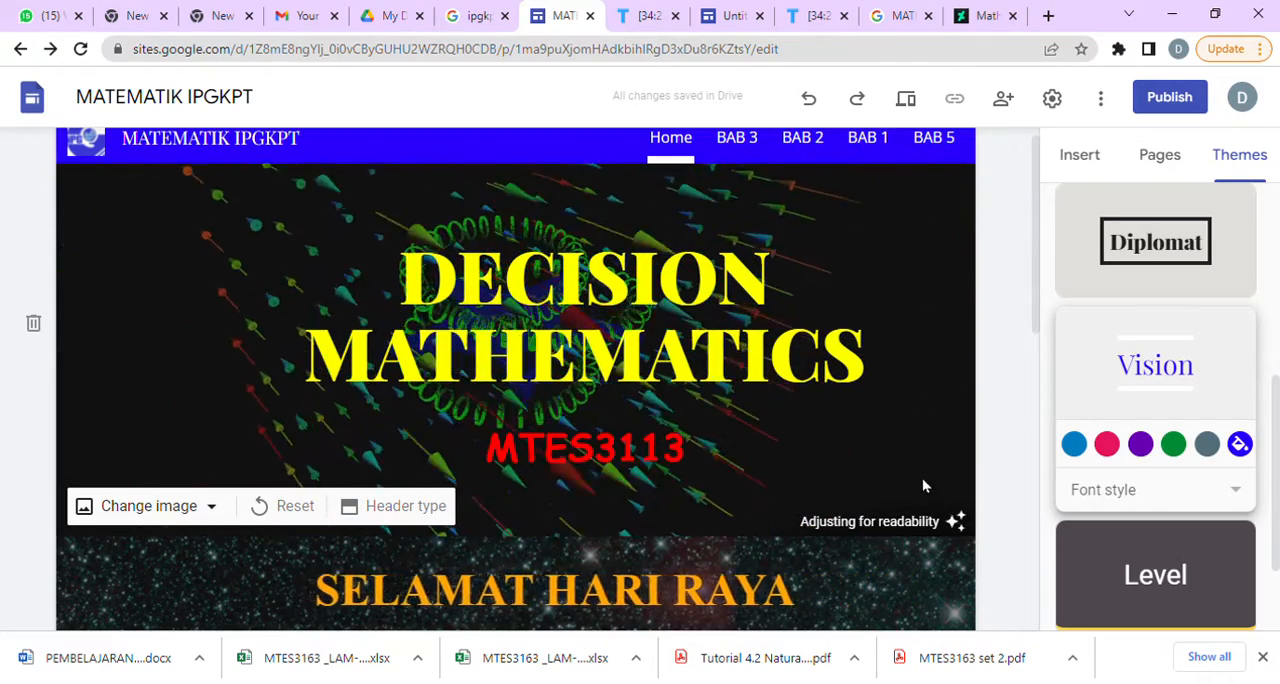
# Apply section colour Style 2 to the CRITICAL PATH section on the home page.
pyautogui.scroll(-5, 975, 482)
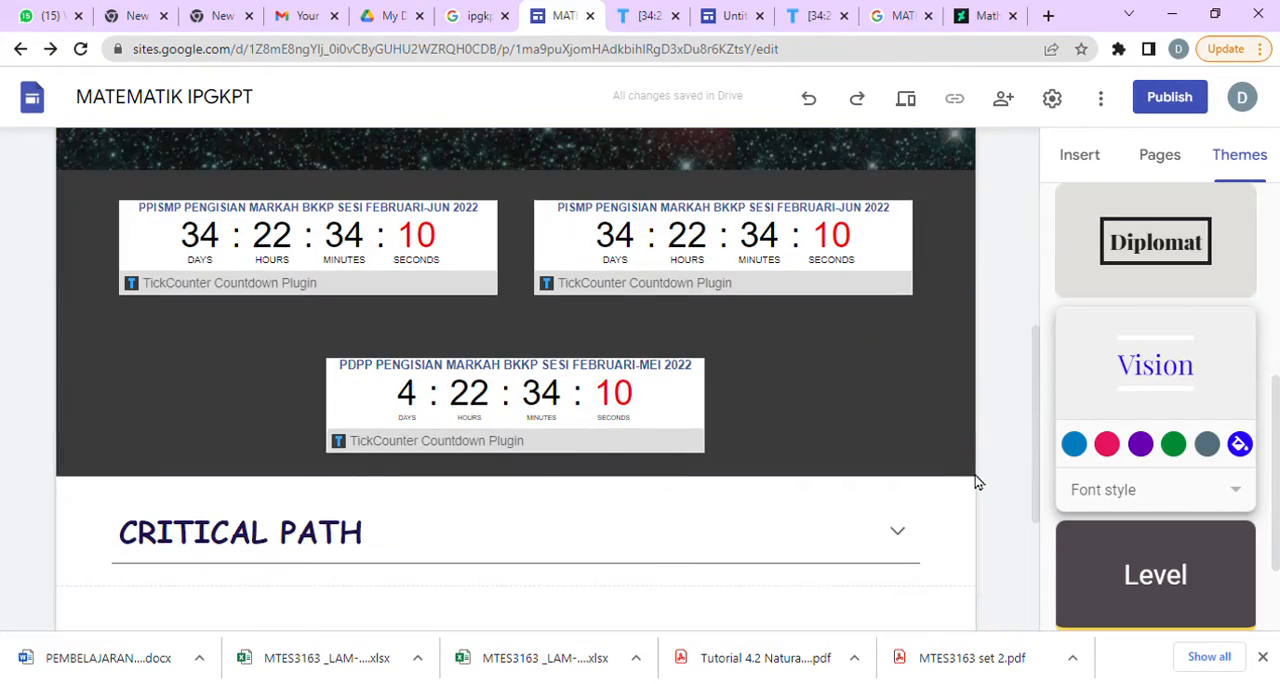
pyautogui.scroll(-3, 150, 540)
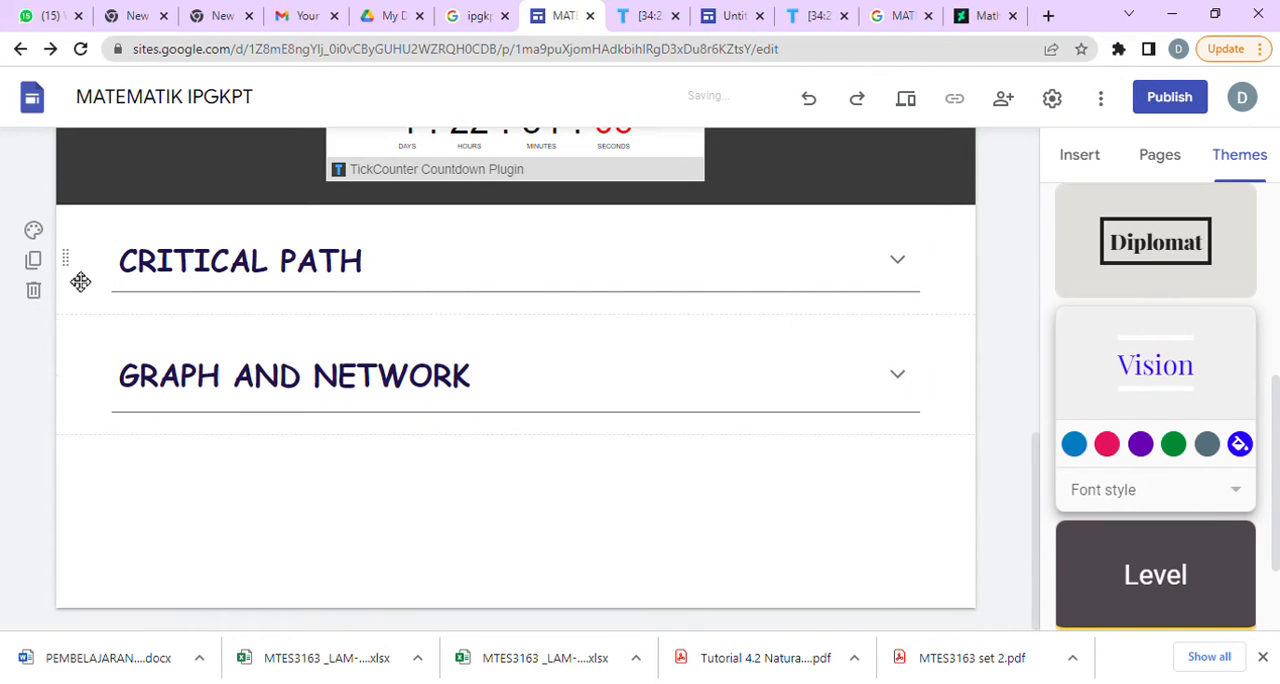
pyautogui.click(34, 229)
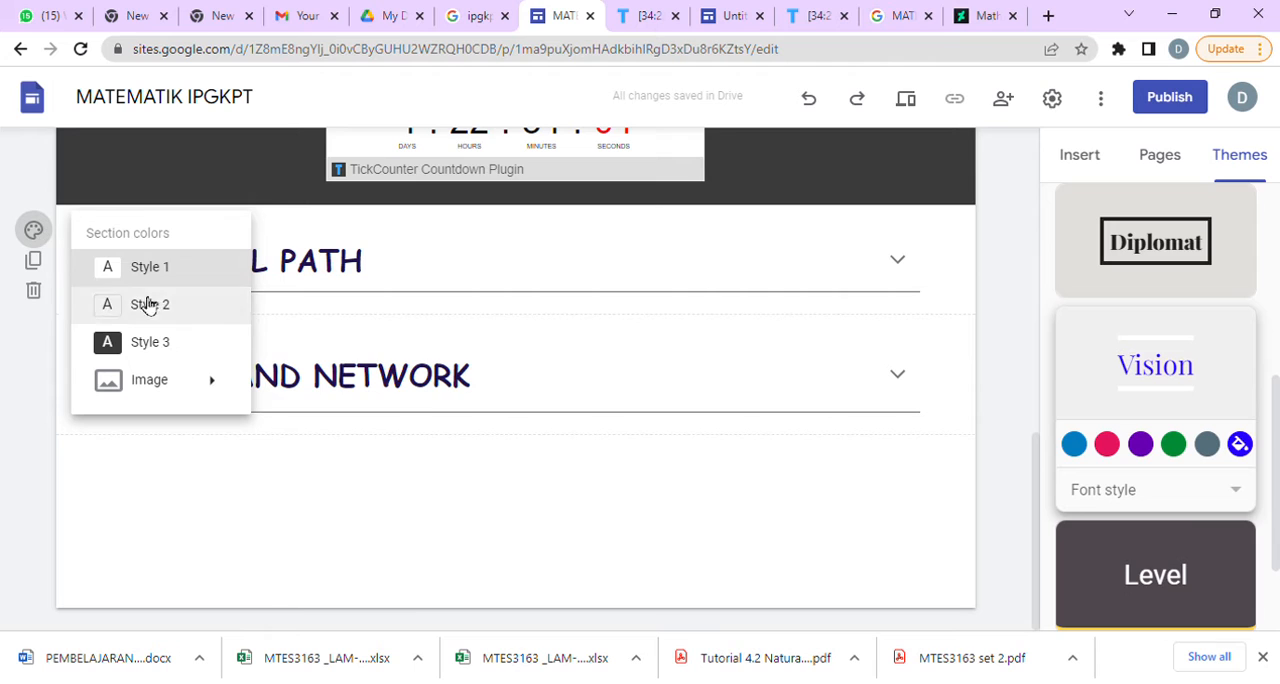
pyautogui.click(212, 308)
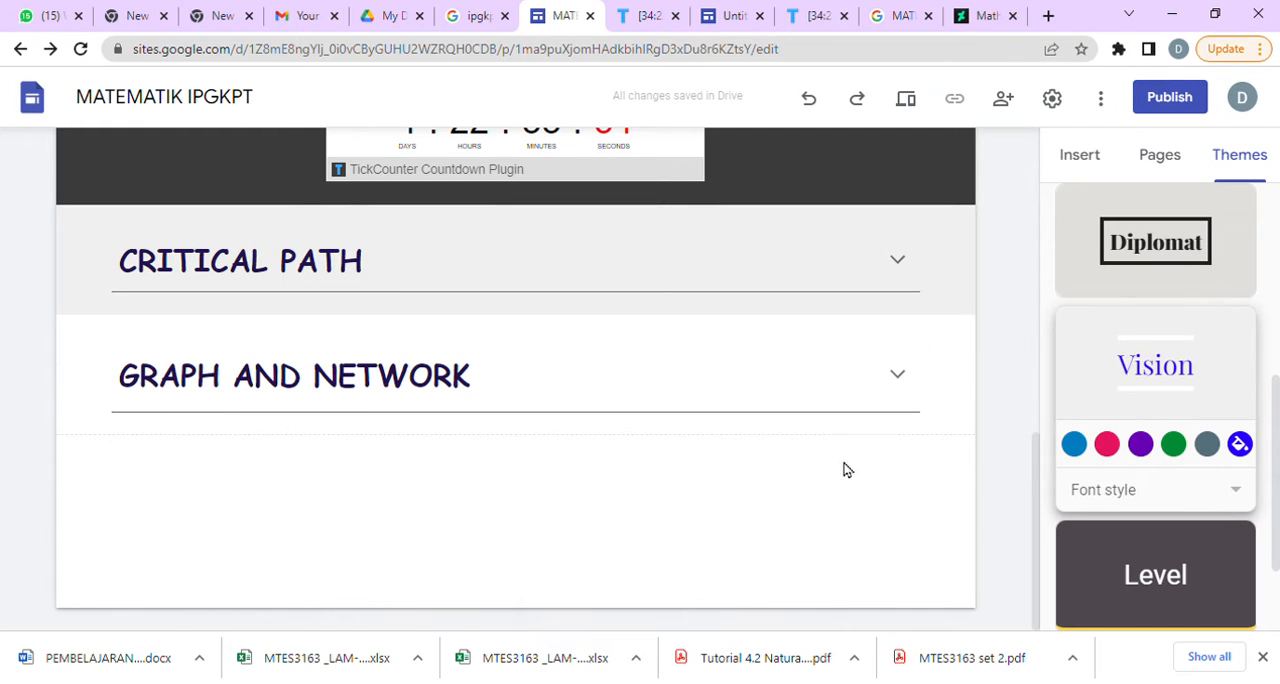
# Insert the content block with three images and captions below the GRAPH AND NETWORK group on the home page.
pyautogui.scroll(5, 1155, 406)
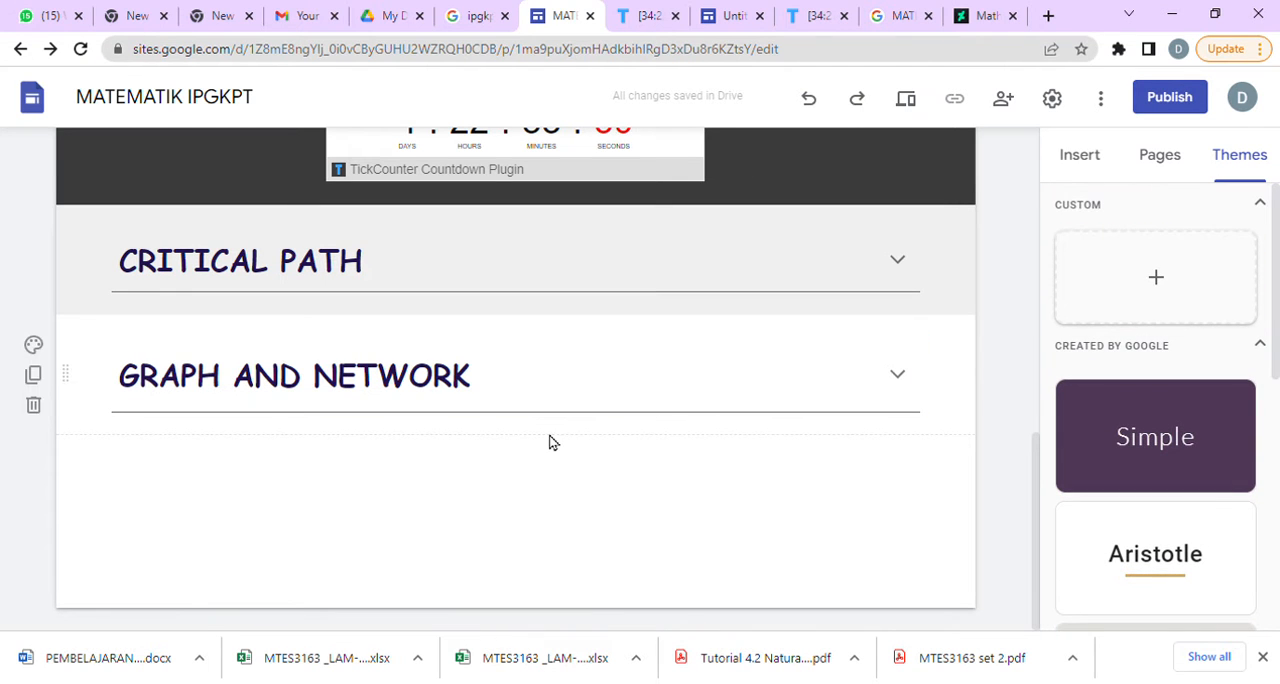
pyautogui.scroll(10, 551, 440)
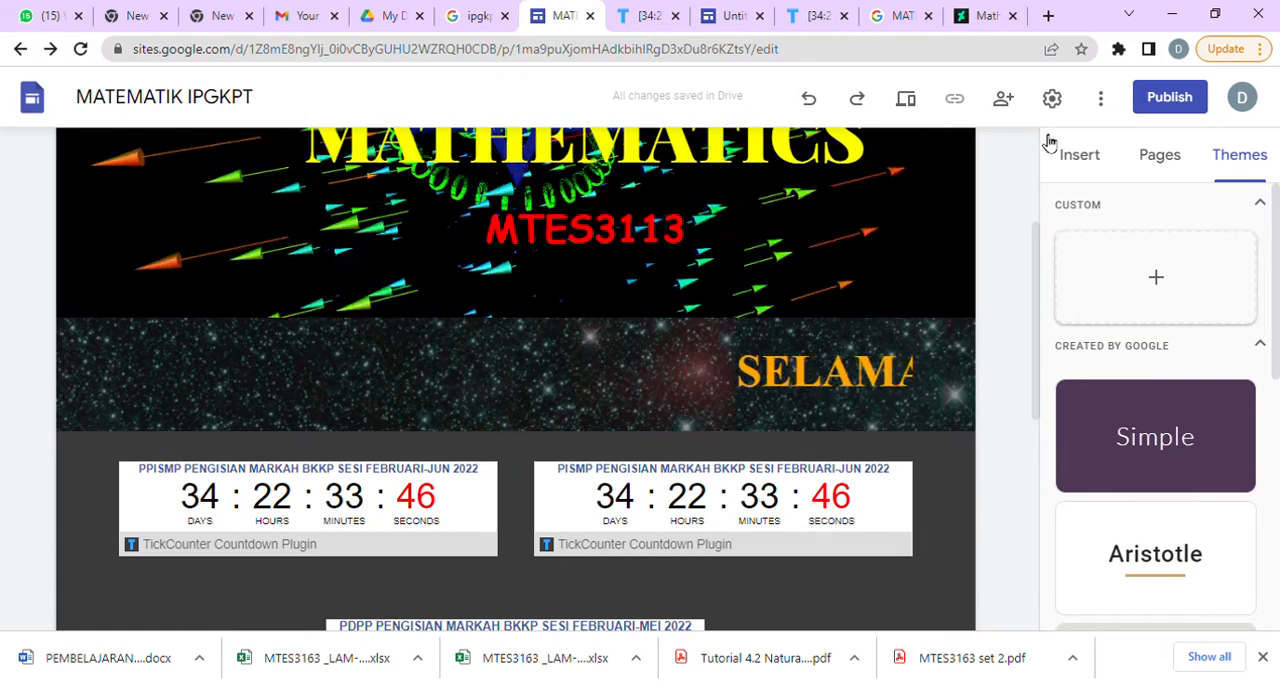
pyautogui.click(1088, 160)
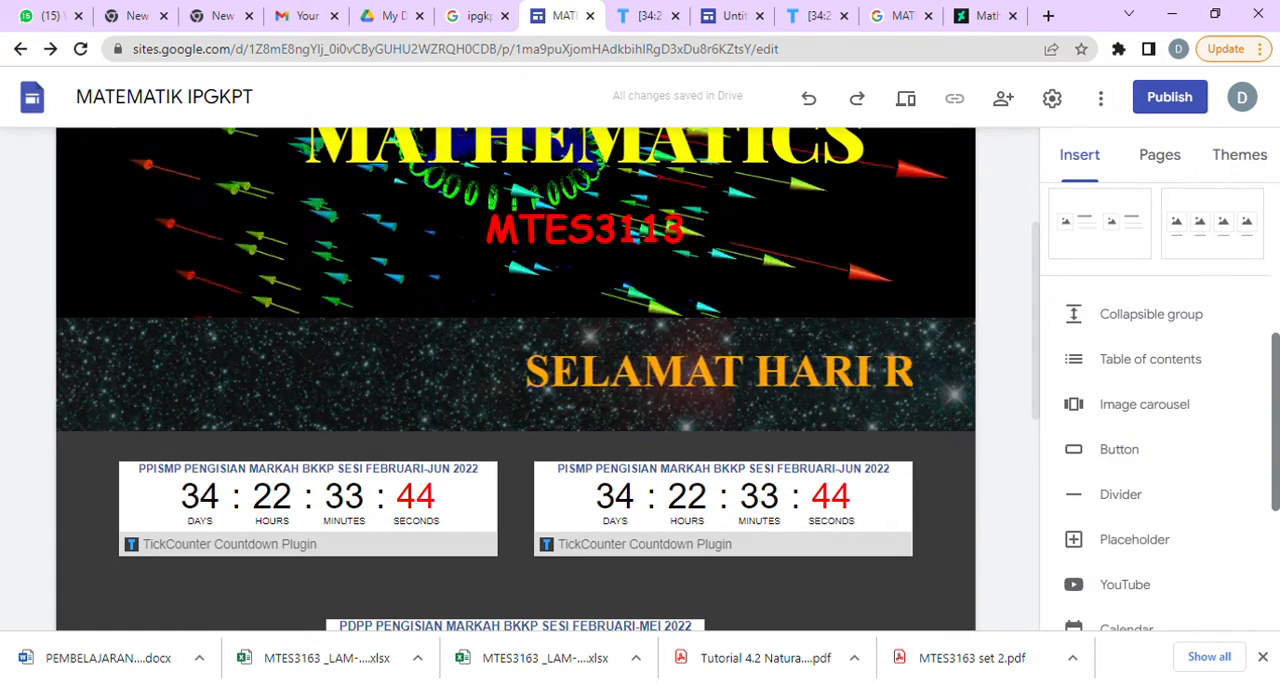
pyautogui.scroll(3, 1155, 400)
pyautogui.scroll(1, 1163, 300)
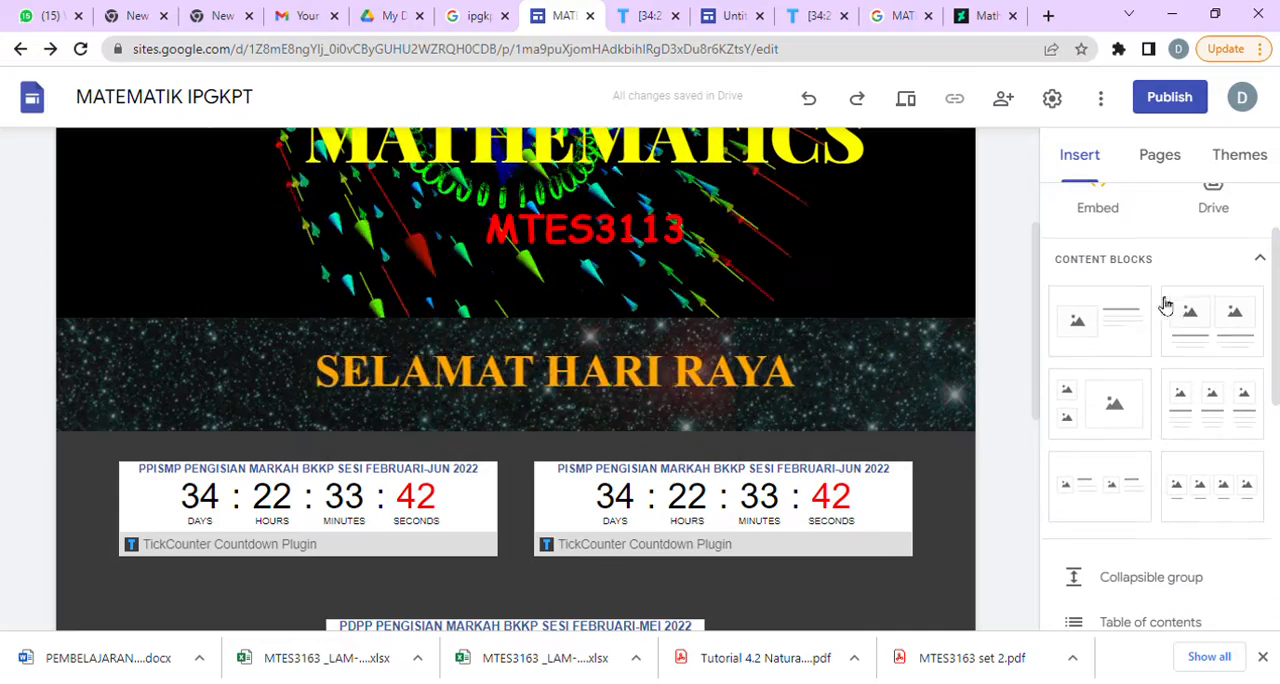
pyautogui.click(1248, 421)
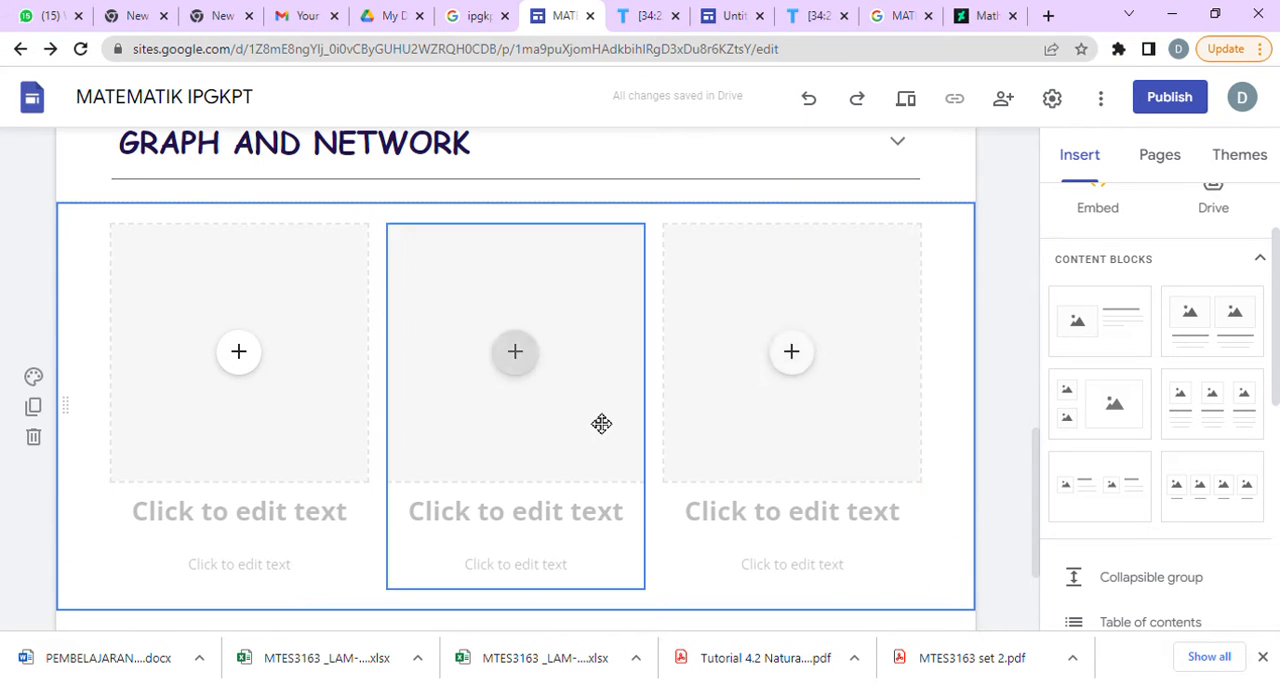
pyautogui.scroll(5, 460, 436)
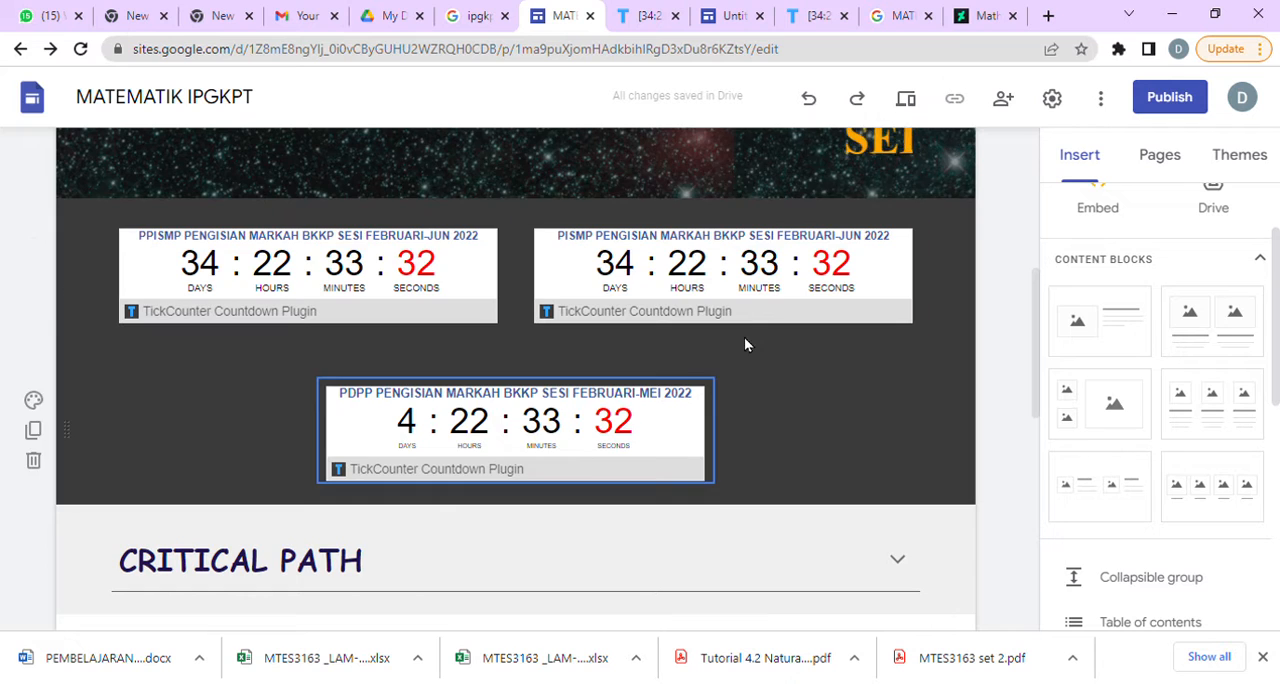
pyautogui.scroll(-5, 746, 340)
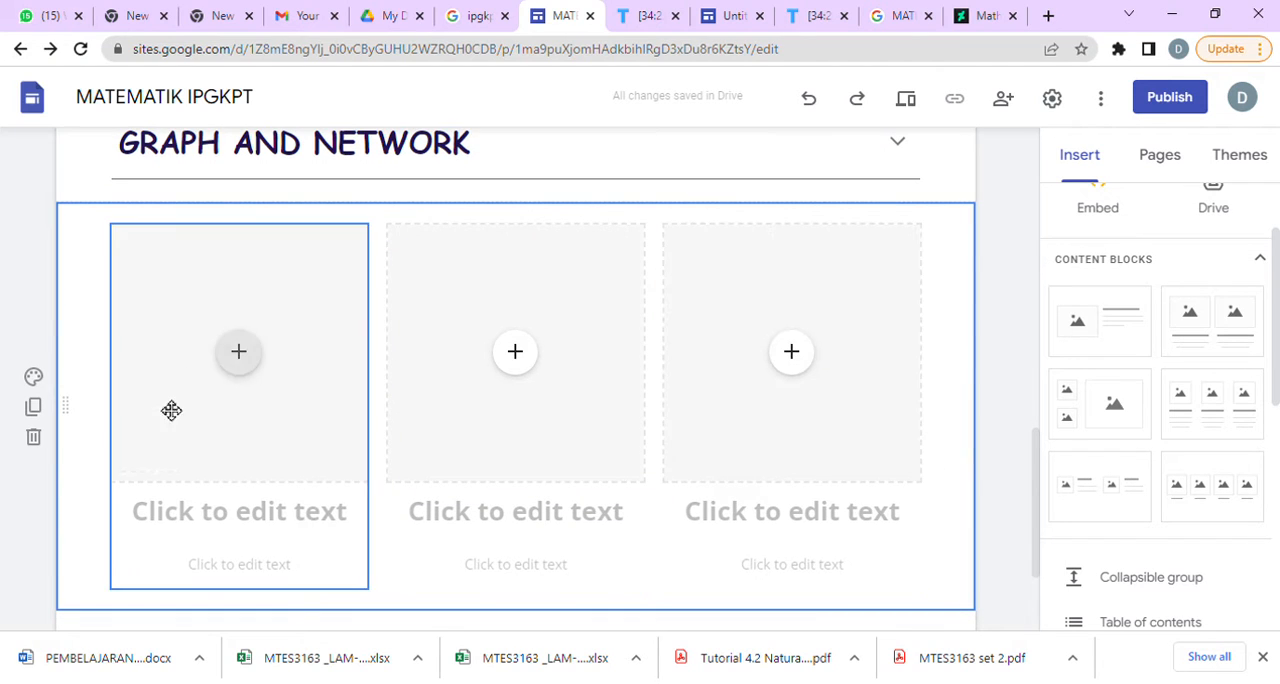
# Search Google Images for DECISION MATHEMATICS BOOK in a new tab and open the Edexcel International A Level Decision Mathematics 1 cover.
pyautogui.click(1048, 16)
pyautogui.click(938, 60)
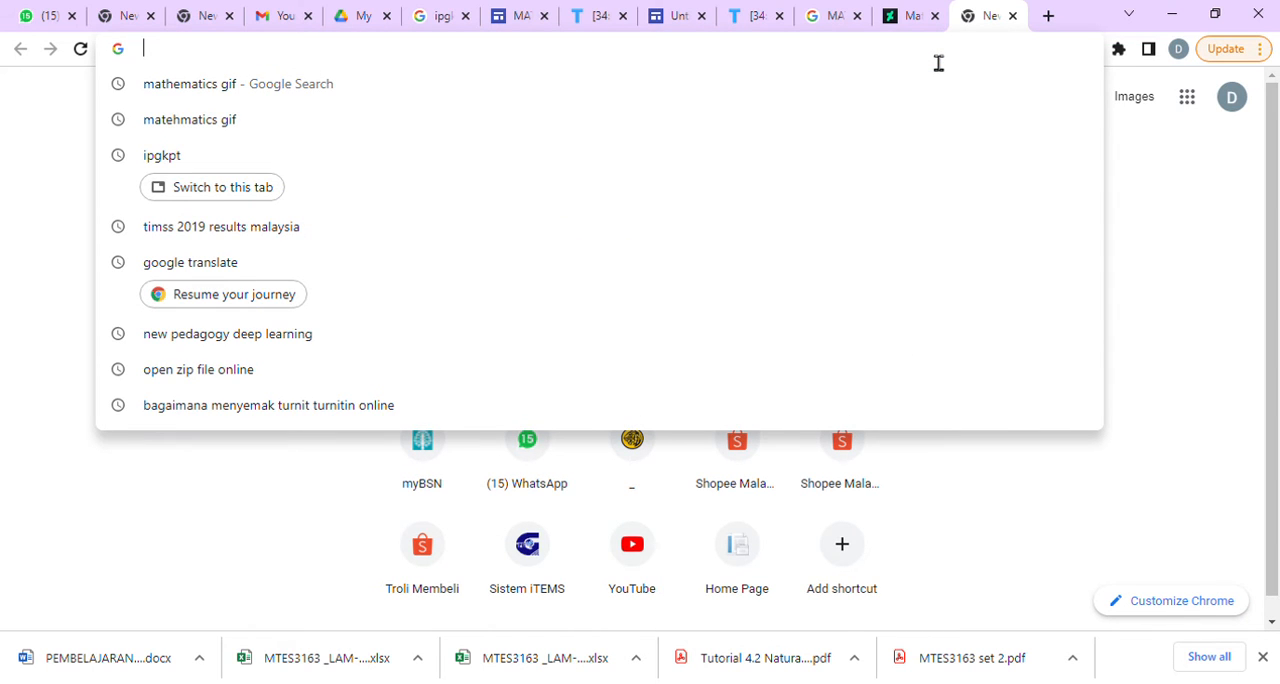
pyautogui.write('DECISION ')
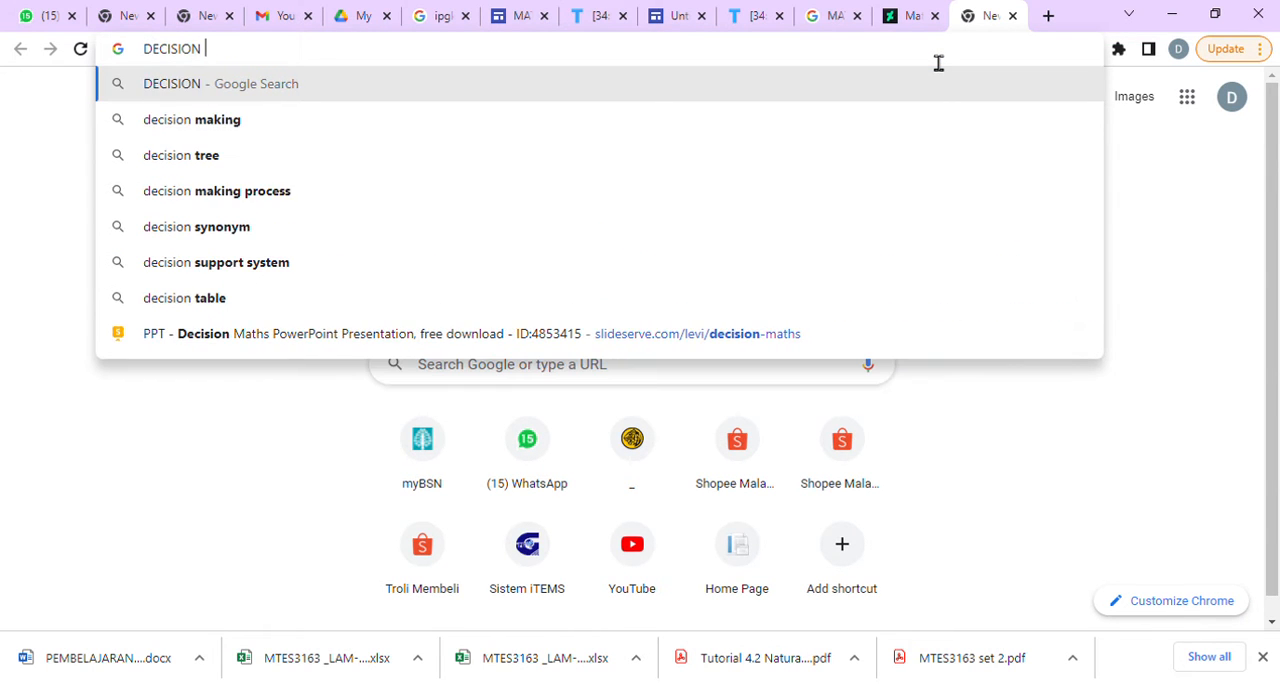
pyautogui.write('MATHE')
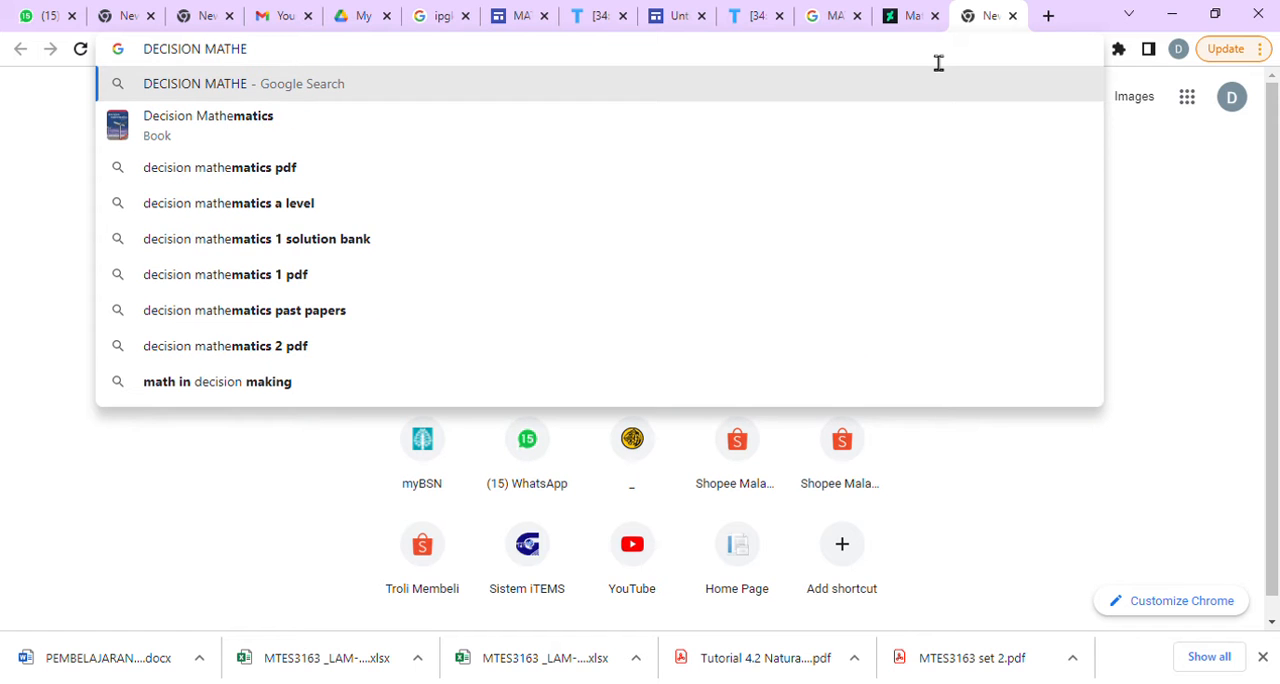
pyautogui.write('MATICS ')
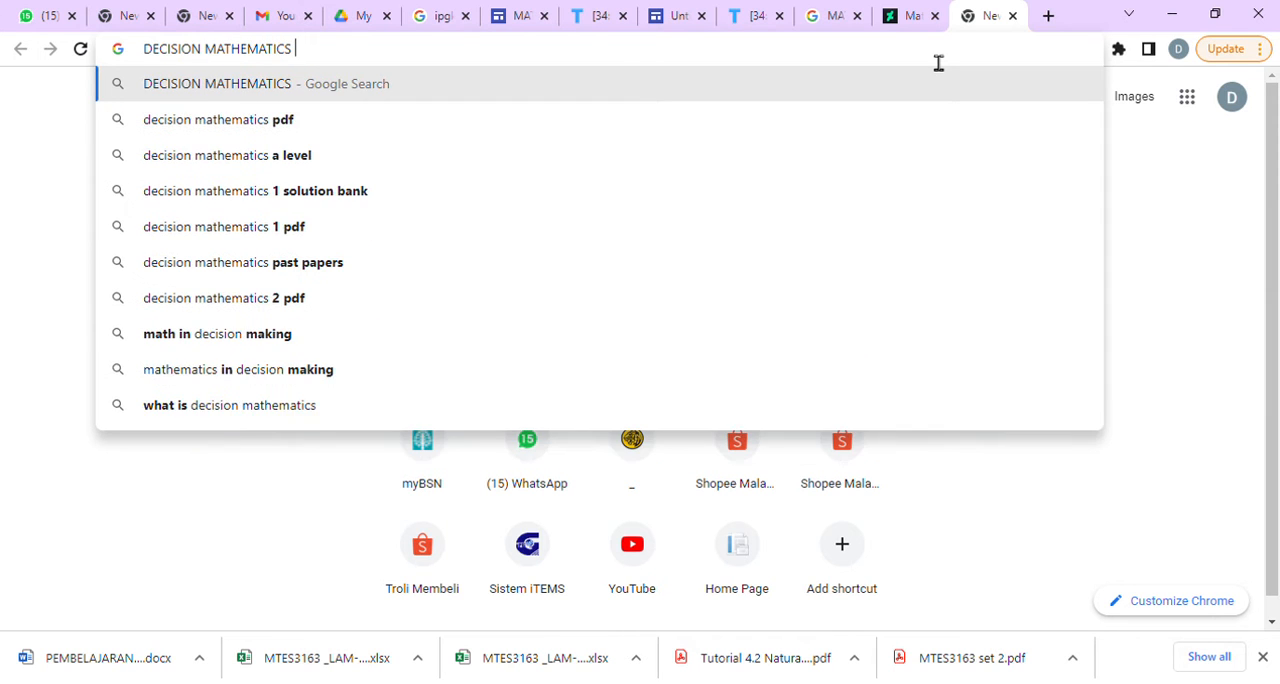
pyautogui.write('BOOK')
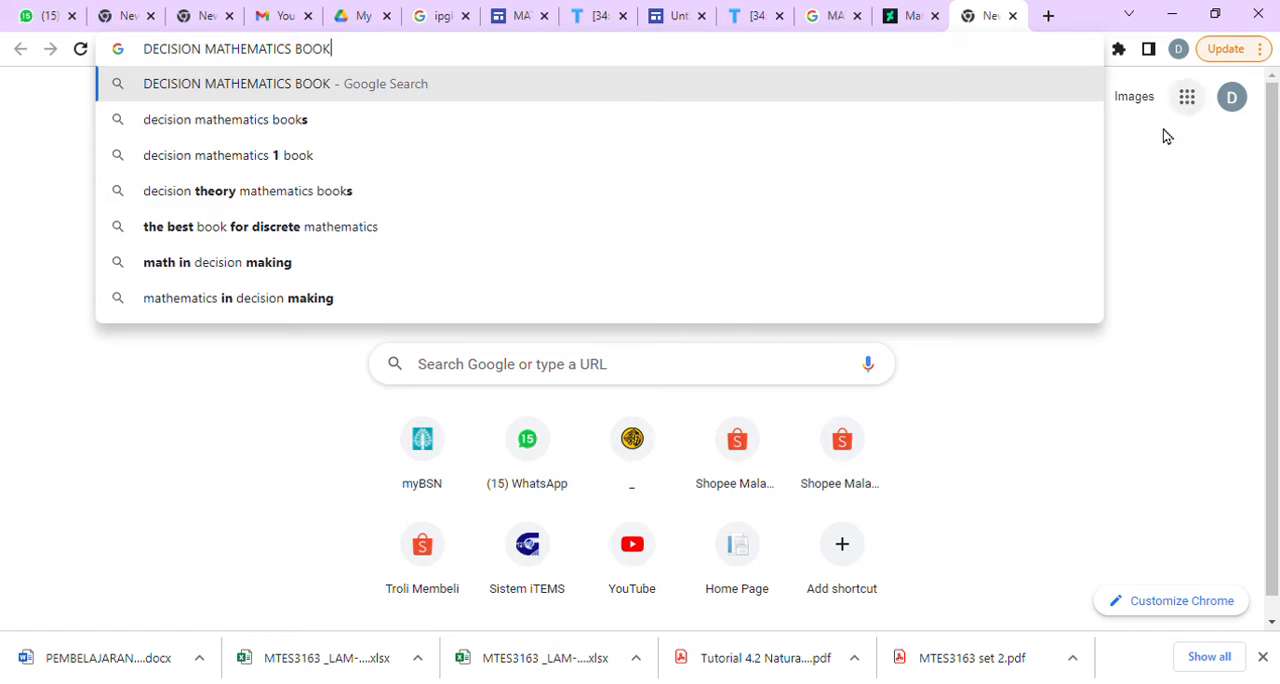
pyautogui.press('Return')
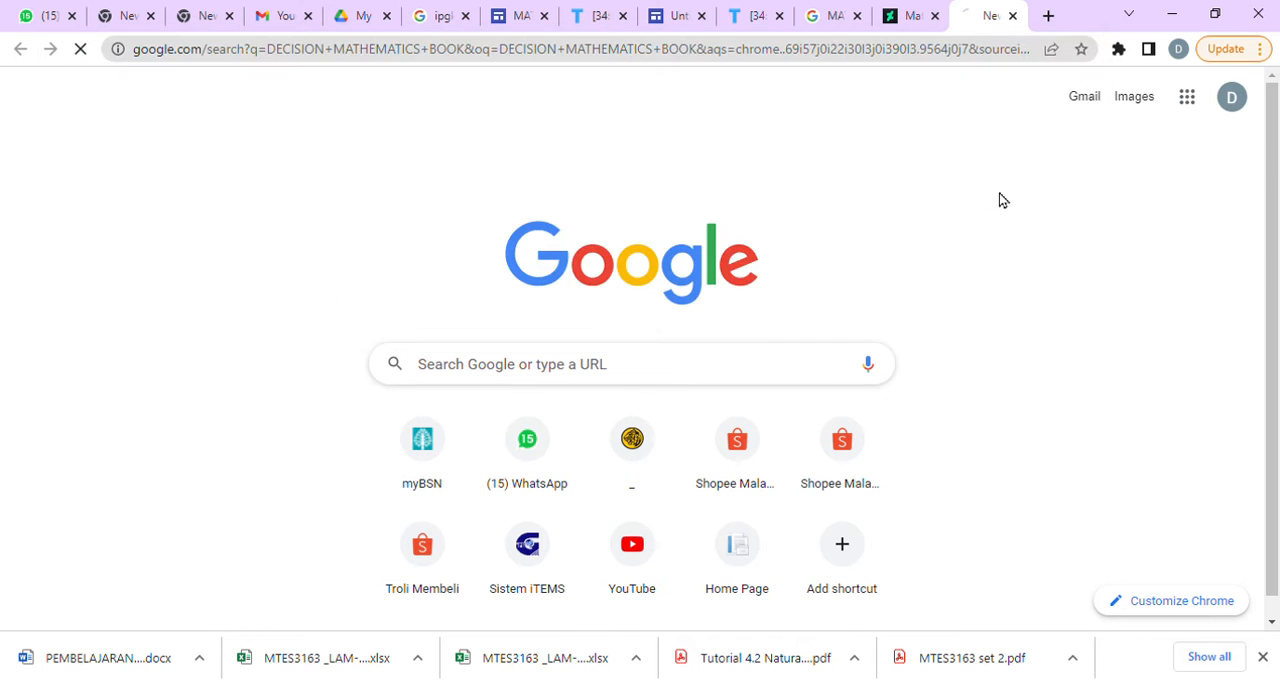
pyautogui.click(237, 160)
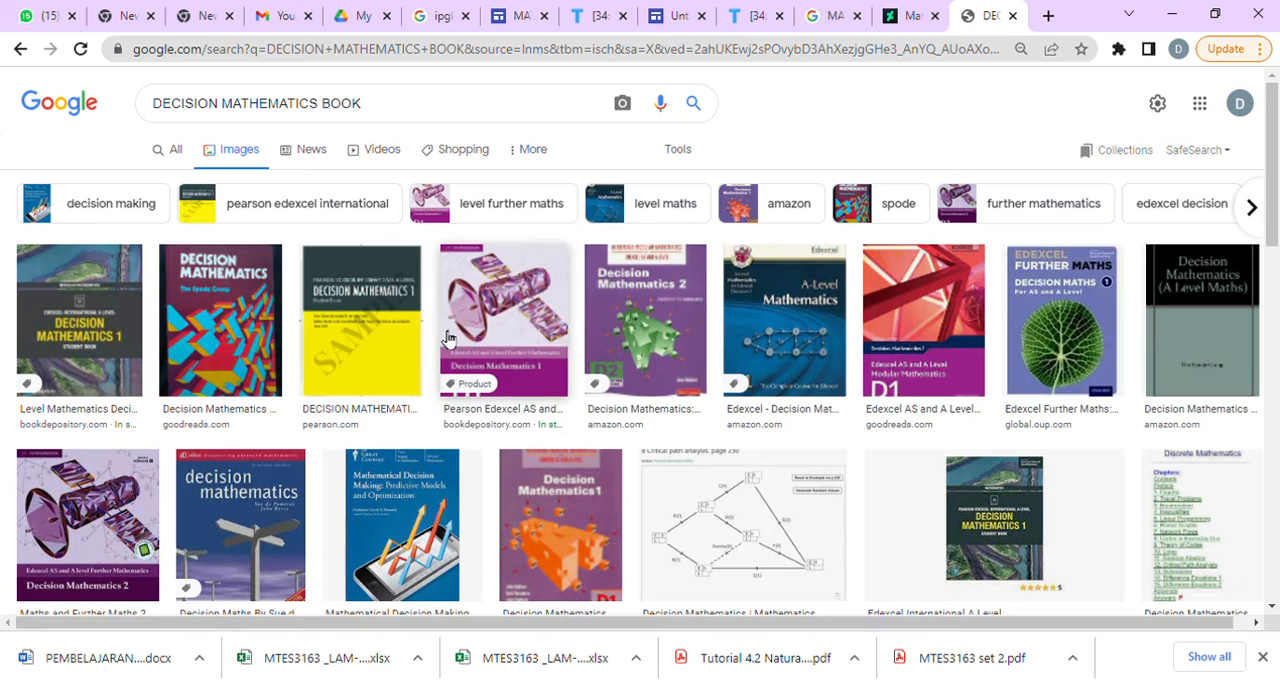
pyautogui.click(110, 340)
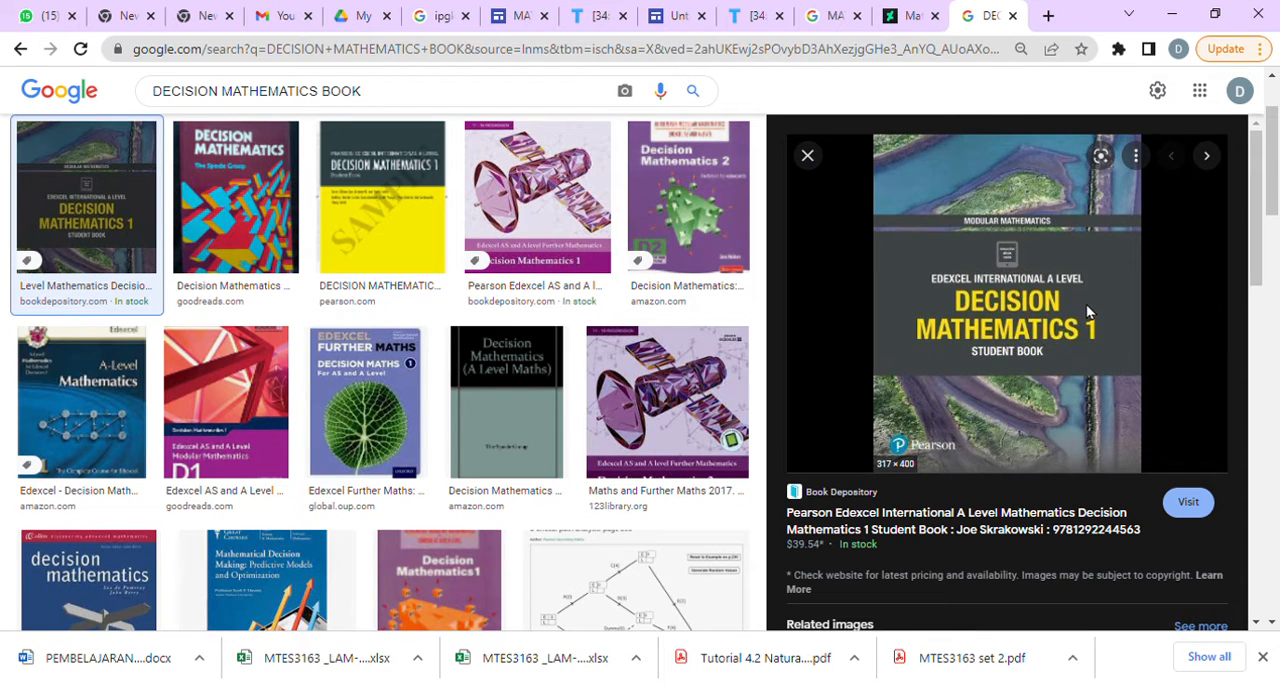
# Embed the Decision Mathematics 1 book cover by its image URL below the three-image content block on the site's home page.
pyautogui.click(515, 17)
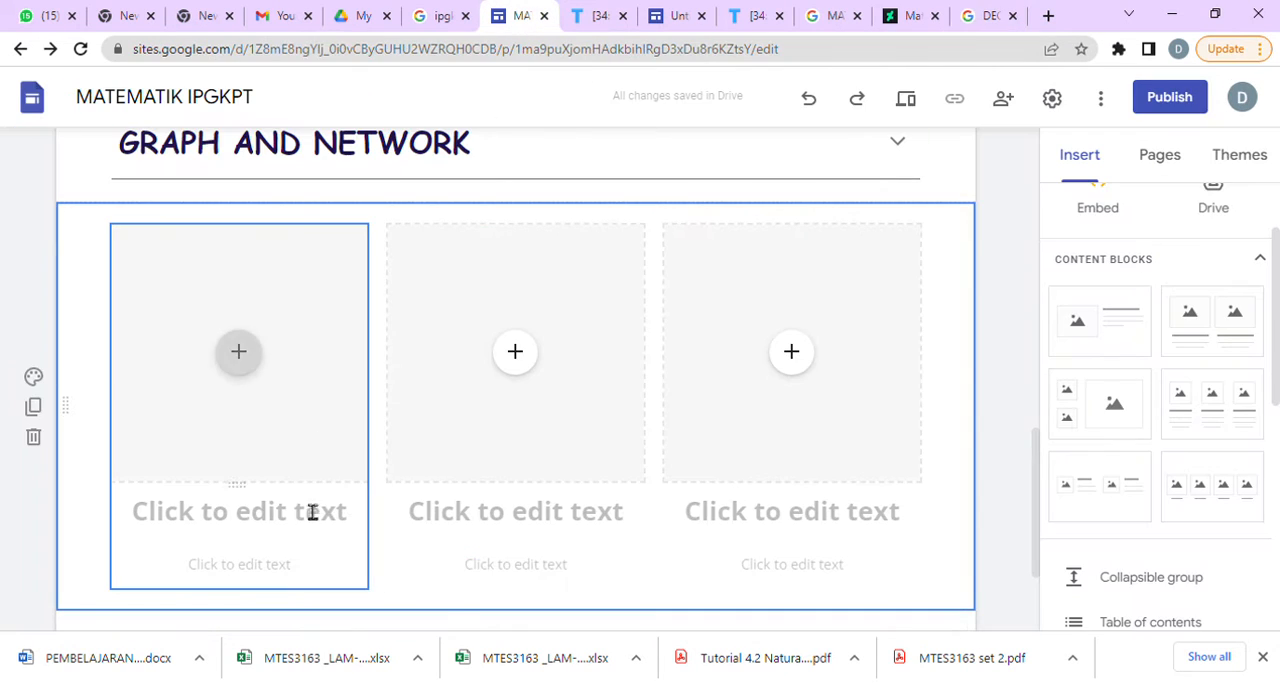
pyautogui.scroll(-2, 500, 595)
pyautogui.doubleClick(437, 497)
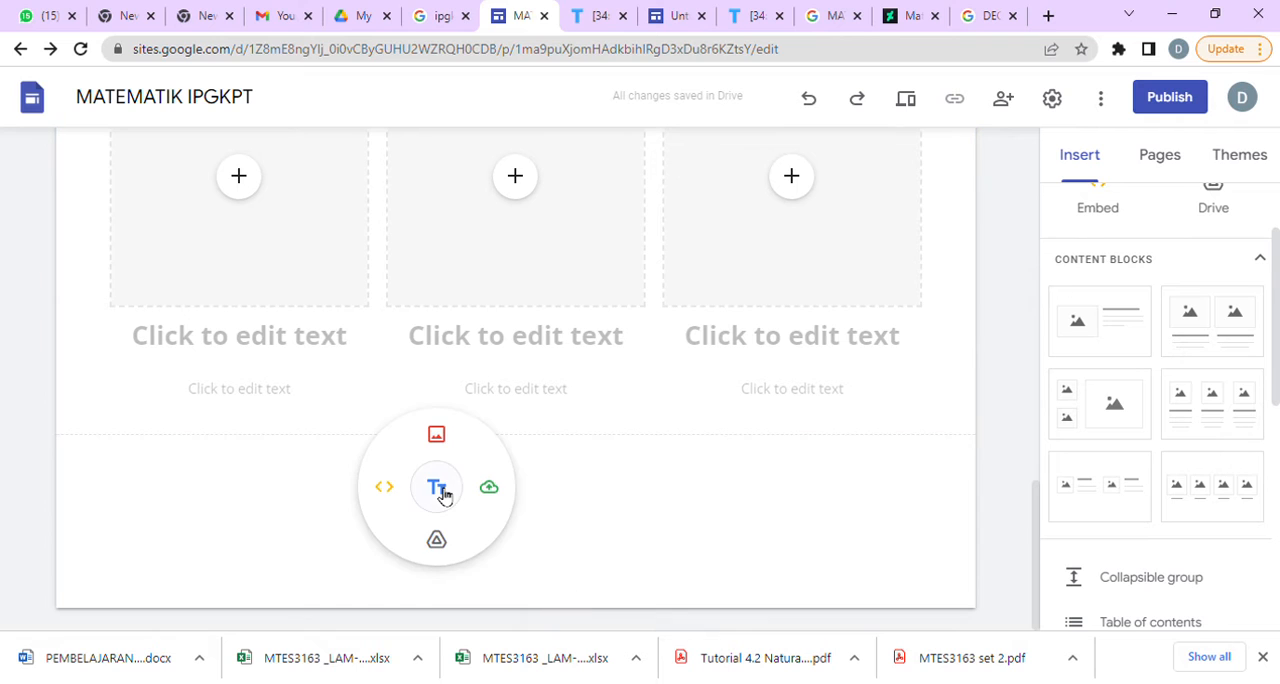
pyautogui.click(386, 490)
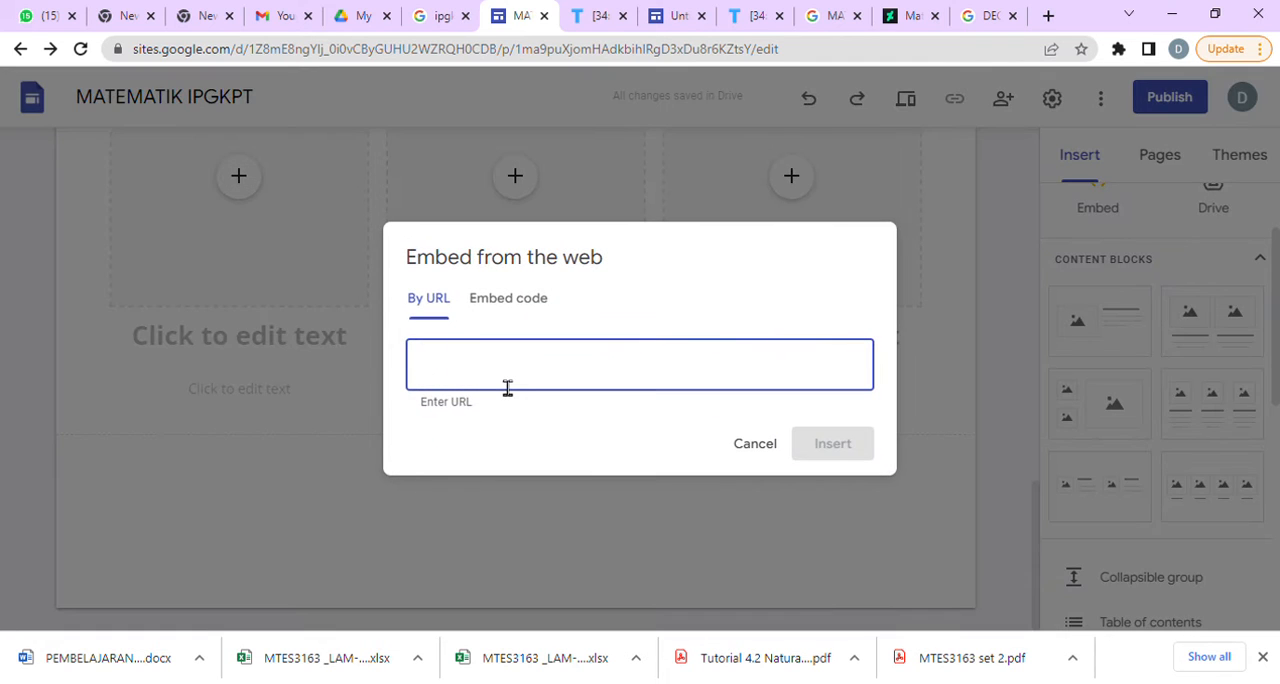
pyautogui.hotkey('ctrl', 'v')
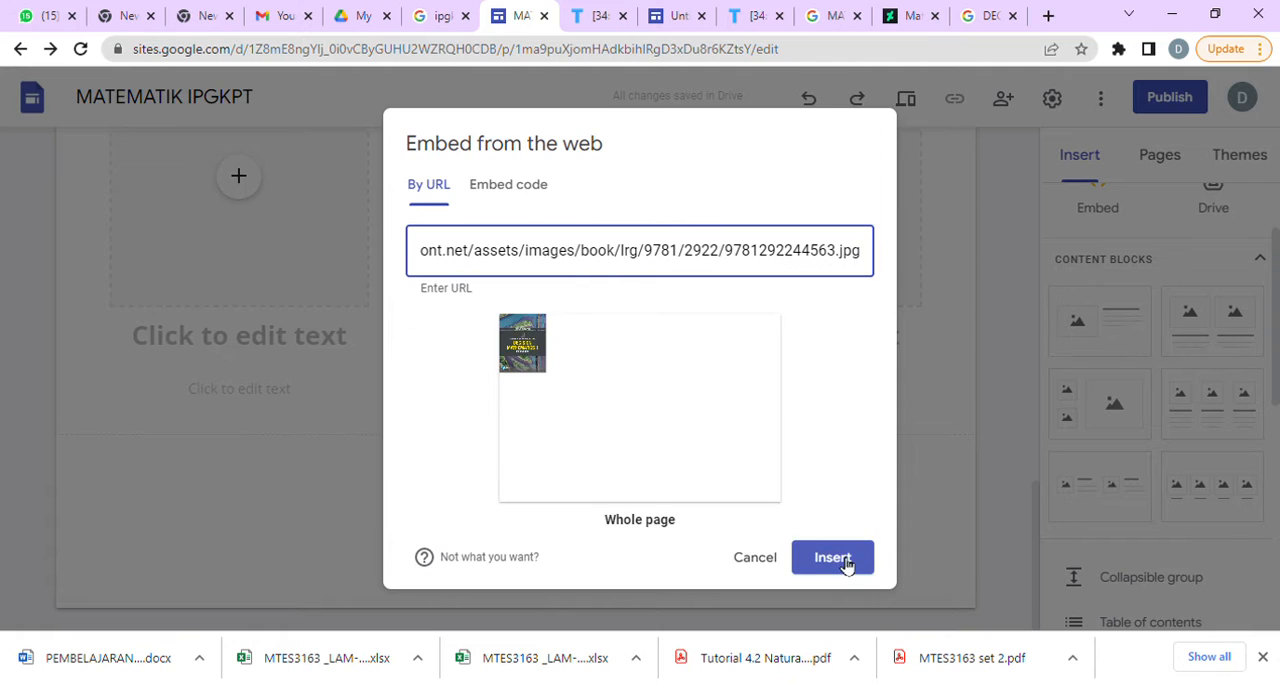
pyautogui.click(845, 553)
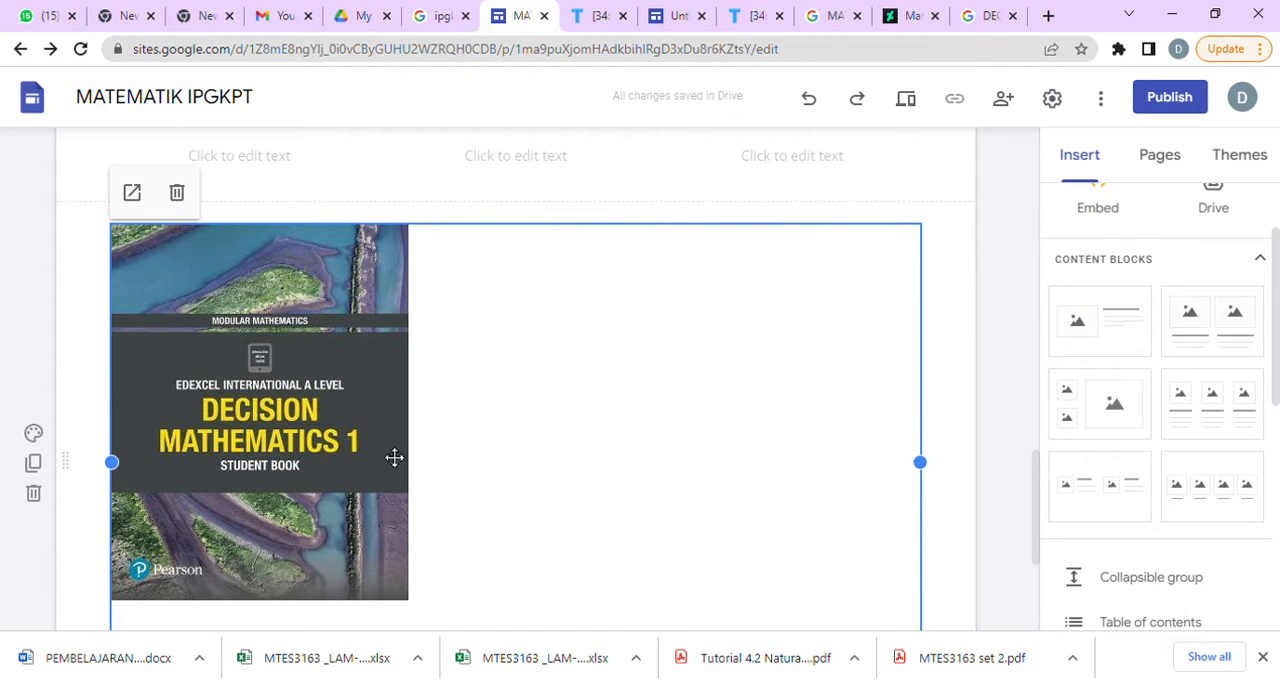
# Narrow the embedded book cover's frame to slightly wider than the cover, and check the image in its own tab.
pyautogui.moveTo(934, 469); pyautogui.dragTo(420, 463)
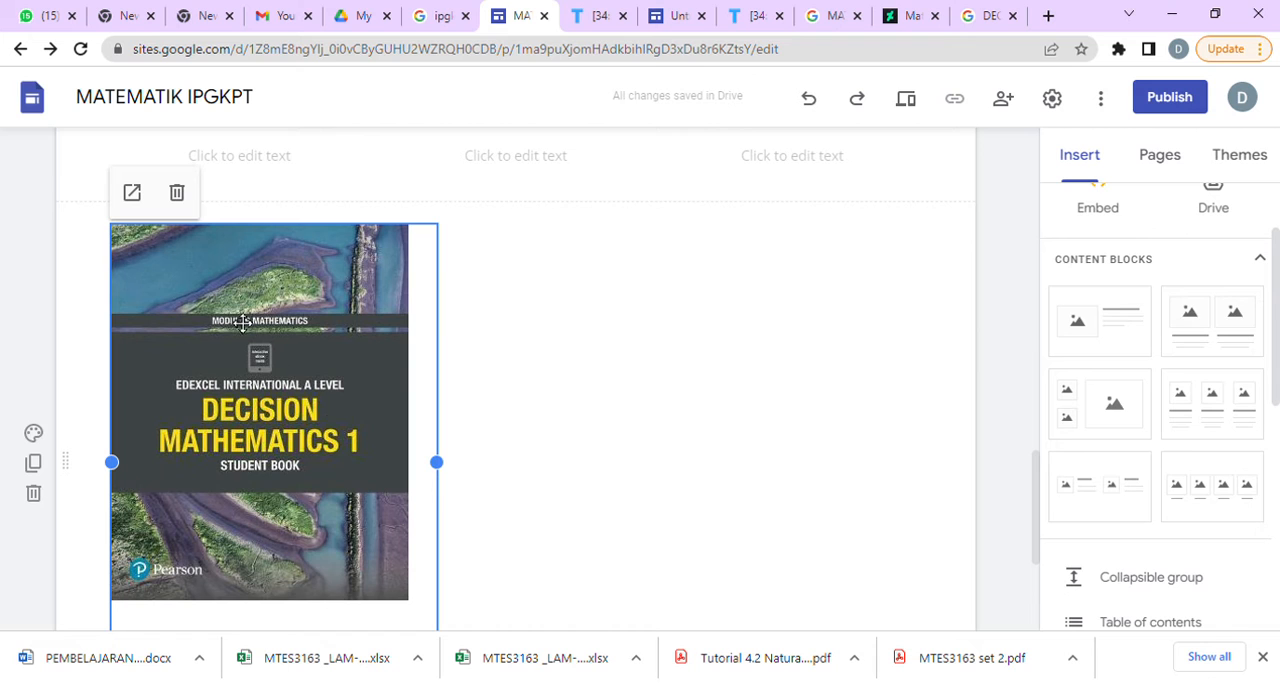
pyautogui.click(133, 195)
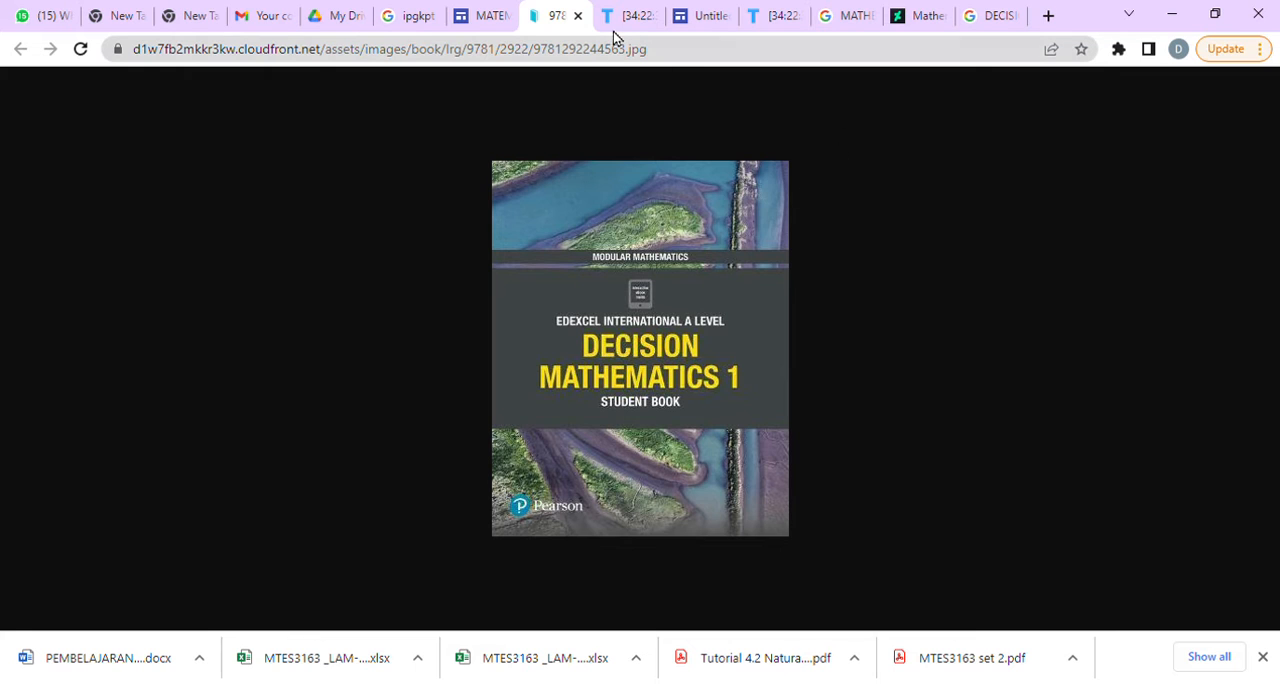
pyautogui.click(578, 16)
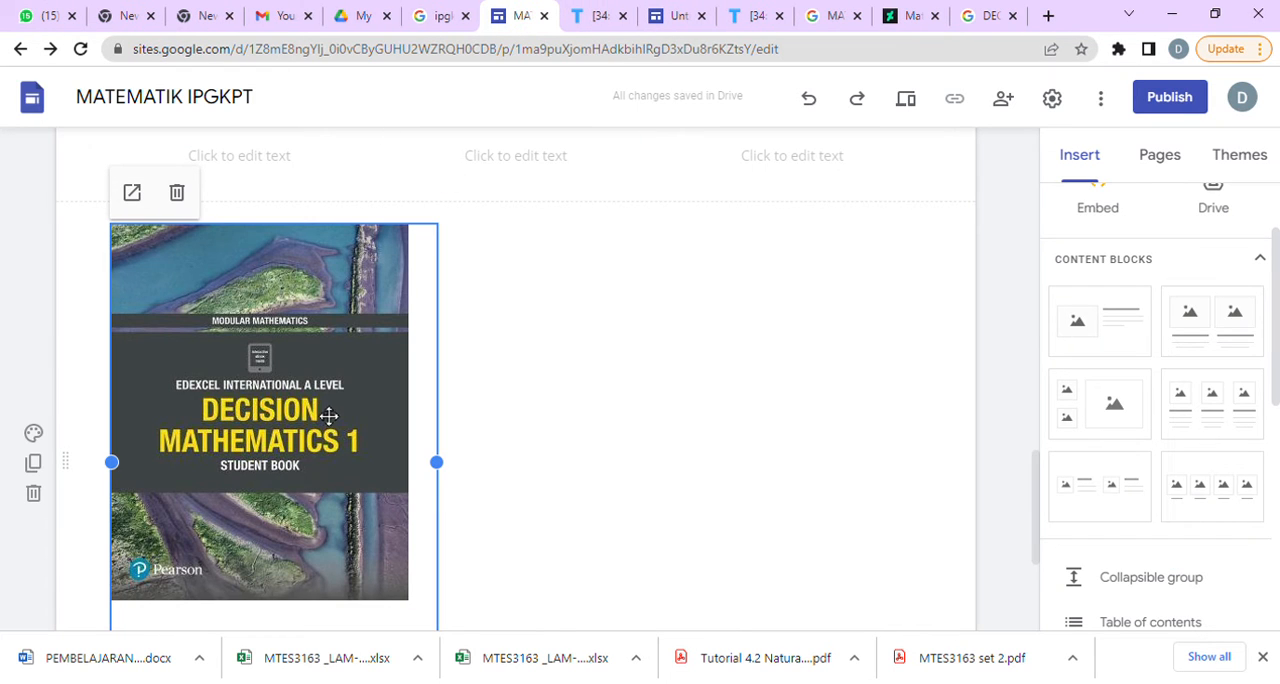
# Move the embedded Decision Mathematics 1 cover one column to the right and shorten its frame from the lower edge.
pyautogui.moveTo(329, 415); pyautogui.dragTo(352, 408)
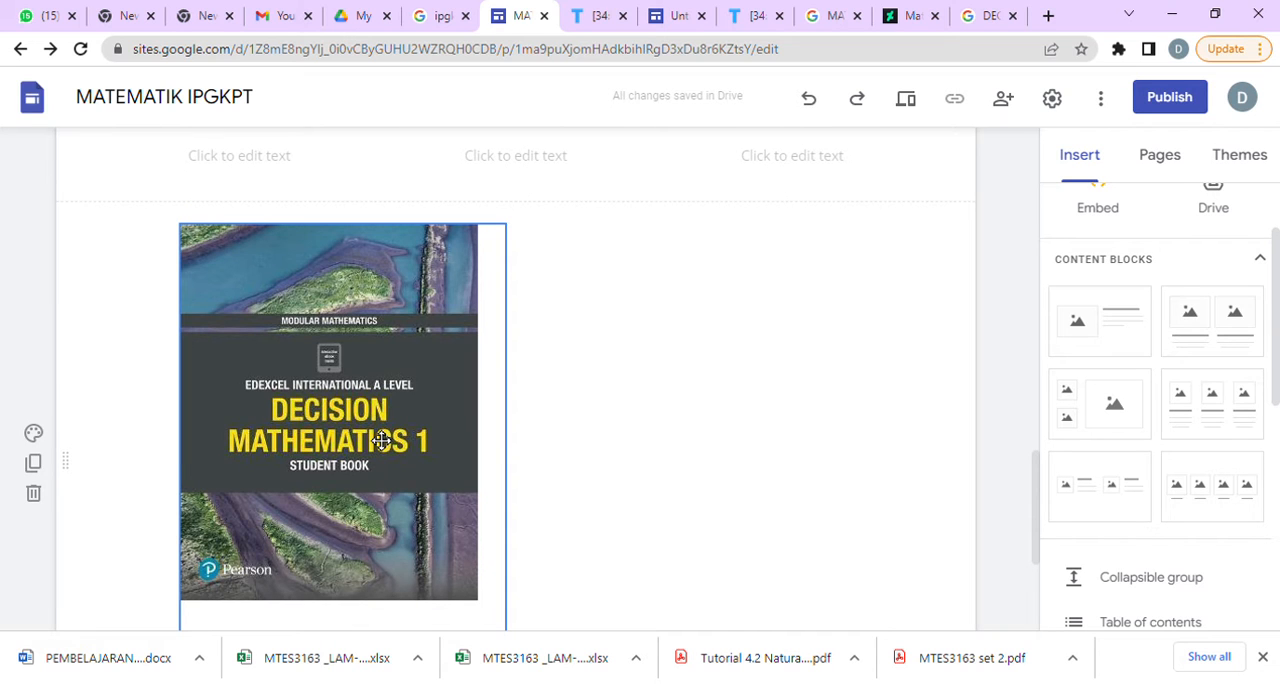
pyautogui.scroll(-3, 381, 440)
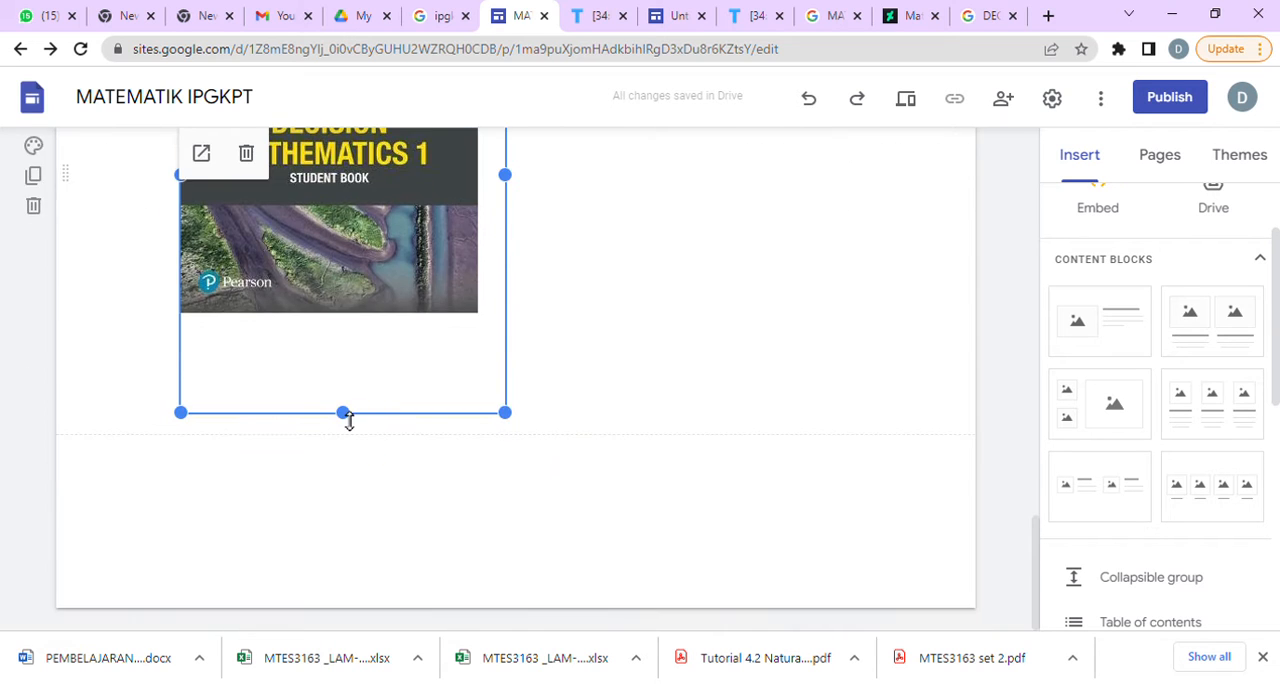
pyautogui.moveTo(343, 413); pyautogui.dragTo(350, 310)
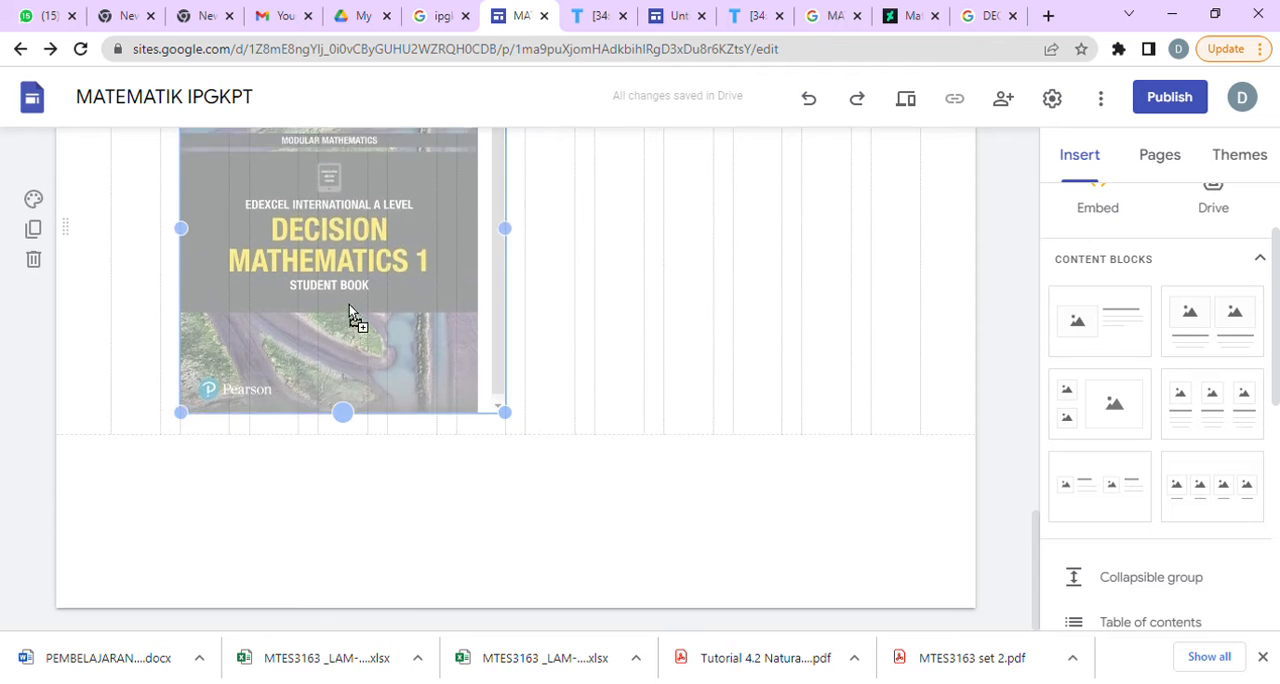
pyautogui.moveTo(507, 418); pyautogui.dragTo(483, 408)
pyautogui.scroll(4, 625, 483)
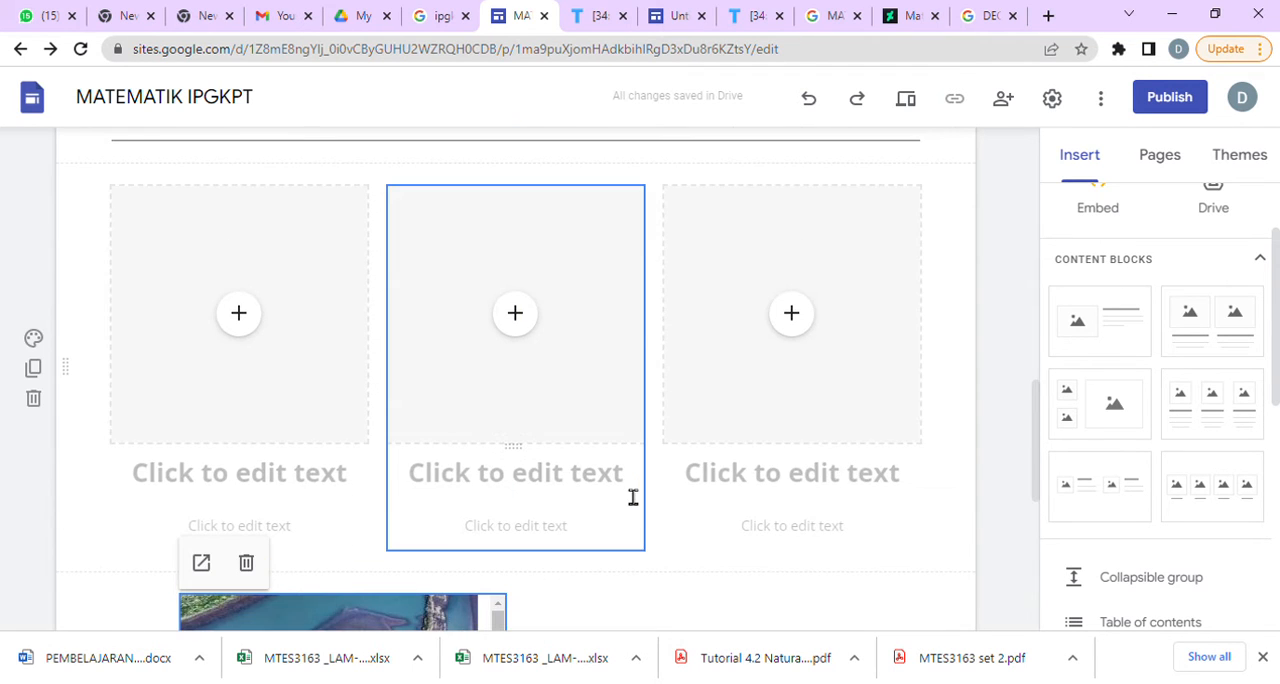
pyautogui.scroll(-5, 631, 494)
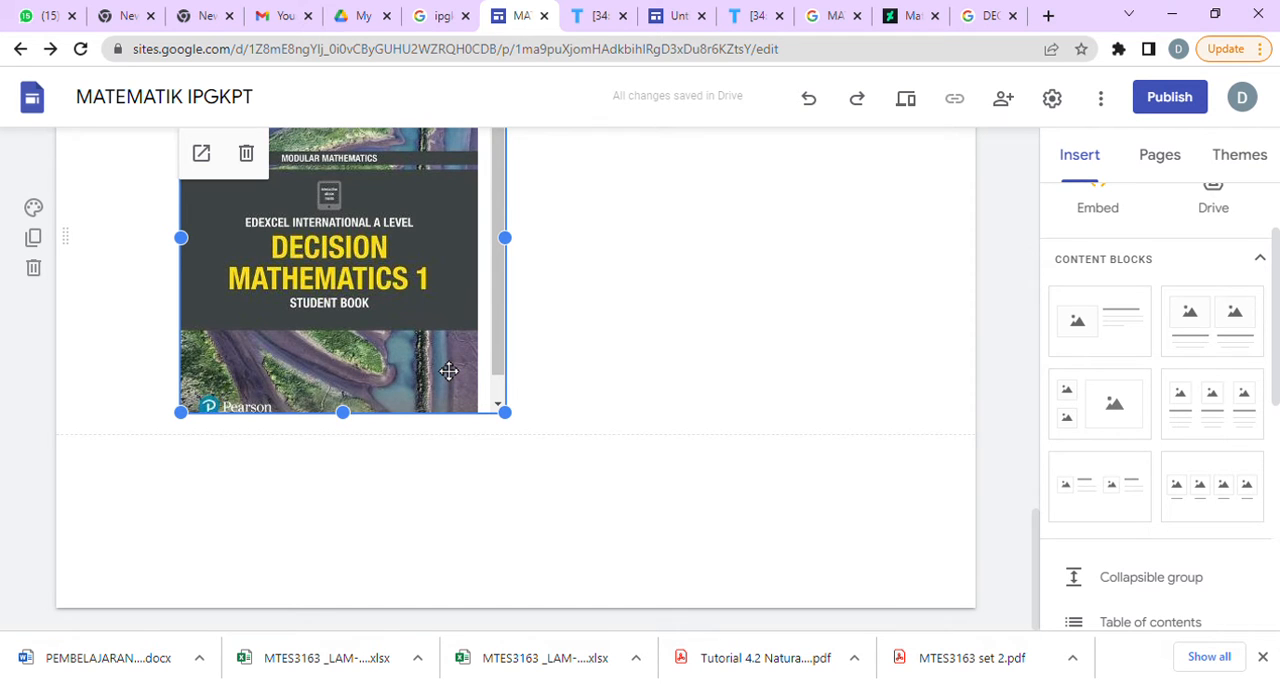
# Fill the first image slot of the three-image block with the Decision Mathematics 1 cover using its image URL.
pyautogui.scroll(4, 660, 375)
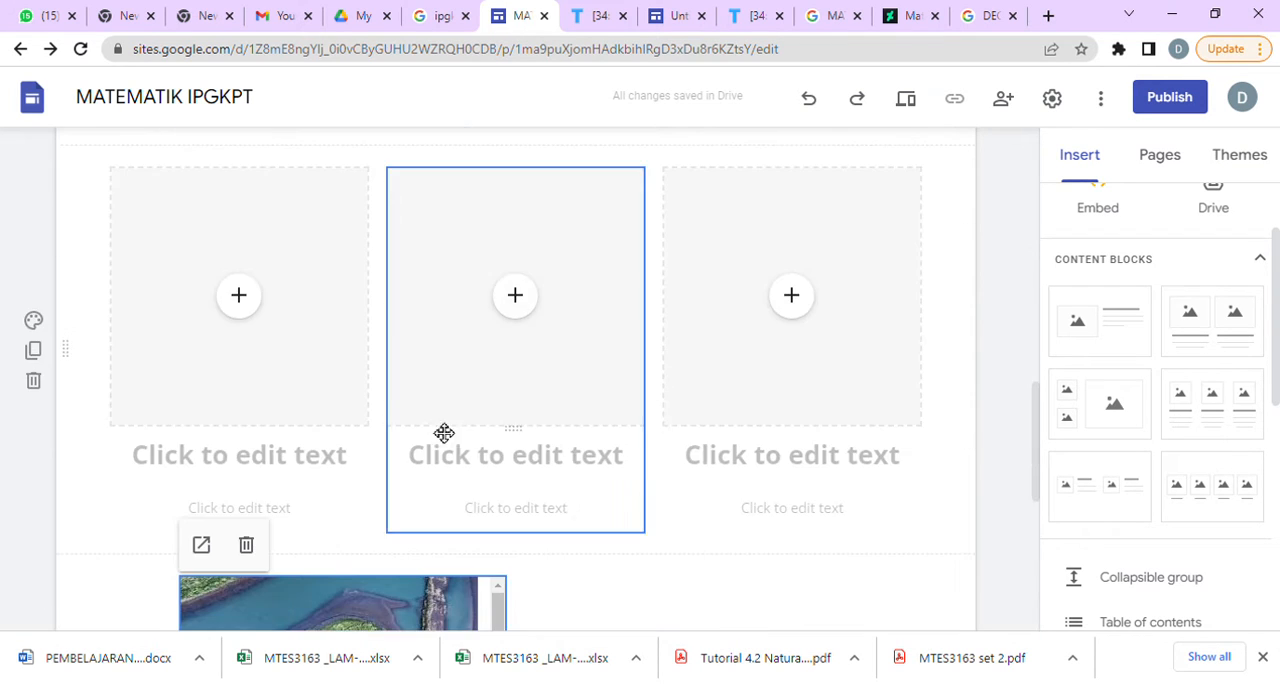
pyautogui.click(239, 297)
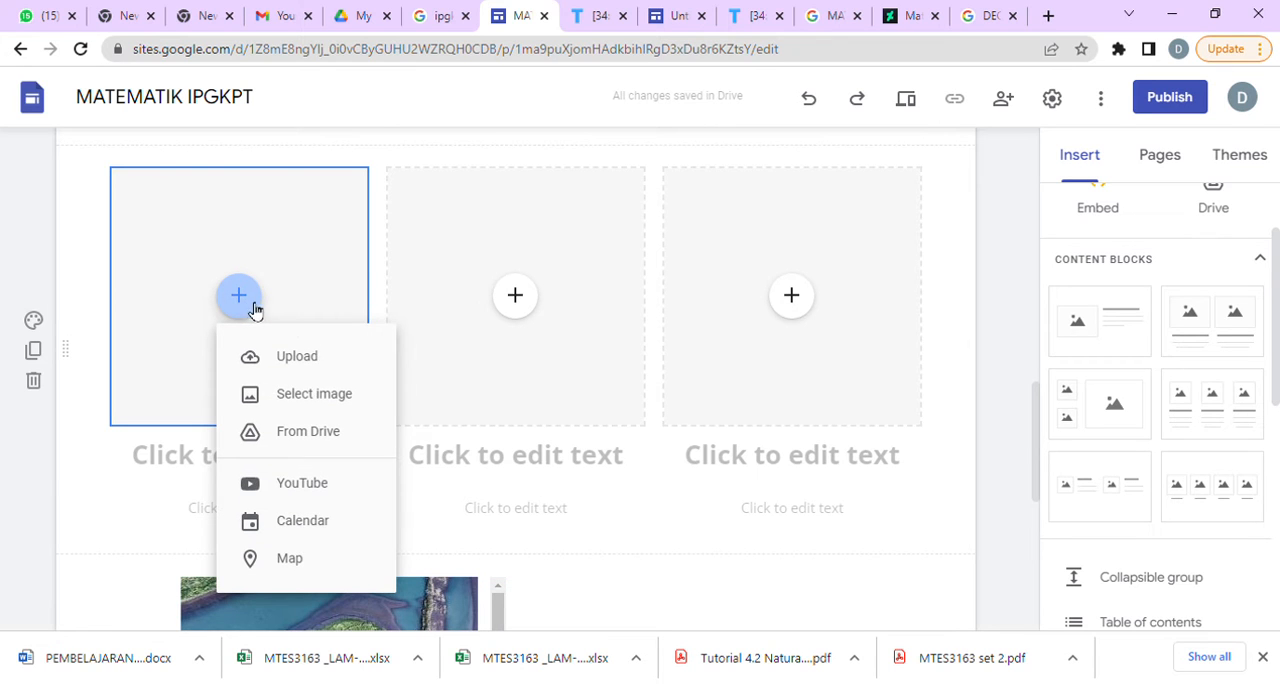
pyautogui.click(318, 396)
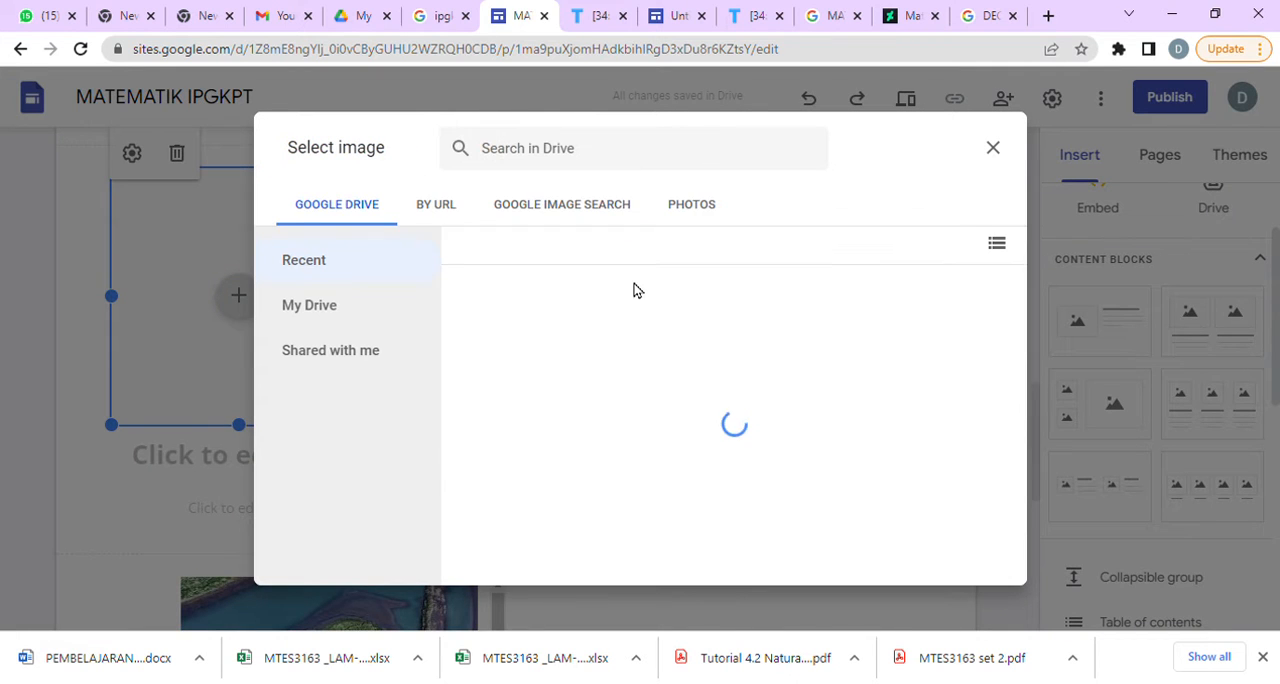
pyautogui.click(453, 219)
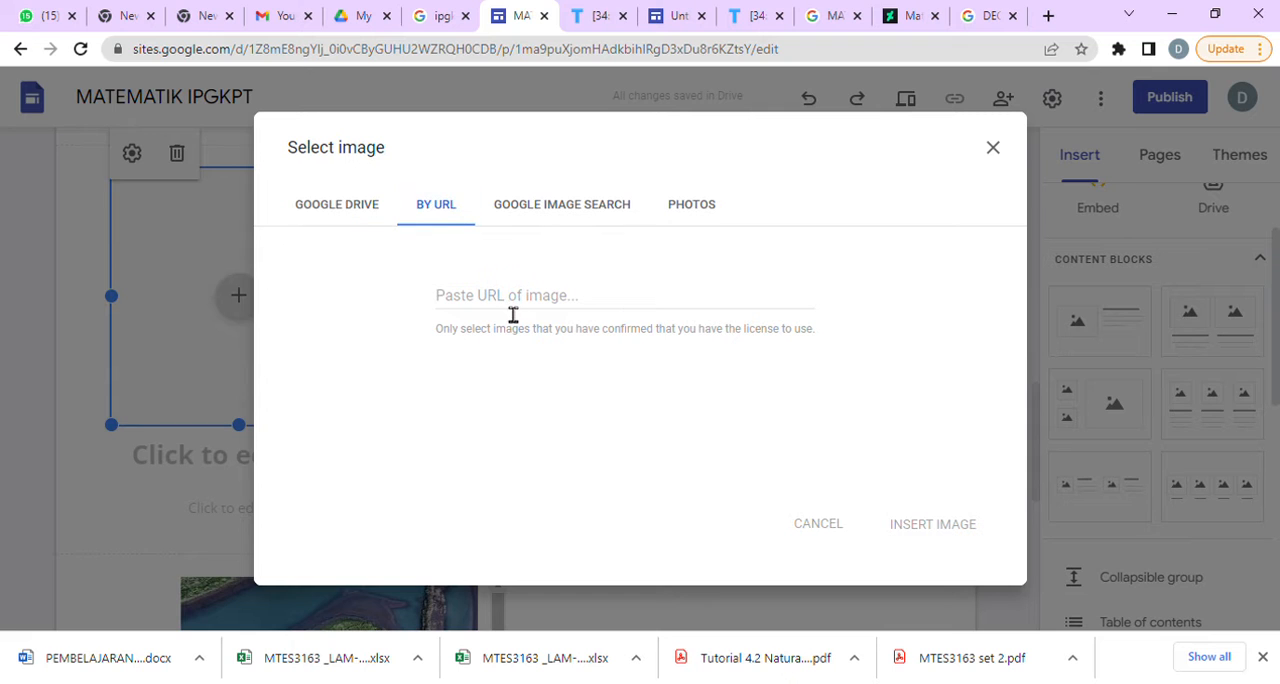
pyautogui.hotkey('ctrl', 'v')
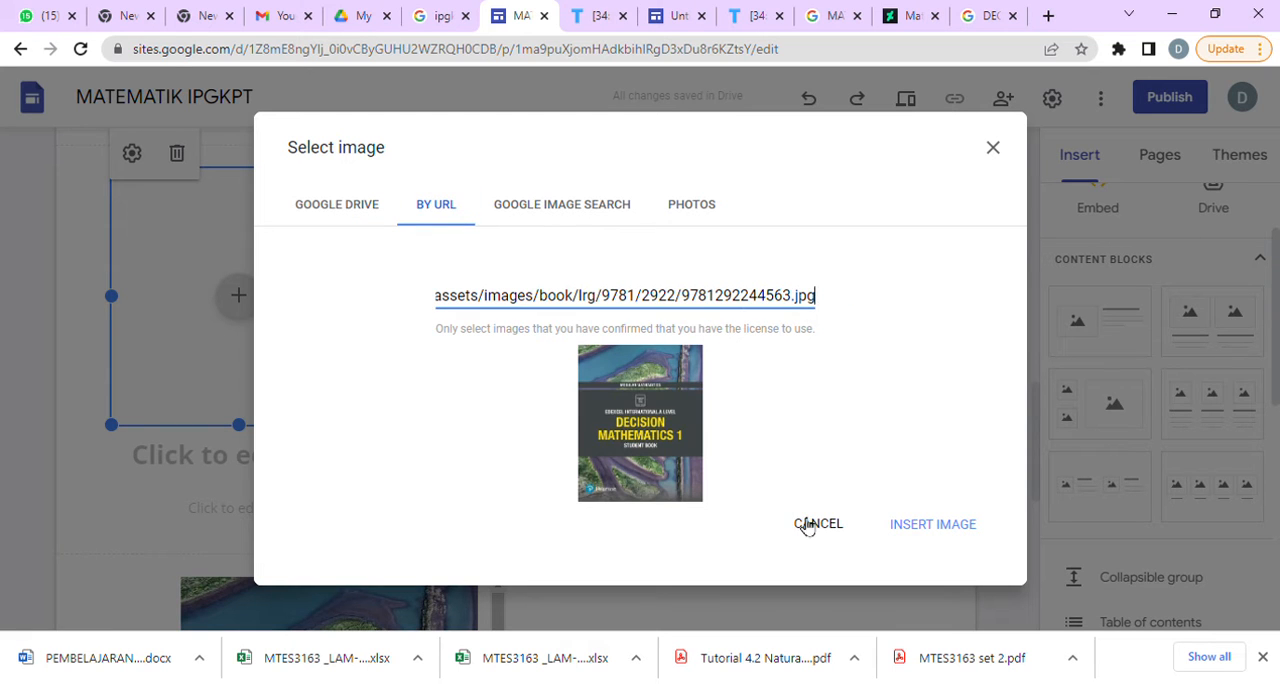
pyautogui.click(922, 533)
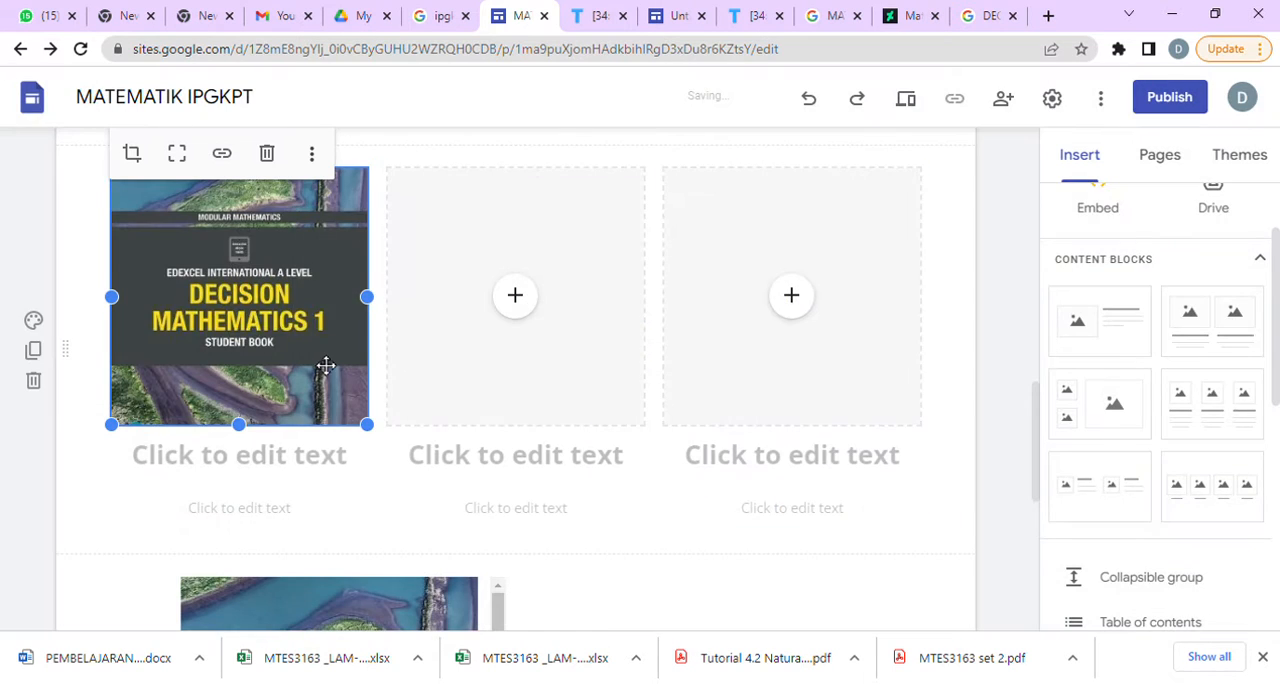
# Delete the embedded book cover below the block and the heading and caption placeholders under the first image.
pyautogui.click(407, 623)
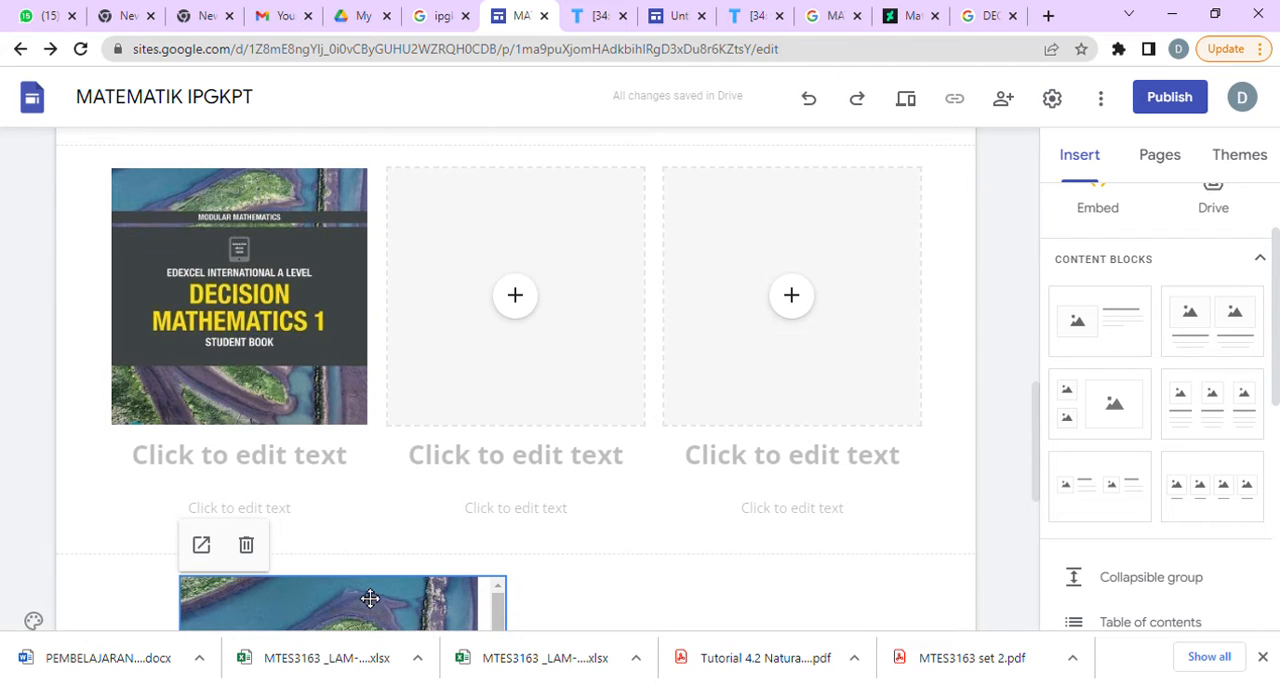
pyautogui.click(248, 546)
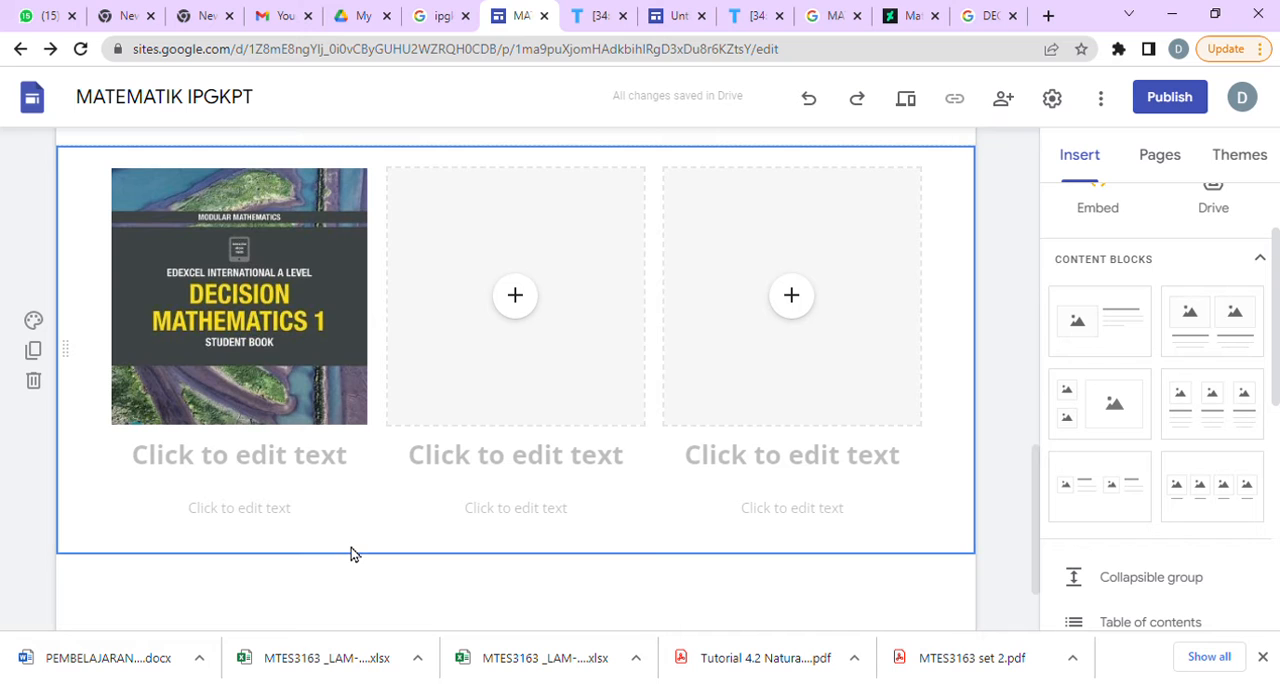
pyautogui.click(263, 480)
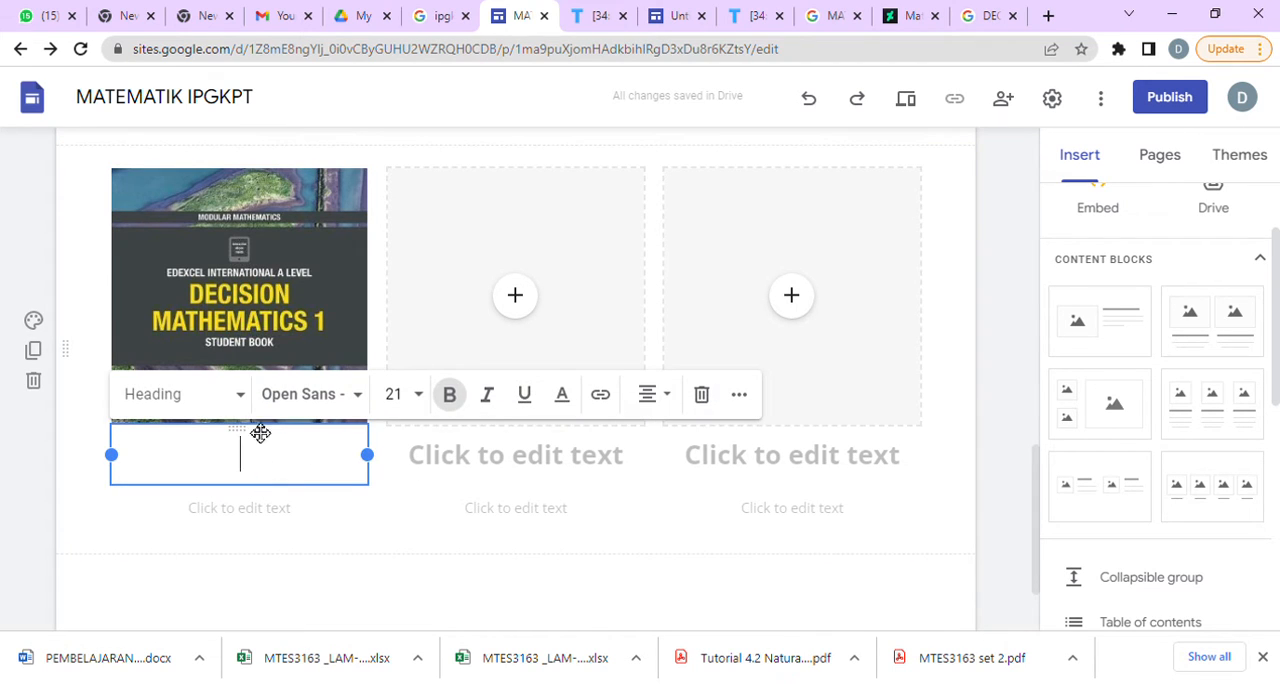
pyautogui.click(703, 396)
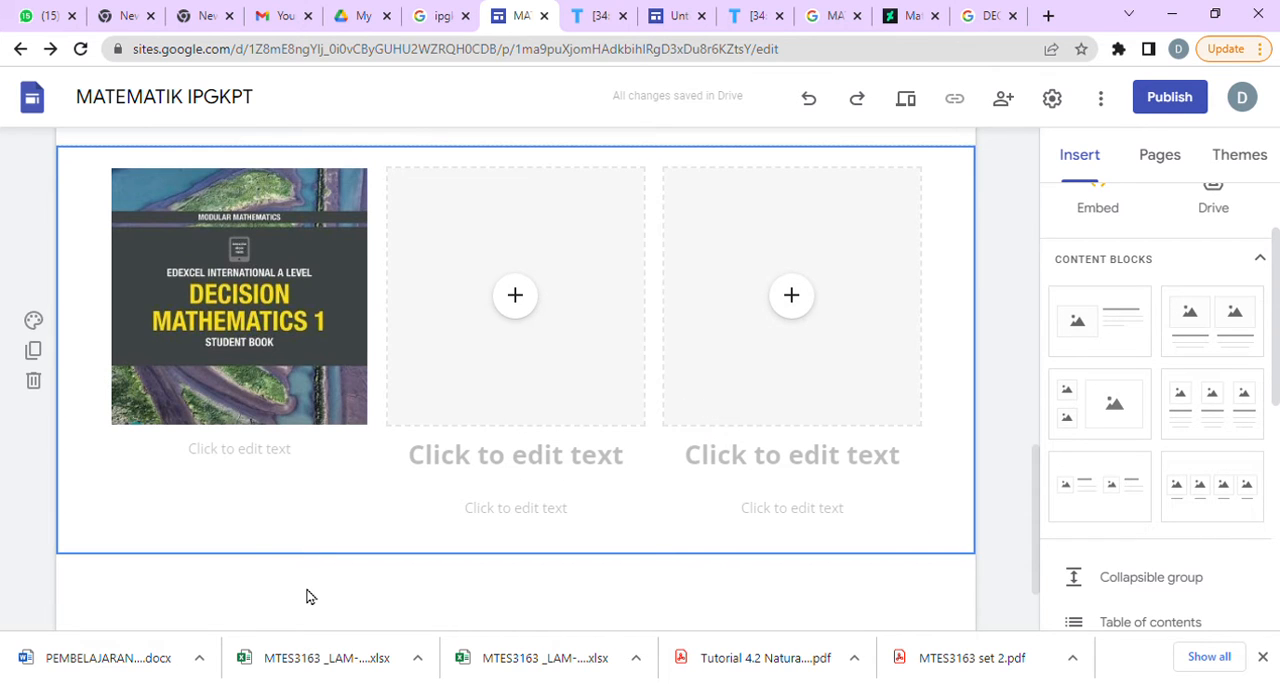
pyautogui.click(289, 469)
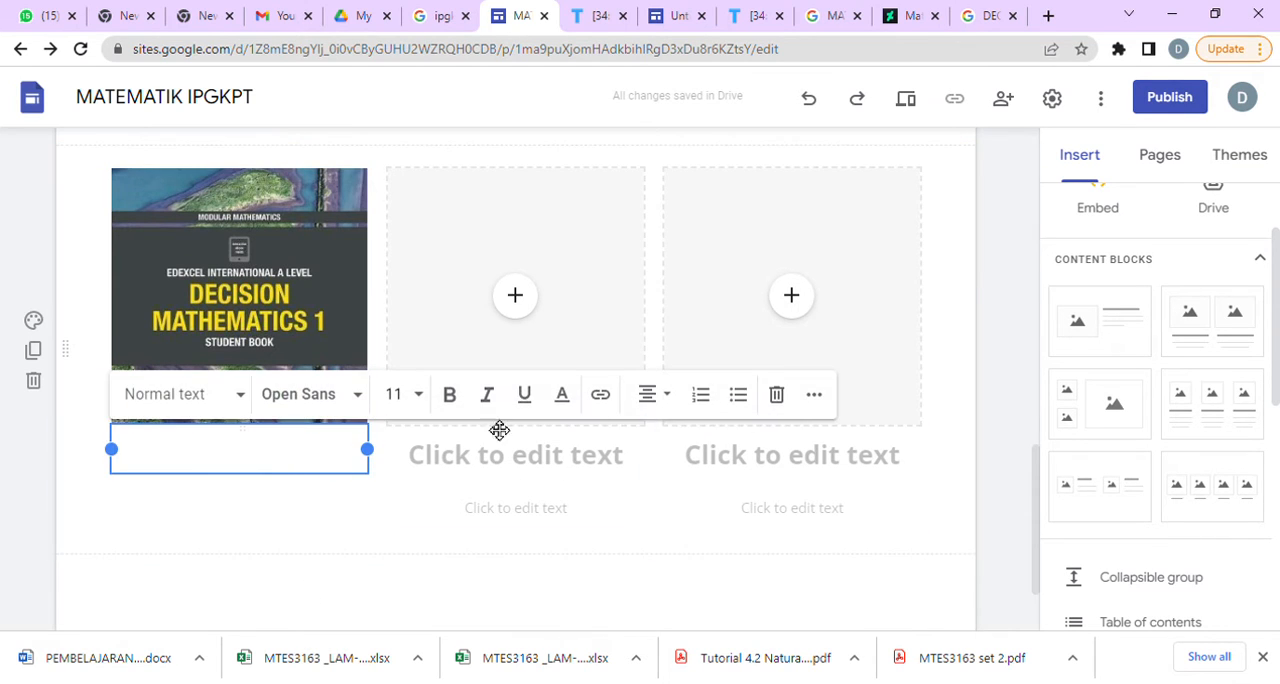
pyautogui.click(776, 394)
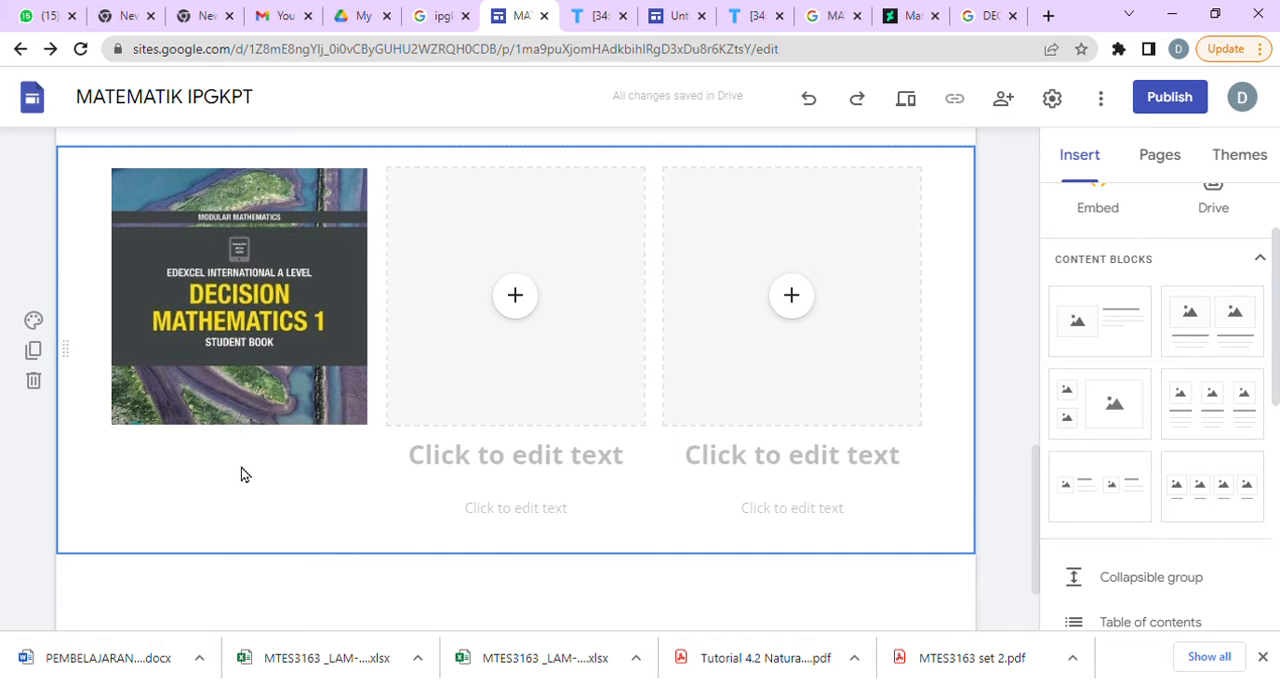
# Select The Spode Group's Decision Mathematics cover in the Google Images results and open its Goodreads page.
pyautogui.click(987, 16)
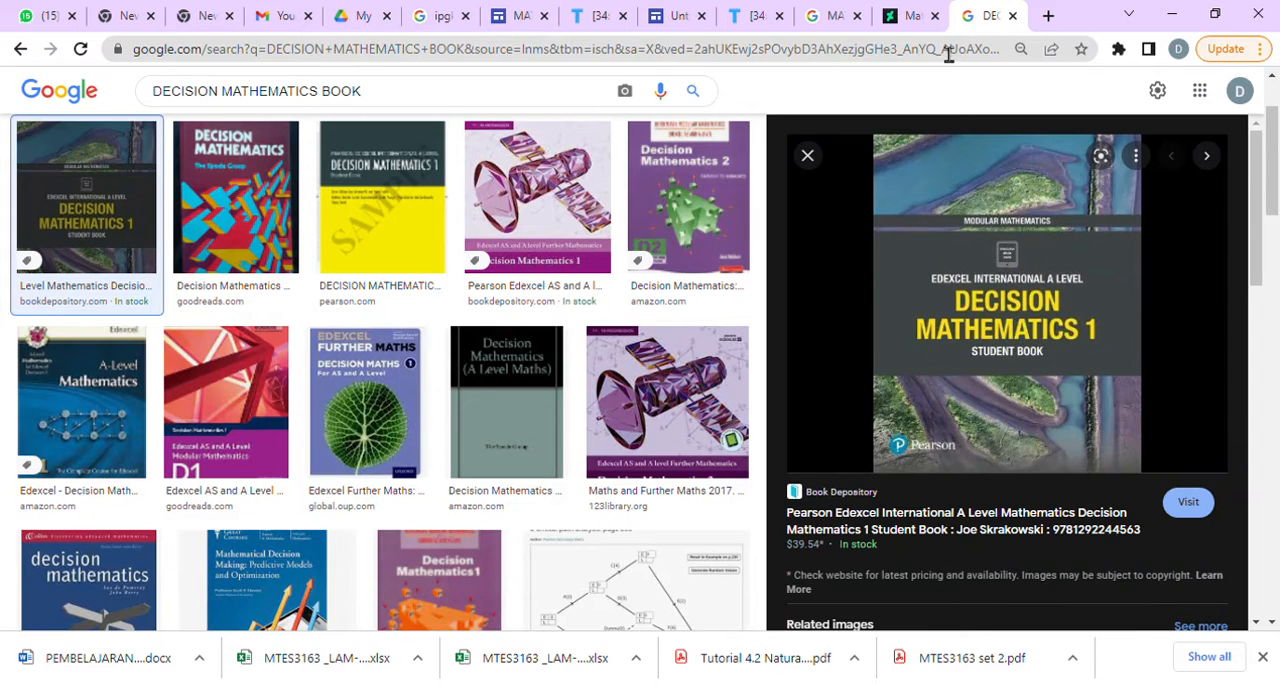
pyautogui.click(257, 238)
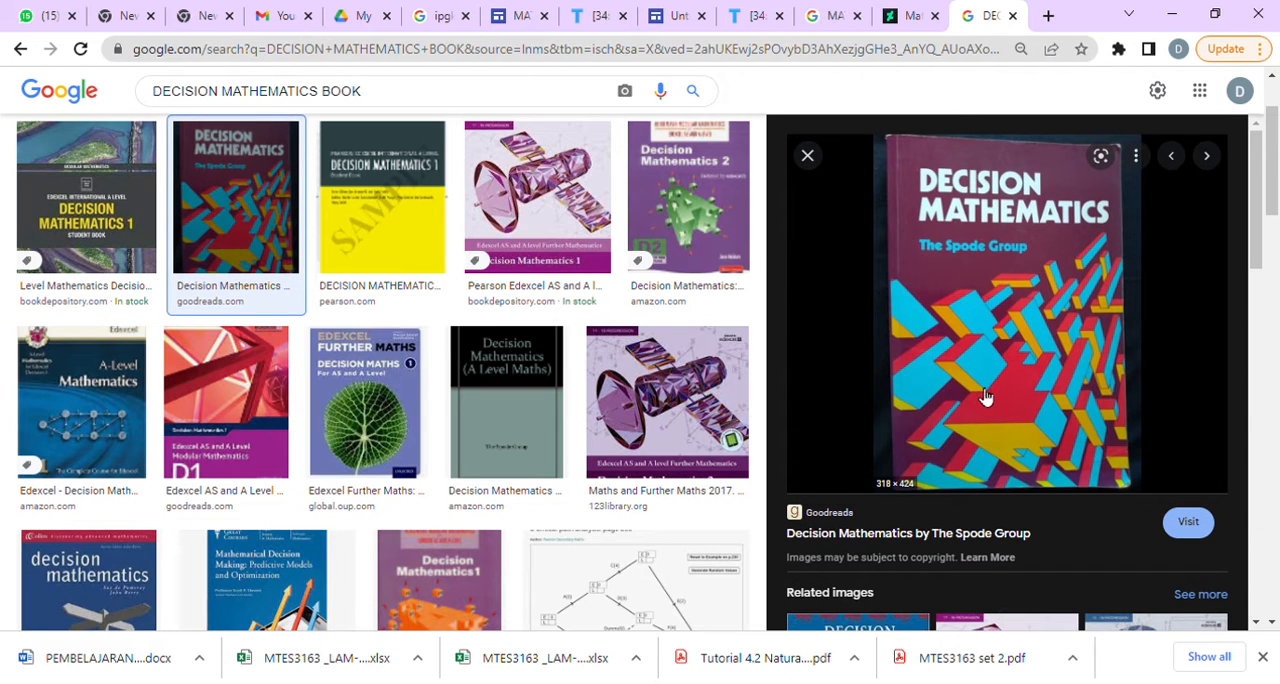
pyautogui.click(985, 397)
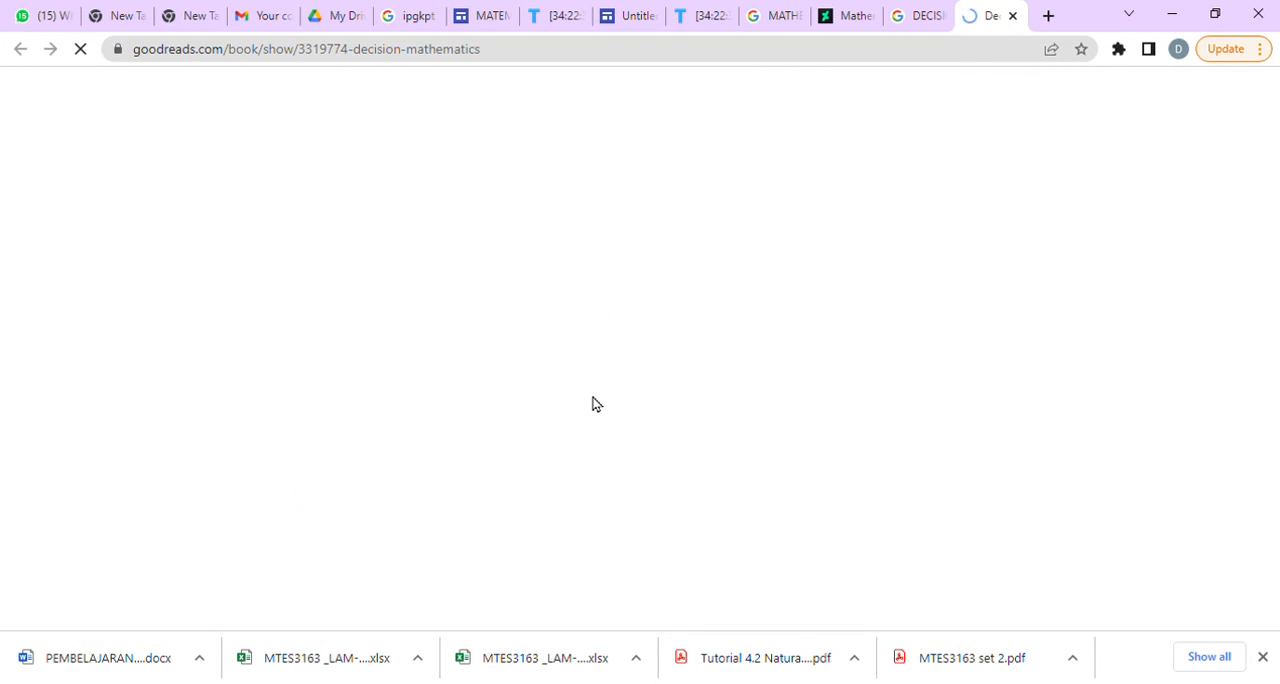
pyautogui.moveTo(282, 378)
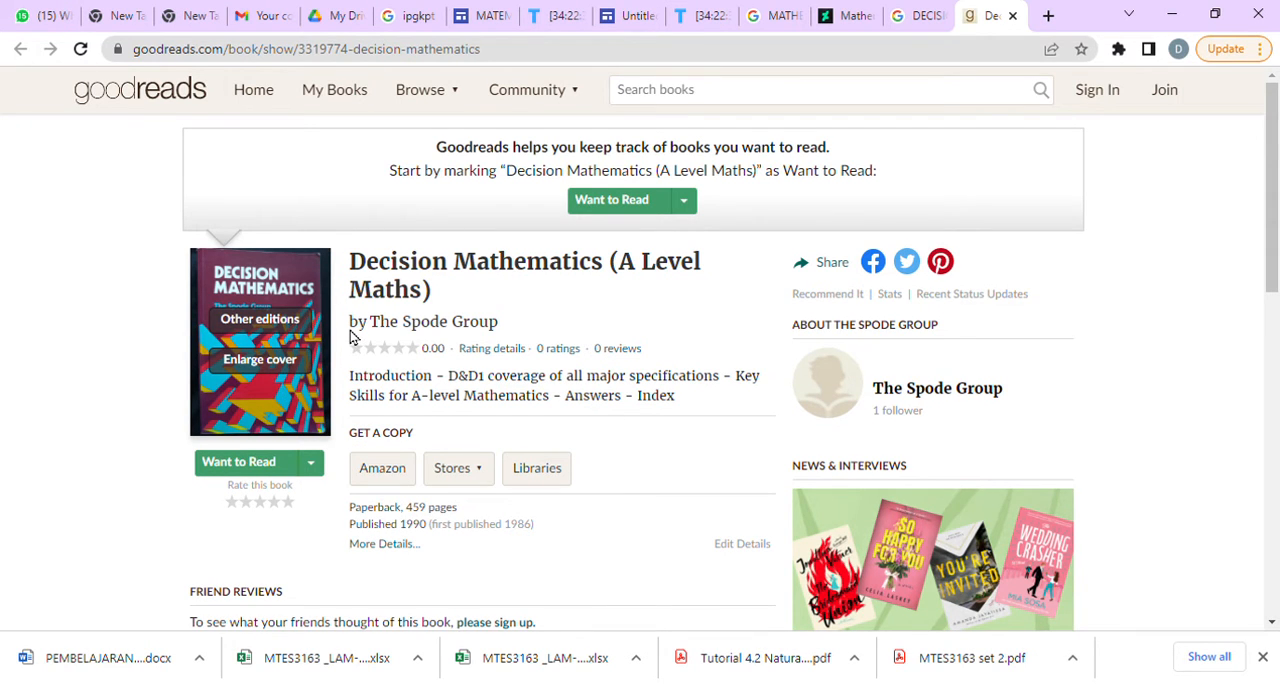
# Return to the site editor and fill the second image slot with The Spode Group's Decision Mathematics cover using its image URL.
pyautogui.click(480, 16)
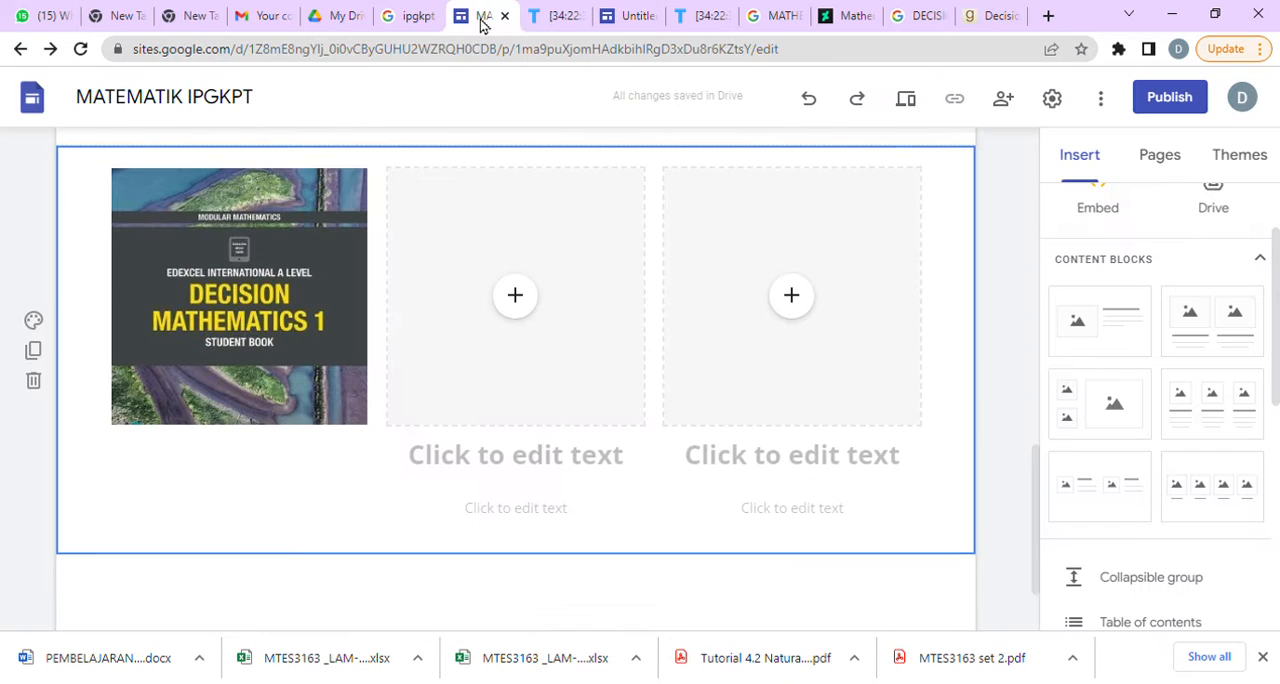
pyautogui.click(518, 304)
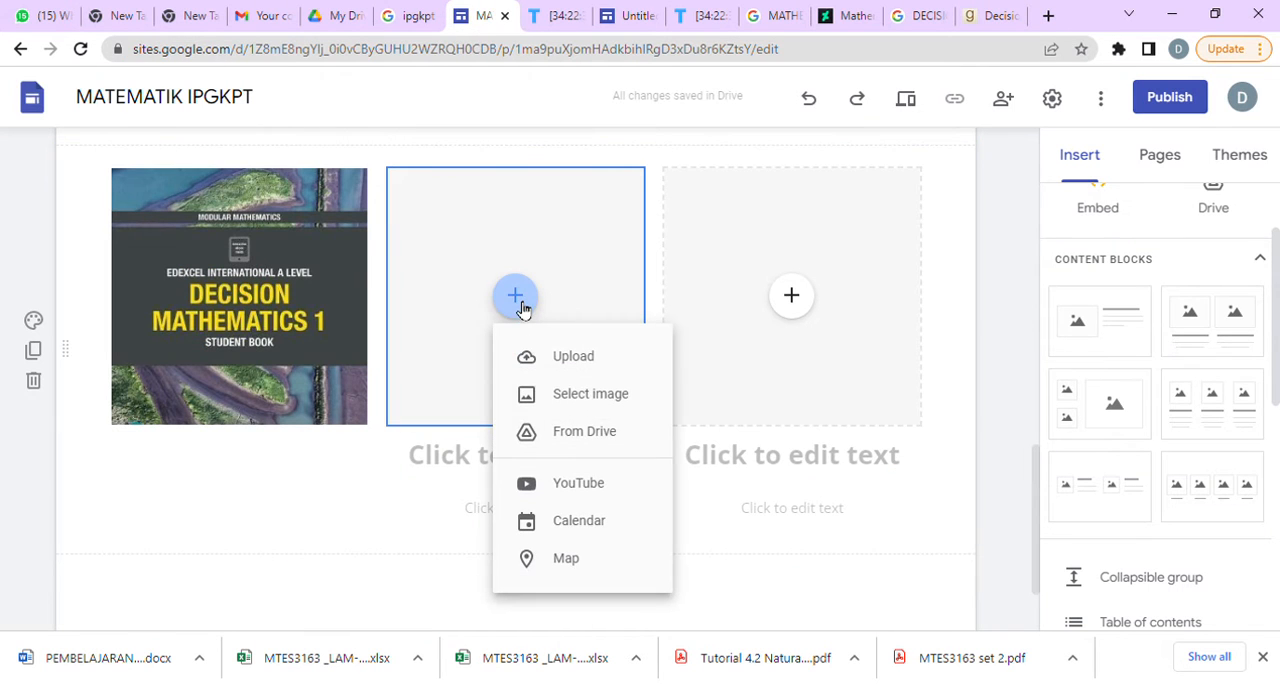
pyautogui.click(605, 402)
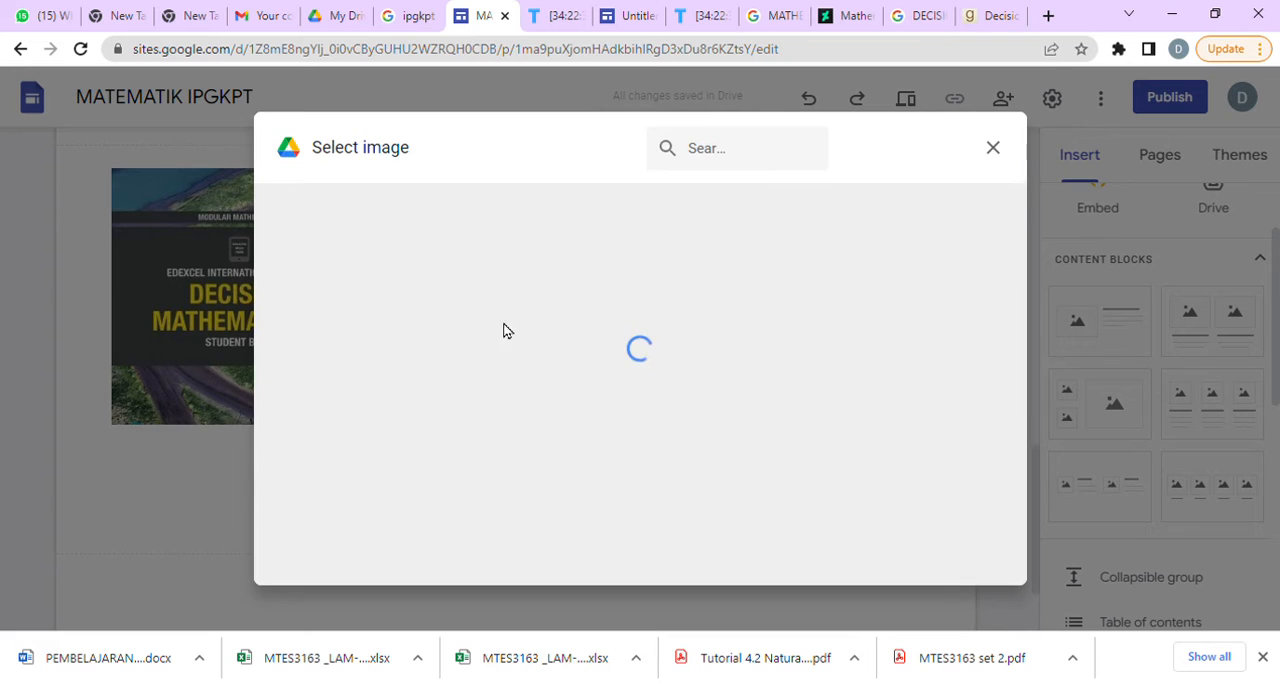
pyautogui.click(589, 210)
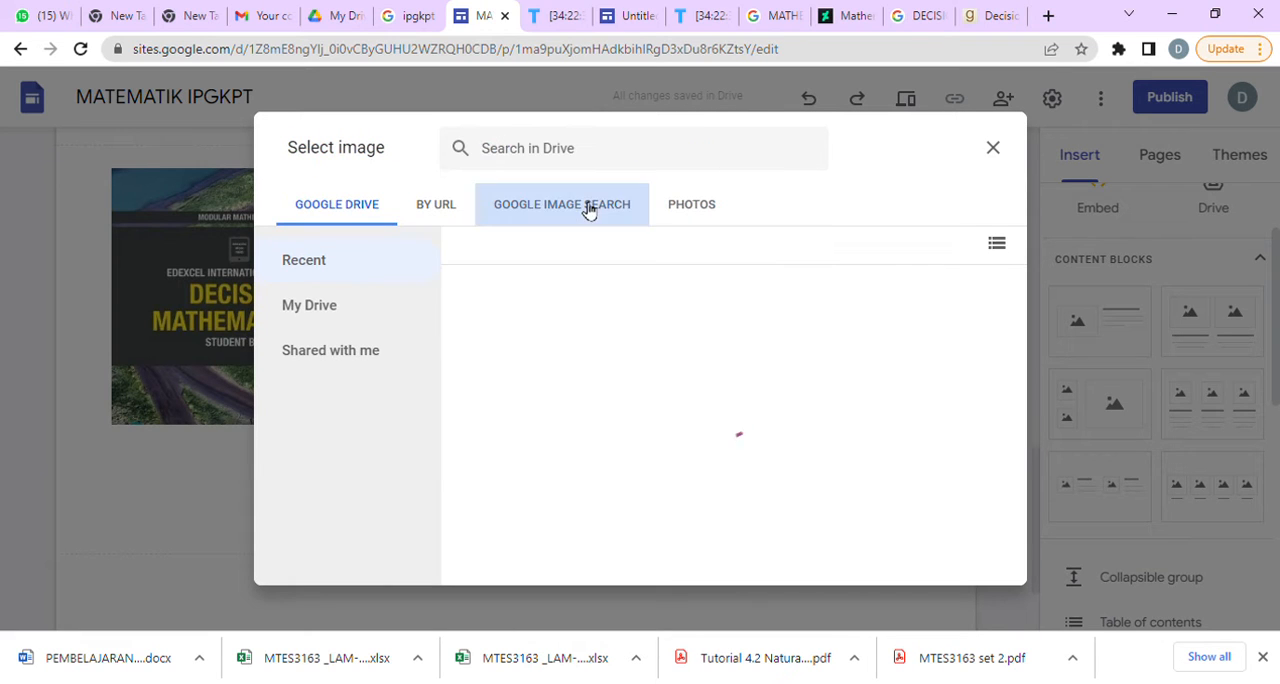
pyautogui.click(437, 210)
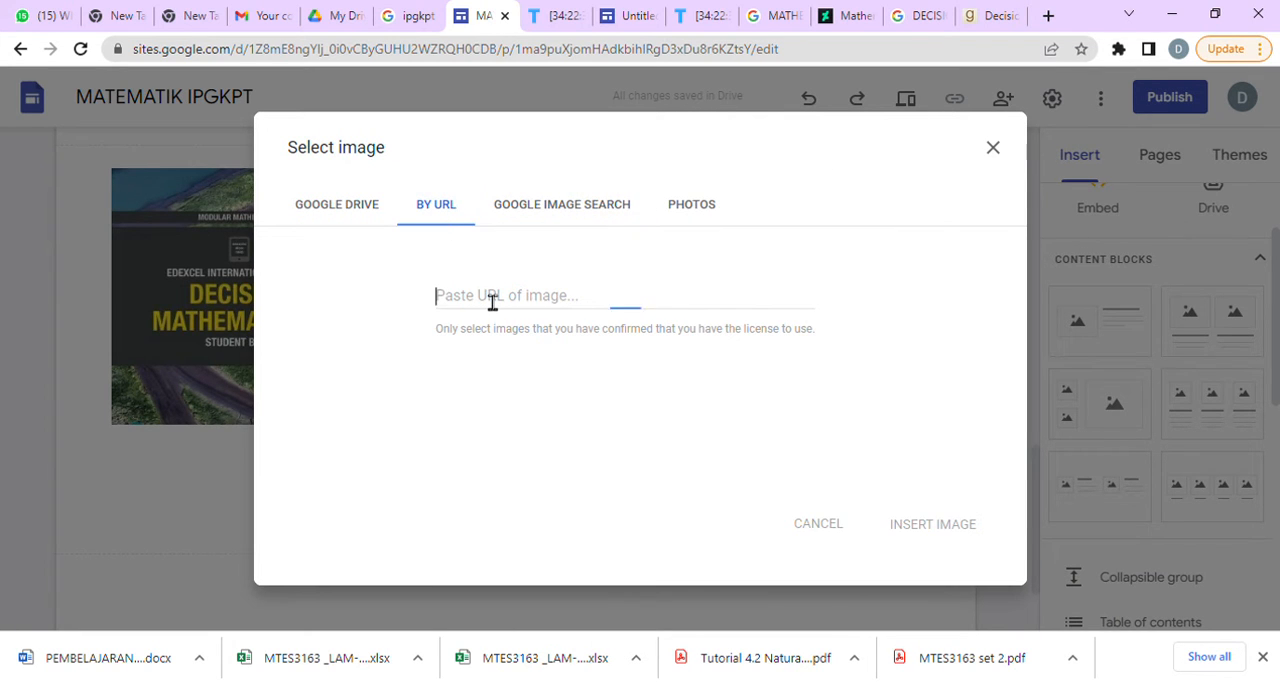
pyautogui.hotkey('ctrl', 'v')
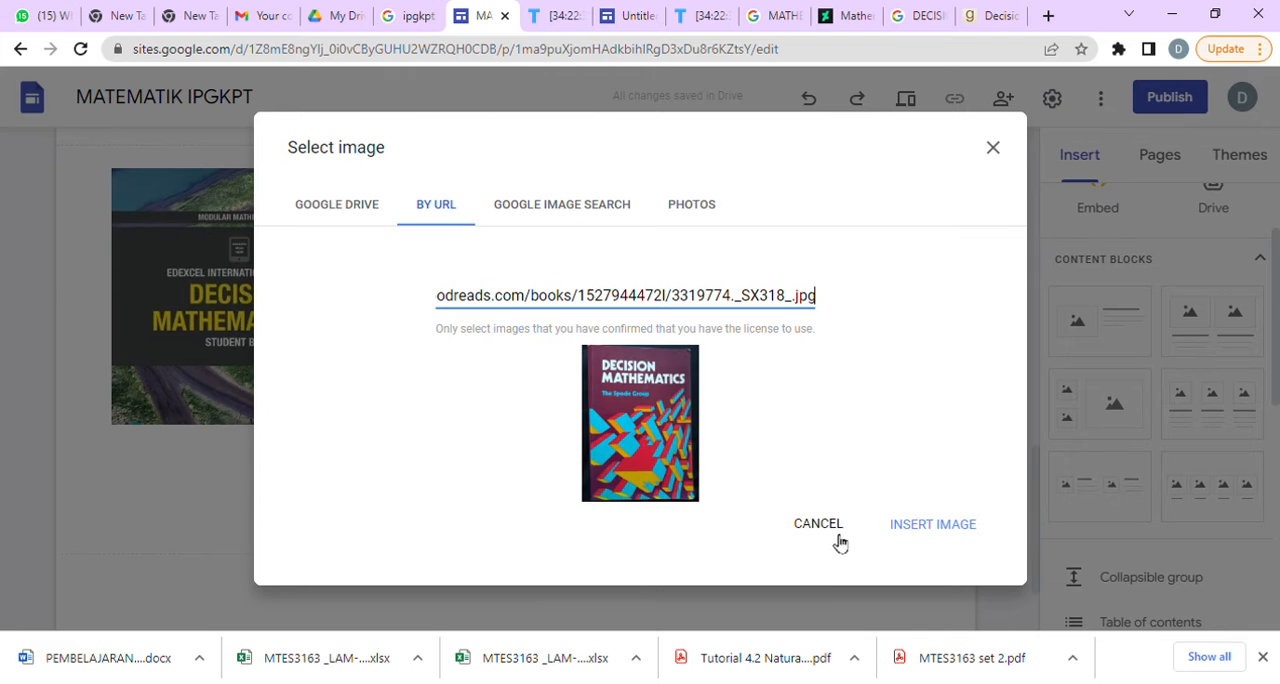
pyautogui.click(950, 526)
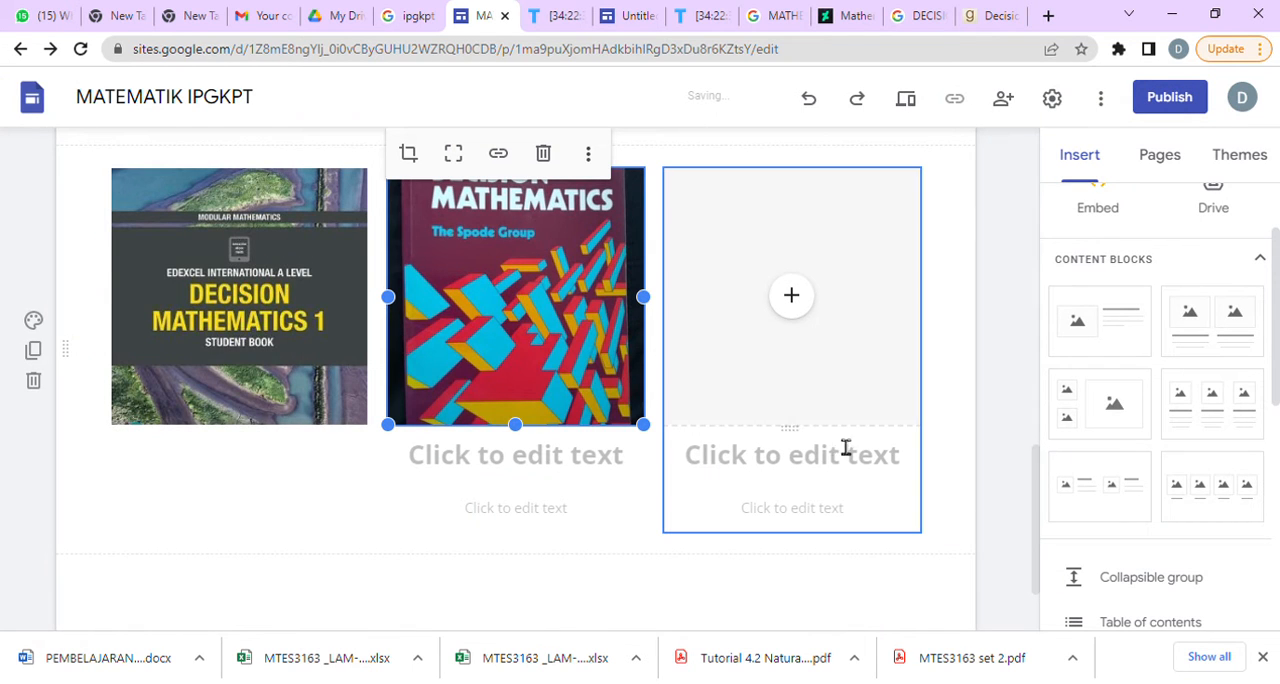
# Fill the third image slot with the Pearson Edexcel Decision Mathematics 1 cover from the Google Images results, using its image URL.
pyautogui.click(792, 298)
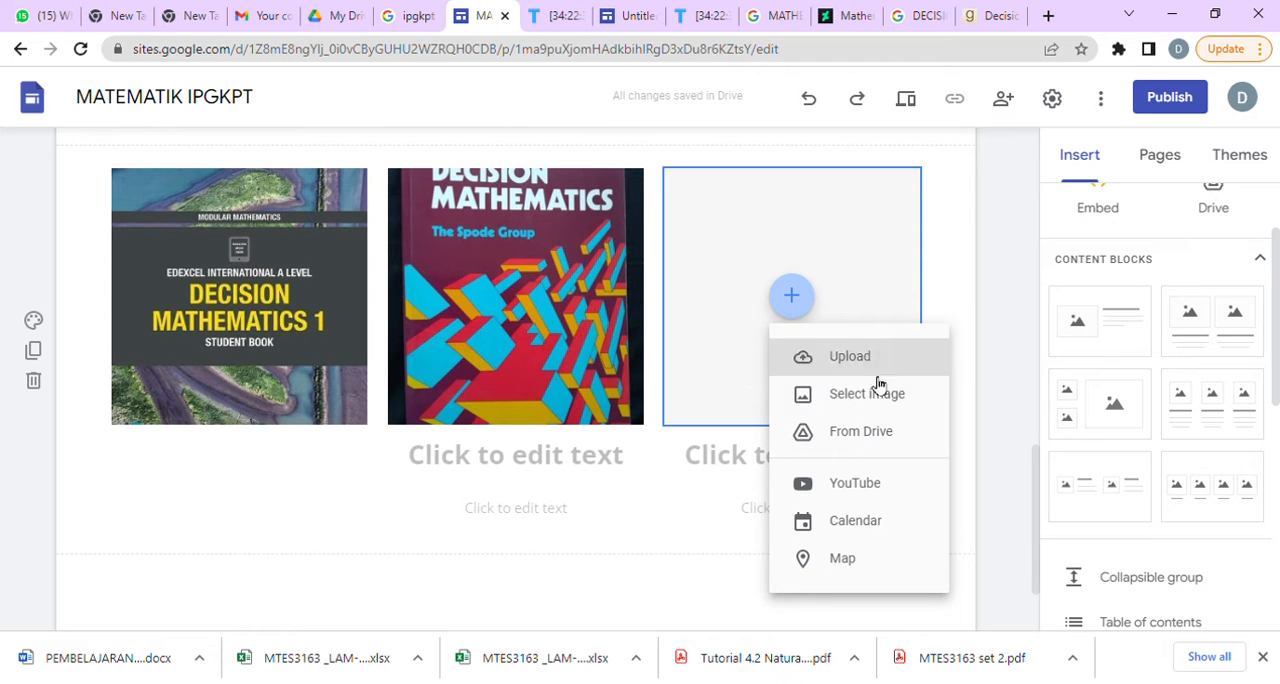
pyautogui.click(866, 400)
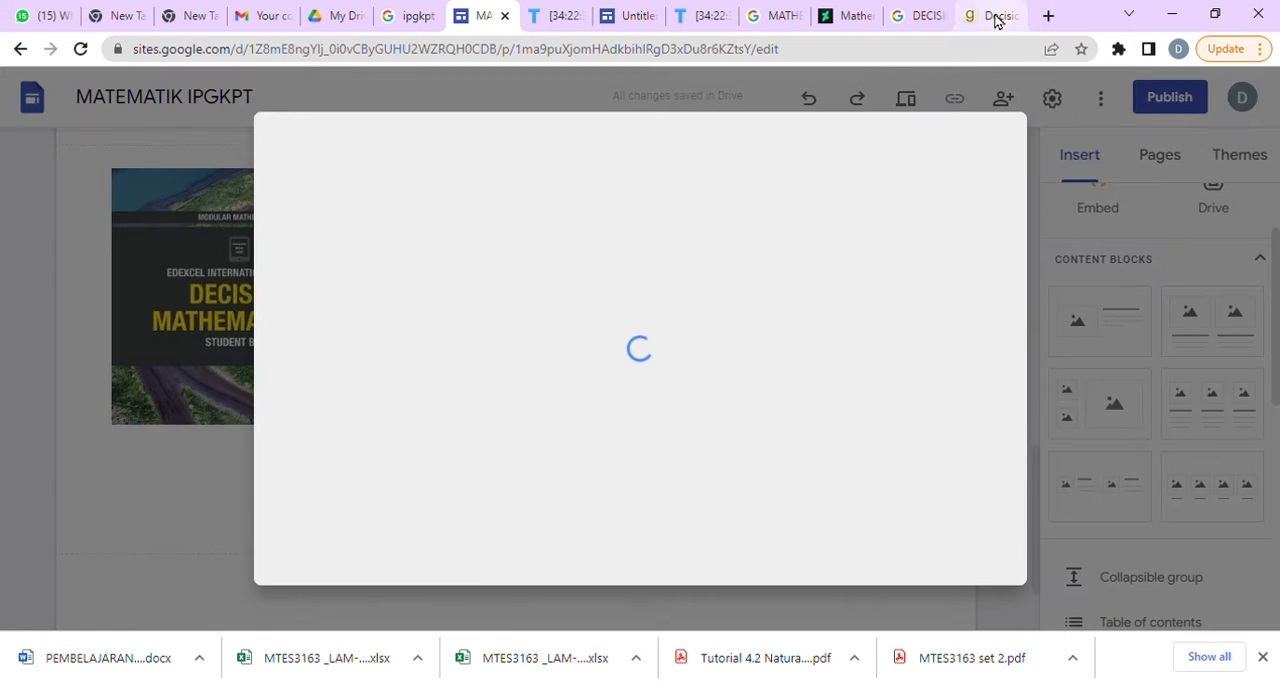
pyautogui.click(935, 22)
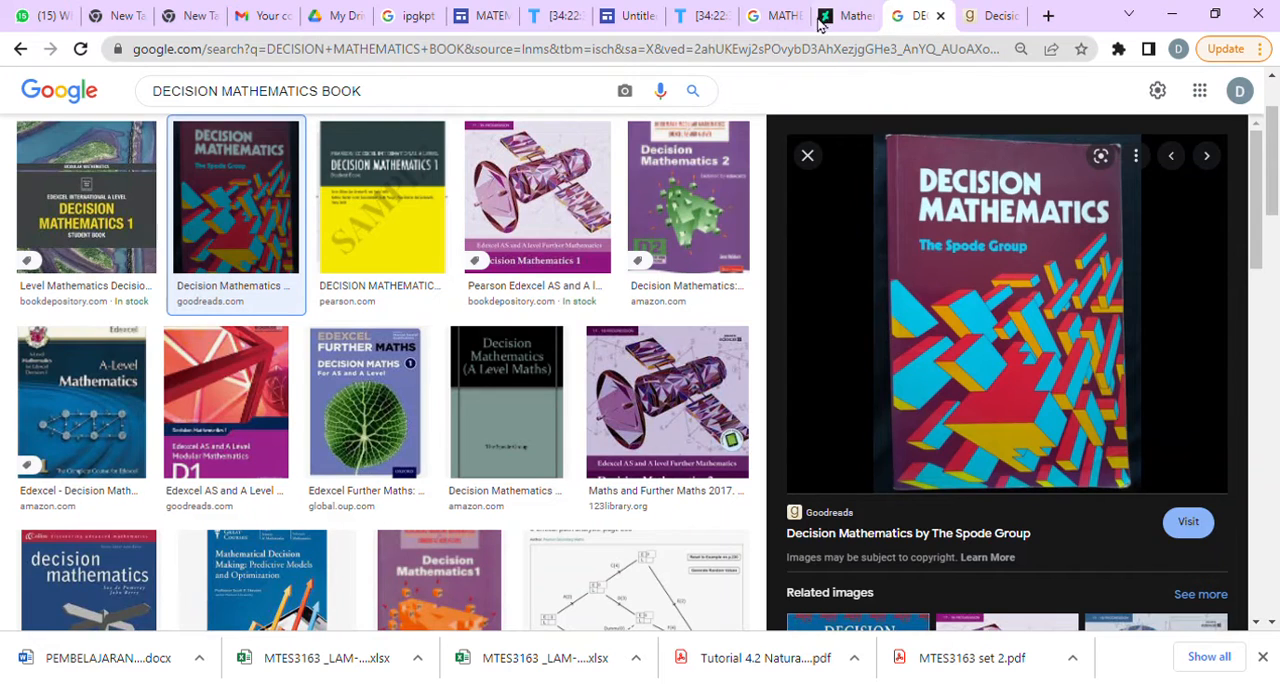
pyautogui.click(409, 248)
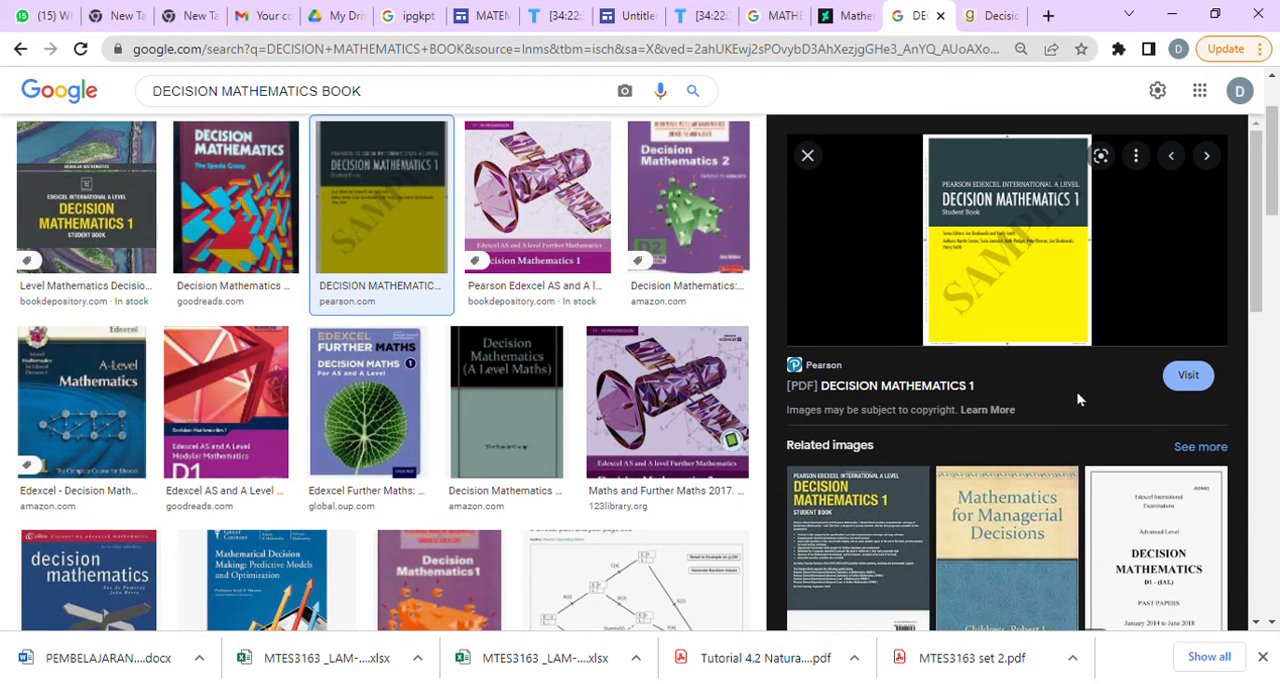
pyautogui.click(487, 16)
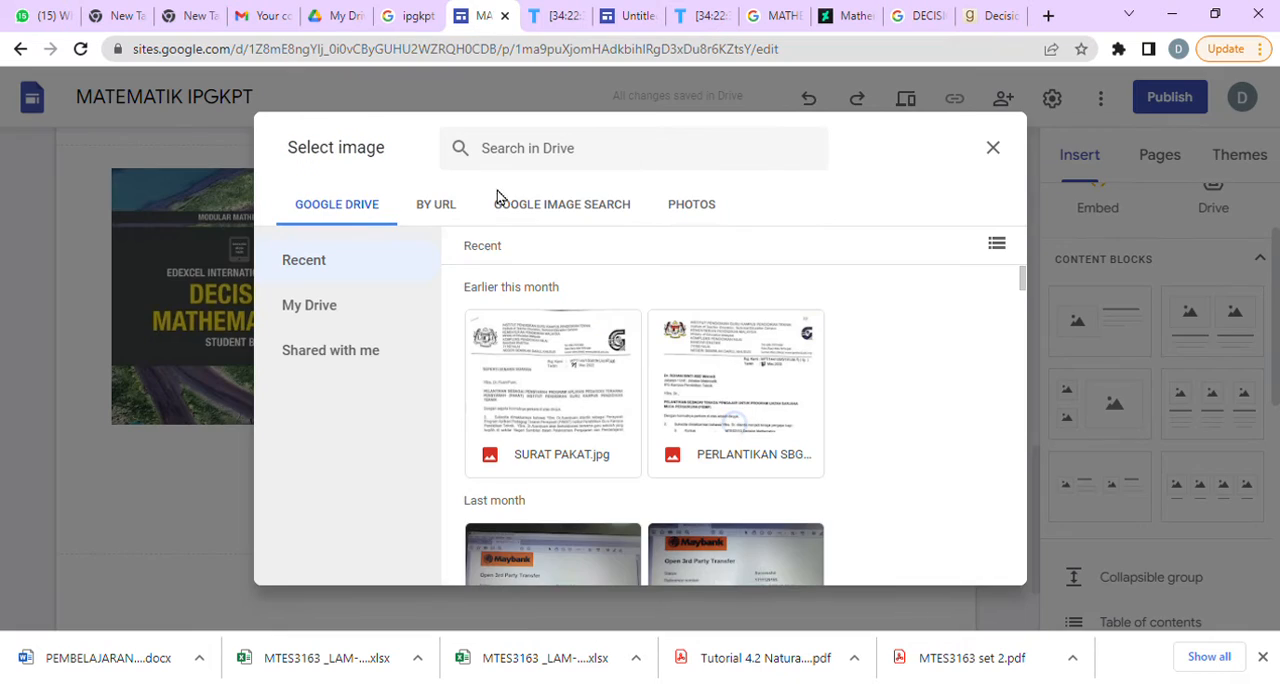
pyautogui.click(440, 204)
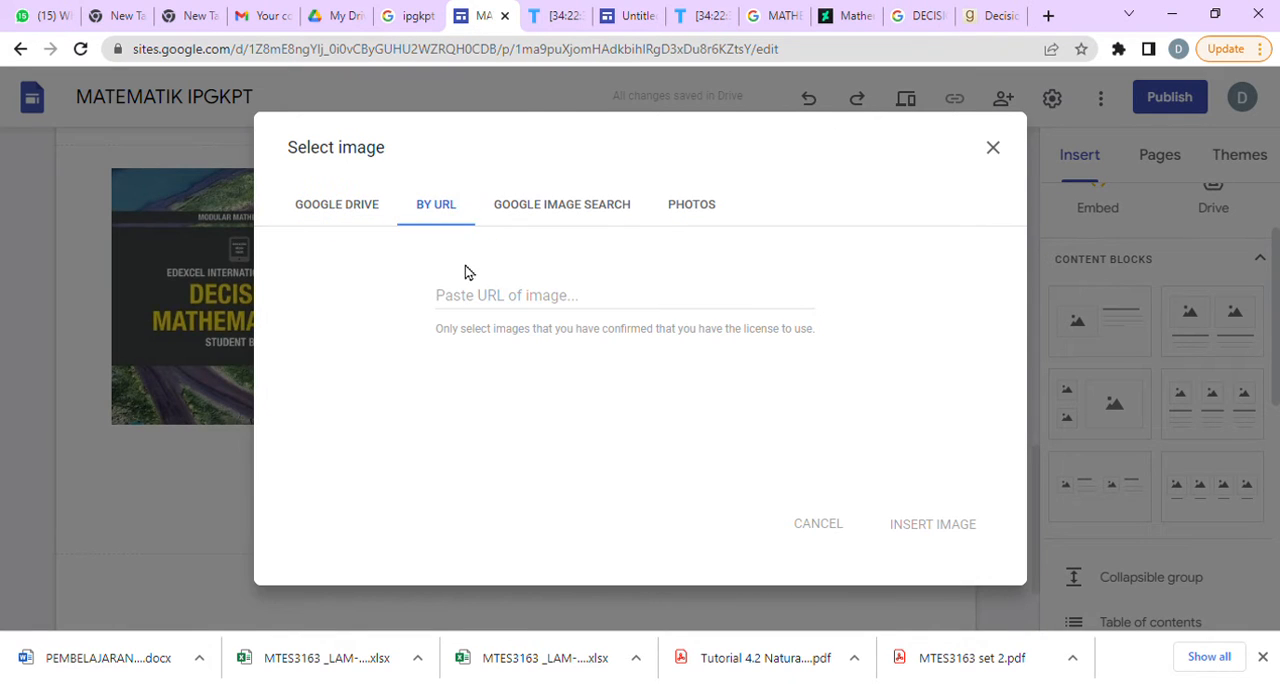
pyautogui.click(479, 300)
pyautogui.hotkey('ctrl', 'v')
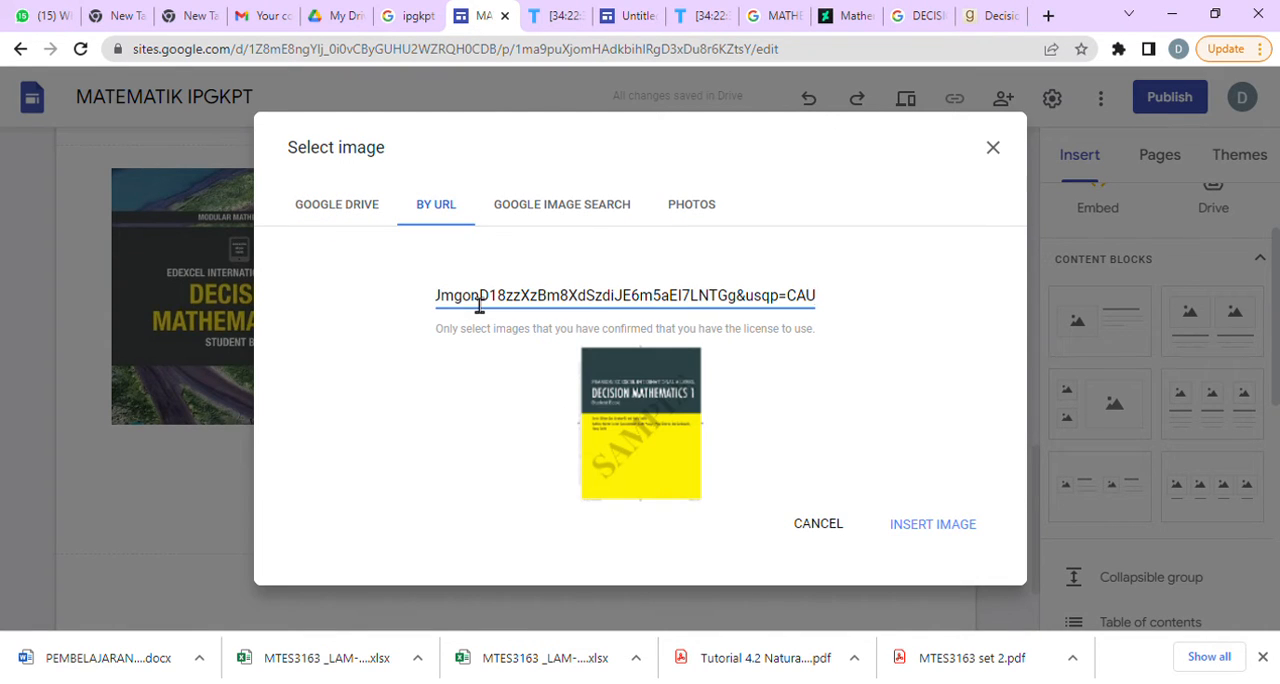
pyautogui.click(911, 523)
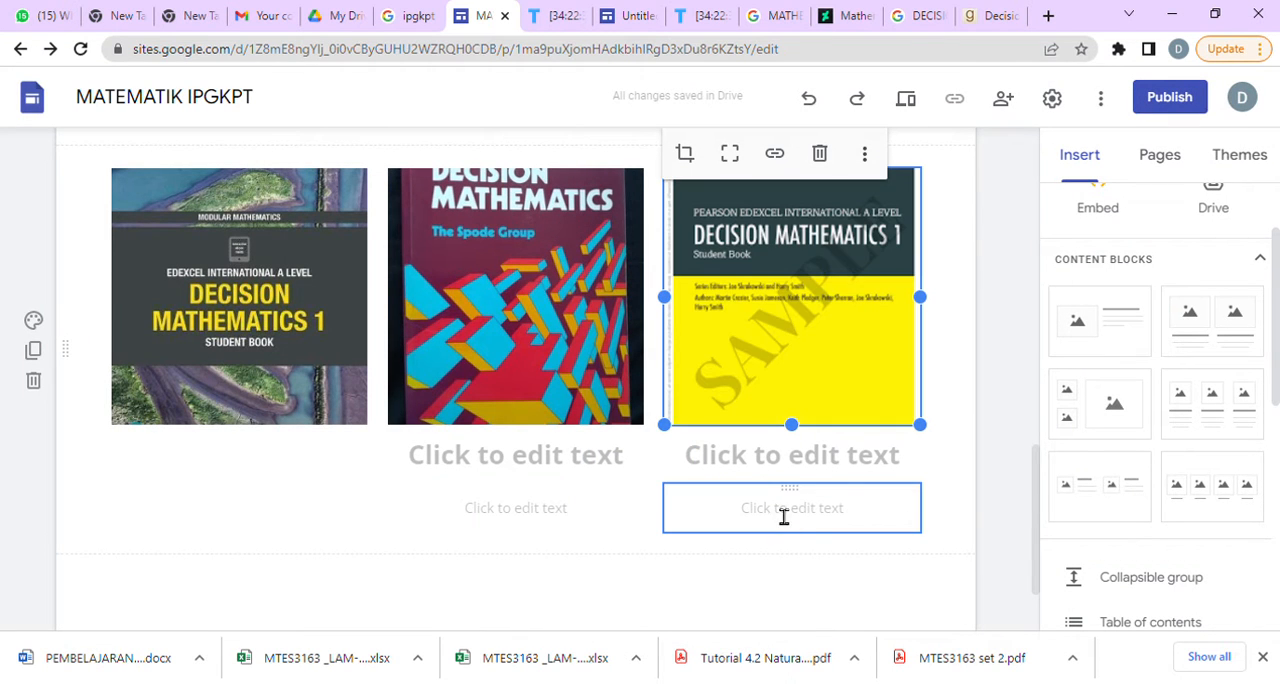
# Delete the heading and caption placeholders under the second image of the block.
pyautogui.click(616, 476)
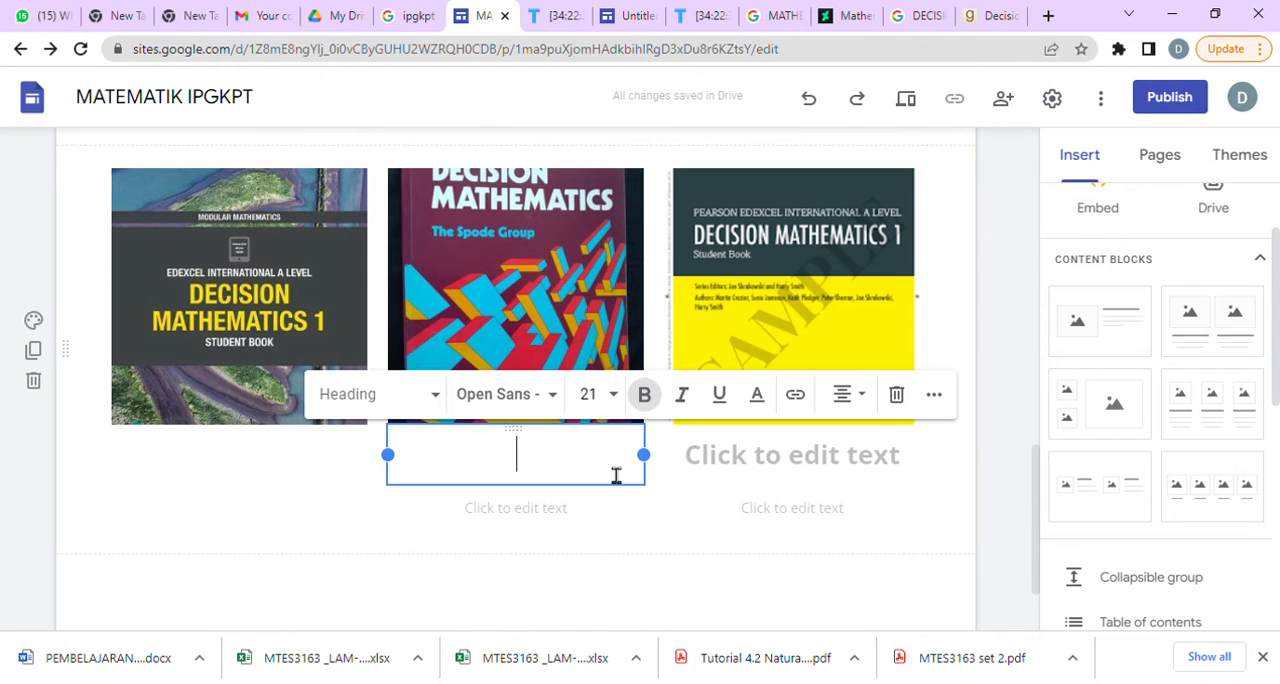
pyautogui.click(896, 400)
pyautogui.click(563, 459)
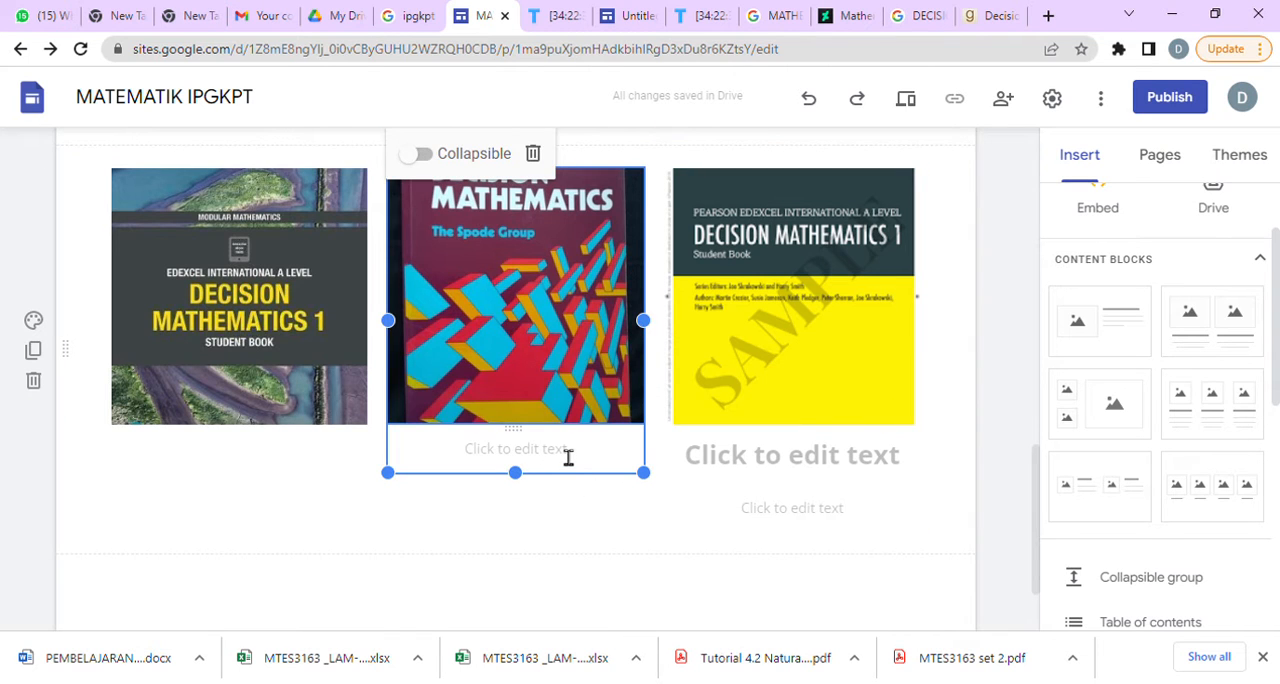
pyautogui.click(567, 457)
pyautogui.click(556, 333)
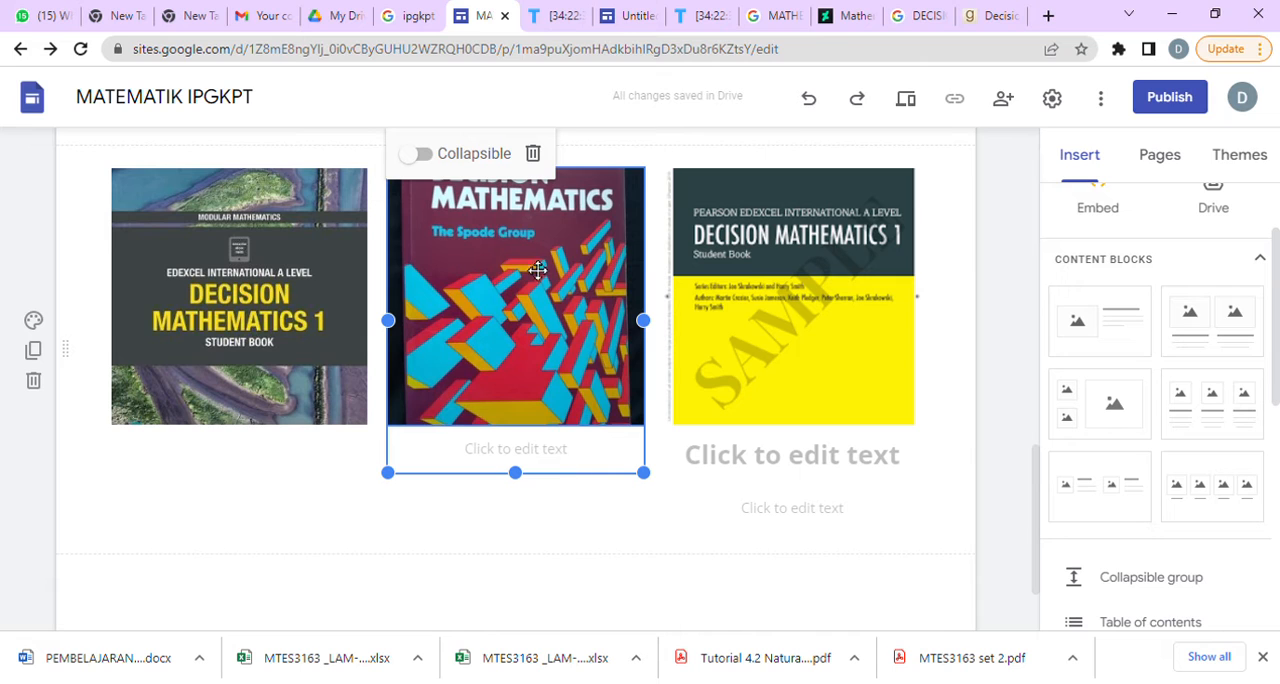
pyautogui.click(597, 465)
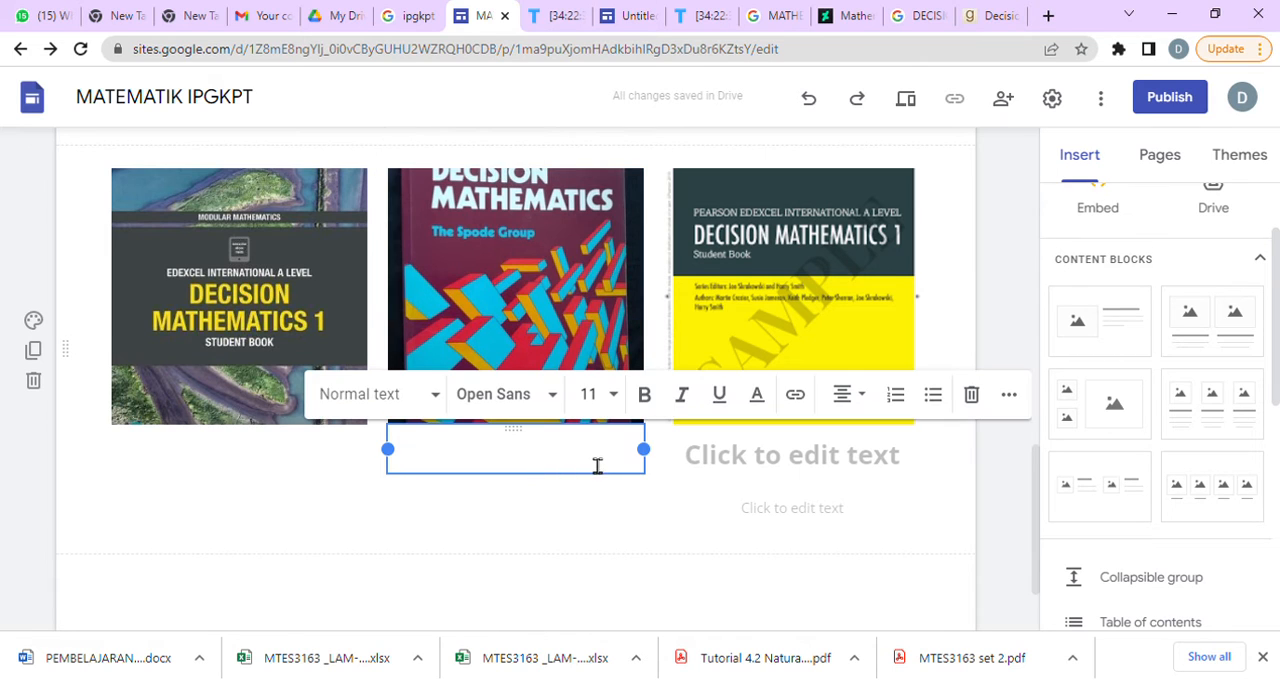
pyautogui.click(923, 426)
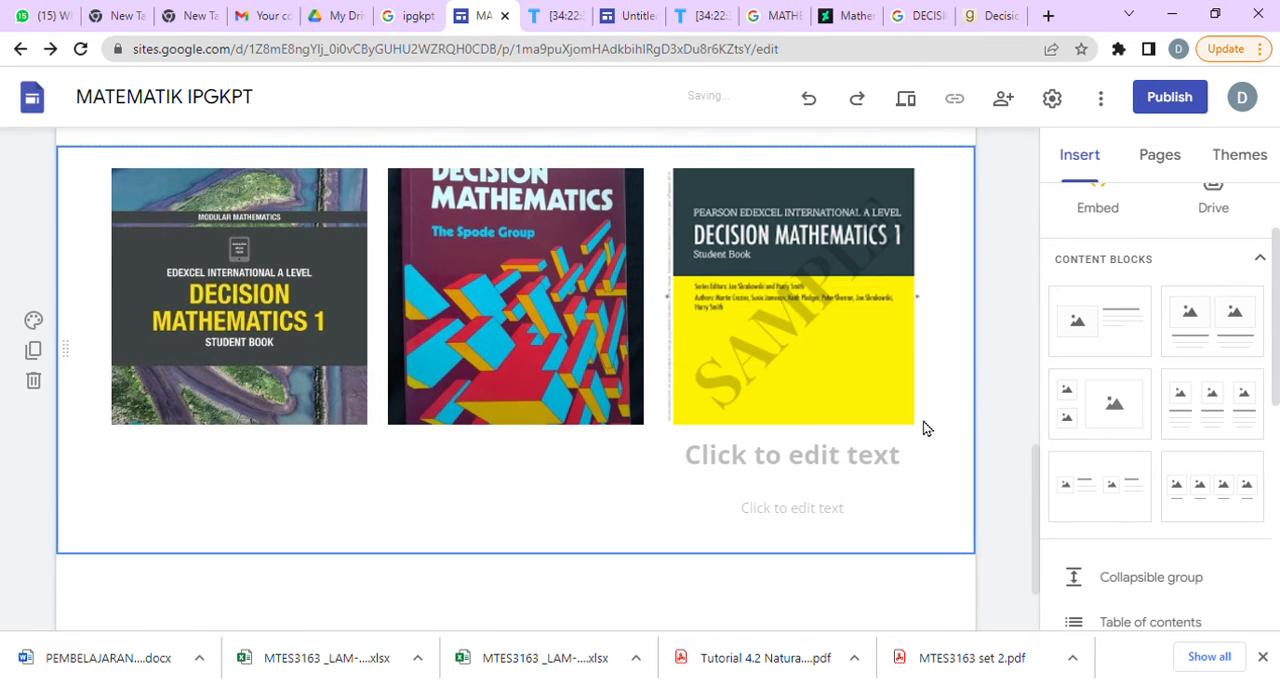
# Delete the heading and caption placeholders under the third image of the block.
pyautogui.click(809, 459)
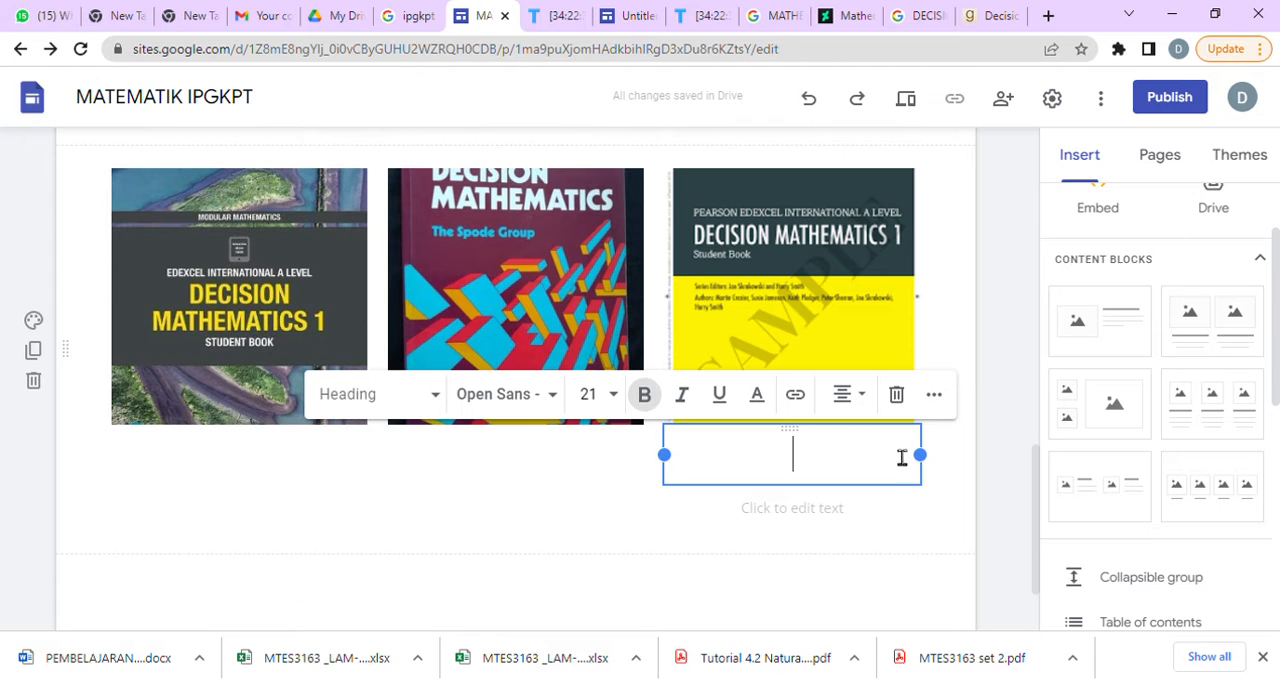
pyautogui.click(896, 394)
pyautogui.click(837, 471)
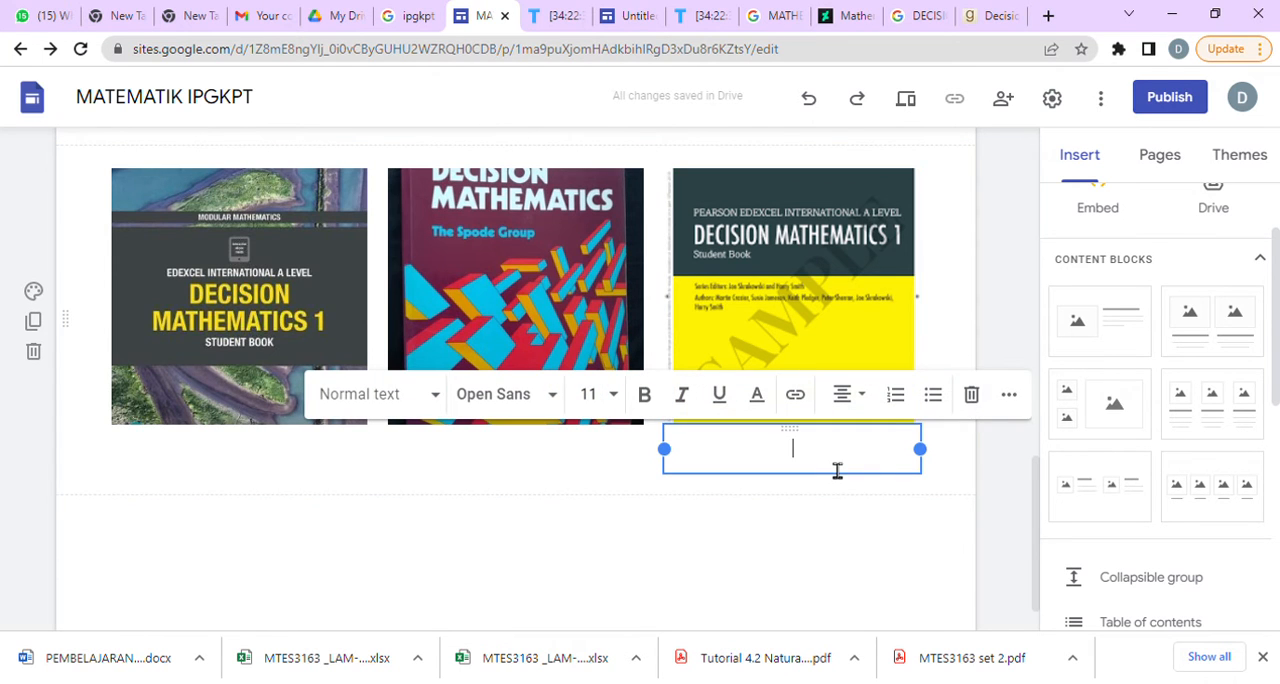
pyautogui.click(971, 394)
pyautogui.scroll(11, 670, 527)
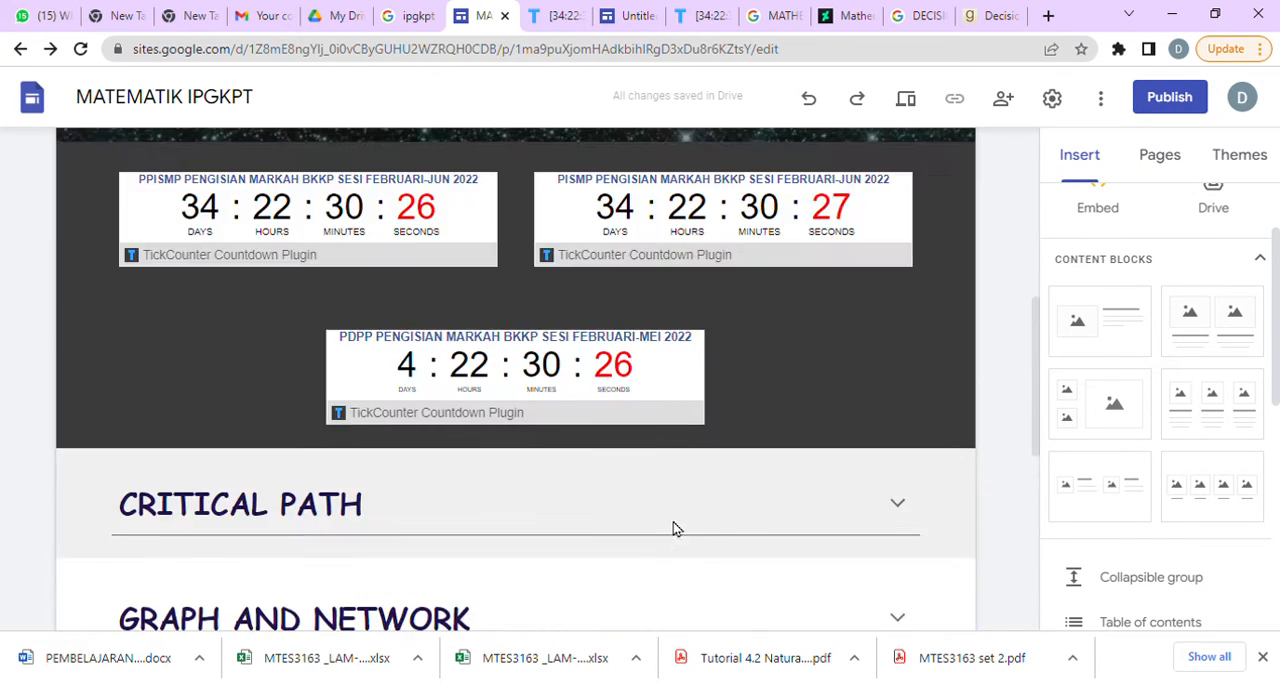
pyautogui.scroll(-11, 844, 523)
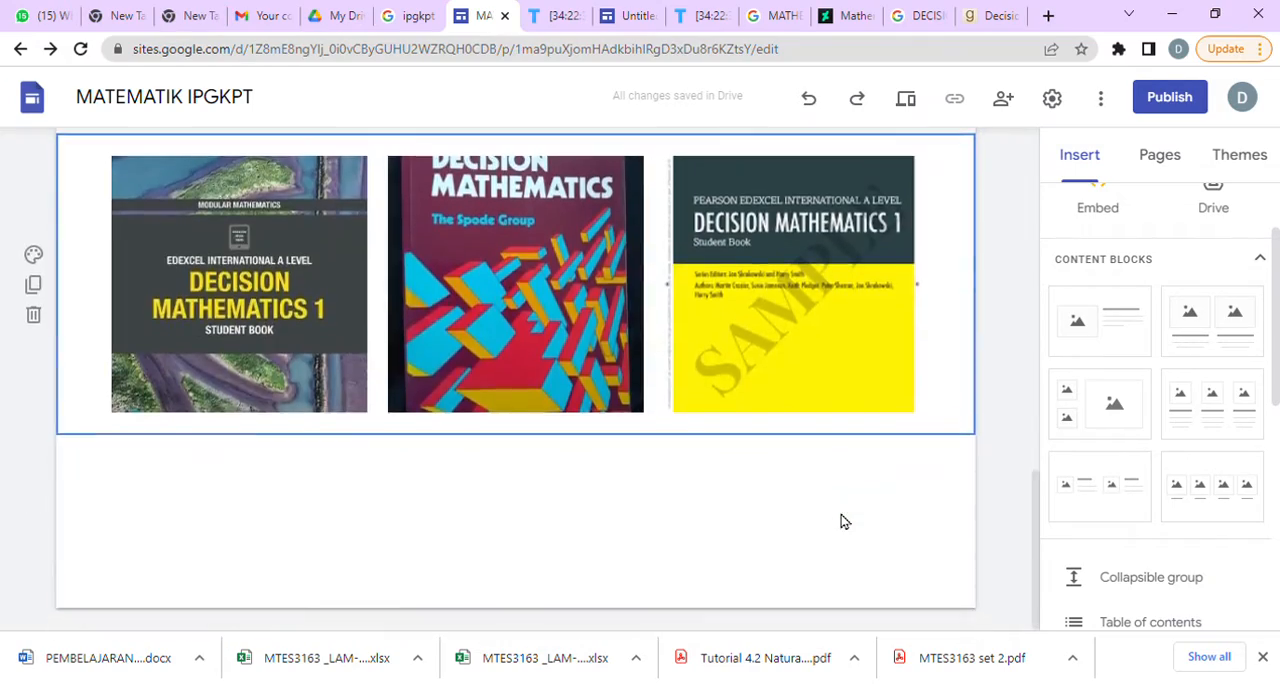
pyautogui.scroll(11, 842, 521)
pyautogui.scroll(-11, 843, 521)
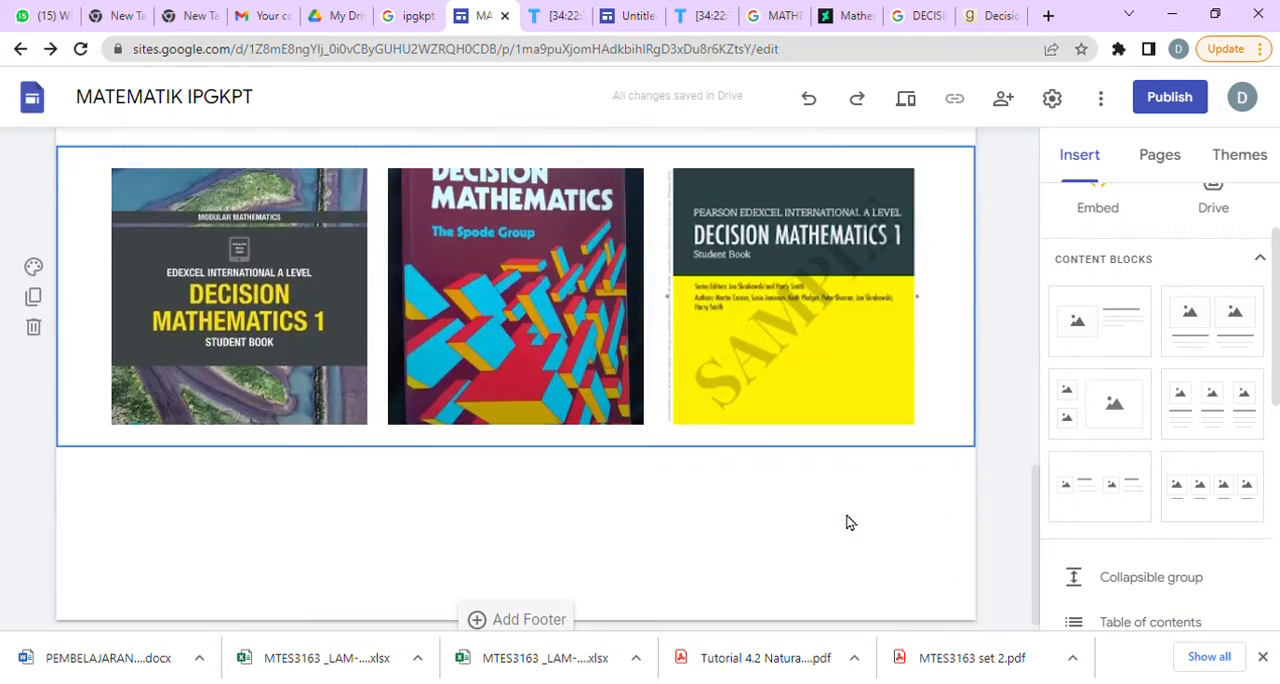
pyautogui.scroll(5, 850, 525)
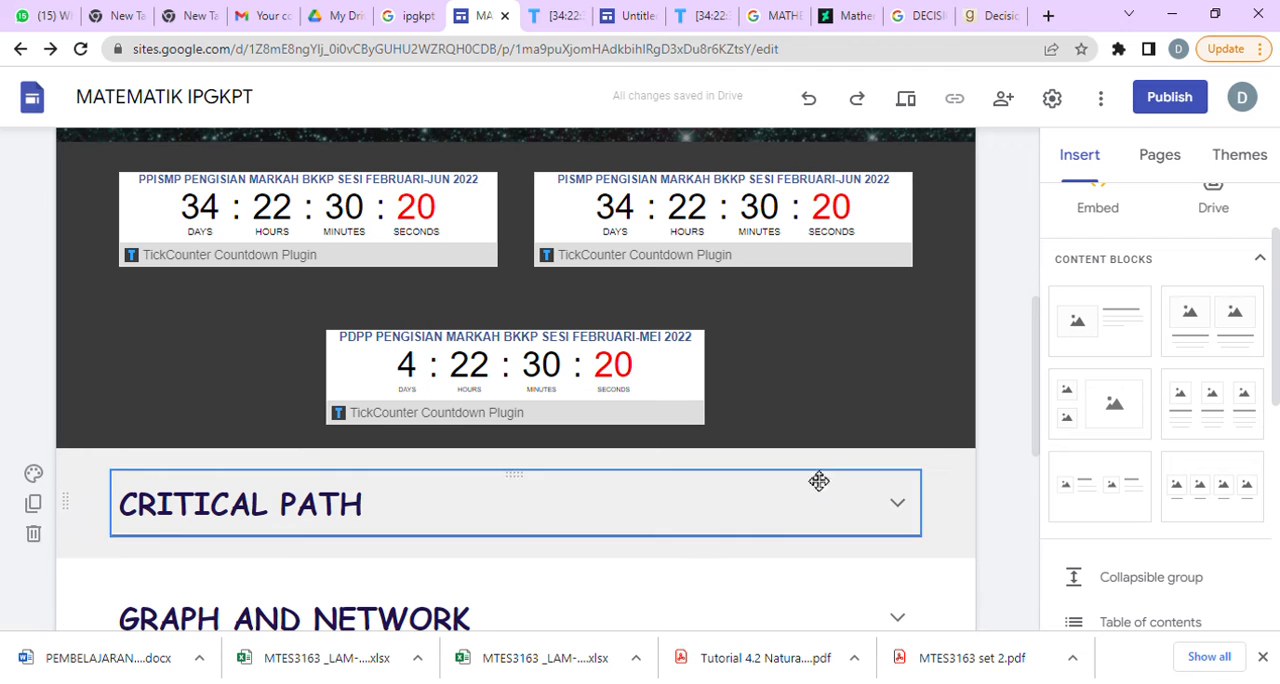
pyautogui.scroll(2, 1150, 300)
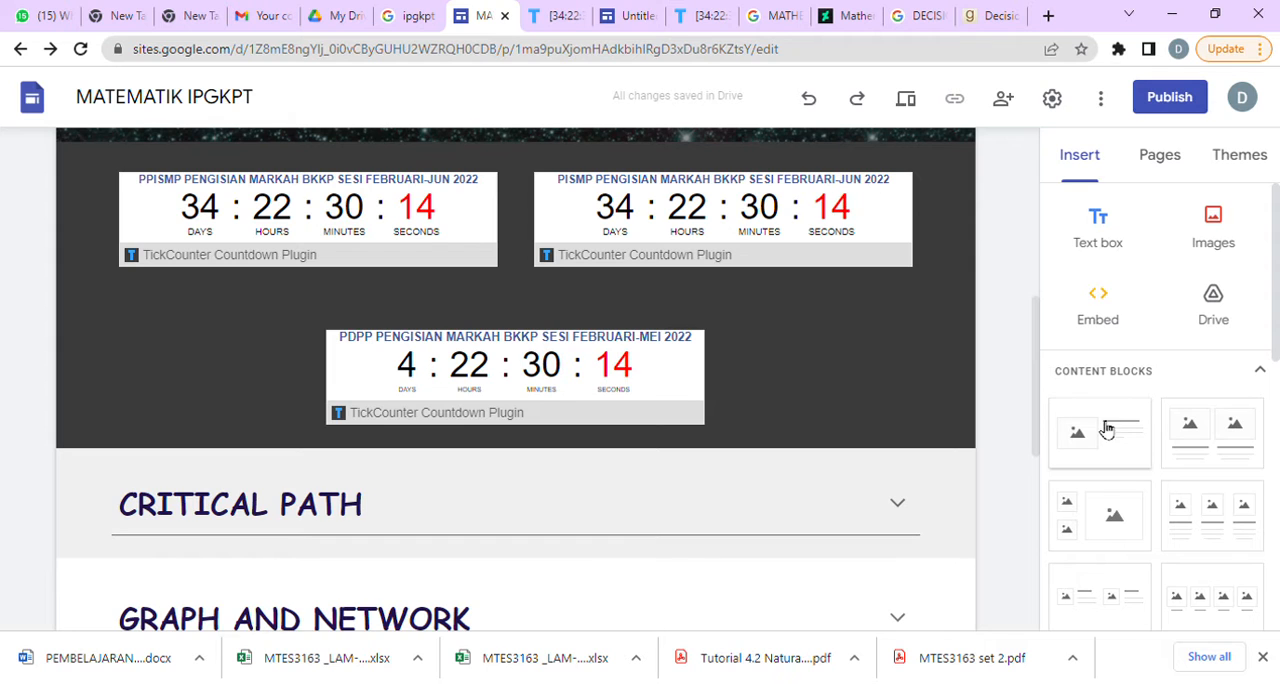
pyautogui.click(1107, 233)
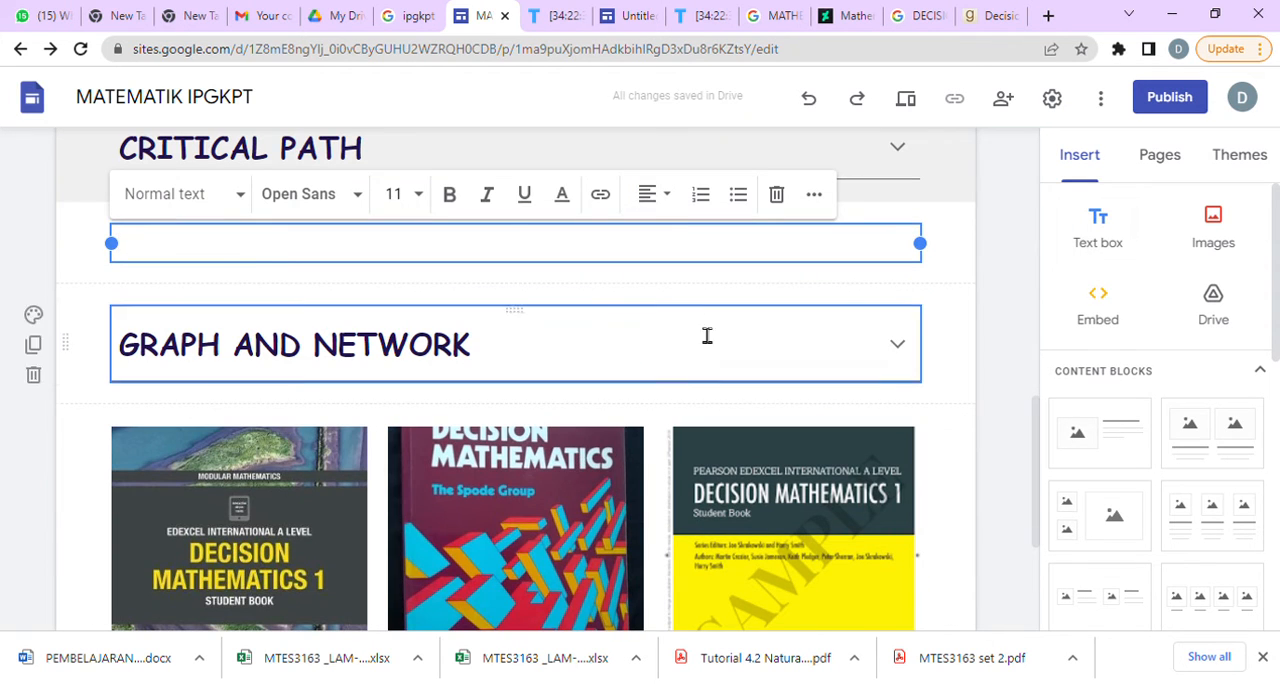
pyautogui.click(226, 265)
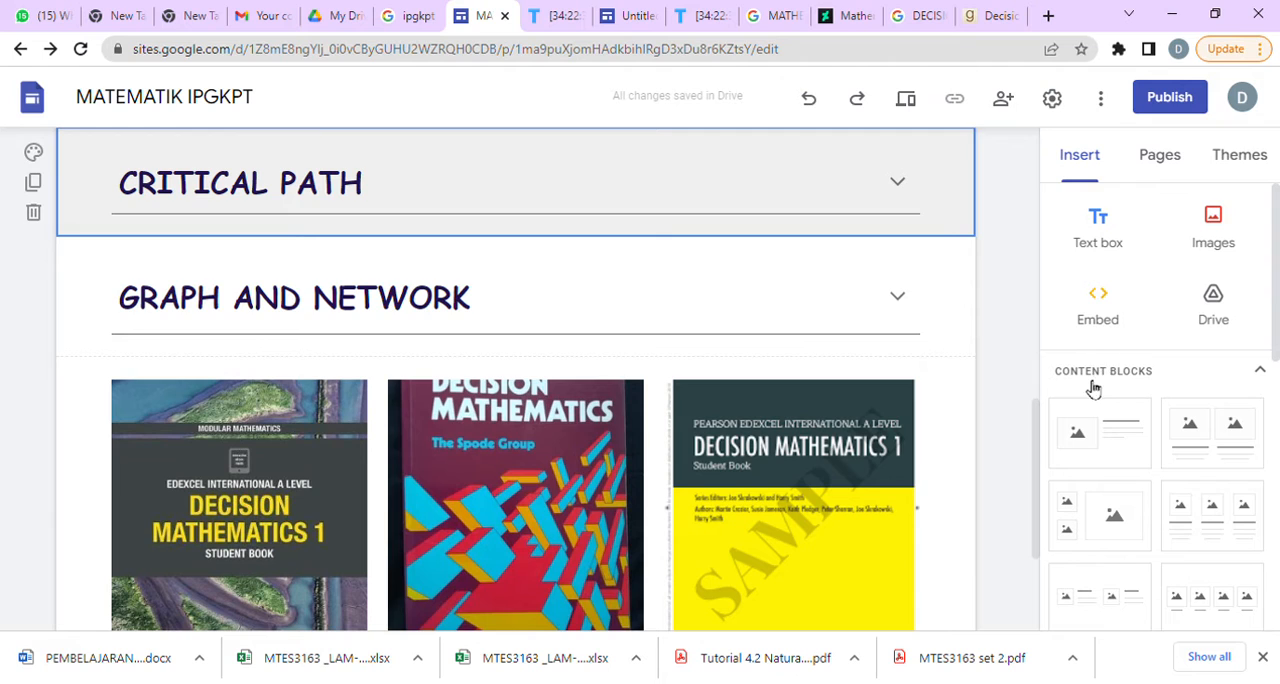
# Insert a collapsible group between the Critical Path and Graph and Network sections and enter MK VERSI PELAJAR as its heading.
pyautogui.scroll(-5, 1110, 404)
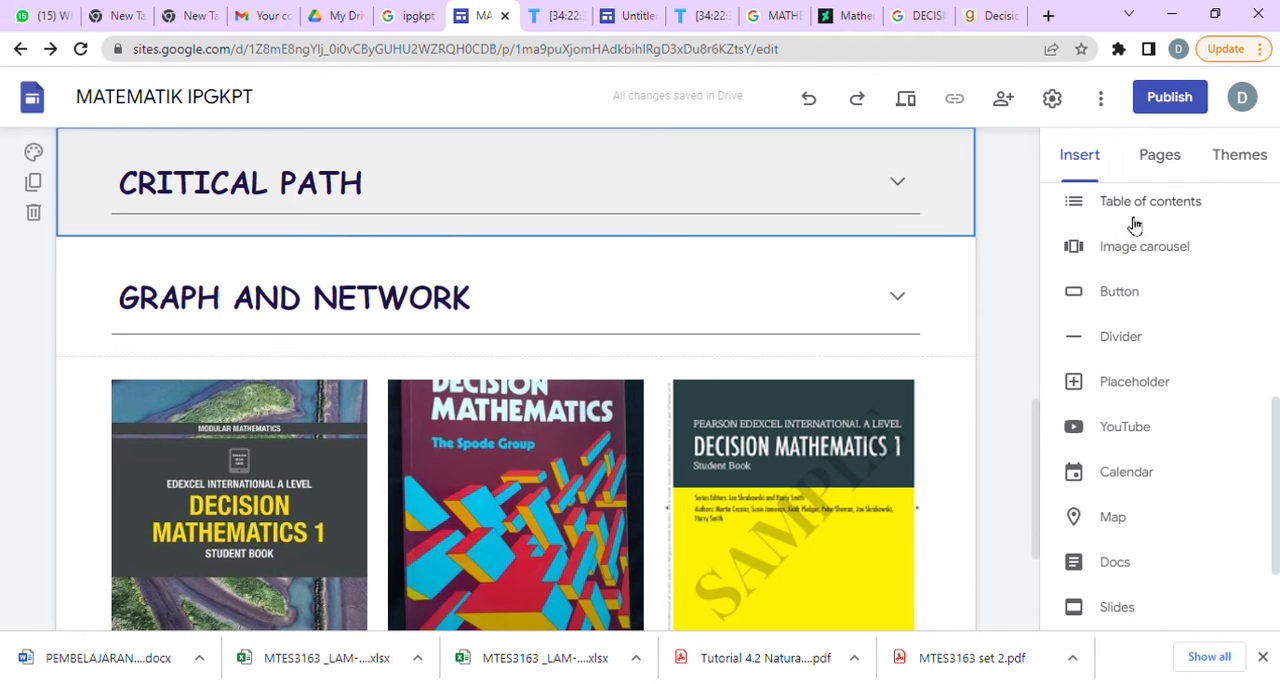
pyautogui.scroll(1, 1150, 250)
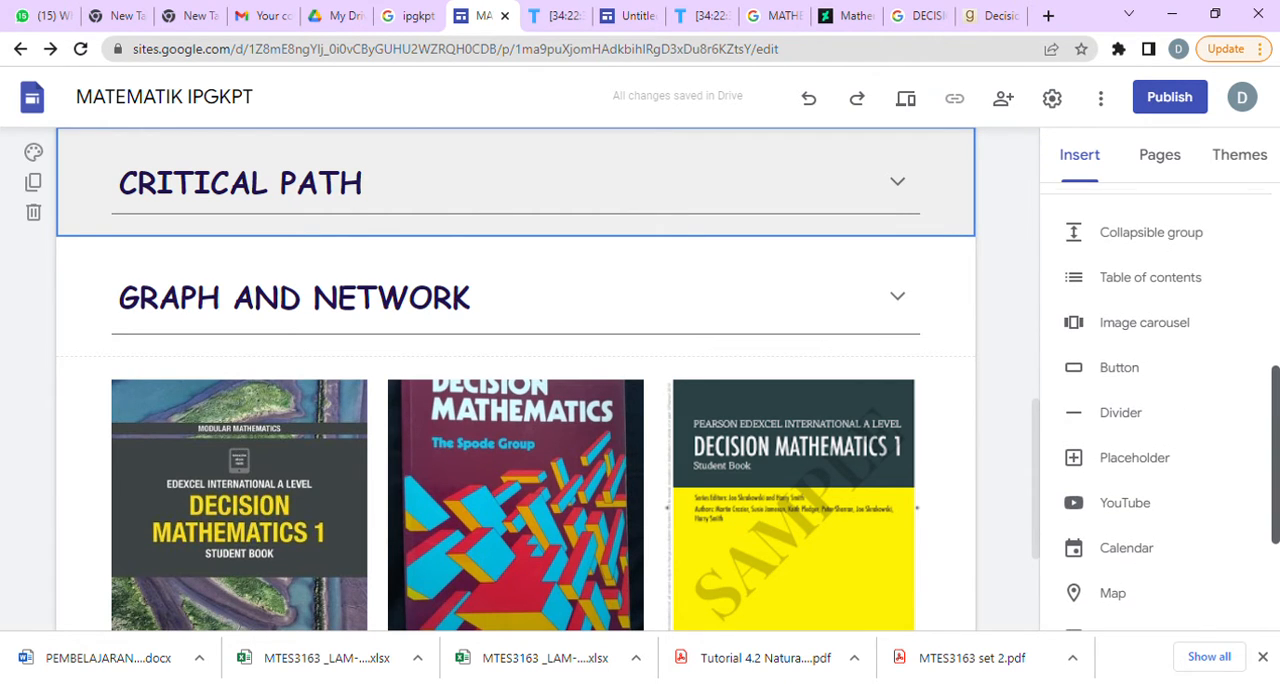
pyautogui.click(1150, 233)
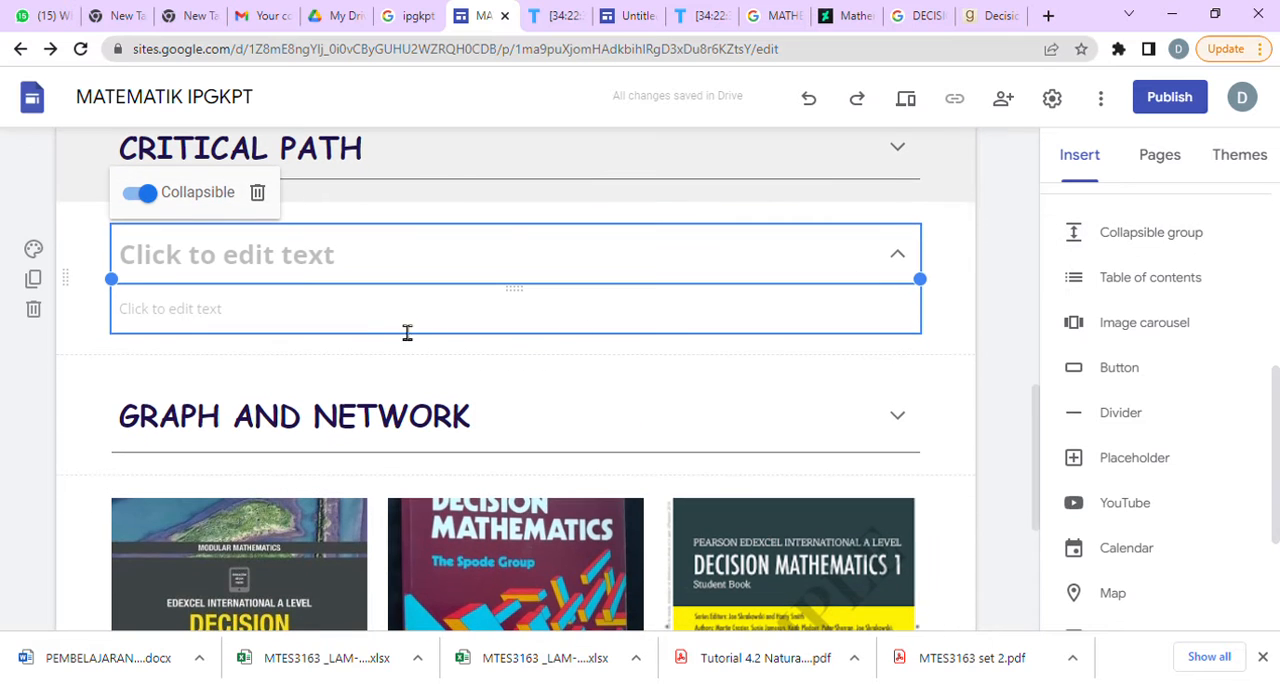
pyautogui.click(300, 268)
pyautogui.write('MK')
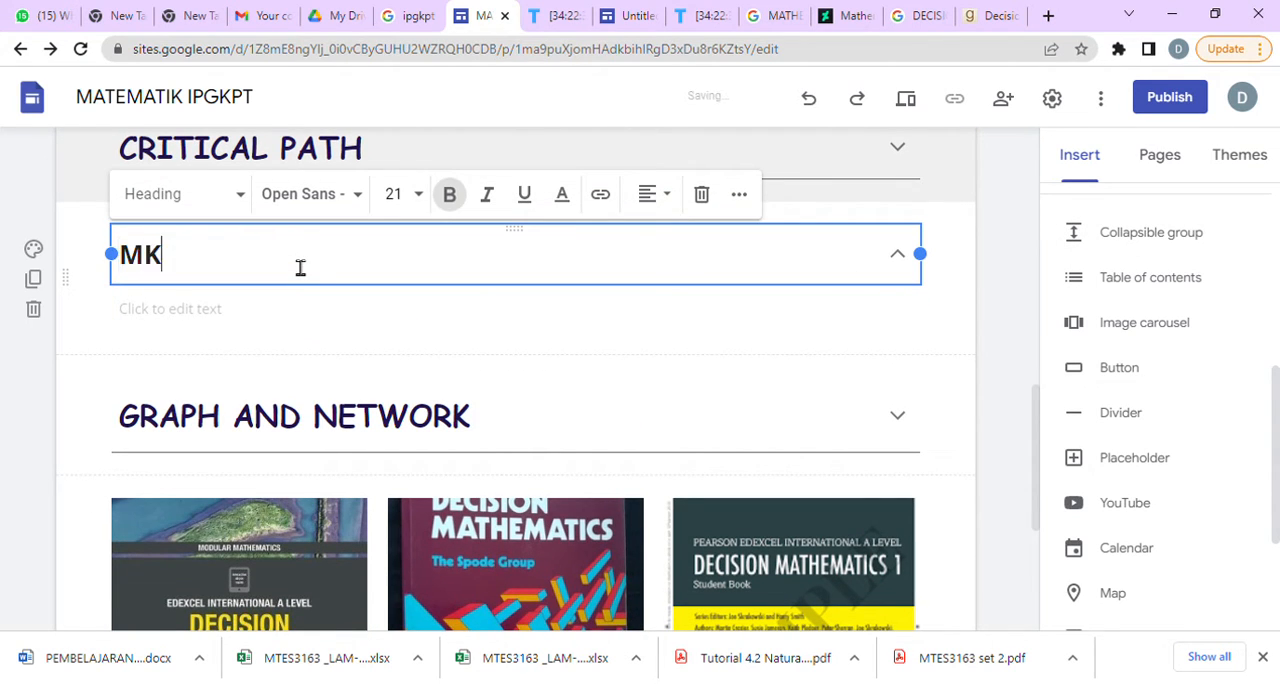
pyautogui.write(' VERSI ')
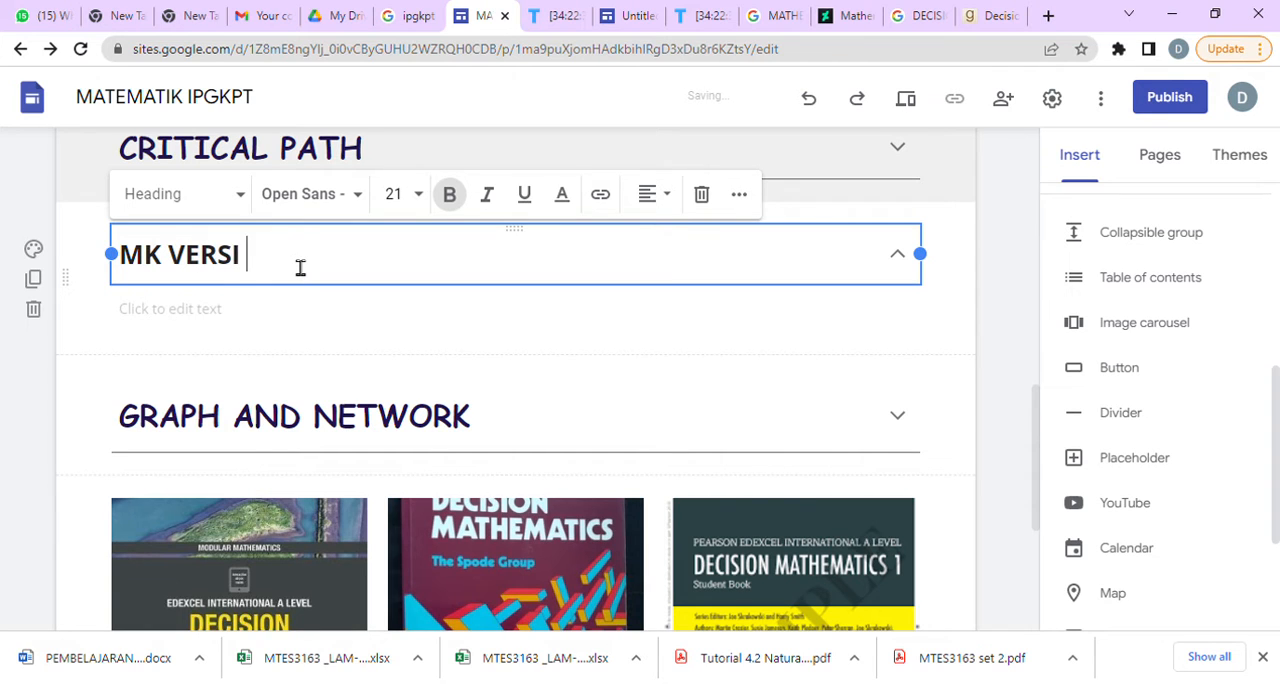
pyautogui.write('PELAJAR')
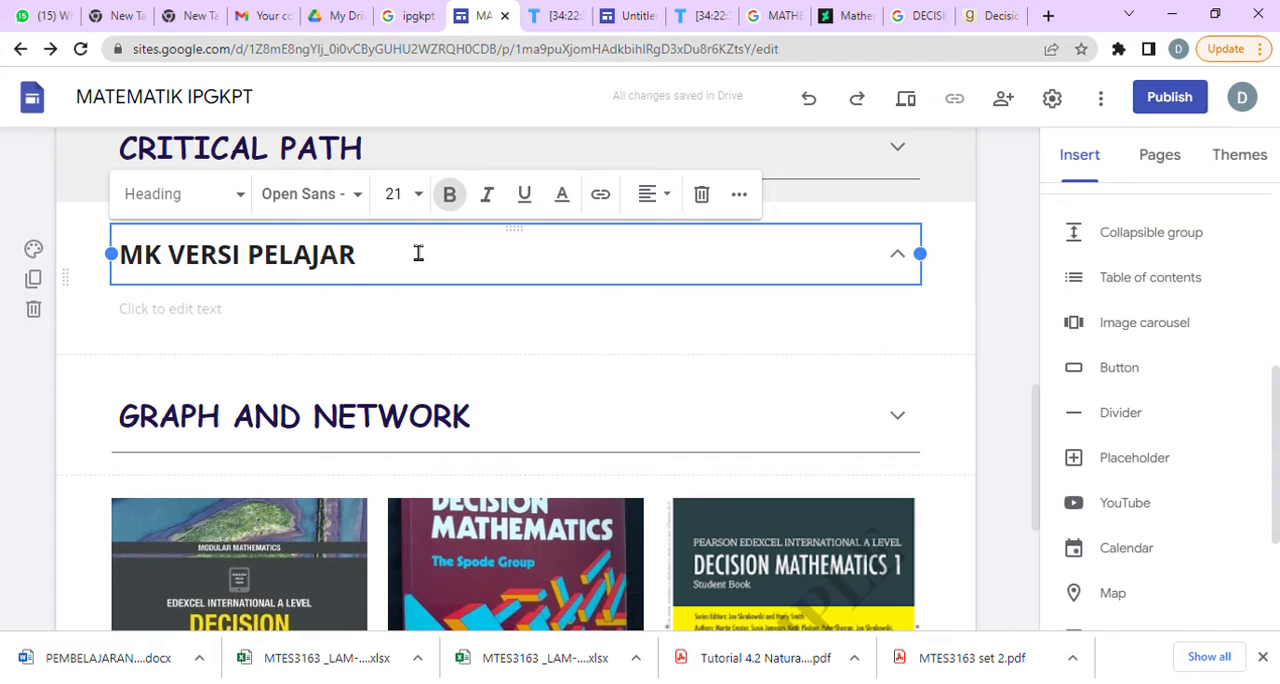
# Remove VERSI PELAJAR from the new group's heading and make it read RMK.
pyautogui.press('BackSpace')
pyautogui.press('BackSpace')
pyautogui.press('BackSpace')
pyautogui.press('BackSpace')
pyautogui.press('BackSpace')
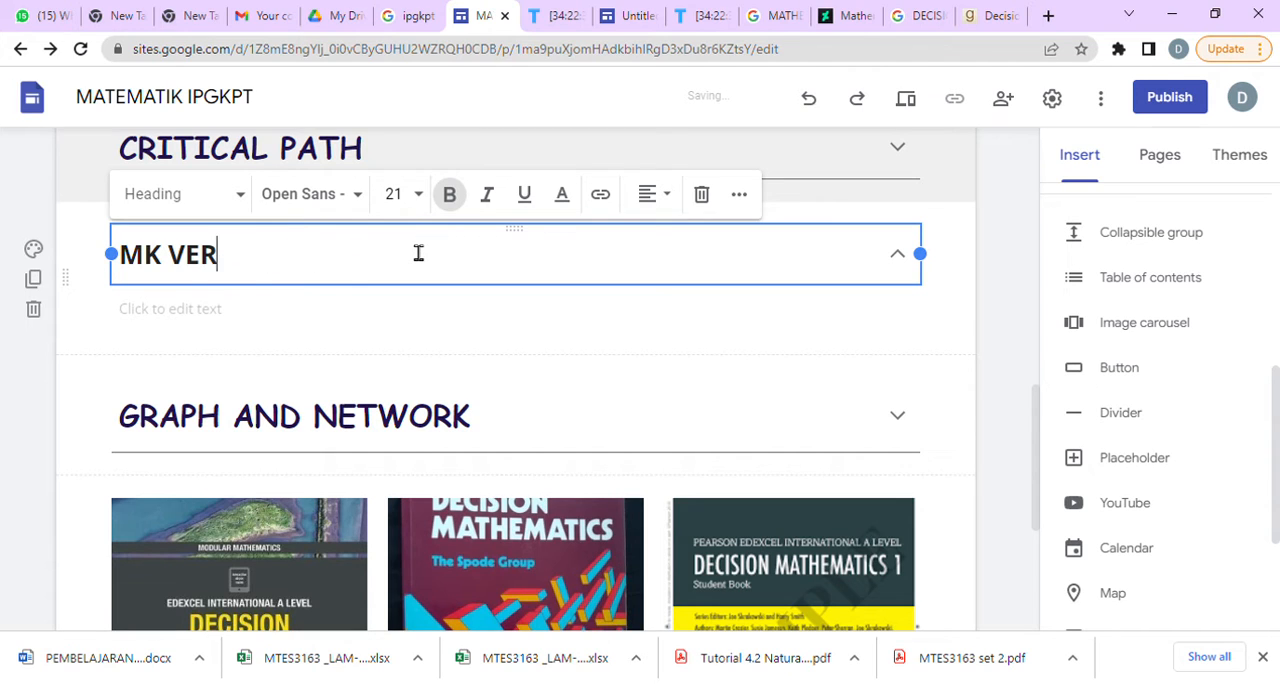
pyautogui.press('BackSpace')
pyautogui.press('BackSpace')
pyautogui.press('BackSpace')
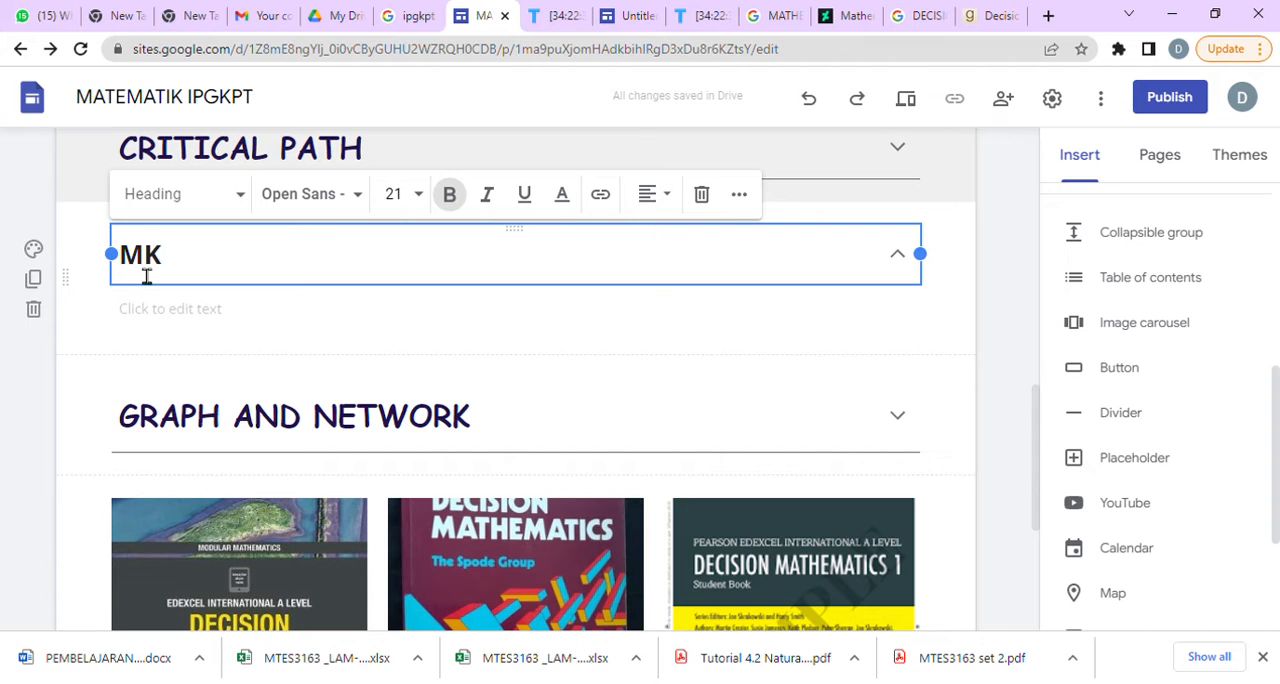
# Enter VERSI PELAJAR as the collapsible body text of the RMK group.
pyautogui.click(186, 309)
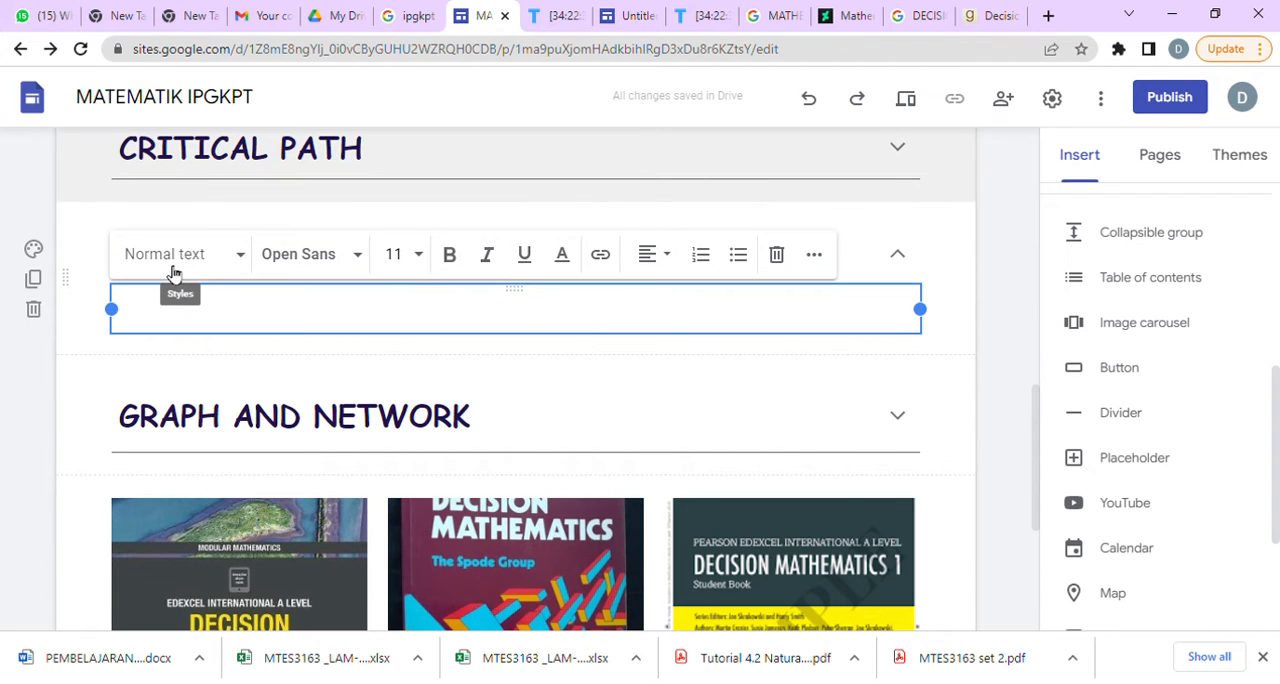
pyautogui.write('VERSI PELAJAR')
pyautogui.click(629, 393)
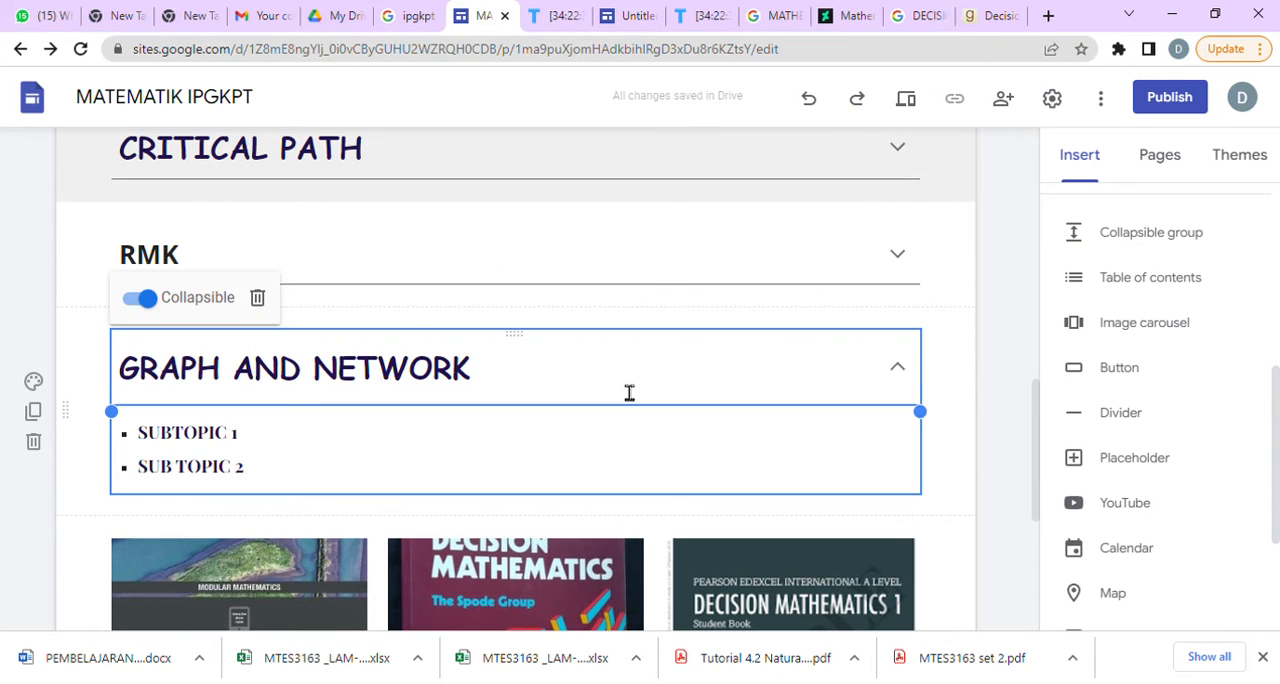
pyautogui.click(310, 252)
pyautogui.moveTo(236, 320); pyautogui.dragTo(134, 322)
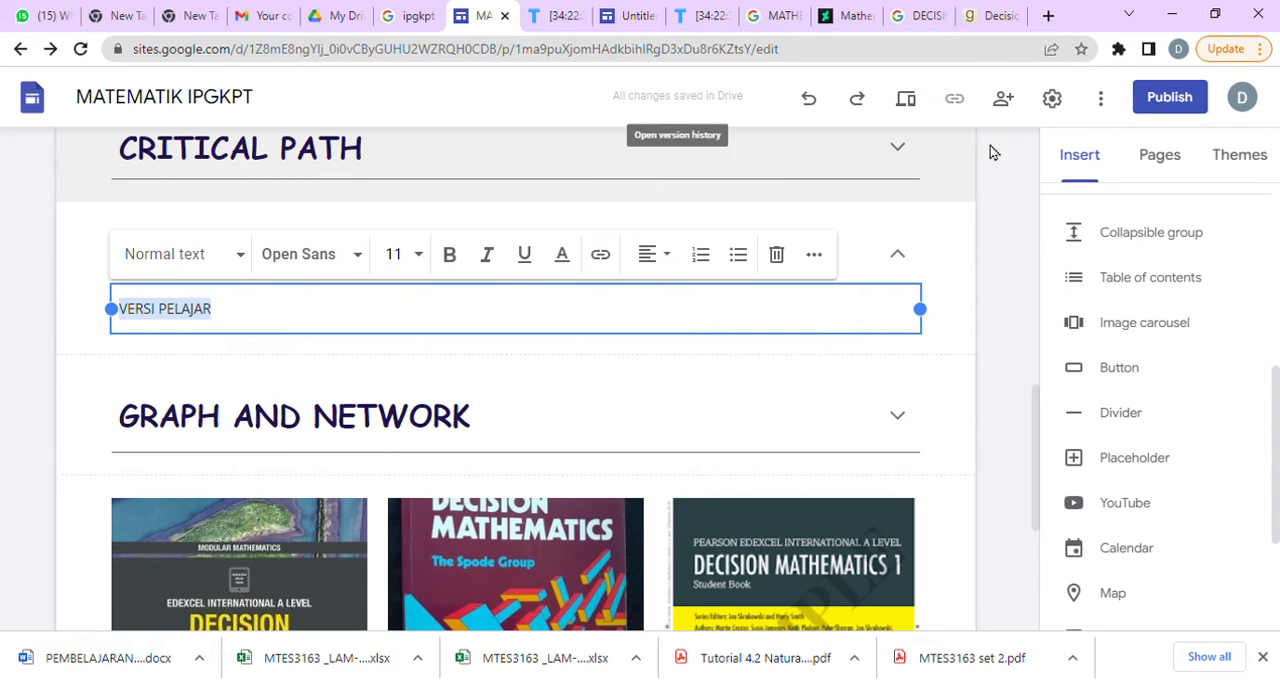
pyautogui.click(1018, 364)
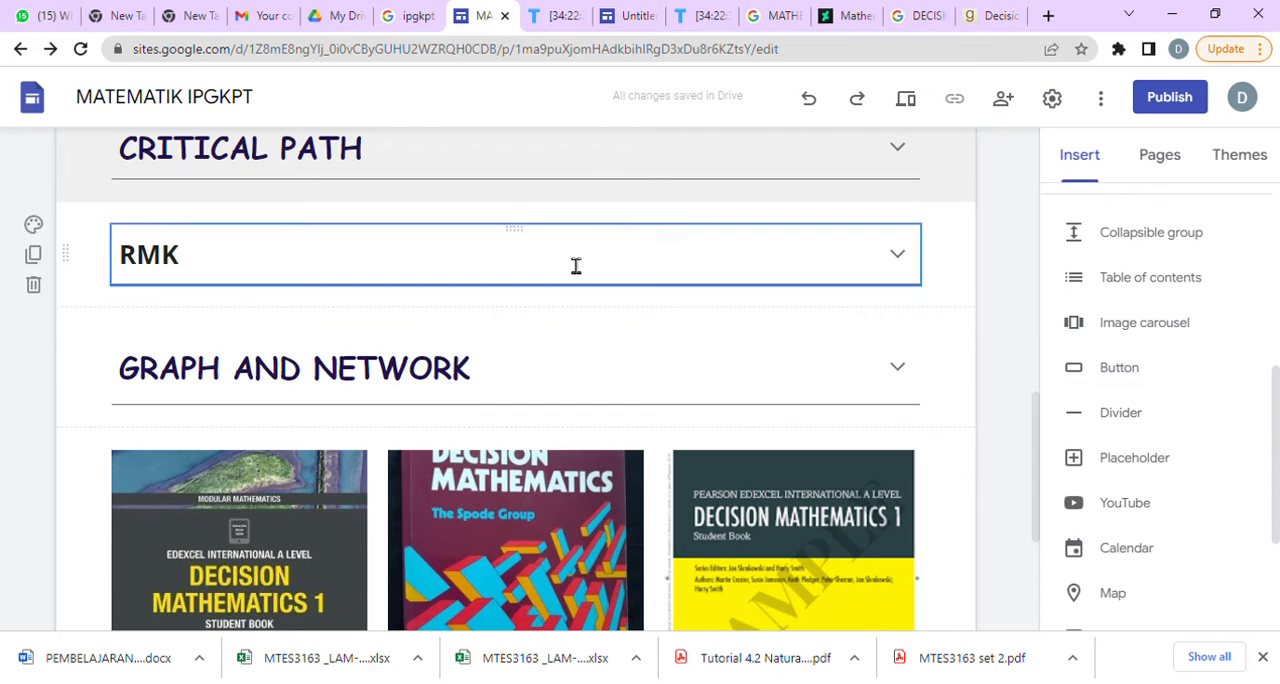
# Set the RMK heading in Comic Sans MS and give it the dark blue text colour #073763.
pyautogui.click(248, 265)
pyautogui.moveTo(248, 265); pyautogui.dragTo(126, 262)
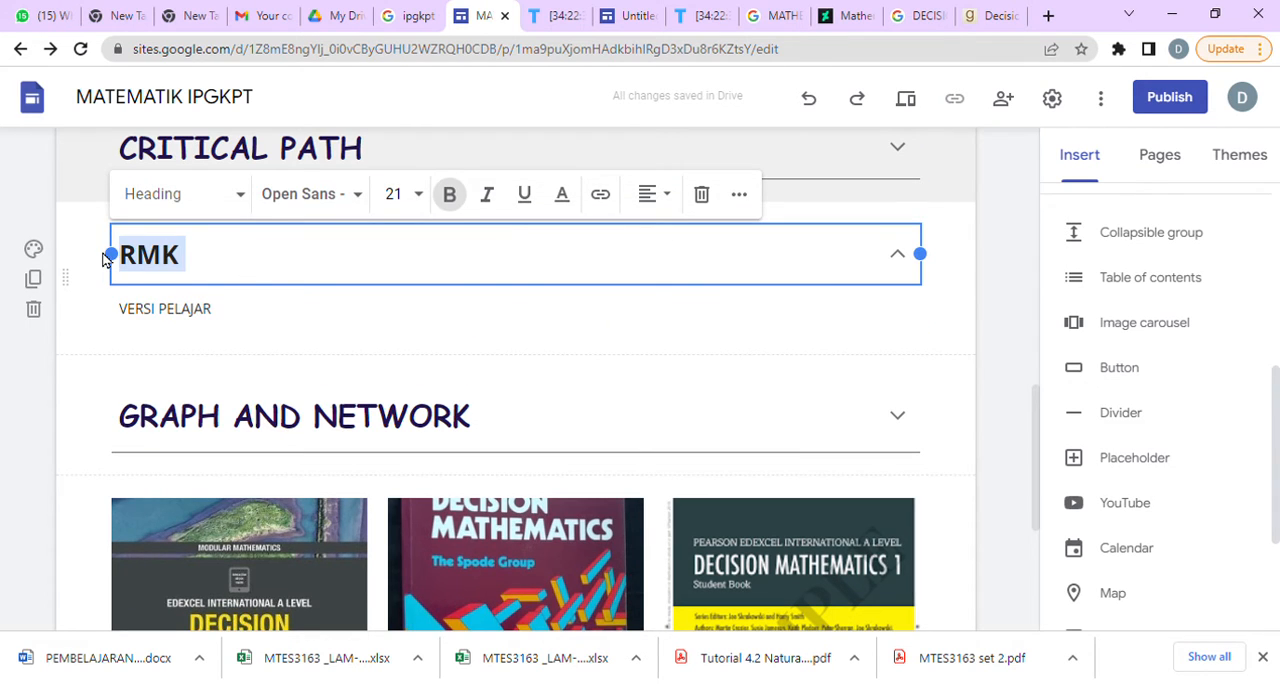
pyautogui.click(368, 196)
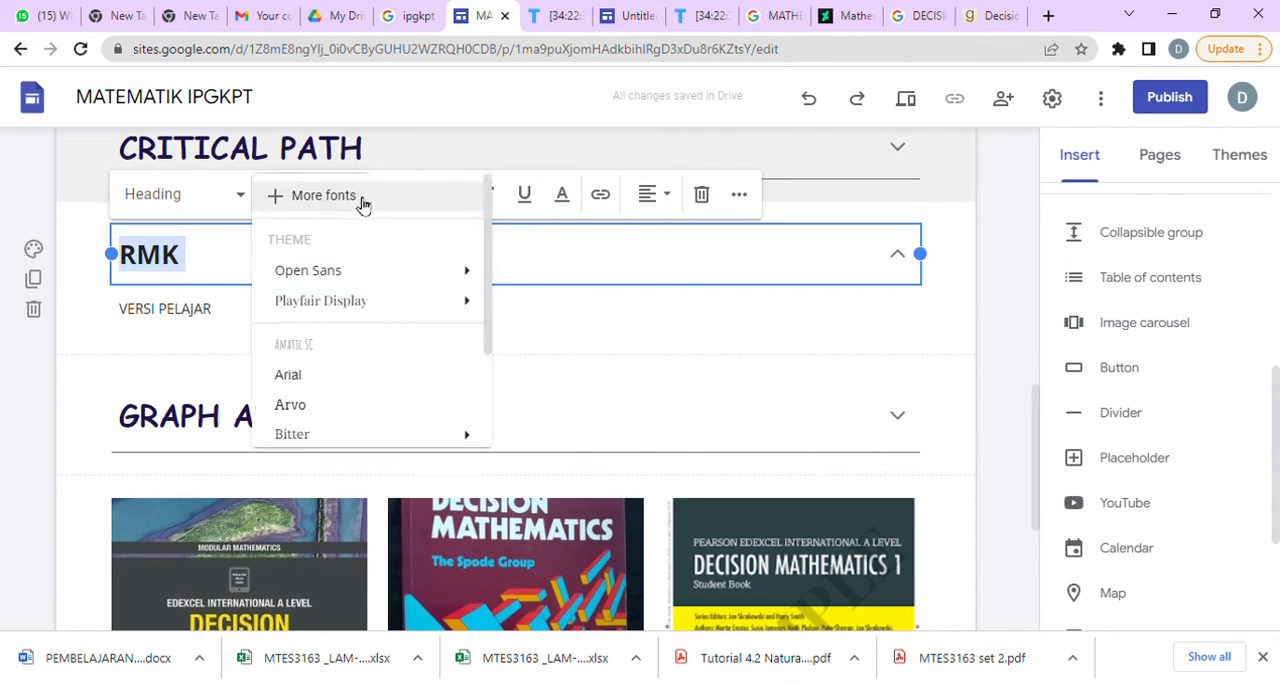
pyautogui.click(358, 531)
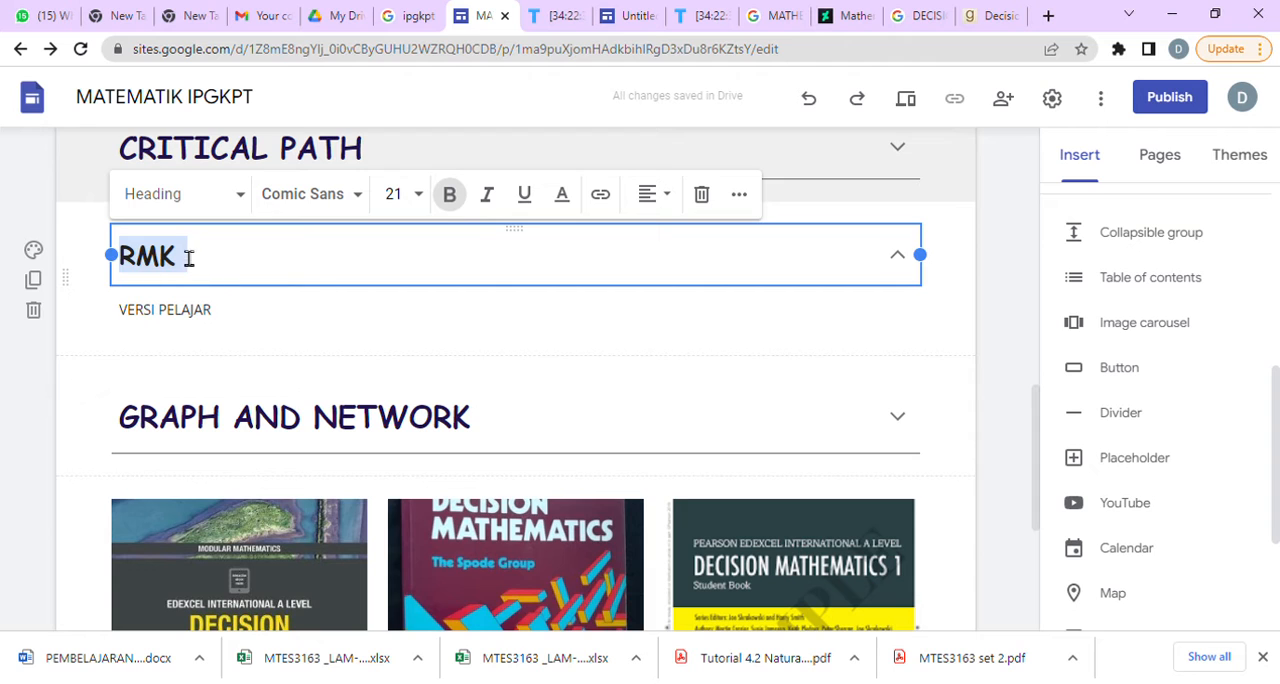
pyautogui.click(562, 196)
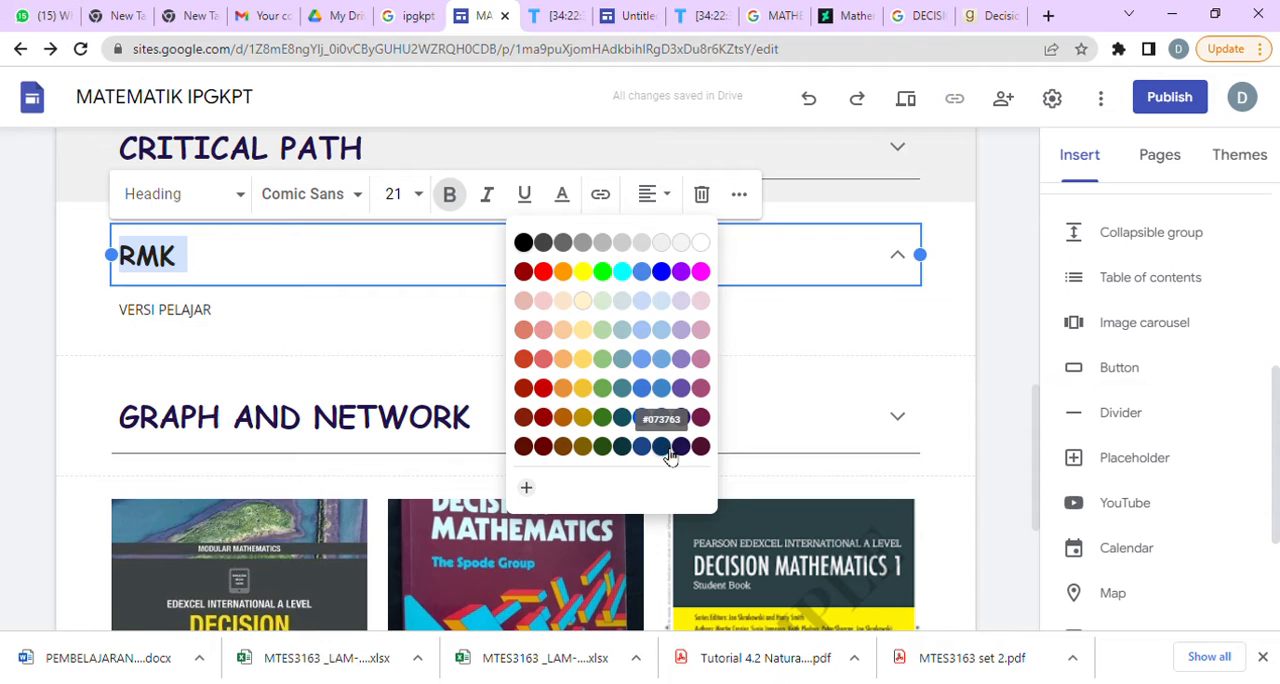
pyautogui.click(669, 451)
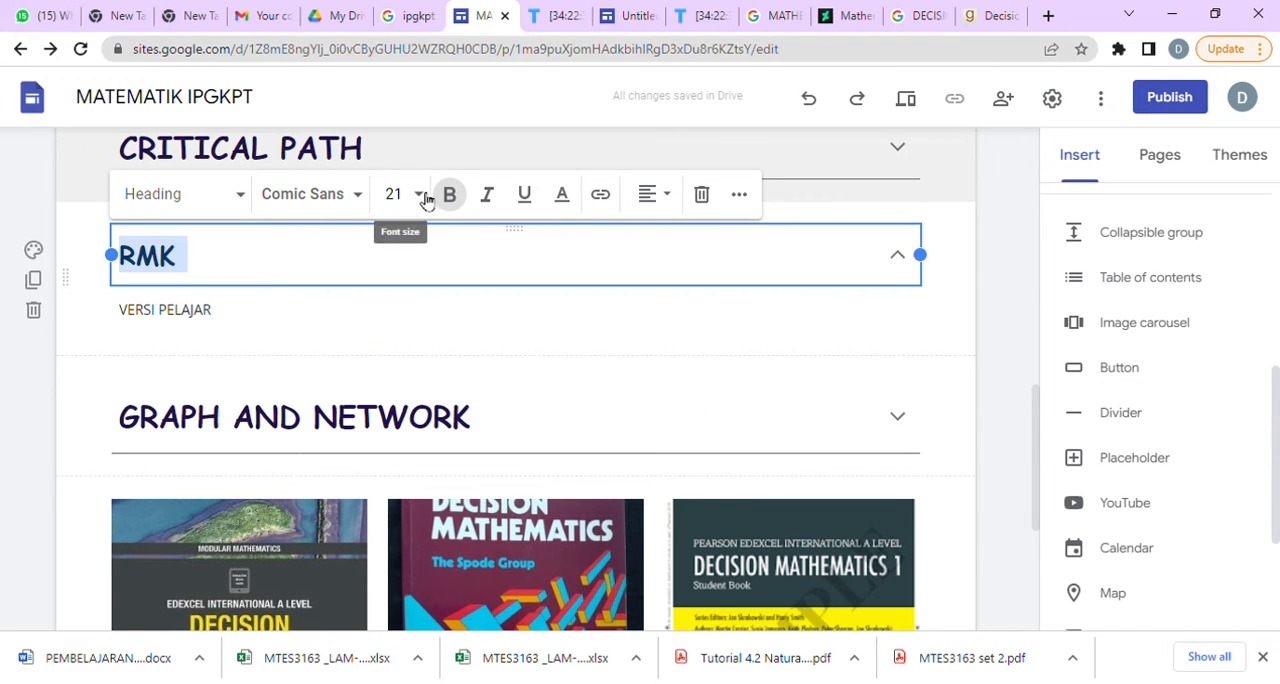
# Match the RMK heading's font size to the Graph and Network heading at 24 and set its text colour to #0c343d.
pyautogui.click(429, 437)
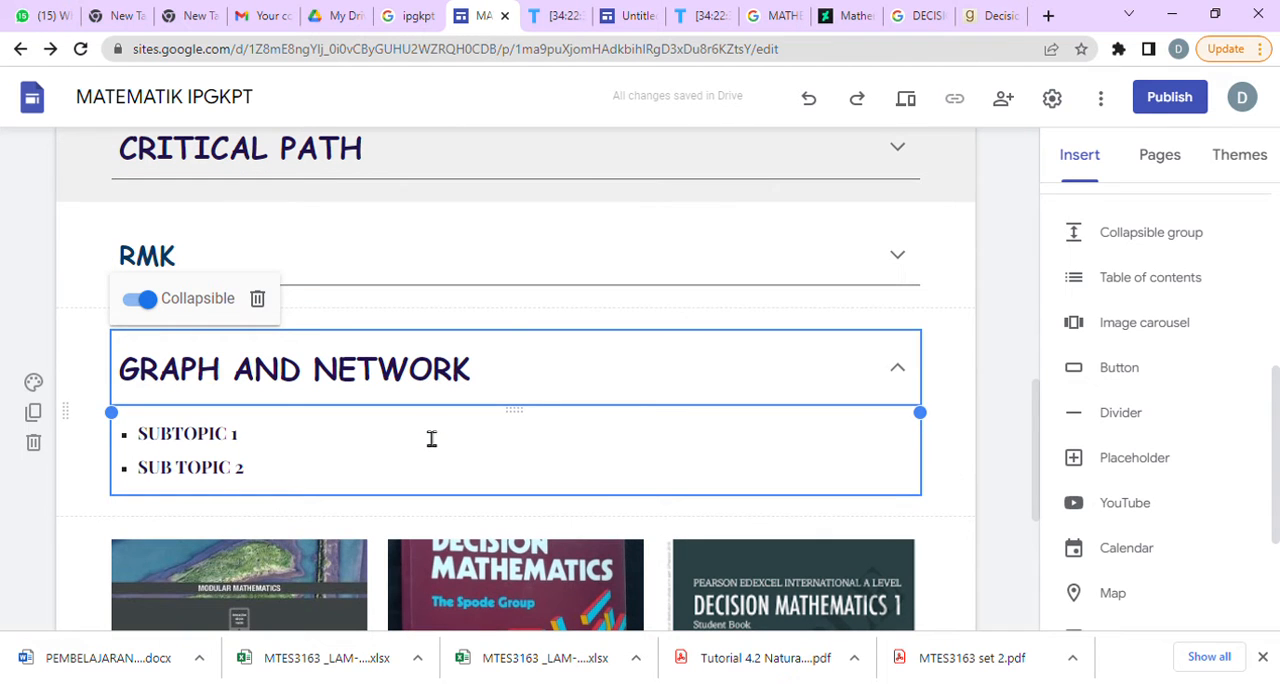
pyautogui.click(432, 373)
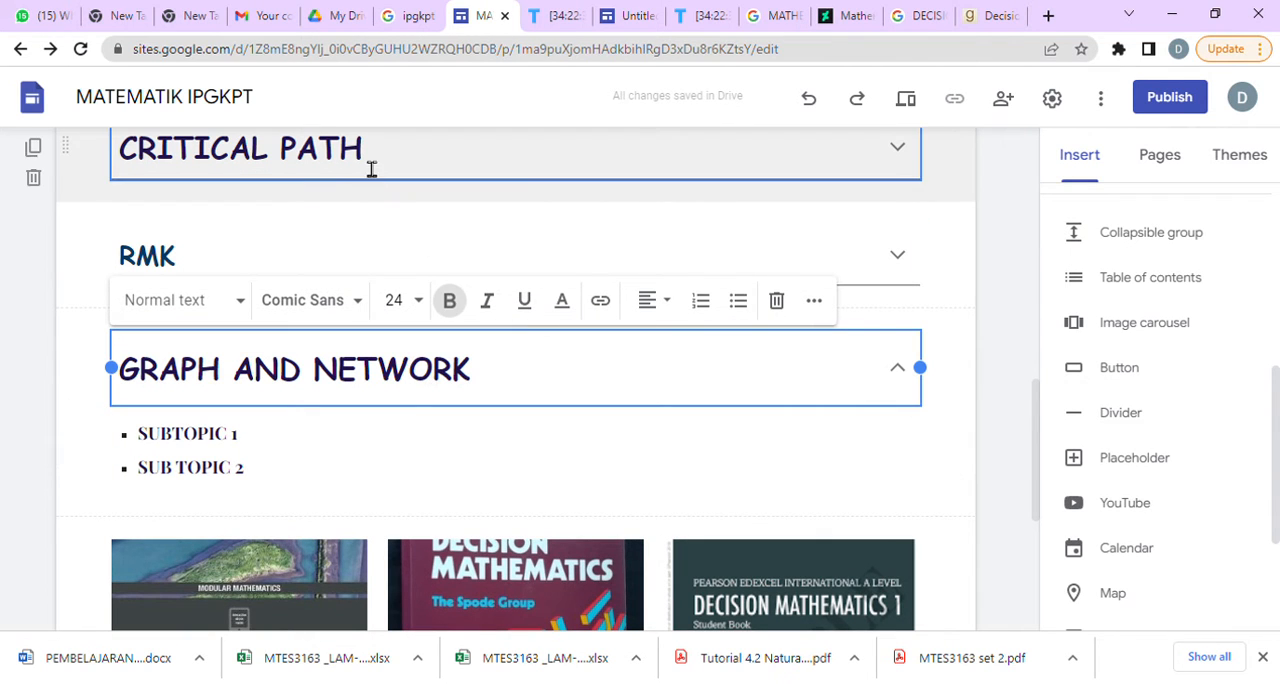
pyautogui.click(193, 282)
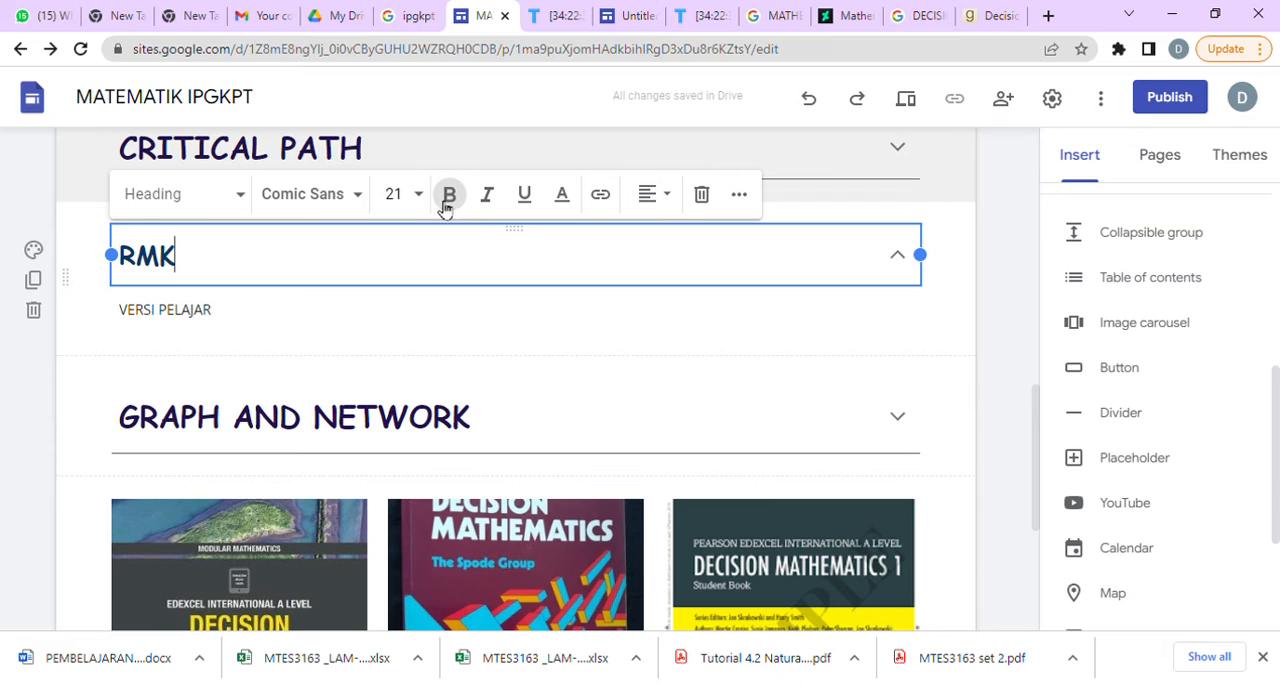
pyautogui.doubleClick(172, 260)
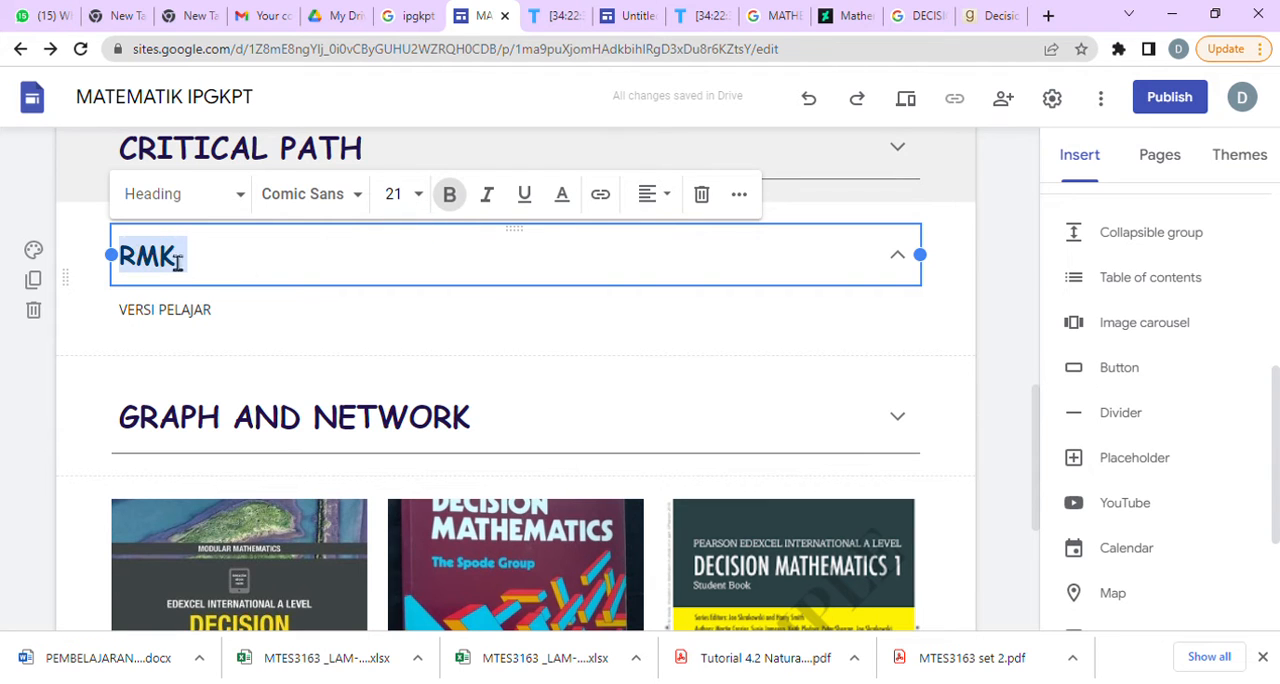
pyautogui.click(393, 194)
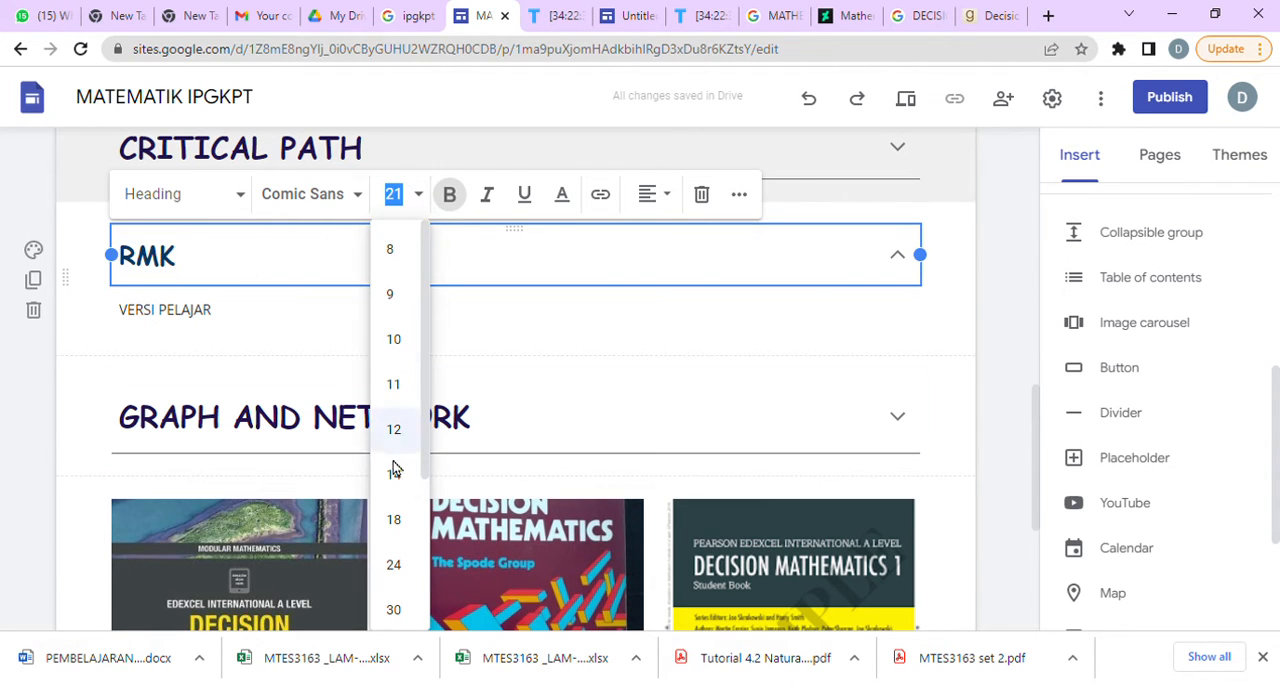
pyautogui.click(400, 566)
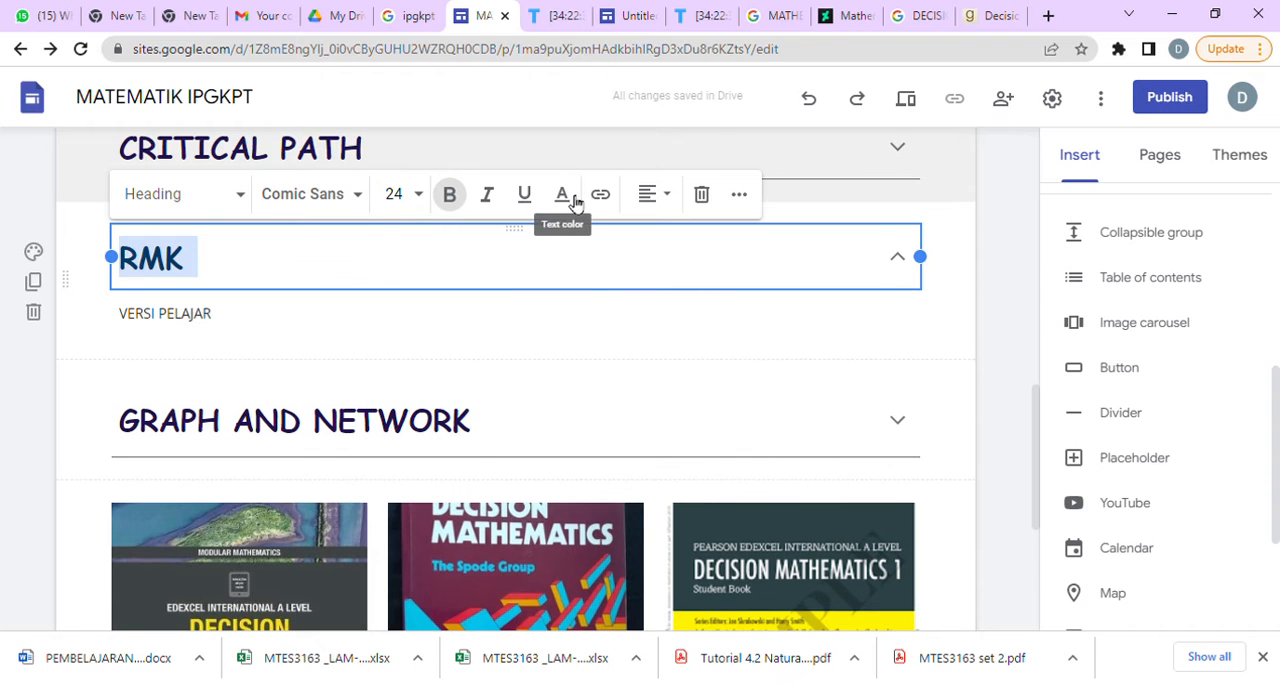
pyautogui.click(563, 195)
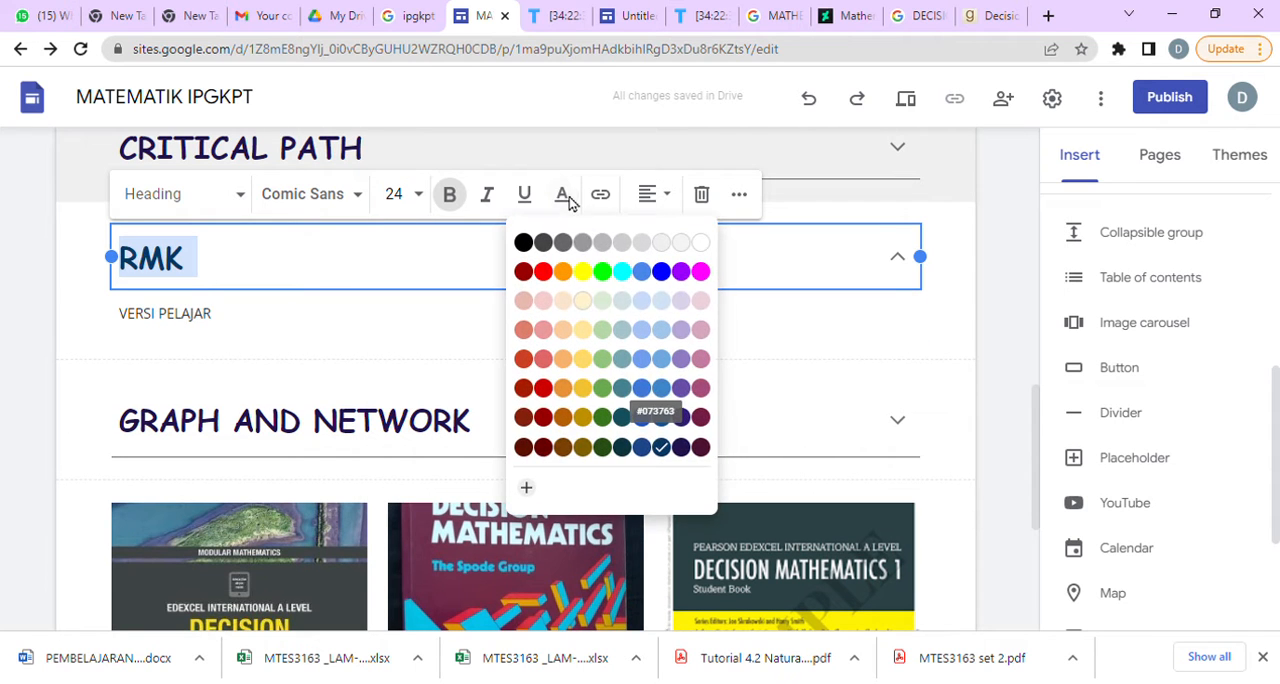
pyautogui.click(624, 452)
pyautogui.click(572, 376)
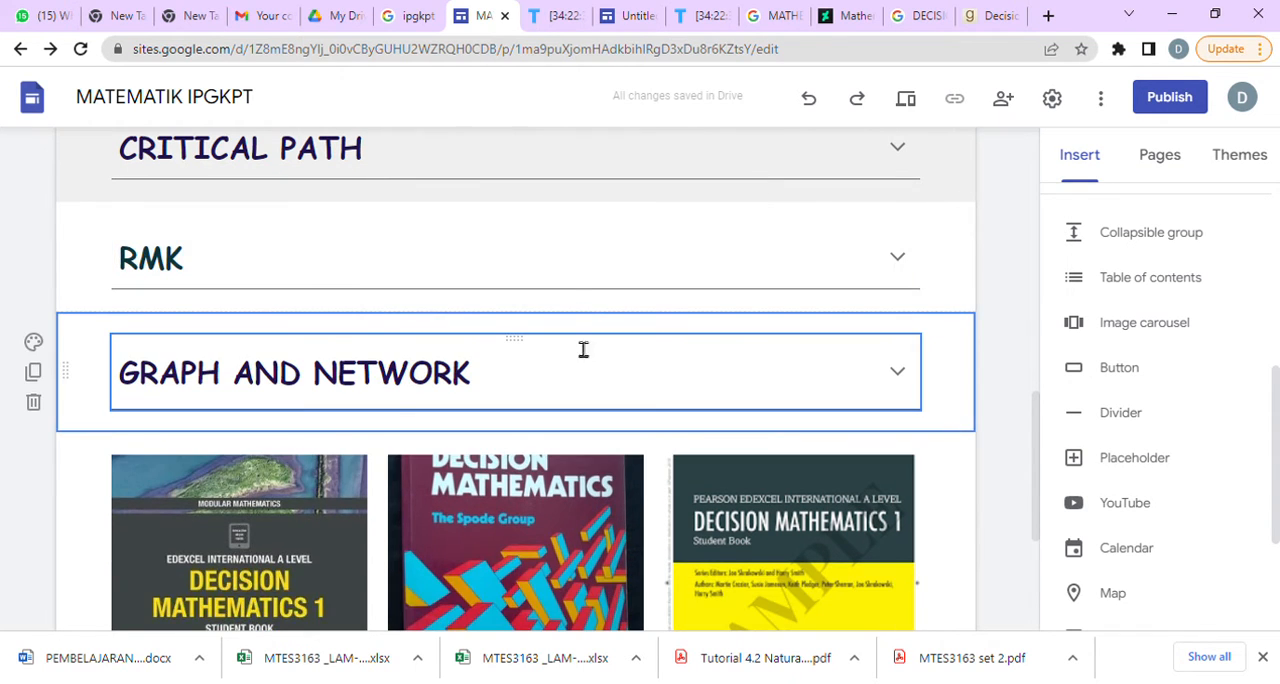
pyautogui.click(442, 290)
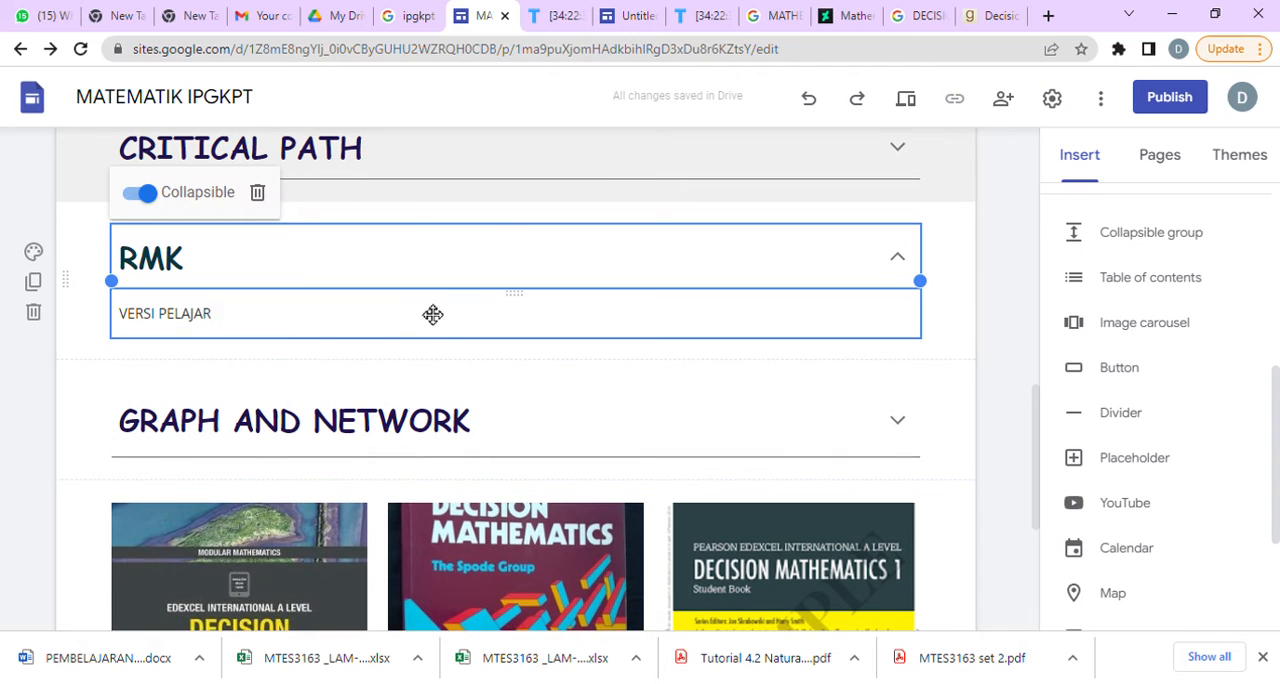
pyautogui.click(285, 326)
pyautogui.moveTo(269, 326); pyautogui.dragTo(123, 315)
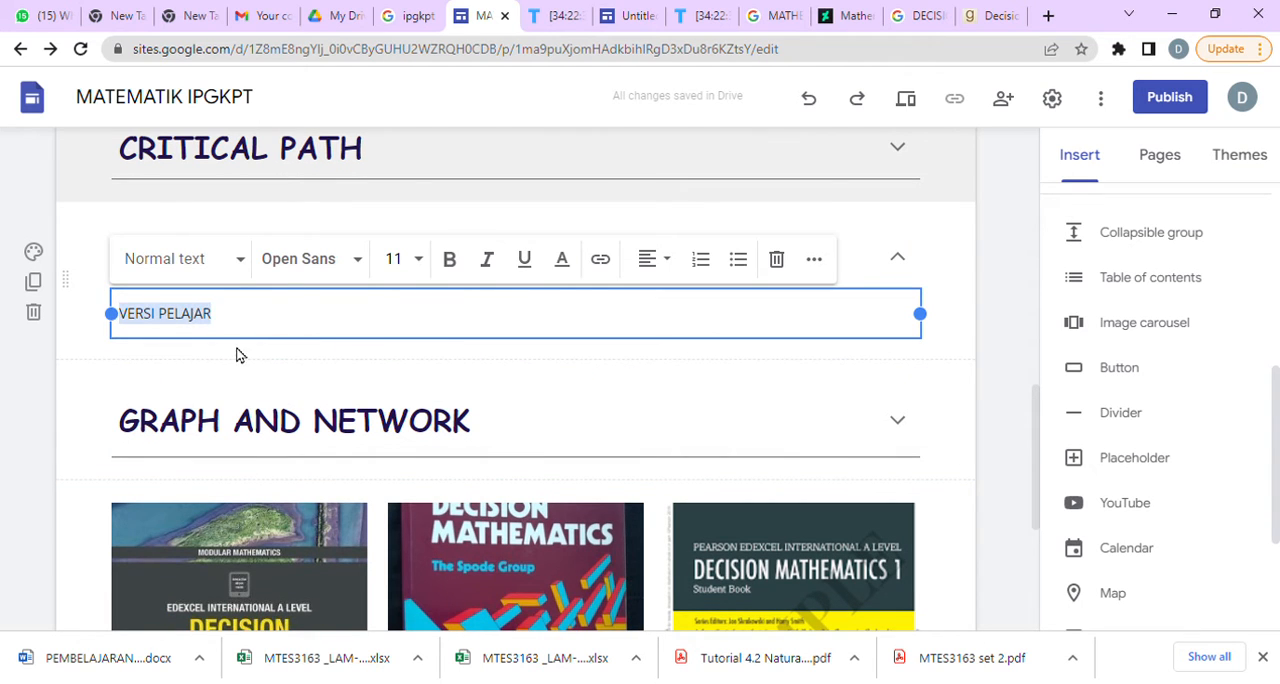
pyautogui.click(291, 440)
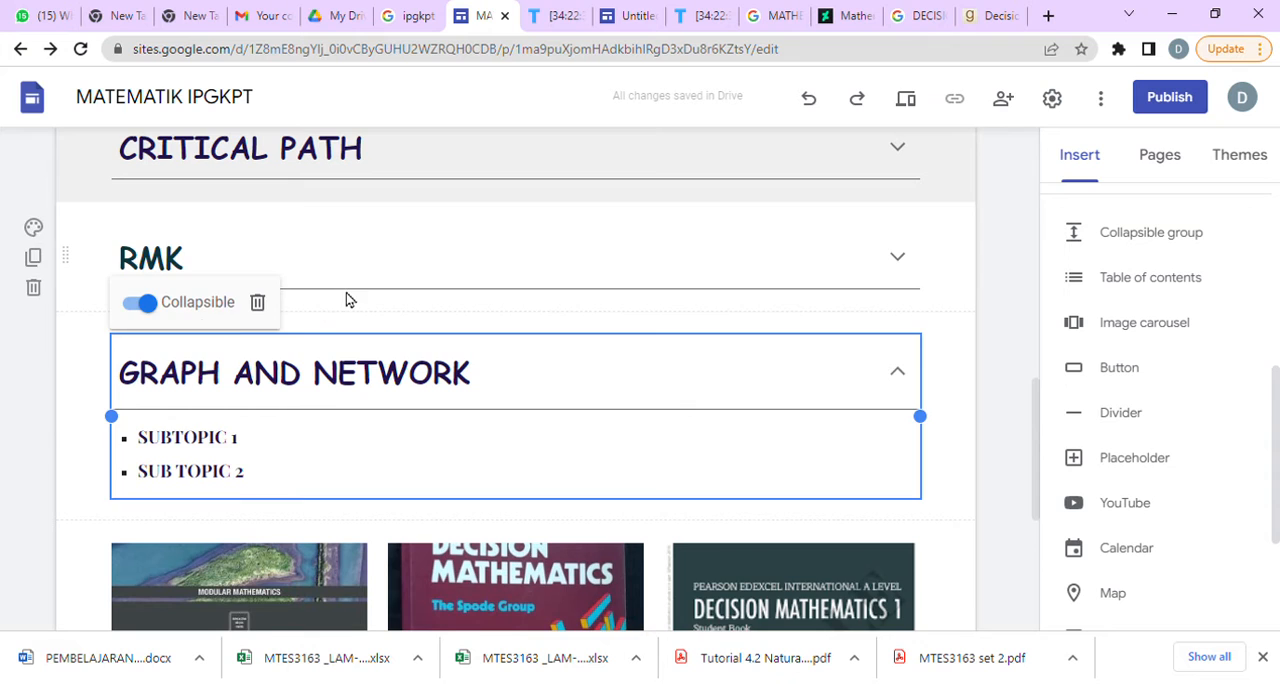
# Colour the VERSI PELAJAR body text under the RMK heading dark purple.
pyautogui.click(275, 288)
pyautogui.click(266, 269)
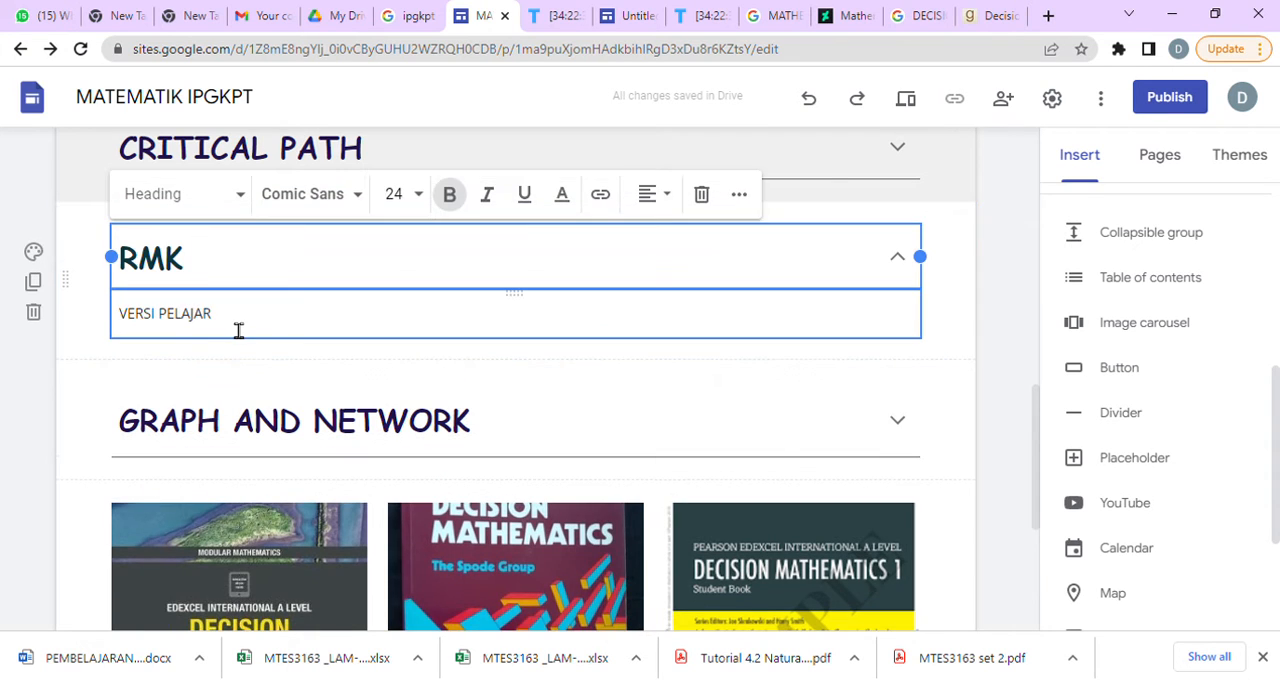
pyautogui.moveTo(237, 329); pyautogui.dragTo(123, 320)
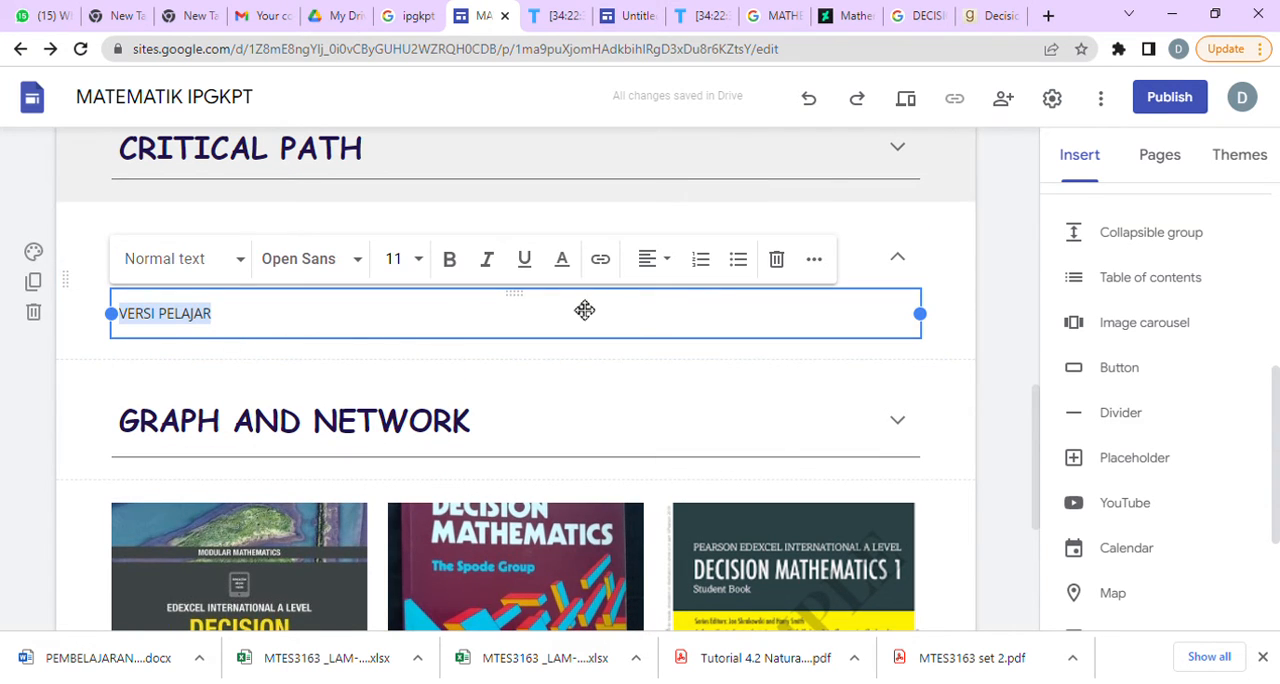
pyautogui.click(562, 260)
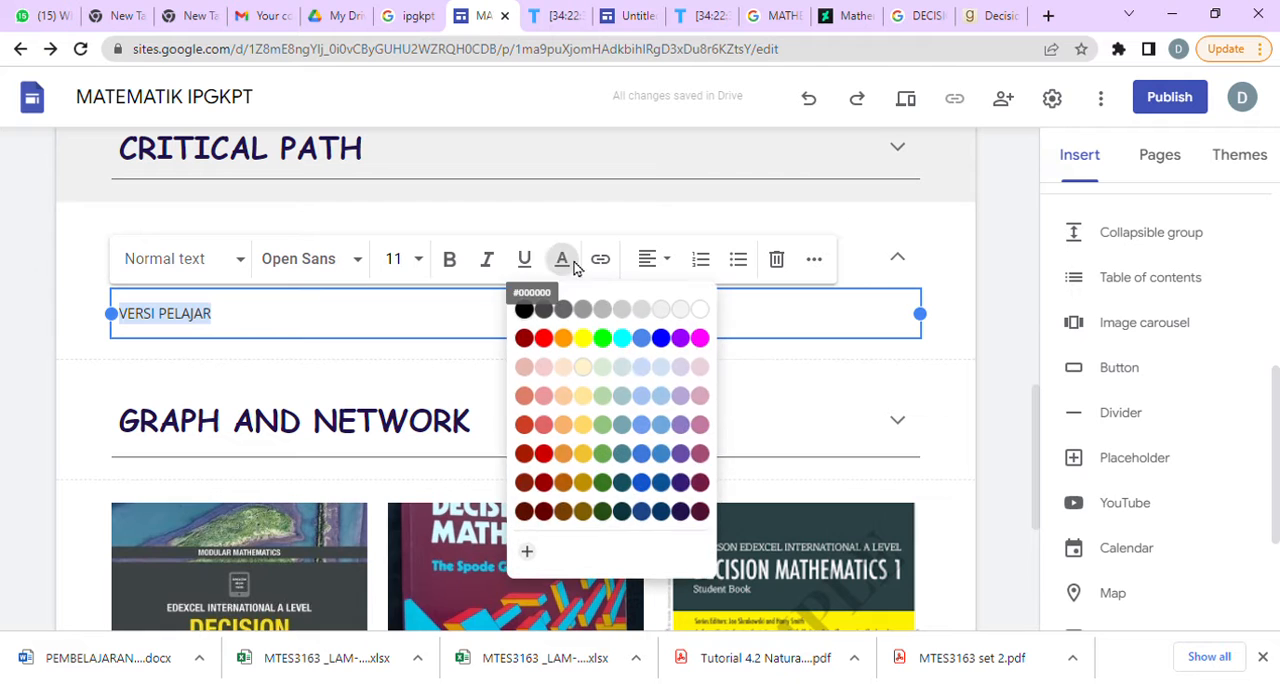
pyautogui.click(682, 511)
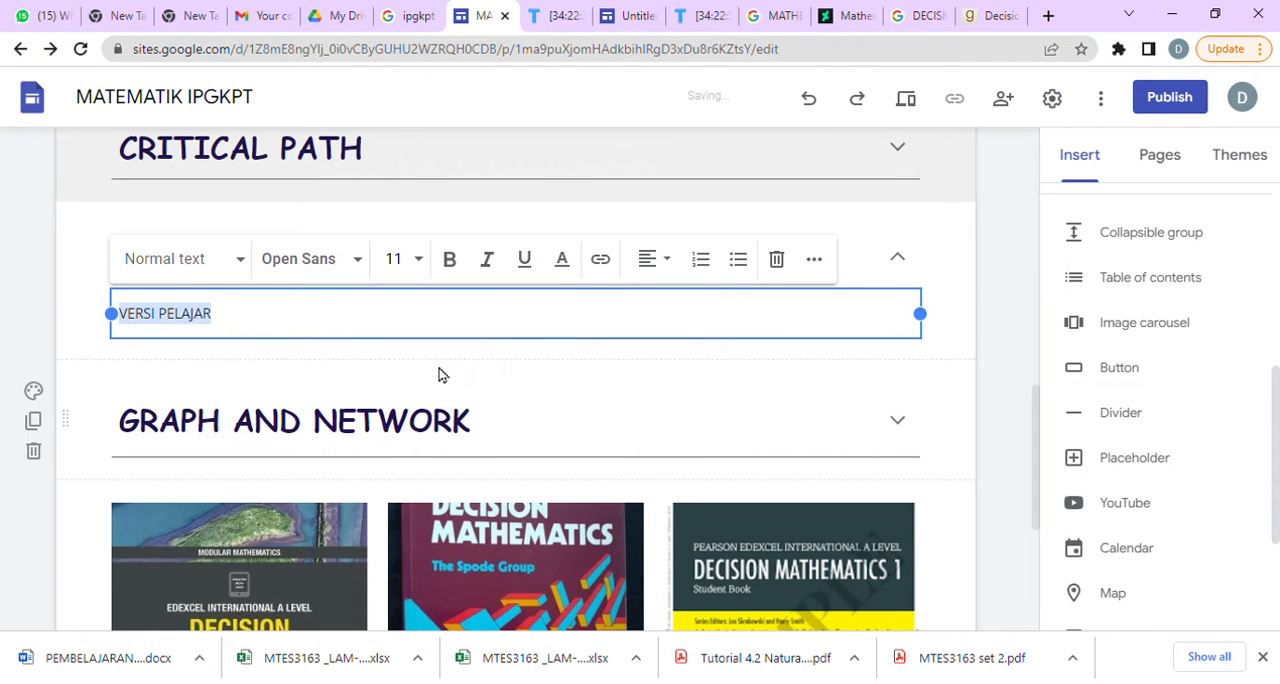
# Format the VERSI PELAJAR text in Playfair Display Normal, make it bold and set its font size to 14.
pyautogui.click(364, 261)
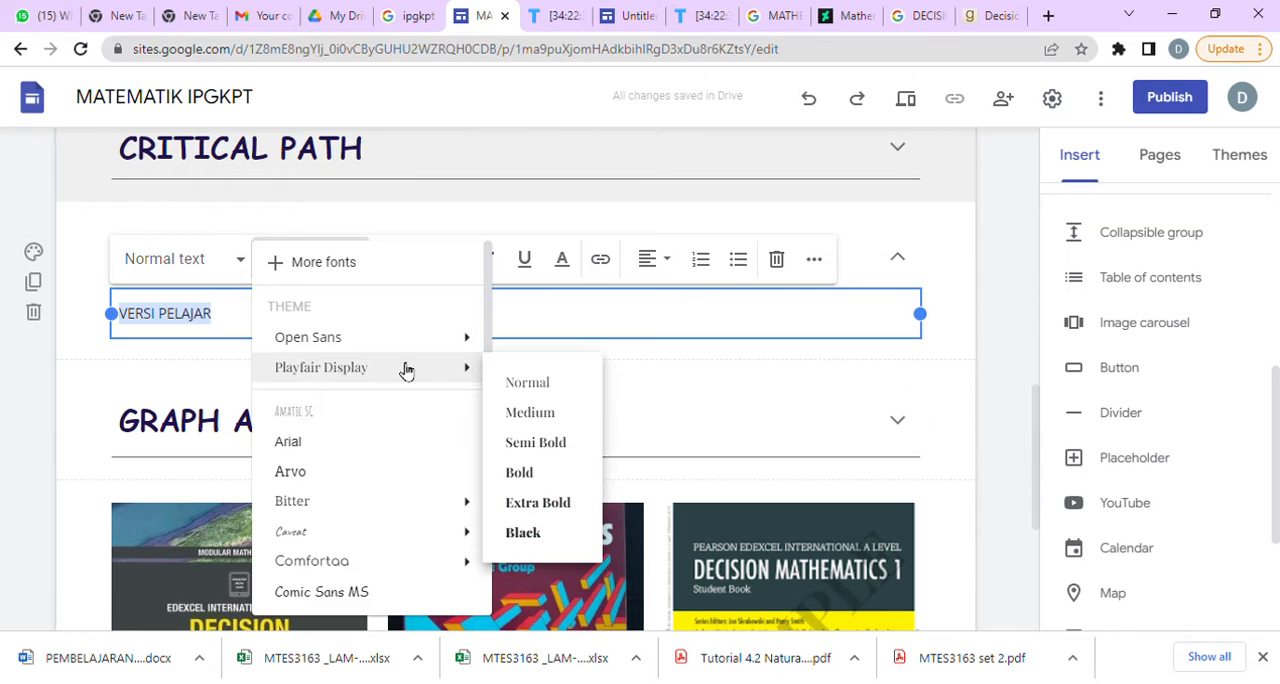
pyautogui.click(525, 382)
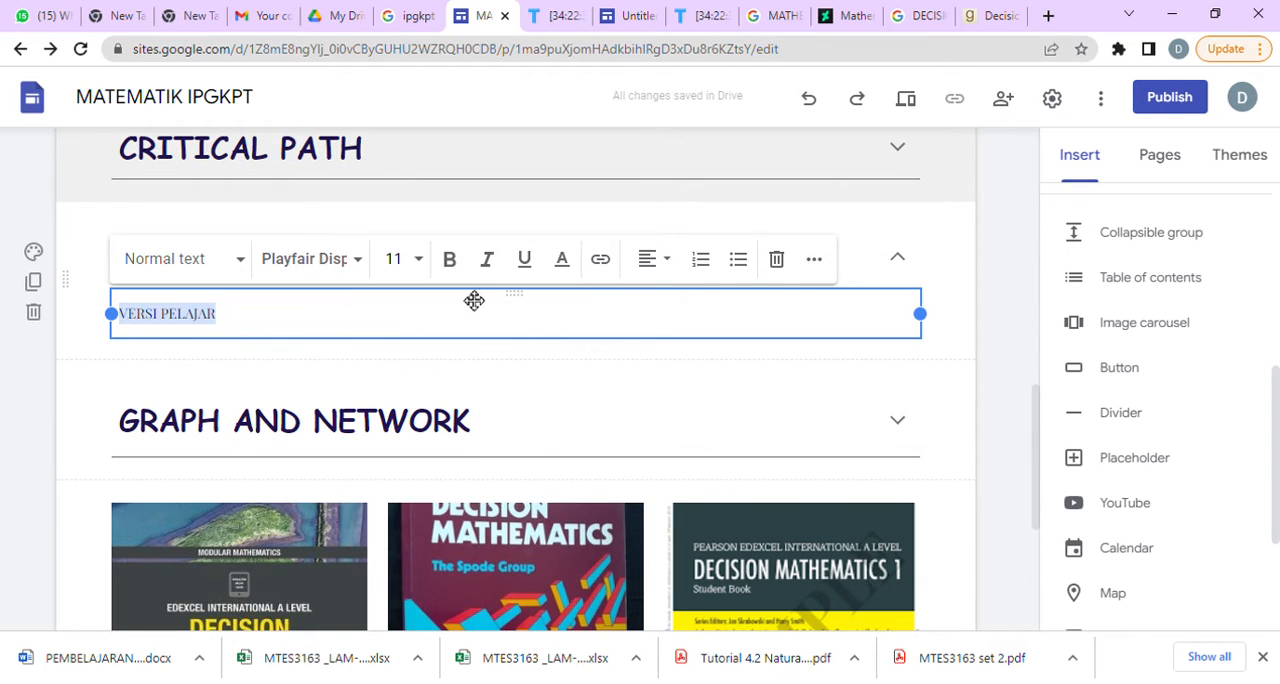
pyautogui.click(451, 260)
pyautogui.click(417, 260)
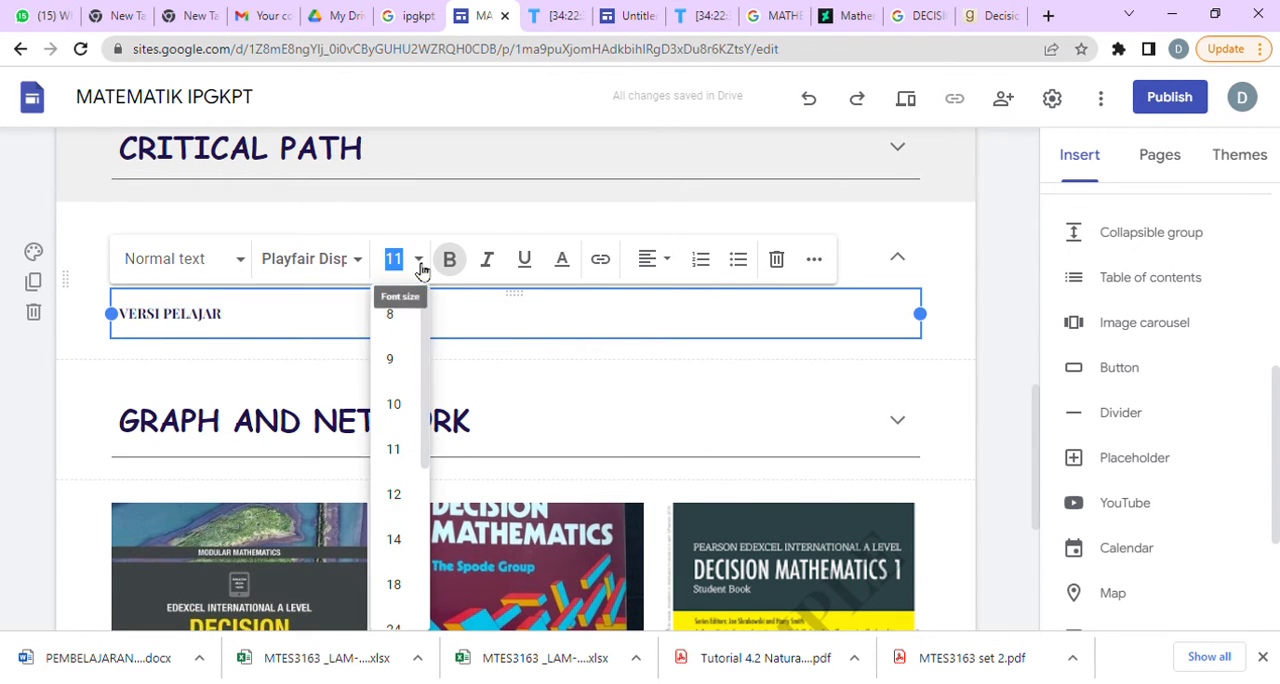
pyautogui.click(400, 538)
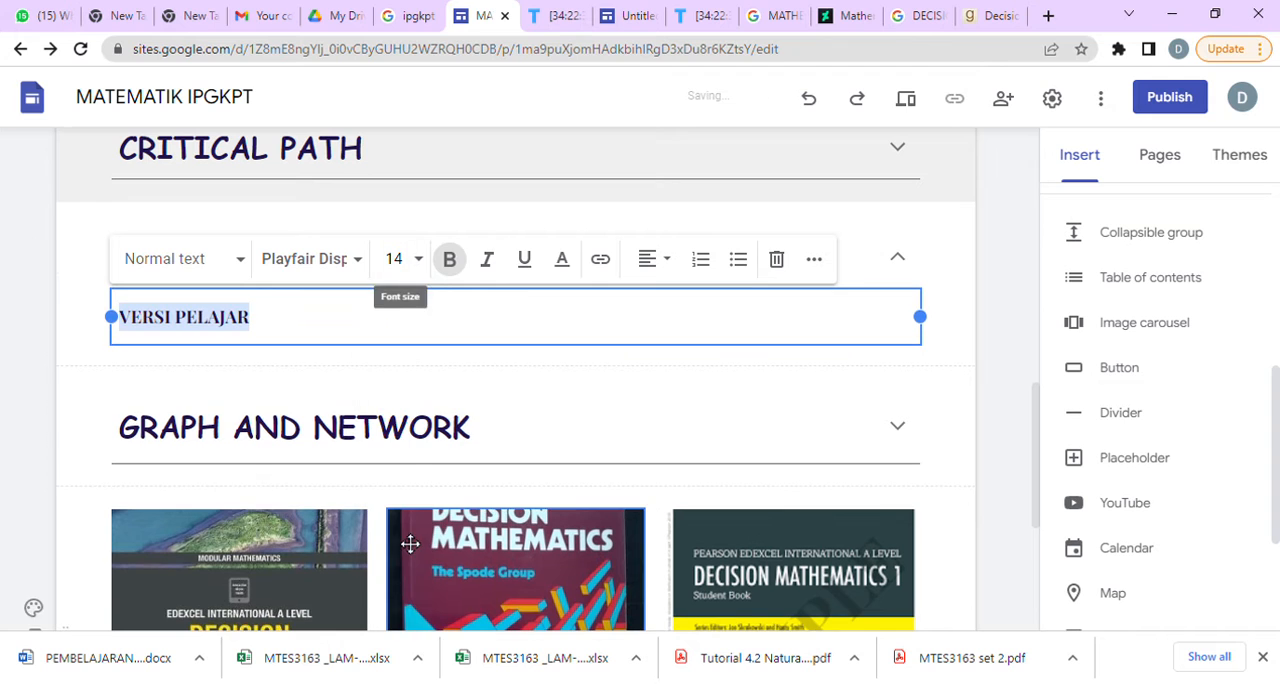
pyautogui.click(543, 400)
# Preview the finished home page in the tablet, phone and large-screen layouts, looking through the whole page in the phone layout.
pyautogui.scroll(-4, 766, 424)
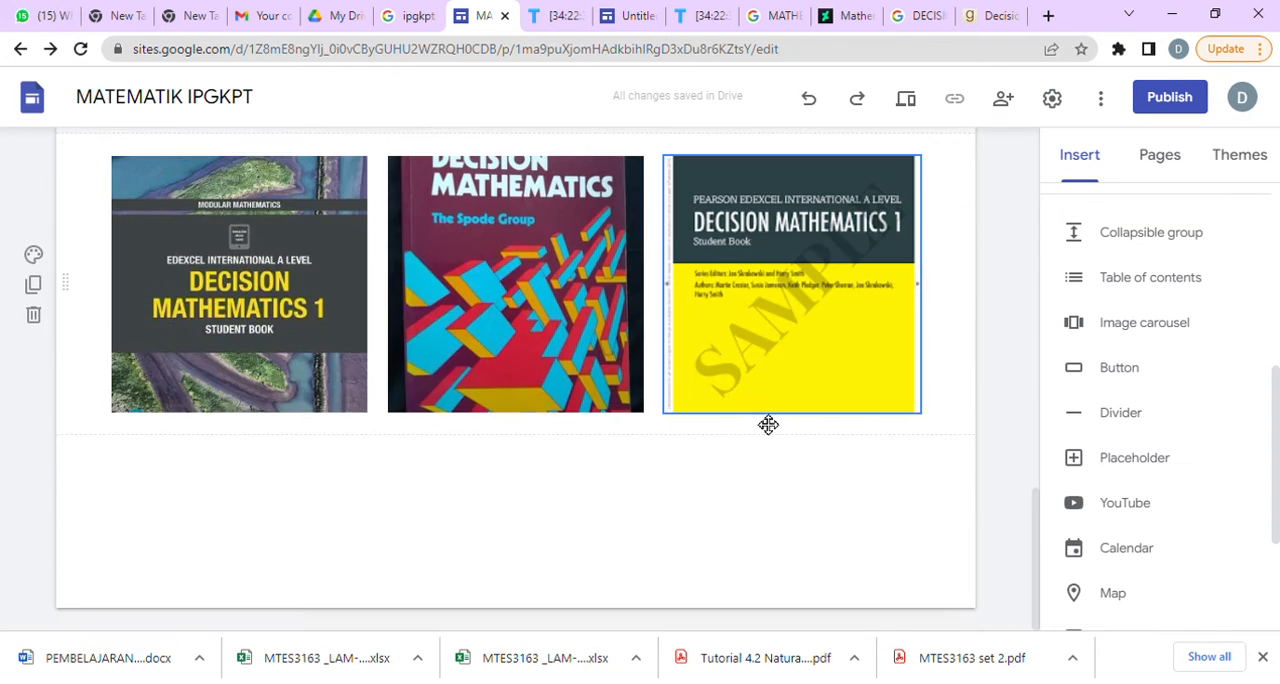
pyautogui.scroll(6, 766, 424)
pyautogui.scroll(7, 761, 451)
pyautogui.scroll(-11, 763, 450)
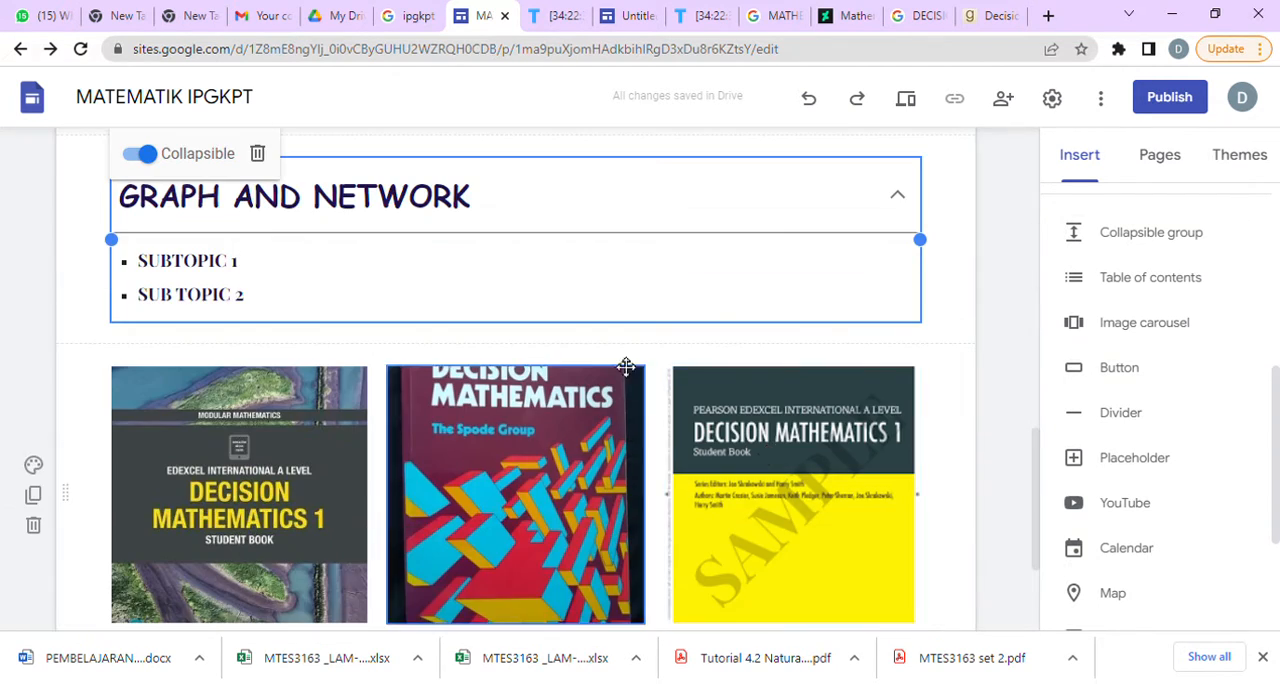
pyautogui.scroll(11, 636, 374)
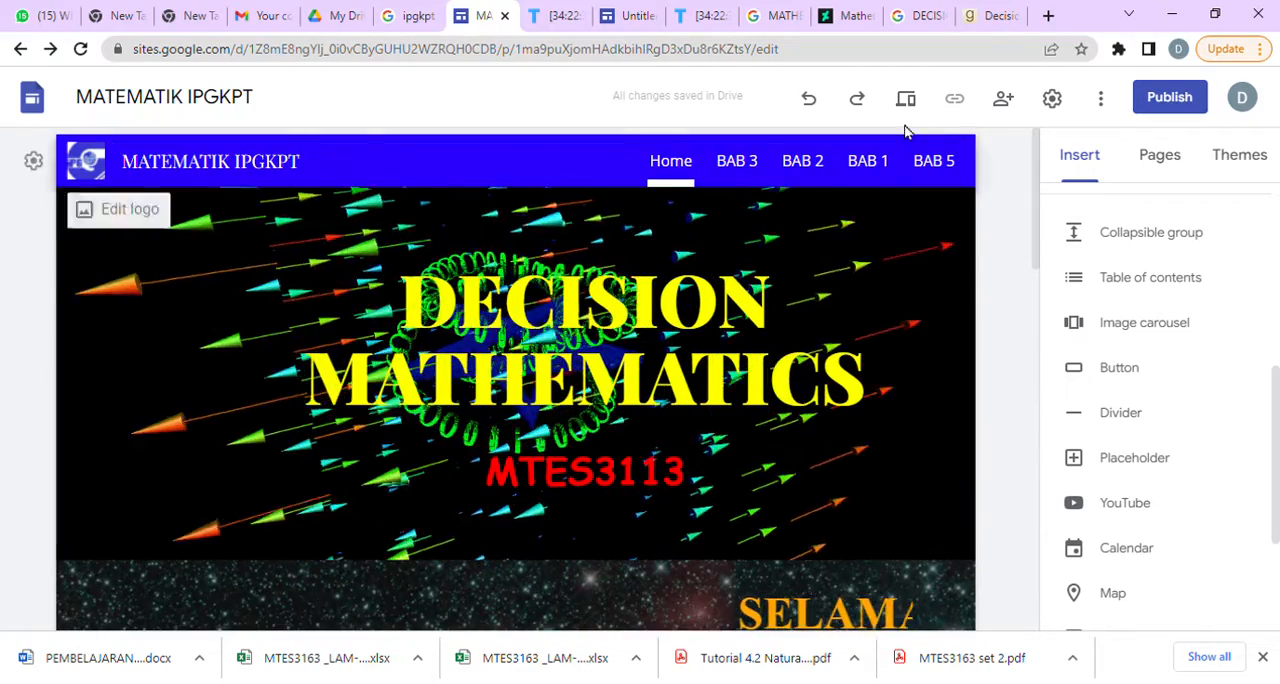
pyautogui.click(912, 110)
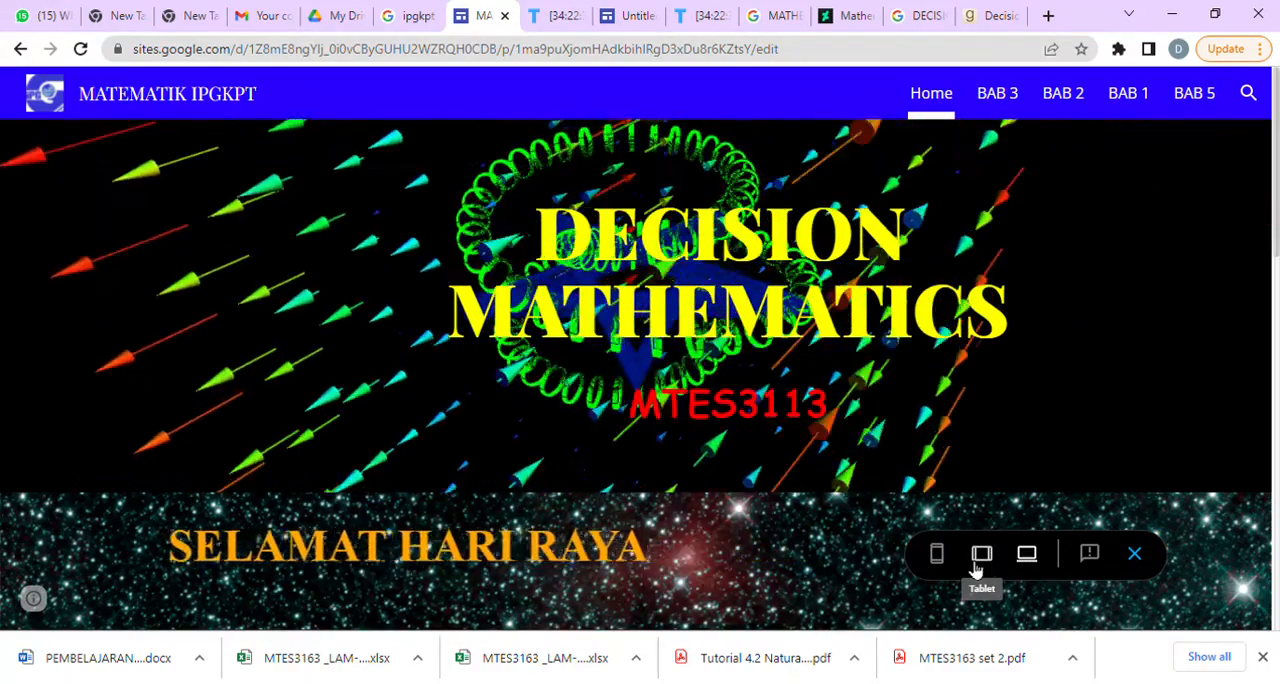
pyautogui.click(982, 556)
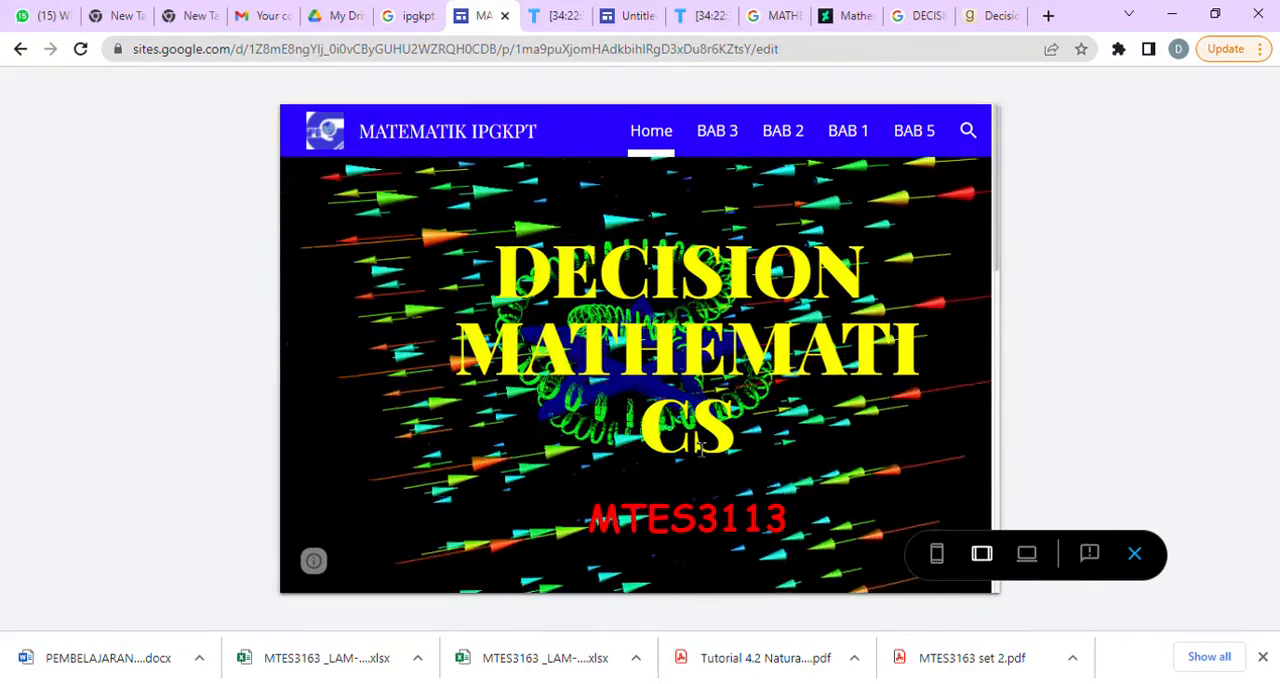
pyautogui.click(946, 560)
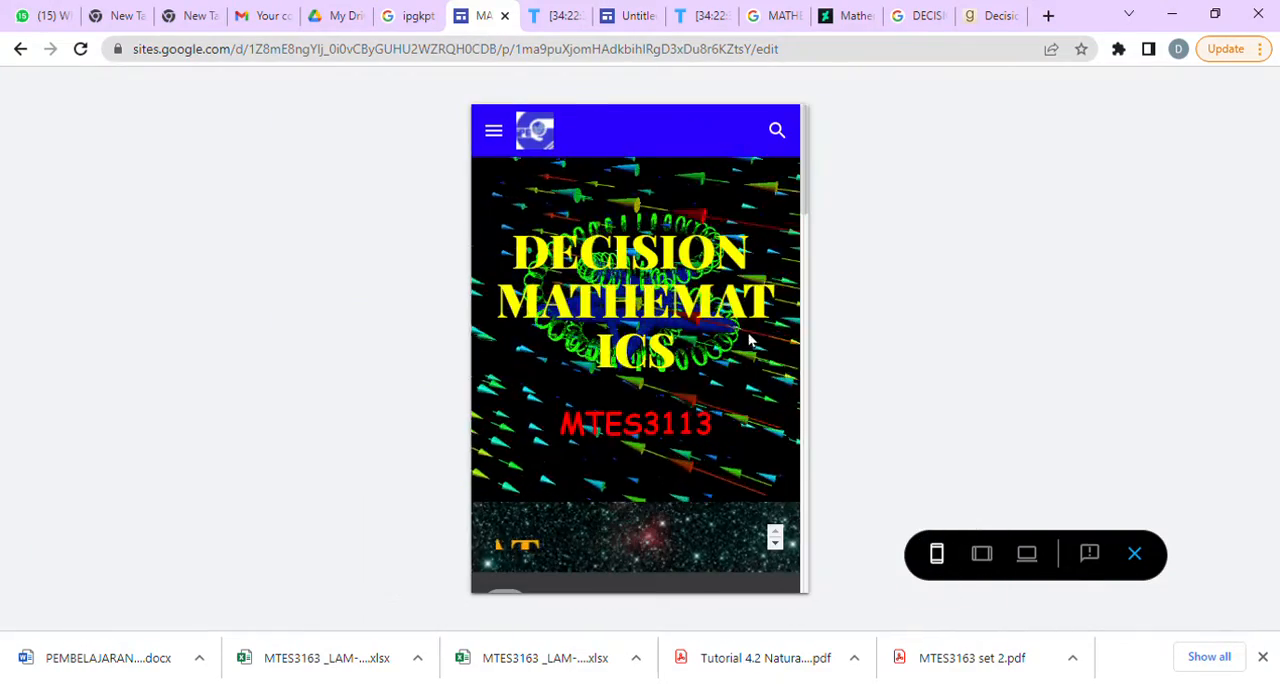
pyautogui.scroll(-5, 700, 468)
pyautogui.scroll(-5, 703, 471)
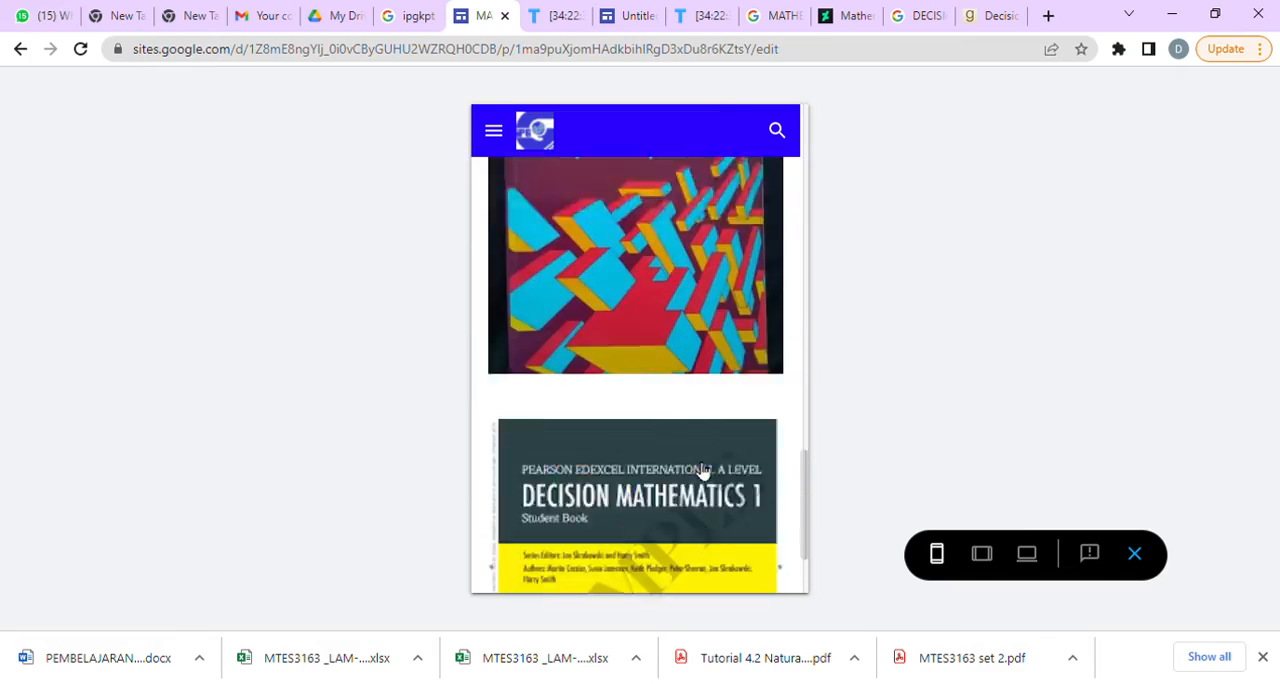
pyautogui.scroll(10, 703, 468)
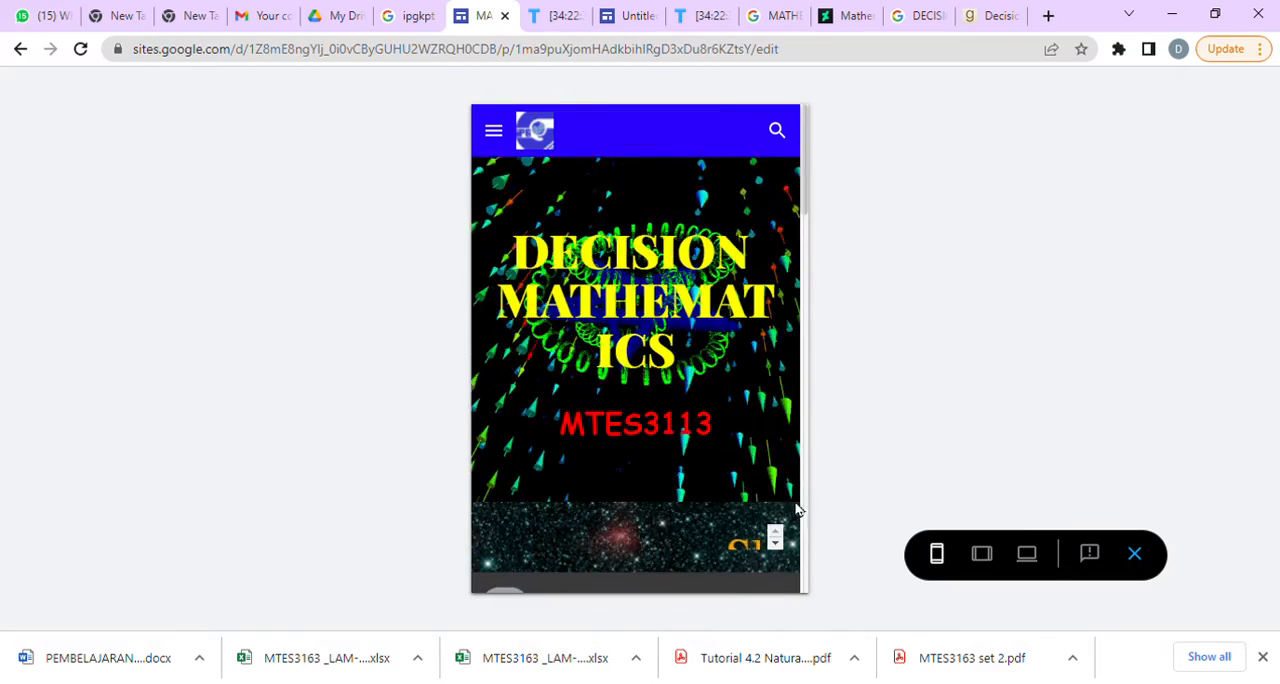
pyautogui.click(1027, 553)
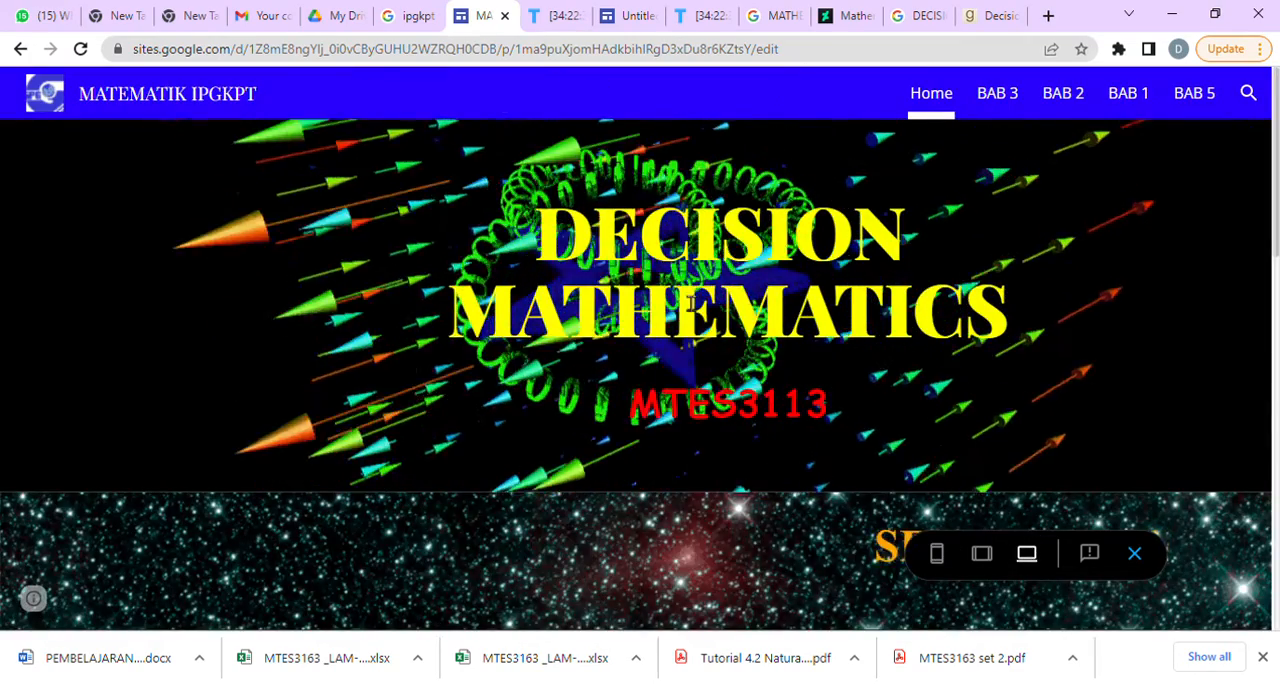
# Review the home page in the large-screen preview, exit the preview and check the page in the editor with the RMK section expanded.
pyautogui.scroll(-5, 641, 370)
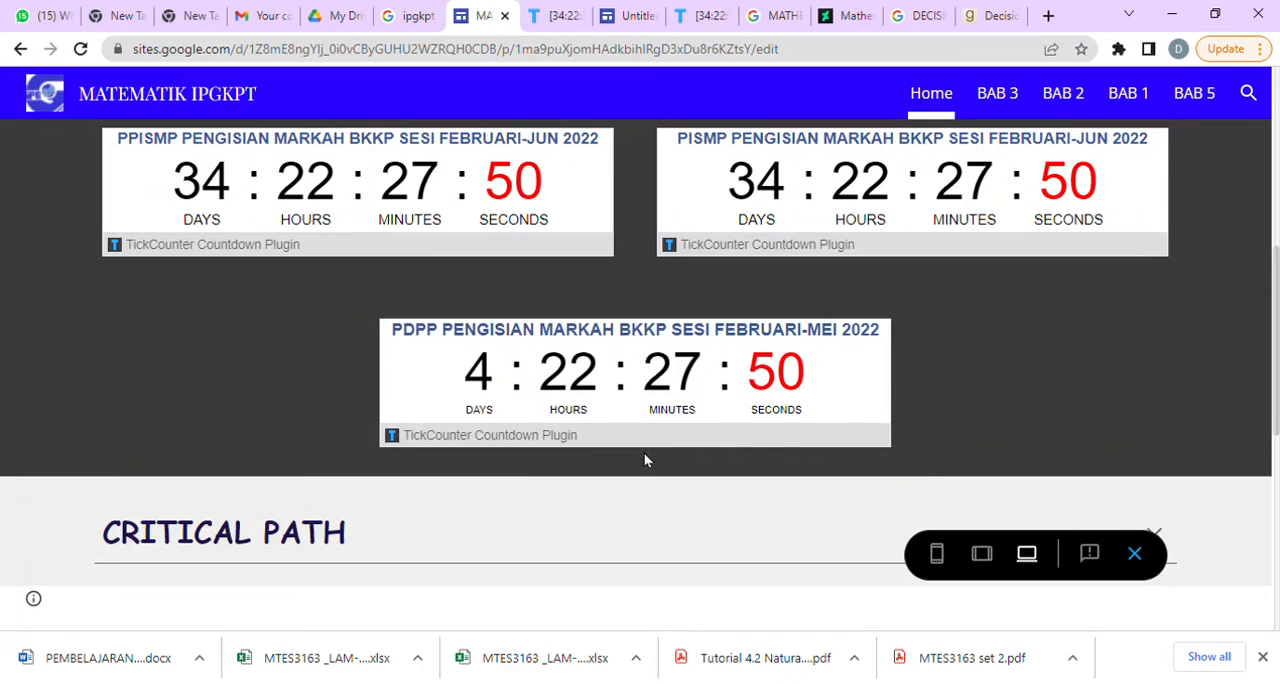
pyautogui.scroll(-5, 650, 480)
pyautogui.scroll(10, 656, 502)
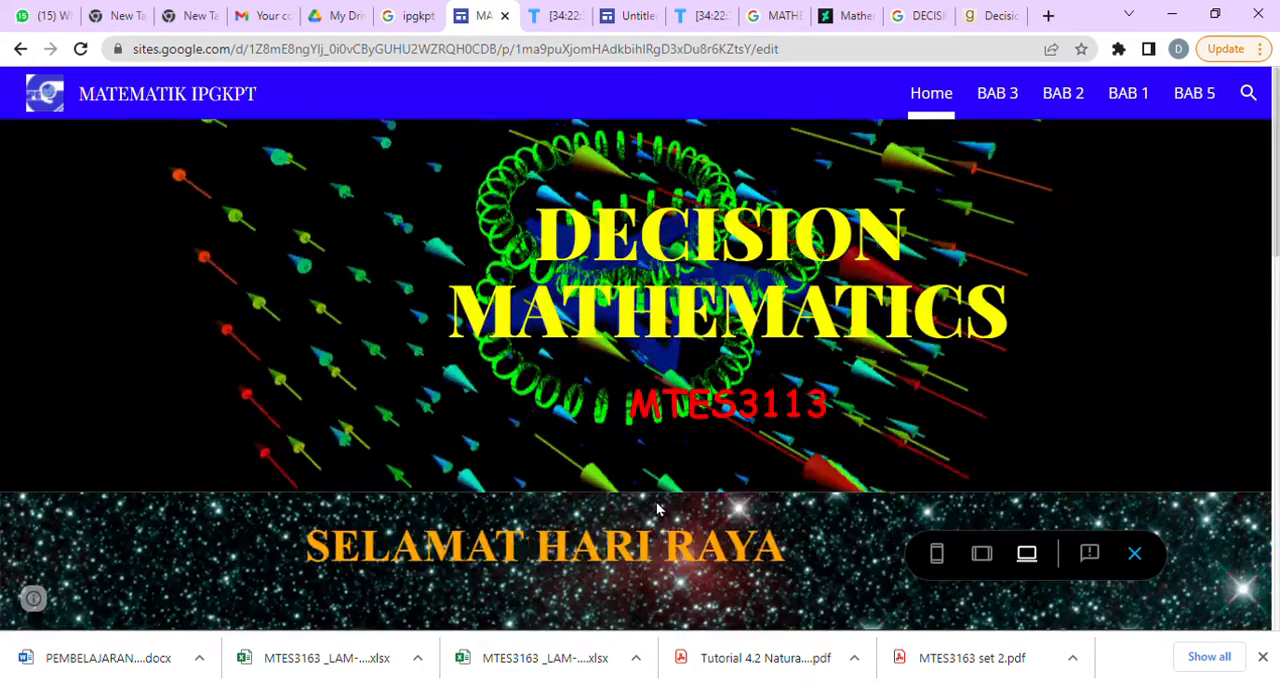
pyautogui.scroll(-5, 1135, 550)
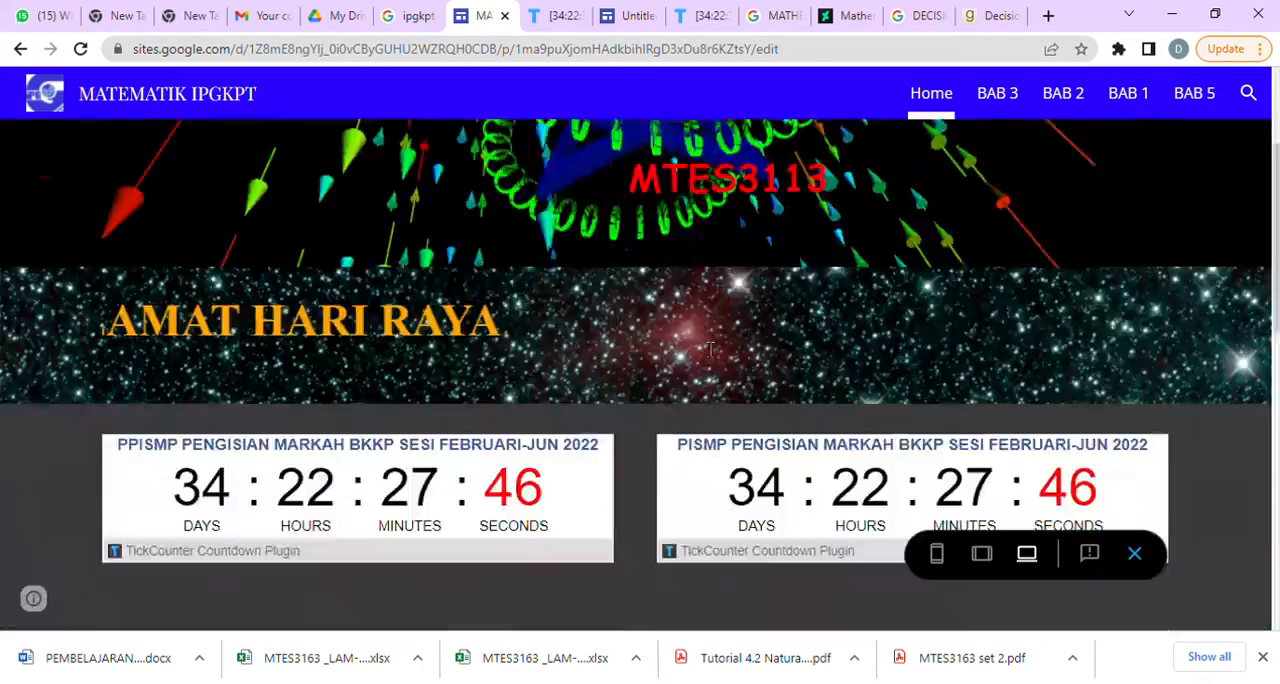
pyautogui.scroll(5, 985, 410)
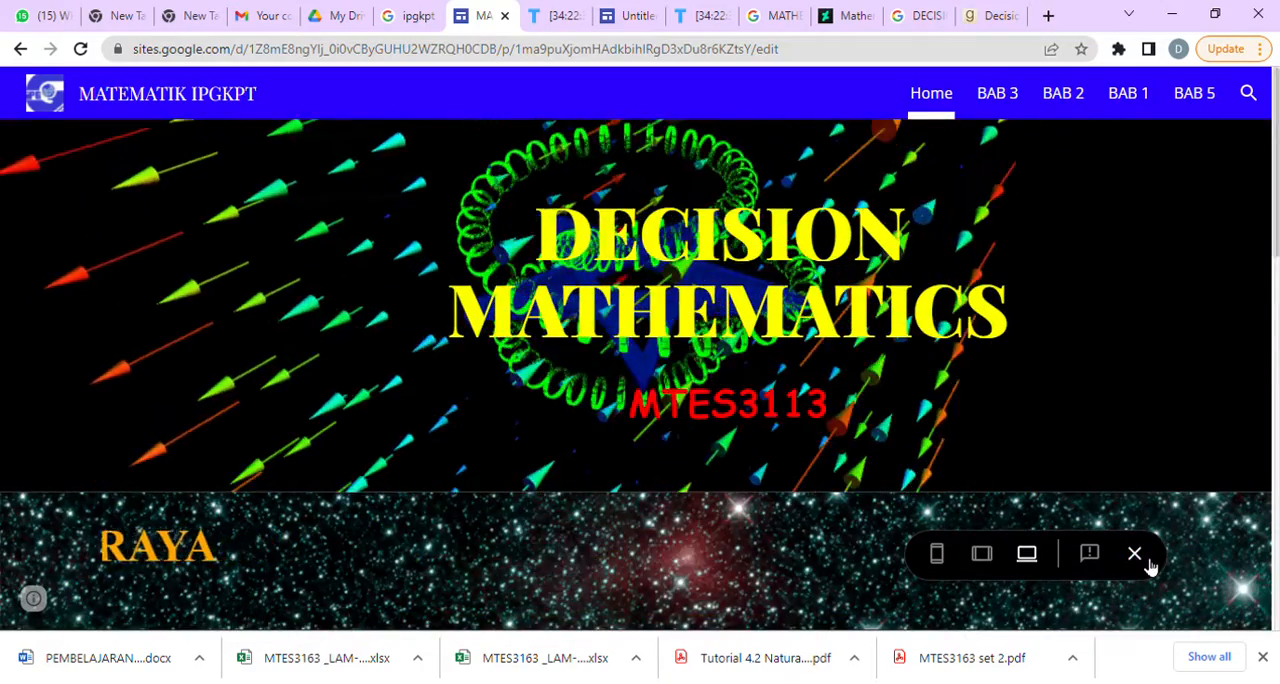
pyautogui.click(1135, 553)
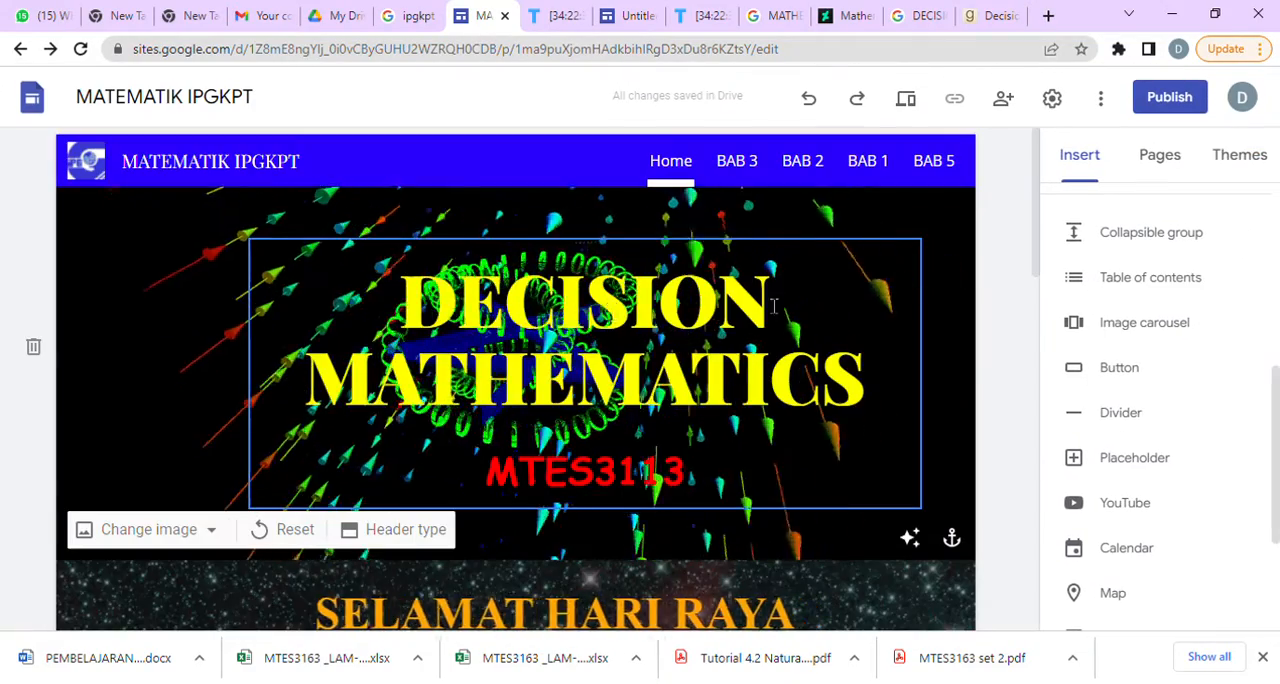
pyautogui.scroll(-15, 726, 530)
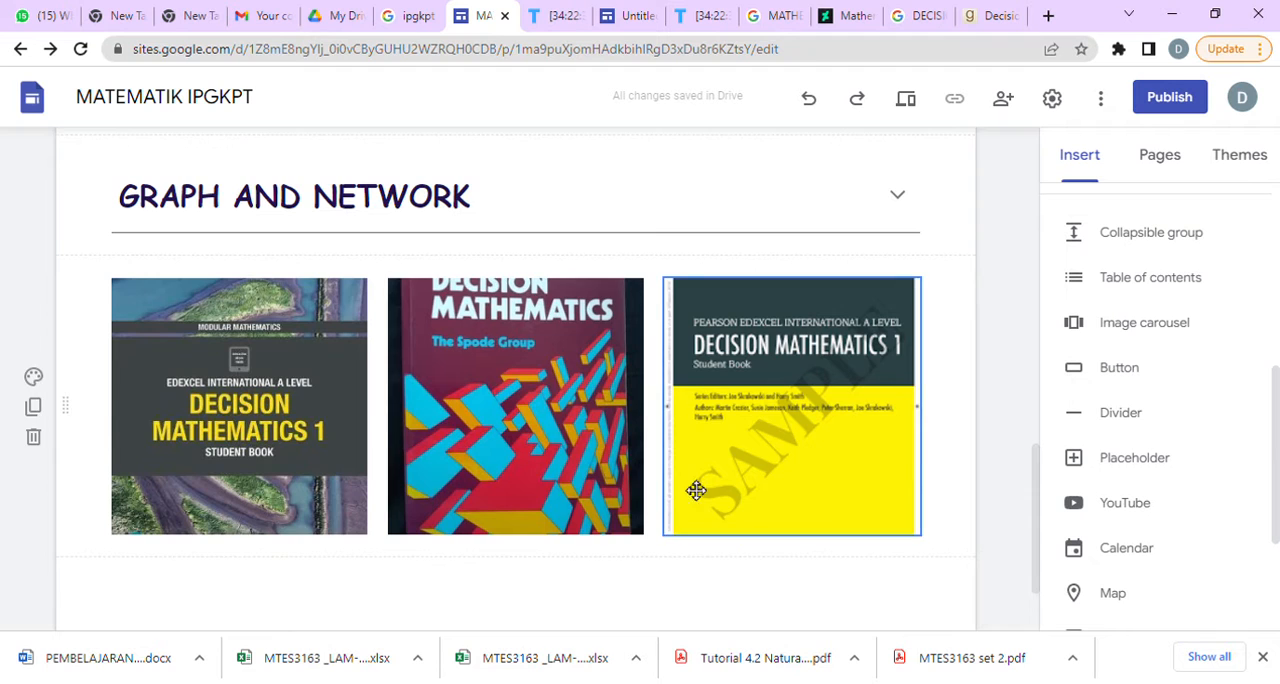
pyautogui.scroll(8, 750, 345)
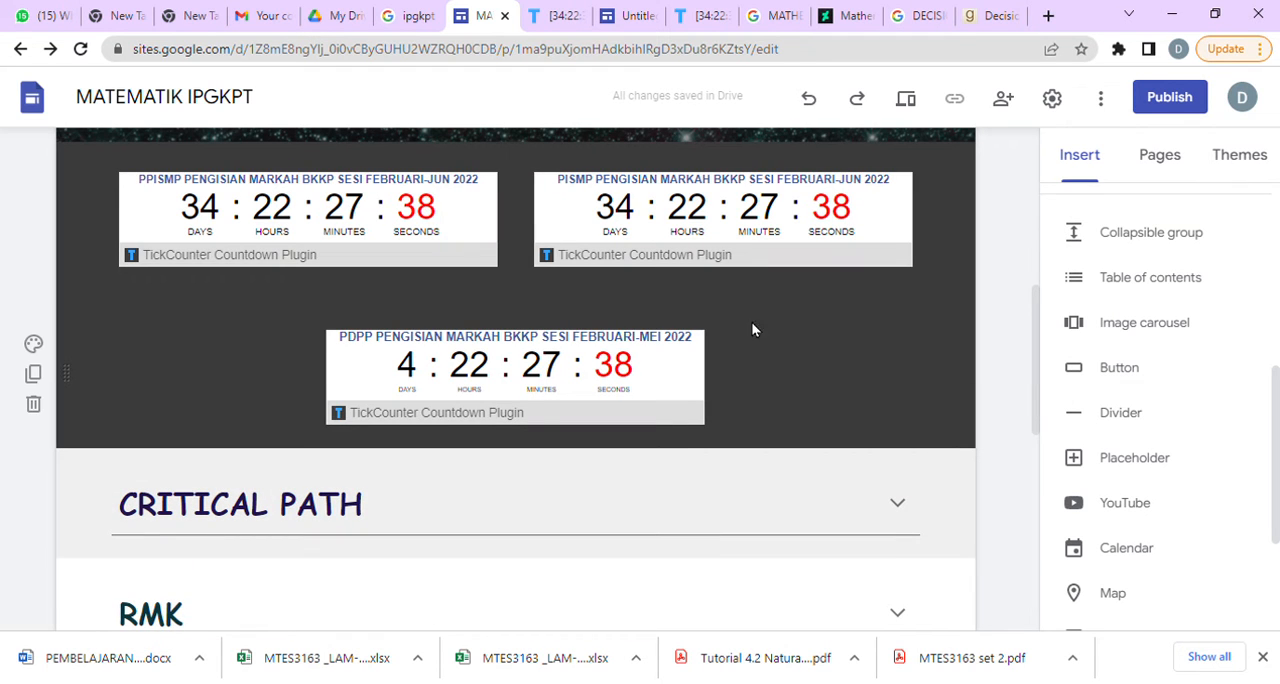
pyautogui.scroll(-8, 472, 571)
pyautogui.scroll(5, 366, 263)
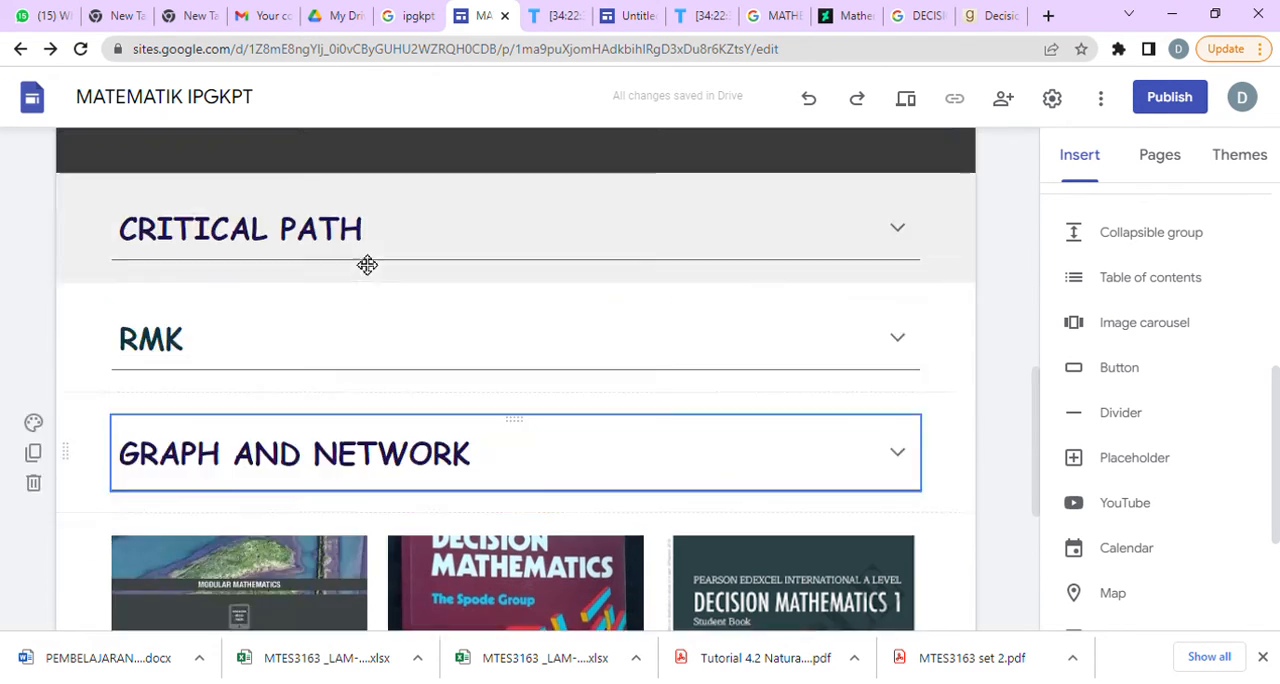
pyautogui.click(230, 628)
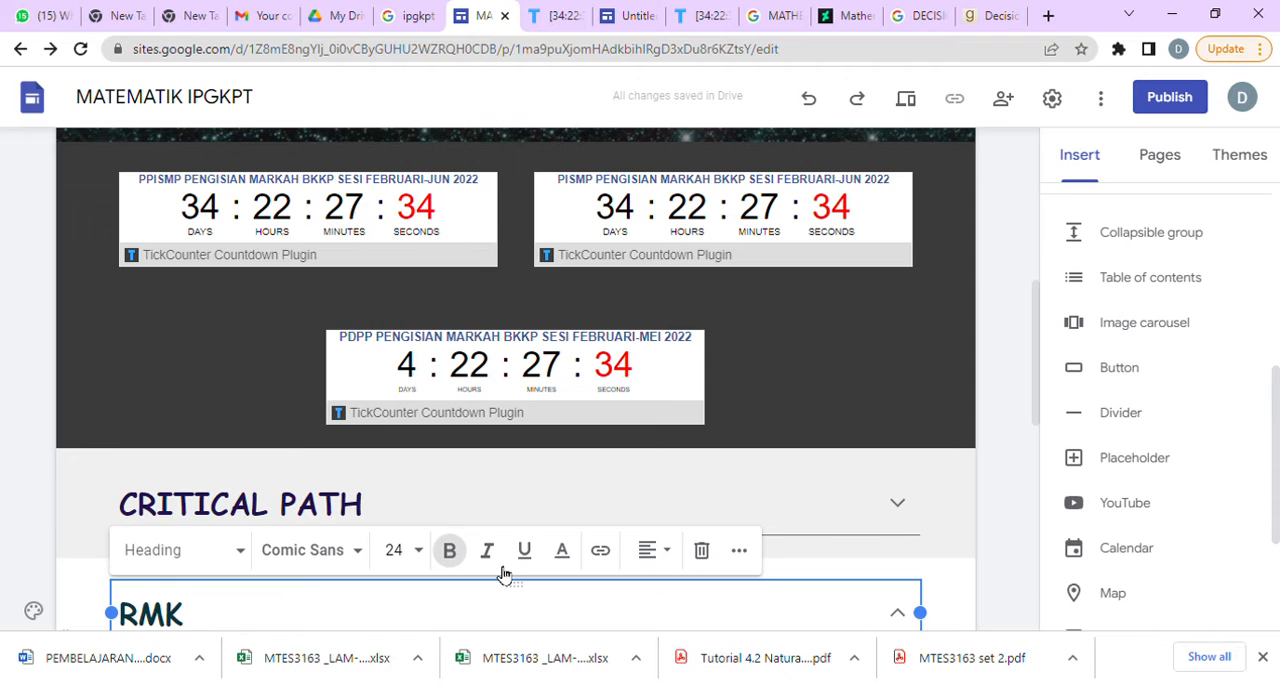
pyautogui.scroll(-5, 503, 571)
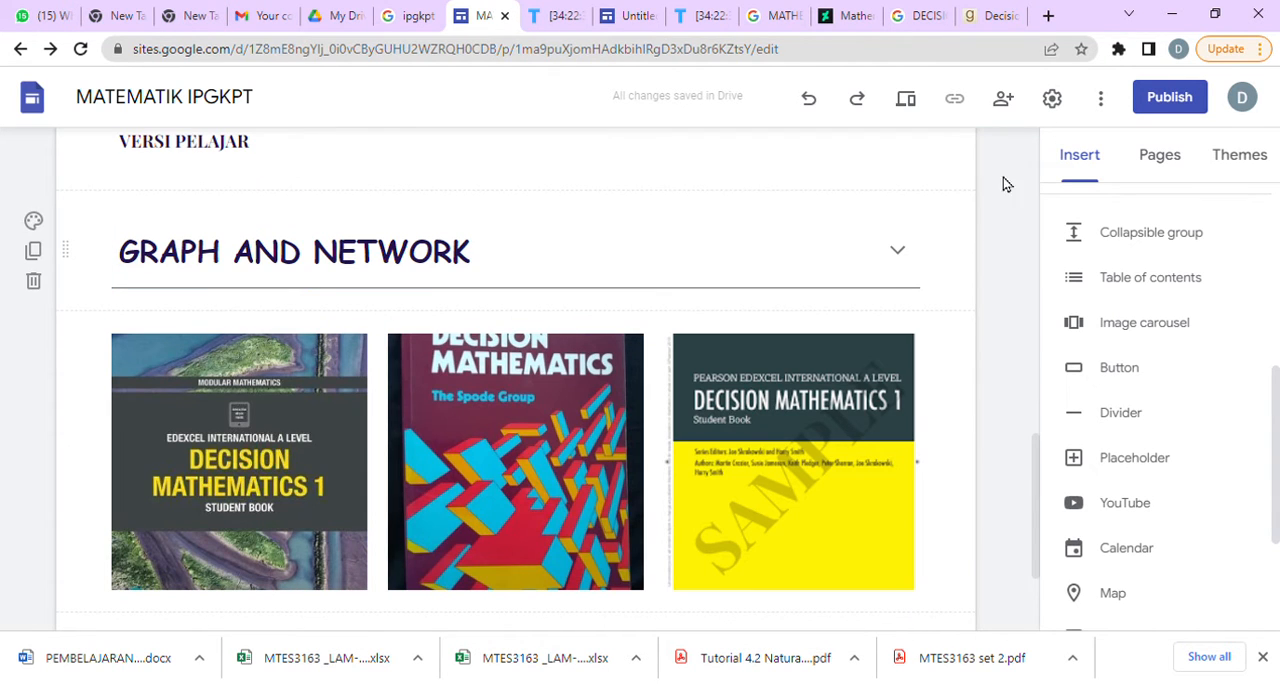
# Switch to Google Drive and create a folder named DECISION MATH SITE in My Drive.
pyautogui.click(1048, 15)
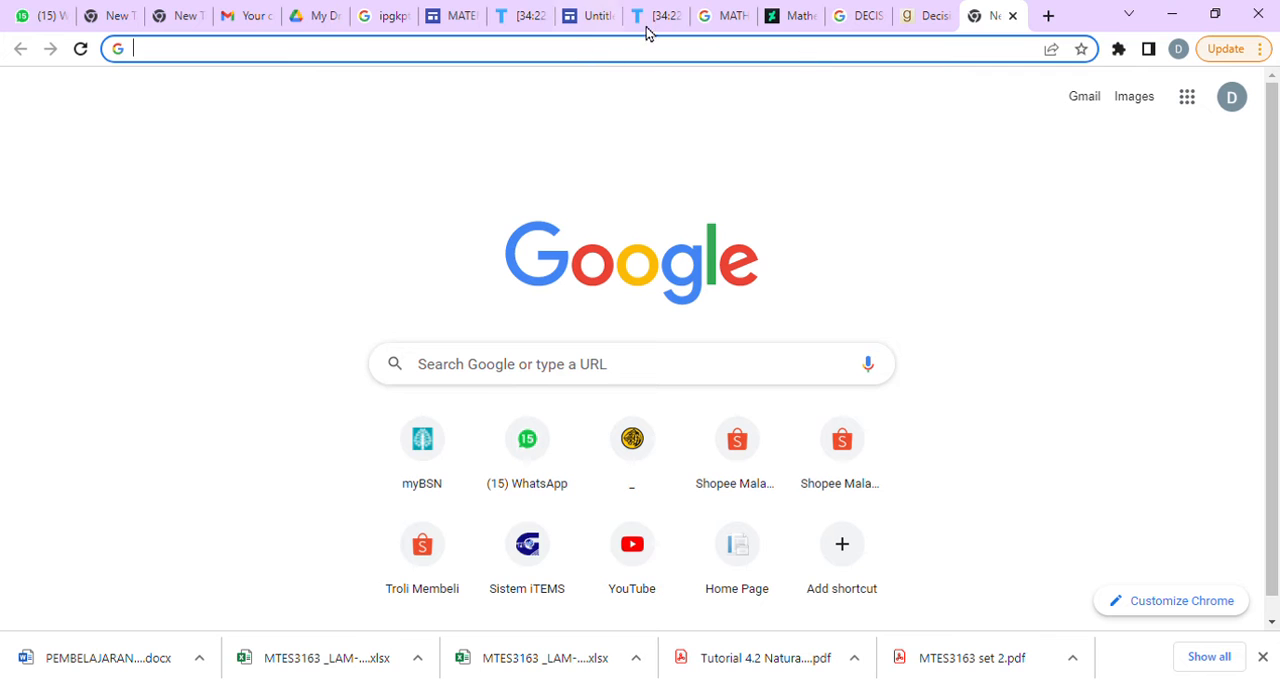
pyautogui.click(716, 18)
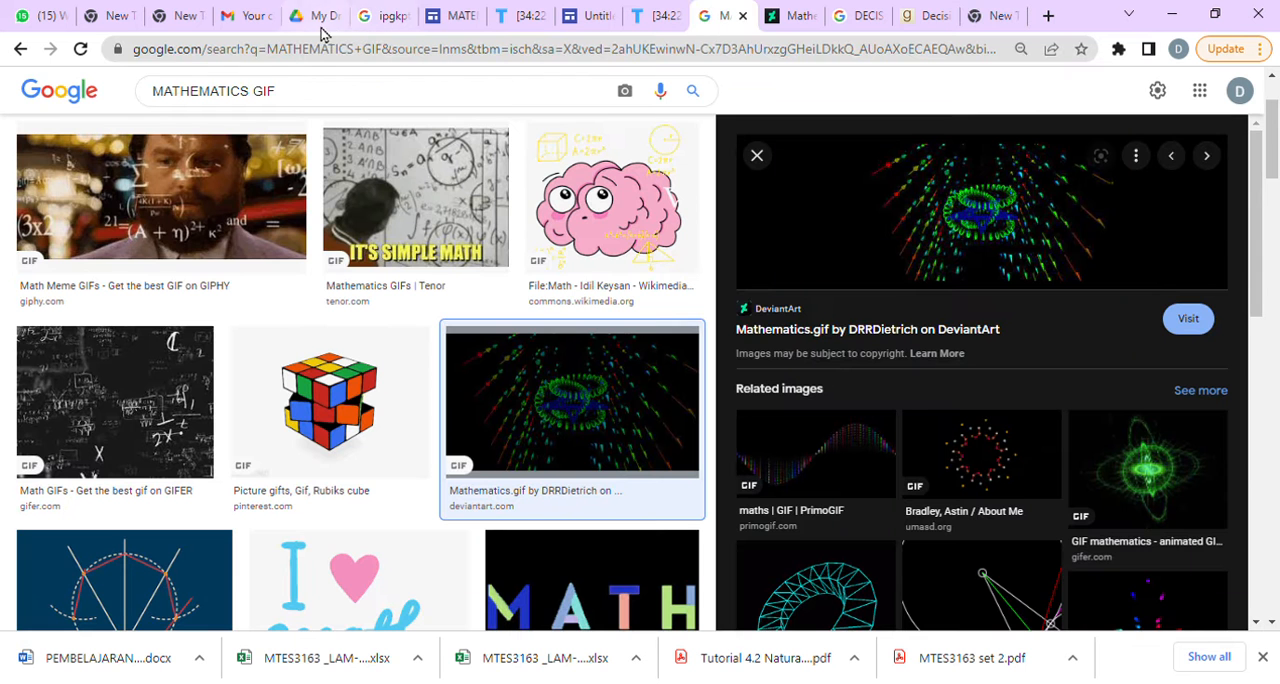
pyautogui.click(314, 18)
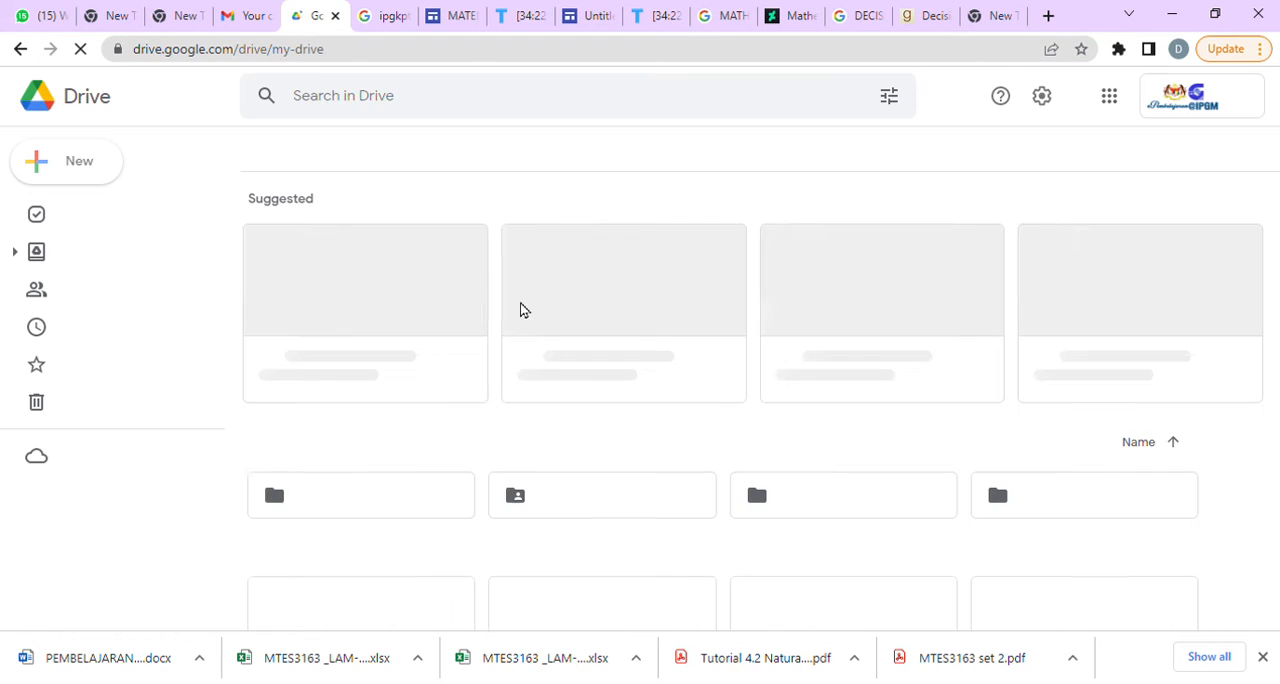
pyautogui.rightClick(561, 455)
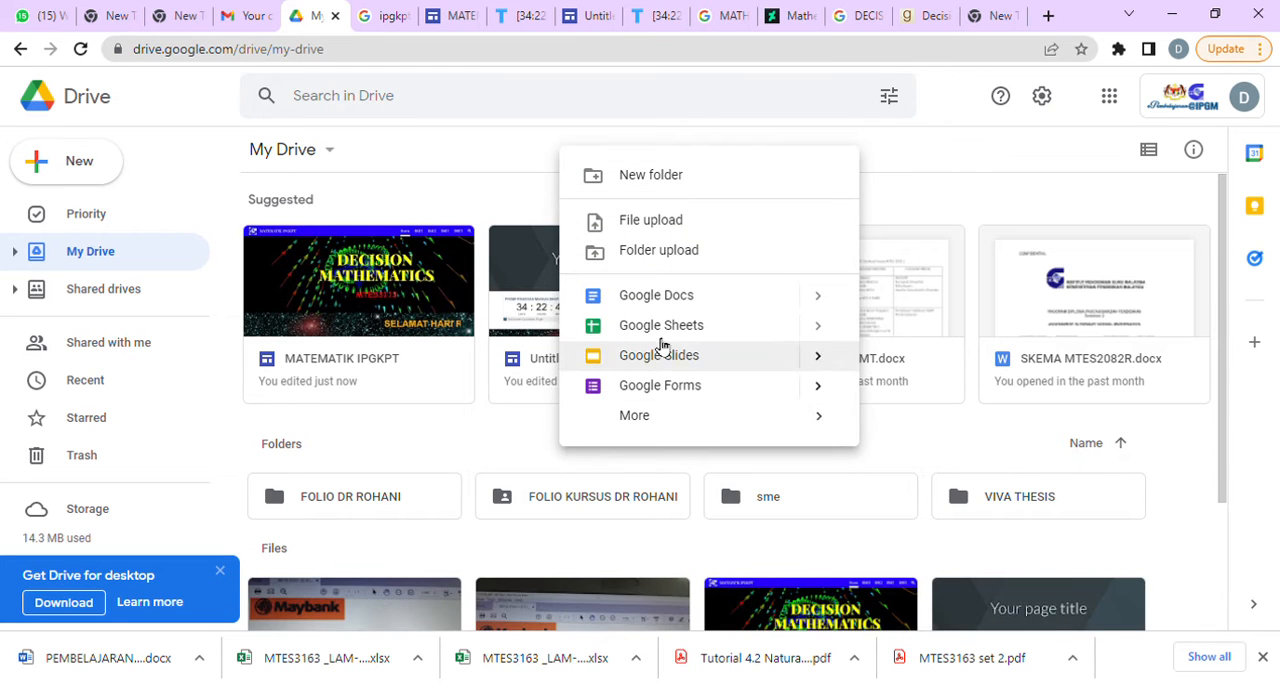
pyautogui.click(670, 188)
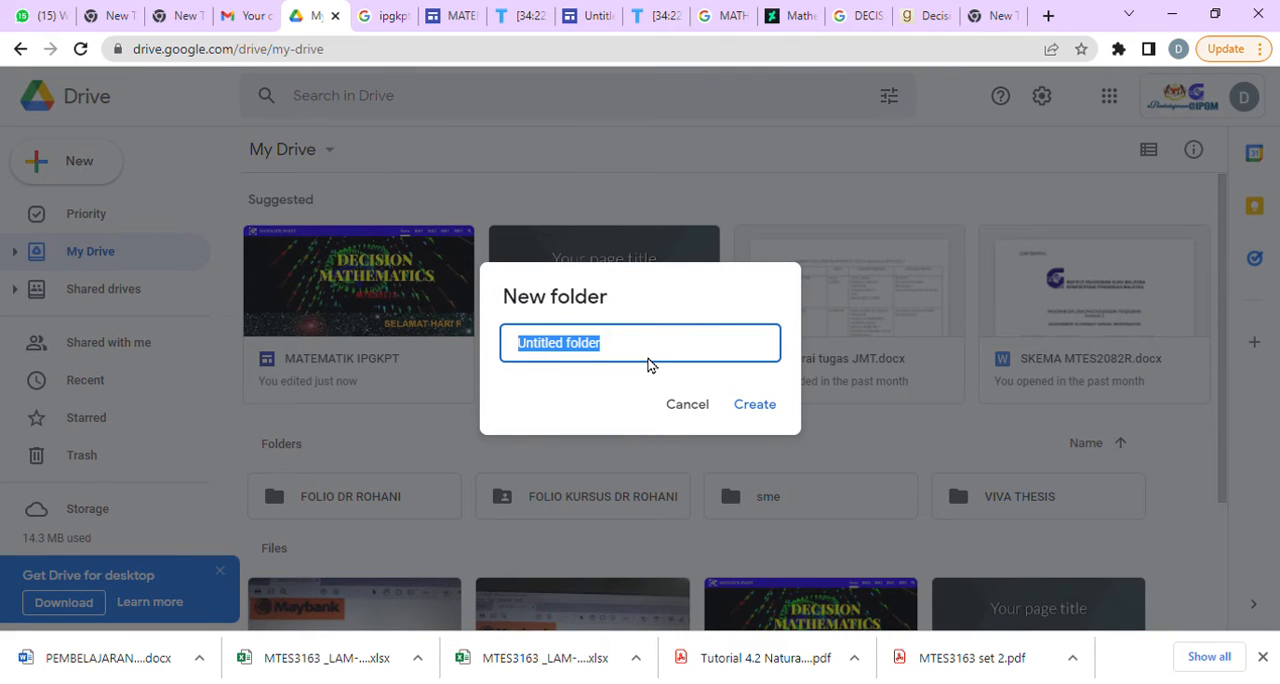
pyautogui.write('DECISION MATH SITE')
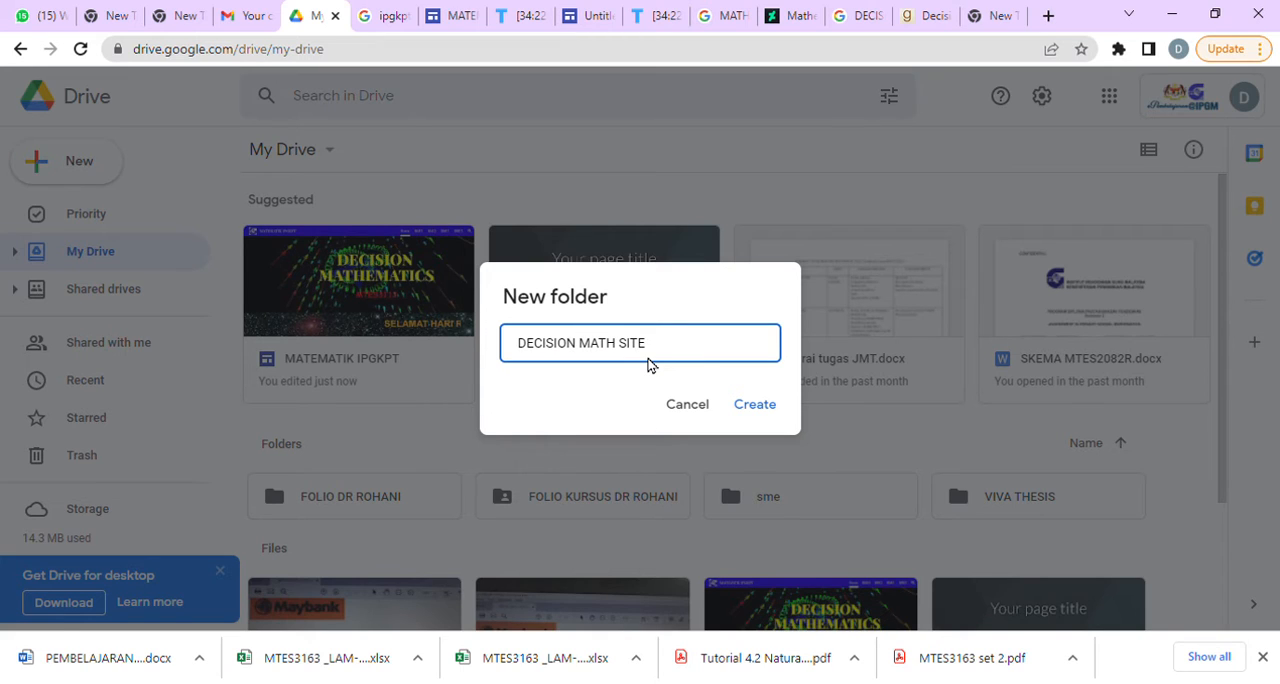
pyautogui.click(766, 405)
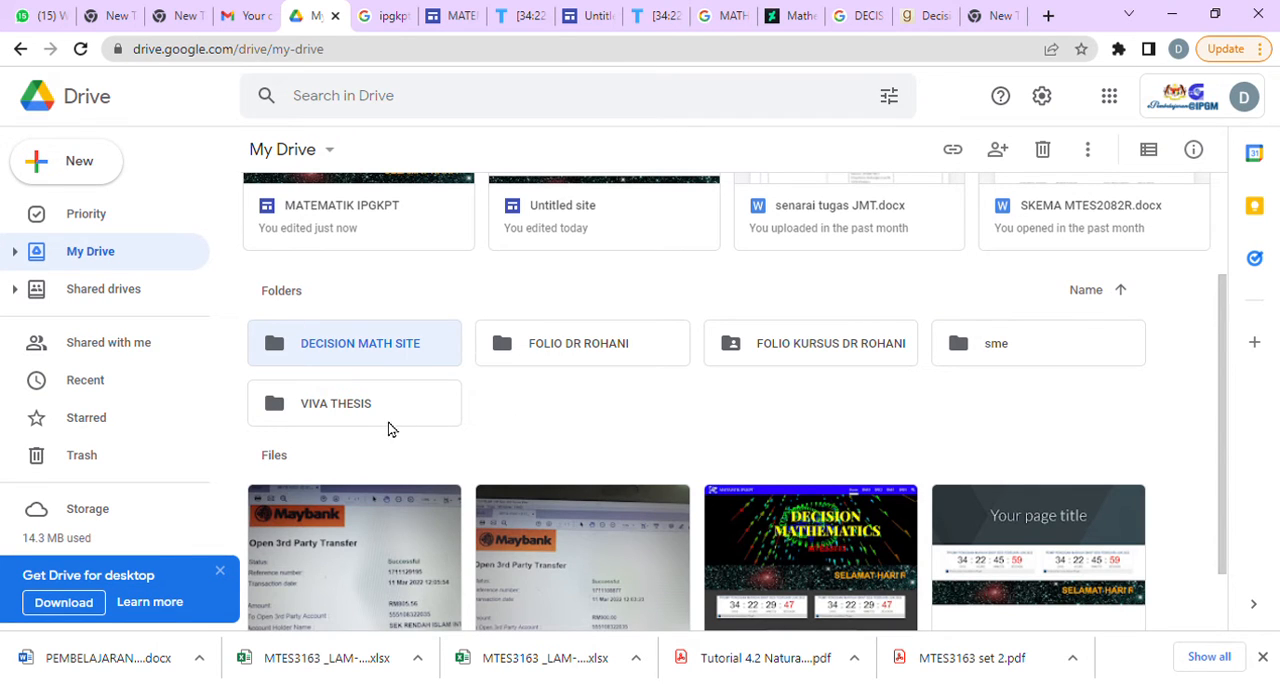
# Upload MTES3113.pdf into the DECISION MATH SITE folder and dismiss the upload notice.
pyautogui.doubleClick(393, 348)
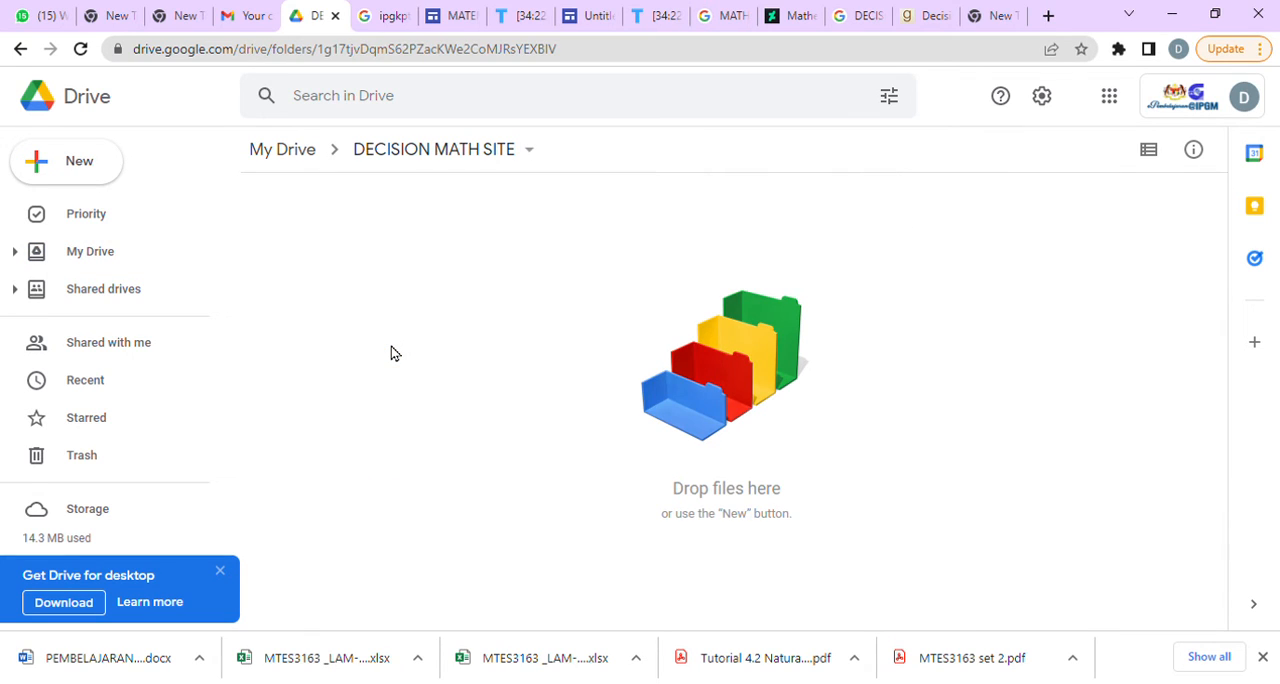
pyautogui.rightClick(600, 279)
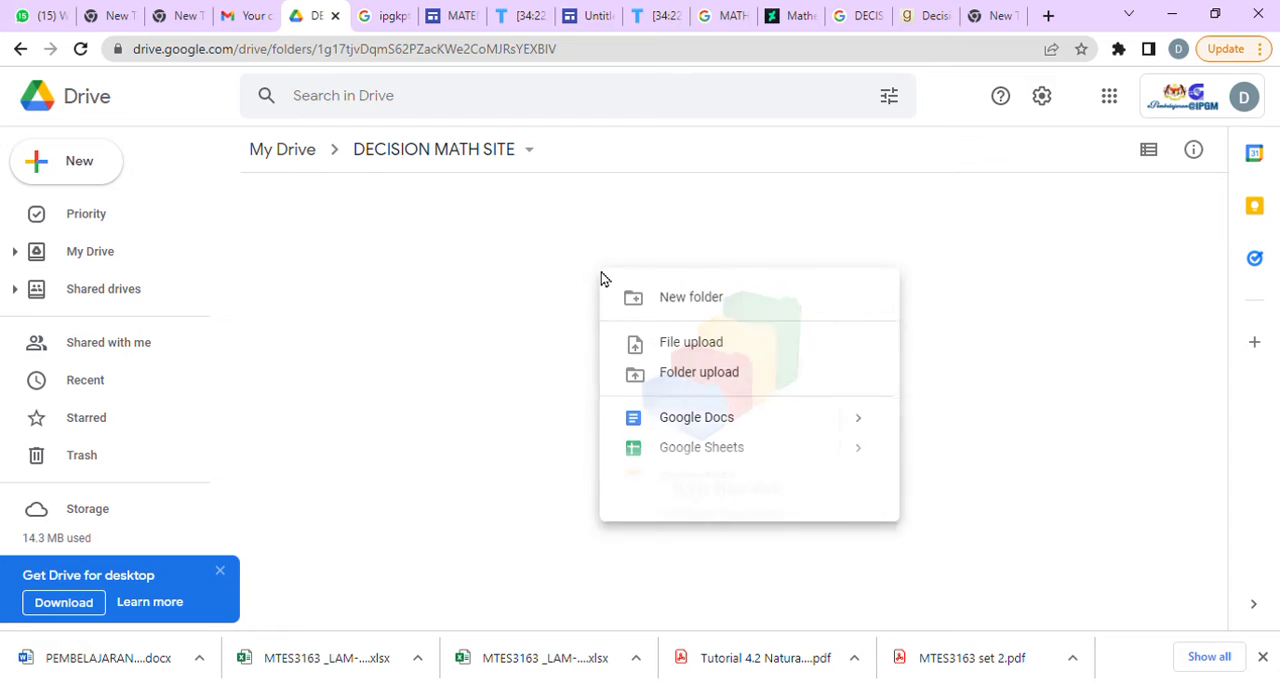
pyautogui.click(685, 350)
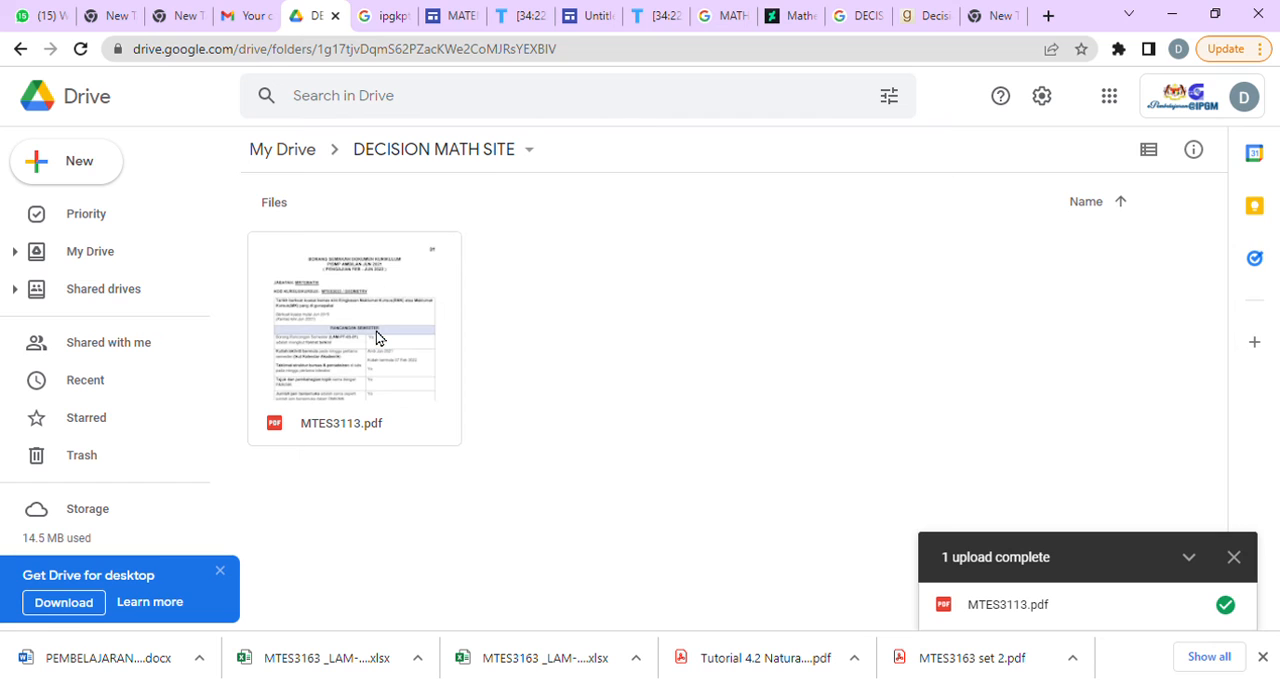
pyautogui.click(432, 256)
pyautogui.click(1234, 557)
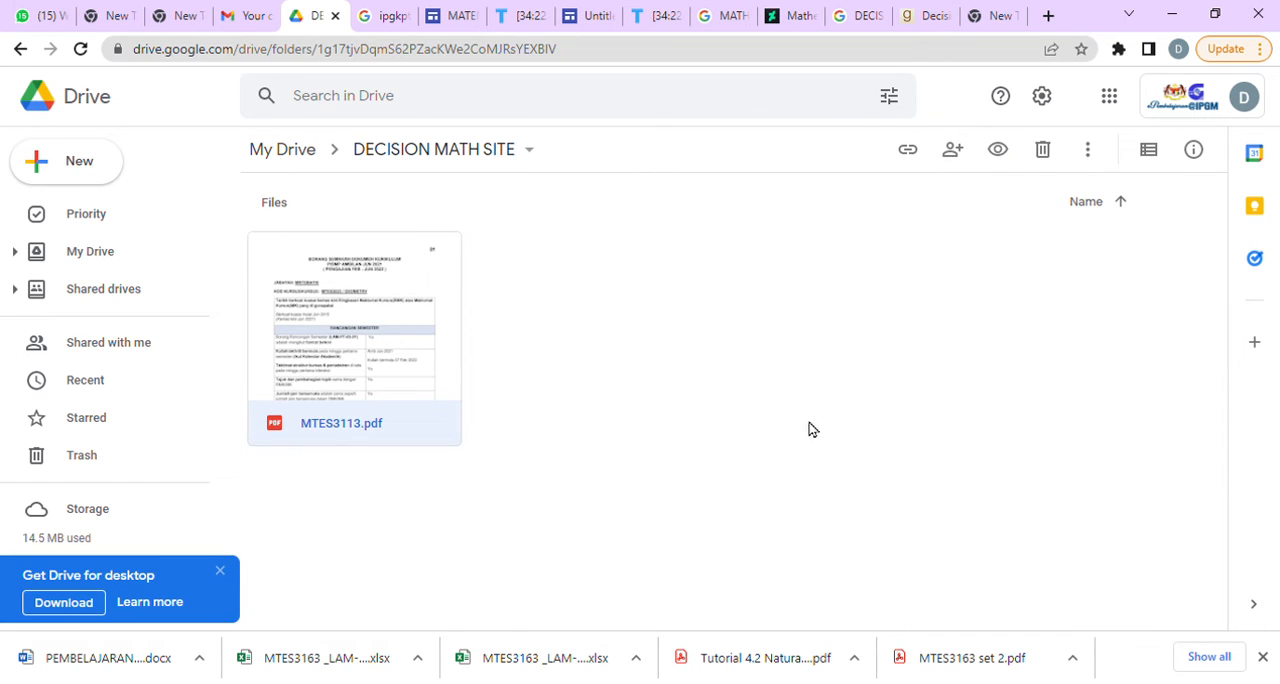
pyautogui.rightClick(578, 377)
pyautogui.click(650, 406)
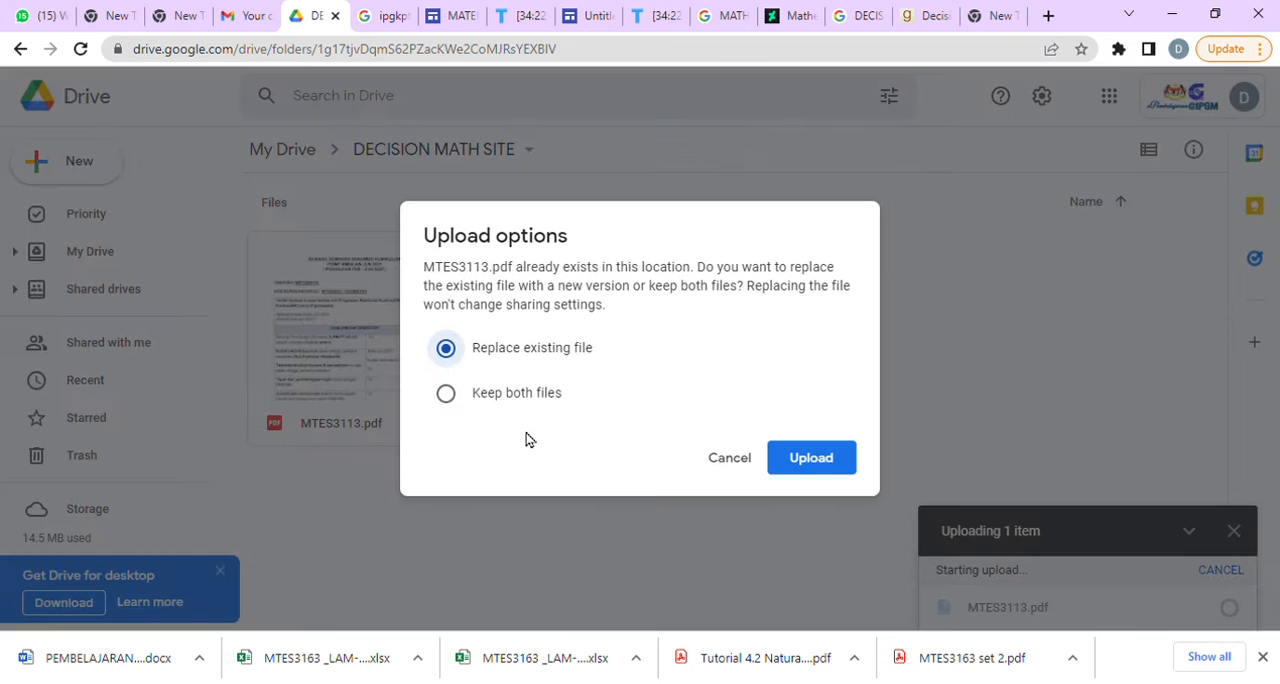
pyautogui.click(755, 465)
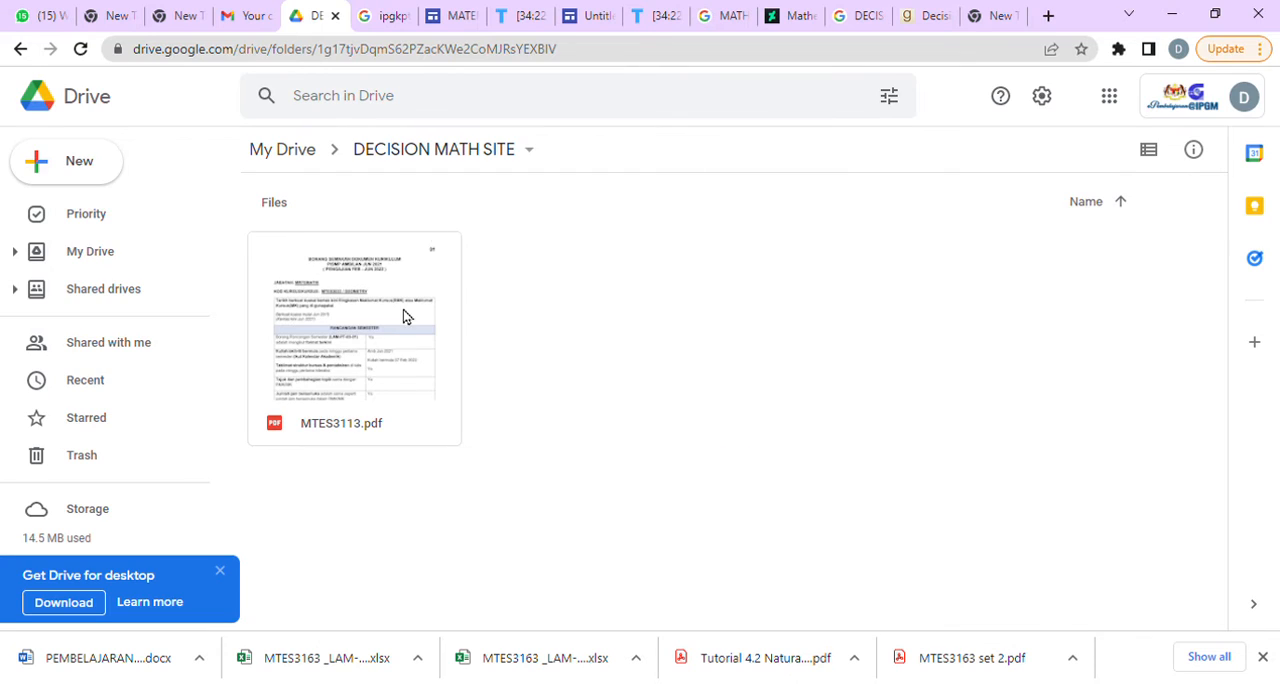
# Share MTES3113.pdf with anyone with the link as Viewer and copy its link.
pyautogui.click(405, 391)
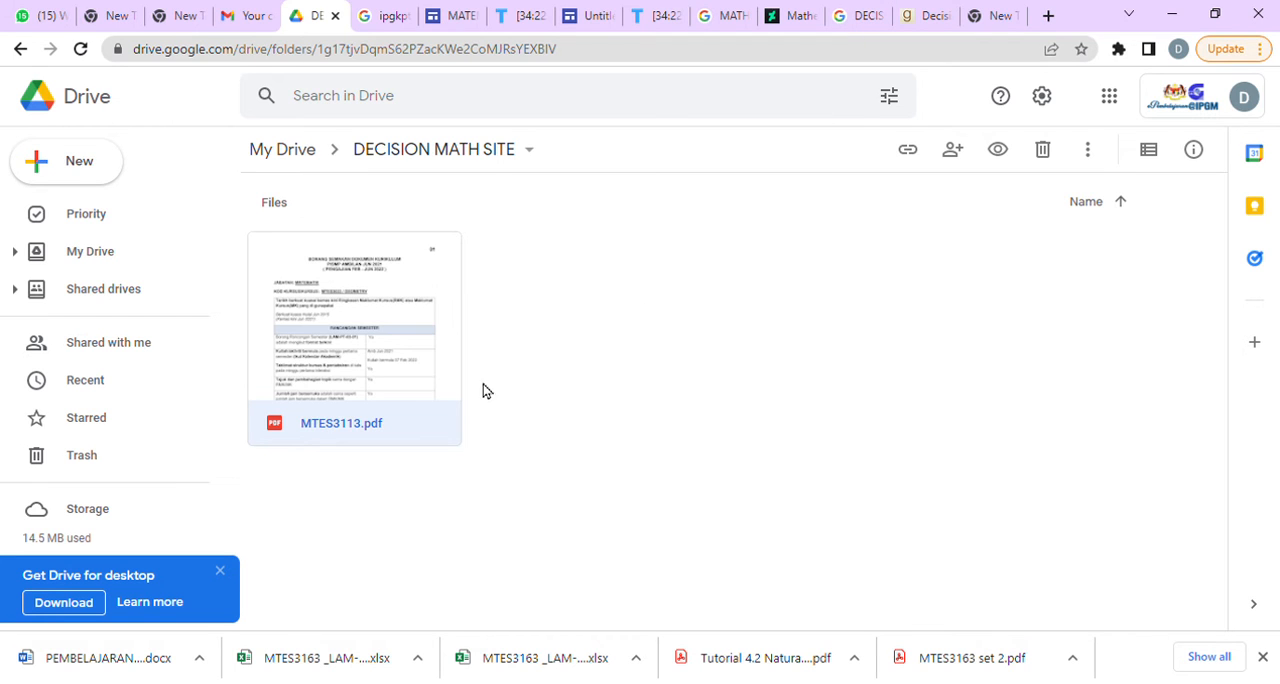
pyautogui.rightClick(420, 352)
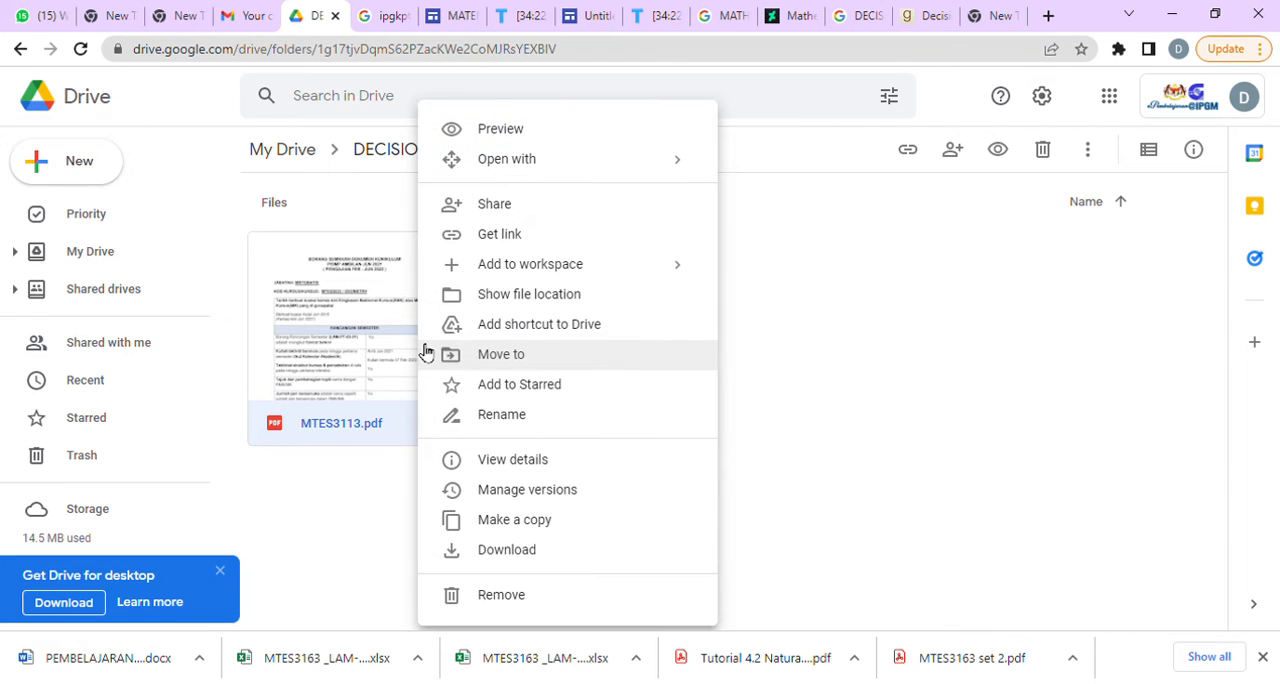
pyautogui.click(500, 234)
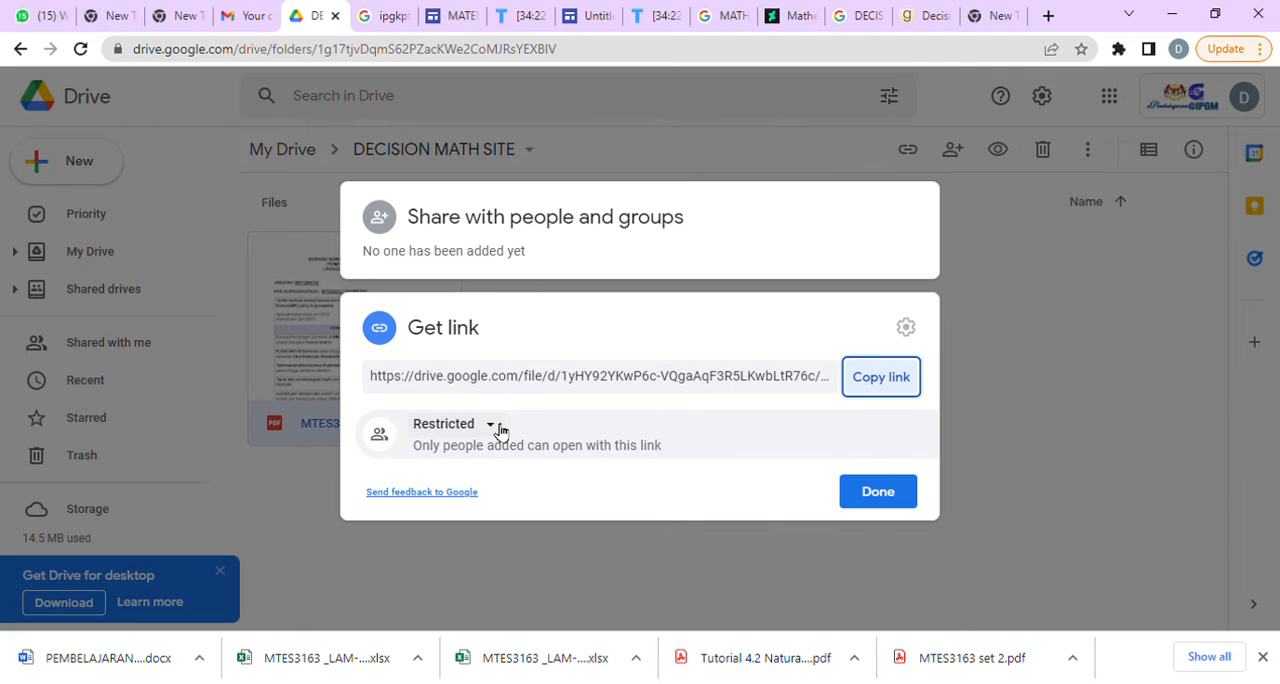
pyautogui.click(490, 425)
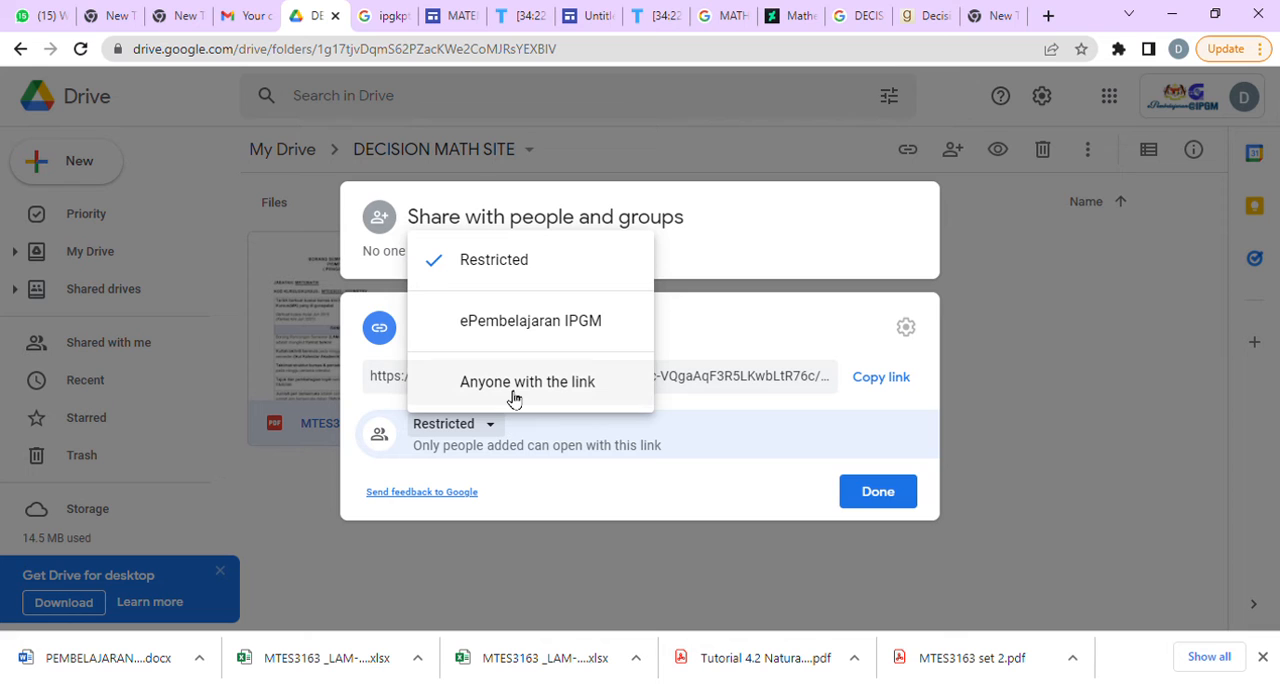
pyautogui.click(513, 383)
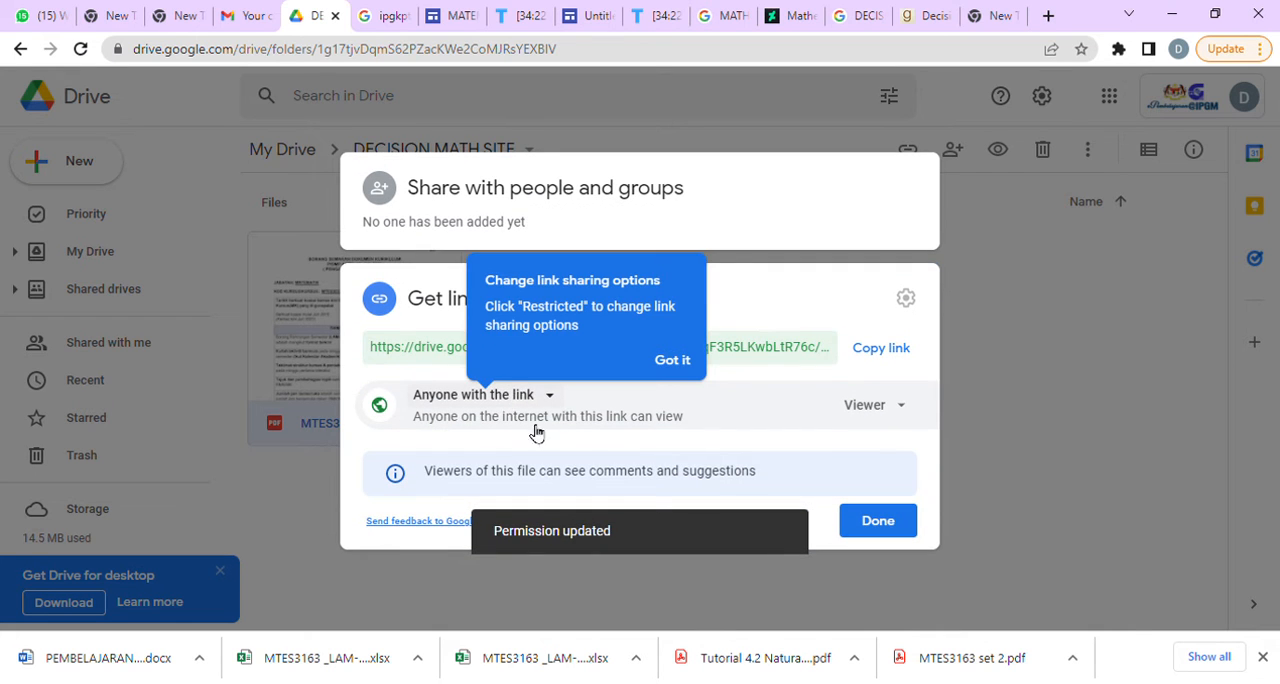
pyautogui.click(906, 409)
pyautogui.click(908, 414)
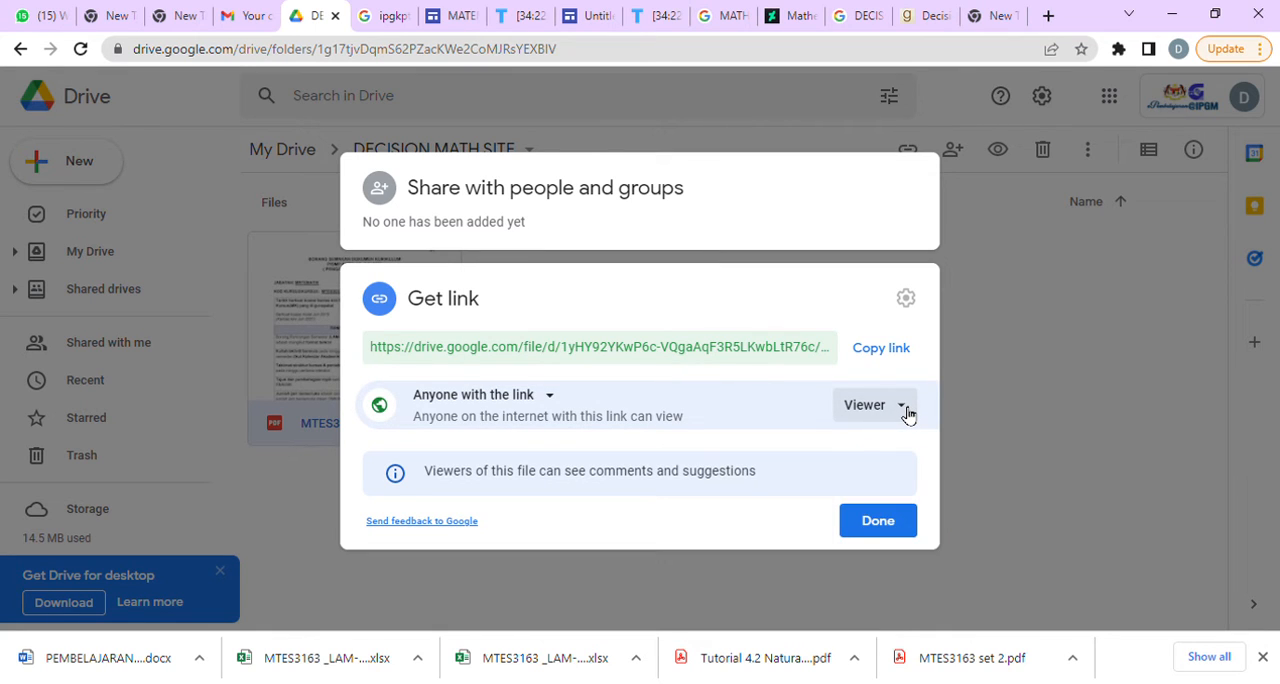
pyautogui.click(899, 354)
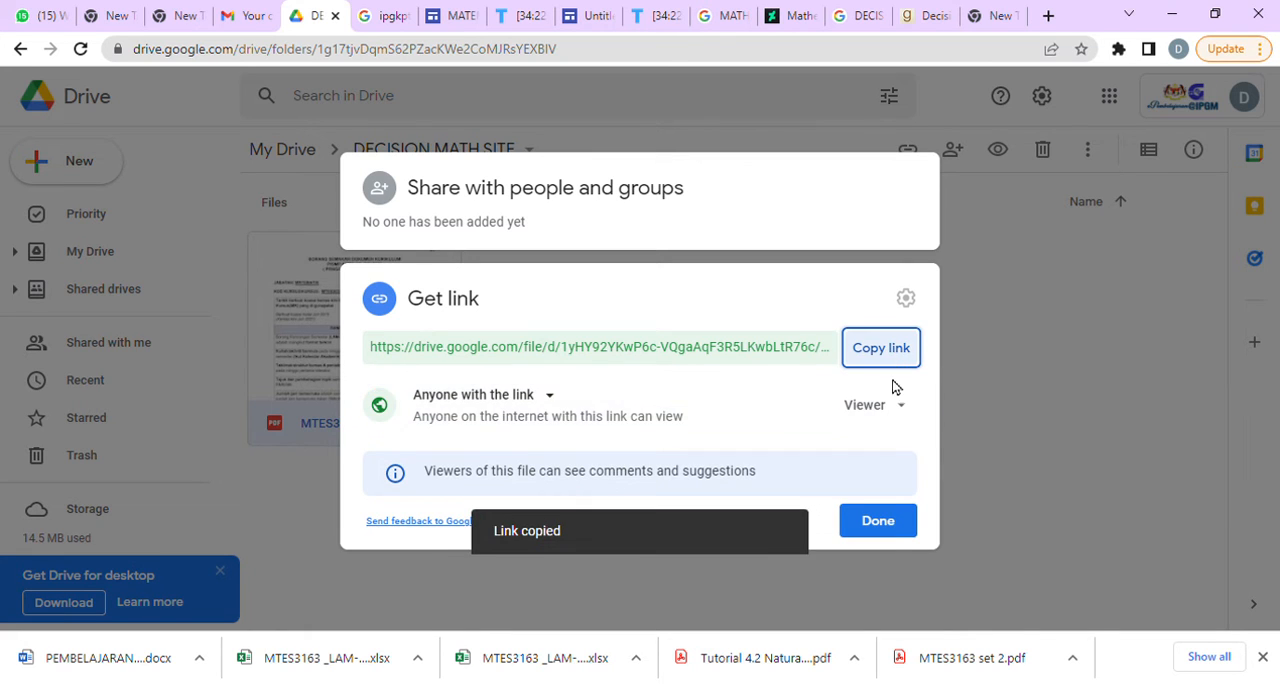
pyautogui.click(891, 527)
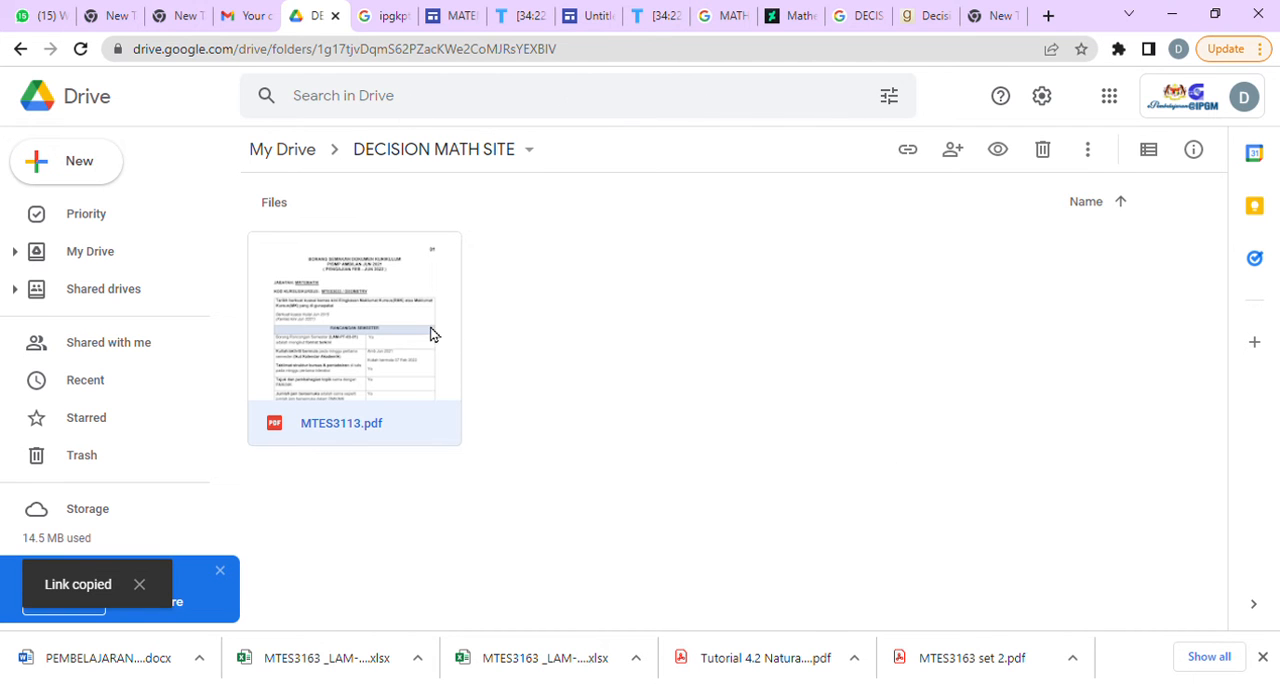
# Return to the site editor and link the VERSI PELAJAR text in the RMK section to the copied Drive file link.
pyautogui.click(463, 20)
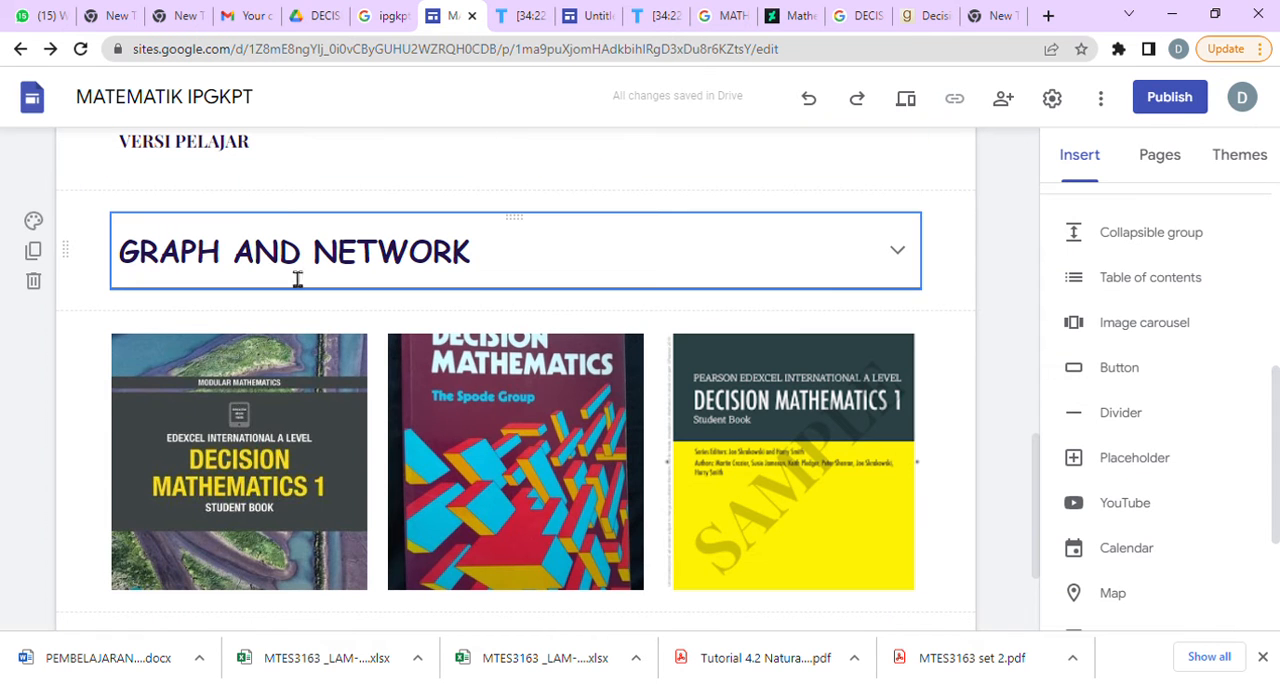
pyautogui.click(330, 160)
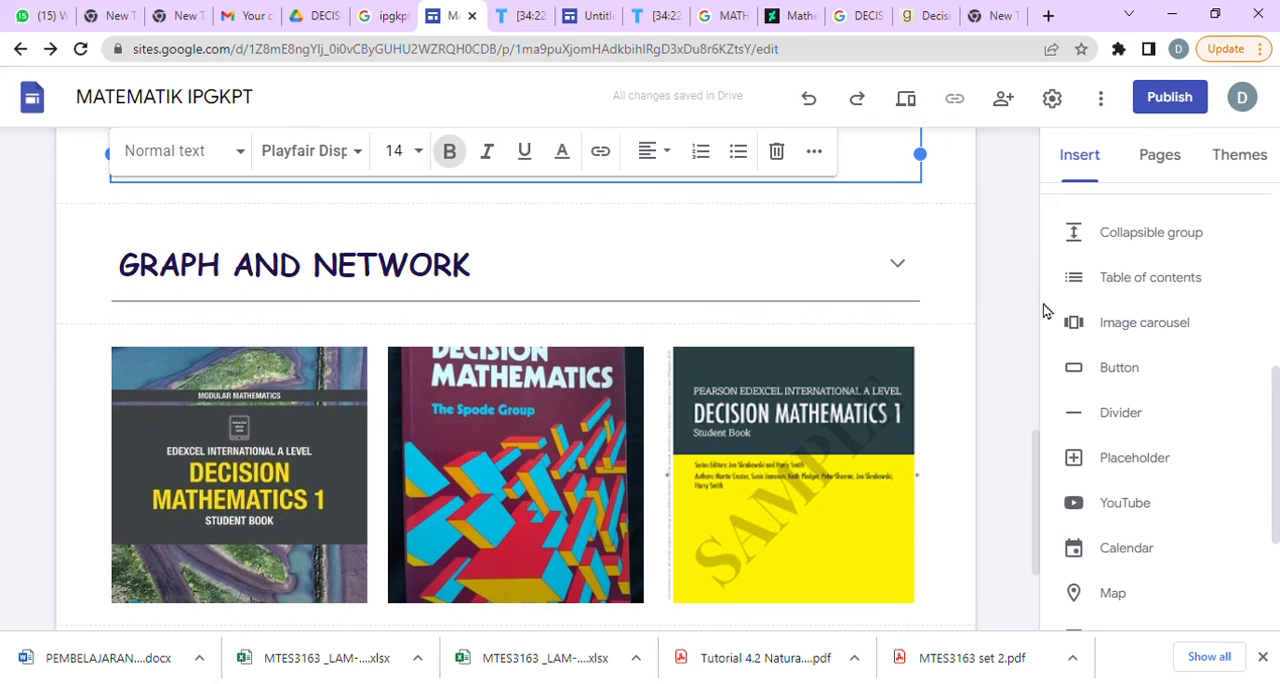
pyautogui.scroll(3, 1040, 450)
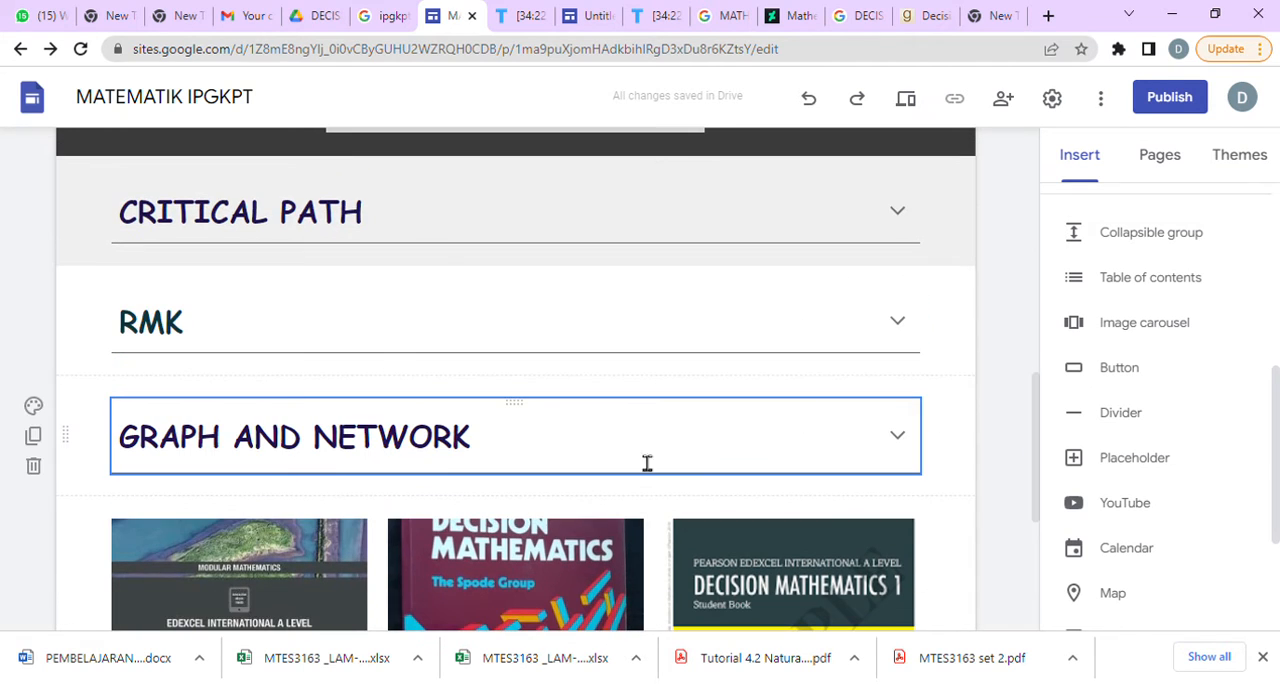
pyautogui.click(369, 318)
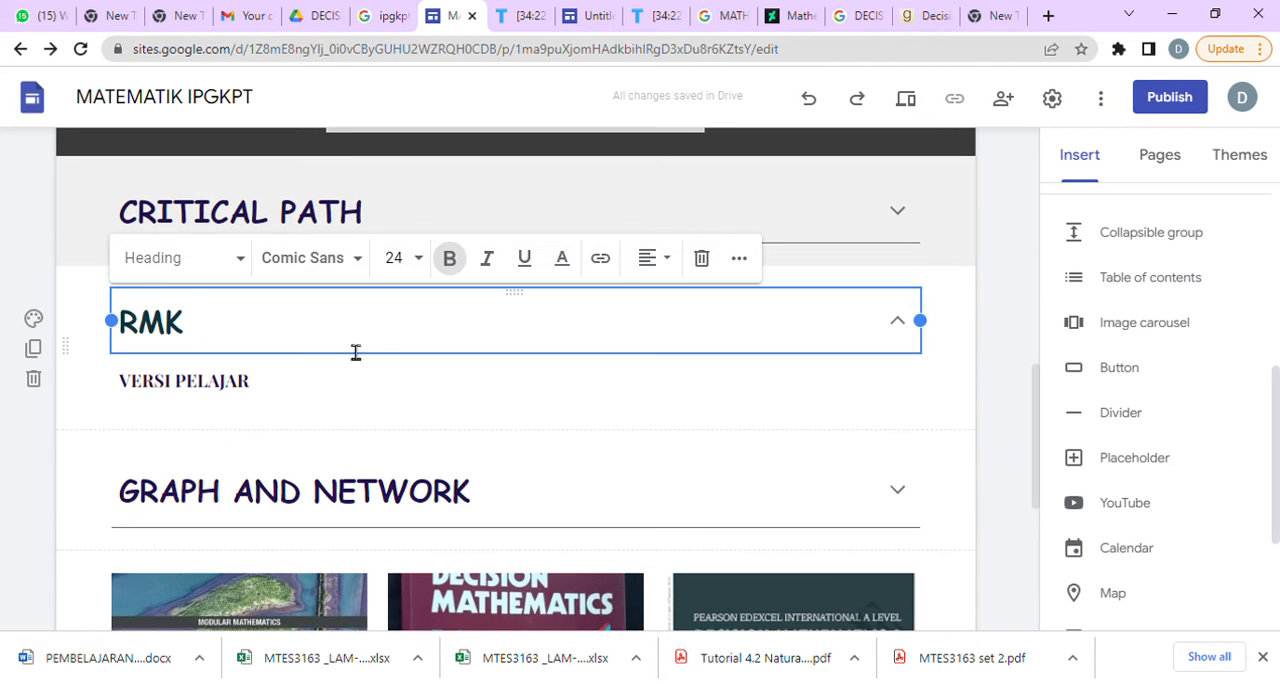
pyautogui.click(274, 394)
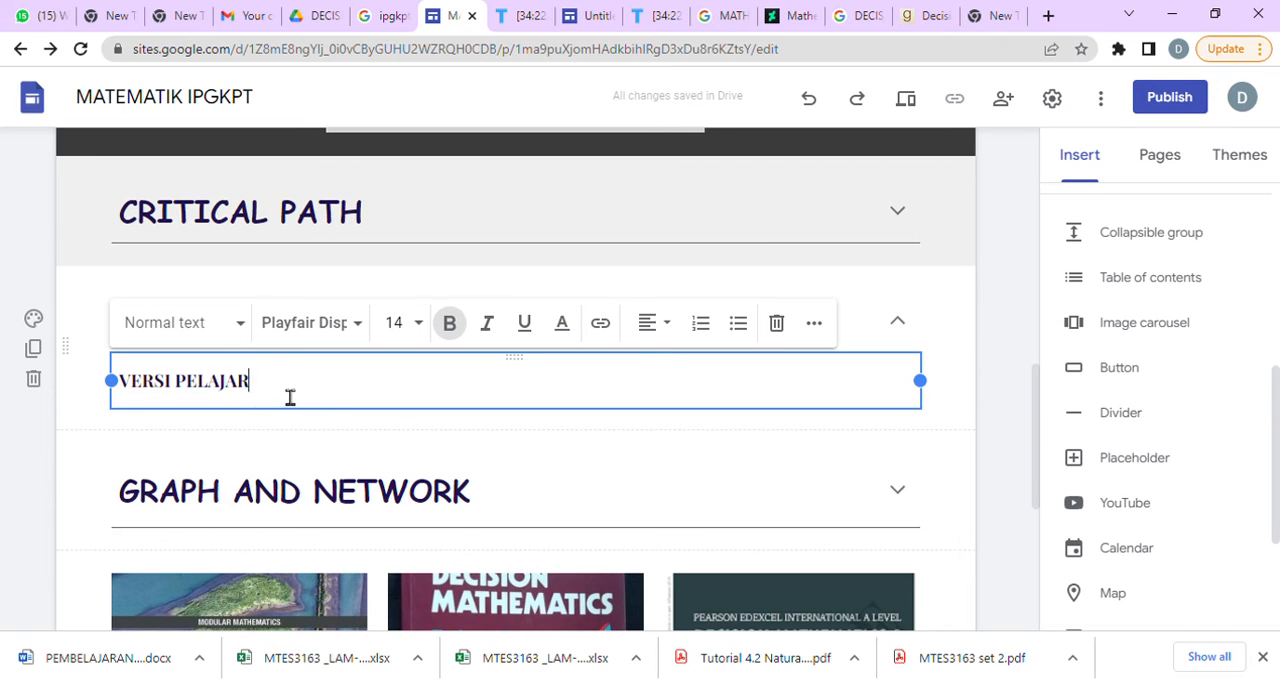
pyautogui.moveTo(267, 397); pyautogui.dragTo(139, 398)
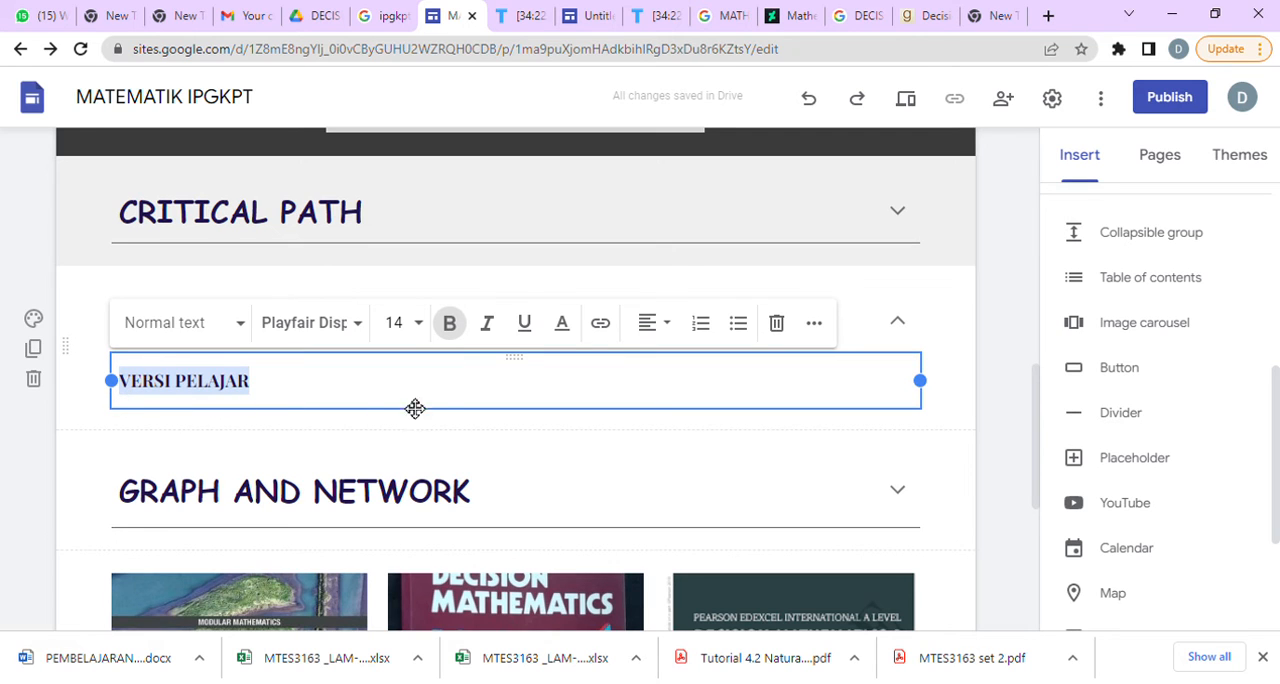
pyautogui.click(601, 325)
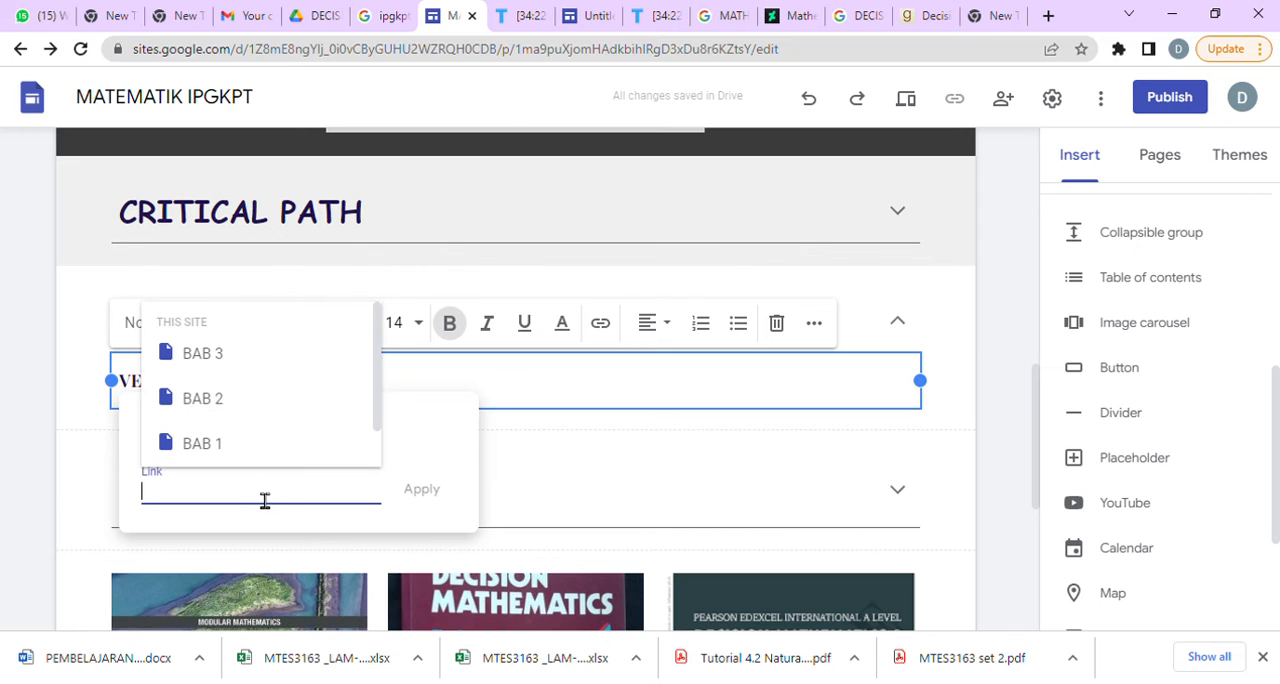
pyautogui.hotkey('ctrl', 'v')
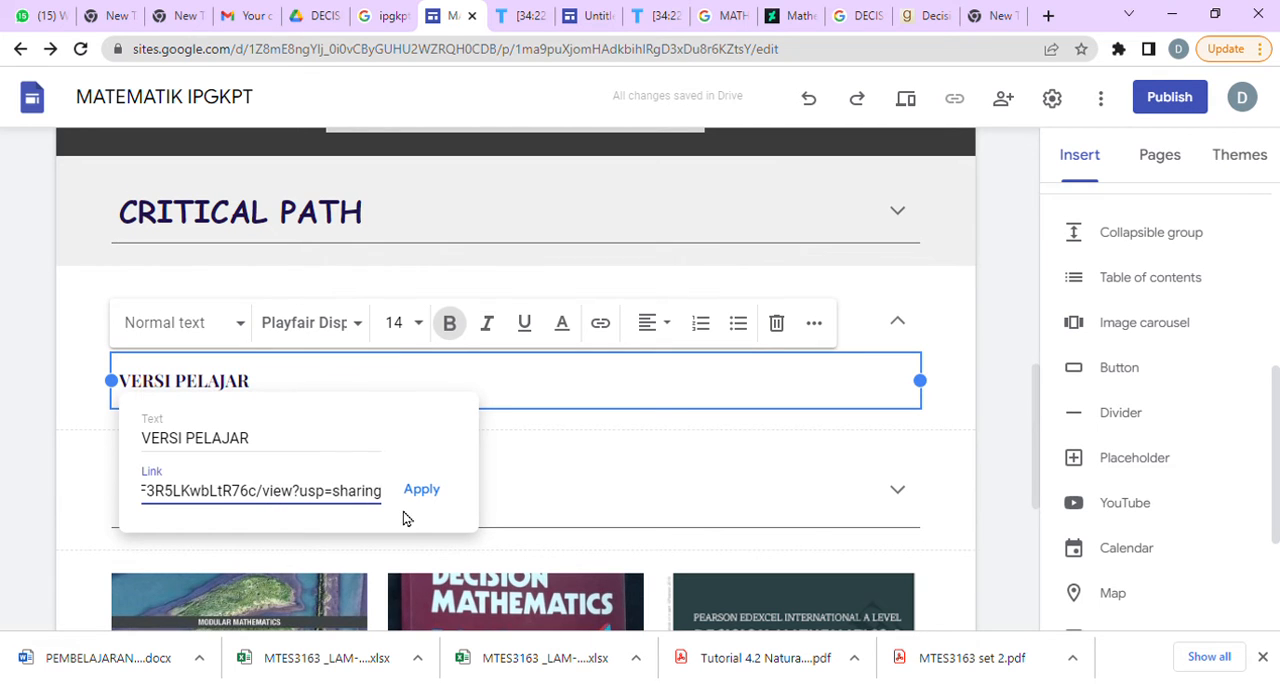
pyautogui.click(438, 494)
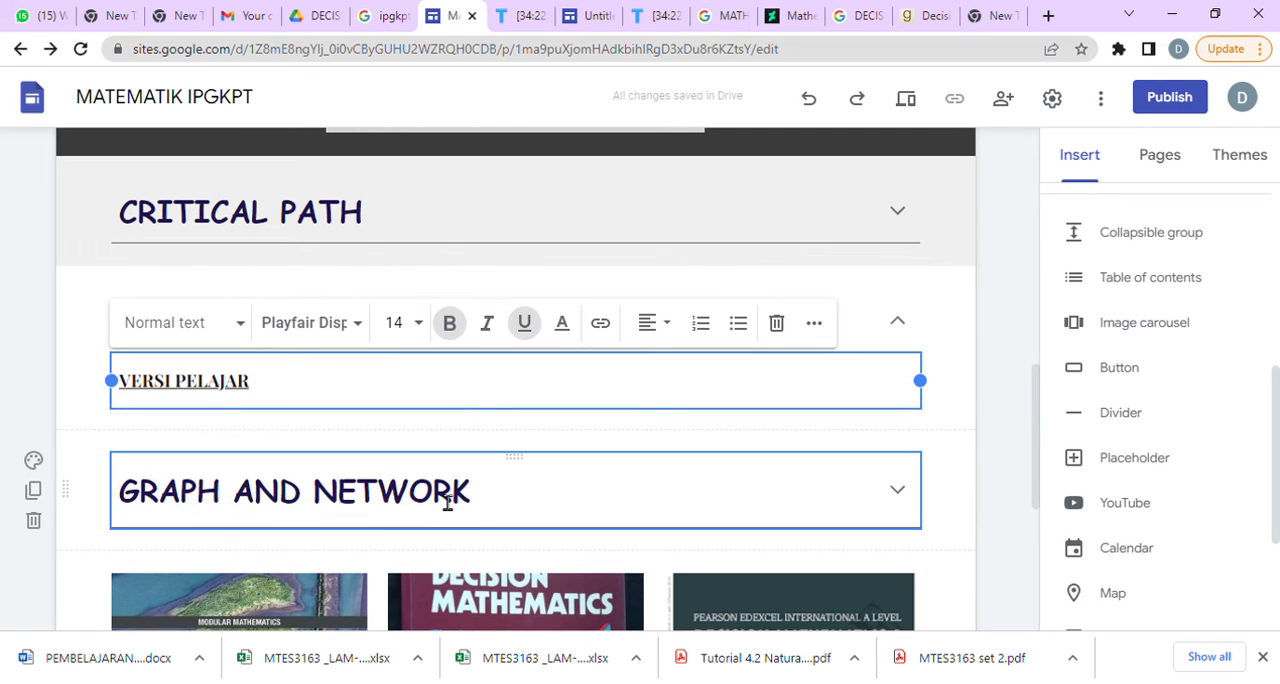
# Preview the home page, expand the RMK section and open the VERSI PELAJAR link to test it.
pyautogui.click(905, 98)
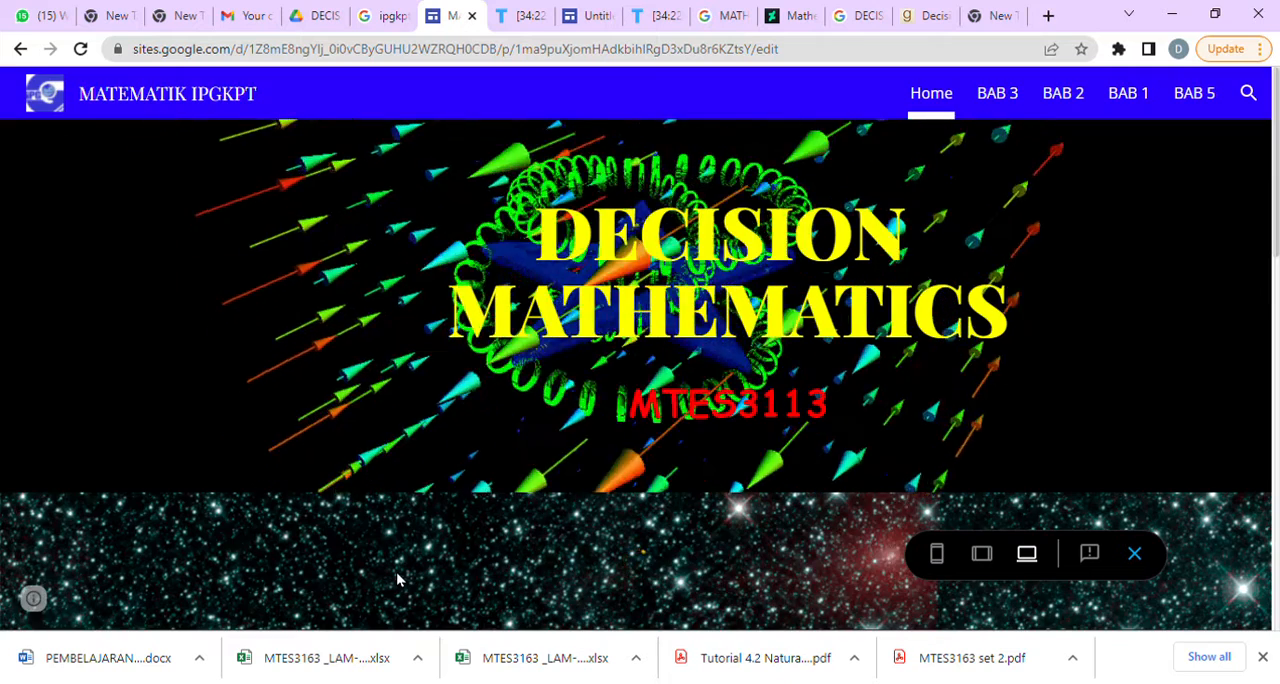
pyautogui.scroll(-5, 396, 572)
pyautogui.scroll(-4, 381, 563)
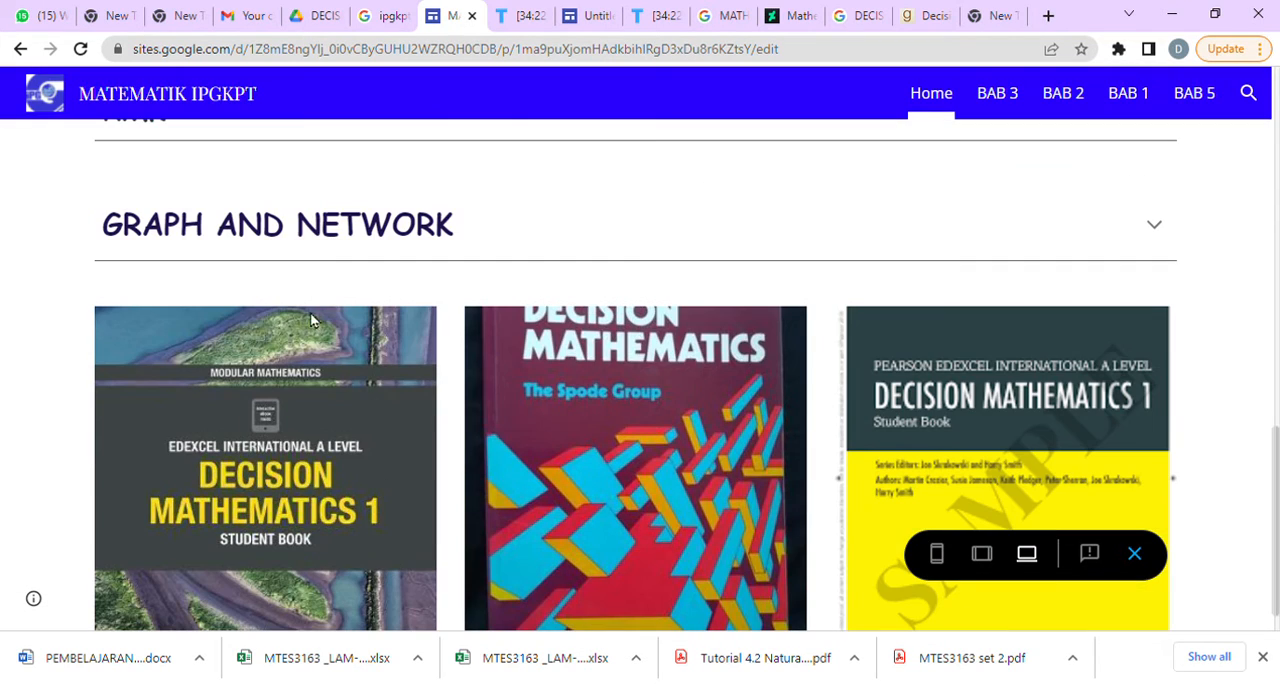
pyautogui.scroll(5, 293, 543)
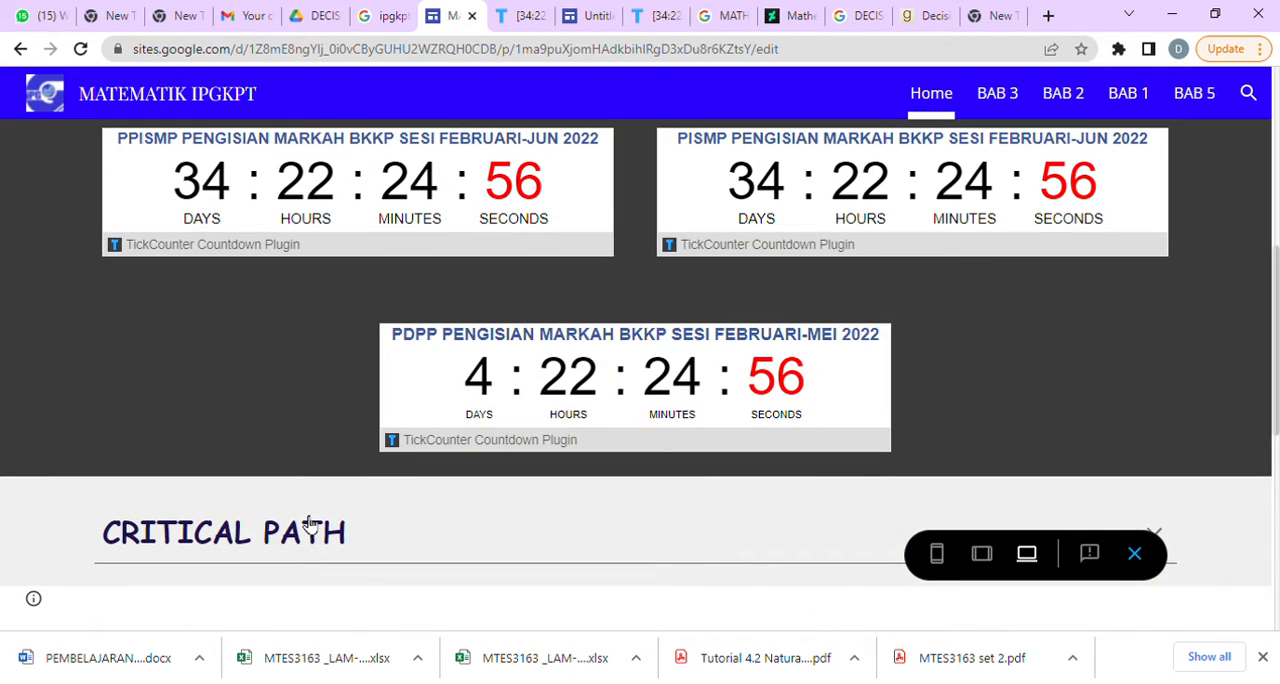
pyautogui.scroll(-5, 260, 528)
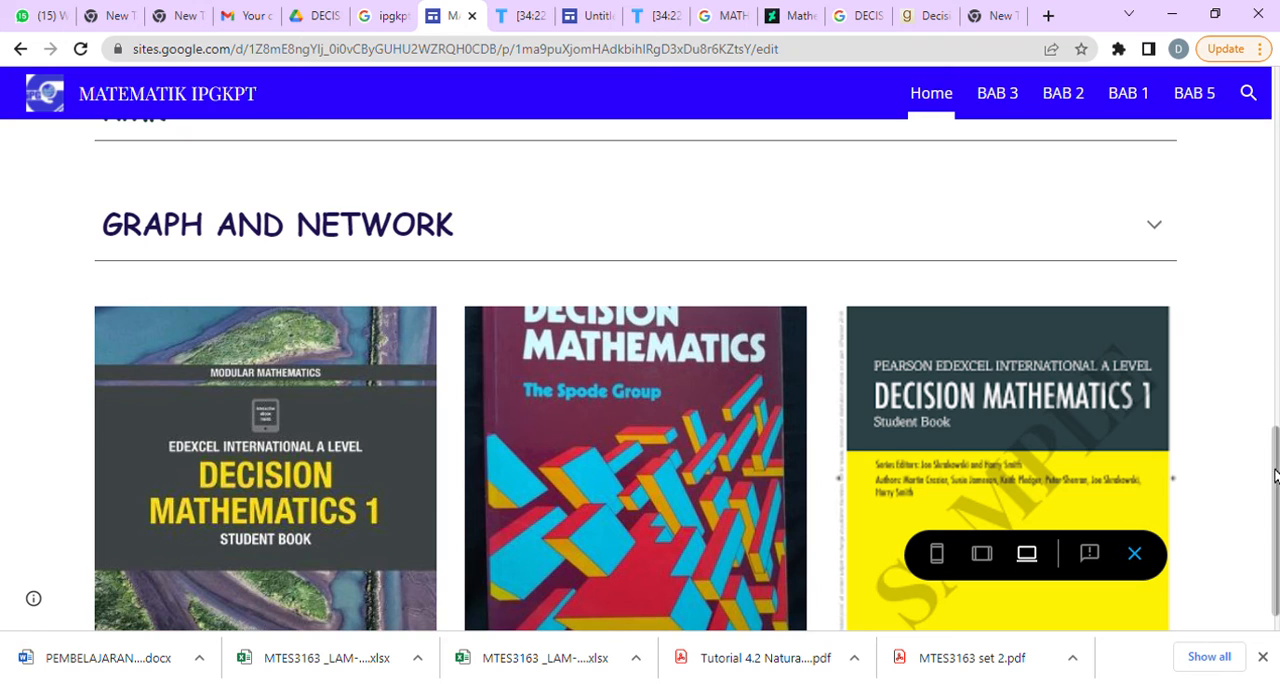
pyautogui.scroll(1, 572, 390)
pyautogui.click(176, 181)
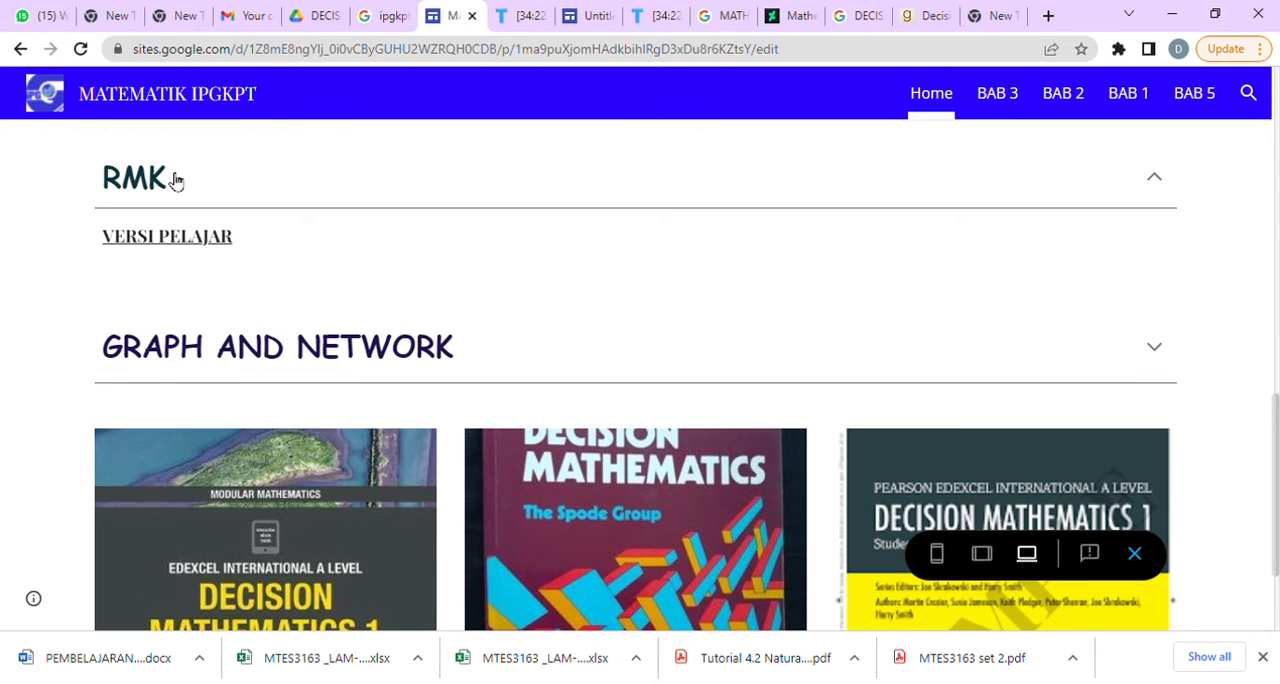
pyautogui.click(187, 240)
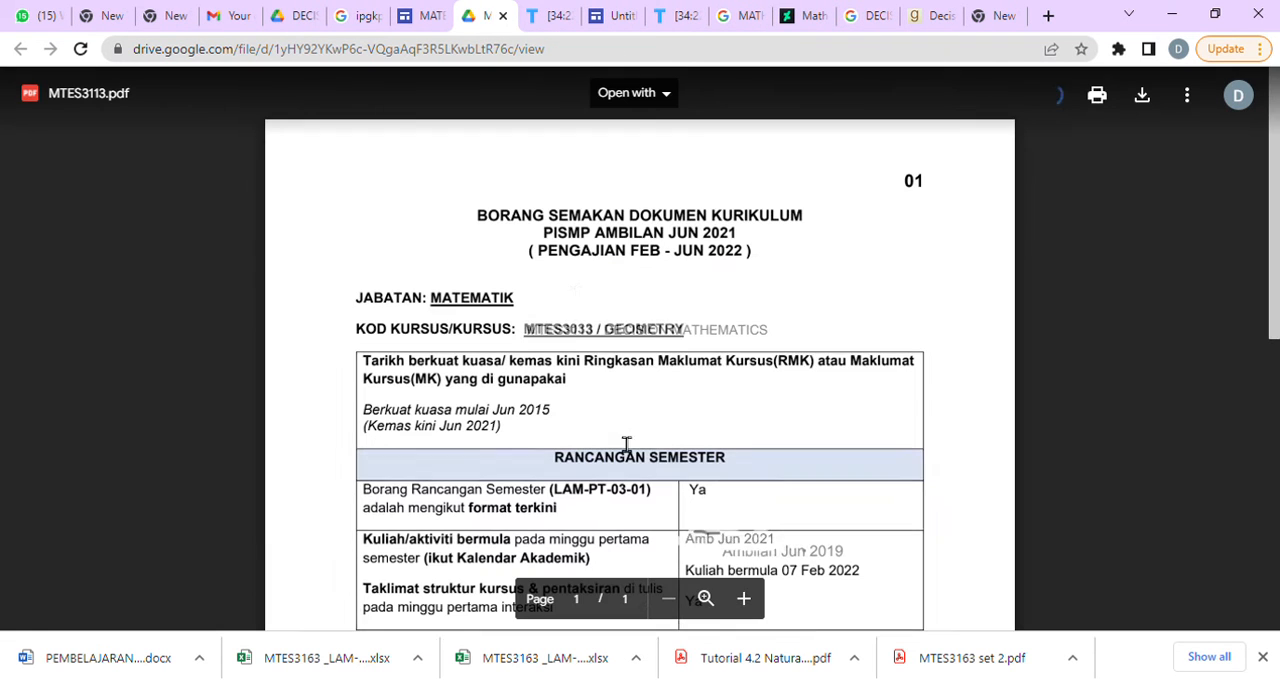
# Look through the opened MTES3113.pdf, return to the site preview and exit it.
pyautogui.scroll(-5, 760, 446)
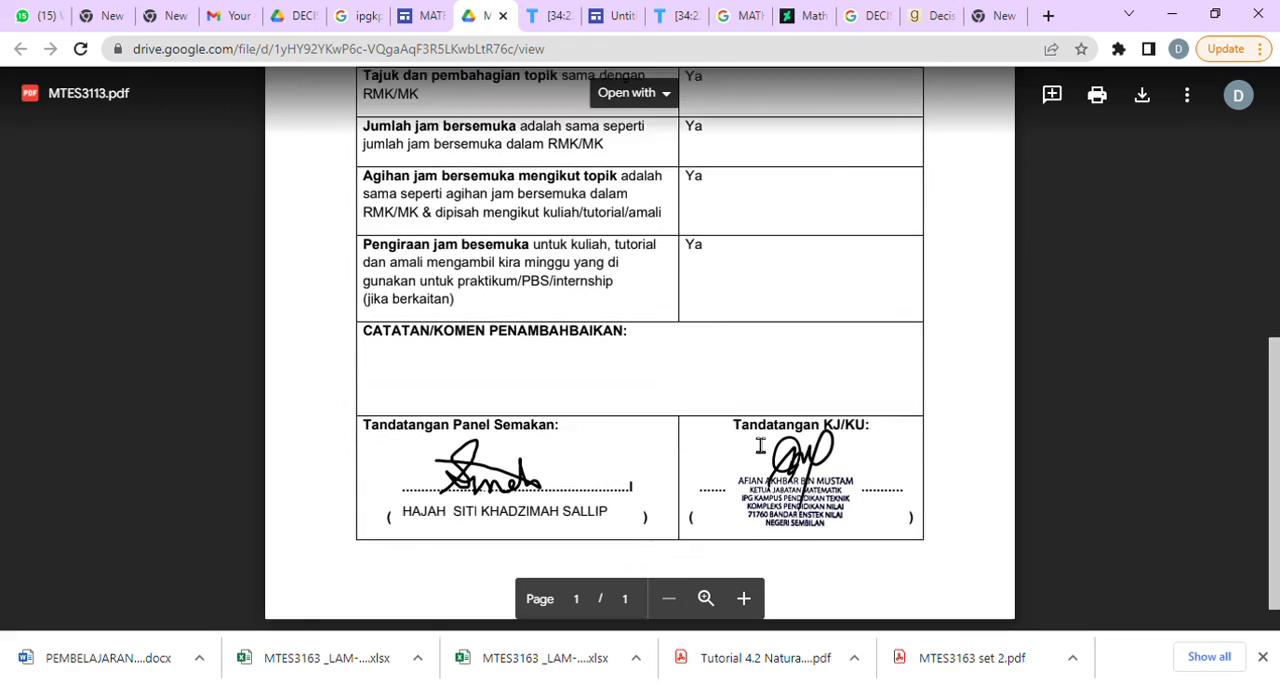
pyautogui.scroll(6, 760, 446)
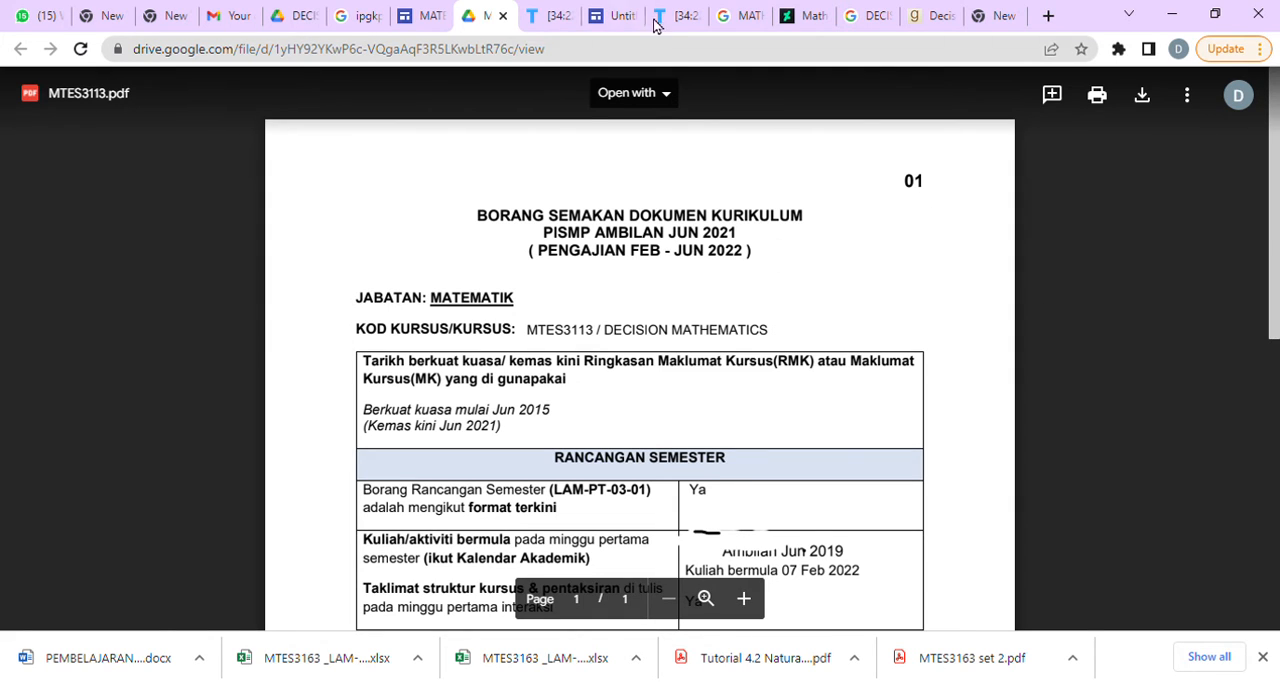
pyautogui.click(420, 16)
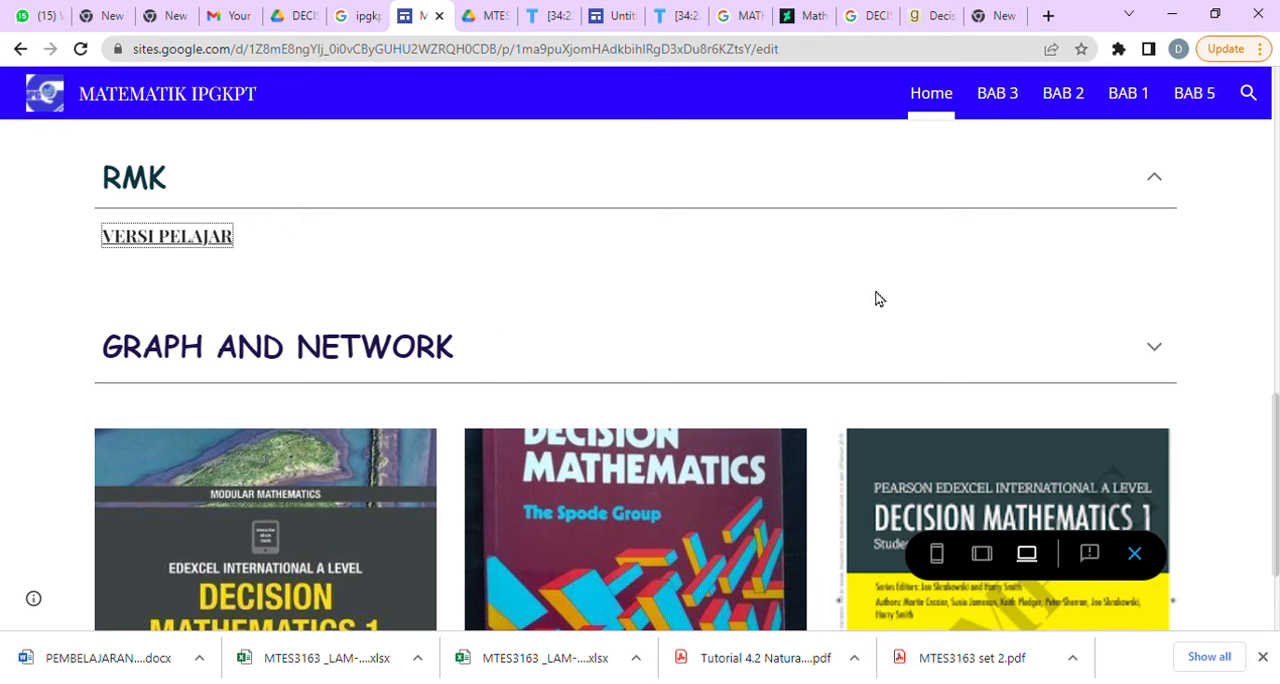
pyautogui.scroll(-2, 748, 344)
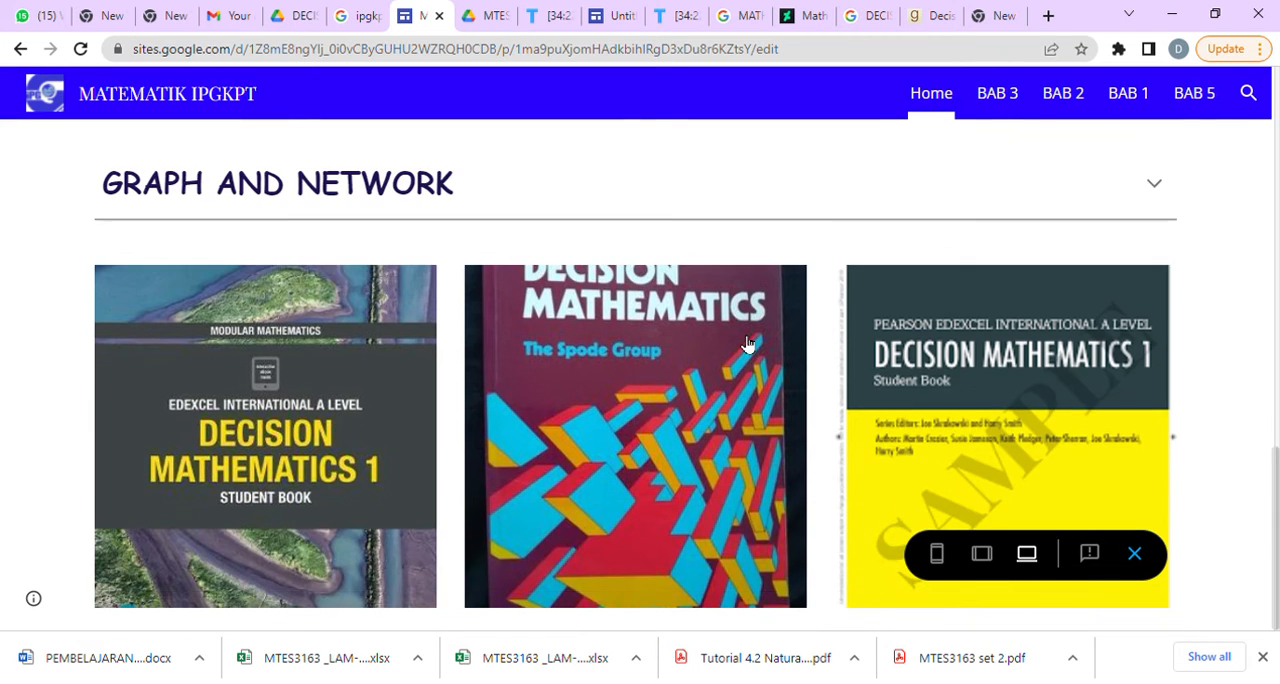
pyautogui.click(1133, 556)
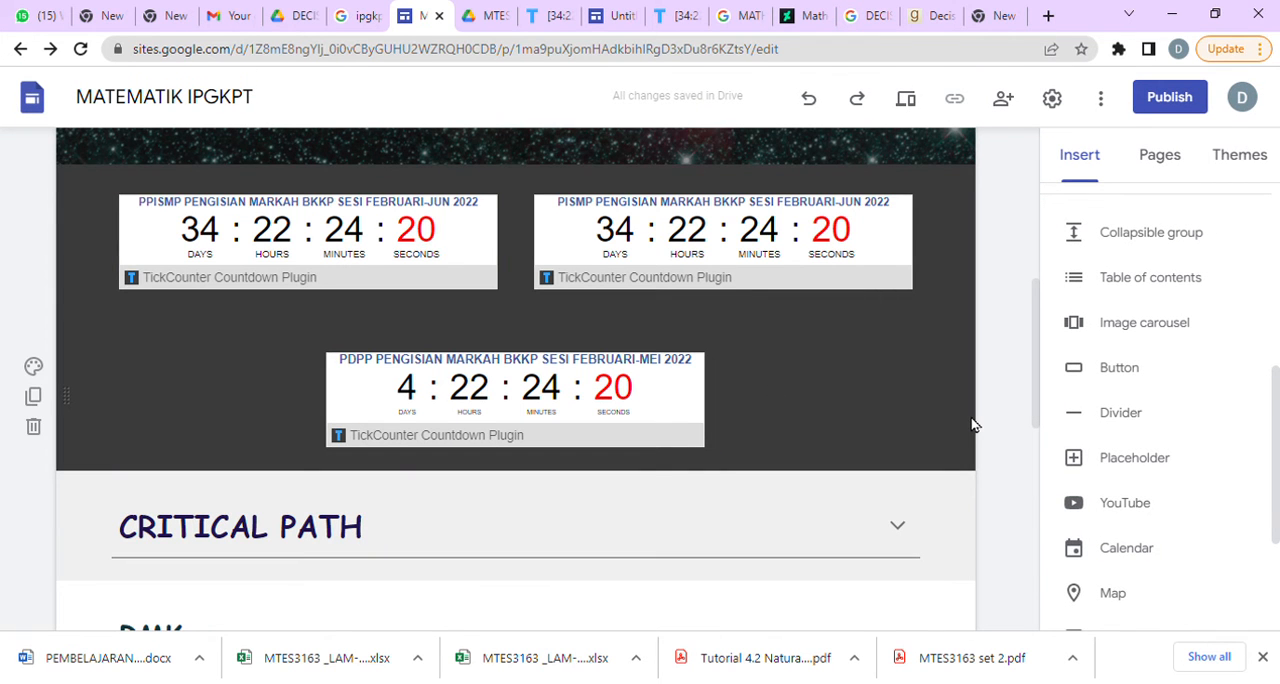
pyautogui.scroll(5, 971, 457)
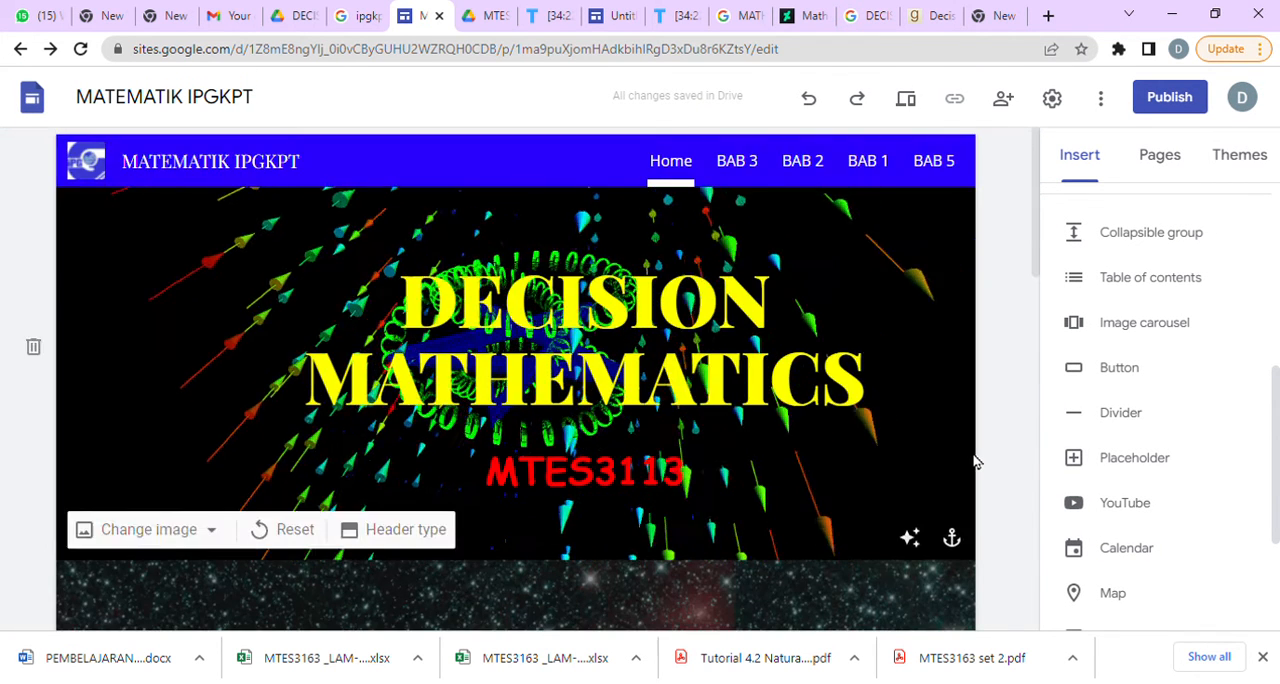
pyautogui.scroll(-5, 975, 460)
pyautogui.click(282, 532)
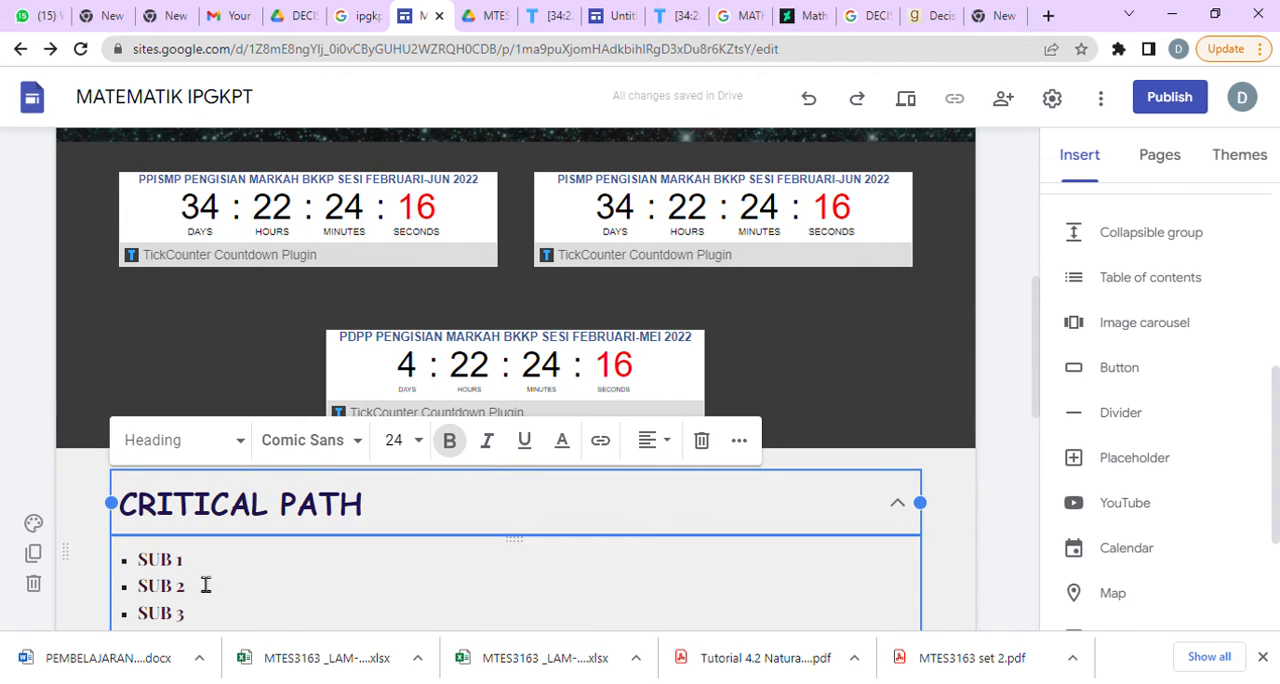
pyautogui.moveTo(207, 571); pyautogui.dragTo(148, 571)
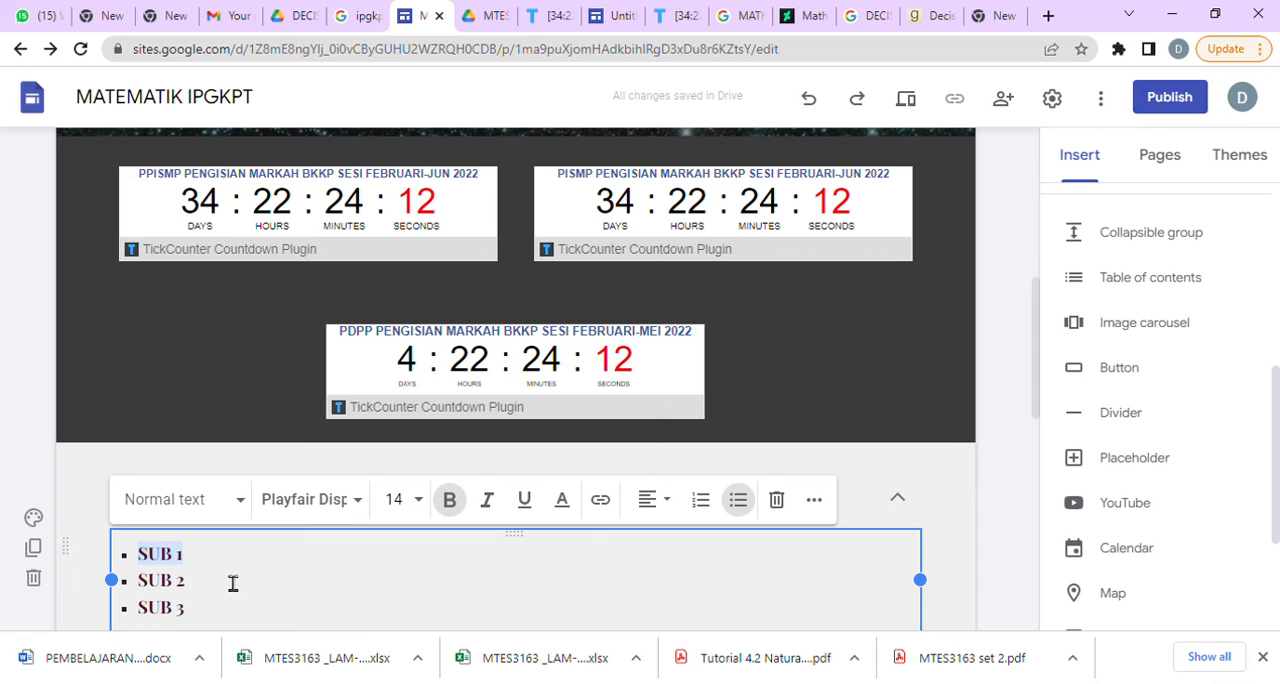
pyautogui.click(1012, 246)
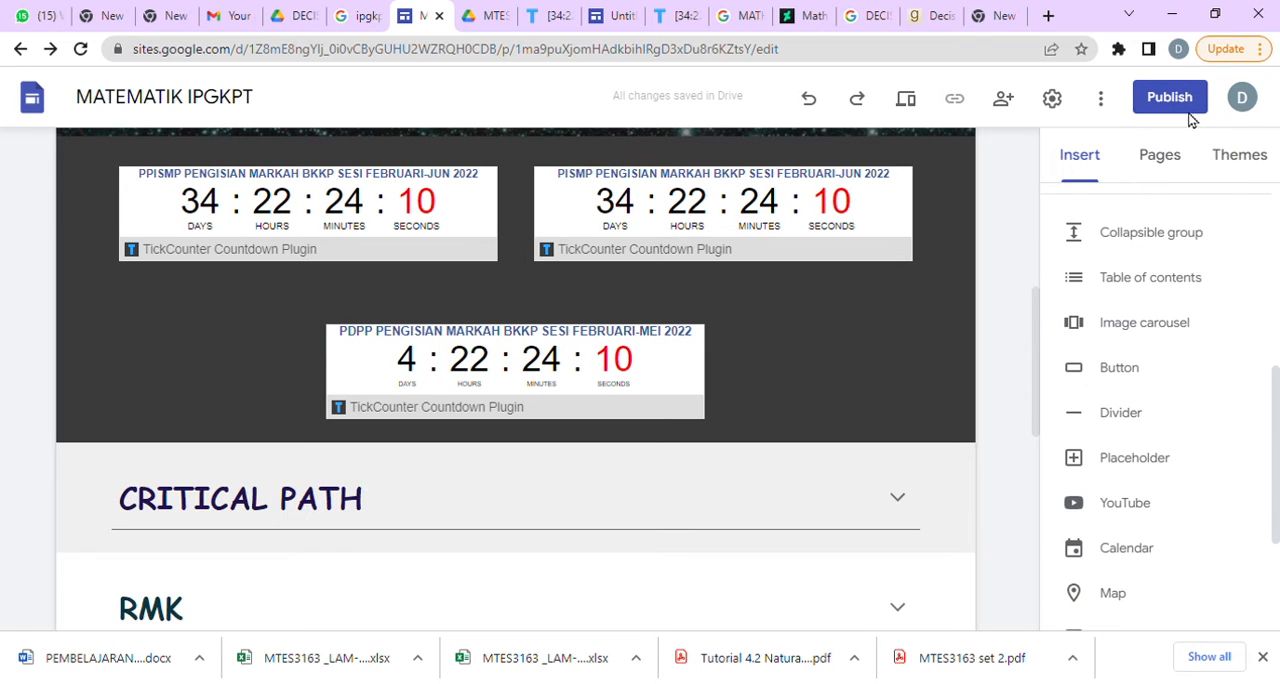
# Add a new page named SUB TOPIC 1 BAB 1 to the site and check its blank layout.
pyautogui.click(1165, 162)
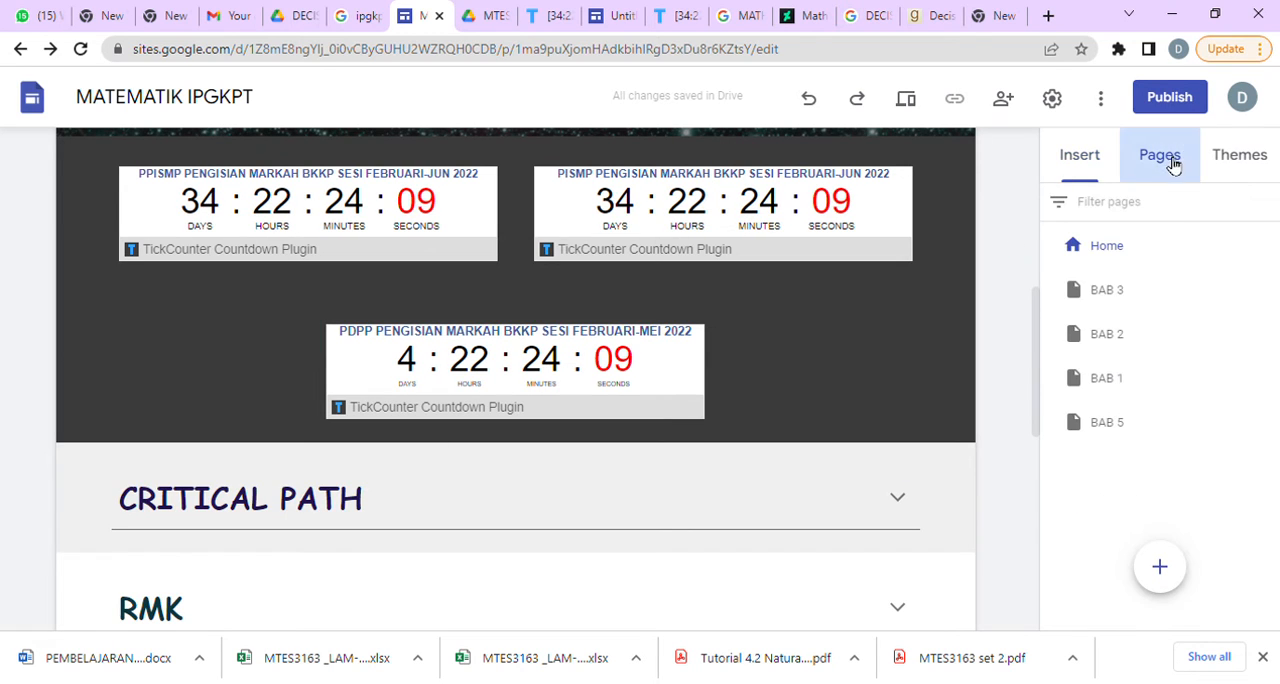
pyautogui.click(1160, 568)
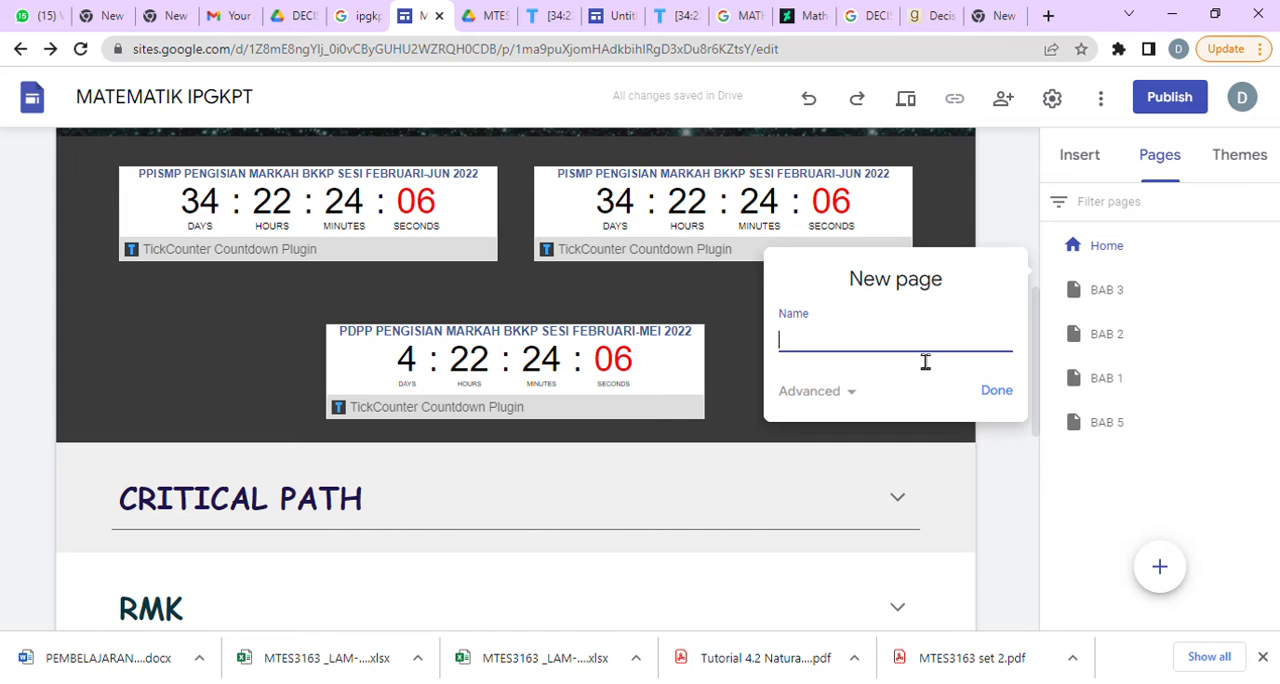
pyautogui.write('SUB ')
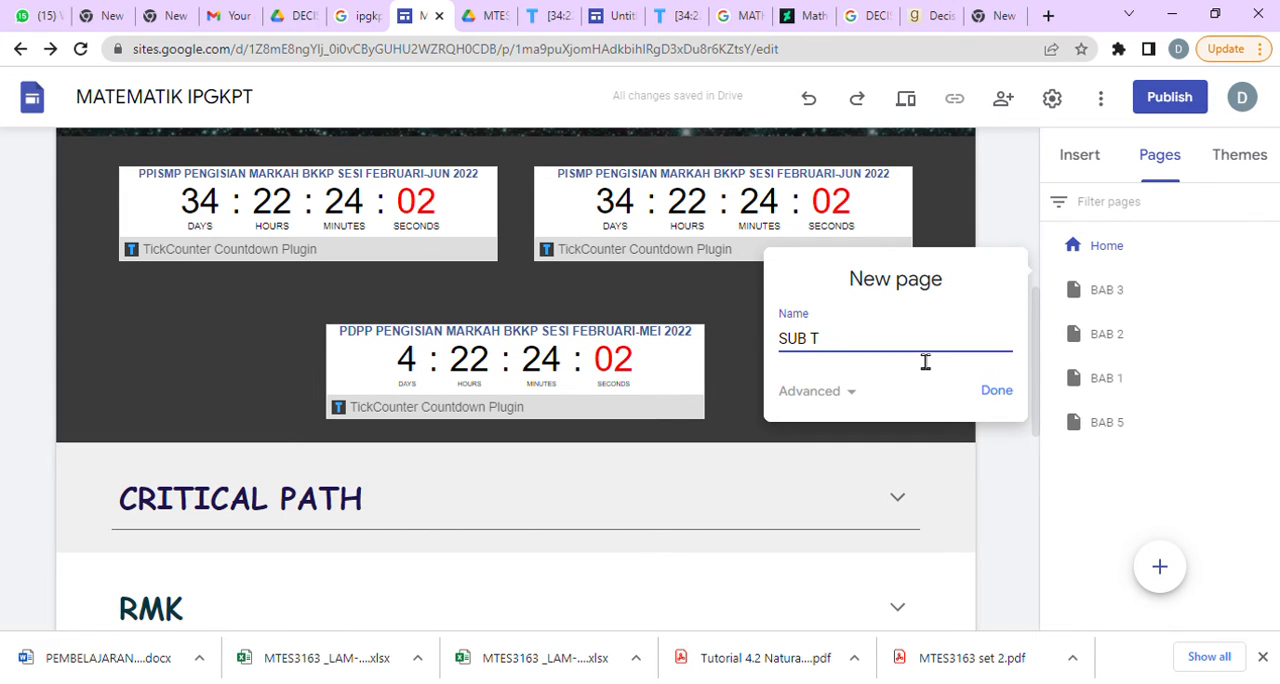
pyautogui.write('TOPIC ')
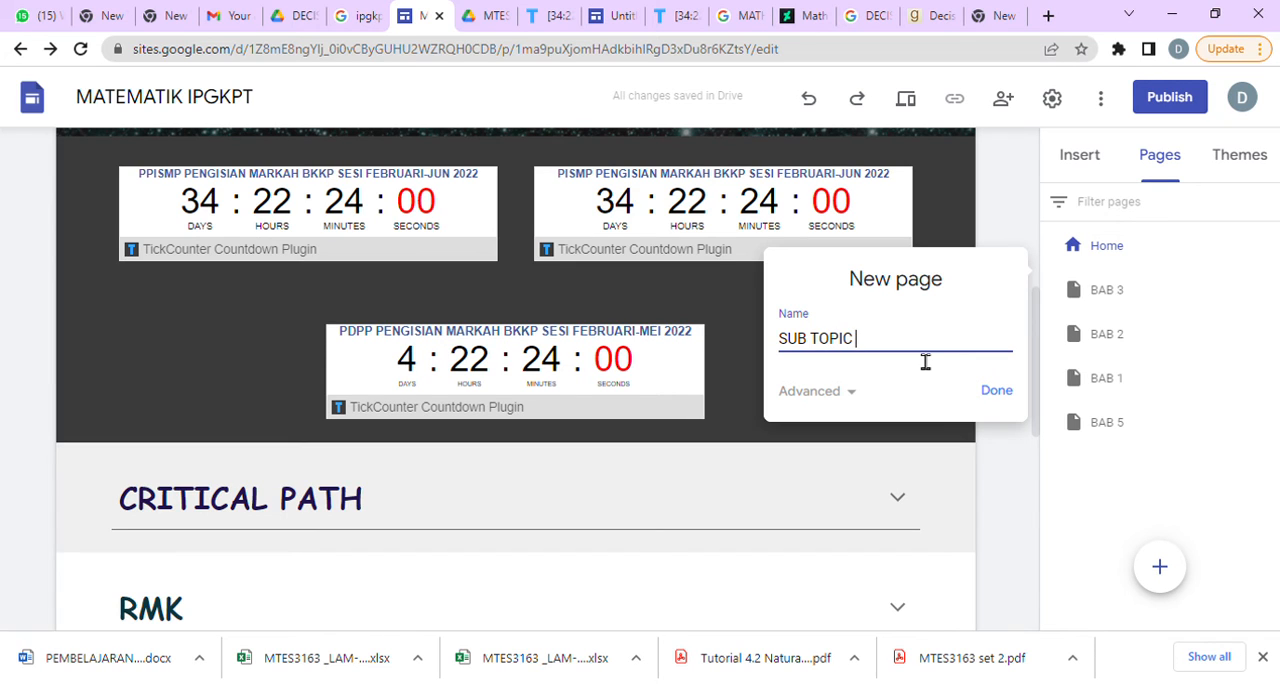
pyautogui.write('1')
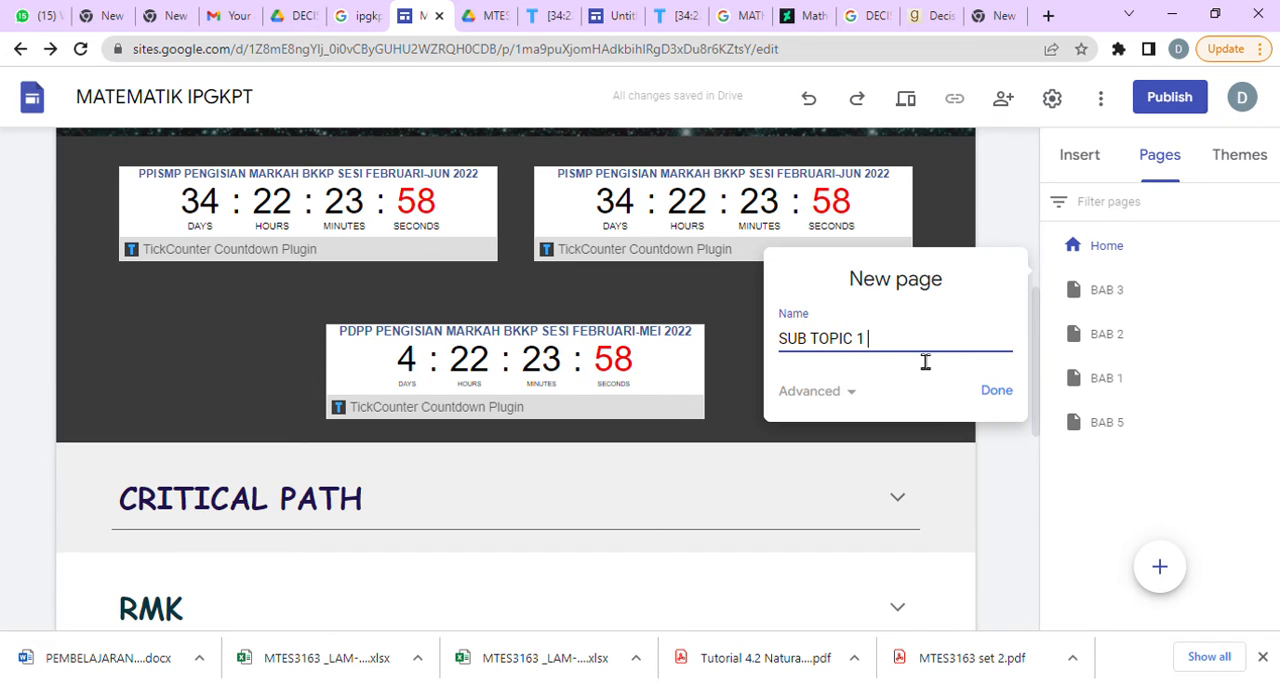
pyautogui.write(' BAB 1')
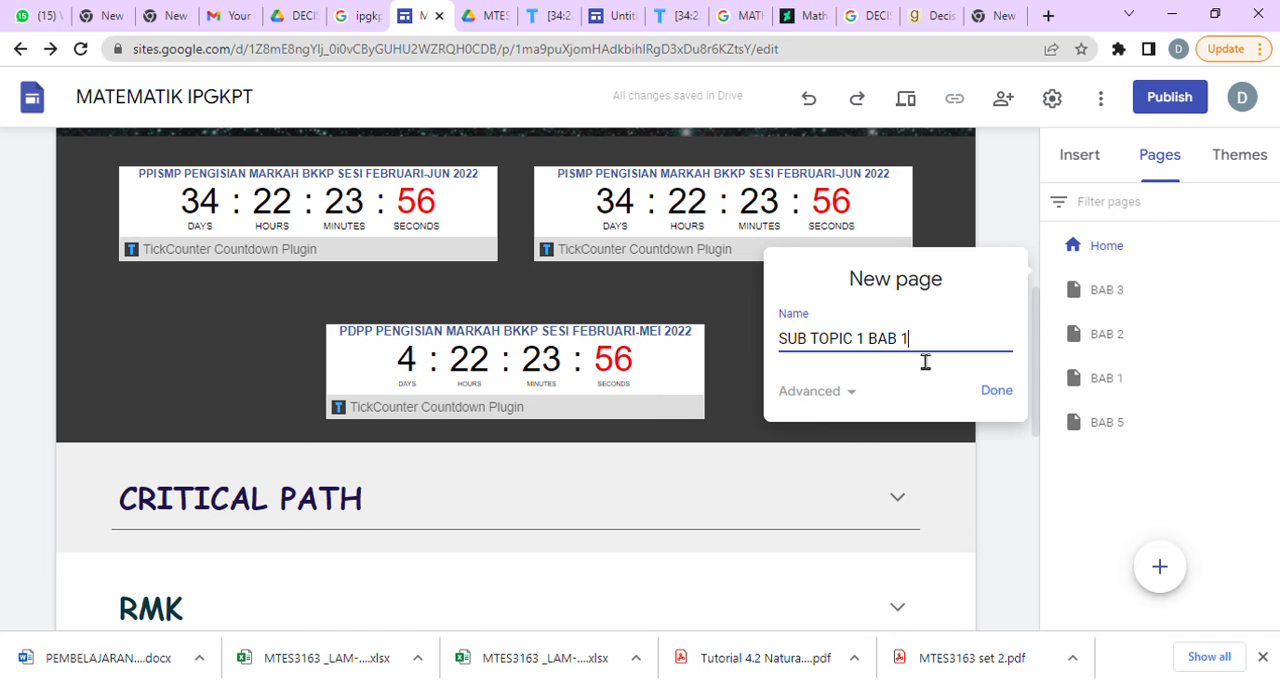
pyautogui.click(1008, 399)
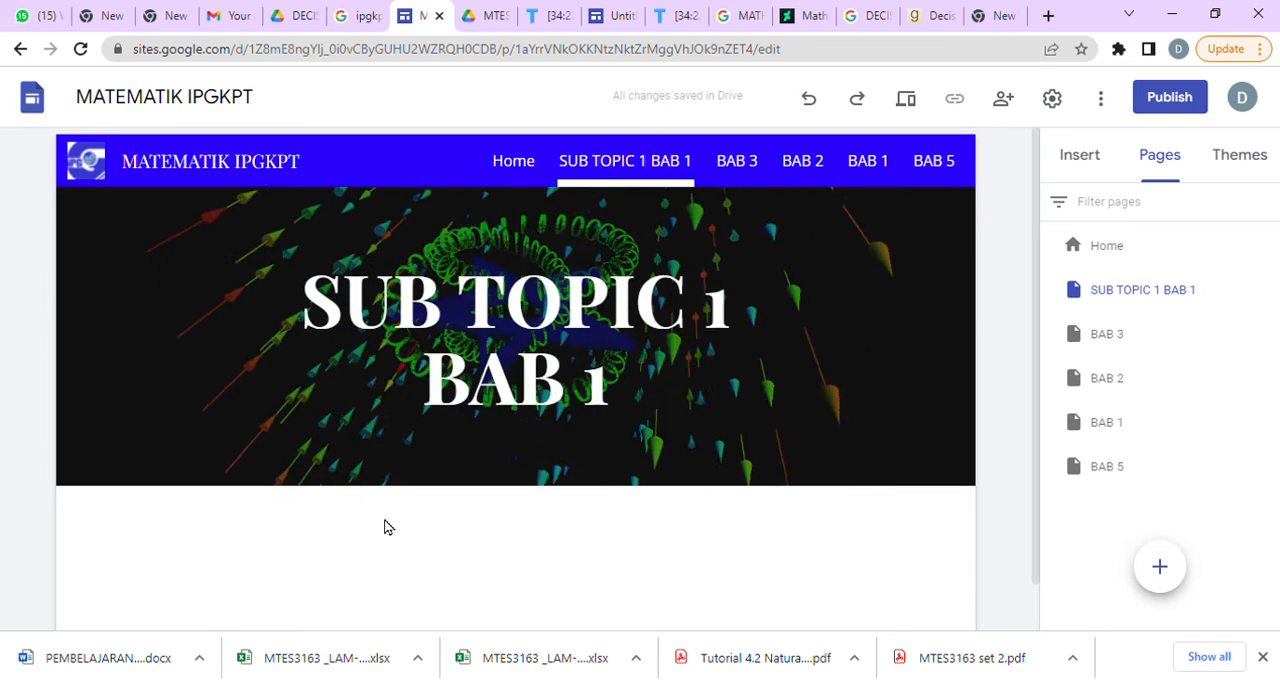
pyautogui.scroll(-1, 388, 527)
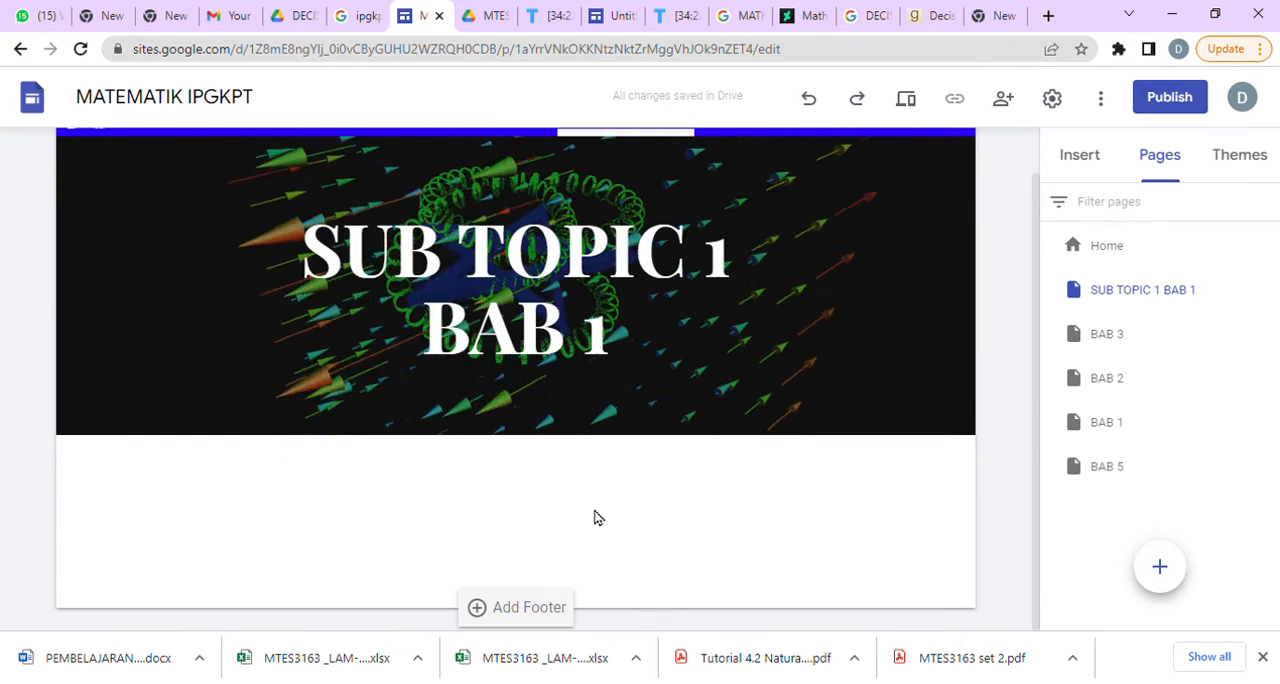
# Open the Home page and link the SUB 1 text in the CRITICAL PATH section to the SUB TOPIC 1 BAB 1 page.
pyautogui.click(1122, 257)
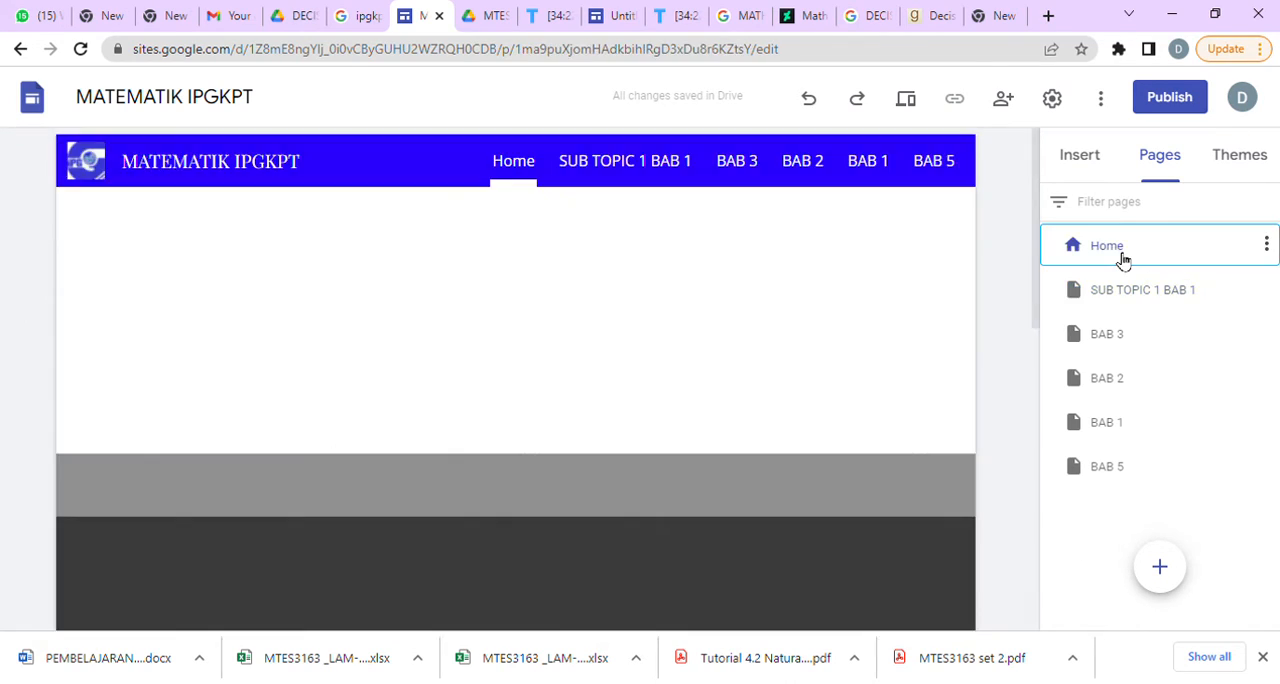
pyautogui.scroll(-5, 560, 392)
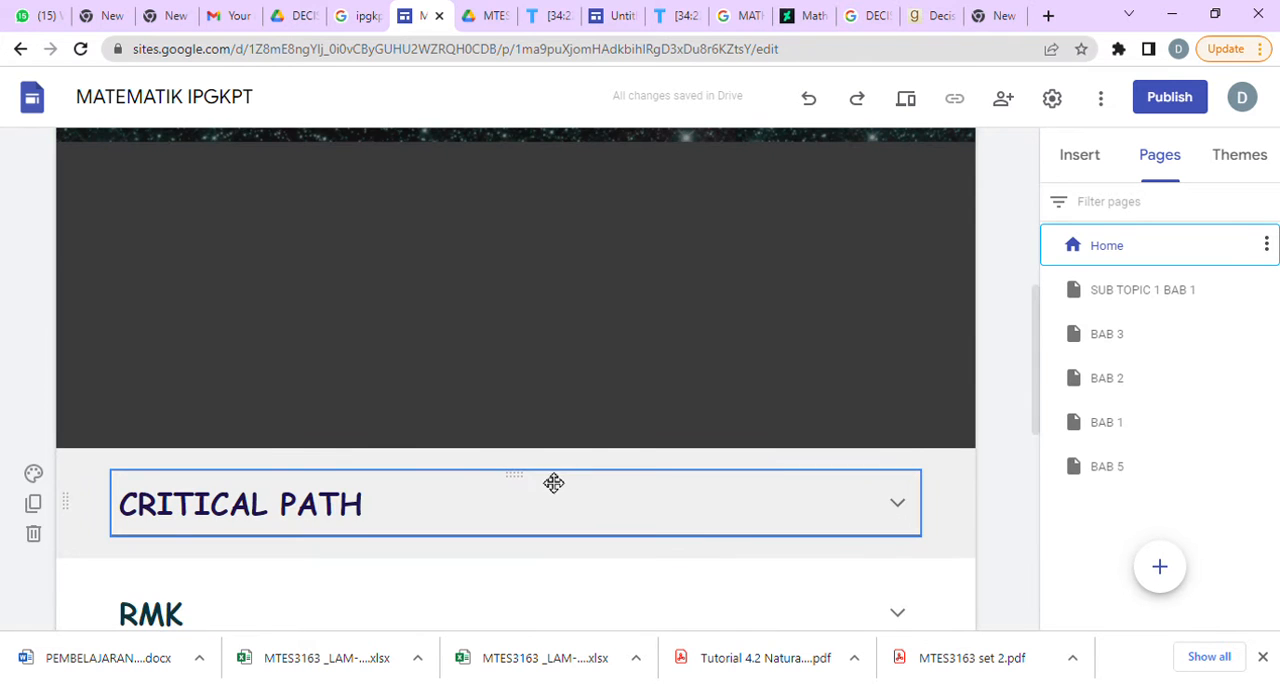
pyautogui.scroll(-5, 557, 503)
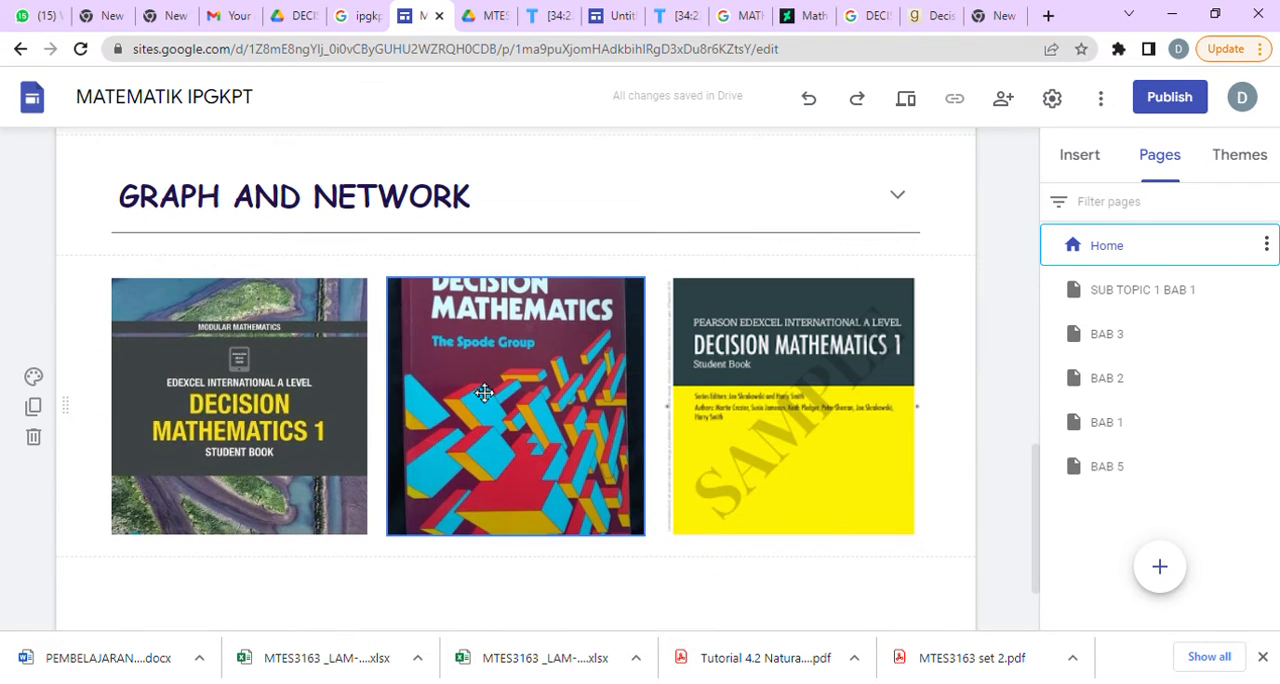
pyautogui.scroll(6, 443, 225)
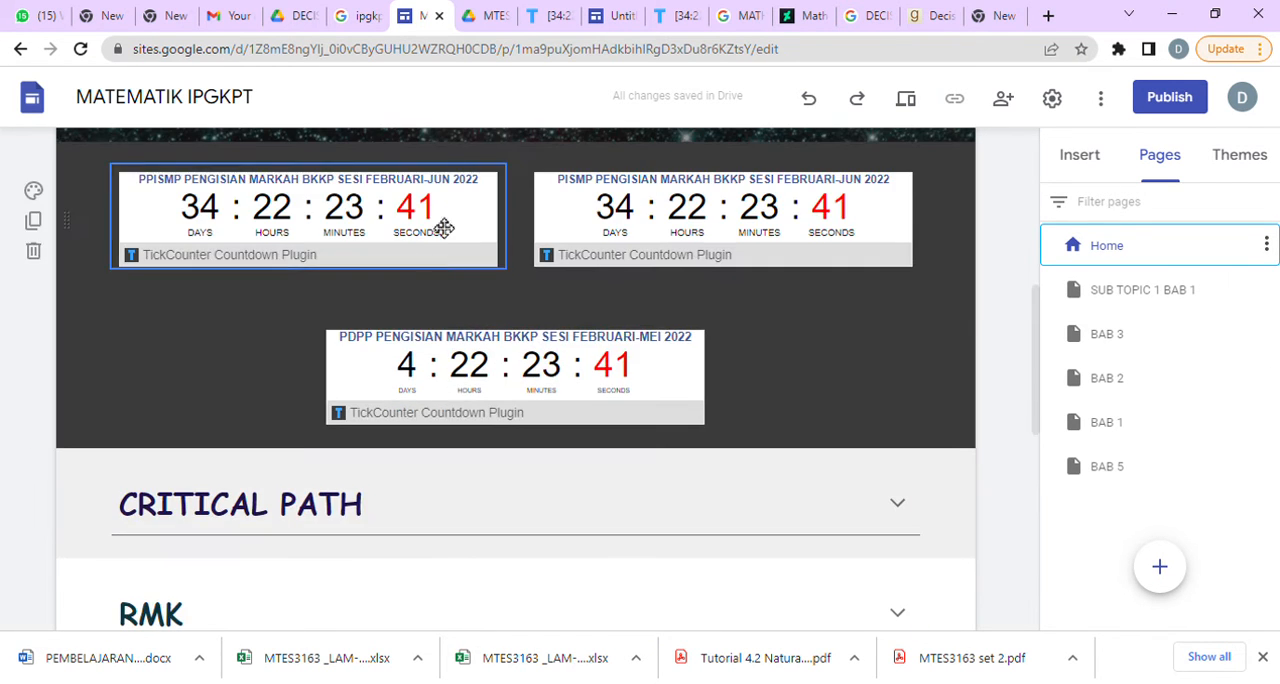
pyautogui.click(270, 519)
pyautogui.click(163, 578)
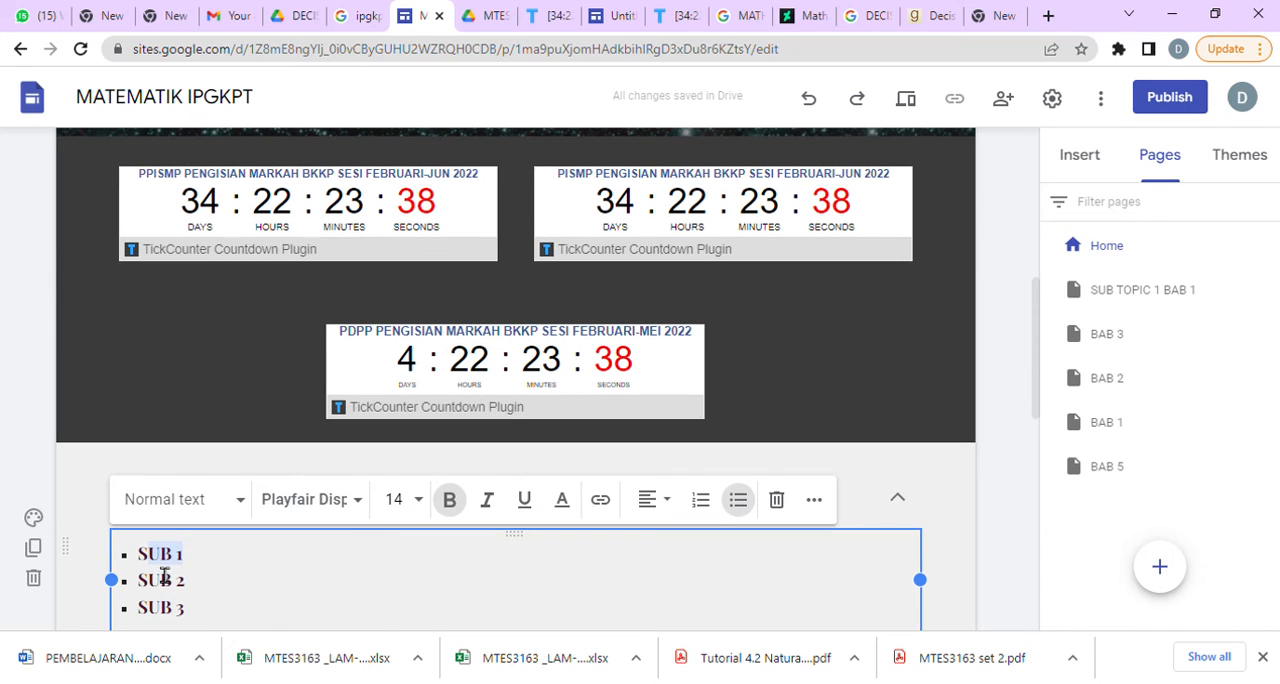
pyautogui.moveTo(163, 578); pyautogui.dragTo(148, 570)
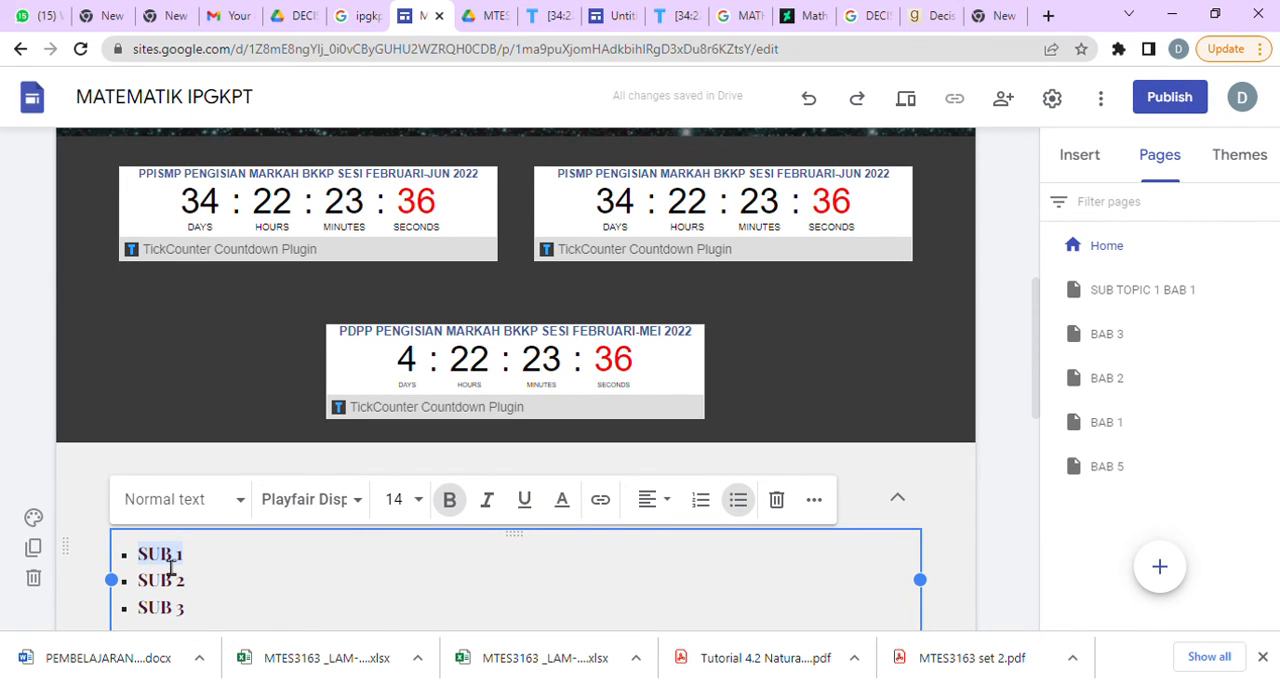
pyautogui.click(600, 499)
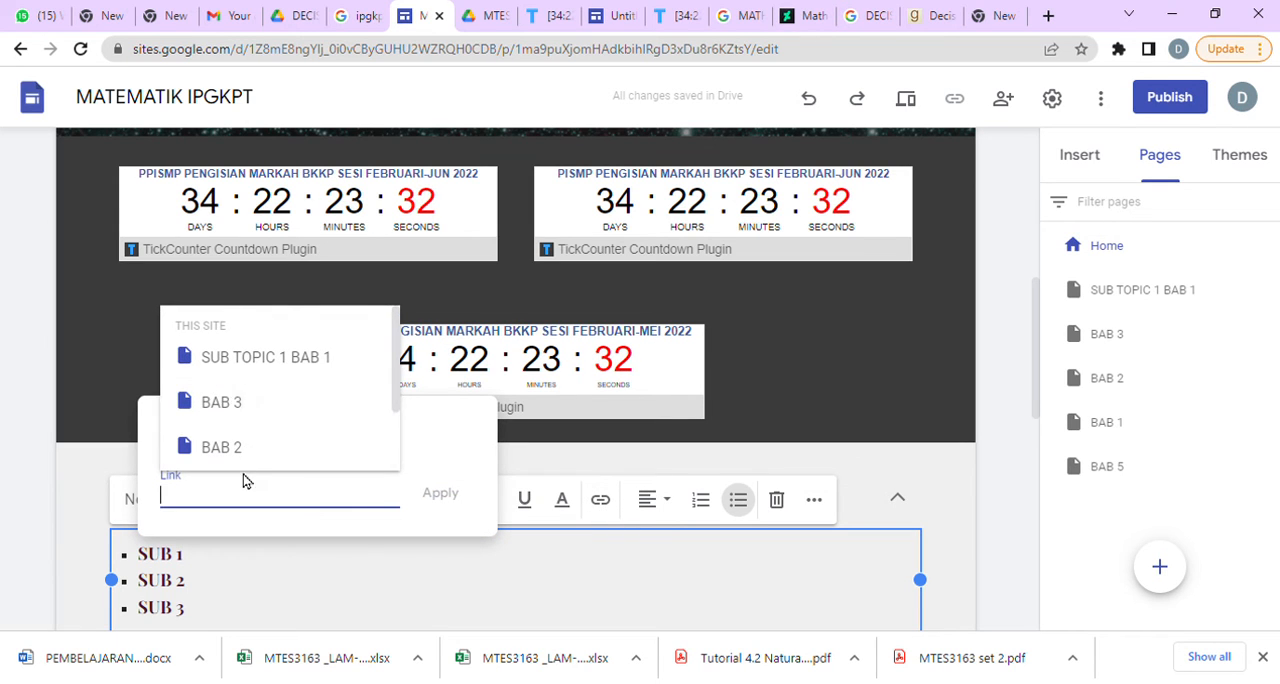
pyautogui.click(310, 366)
pyautogui.click(441, 493)
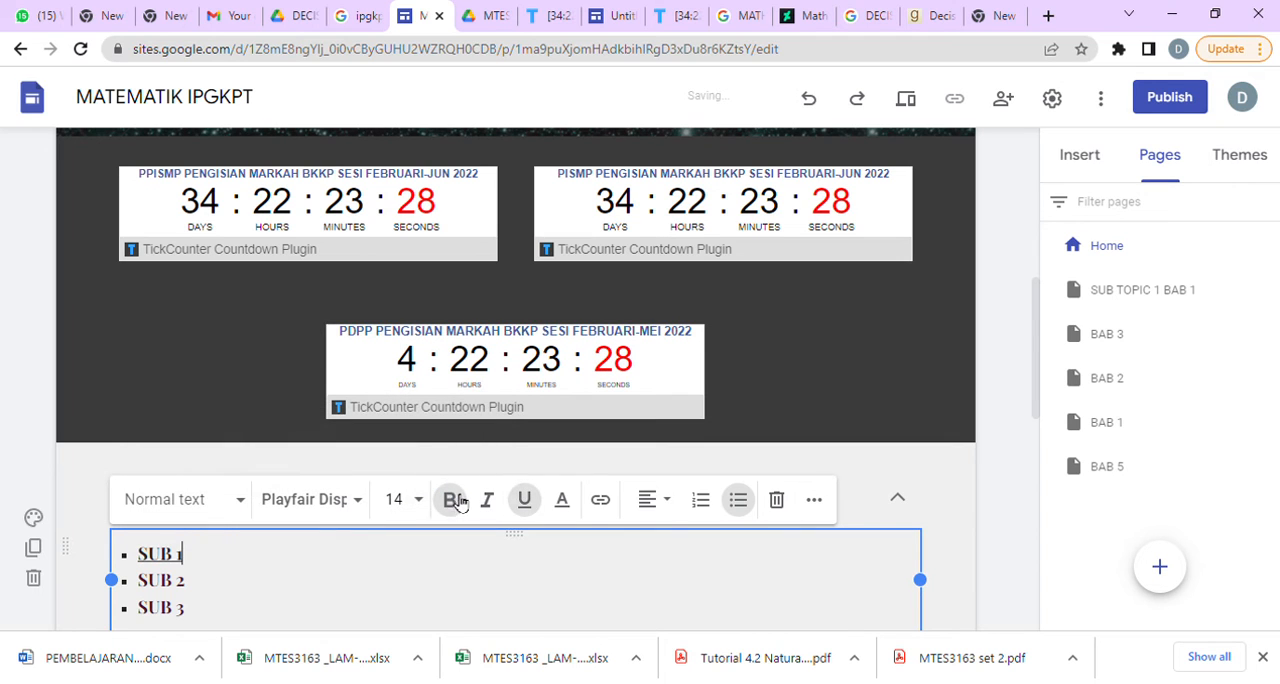
# Preview the home page, follow the SUB 1 link in the CRITICAL PATH section to test it, and exit the preview.
pyautogui.click(901, 108)
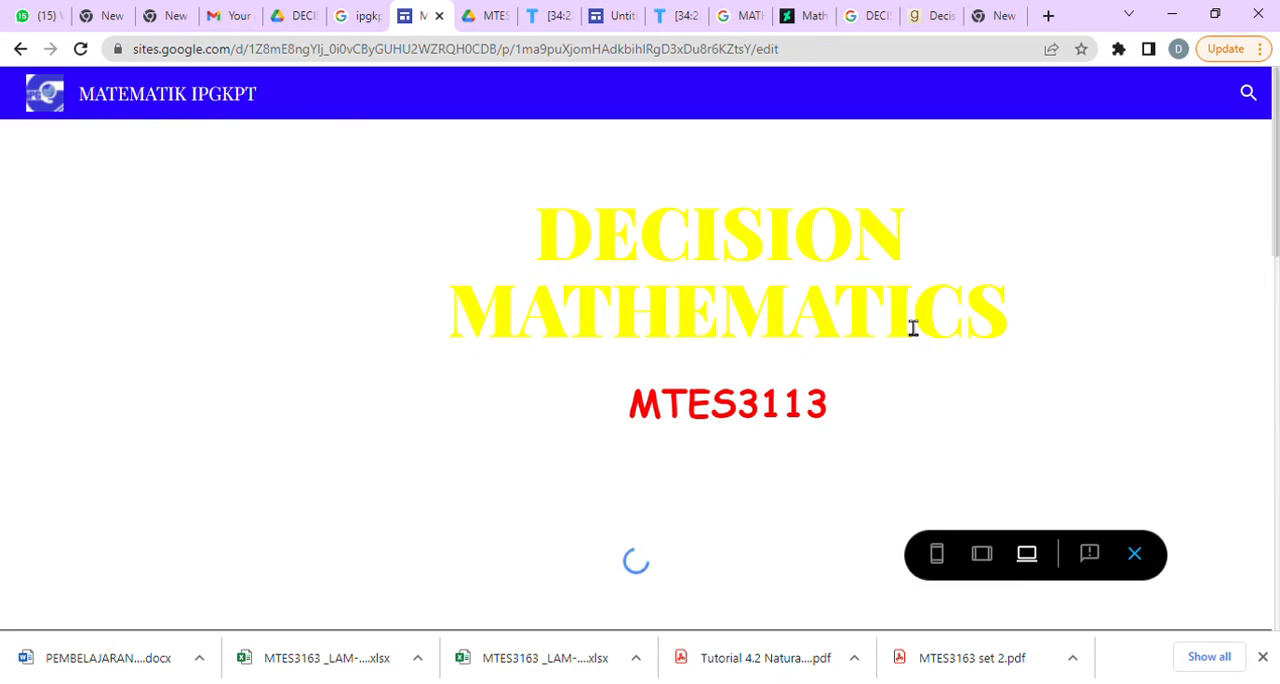
pyautogui.scroll(-10, 360, 423)
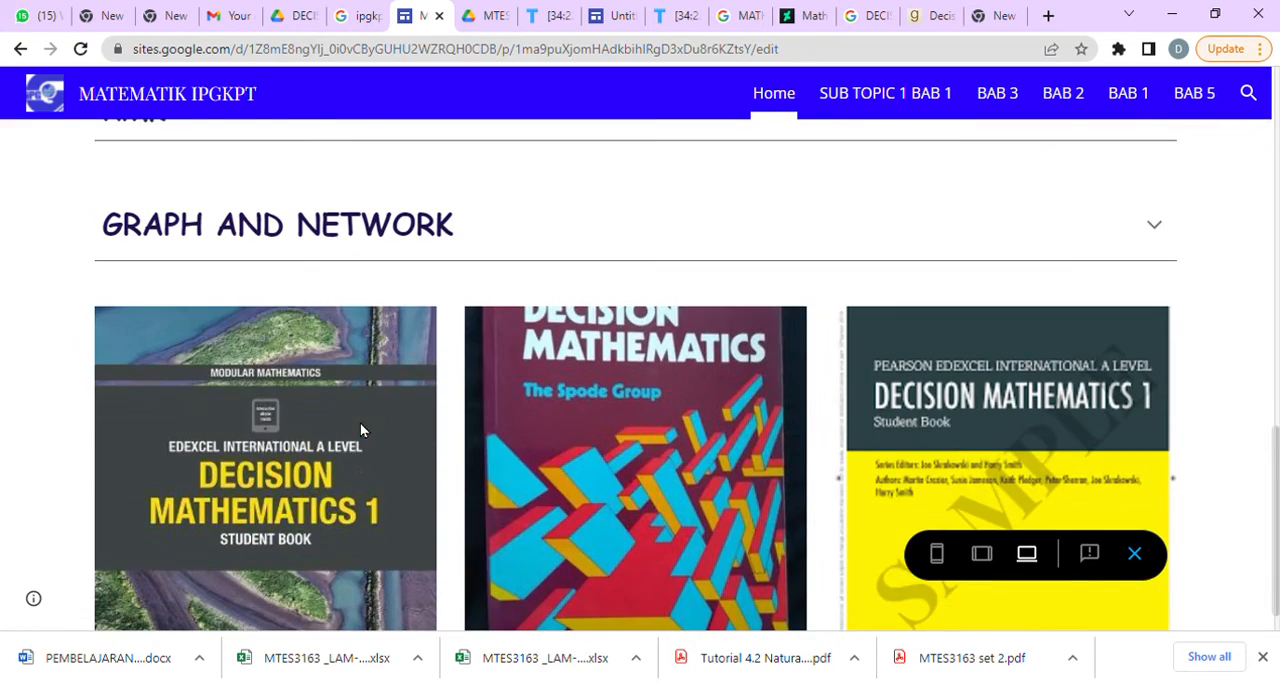
pyautogui.scroll(5, 370, 360)
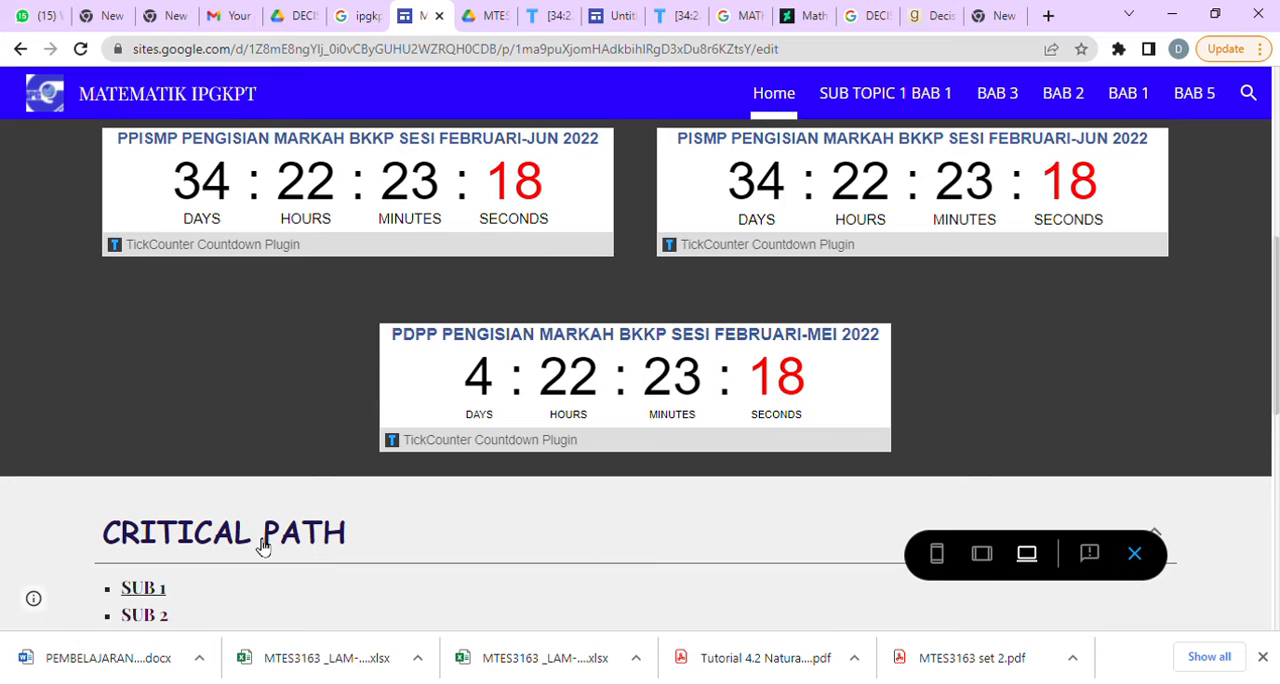
pyautogui.click(143, 590)
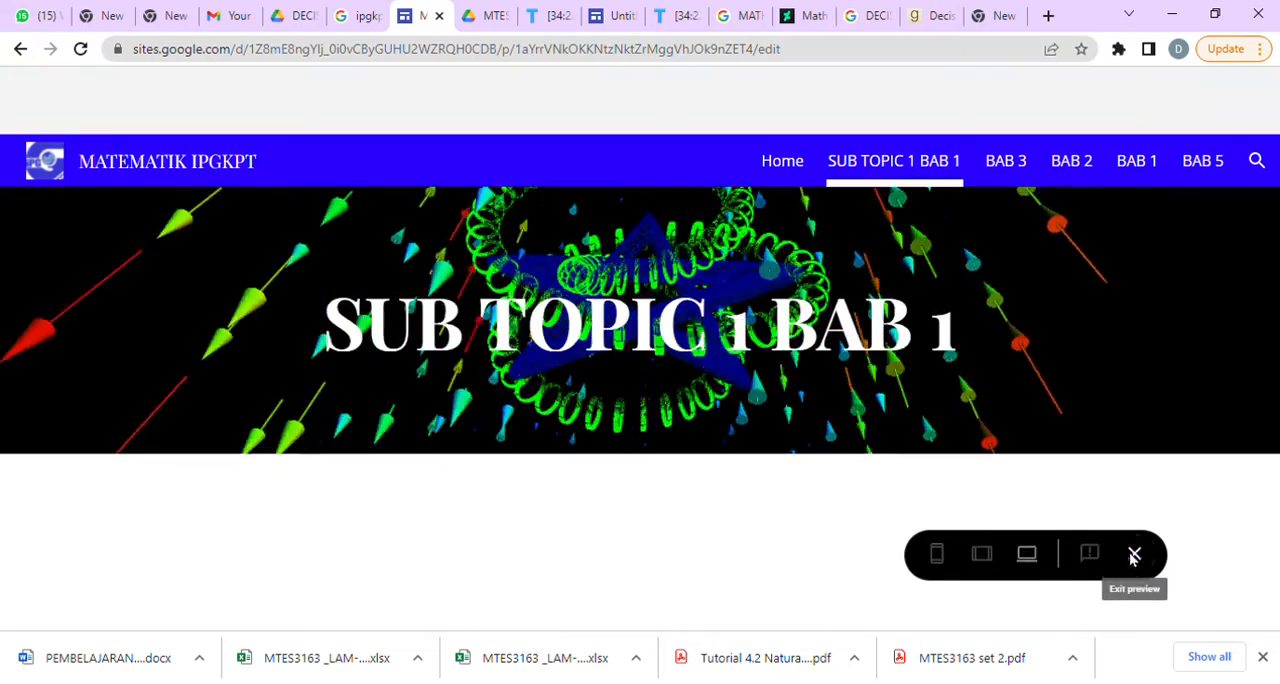
pyautogui.click(1135, 556)
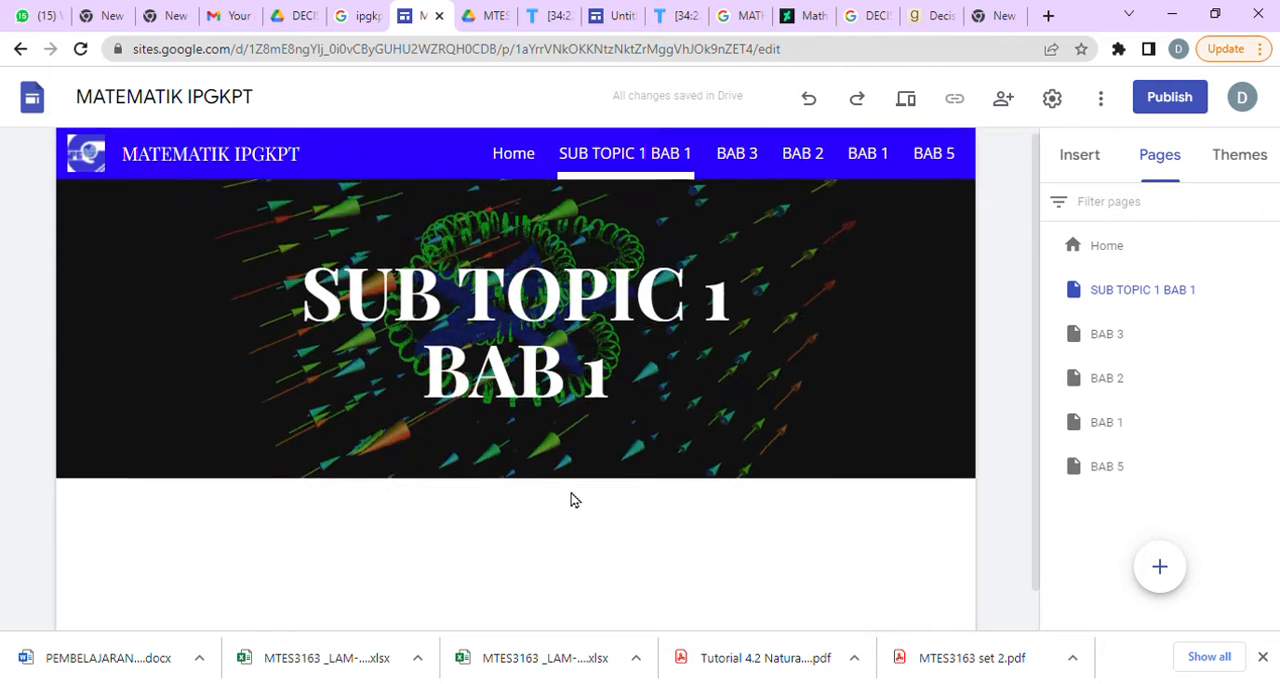
# Return to the Home page and move the RMK section below the row of book cover images.
pyautogui.scroll(-1, 571, 500)
pyautogui.moveTo(893, 372)
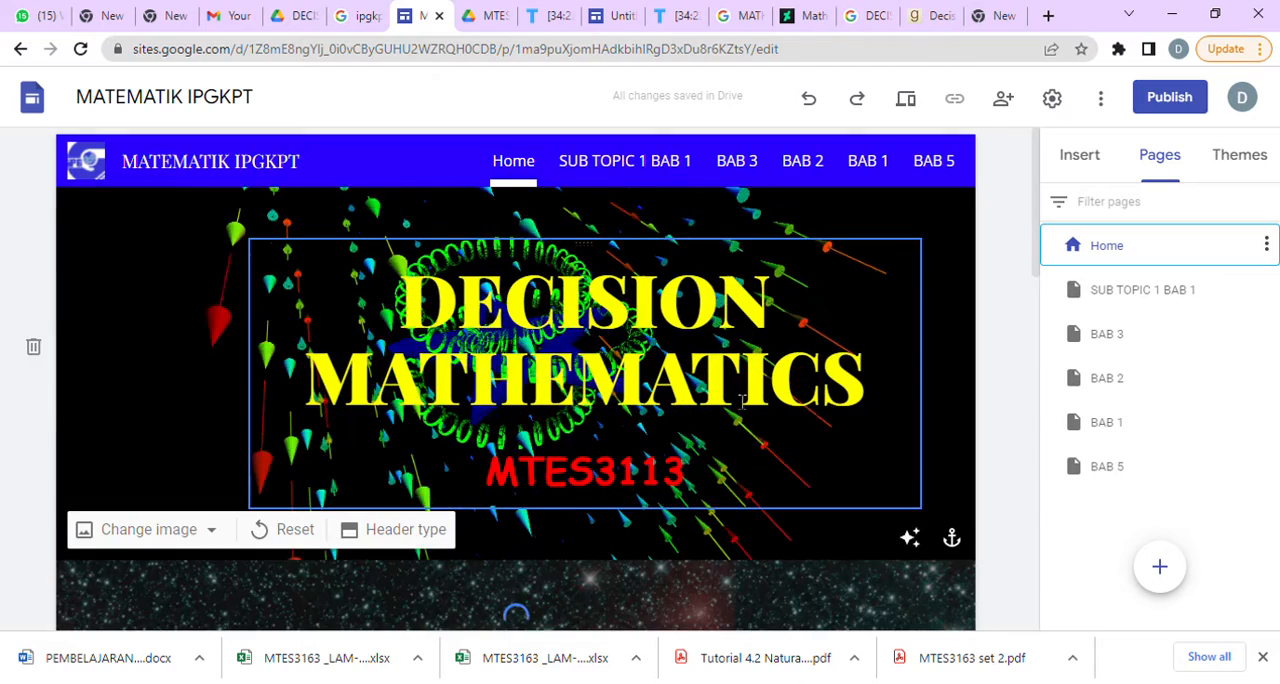
pyautogui.scroll(-2, 730, 400)
pyautogui.scroll(-10, 730, 398)
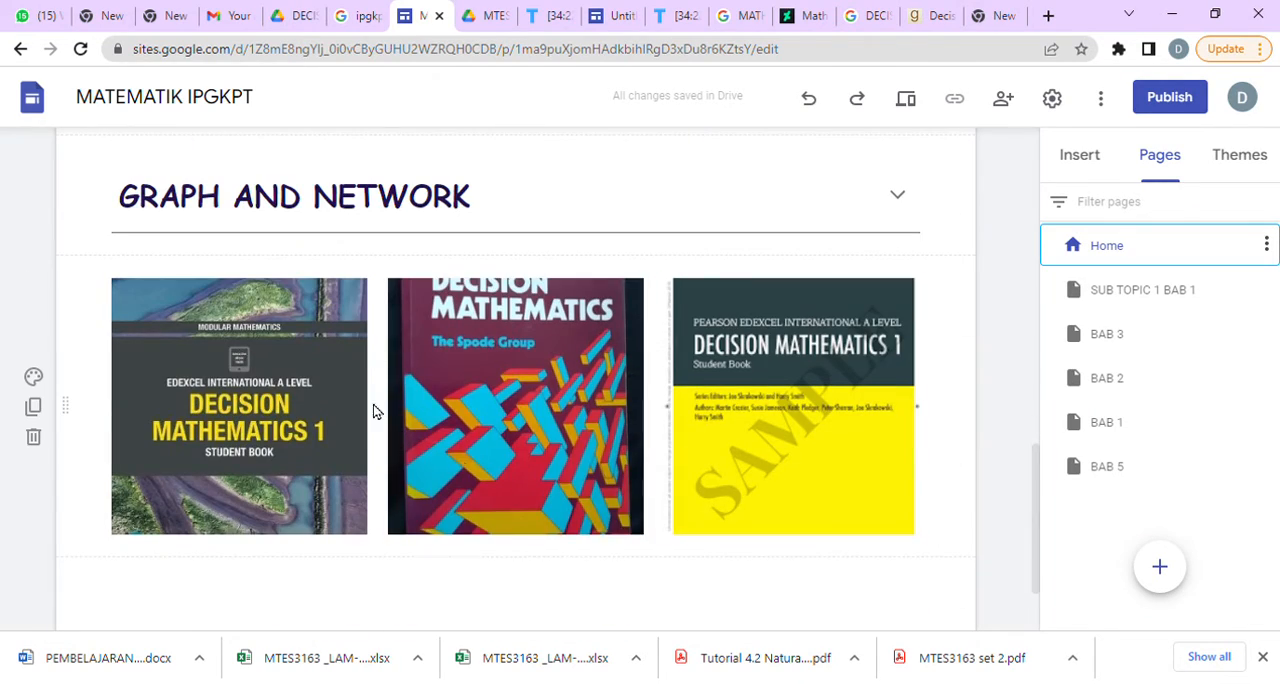
pyautogui.scroll(5, 594, 360)
pyautogui.scroll(-5, 374, 486)
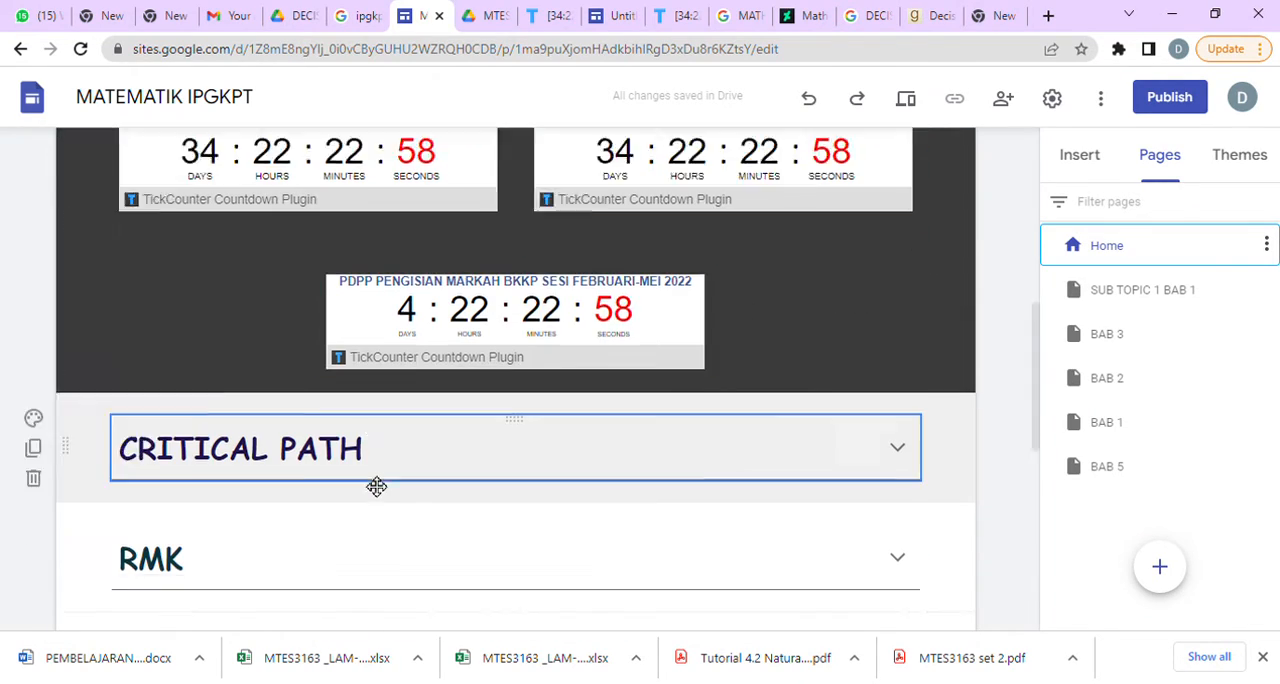
pyautogui.scroll(5, 419, 288)
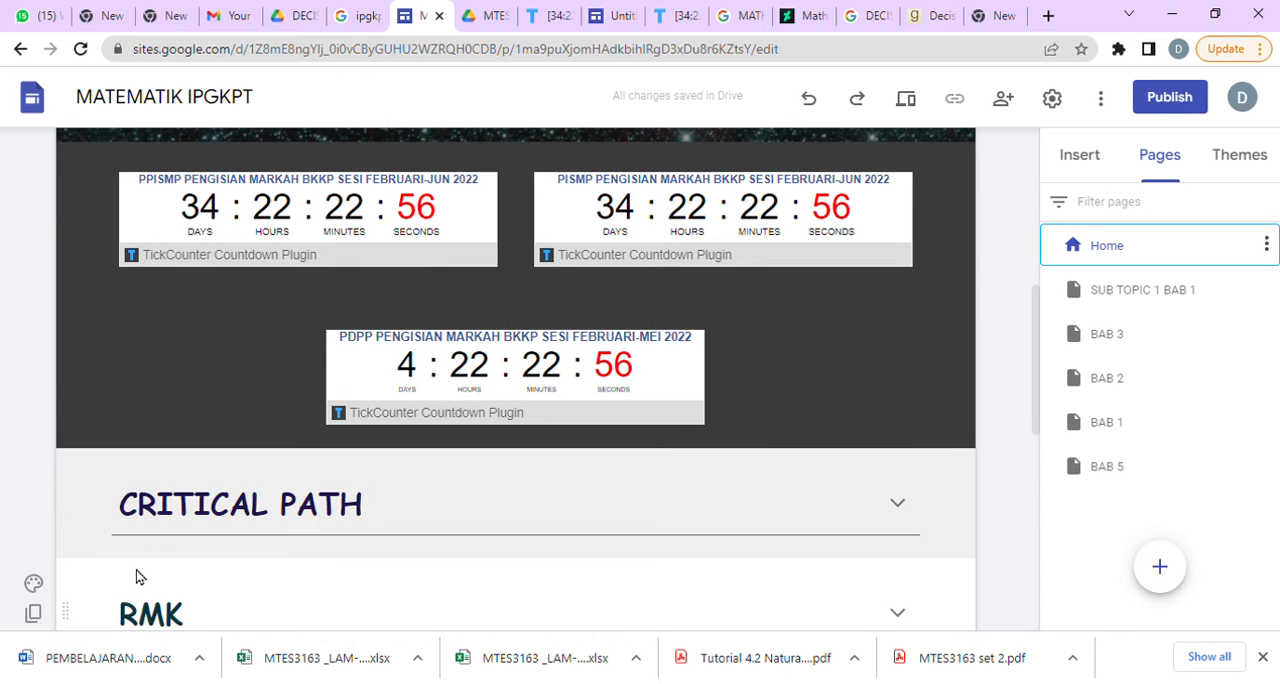
pyautogui.scroll(-5, 384, 537)
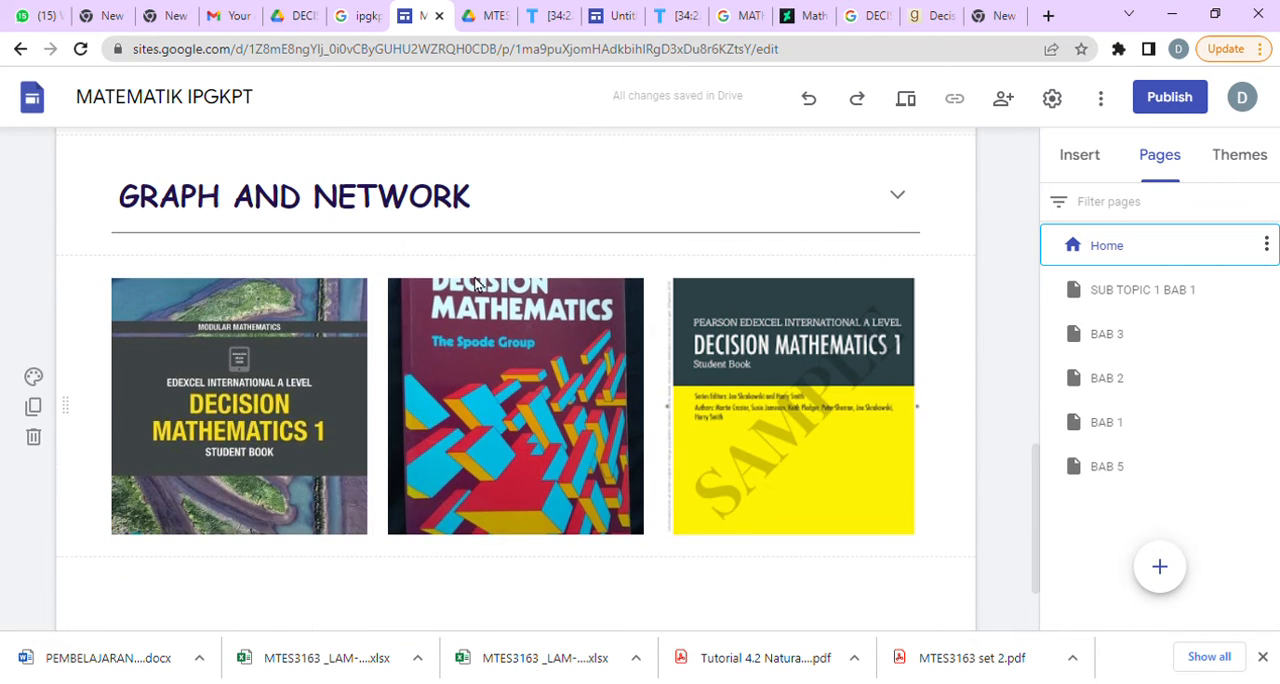
pyautogui.scroll(5, 487, 312)
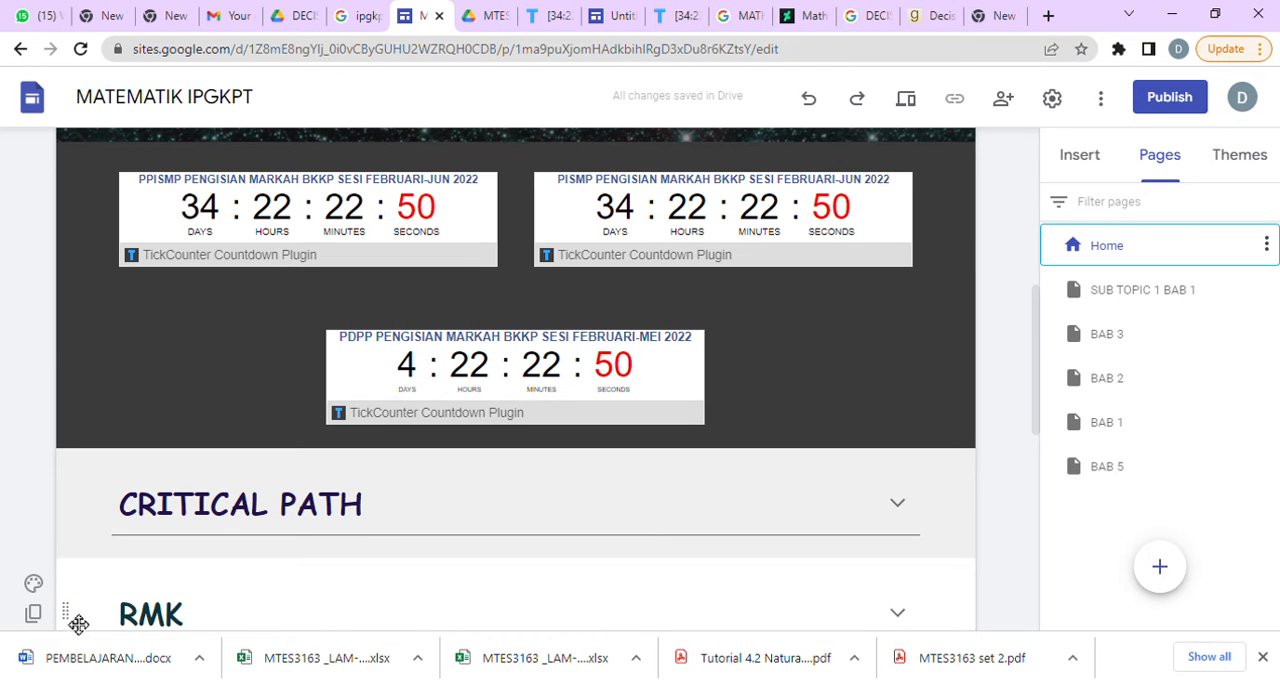
pyautogui.moveTo(77, 621); pyautogui.dragTo(56, 588)
pyautogui.scroll(-5, 620, 508)
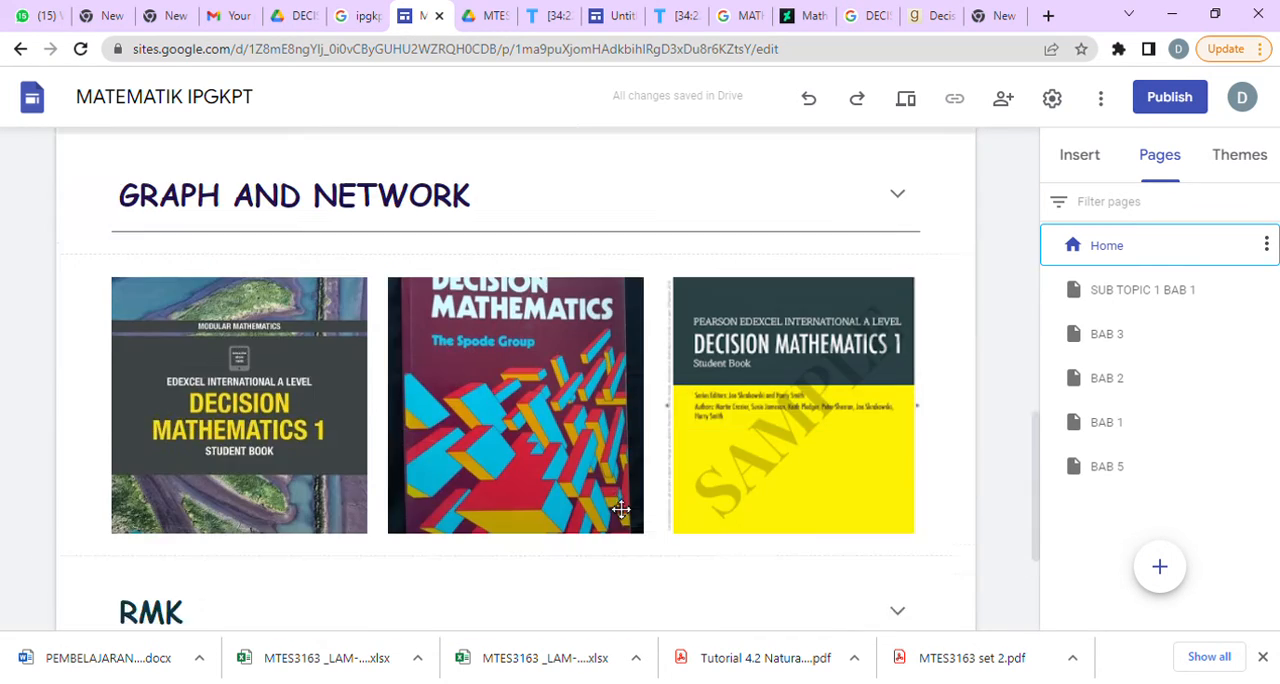
# Move the RMK section directly above the CRITICAL PATH section, under the countdown timers.
pyautogui.scroll(5, 621, 510)
pyautogui.scroll(-5, 621, 510)
pyautogui.scroll(9, 621, 510)
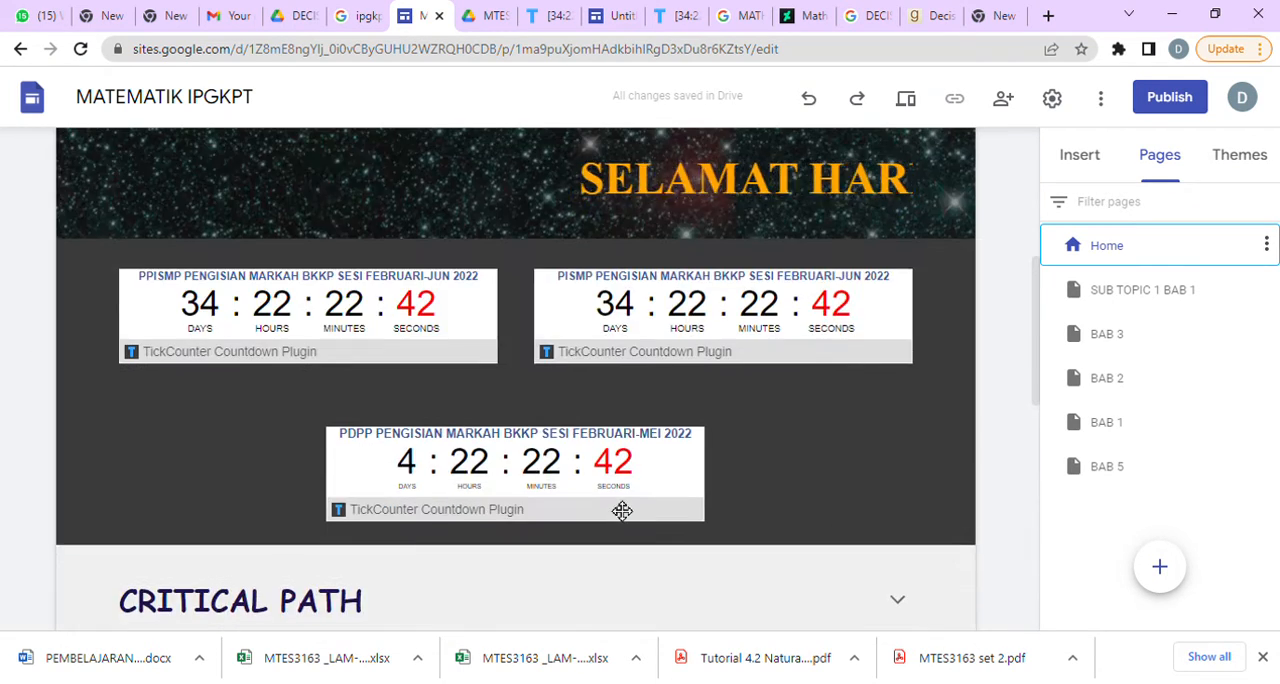
pyautogui.scroll(2, 594, 520)
pyautogui.scroll(-8, 596, 522)
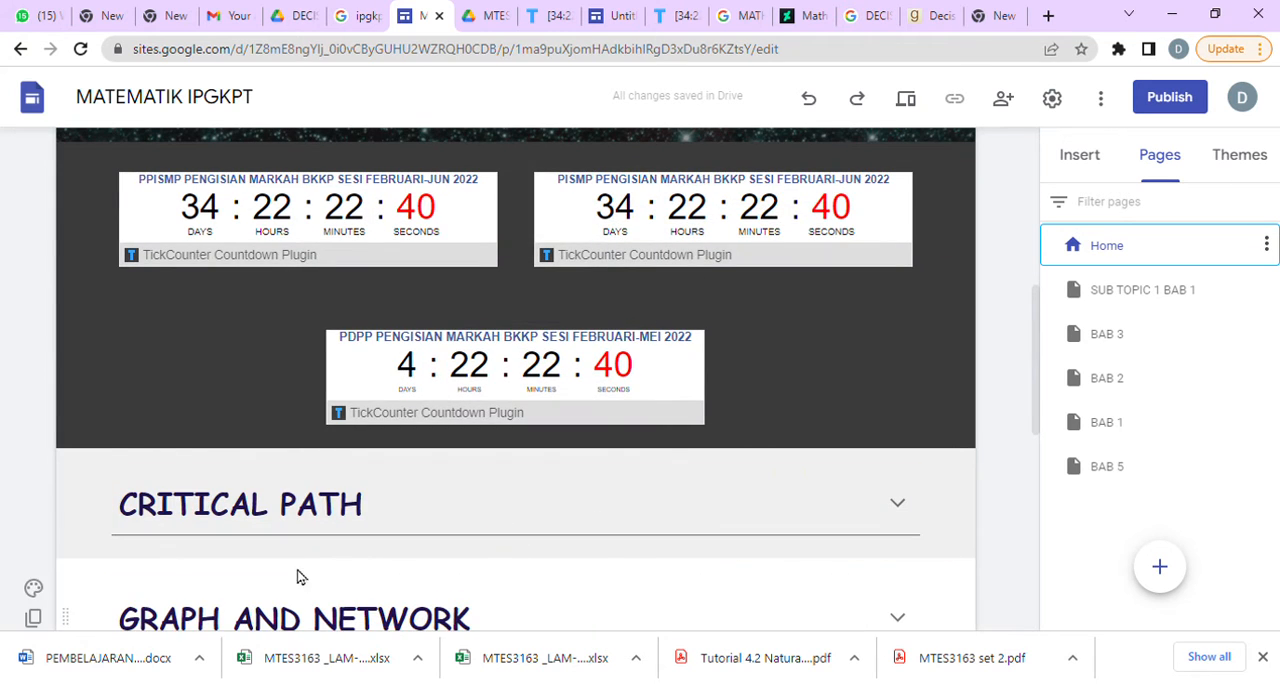
pyautogui.scroll(-5, 280, 595)
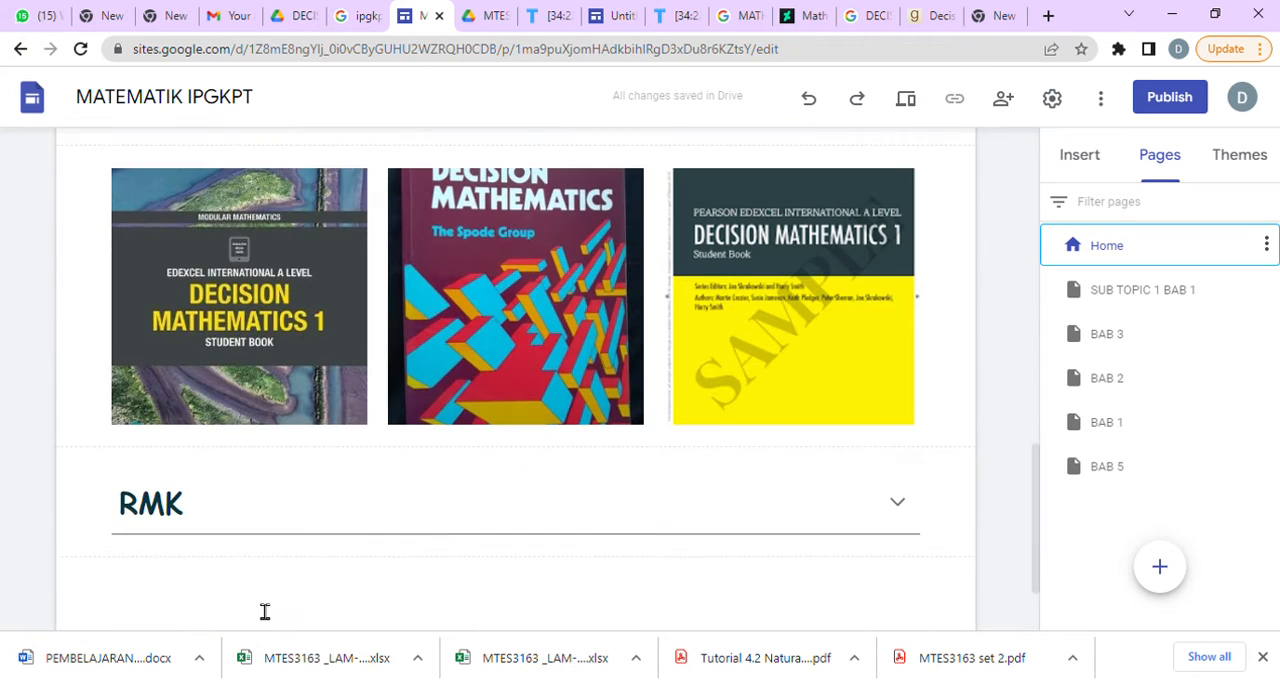
pyautogui.click(126, 531)
pyautogui.moveTo(78, 540)
pyautogui.mouseDown()
pyautogui.moveTo(77, 149)
pyautogui.moveTo(82, 560)
pyautogui.mouseUp()
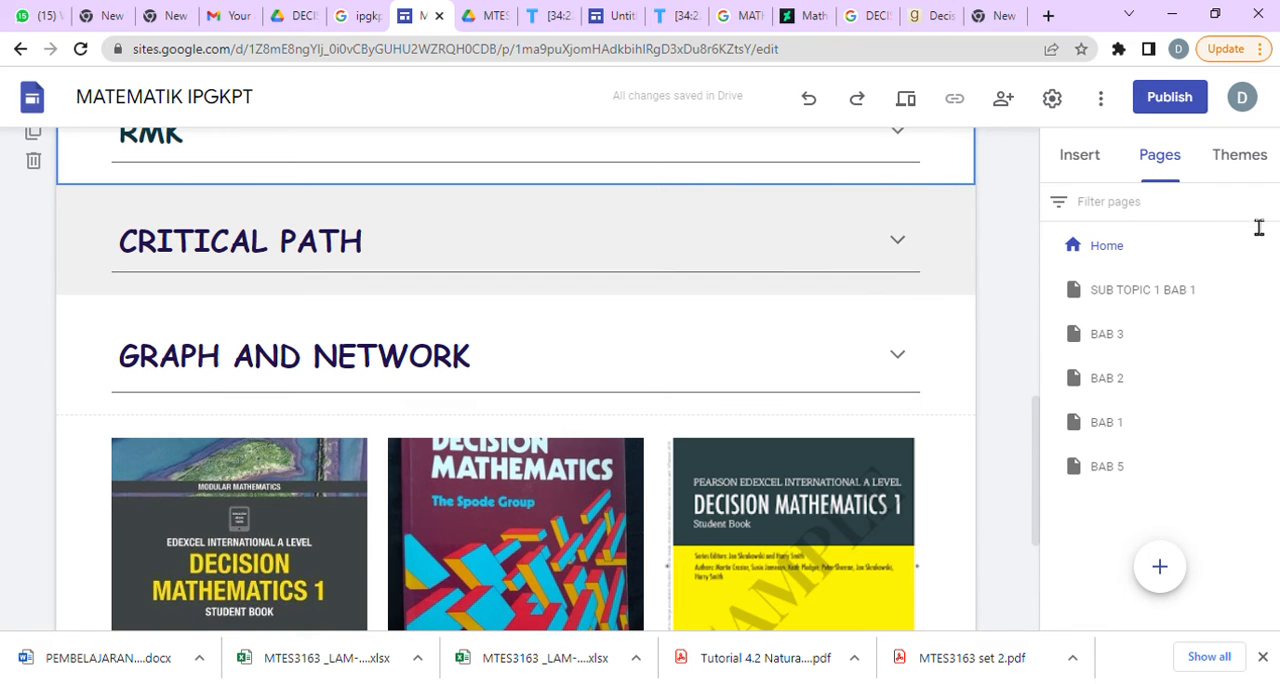
# Insert a divider below each of the RMK, CRITICAL PATH and GRAPH AND NETWORK sections.
pyautogui.click(1100, 160)
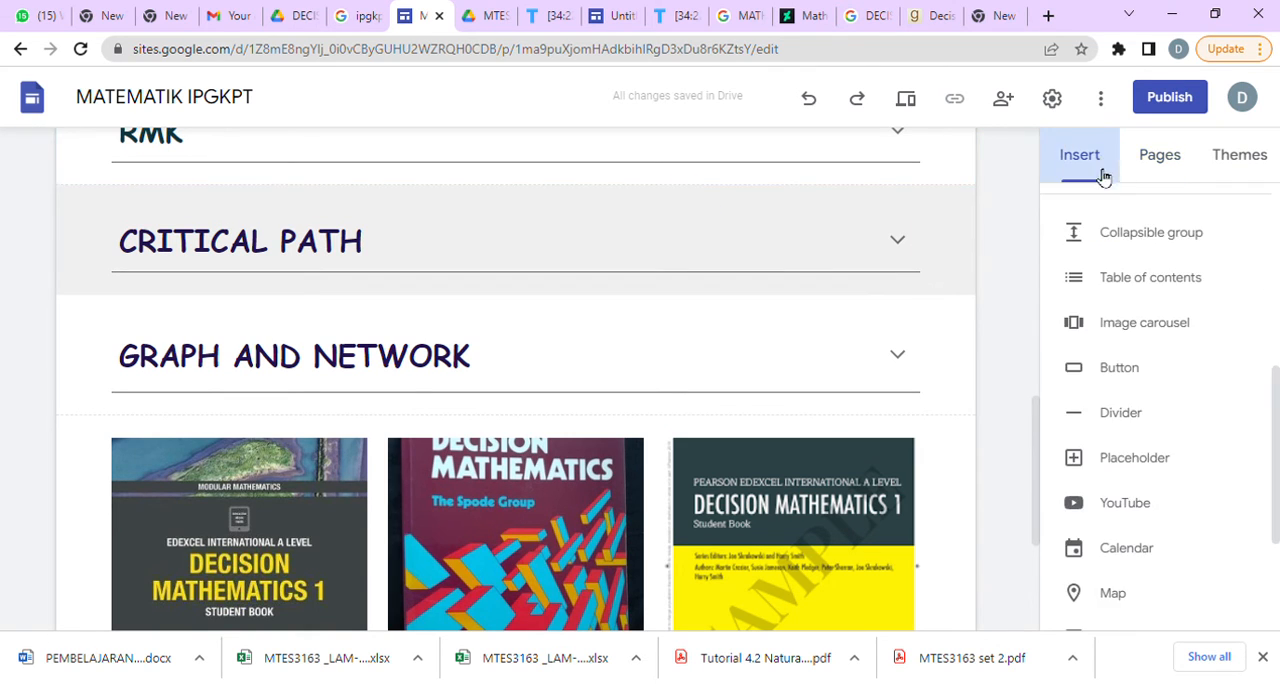
pyautogui.click(1146, 421)
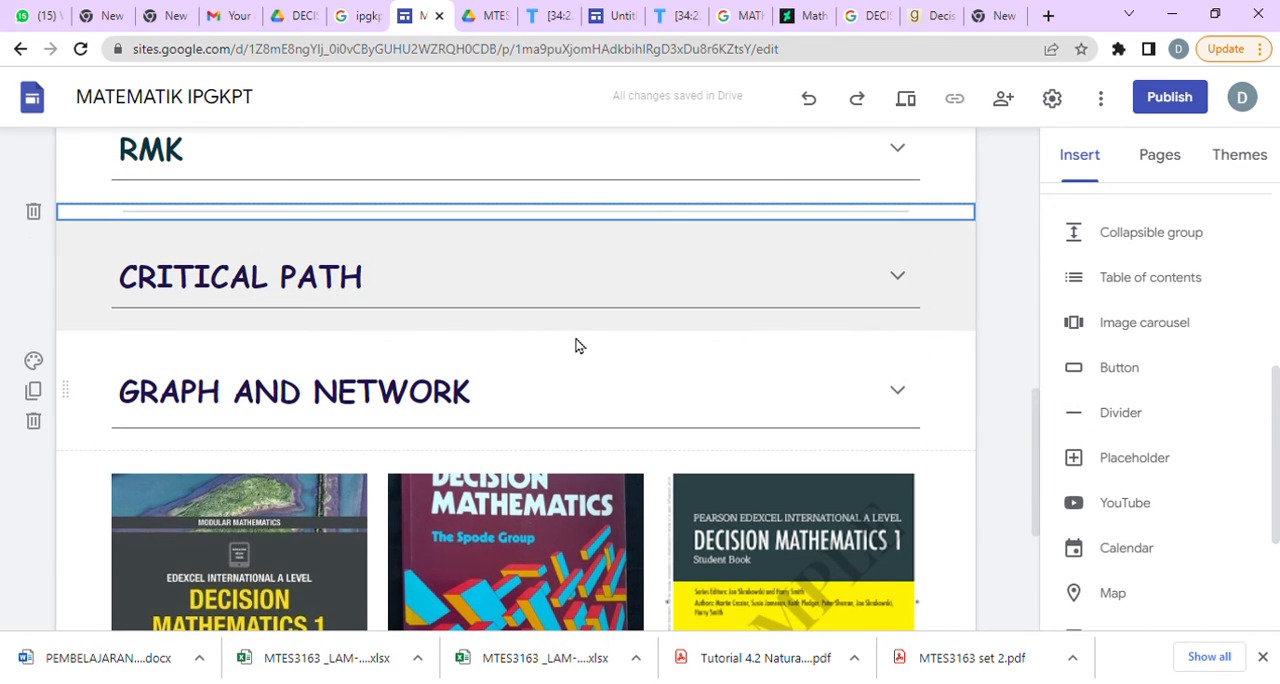
pyautogui.click(357, 327)
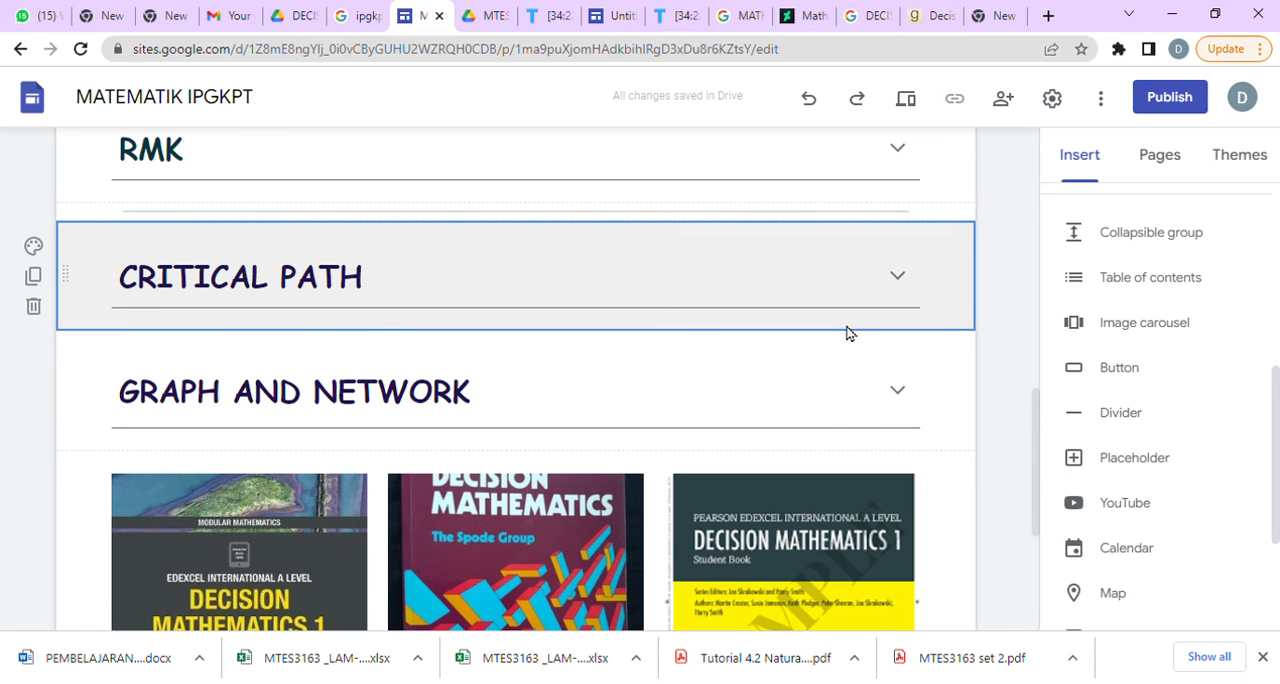
pyautogui.click(1131, 415)
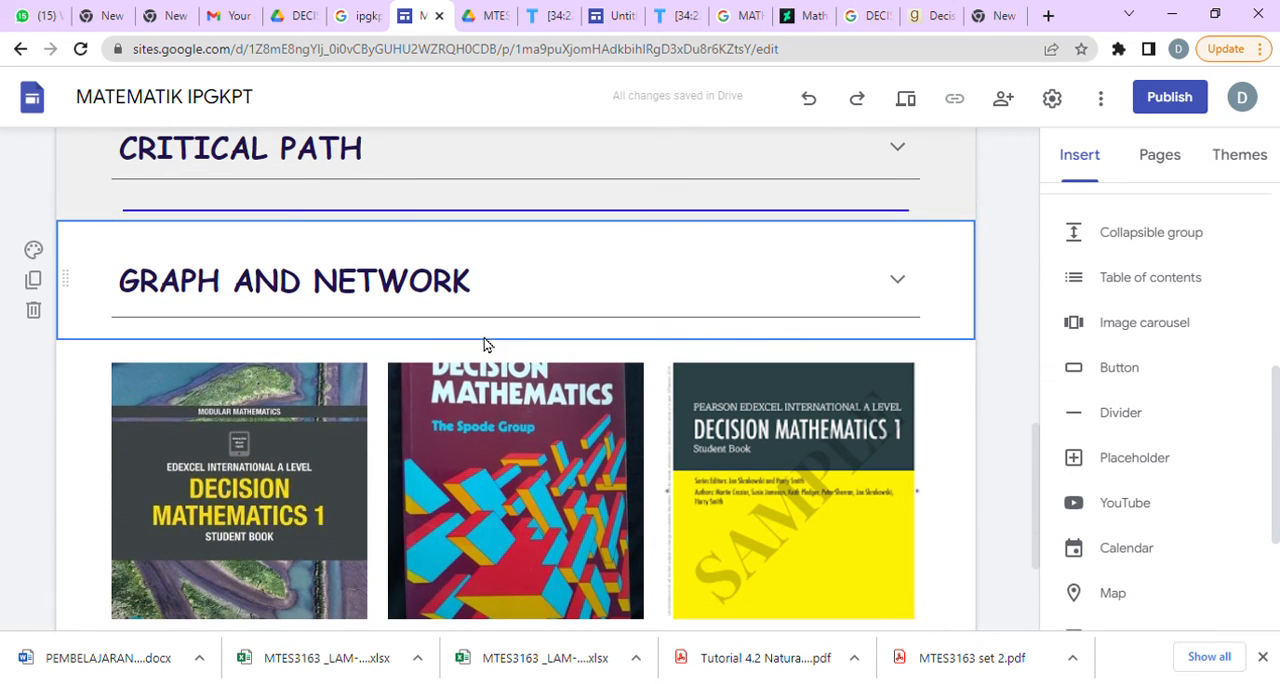
pyautogui.click(1141, 430)
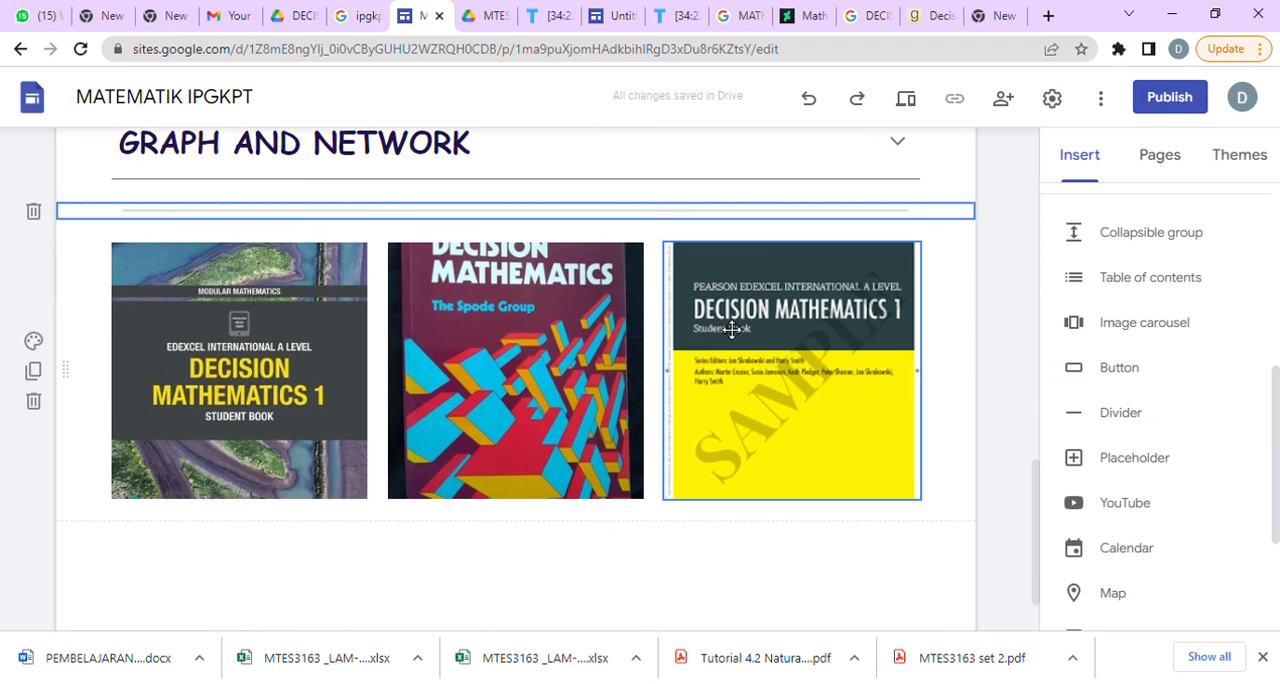
pyautogui.scroll(5, 737, 510)
pyautogui.scroll(-5, 735, 514)
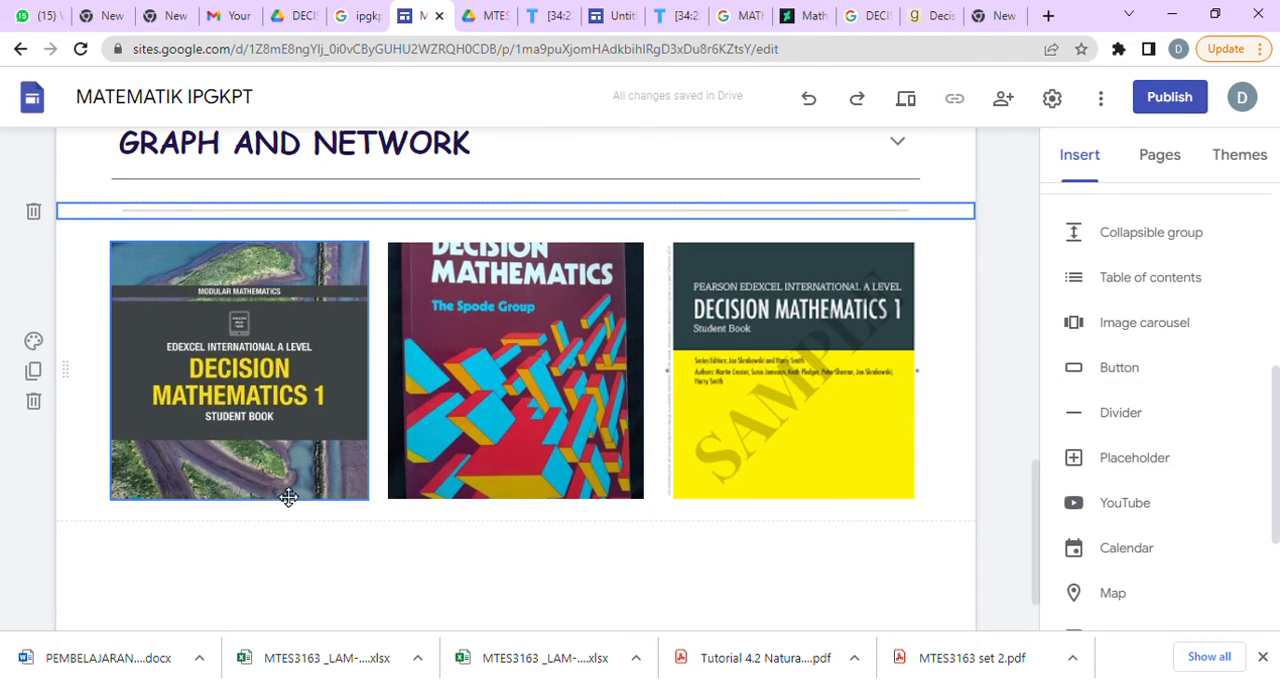
# Set the section color of the book cover image row to Style 2 and check it against the other sections.
pyautogui.click(33, 341)
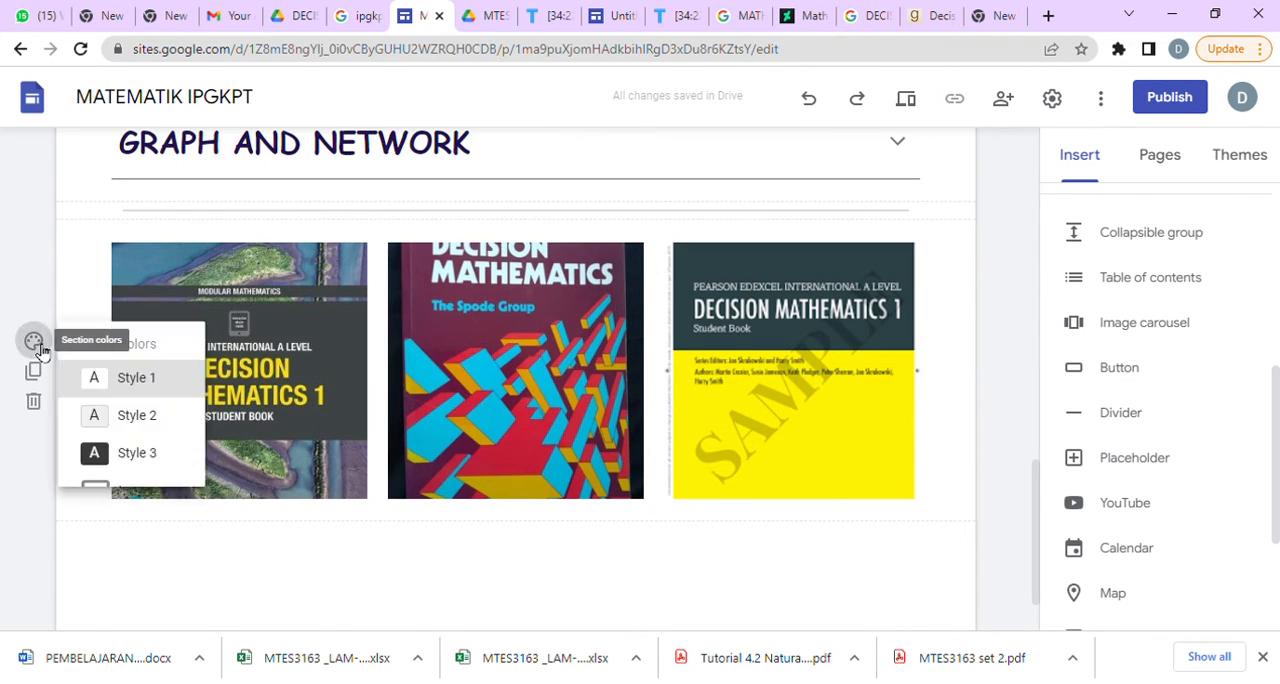
pyautogui.click(141, 412)
pyautogui.scroll(5, 722, 413)
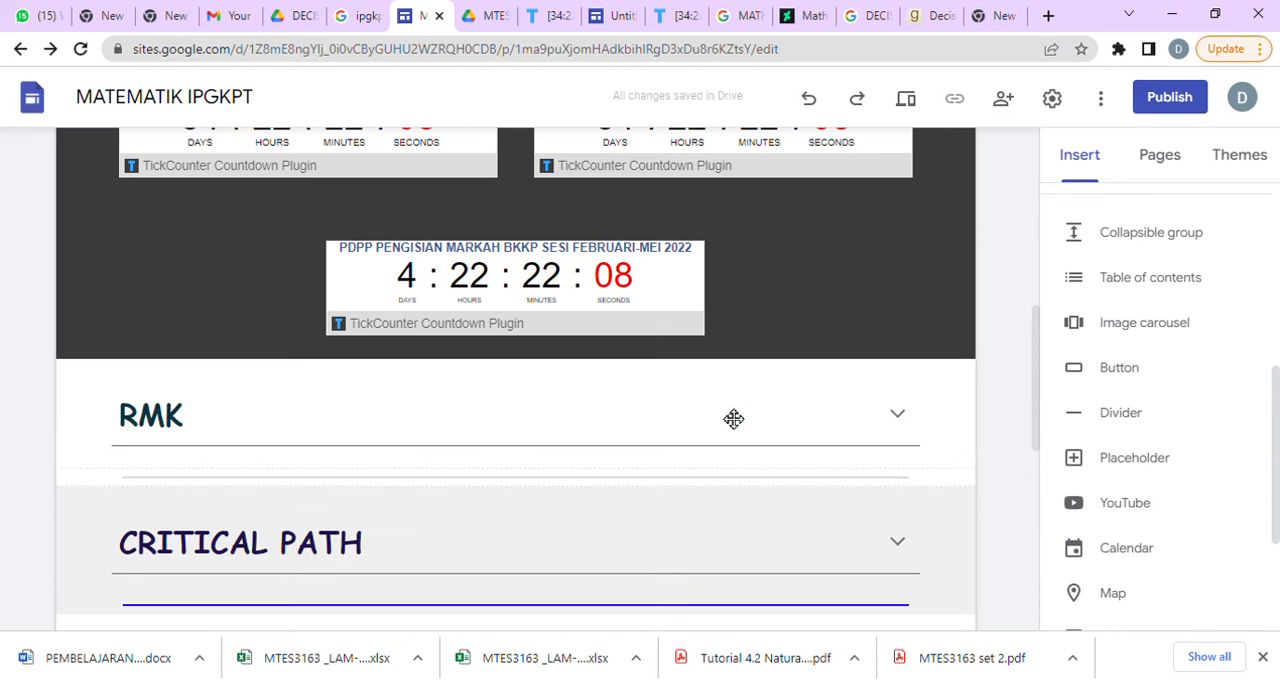
pyautogui.scroll(-5, 739, 431)
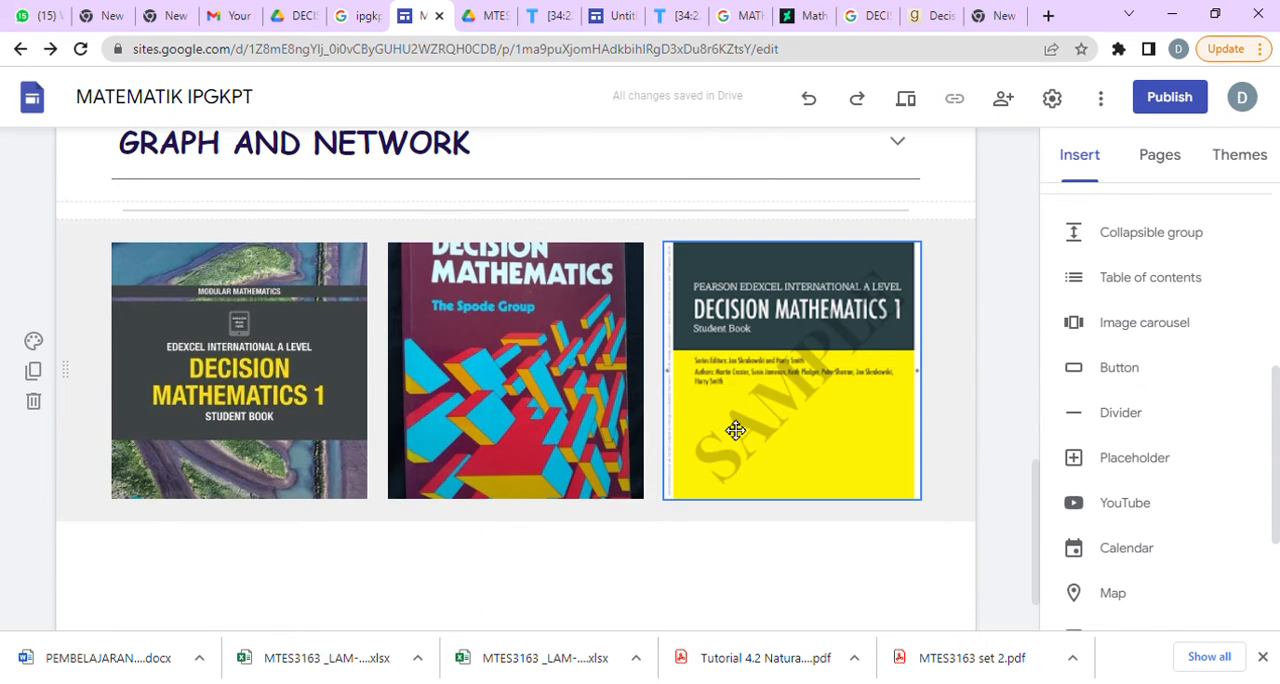
# Add a page footer containing the line "DISEDIAKAN OLEH" with the preparer's title and name on a second line.
pyautogui.scroll(-2, 600, 535)
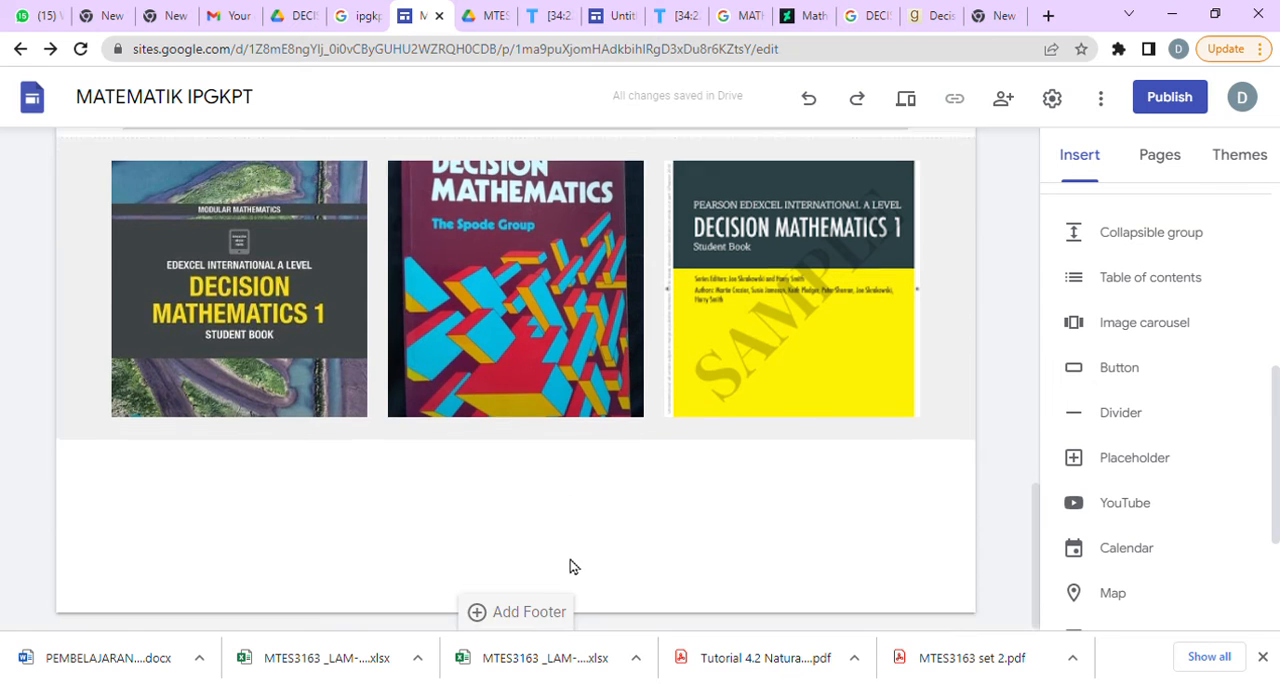
pyautogui.click(550, 609)
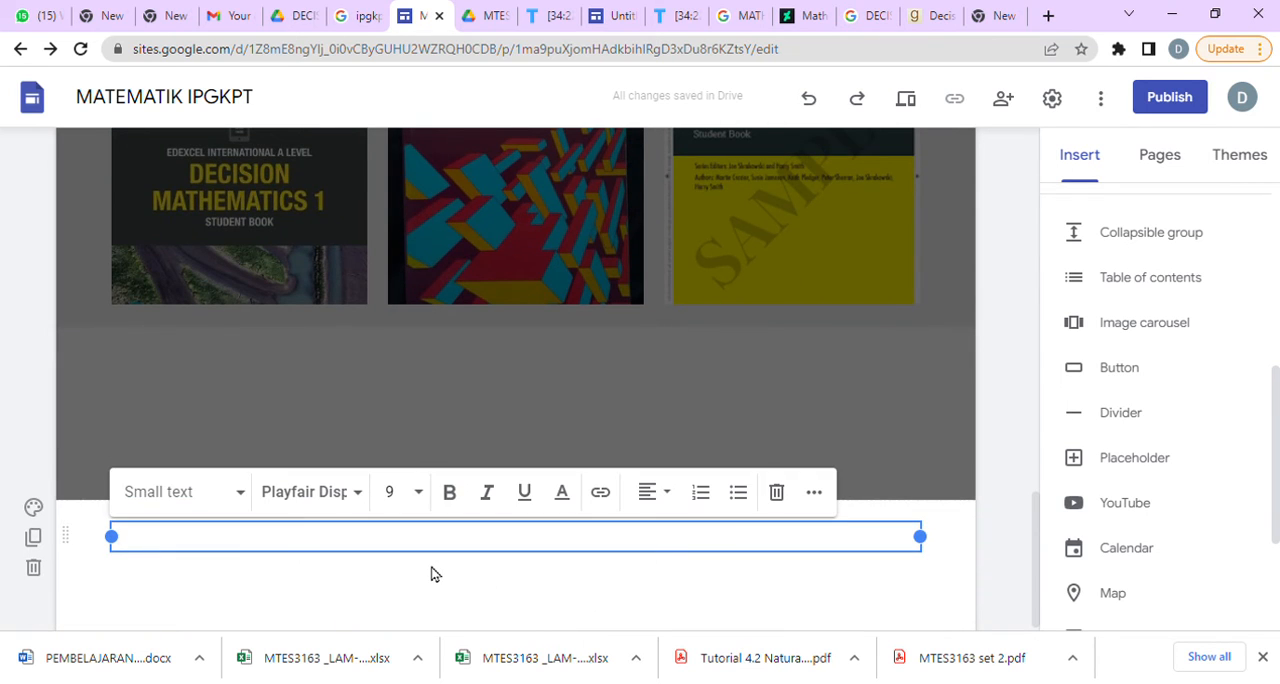
pyautogui.write('DISEDIAKA')
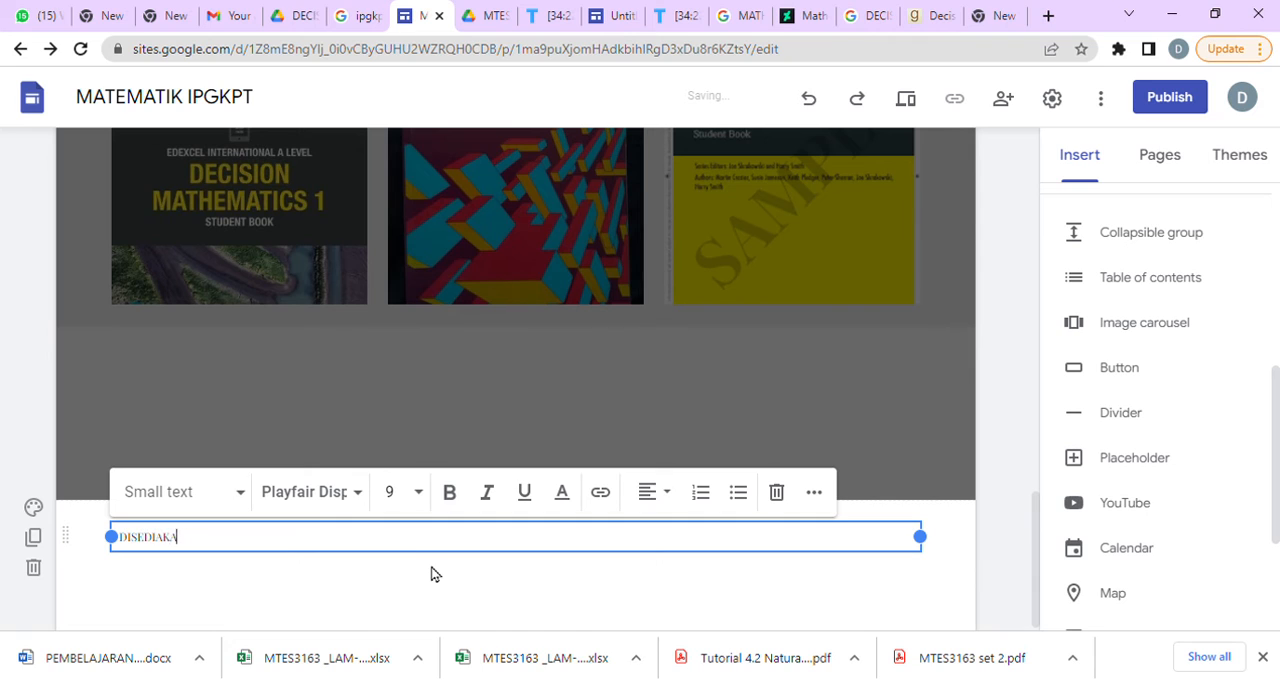
pyautogui.write('N OLEH')
pyautogui.press('Return')
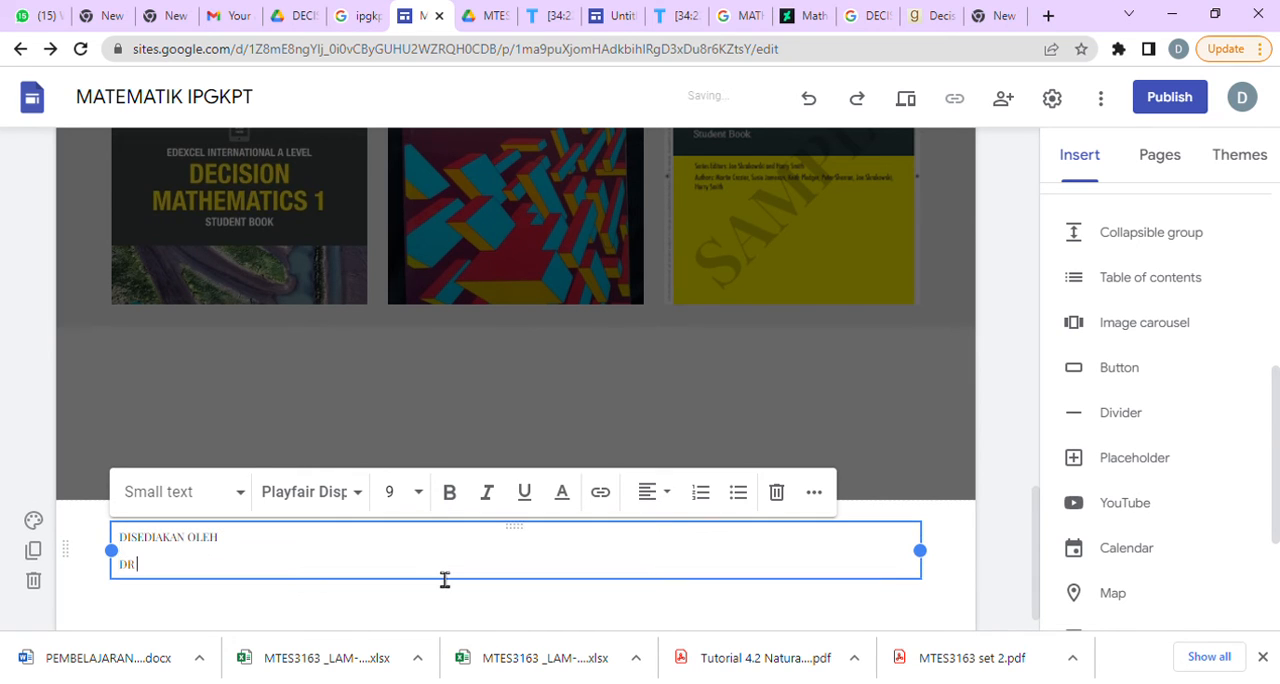
pyautogui.write('Dr RO')
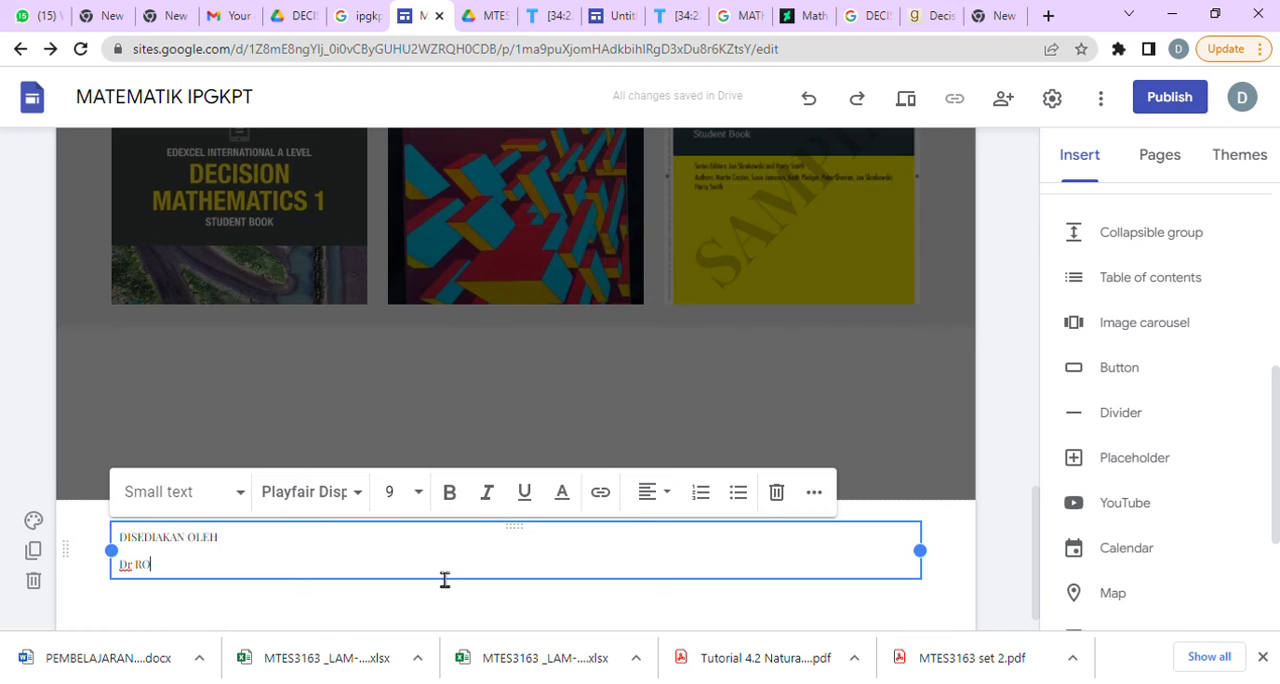
pyautogui.write('HANI')
# Format both footer lines in dark red, bold, at font size 10.
pyautogui.moveTo(144, 583); pyautogui.dragTo(110, 547)
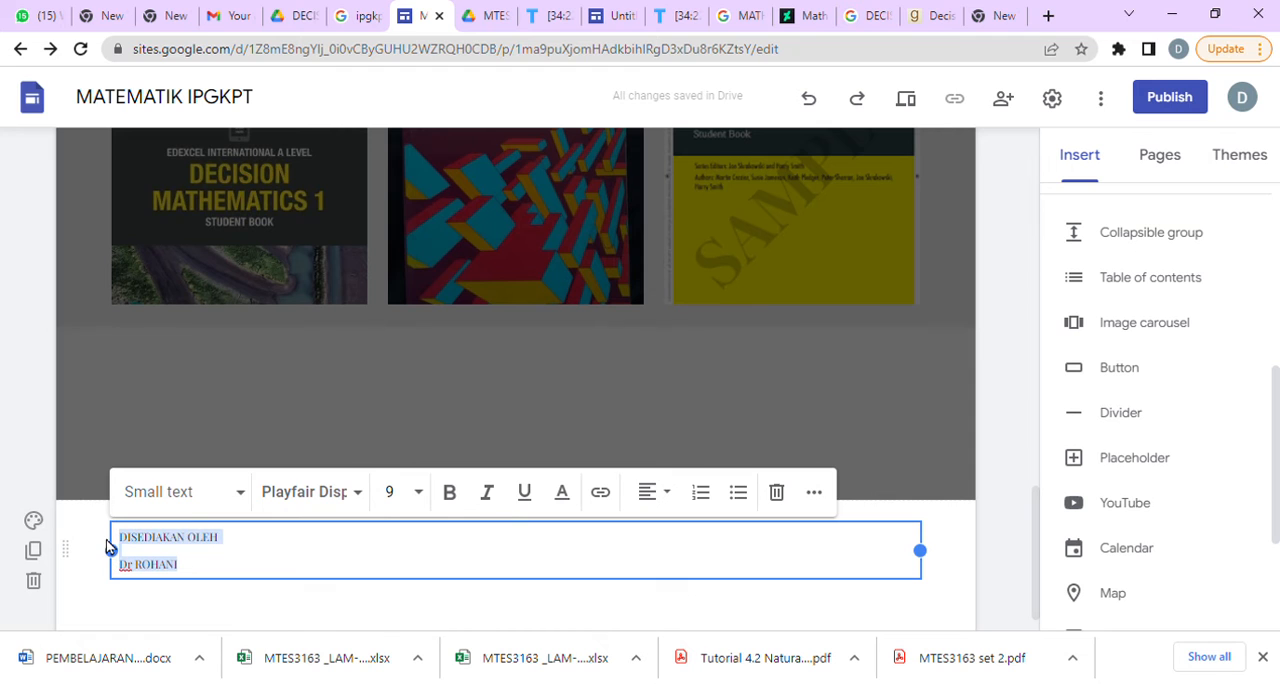
pyautogui.click(562, 492)
pyautogui.click(557, 418)
pyautogui.click(457, 489)
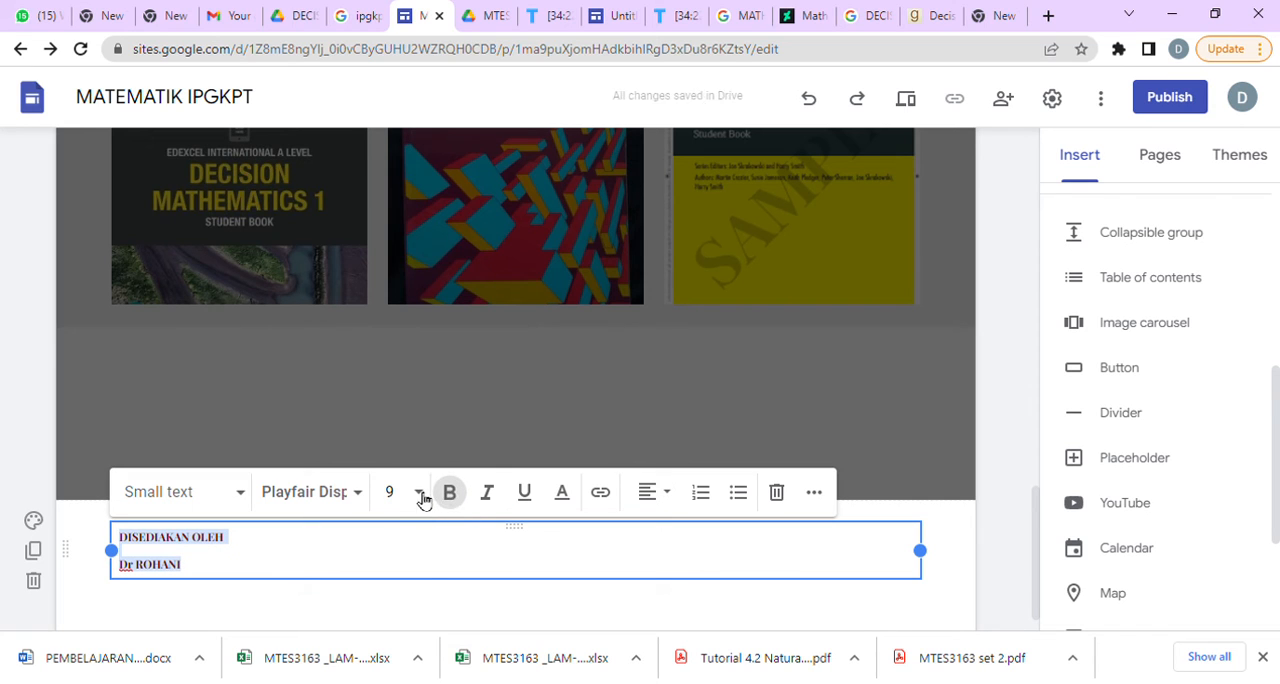
pyautogui.click(420, 492)
pyautogui.scroll(-5, 390, 595)
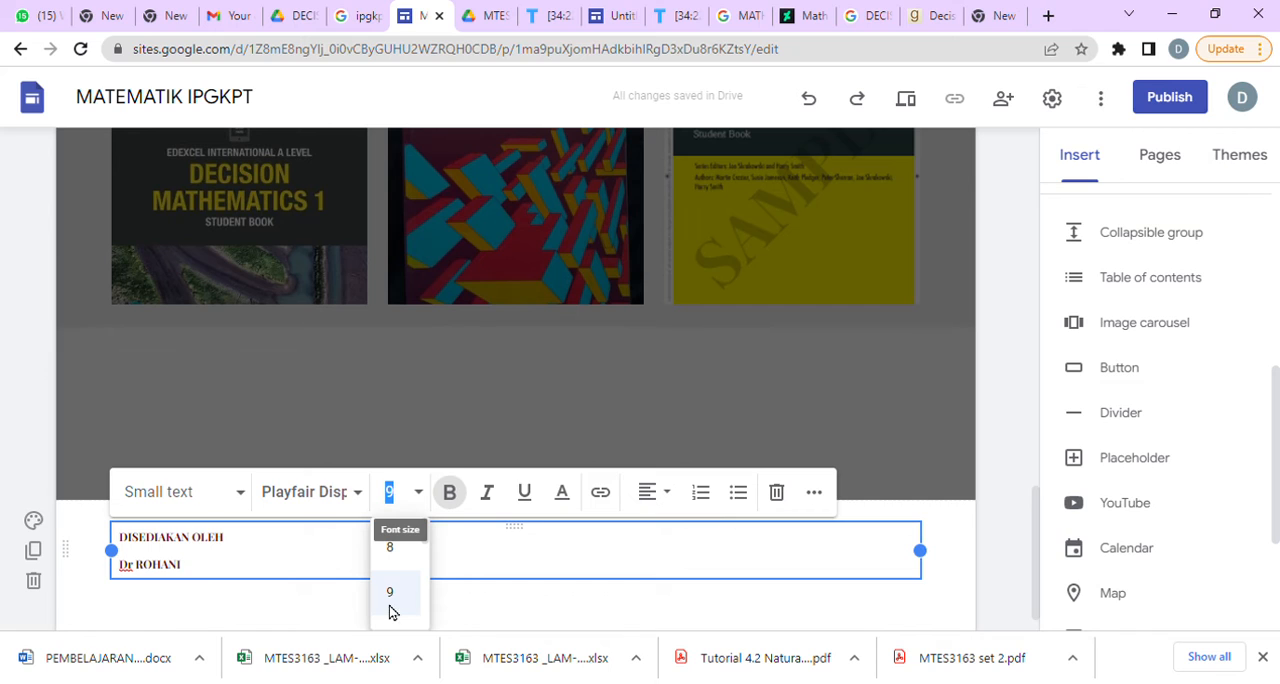
pyautogui.click(395, 628)
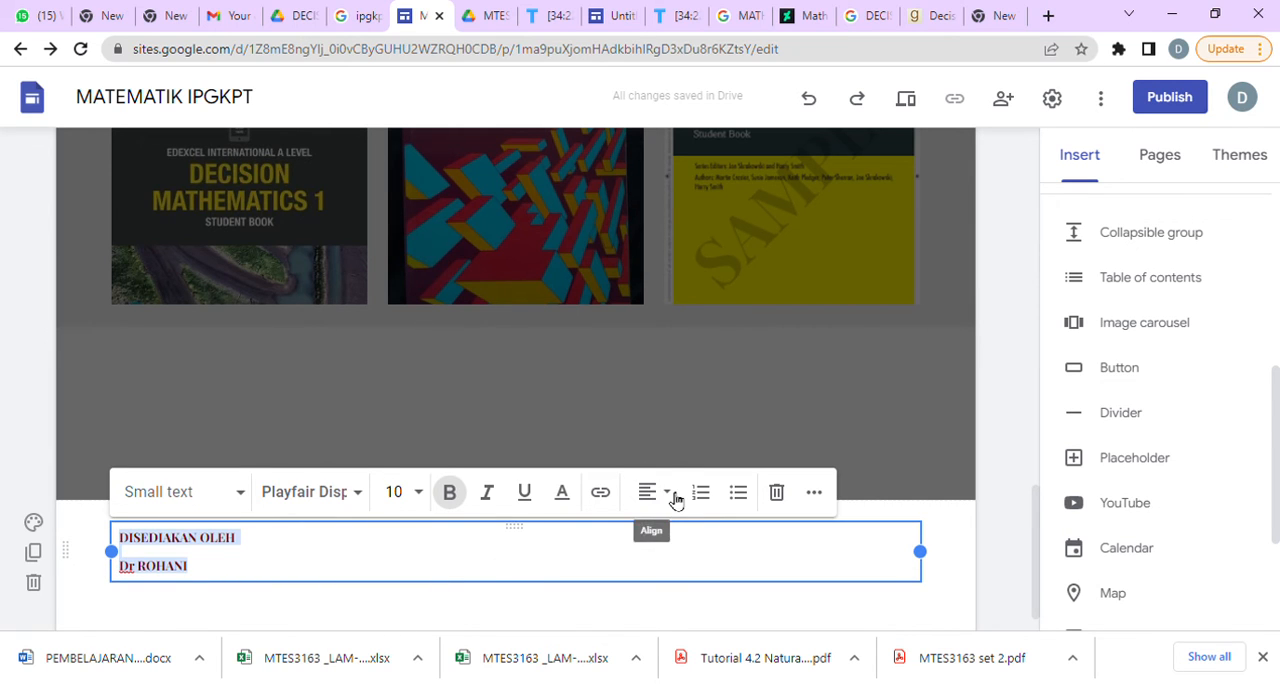
# Right-align the preparer's name line in the footer and finish editing the text.
pyautogui.click(293, 571)
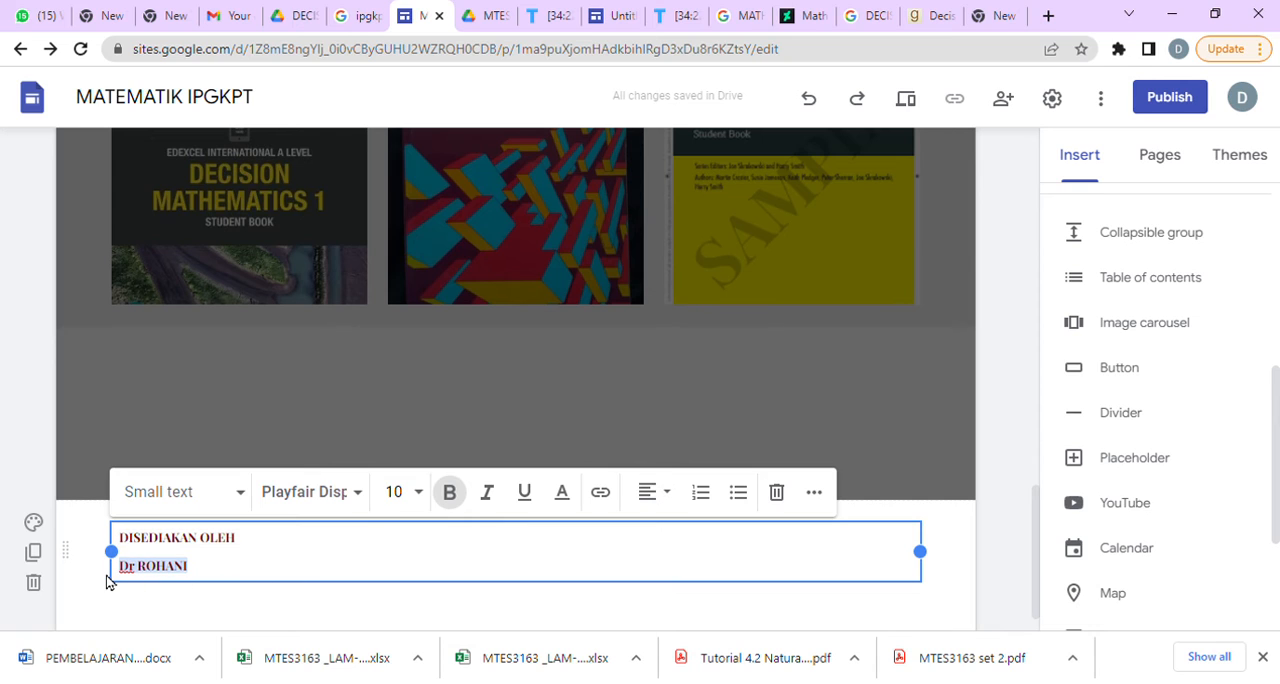
pyautogui.click(671, 494)
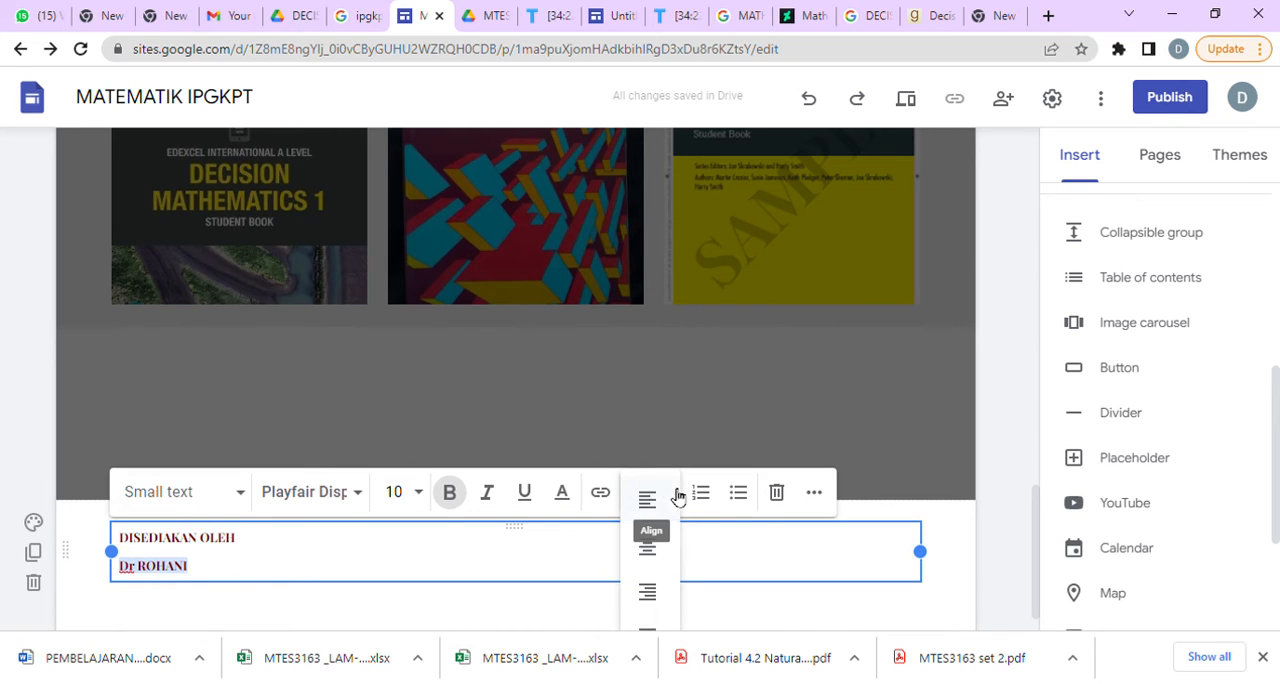
pyautogui.click(663, 632)
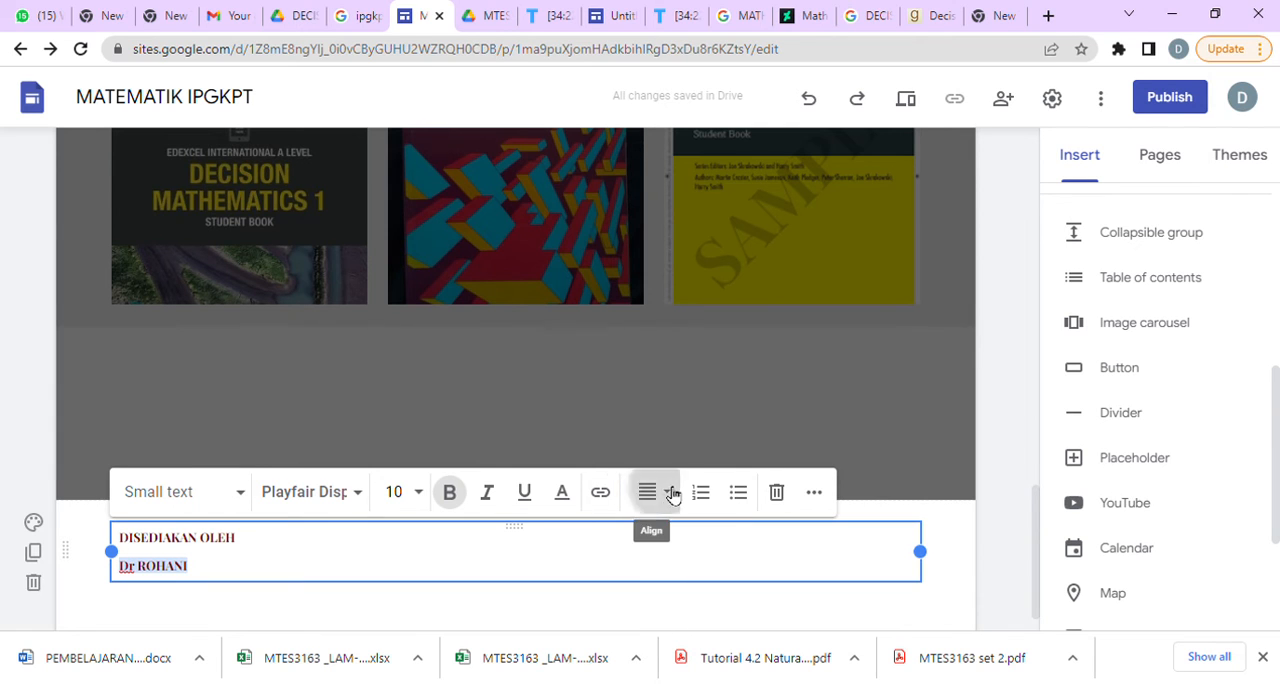
pyautogui.click(669, 494)
pyautogui.click(659, 563)
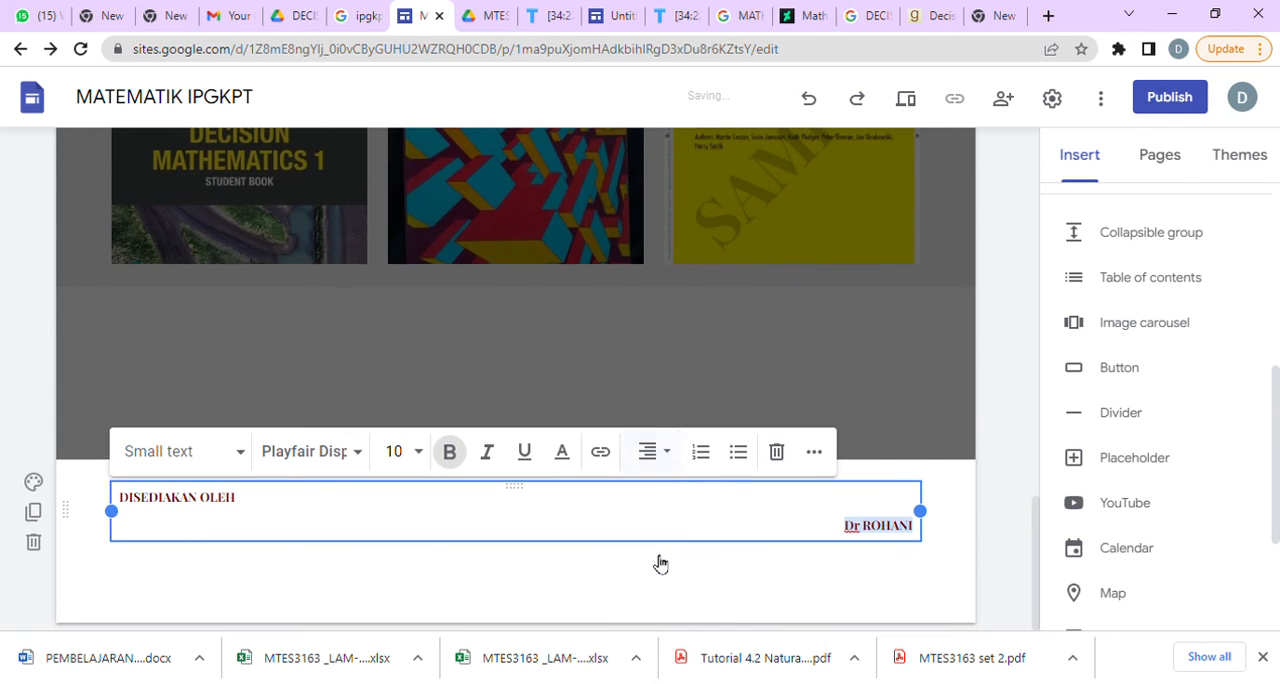
pyautogui.click(764, 586)
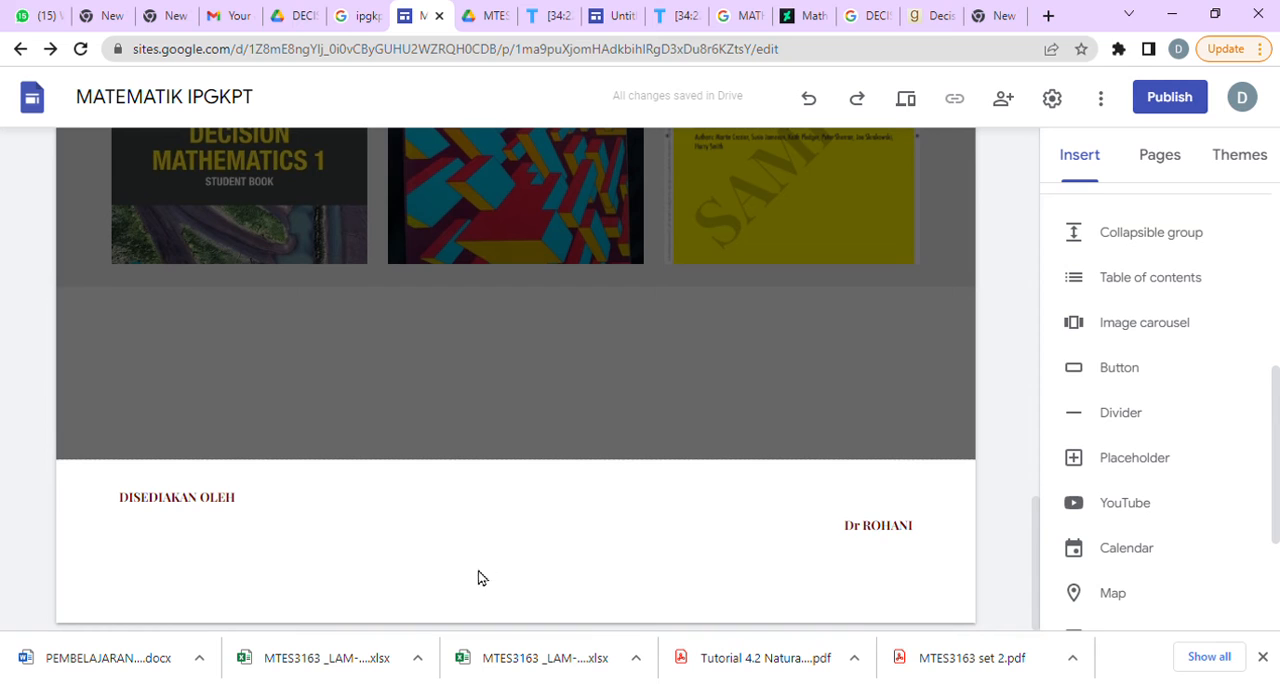
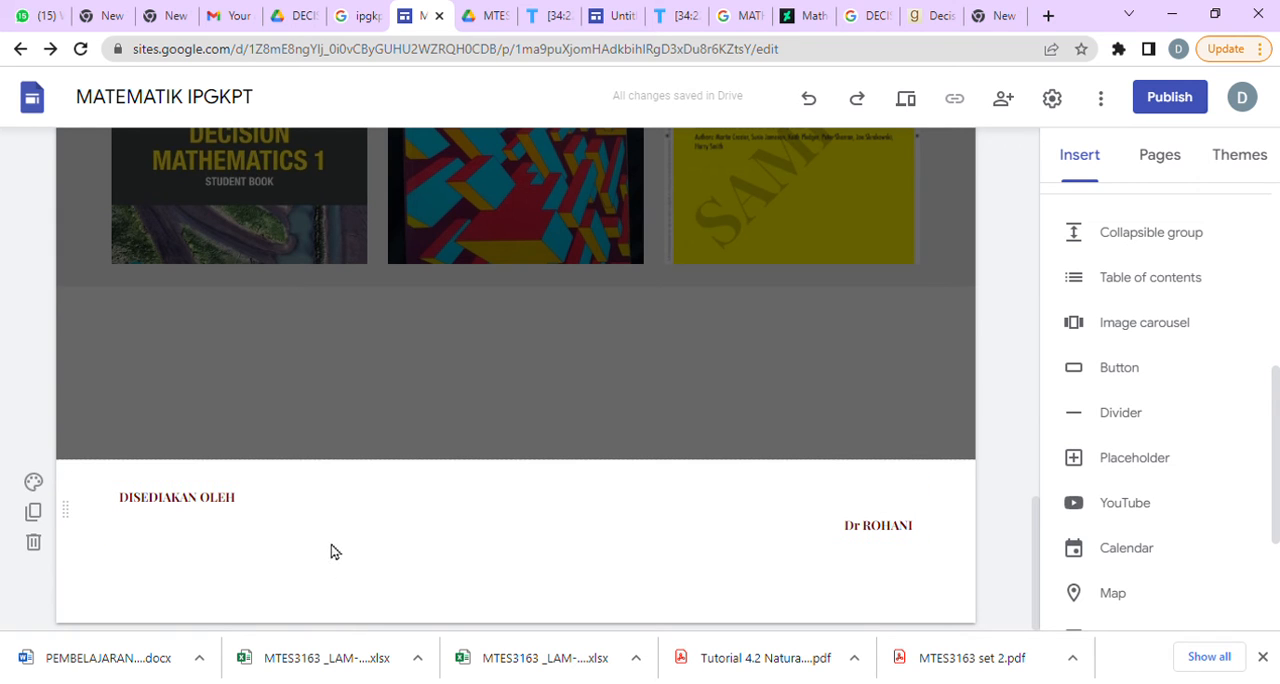
pyautogui.click(378, 530)
pyautogui.click(33, 481)
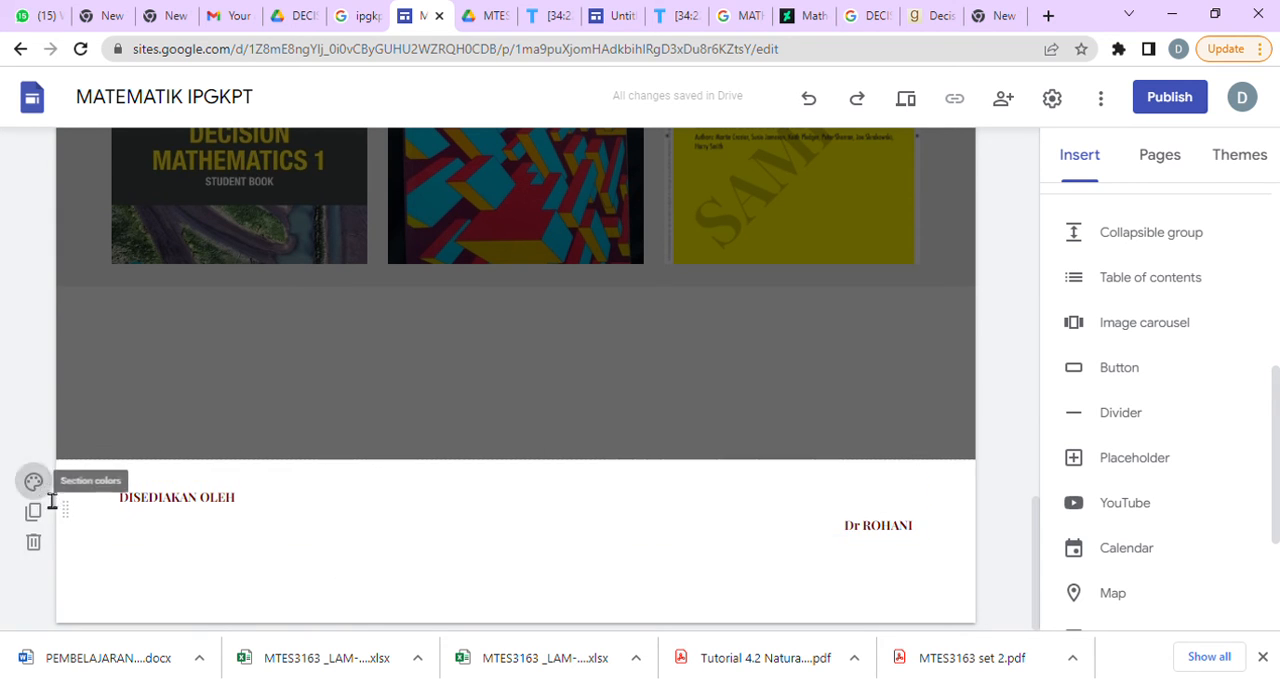
pyautogui.moveTo(145, 580)
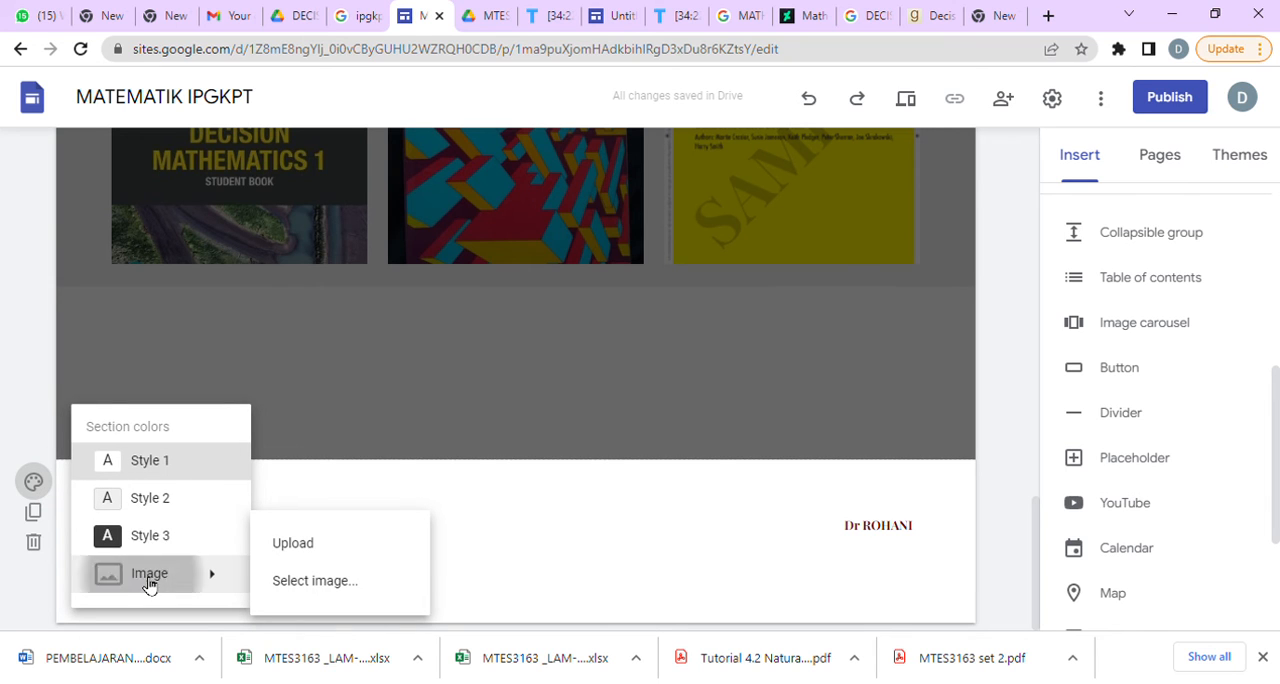
pyautogui.click(310, 549)
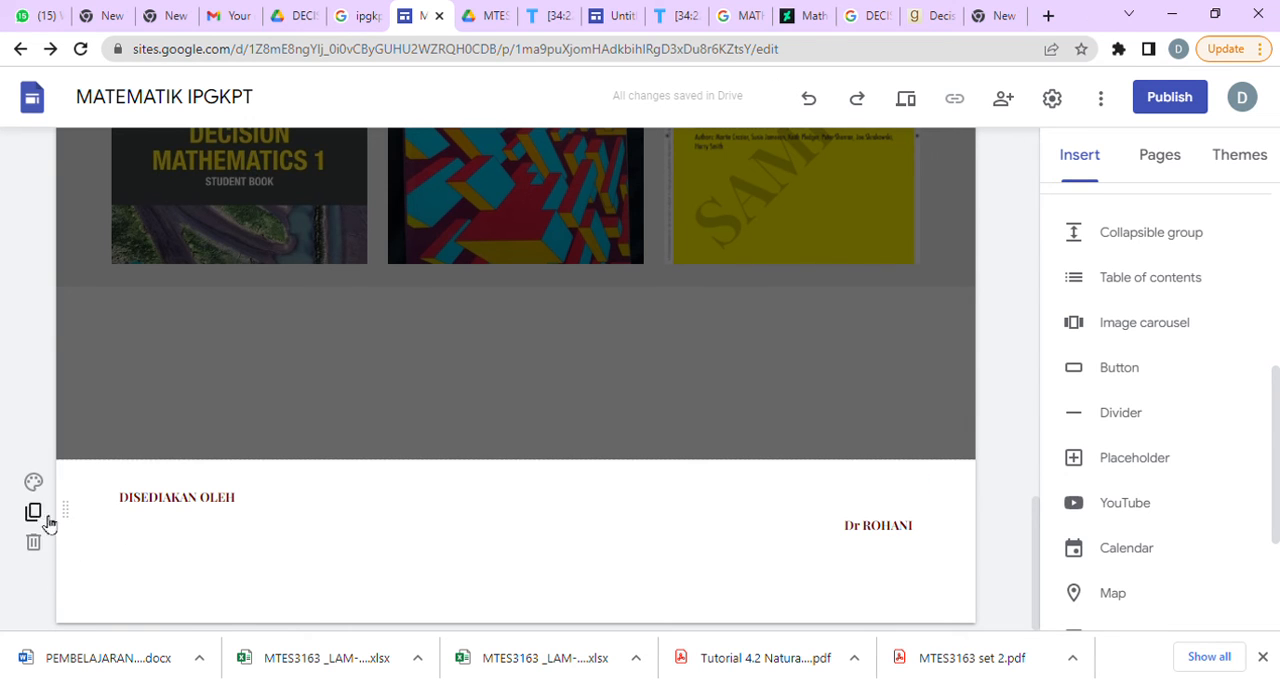
# Open the image selection for the footer section's background and search Google images for IPGKPT.
pyautogui.click(33, 481)
pyautogui.moveTo(155, 587)
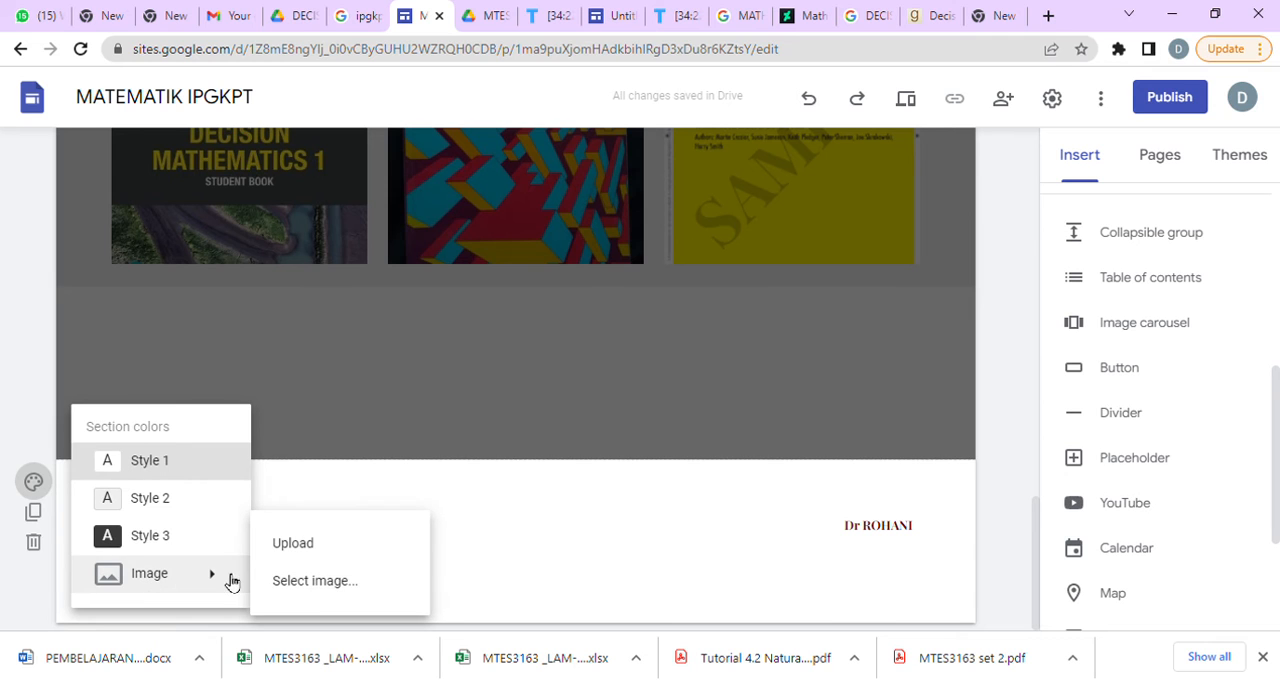
pyautogui.click(272, 581)
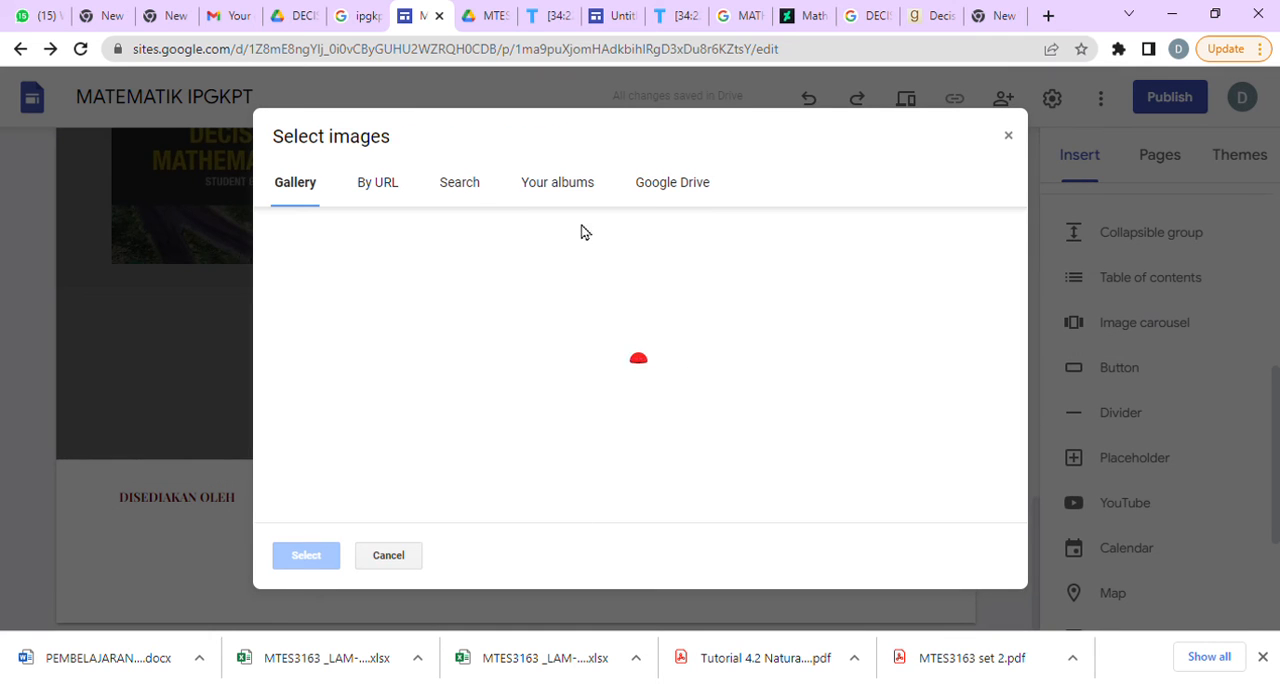
pyautogui.click(386, 192)
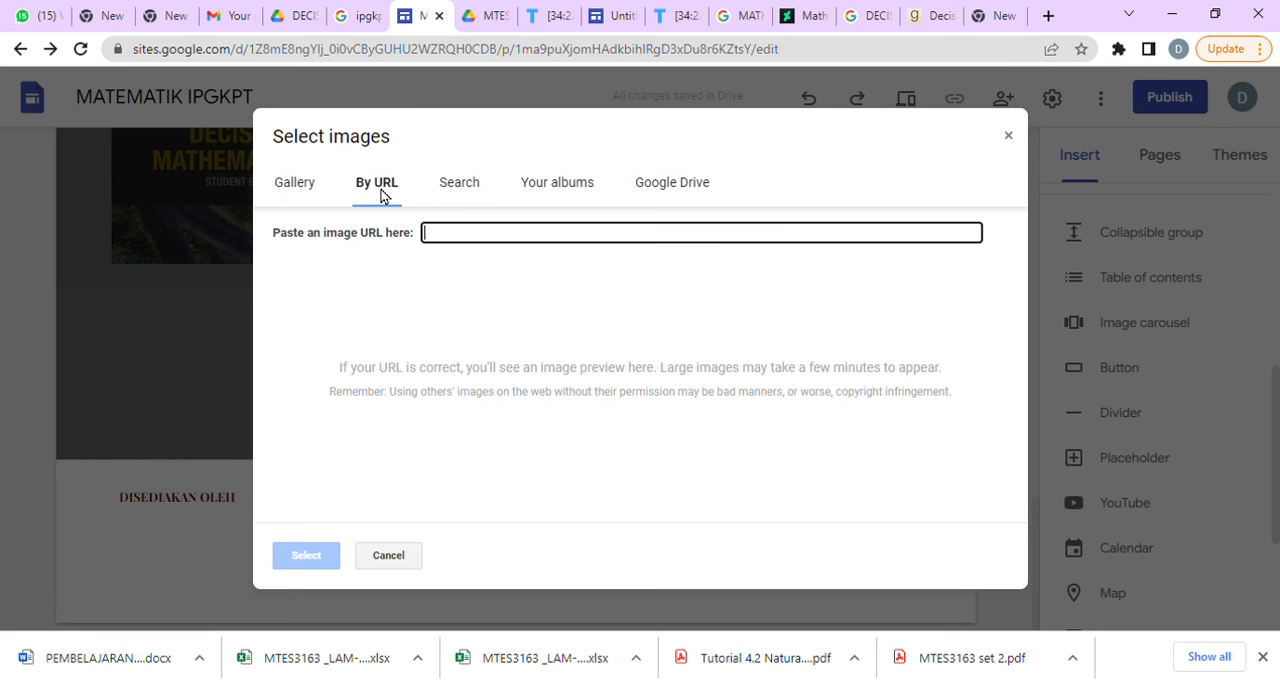
pyautogui.click(462, 190)
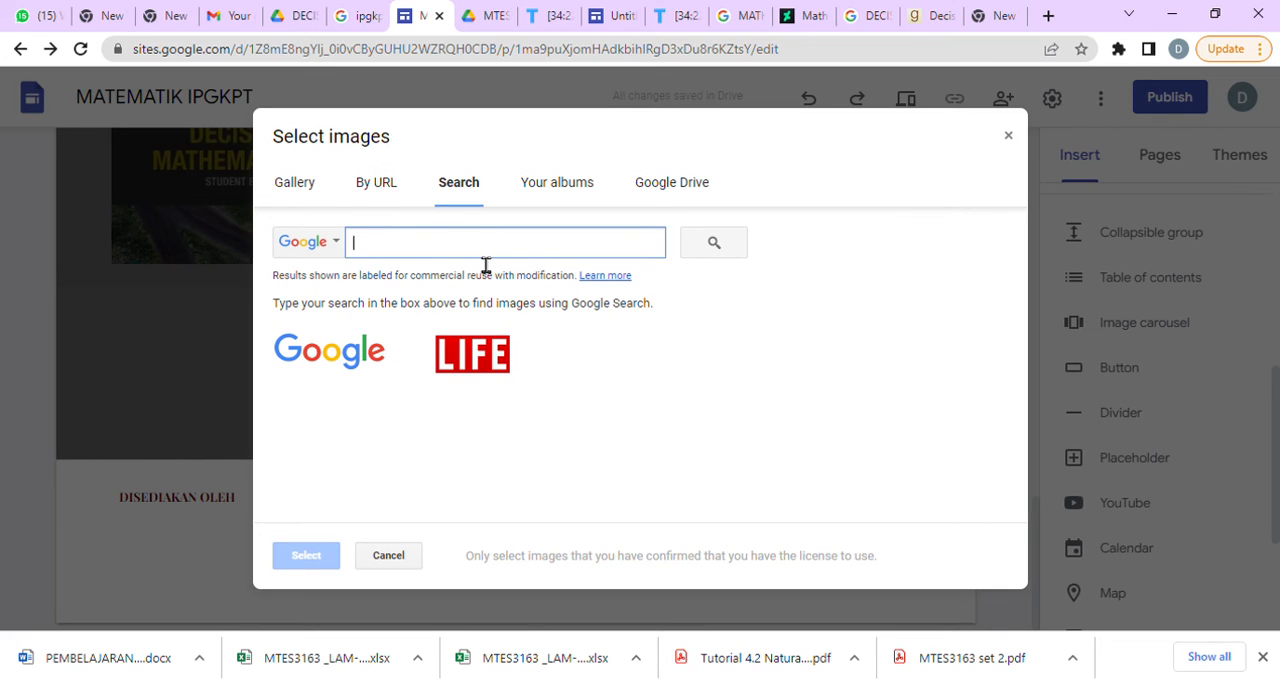
pyautogui.write('WATER')
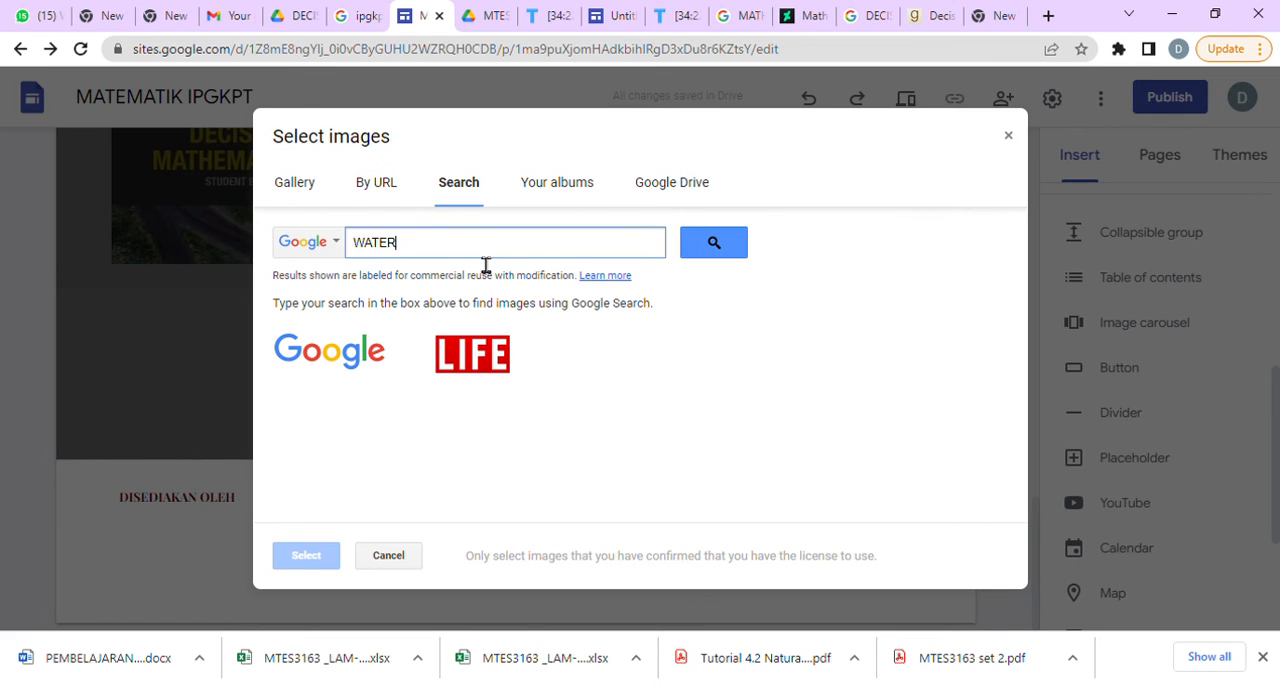
pyautogui.press('BackSpace')
pyautogui.click(720, 257)
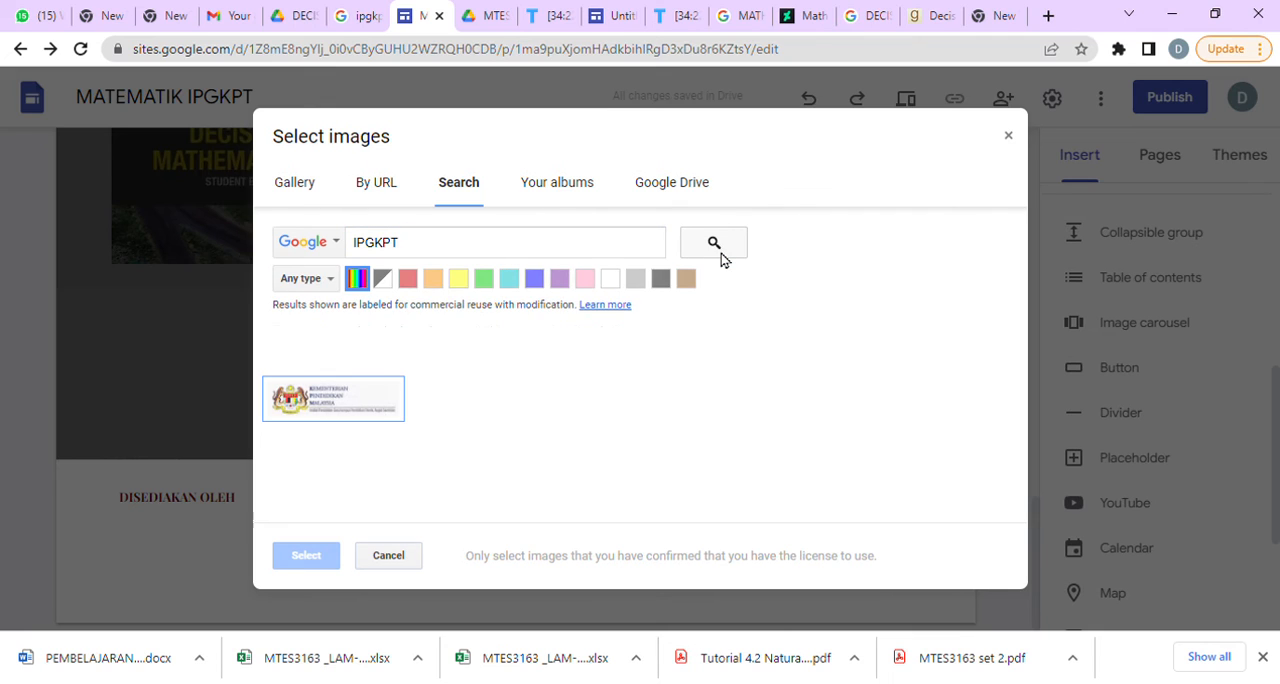
# Search for WATERFALL GIF instead and apply the first waterfall image as the footer's background.
pyautogui.click(472, 249)
pyautogui.press('BackSpace')
pyautogui.press('BackSpace')
pyautogui.press('BackSpace')
pyautogui.press('BackSpace')
pyautogui.press('BackSpace')
pyautogui.press('BackSpace')
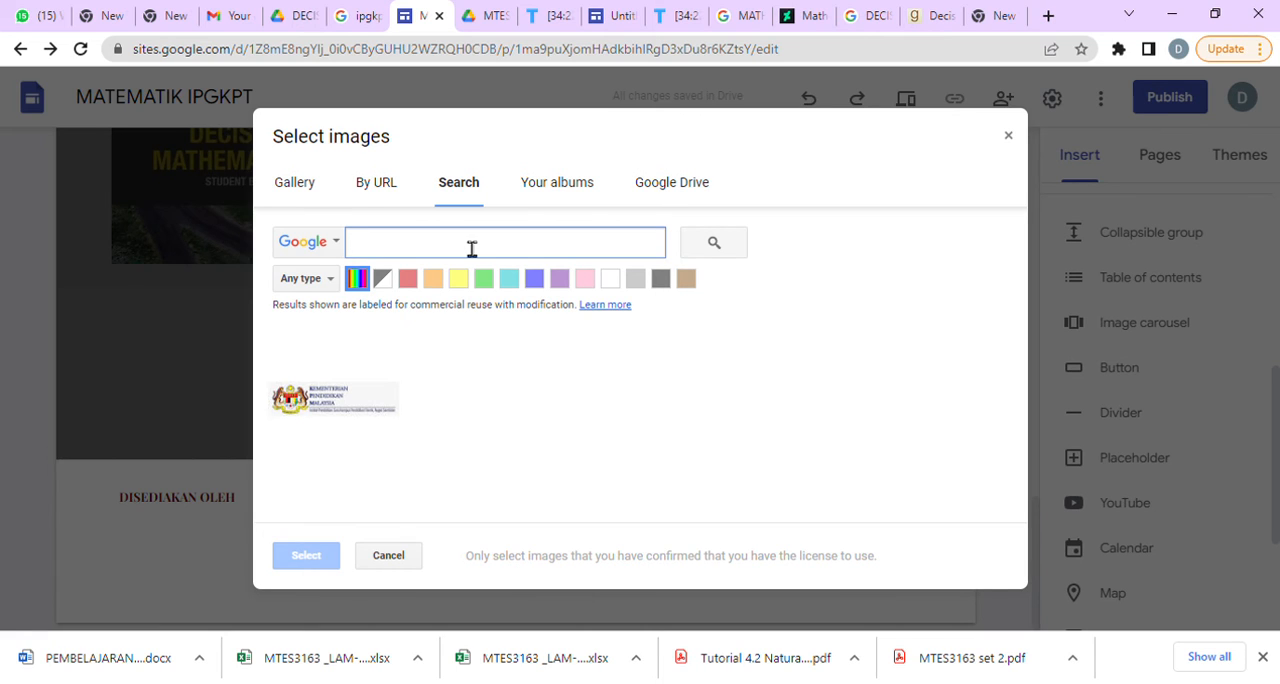
pyautogui.write('MAT')
pyautogui.press('BackSpace')
pyautogui.write('WATERFALL GIF')
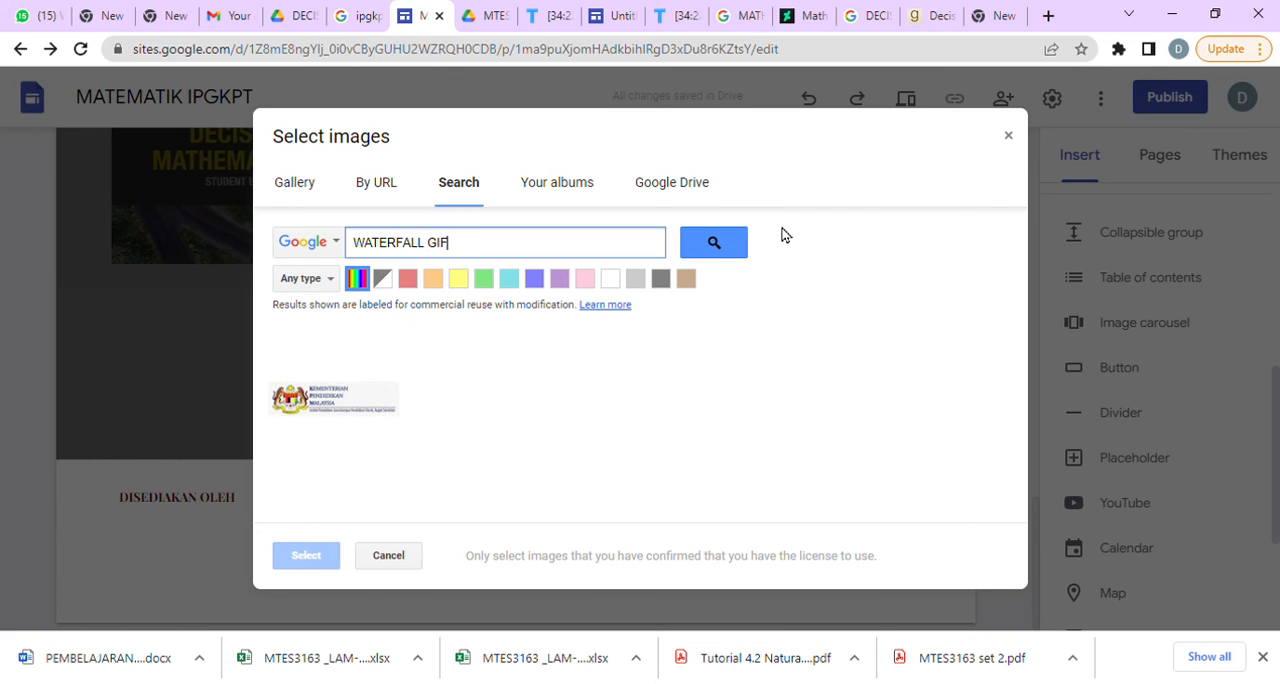
pyautogui.click(714, 246)
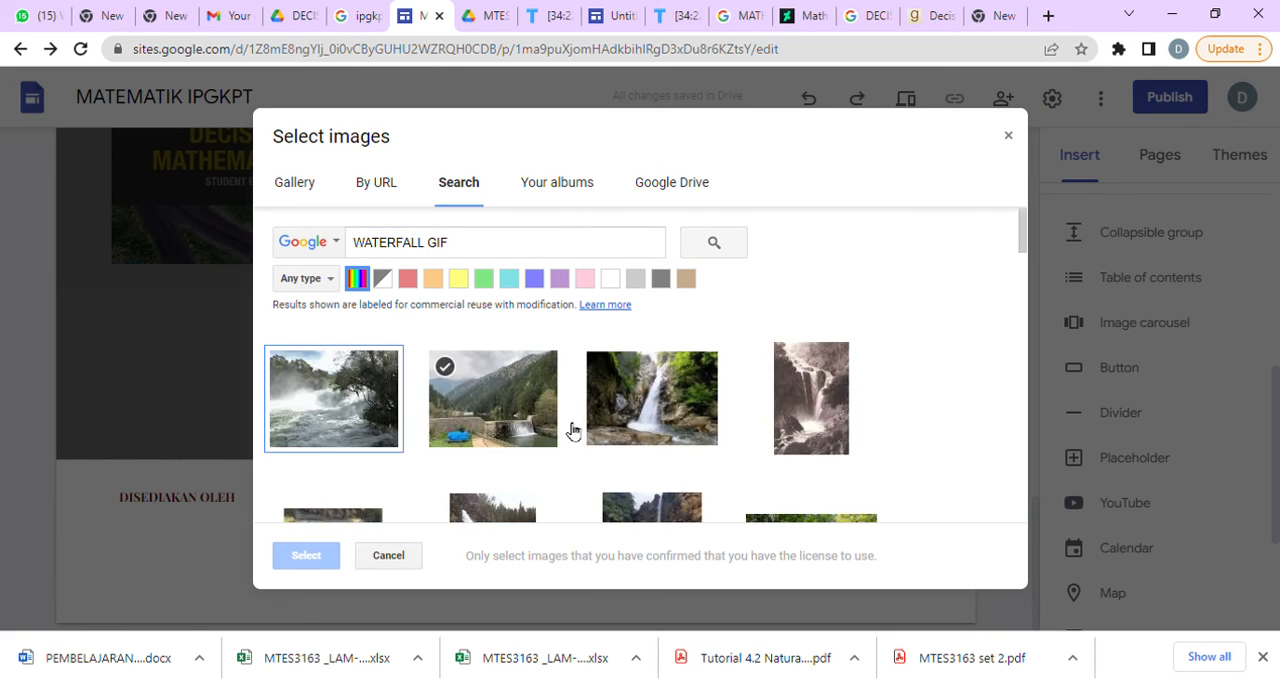
pyautogui.click(335, 423)
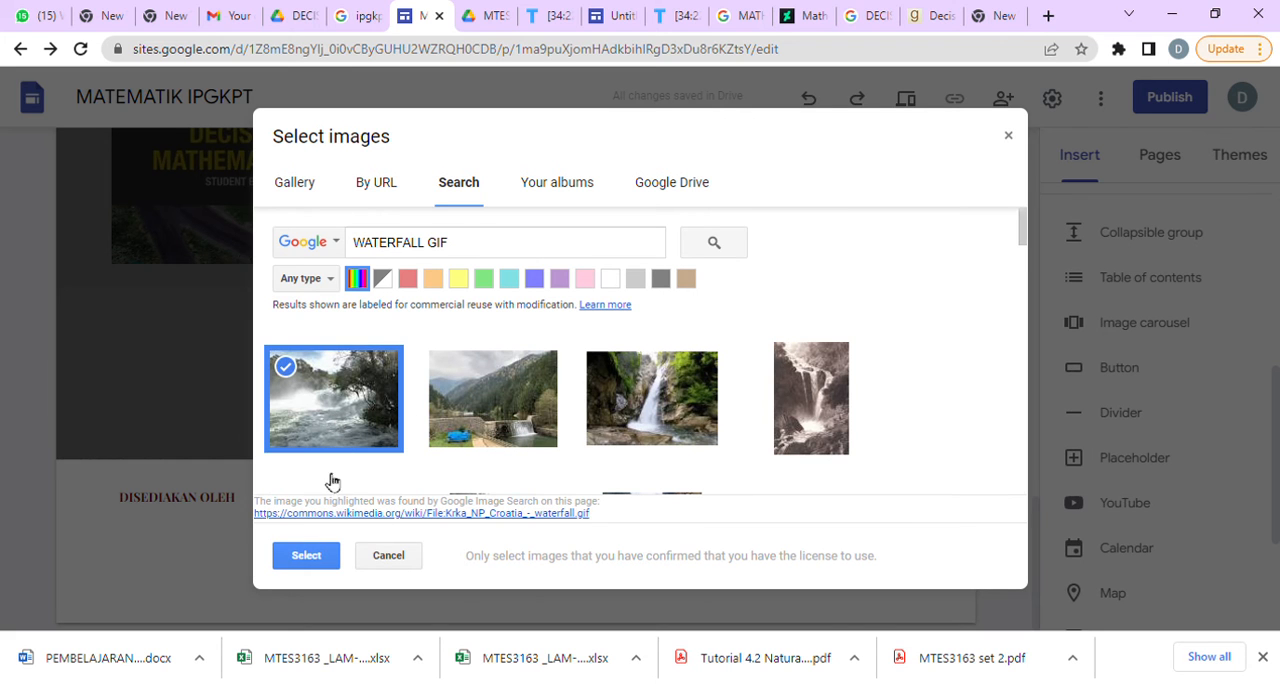
pyautogui.click(306, 556)
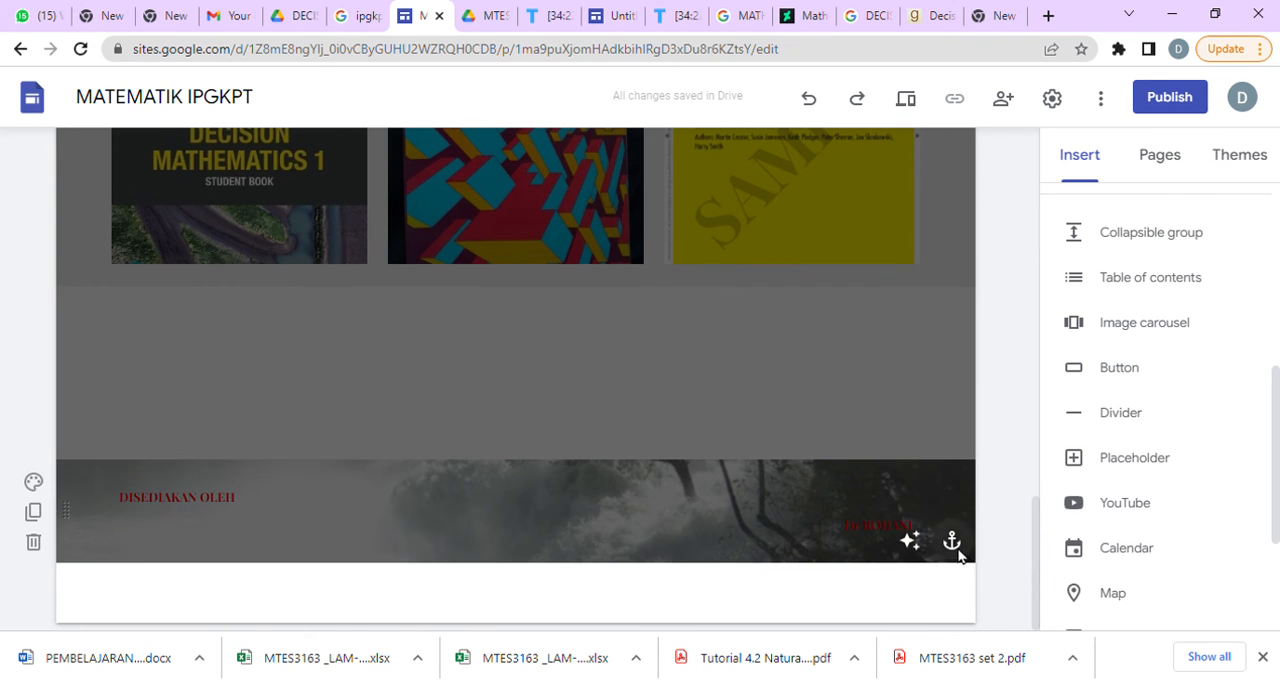
# Try the bottom and top anchors for the footer image, settle on the middle-right anchor, and remove the readability adjustment.
pyautogui.click(951, 543)
pyautogui.click(895, 527)
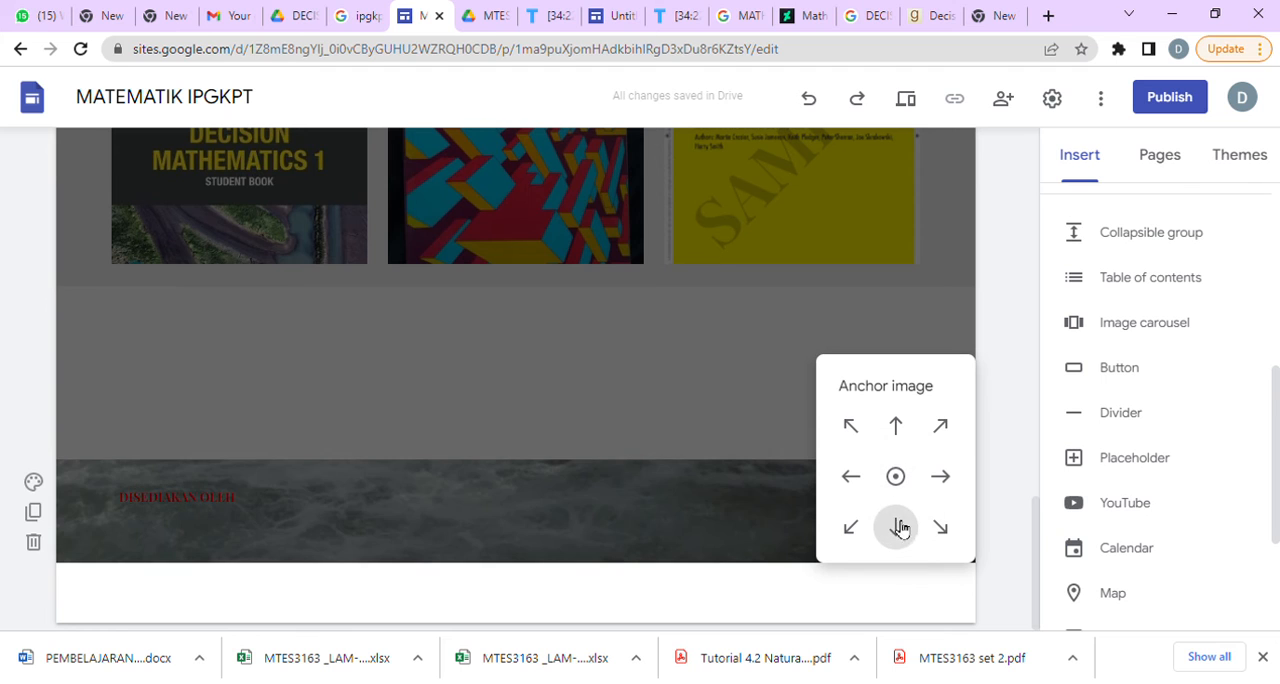
pyautogui.click(908, 426)
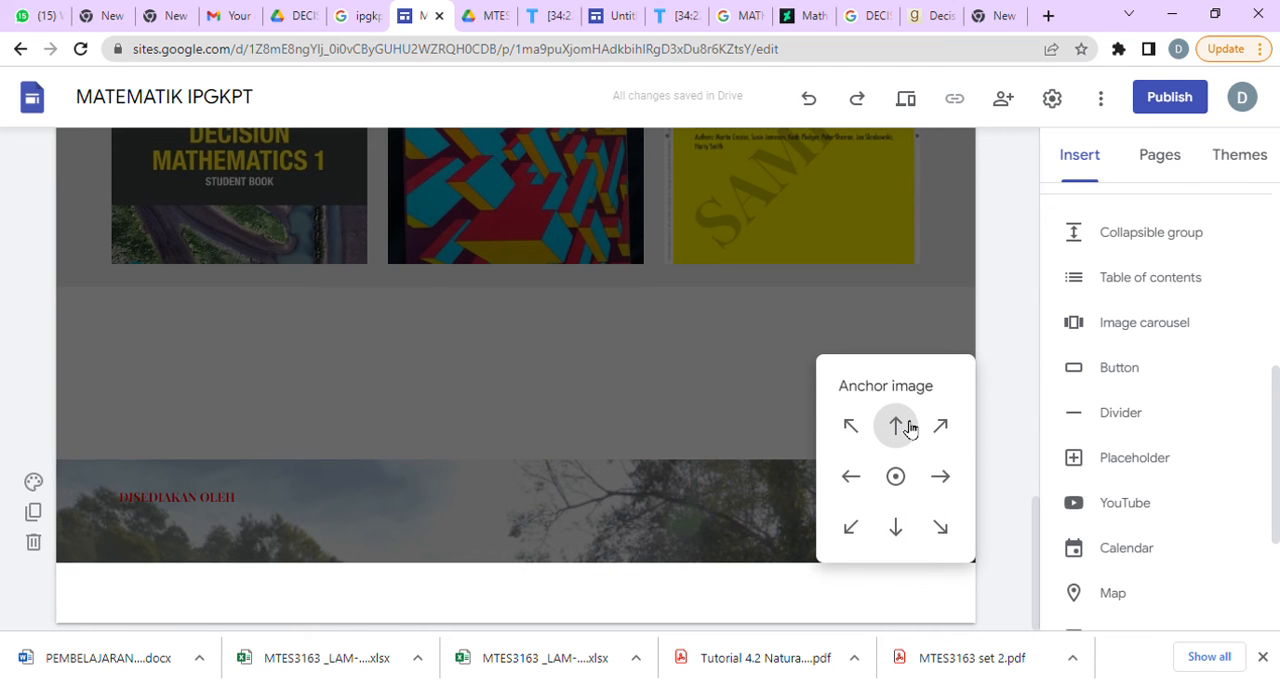
pyautogui.click(942, 480)
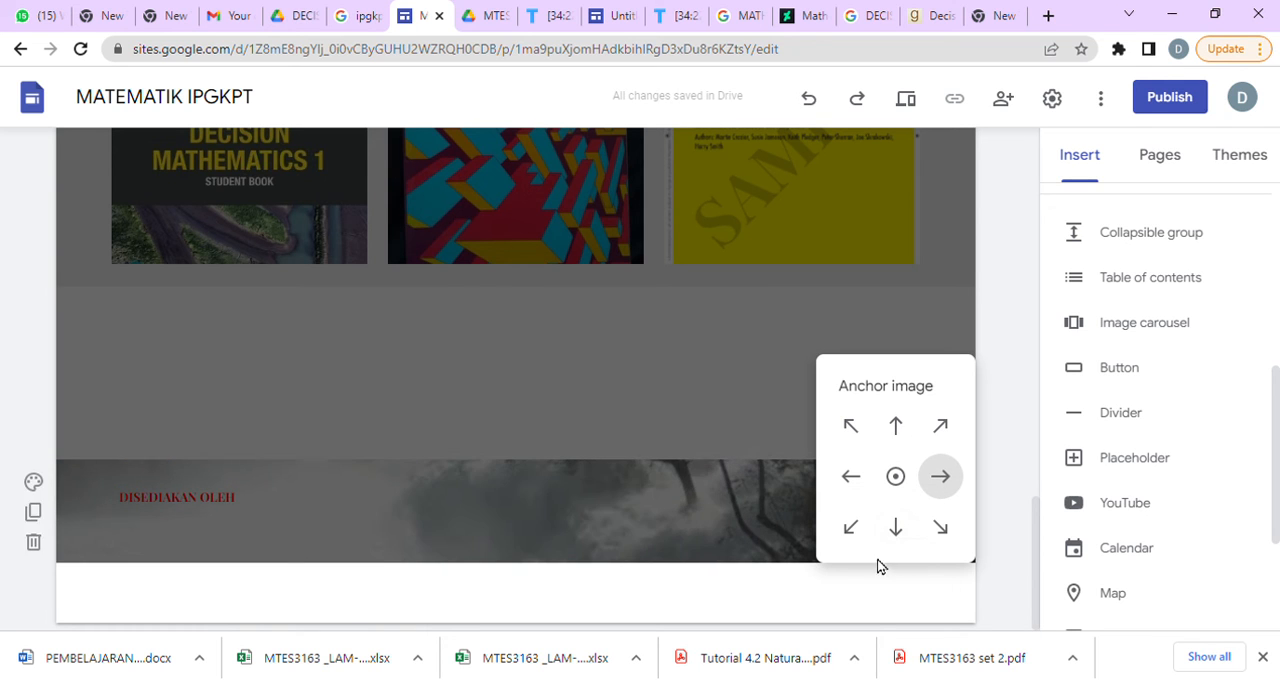
pyautogui.click(842, 593)
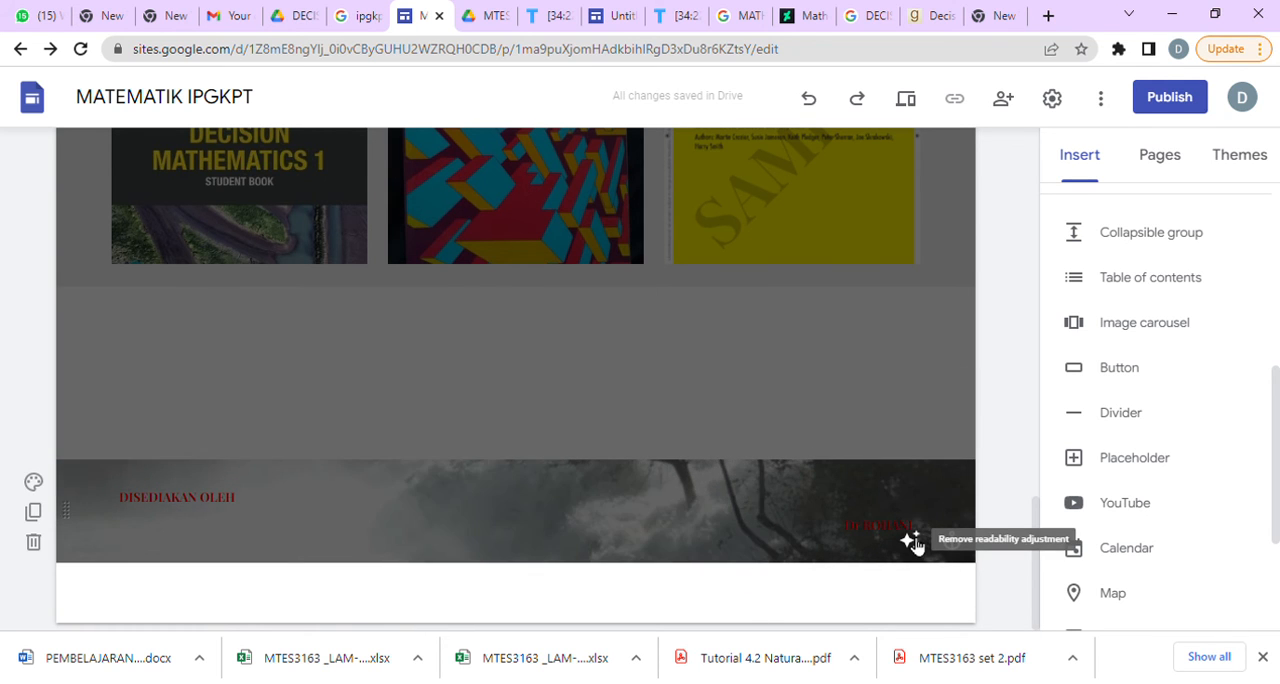
pyautogui.click(911, 540)
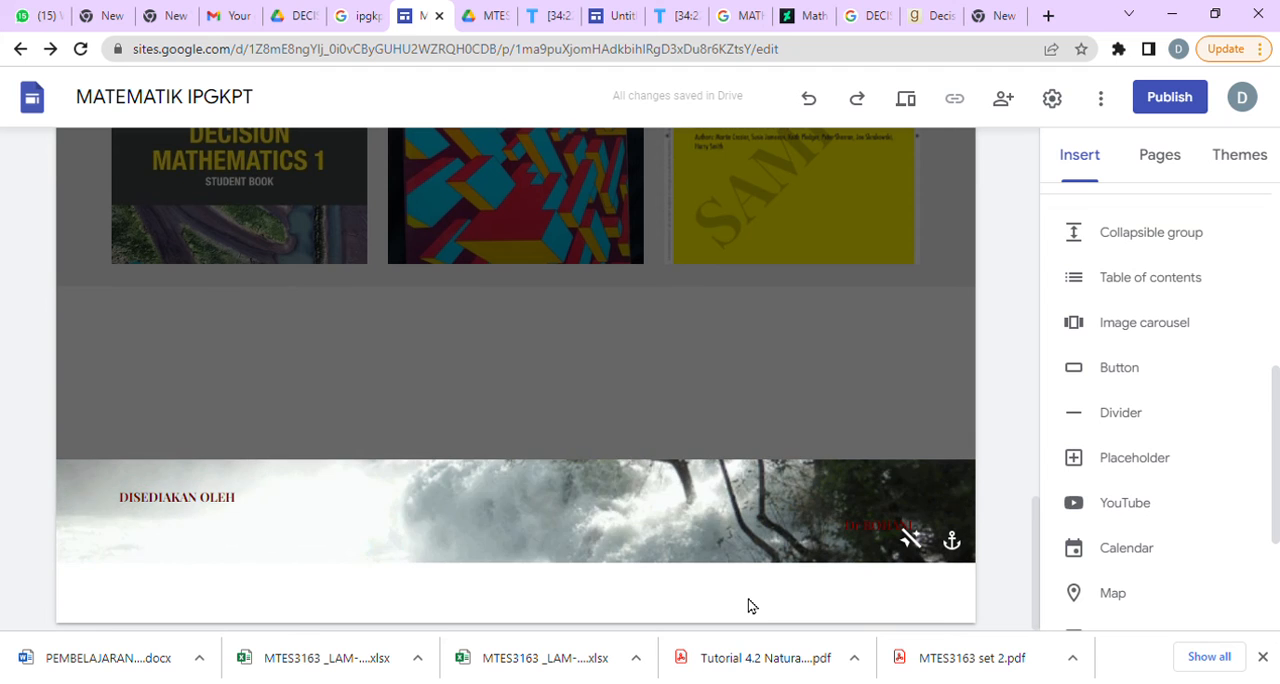
# Recolor the preparer's name line in the footer to yellow (#ffff00).
pyautogui.click(912, 525)
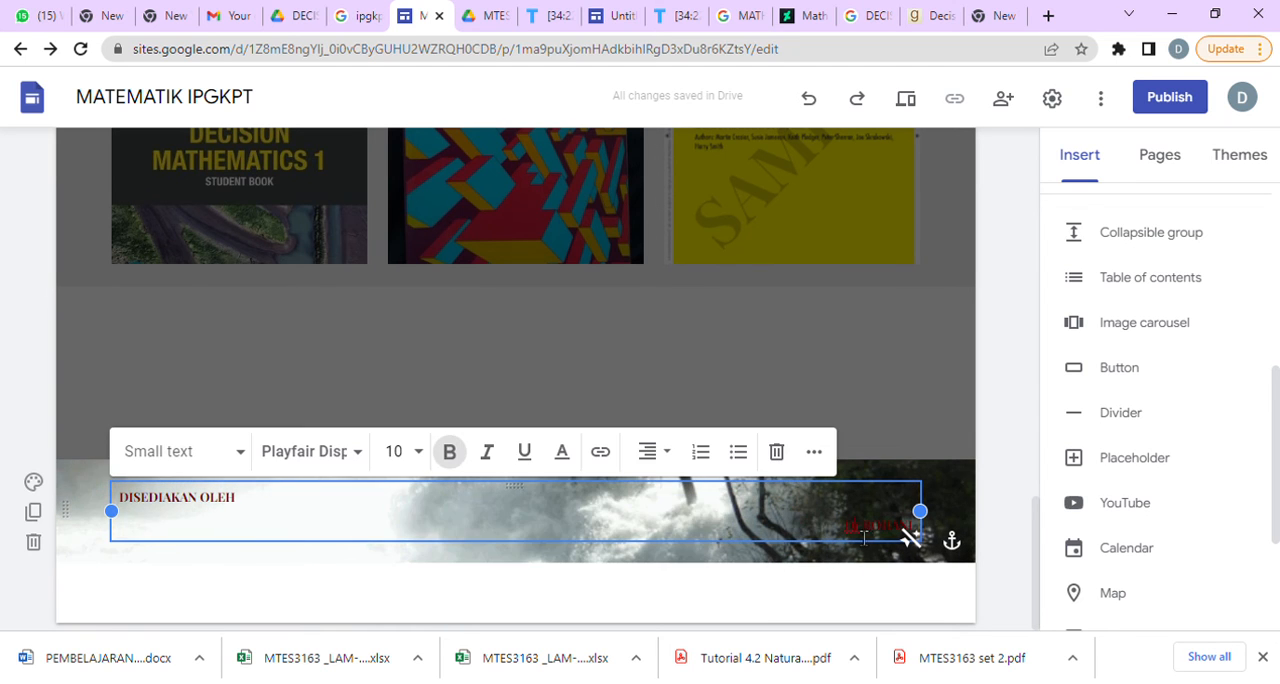
pyautogui.tripleClick(910, 527)
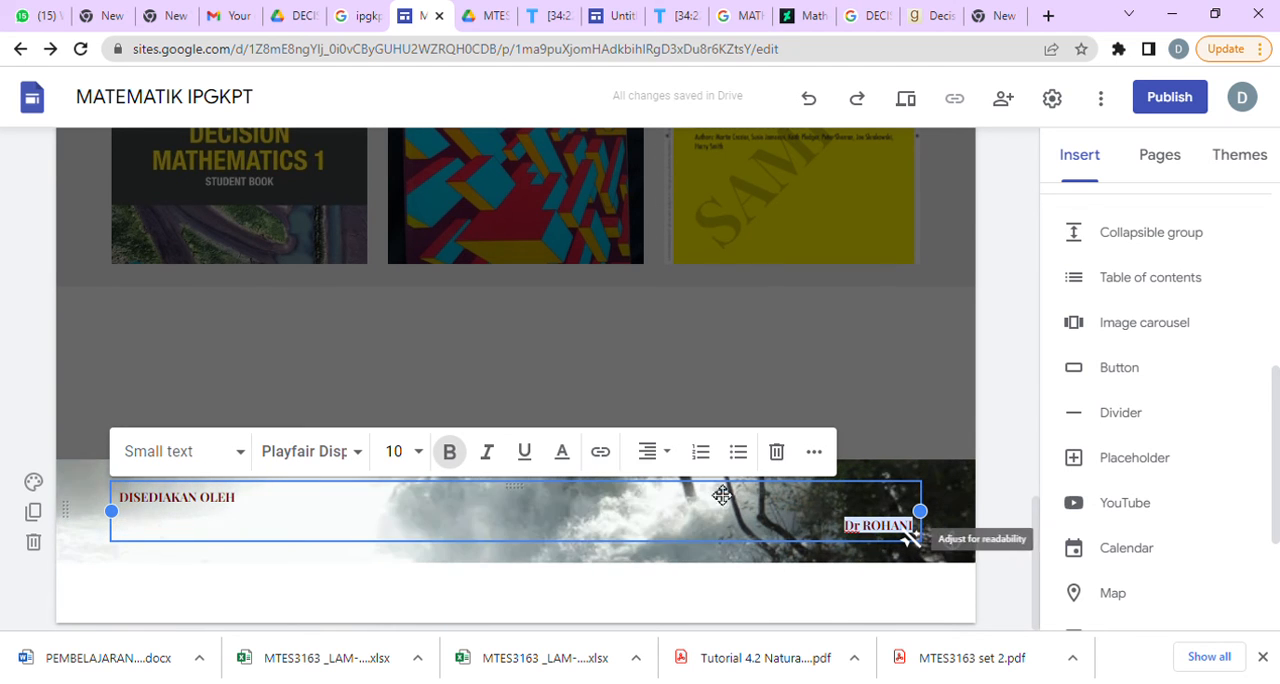
pyautogui.click(562, 452)
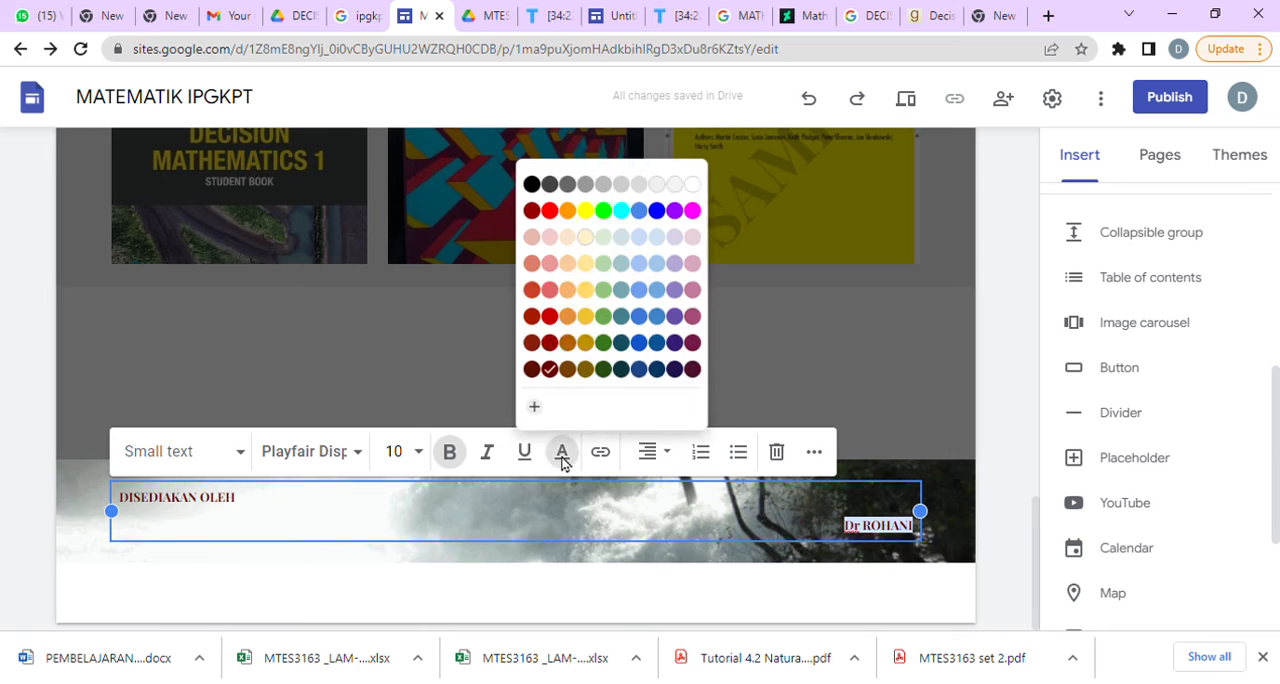
pyautogui.click(585, 210)
pyautogui.click(752, 578)
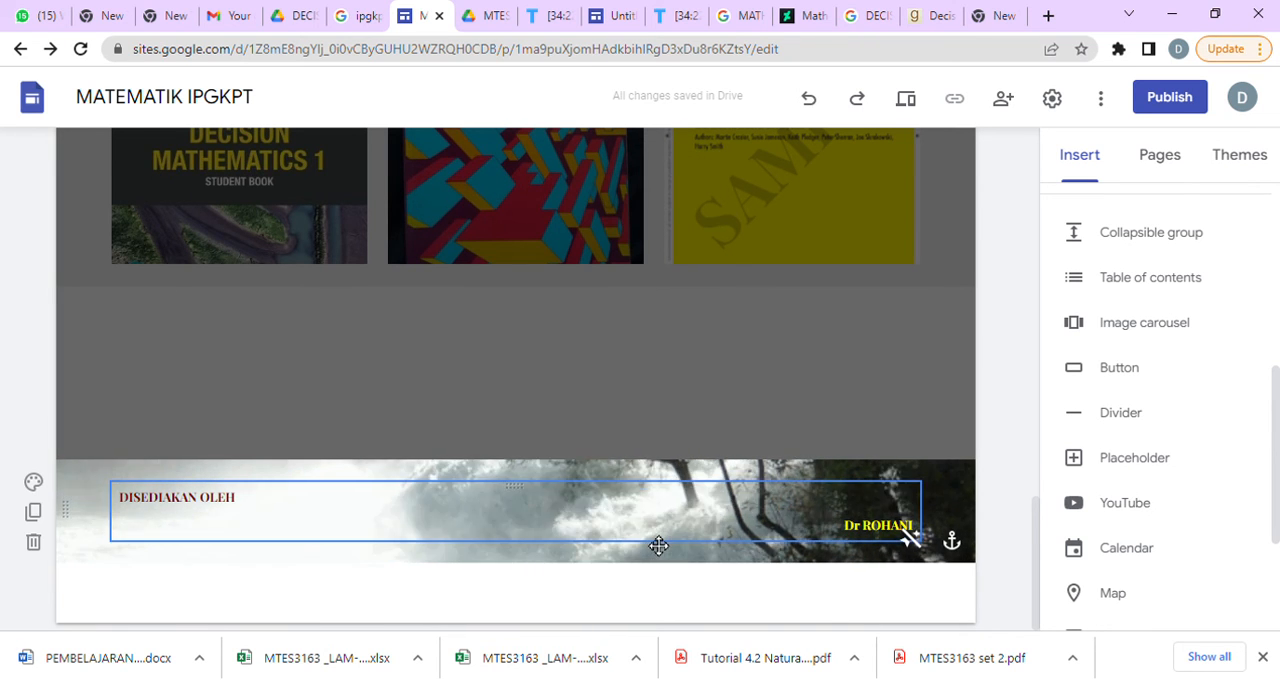
# Set the site's navigation mode to Side.
pyautogui.scroll(4, 680, 372)
pyautogui.scroll(1, 760, 368)
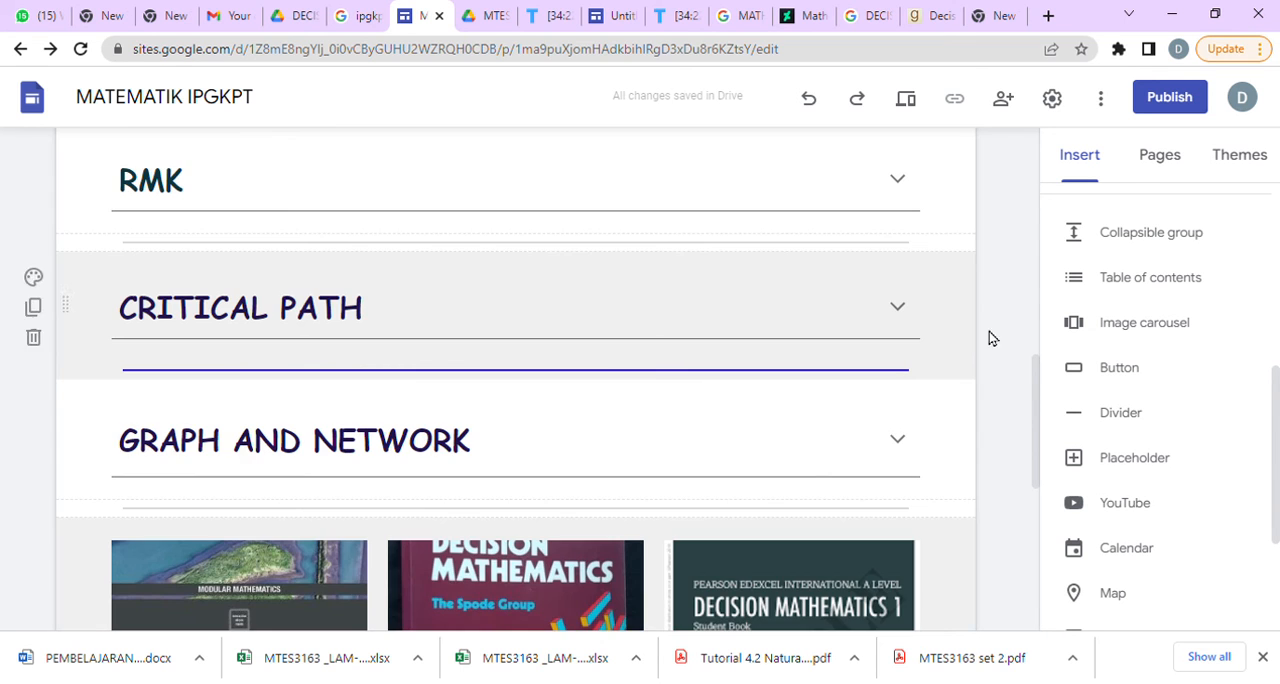
pyautogui.scroll(-5, 980, 360)
pyautogui.scroll(4, 945, 405)
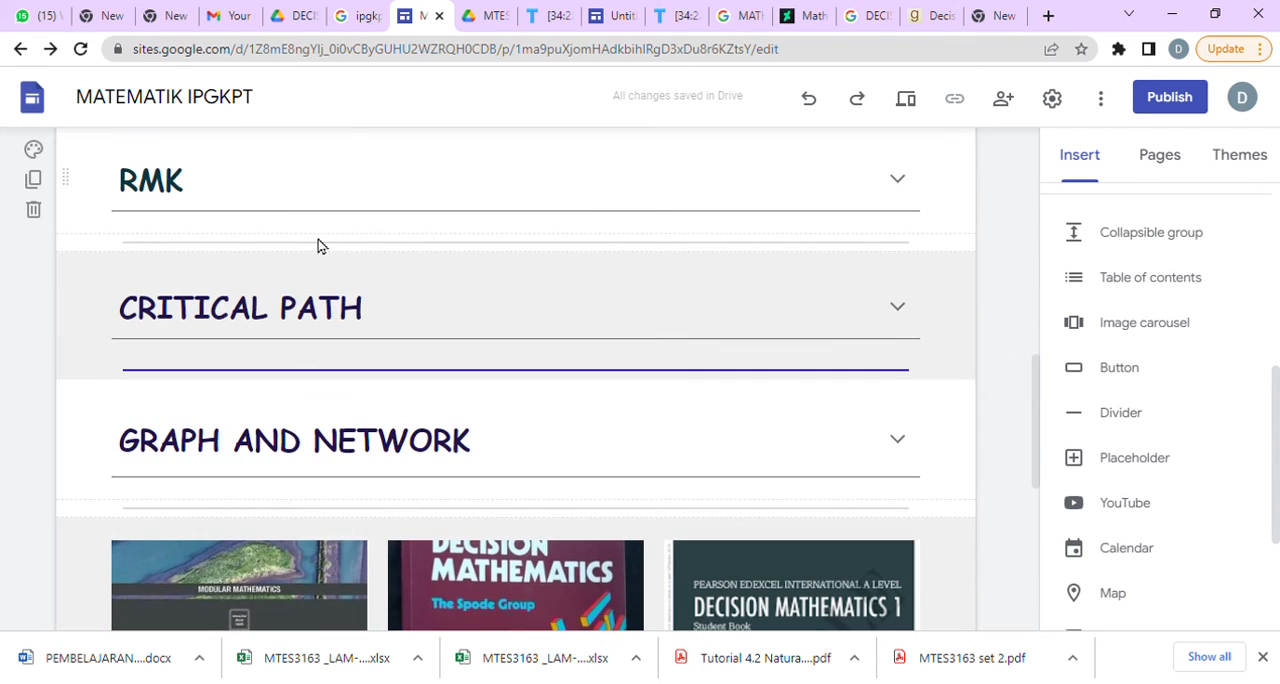
pyautogui.scroll(5, 315, 270)
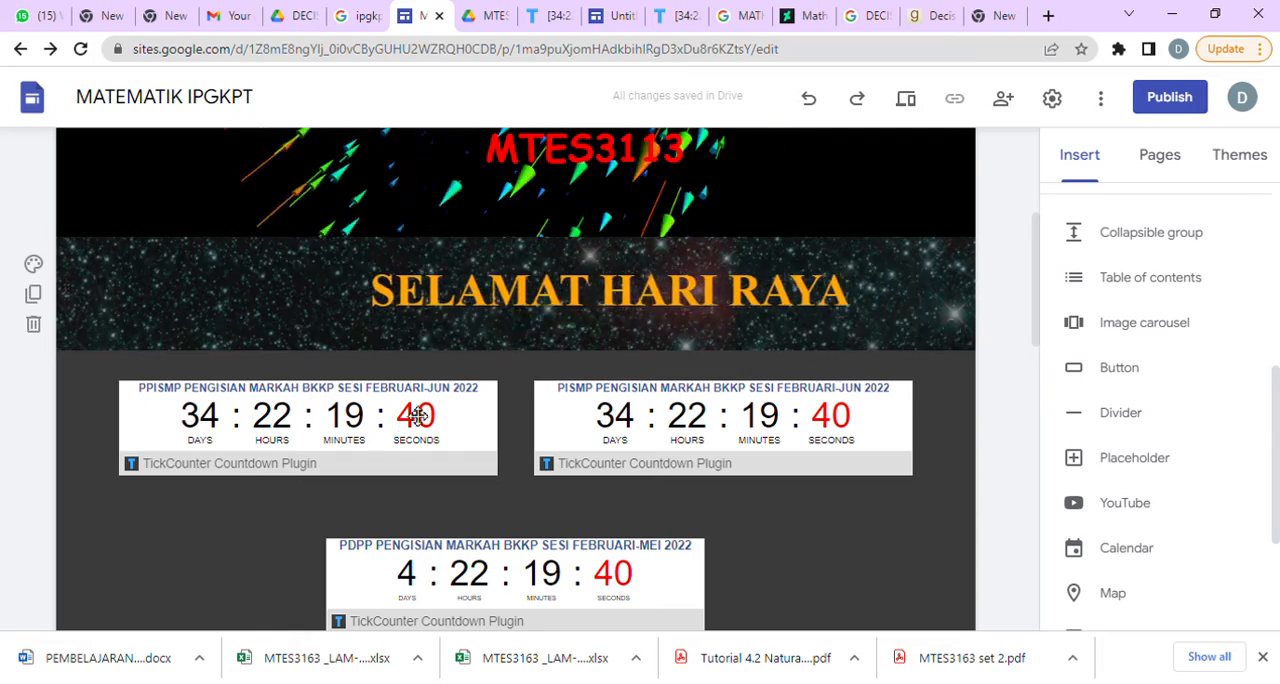
pyautogui.scroll(-5, 882, 540)
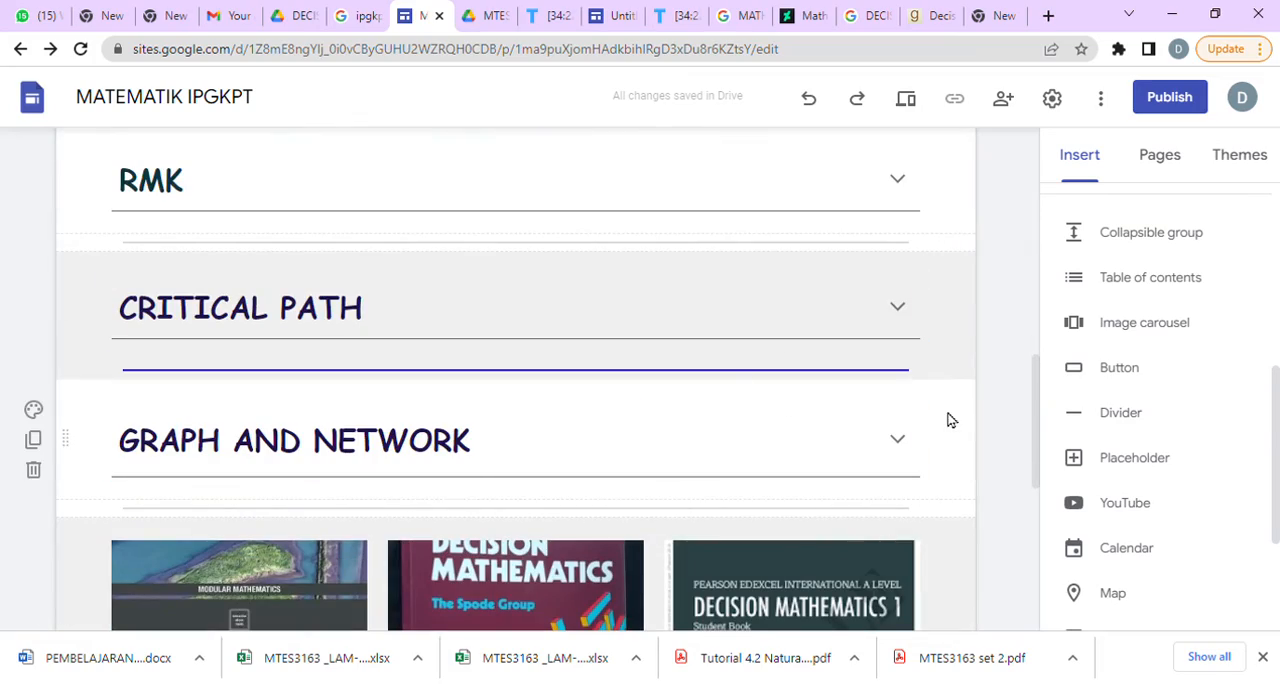
pyautogui.scroll(8, 968, 390)
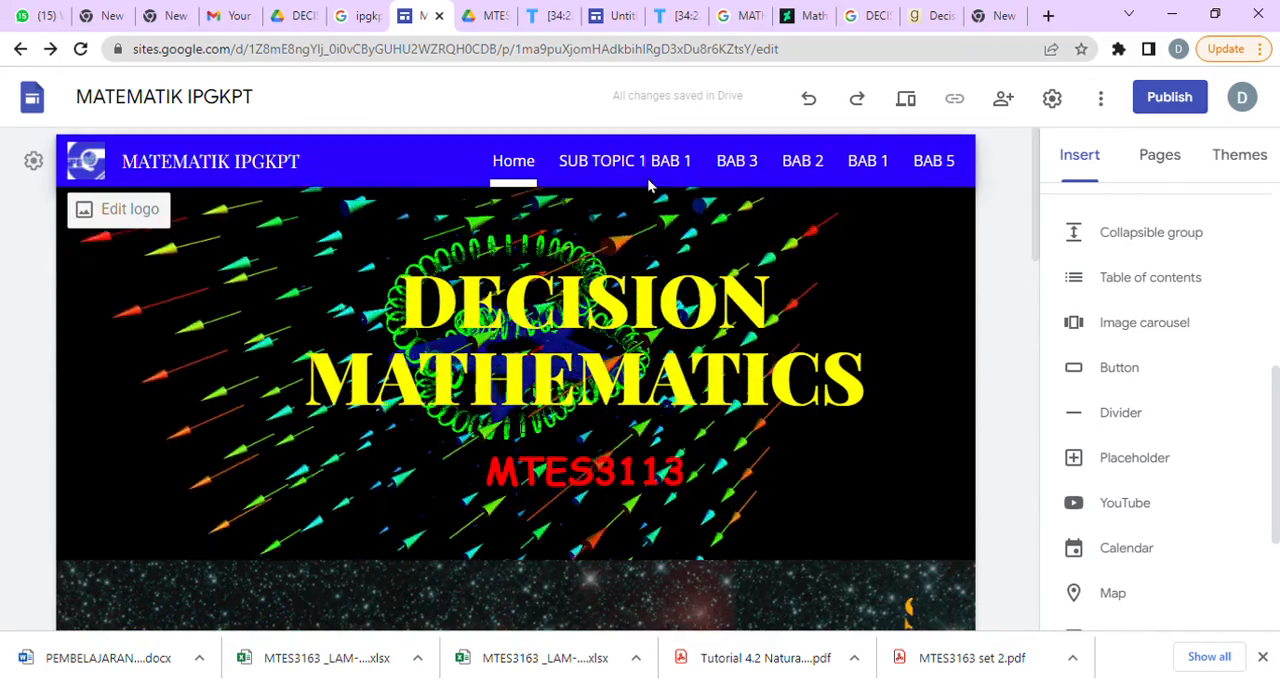
pyautogui.click(34, 161)
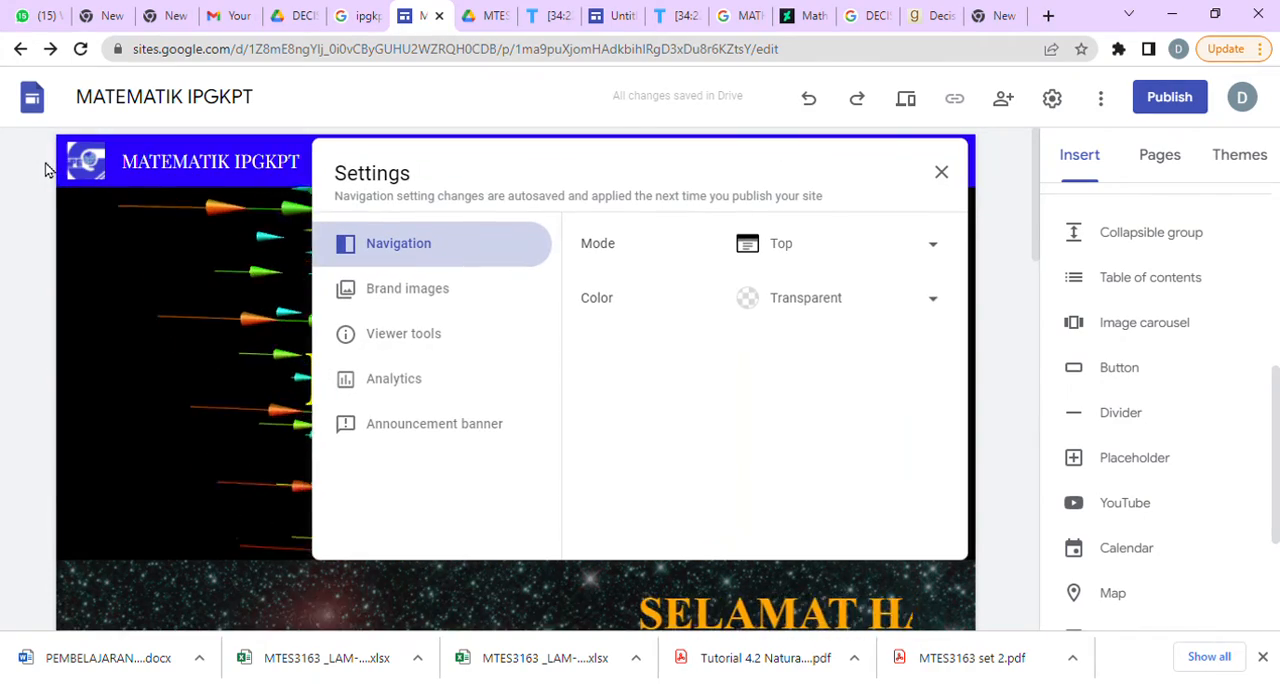
pyautogui.click(945, 248)
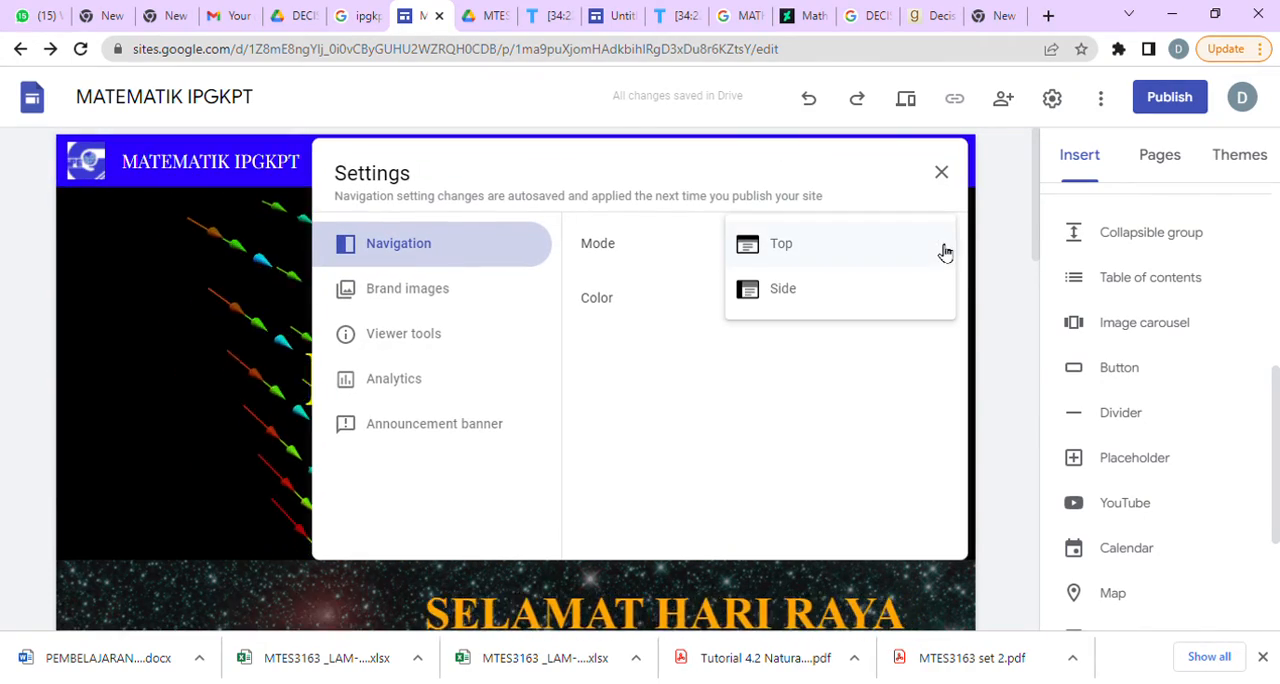
pyautogui.click(871, 300)
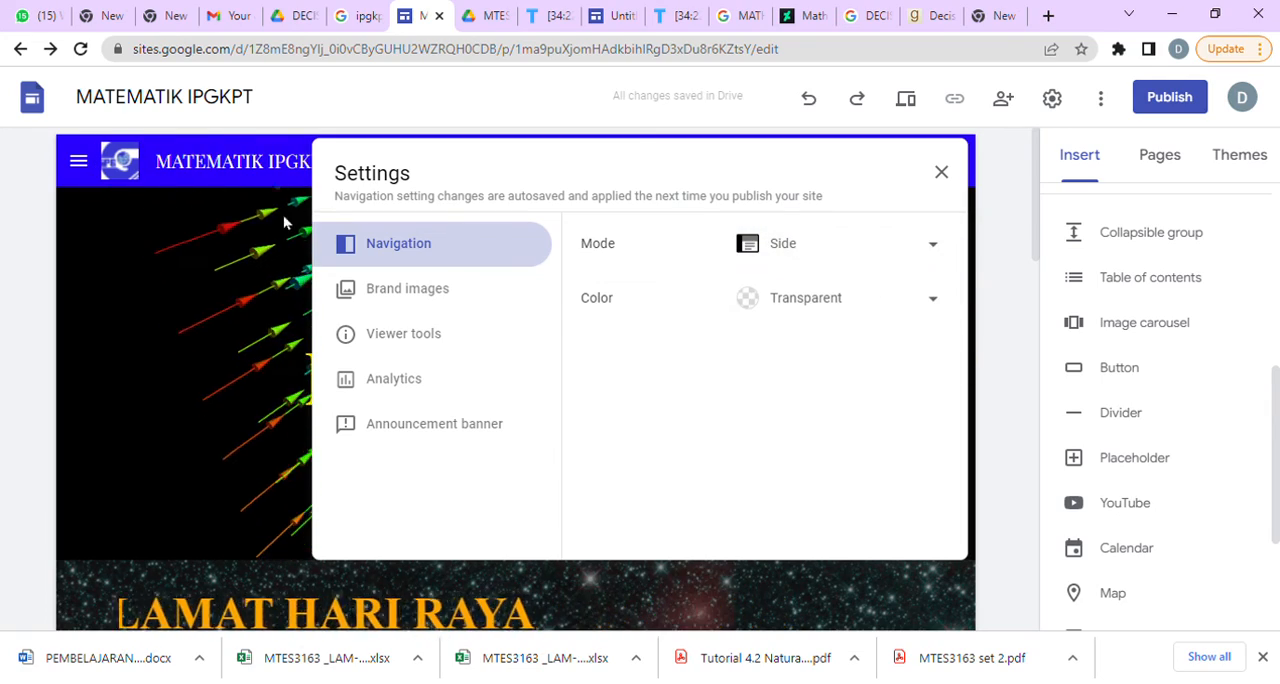
pyautogui.click(943, 174)
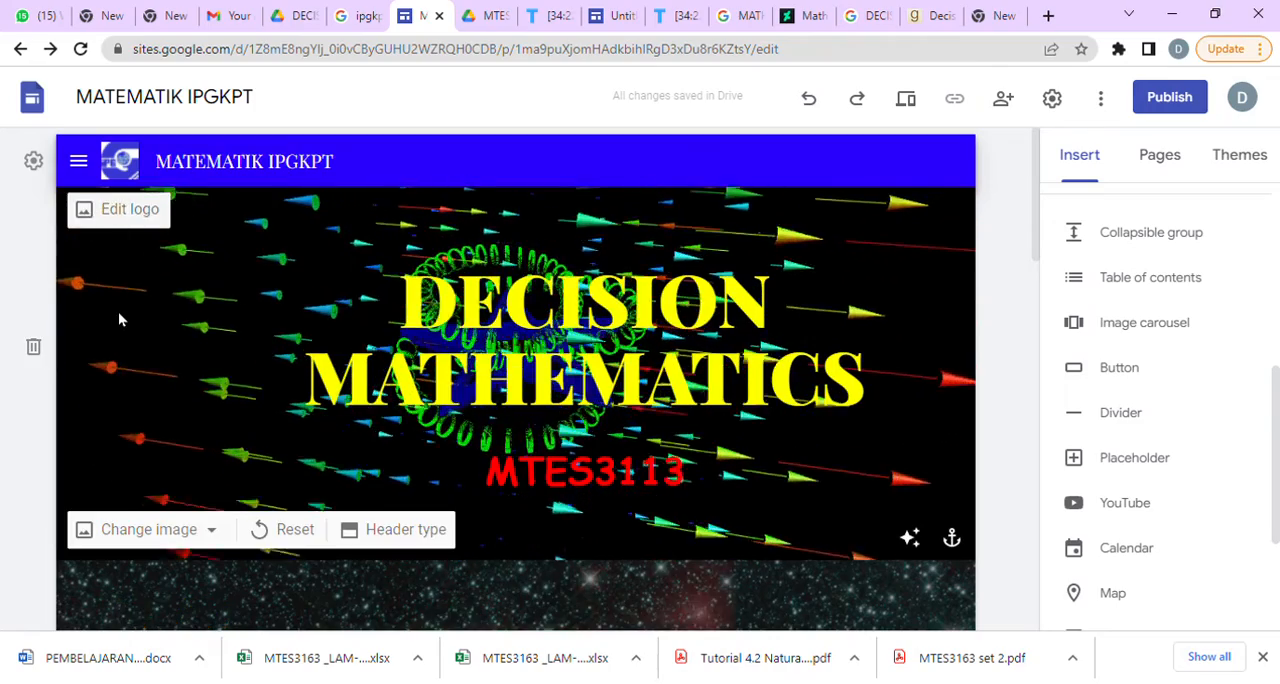
# View the logo settings without changing them and expand the site's side navigation to check its page list.
pyautogui.click(118, 209)
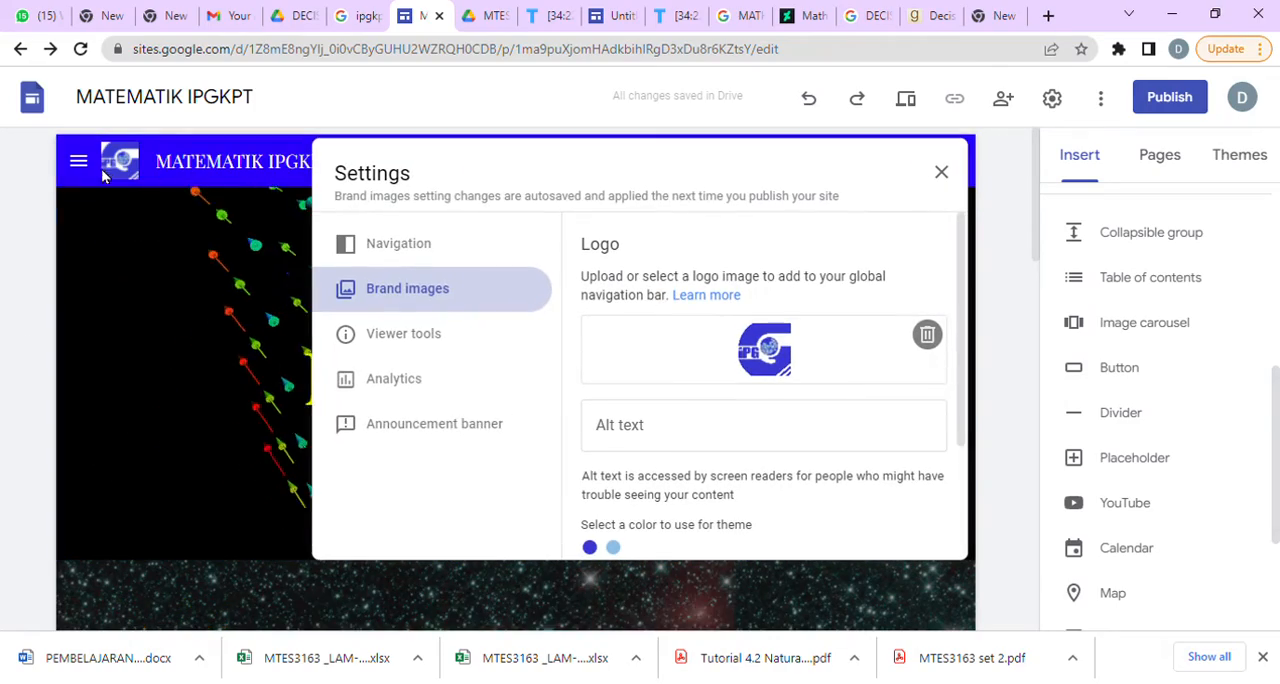
pyautogui.click(943, 172)
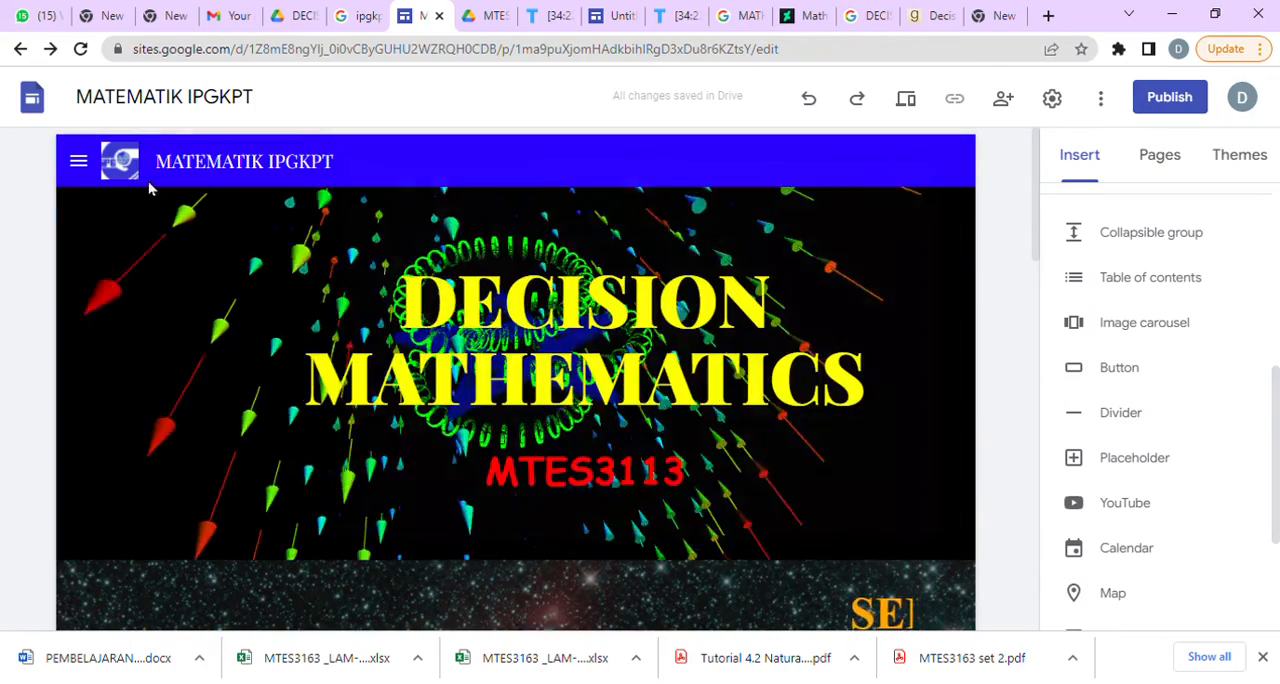
pyautogui.click(78, 161)
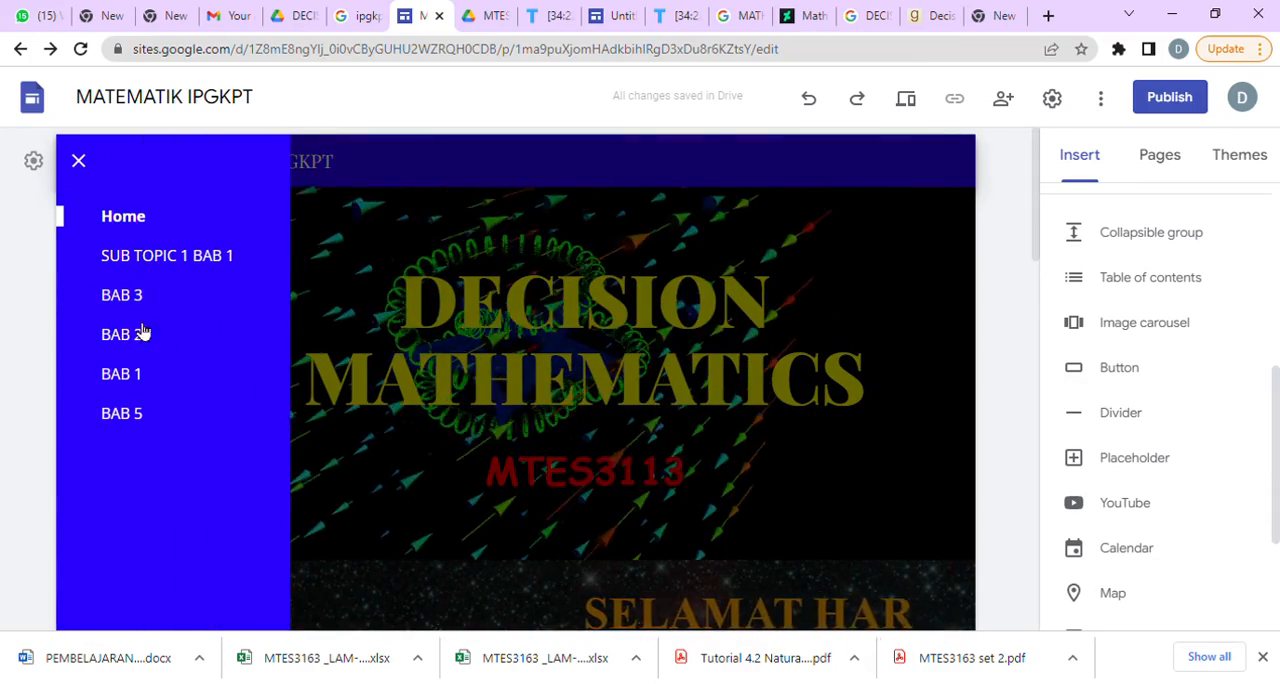
# Hide the SUB TOPIC 1 BAB 1, BAB 3, BAB 2, BAB 1 and BAB 5 pages from the site navigation.
pyautogui.click(78, 161)
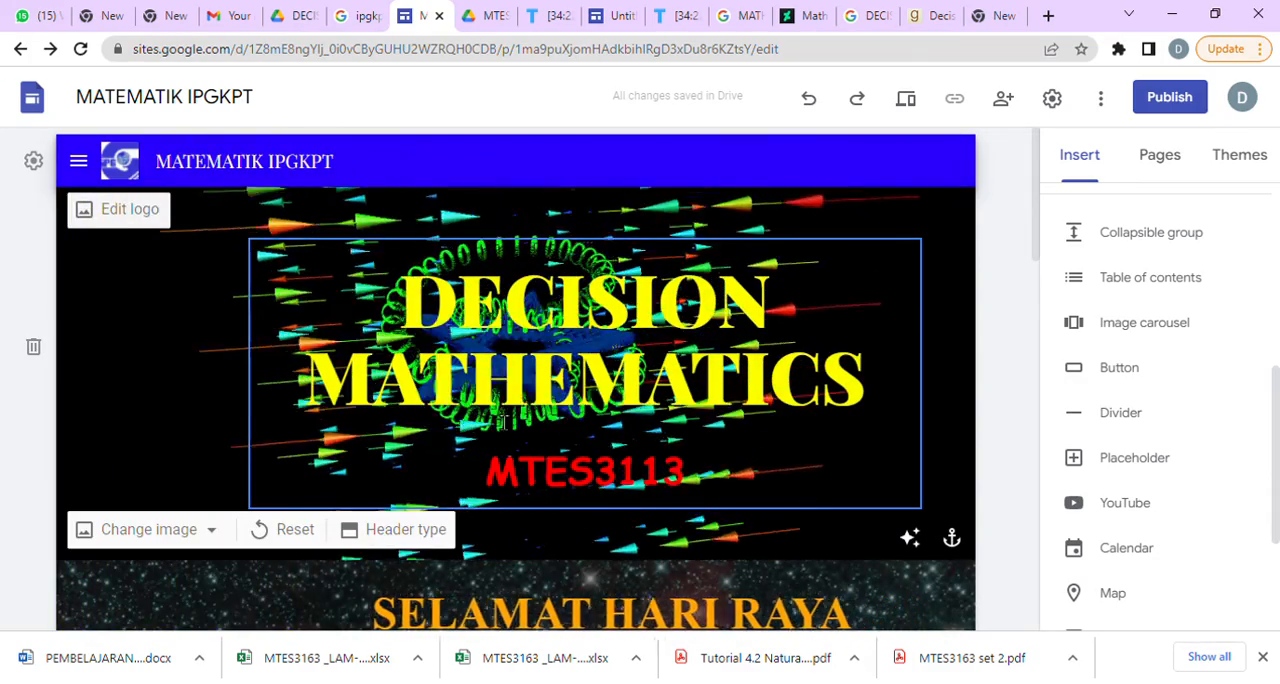
pyautogui.scroll(-8, 623, 480)
pyautogui.scroll(-5, 615, 543)
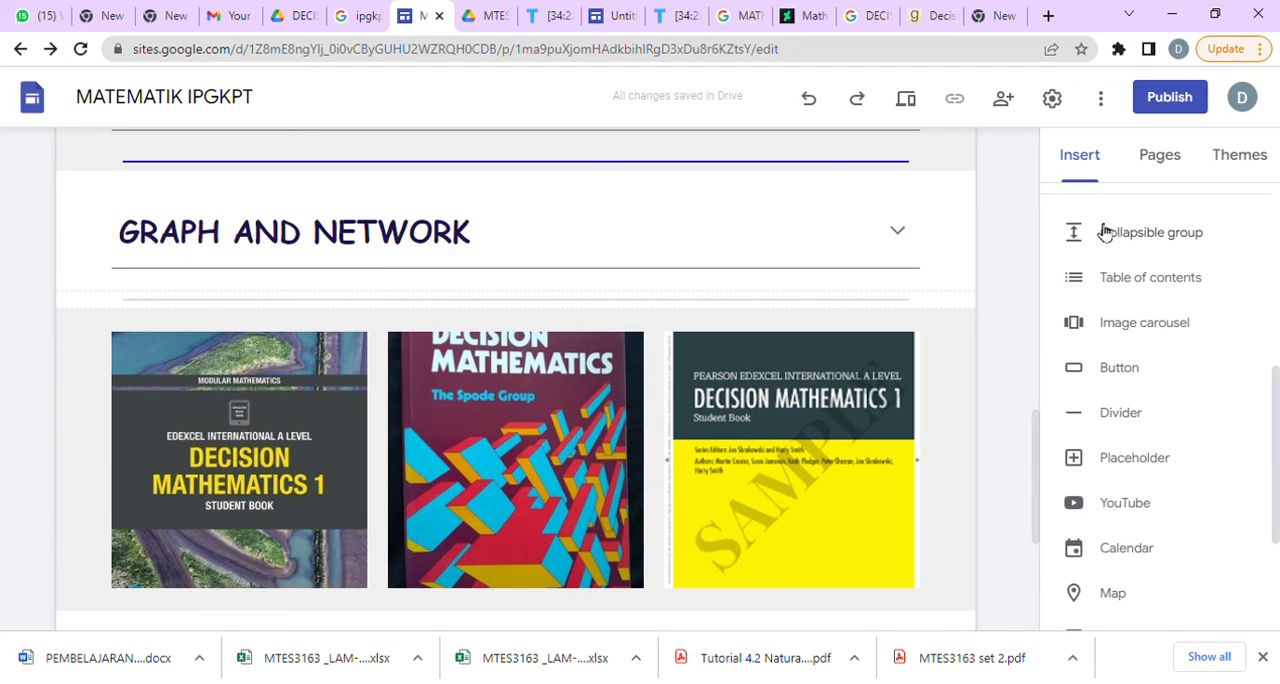
pyautogui.click(1163, 155)
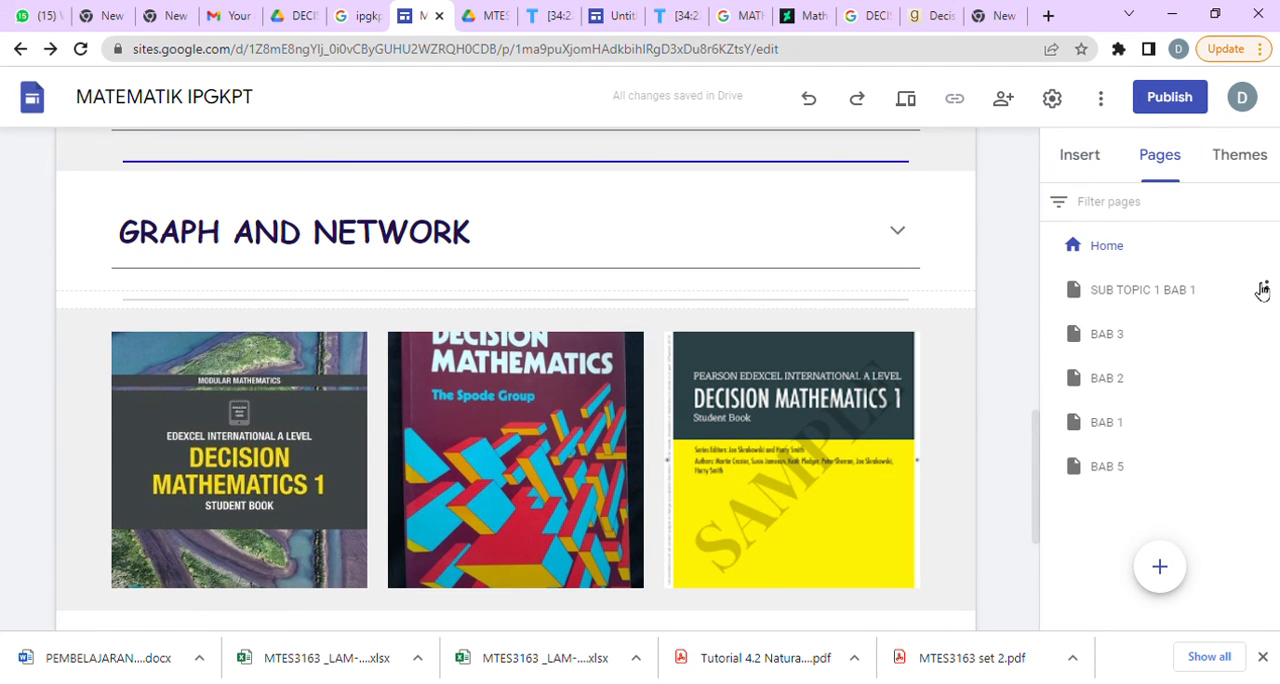
pyautogui.click(1265, 289)
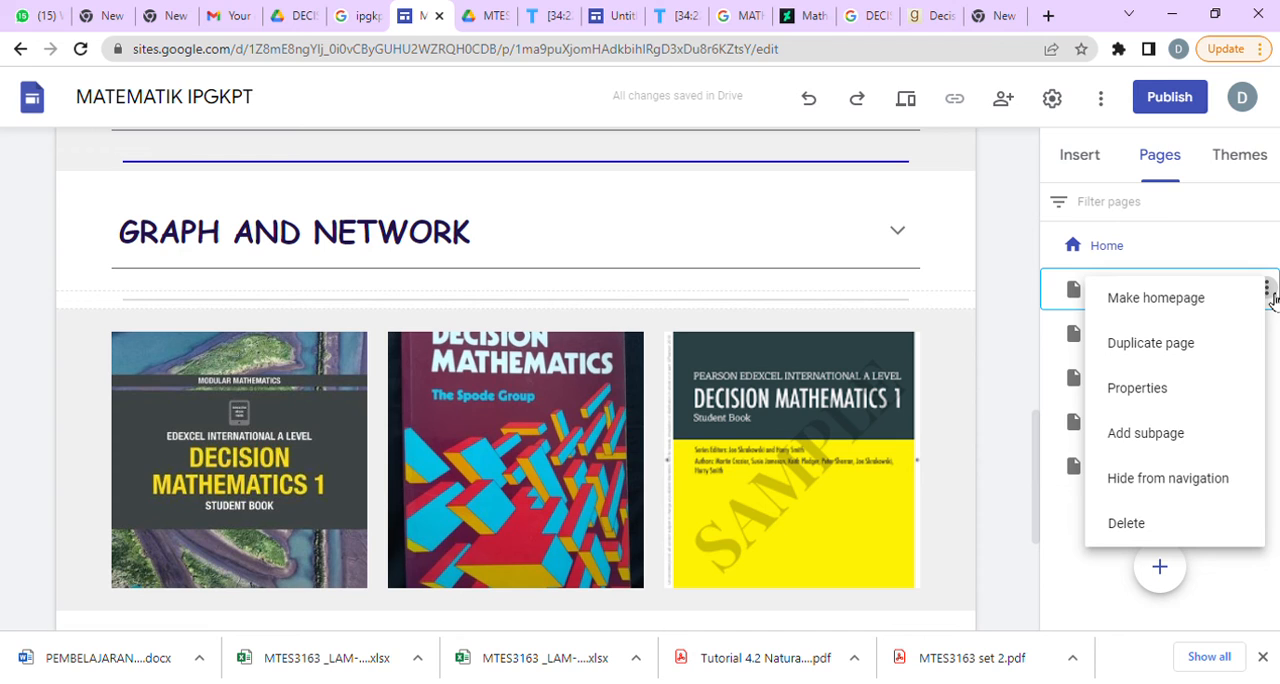
pyautogui.click(1220, 494)
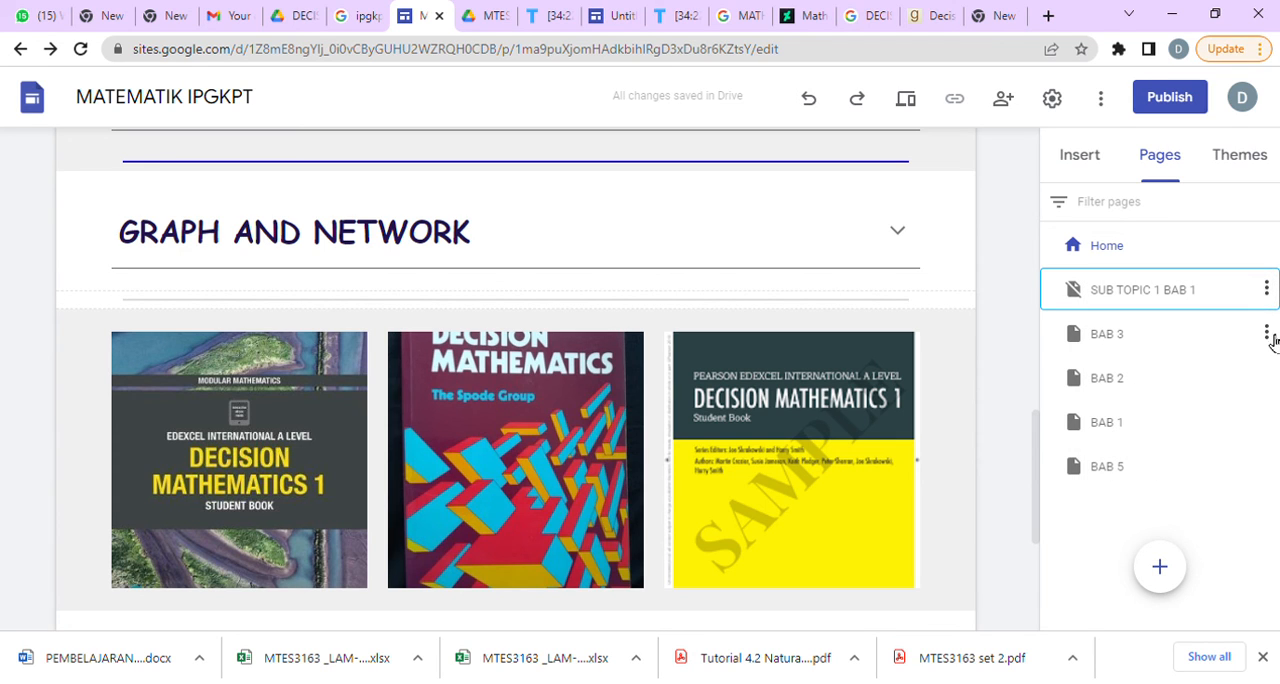
pyautogui.click(1266, 334)
pyautogui.click(1236, 524)
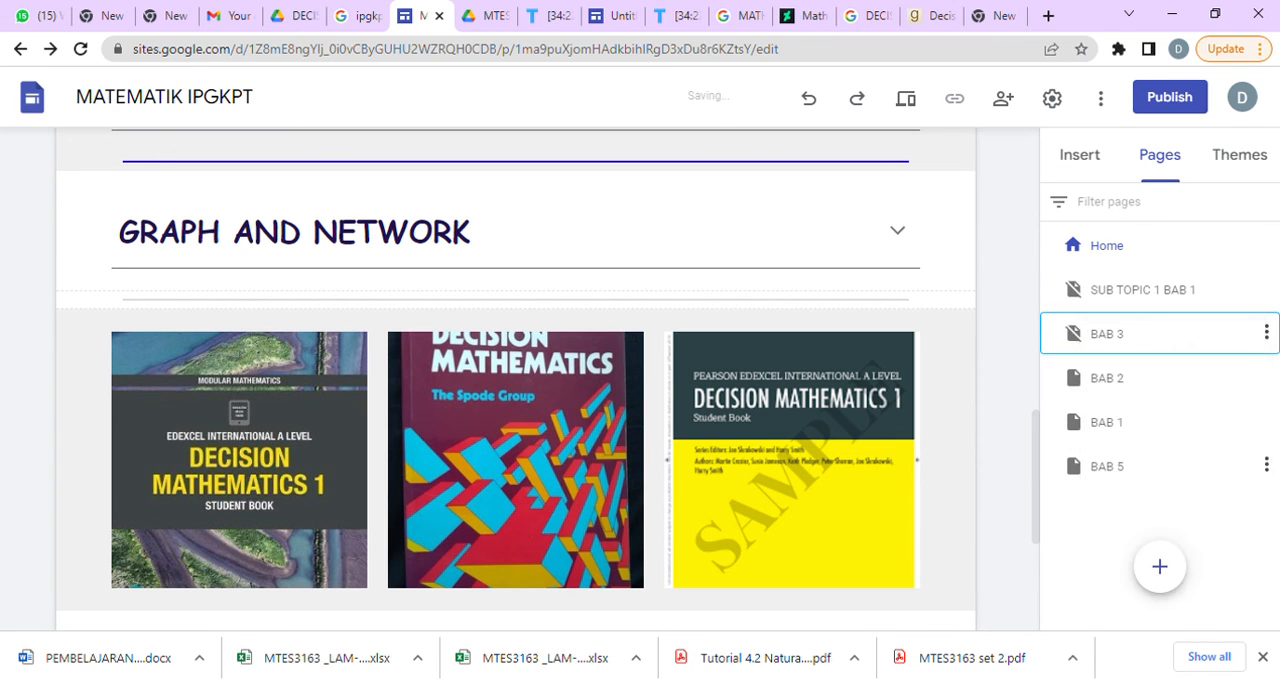
pyautogui.click(1266, 377)
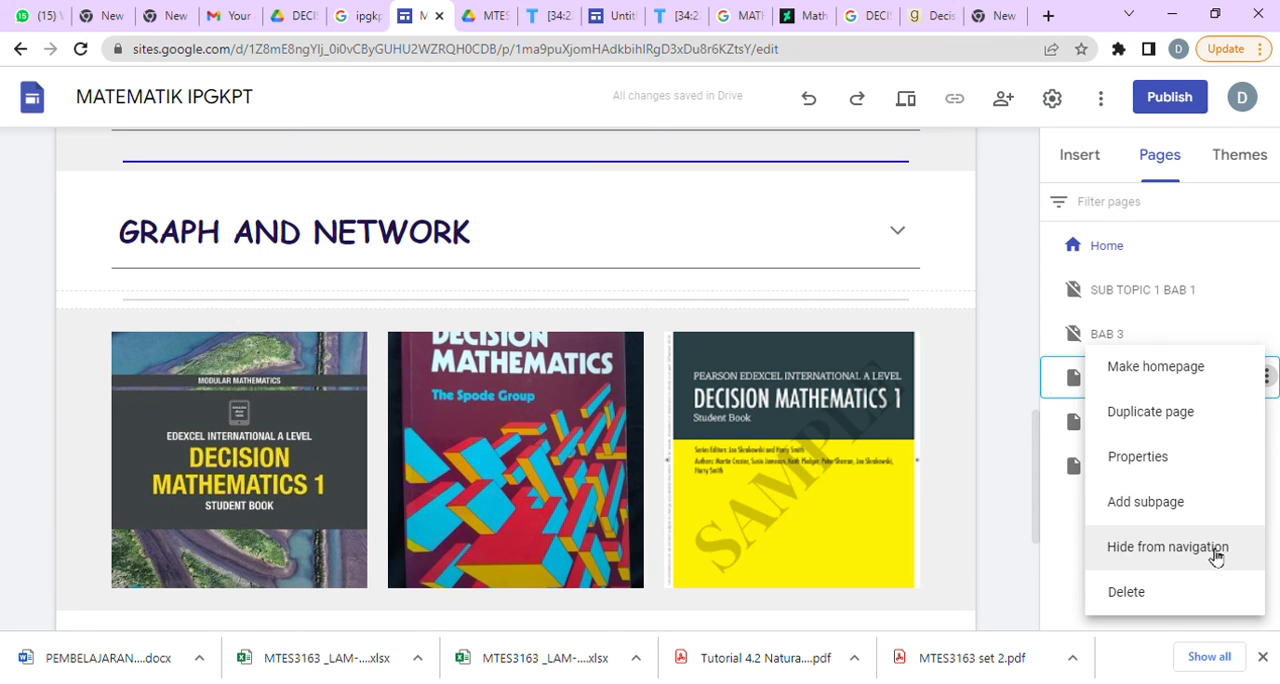
pyautogui.click(1216, 554)
pyautogui.click(1266, 422)
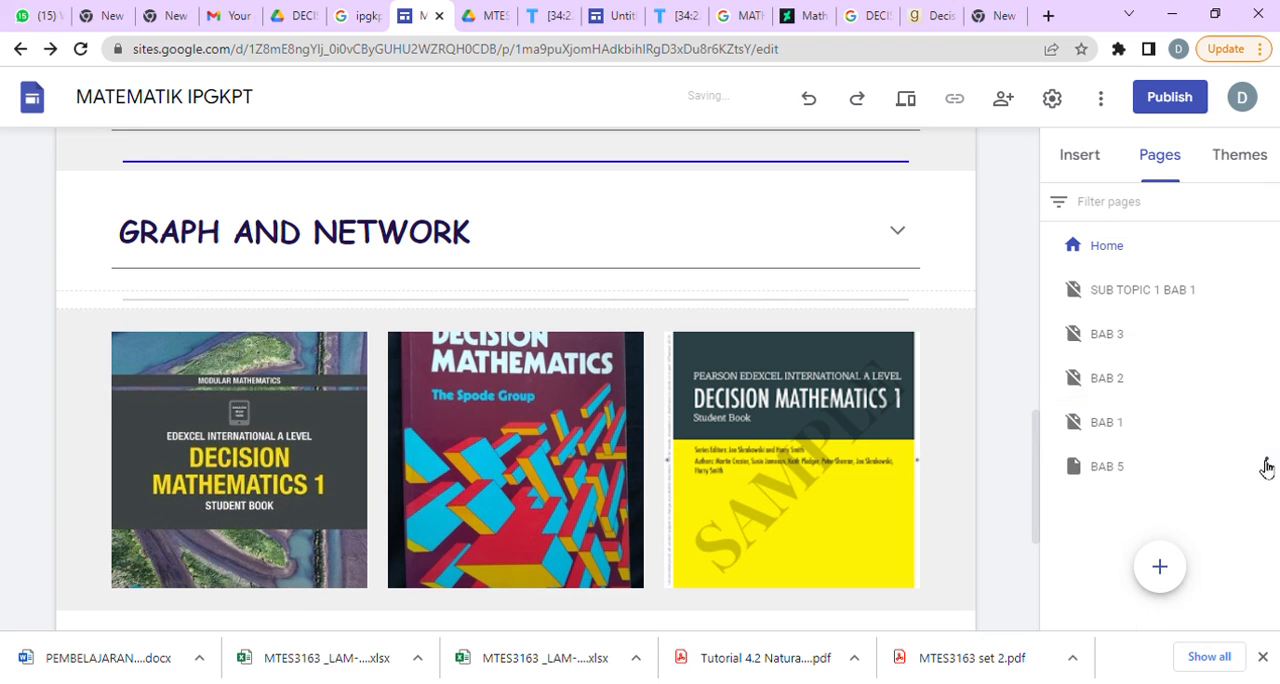
pyautogui.click(1266, 467)
pyautogui.click(1208, 552)
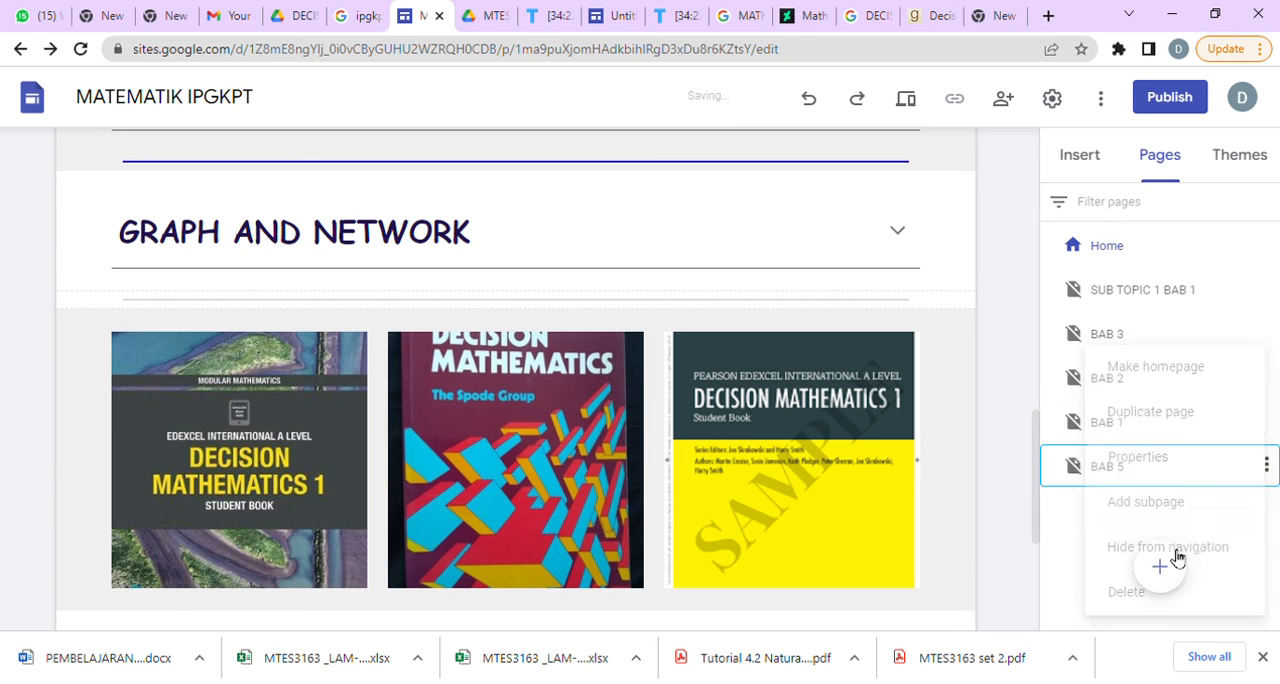
# Expand the site's side navigation to check which pages it lists, and close it again.
pyautogui.scroll(10, 808, 517)
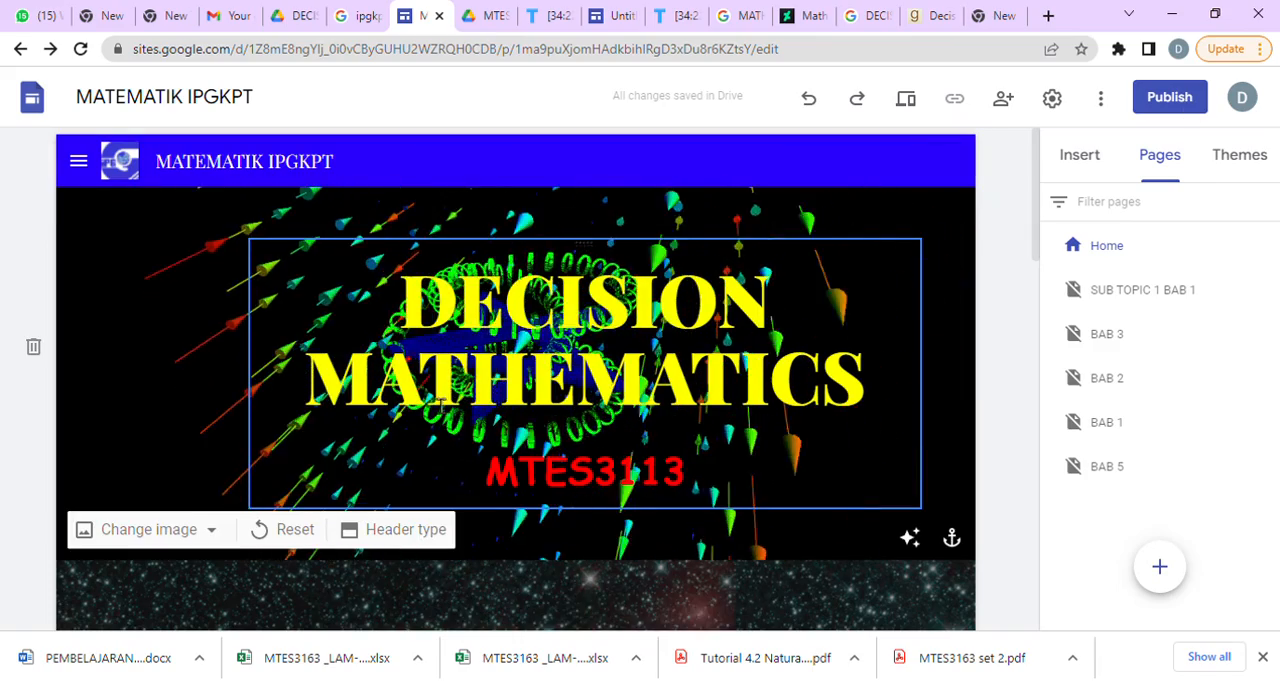
pyautogui.click(79, 163)
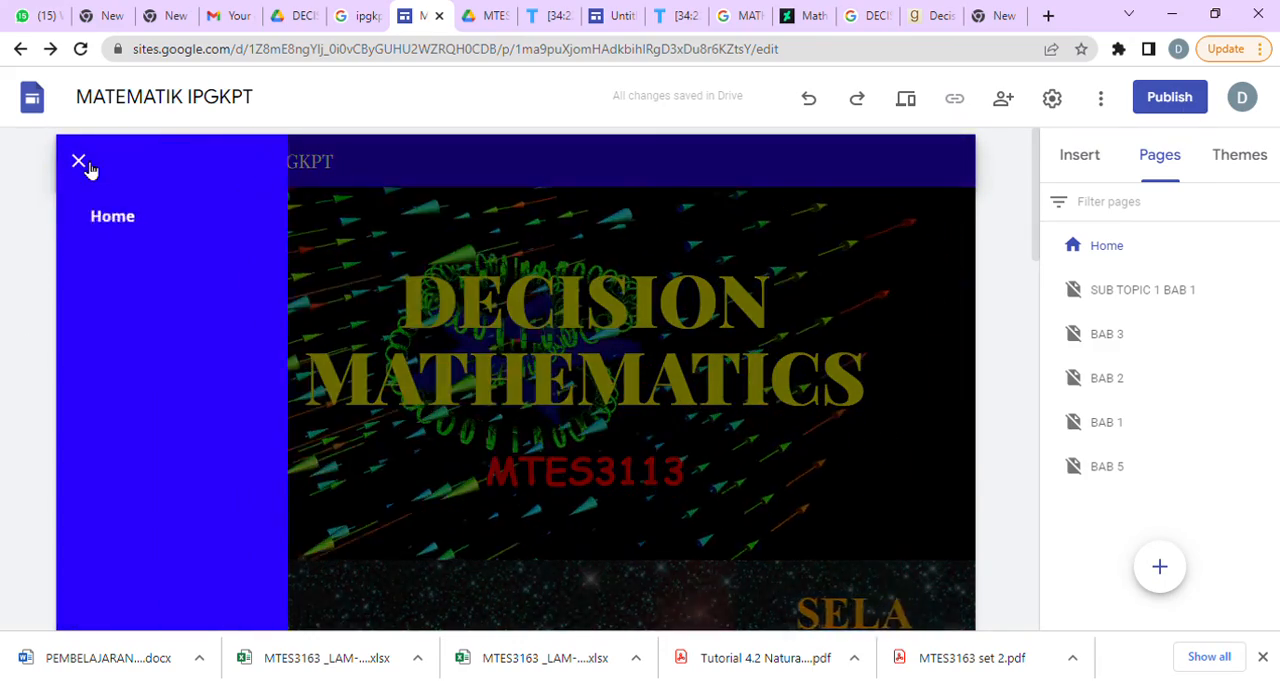
pyautogui.click(590, 216)
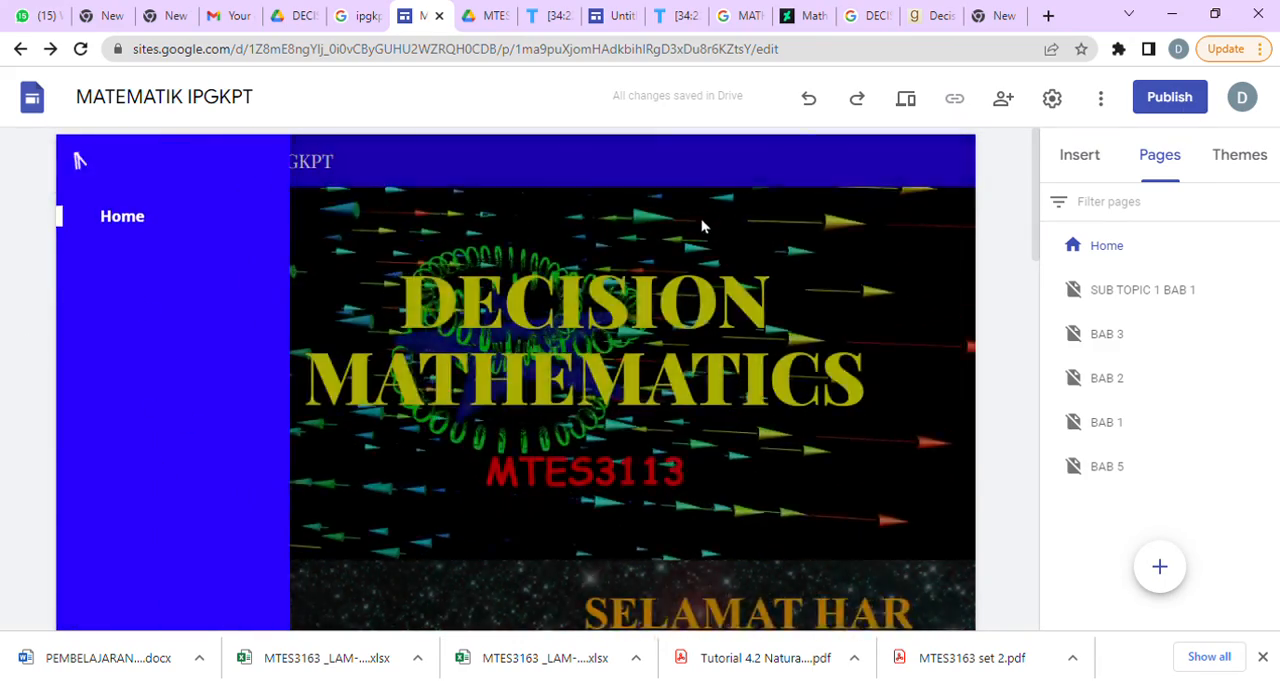
# Look through the home page's collapsible sections, expanding CRITICAL PATH to examine its sub-topic list.
pyautogui.scroll(-8, 886, 380)
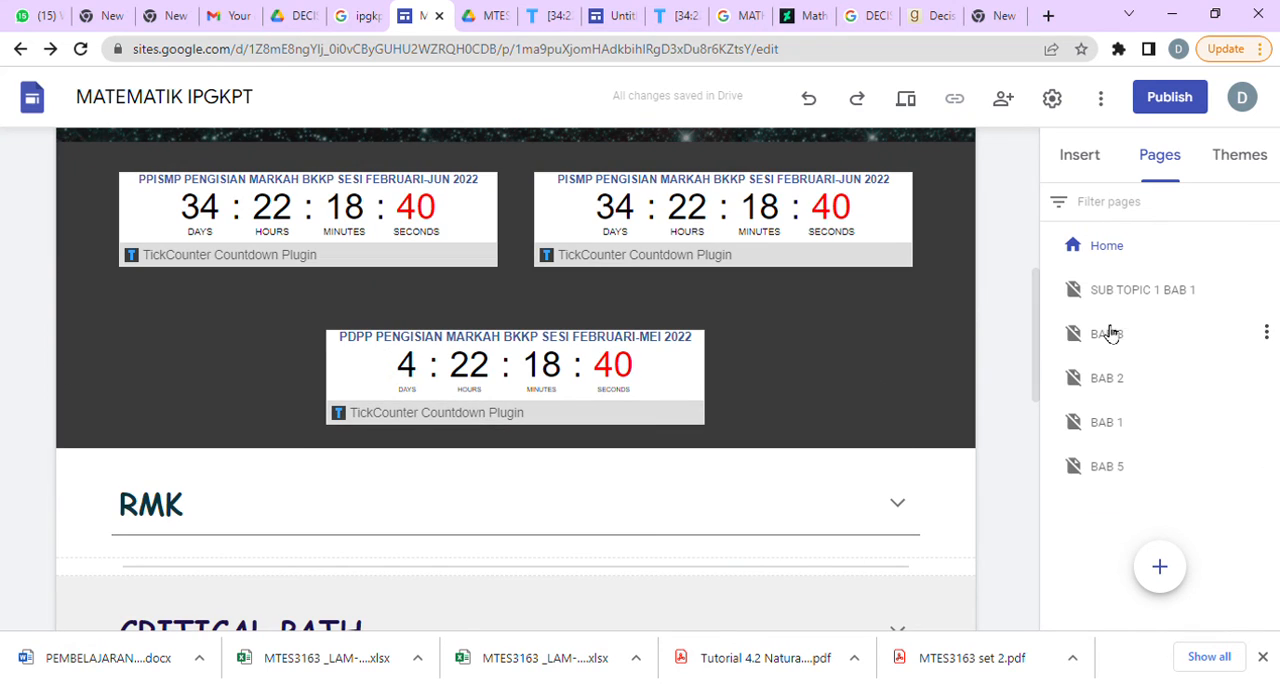
pyautogui.scroll(-5, 617, 588)
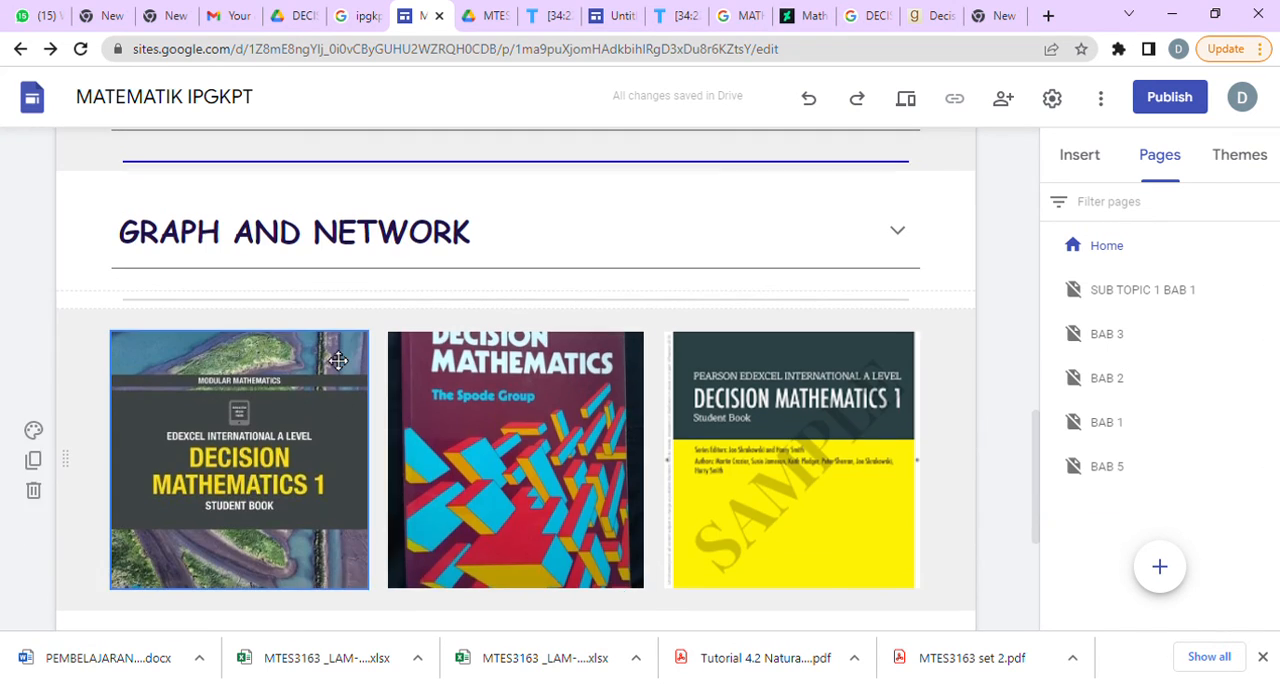
pyautogui.scroll(5, 338, 518)
pyautogui.scroll(-5, 339, 520)
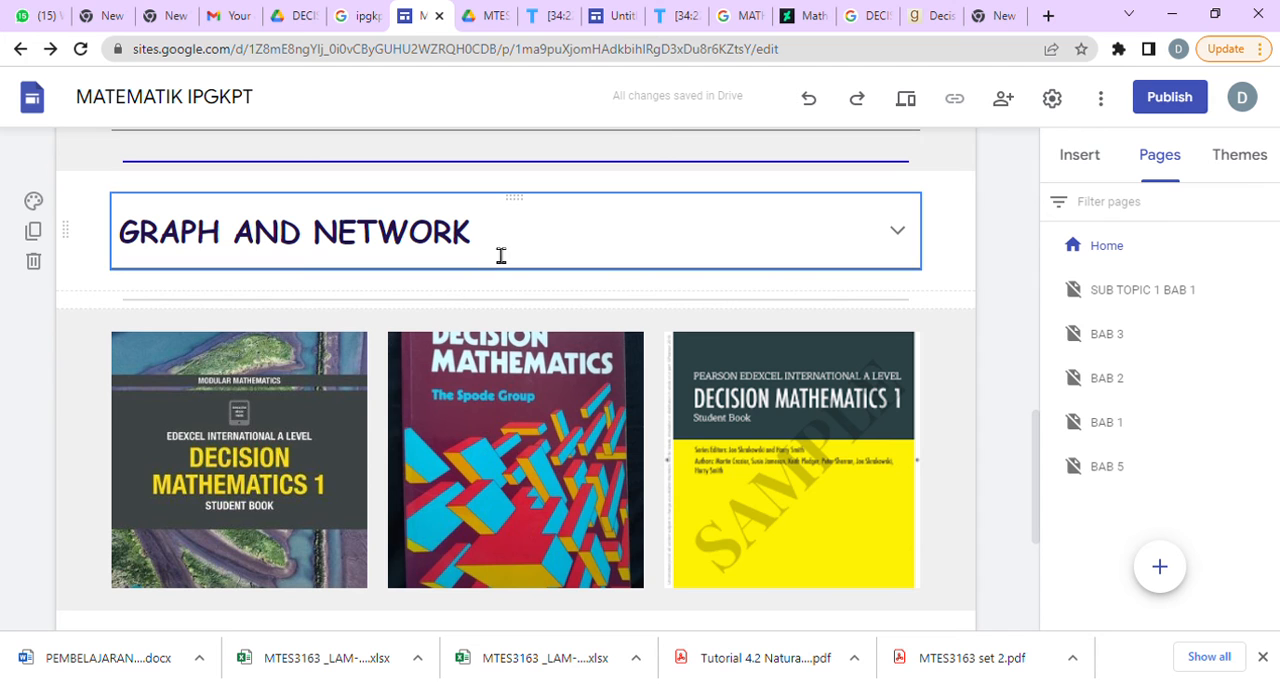
pyautogui.scroll(5, 508, 246)
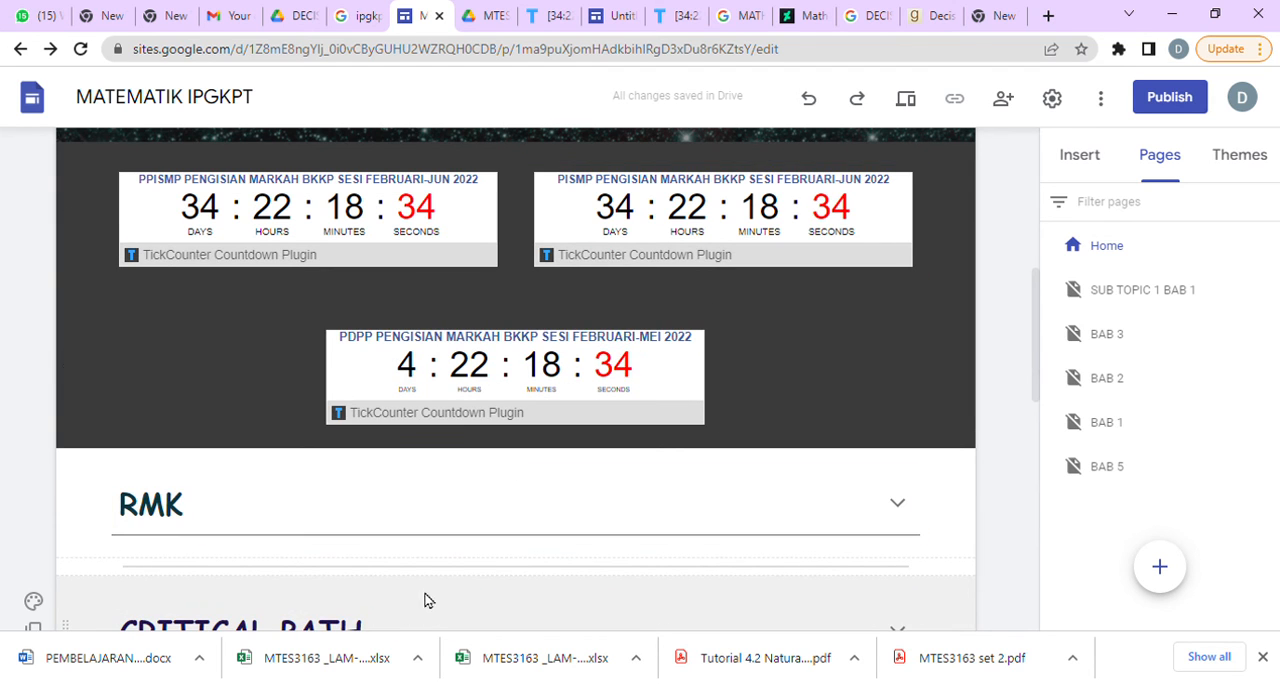
pyautogui.click(418, 636)
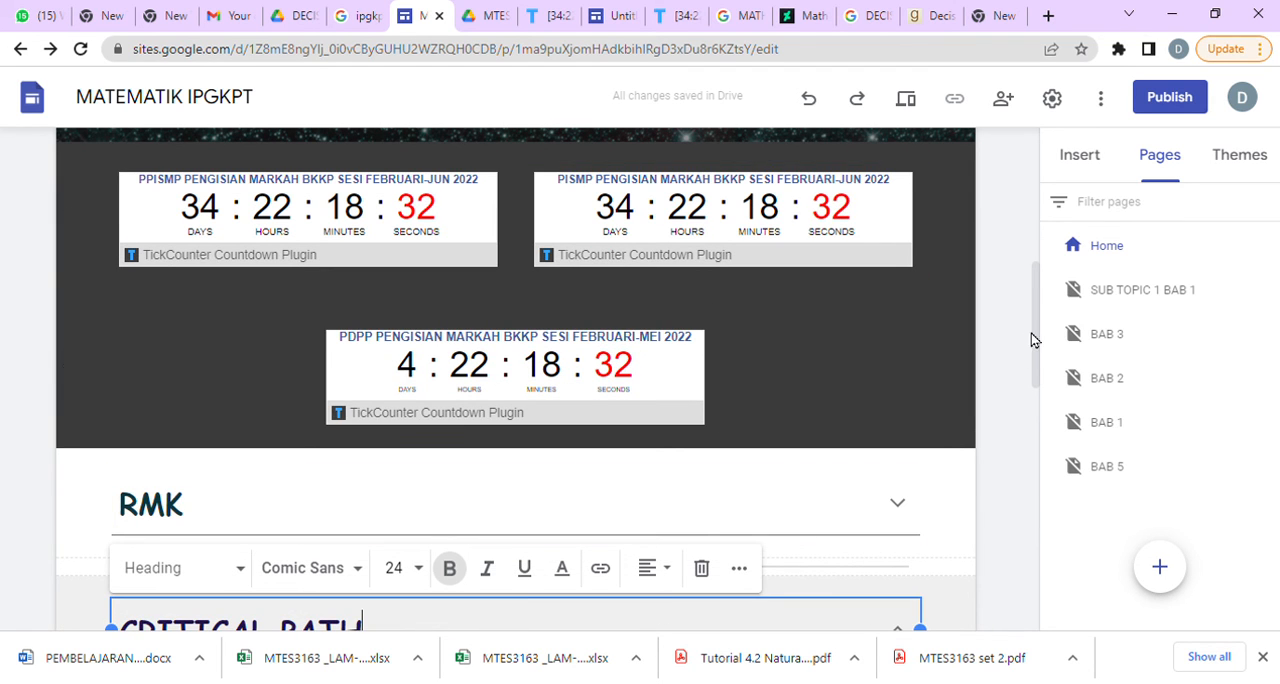
pyautogui.scroll(-2, 1031, 340)
pyautogui.moveTo(403, 506); pyautogui.dragTo(137, 513)
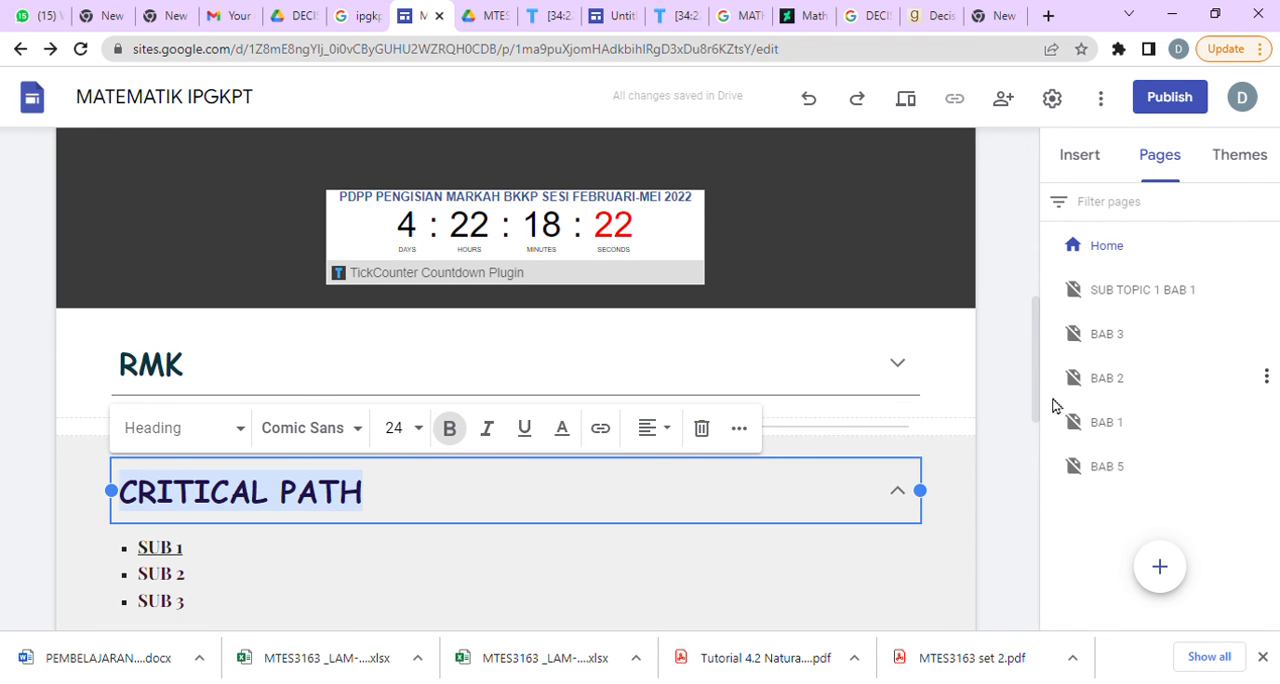
pyautogui.moveTo(1037, 393); pyautogui.dragTo(1038, 455)
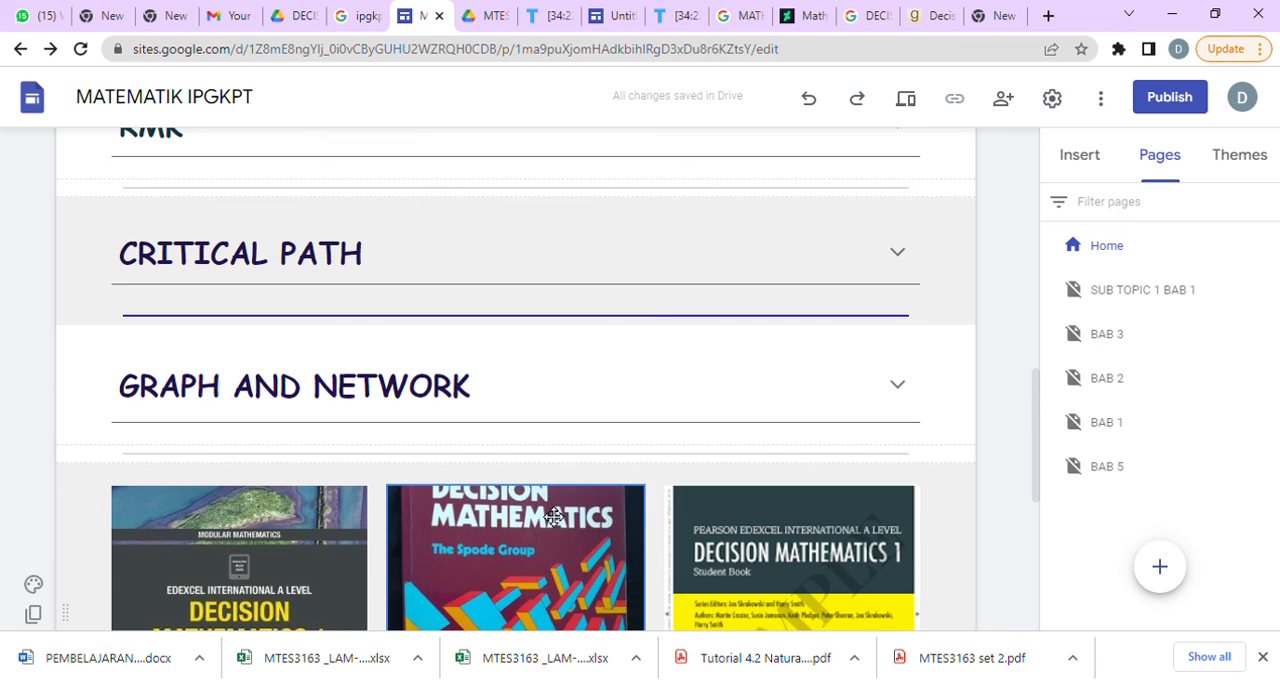
# Expand the GRAPH AND NETWORK section and link its SUBTOPIC 1 bullet to the BAB 3 page.
pyautogui.click(417, 378)
pyautogui.moveTo(277, 466); pyautogui.dragTo(169, 468)
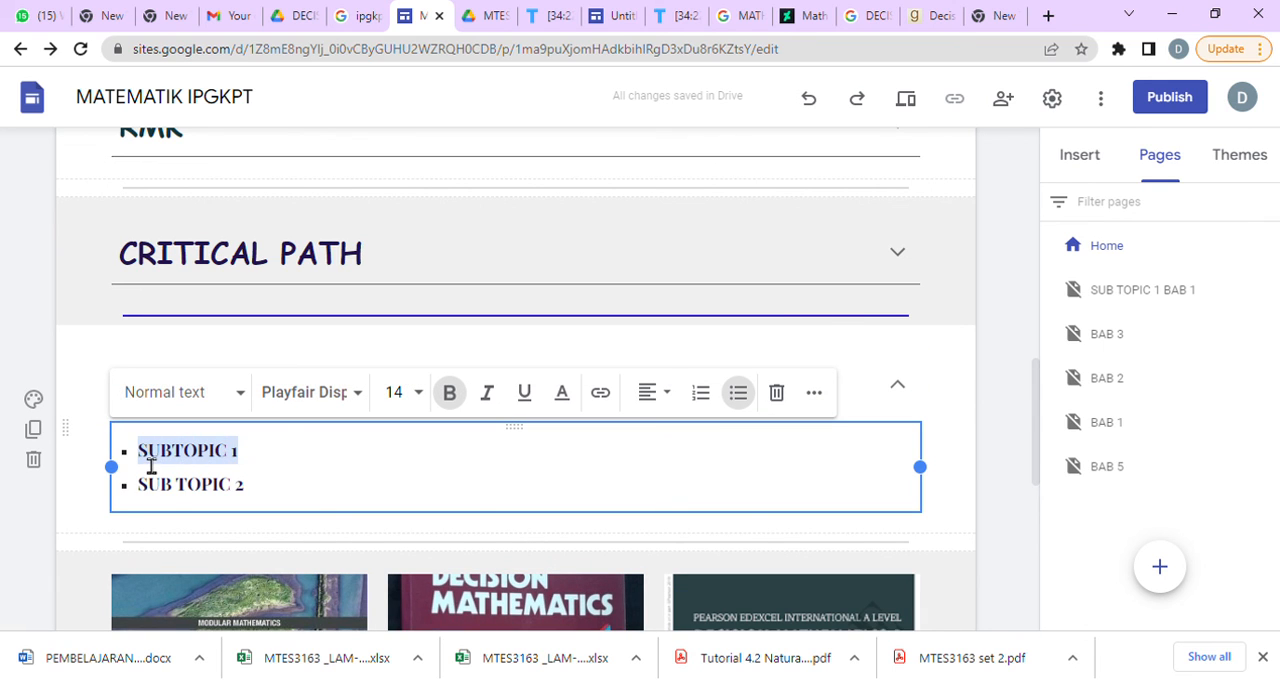
pyautogui.click(600, 394)
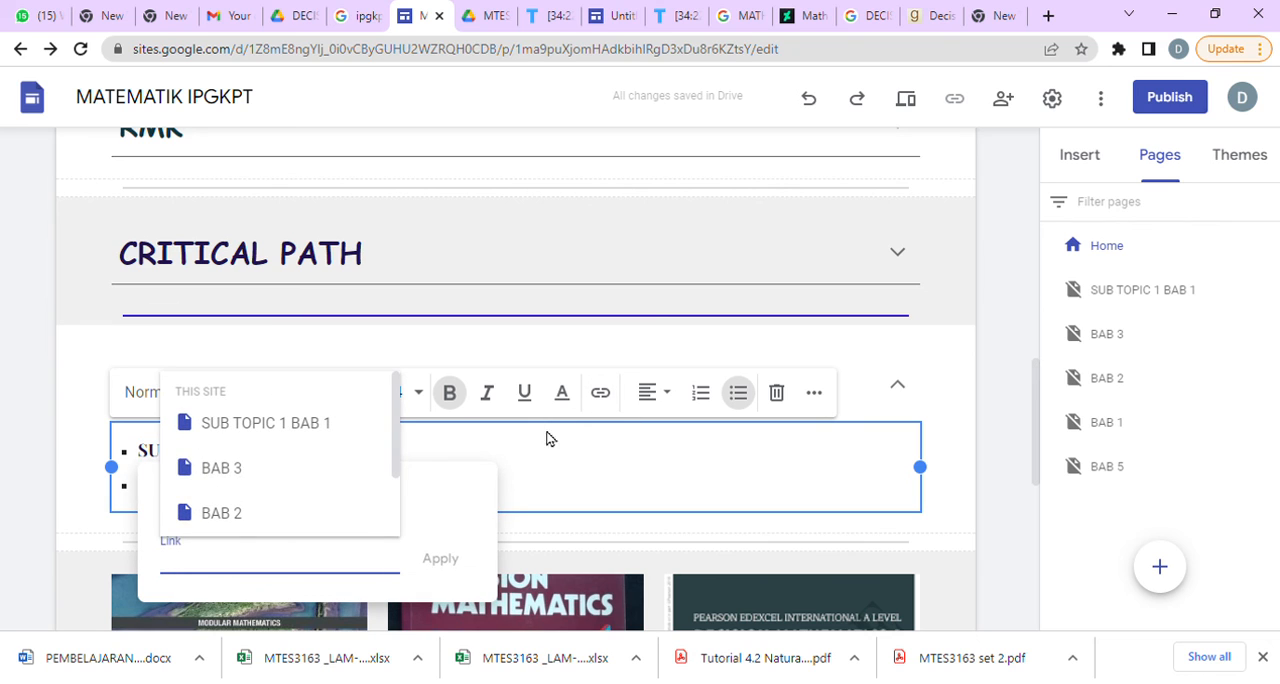
pyautogui.click(277, 480)
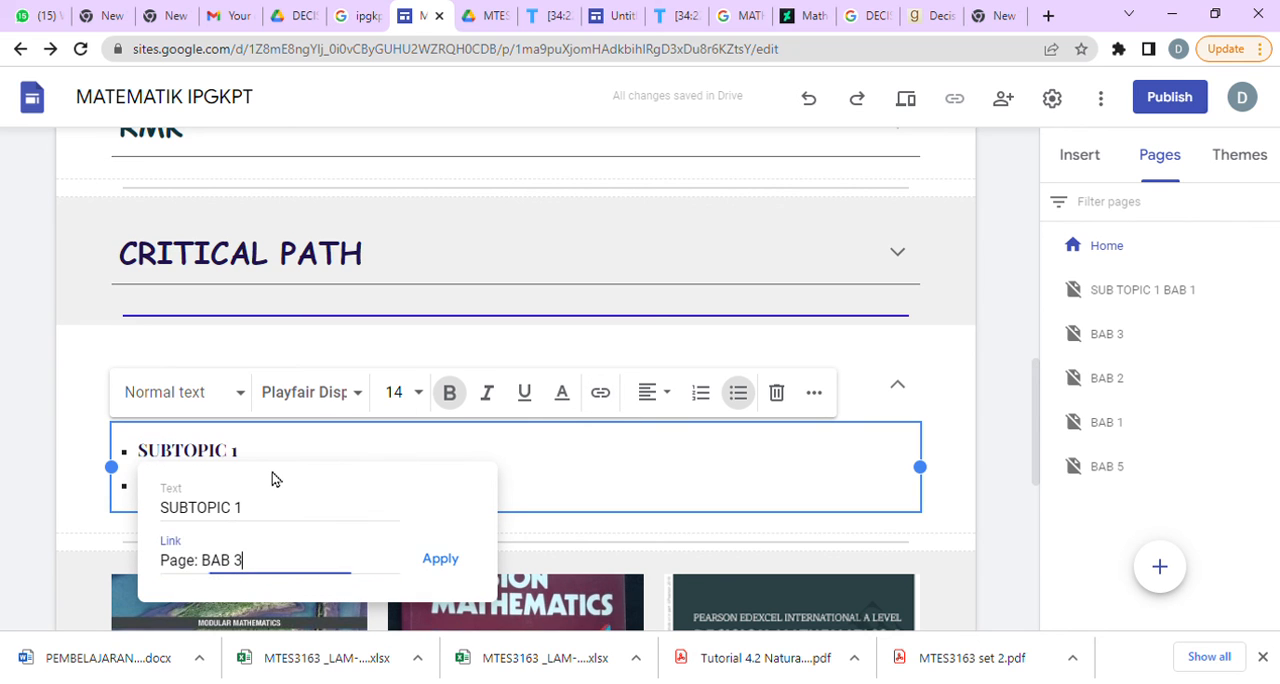
pyautogui.click(443, 569)
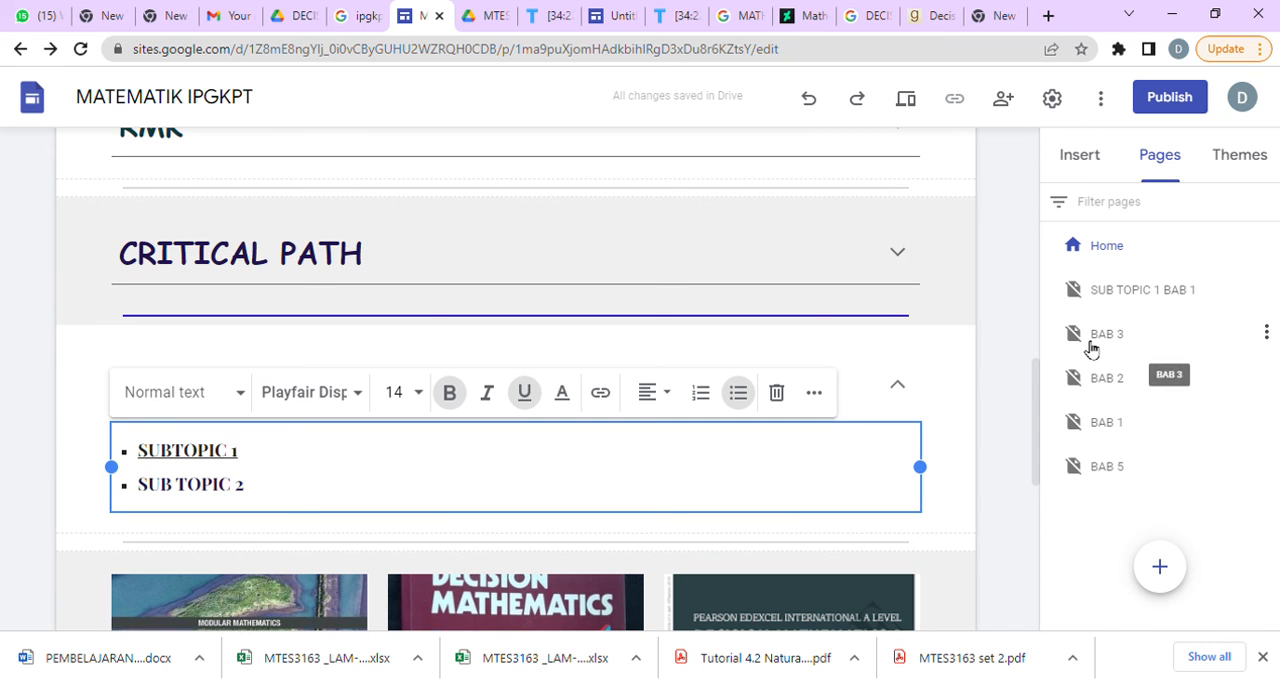
# Preview the site, follow the SUBTOPIC 1 link under GRAPH AND NETWORK, and return to the editor on the linked page.
pyautogui.click(906, 100)
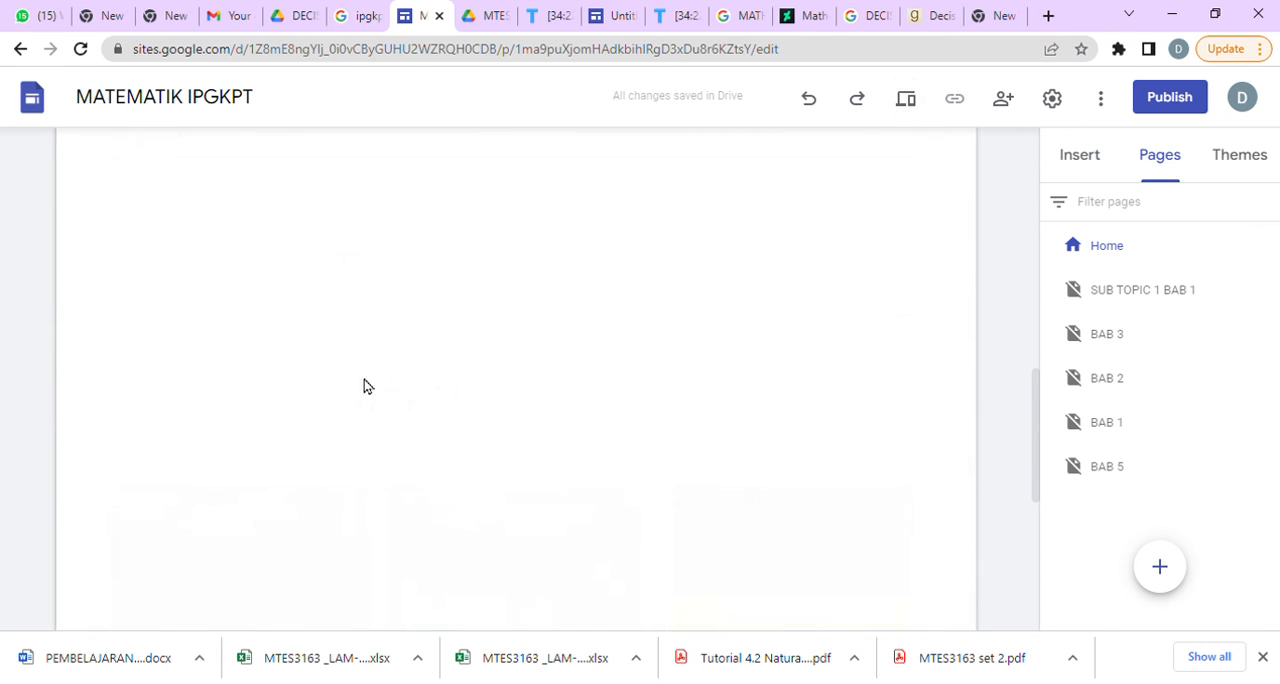
pyautogui.scroll(-5, 370, 477)
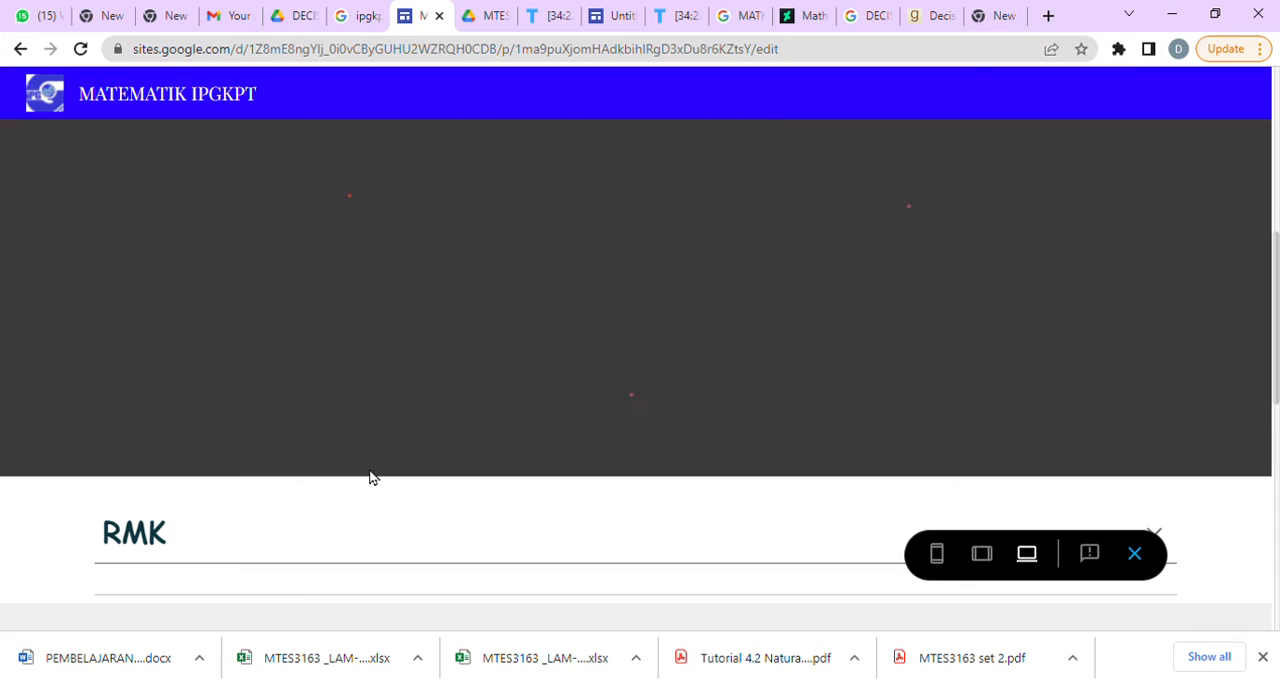
pyautogui.scroll(-5, 370, 477)
pyautogui.click(296, 280)
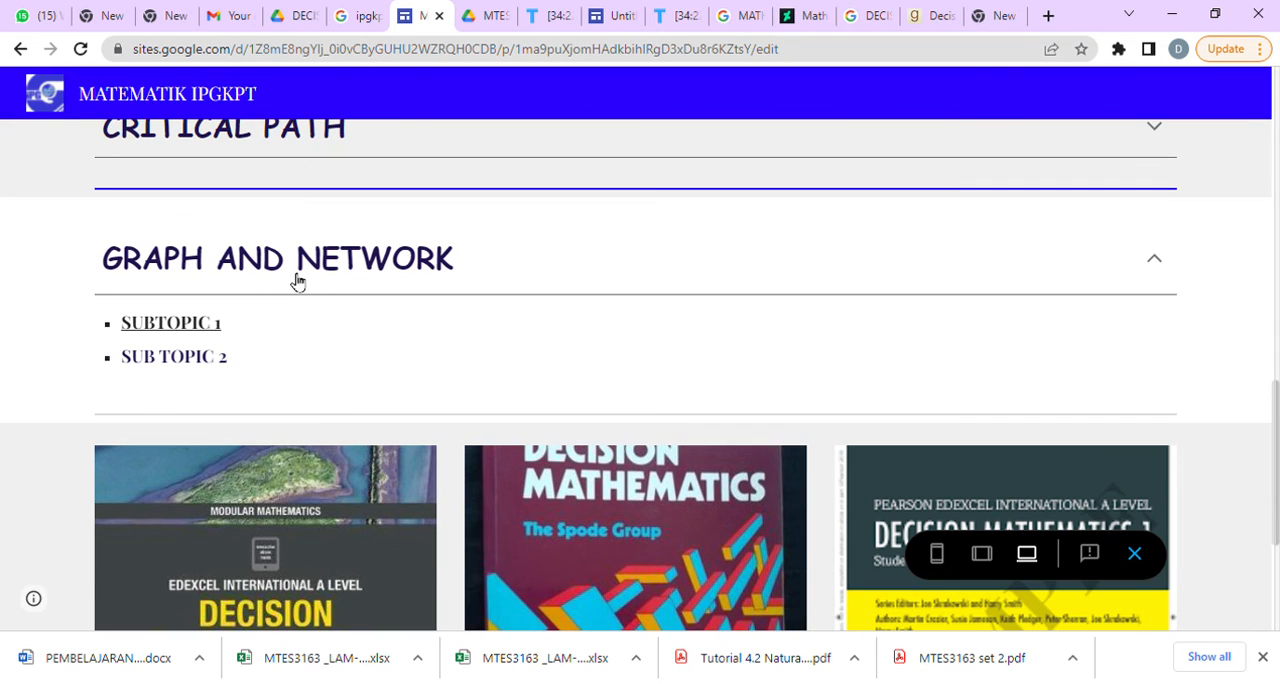
pyautogui.click(203, 332)
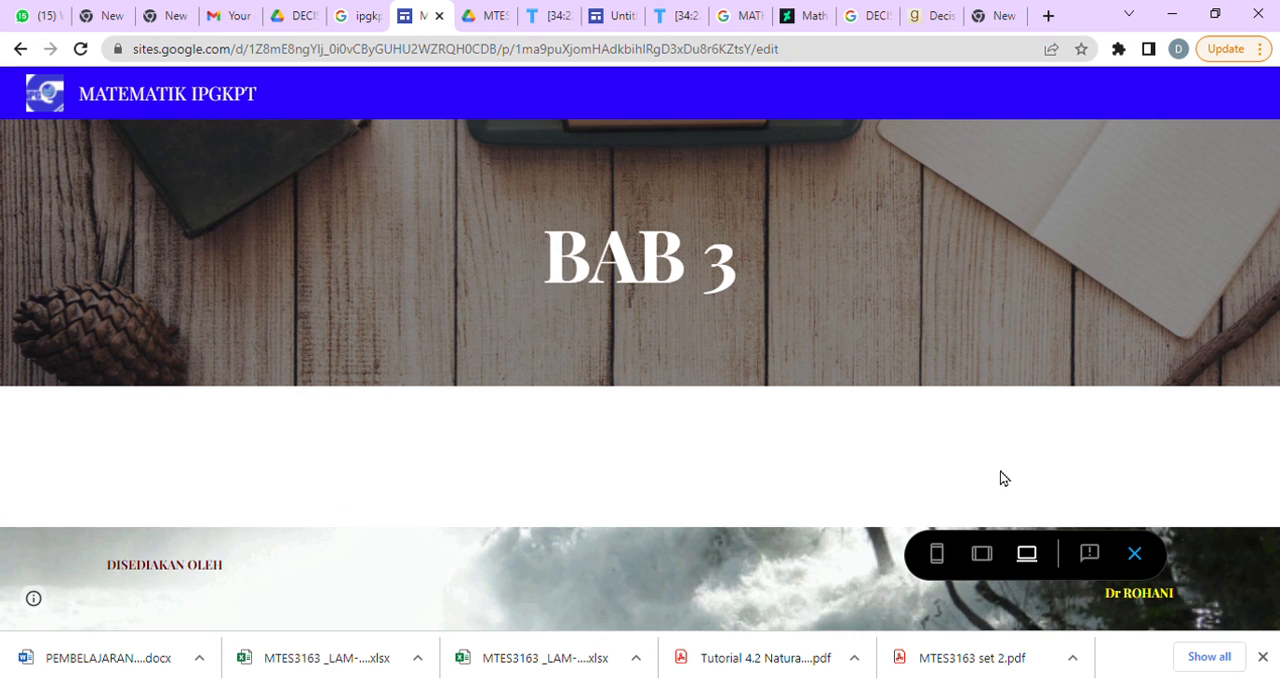
pyautogui.click(1136, 555)
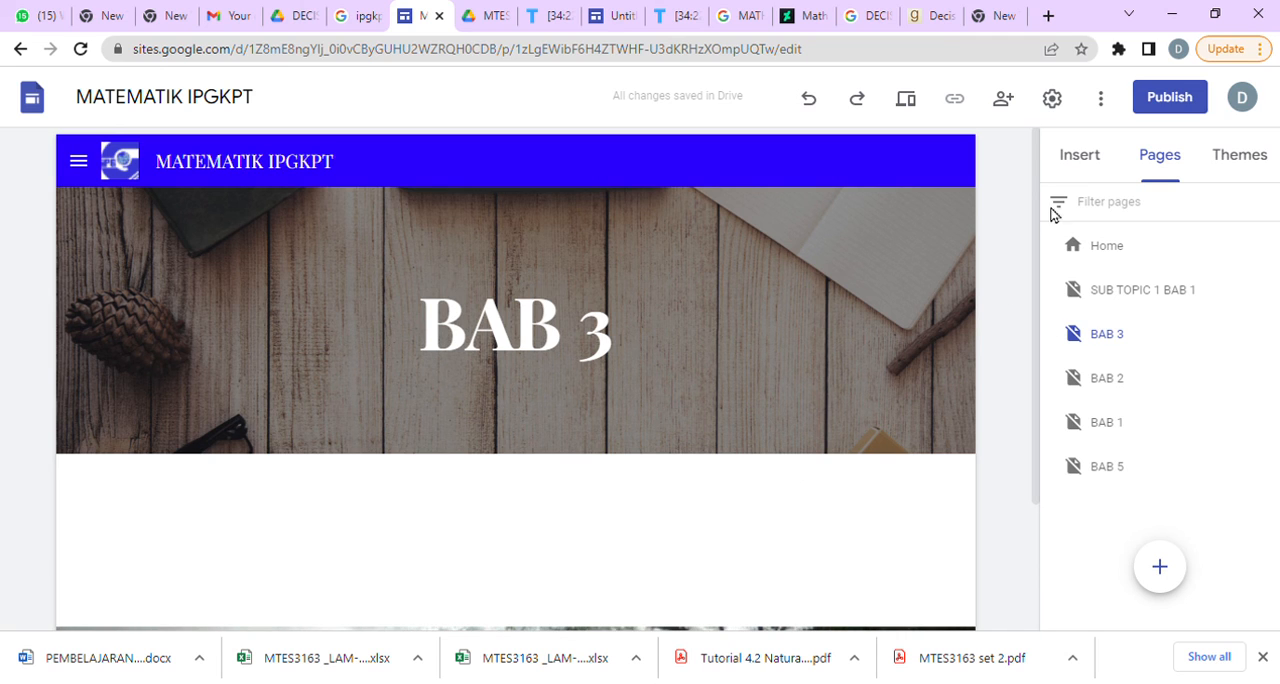
# Insert a button named HOME on the BAB 3 page that links to the Home page.
pyautogui.click(1098, 152)
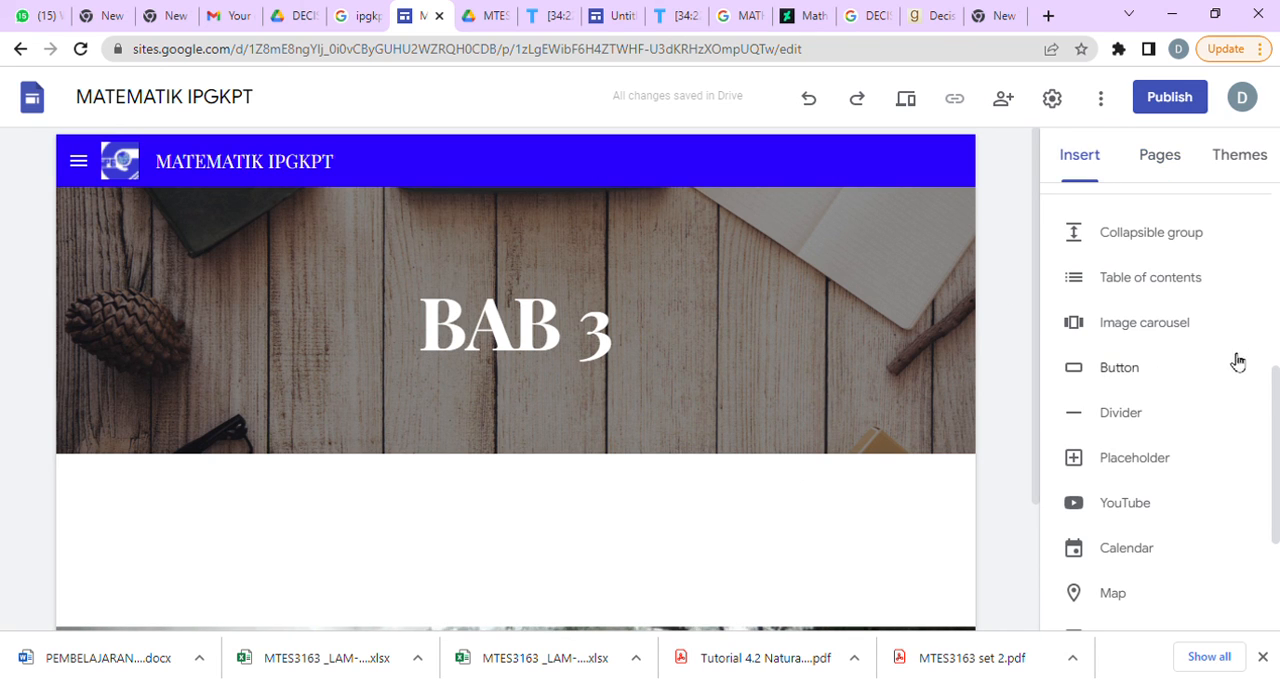
pyautogui.click(1131, 367)
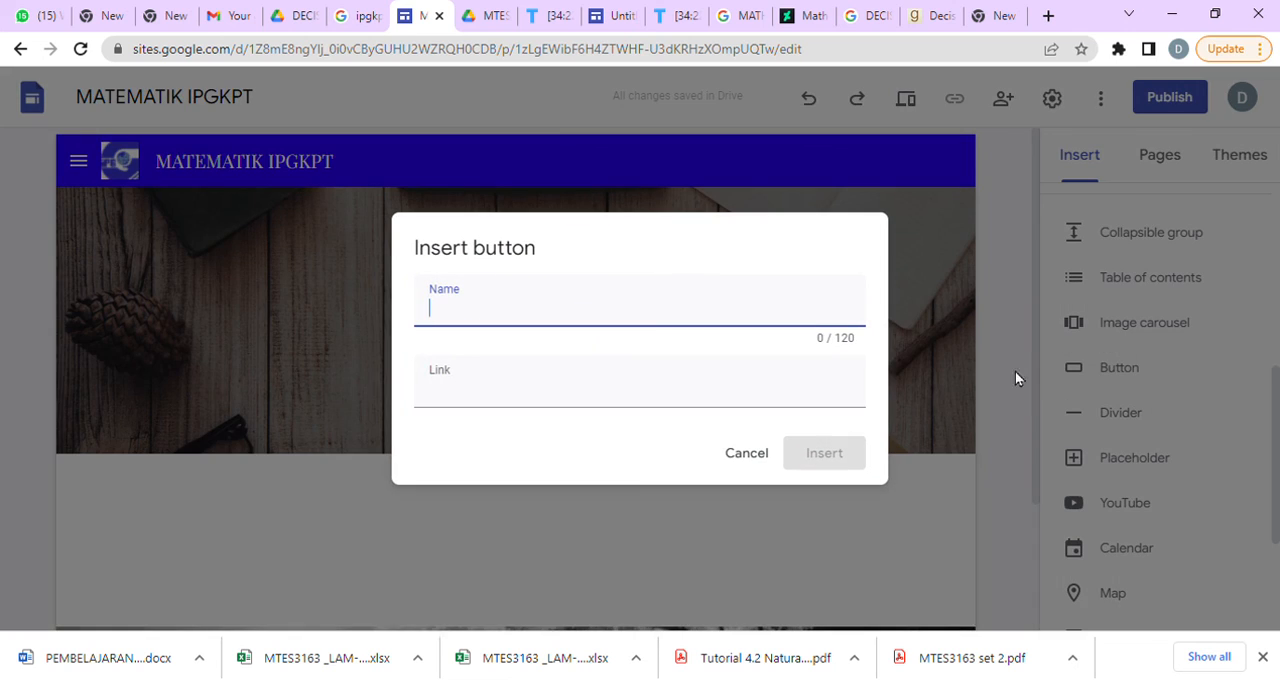
pyautogui.click(640, 388)
pyautogui.click(530, 470)
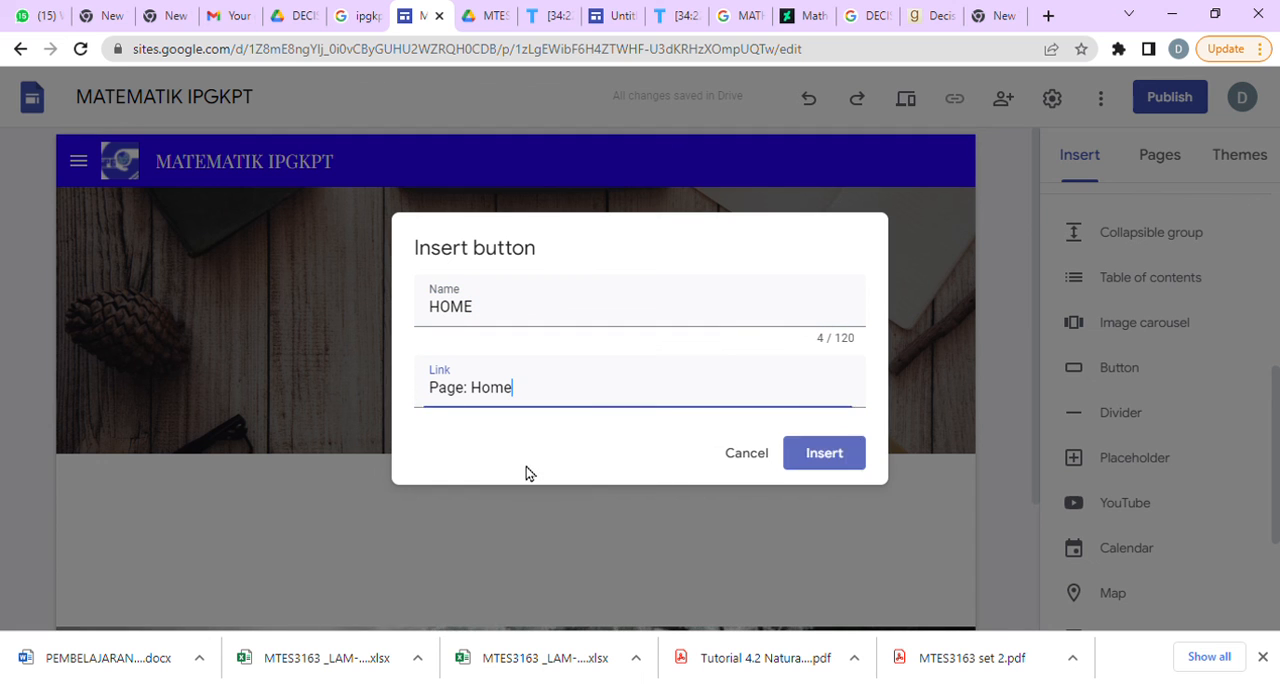
pyautogui.click(845, 463)
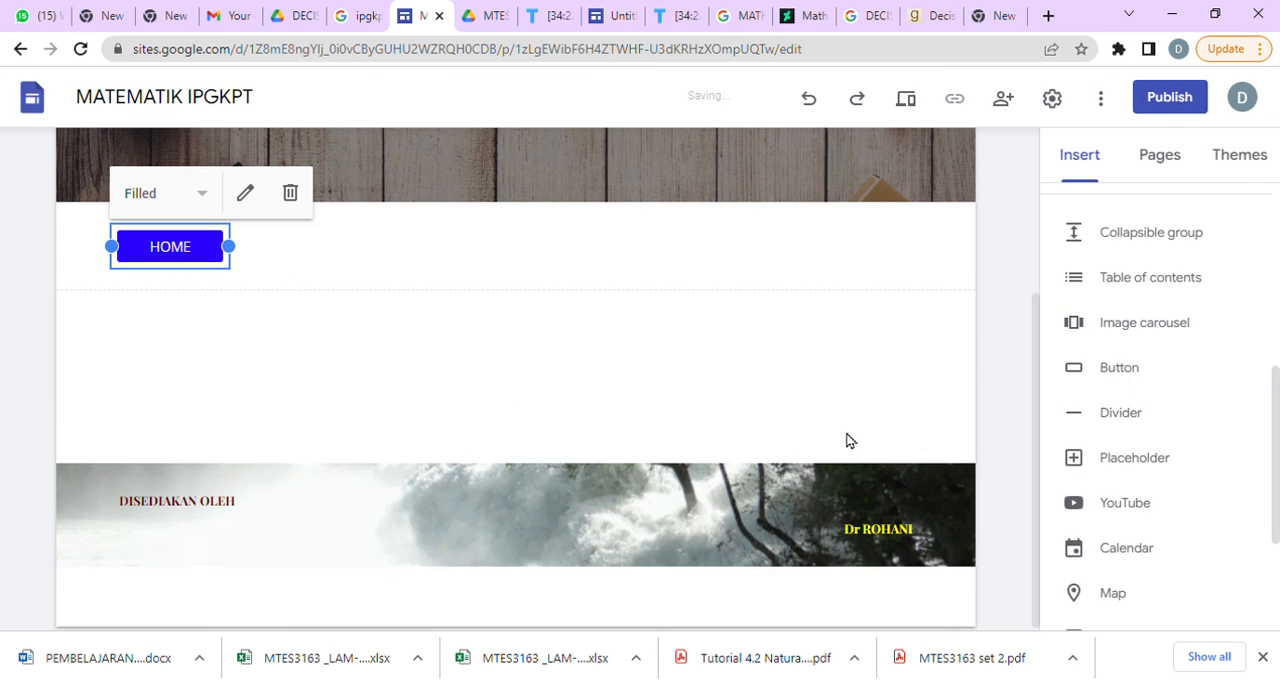
# Preview the BAB 3 page and test its HOME button.
pyautogui.click(609, 232)
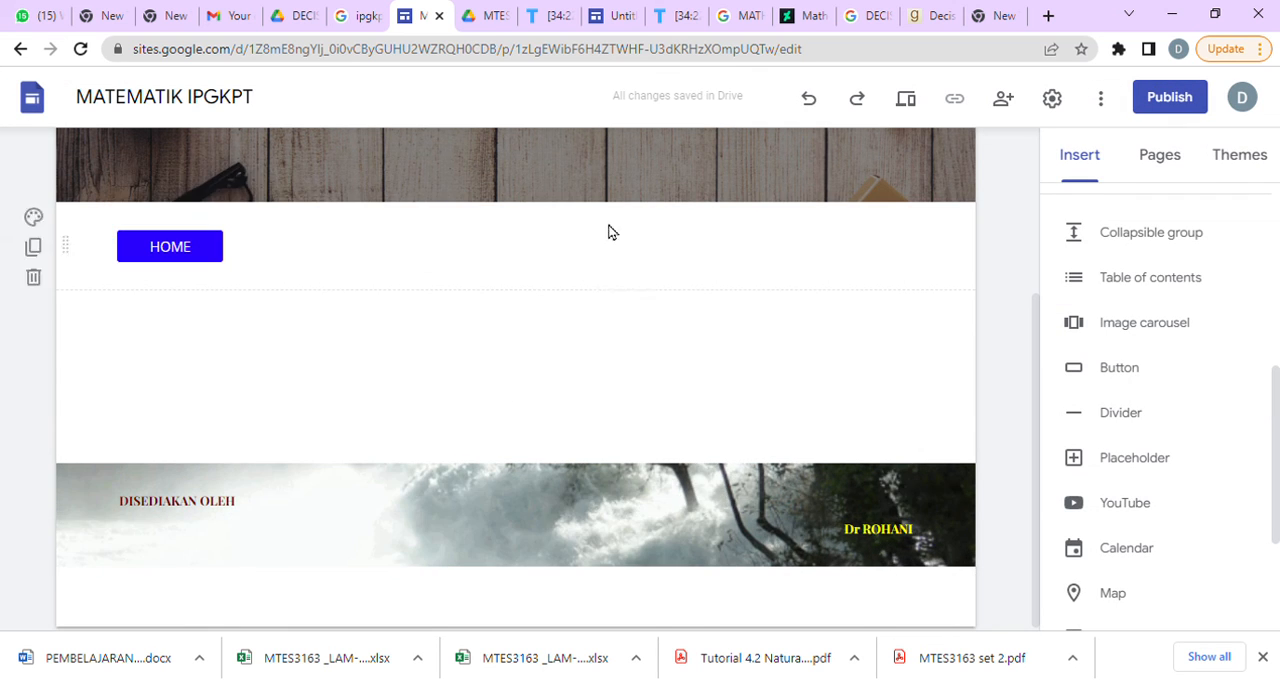
pyautogui.click(907, 100)
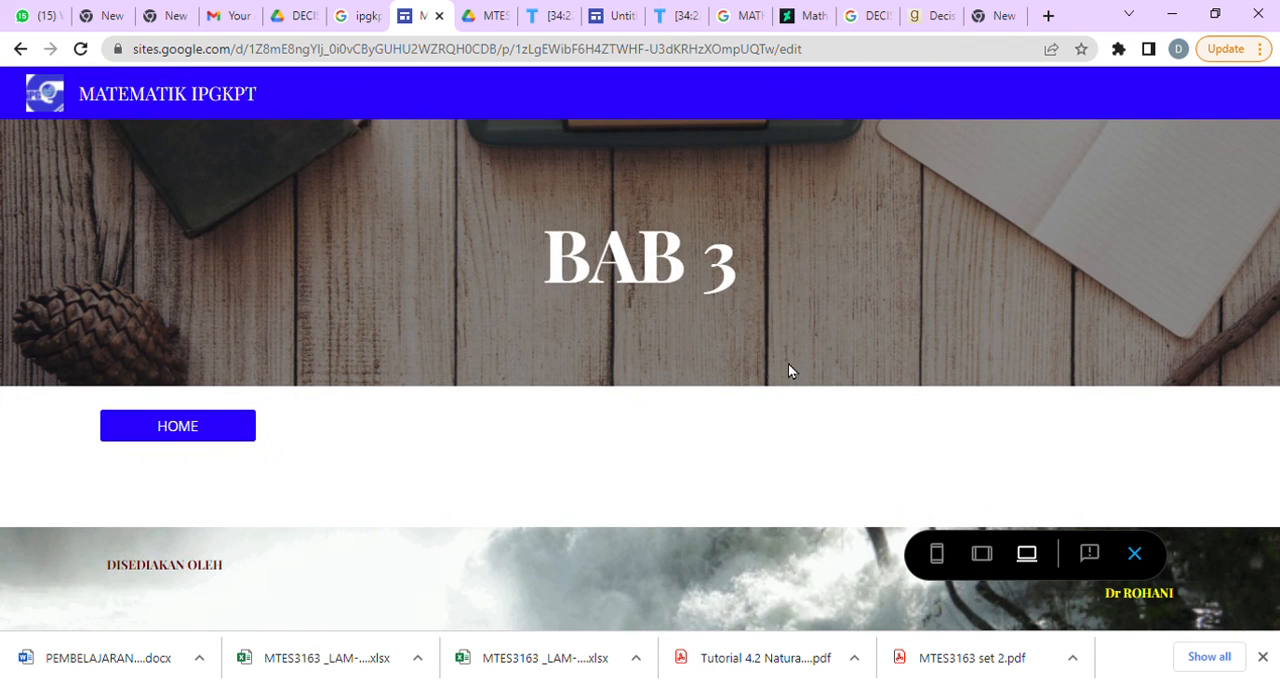
pyautogui.click(232, 432)
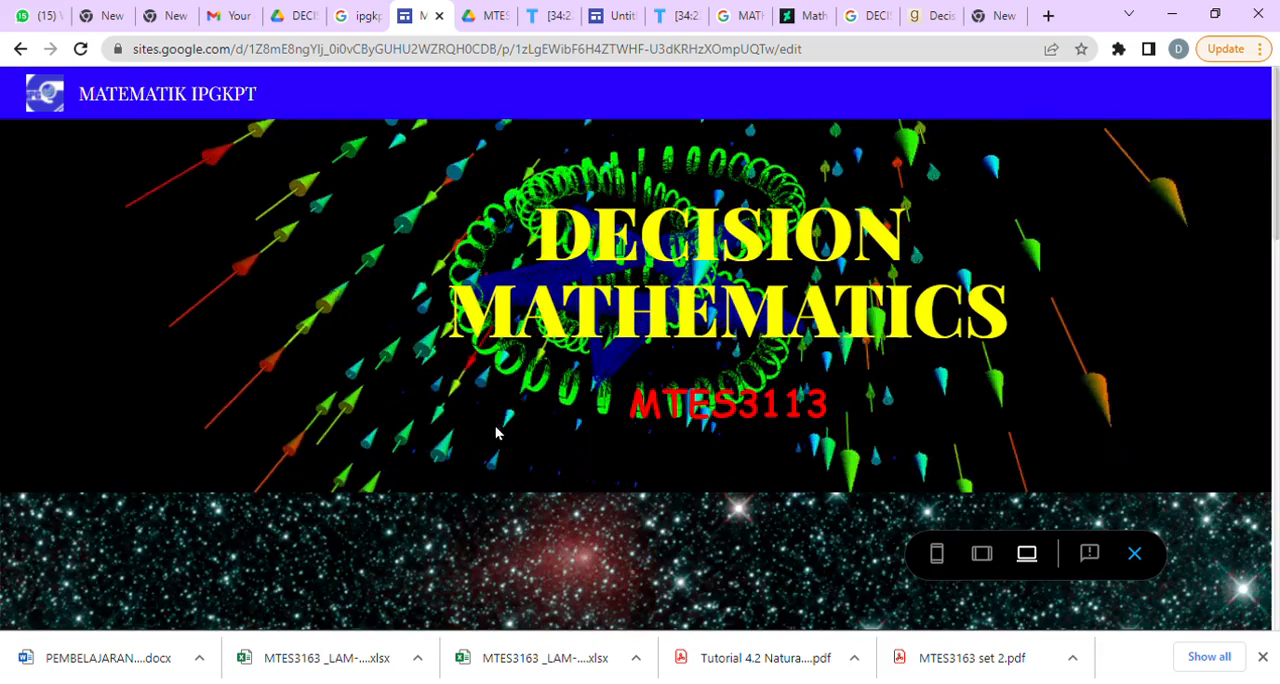
# Review the home page's header, countdown timers, collapsible sections and book images in the preview, and return to the editor.
pyautogui.scroll(-10, 638, 522)
pyautogui.scroll(2, 638, 522)
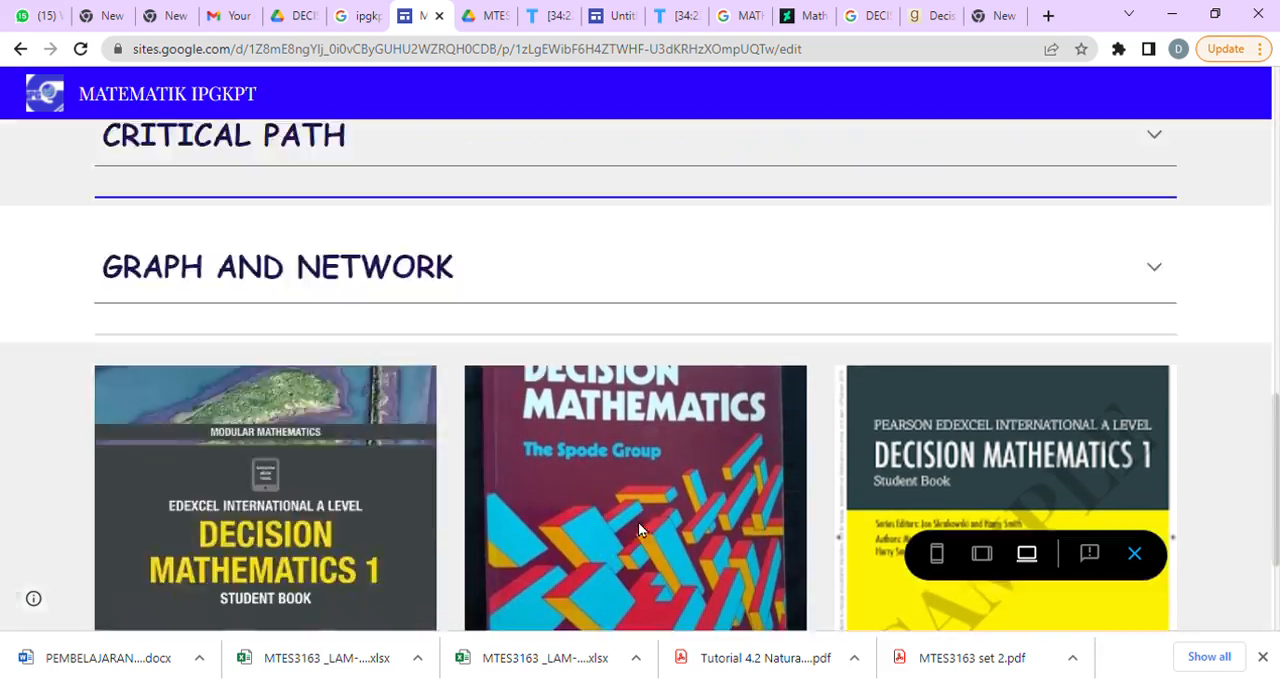
pyautogui.scroll(6, 638, 522)
pyautogui.scroll(-3, 700, 505)
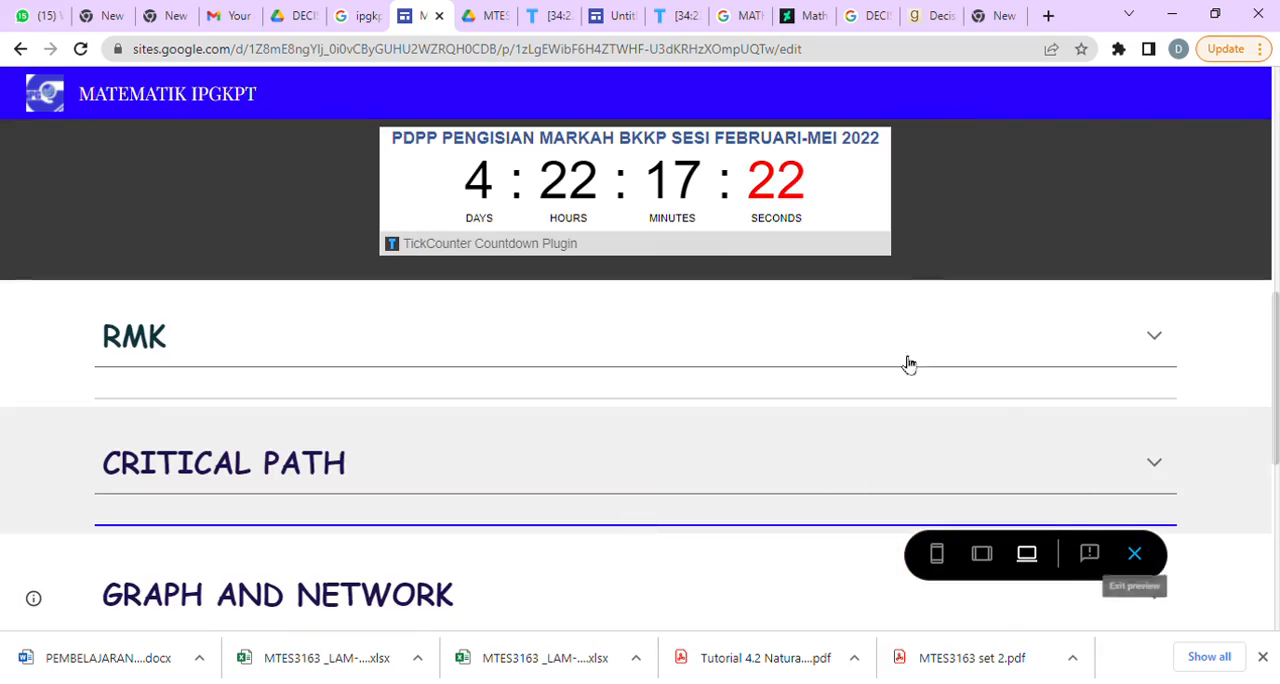
pyautogui.scroll(5, 1117, 466)
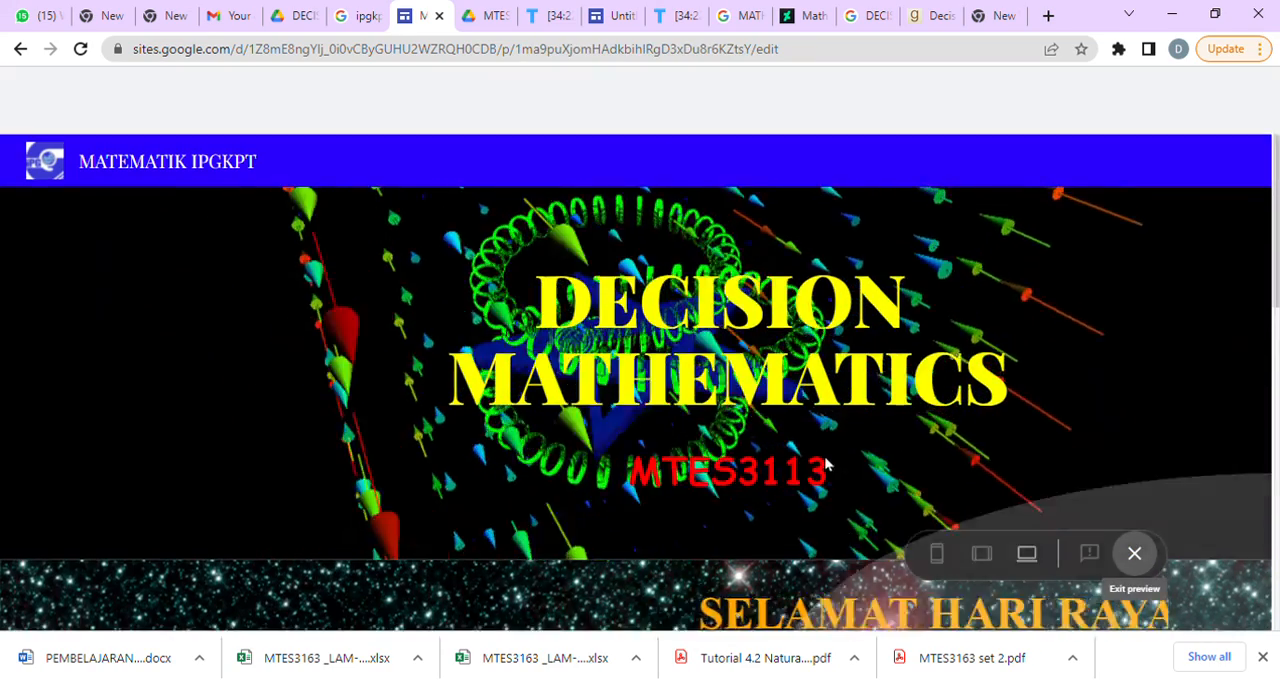
pyautogui.click(1137, 553)
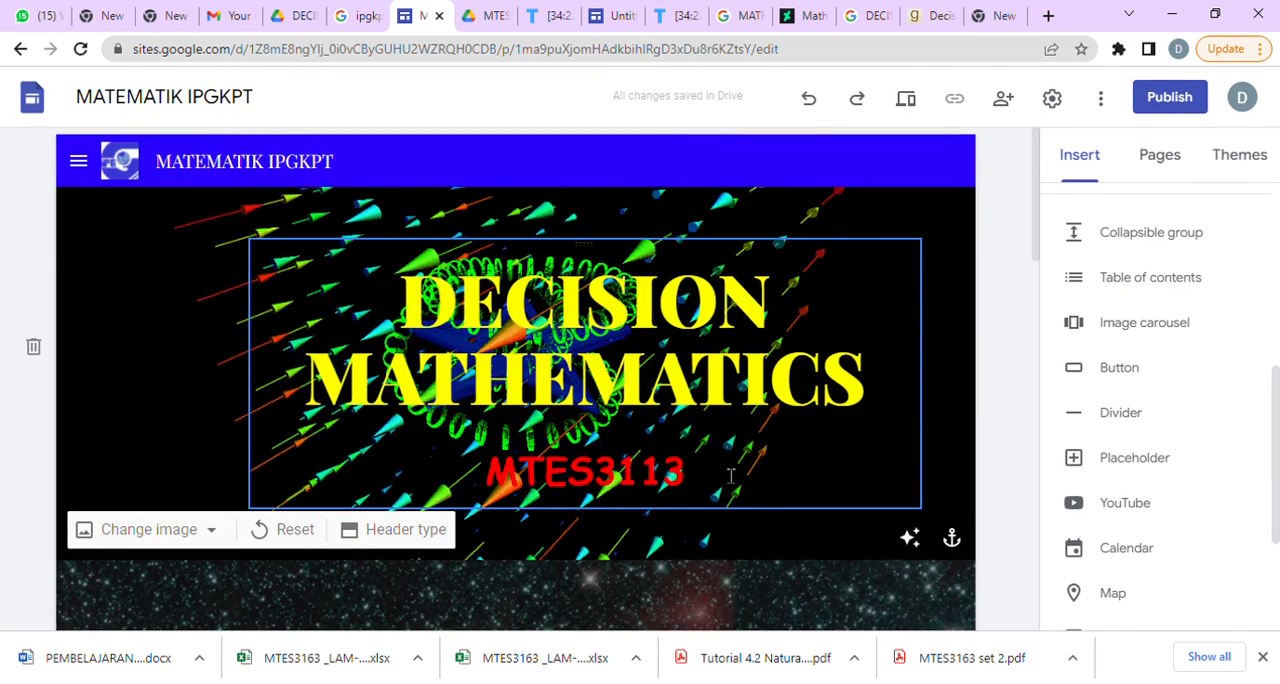
# Look over the home page layout in the editor, from the countdown timers through the sections and book images to the footer.
pyautogui.scroll(-5, 730, 476)
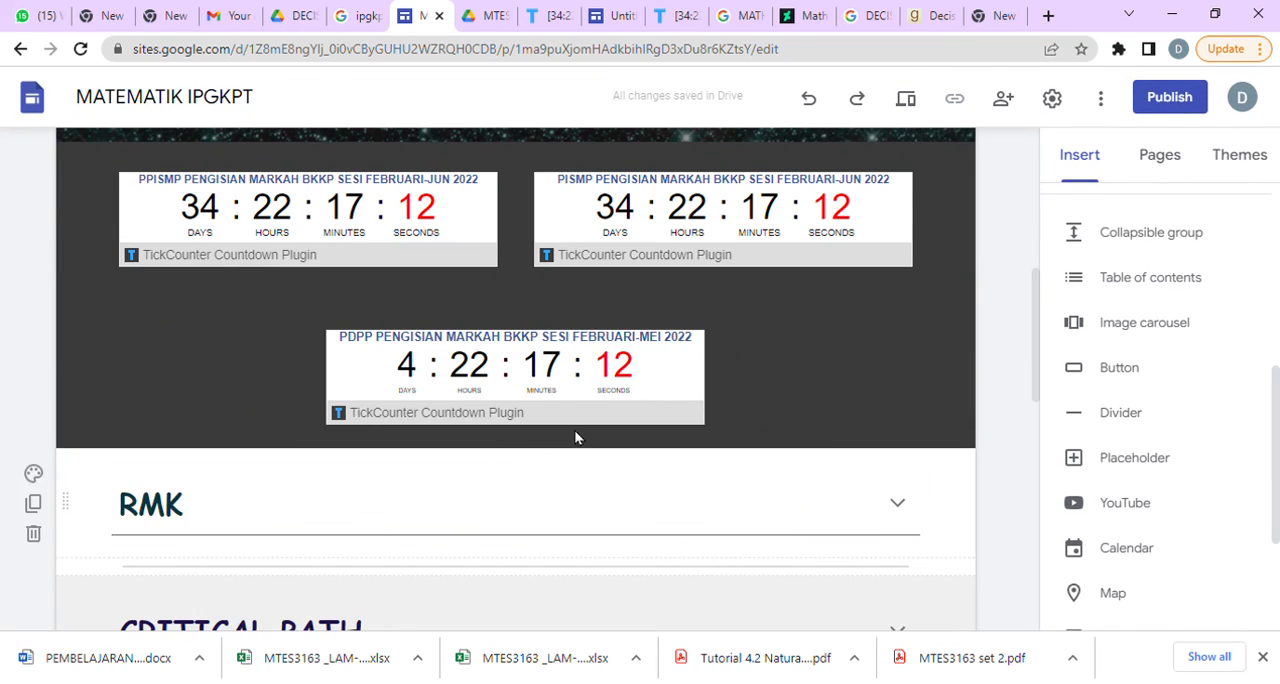
pyautogui.scroll(-6, 671, 555)
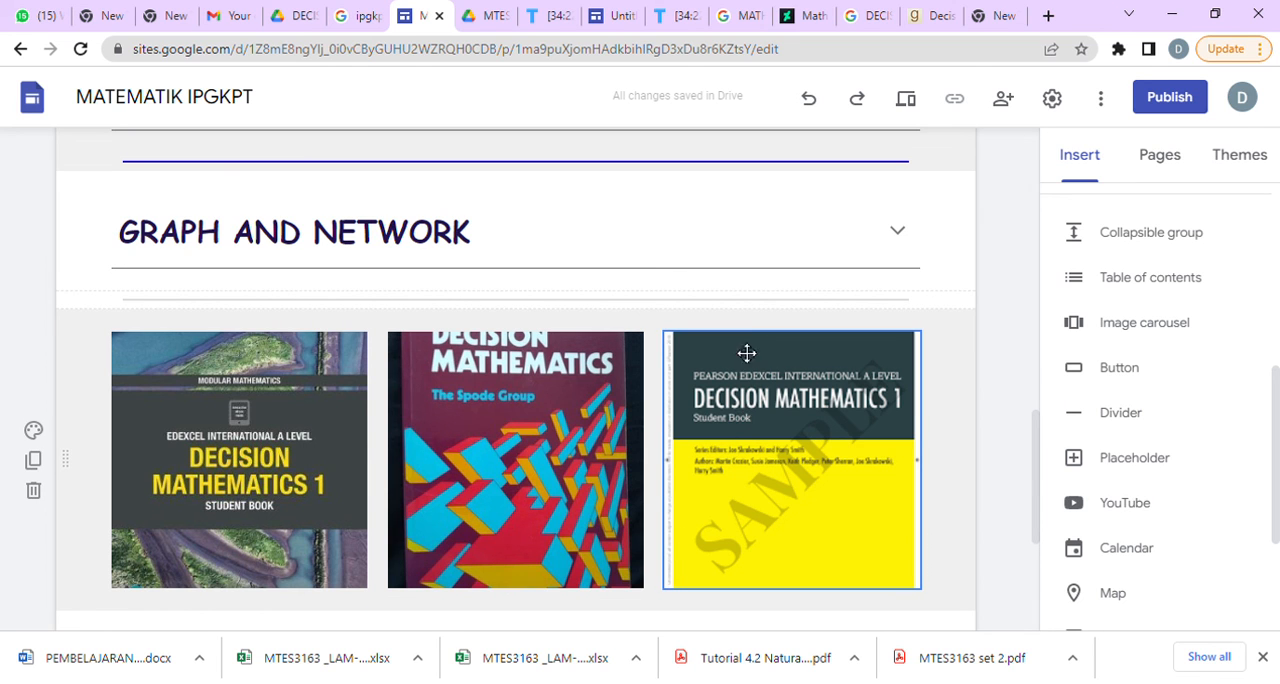
pyautogui.scroll(5, 743, 438)
pyautogui.scroll(-8, 733, 428)
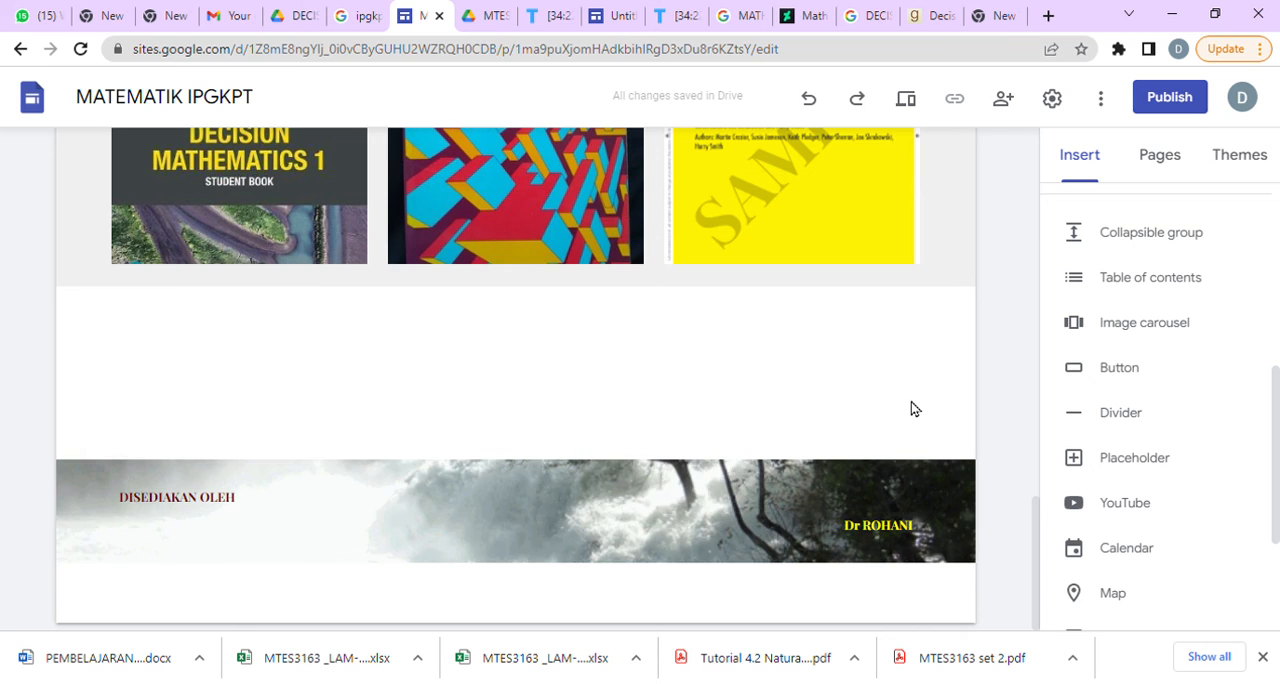
pyautogui.scroll(5, 912, 408)
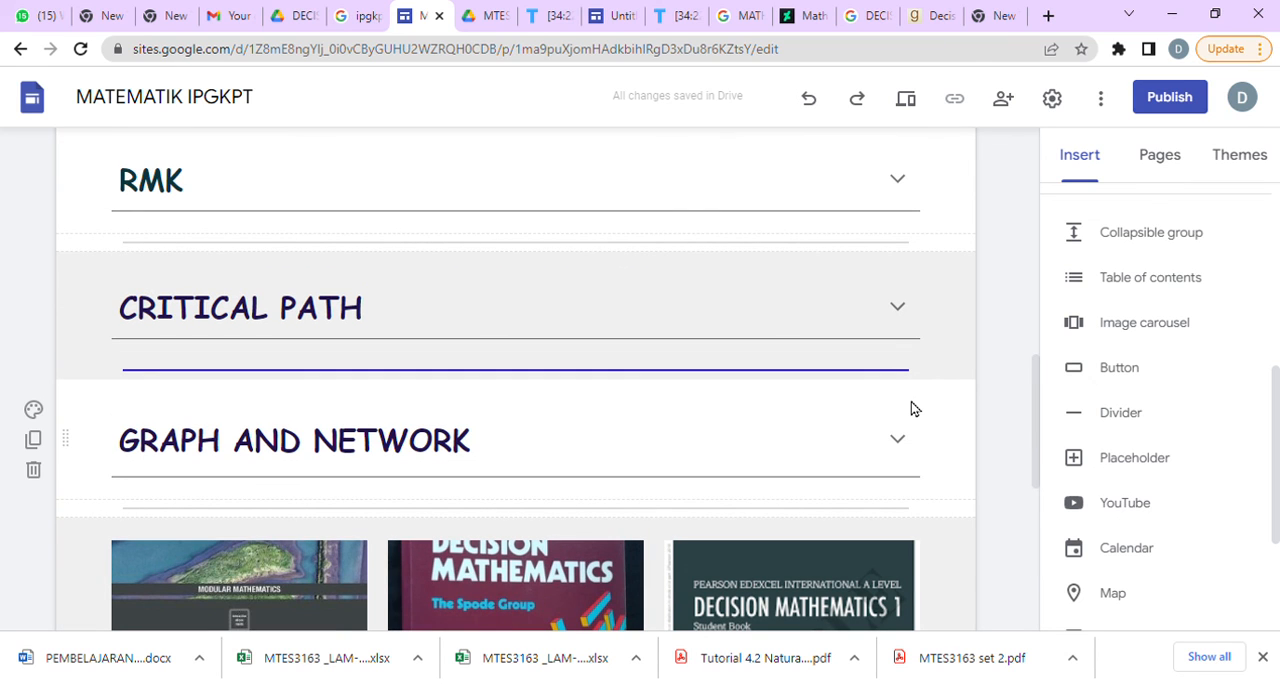